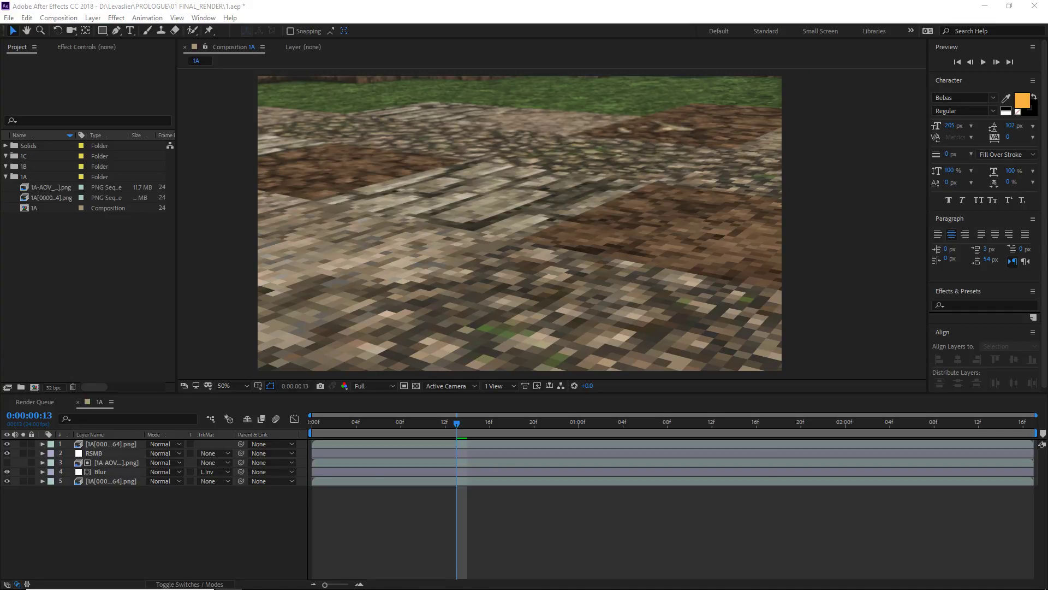
Preview the 1A composition's playback from its first frame.
click(363, 555)
key(space)
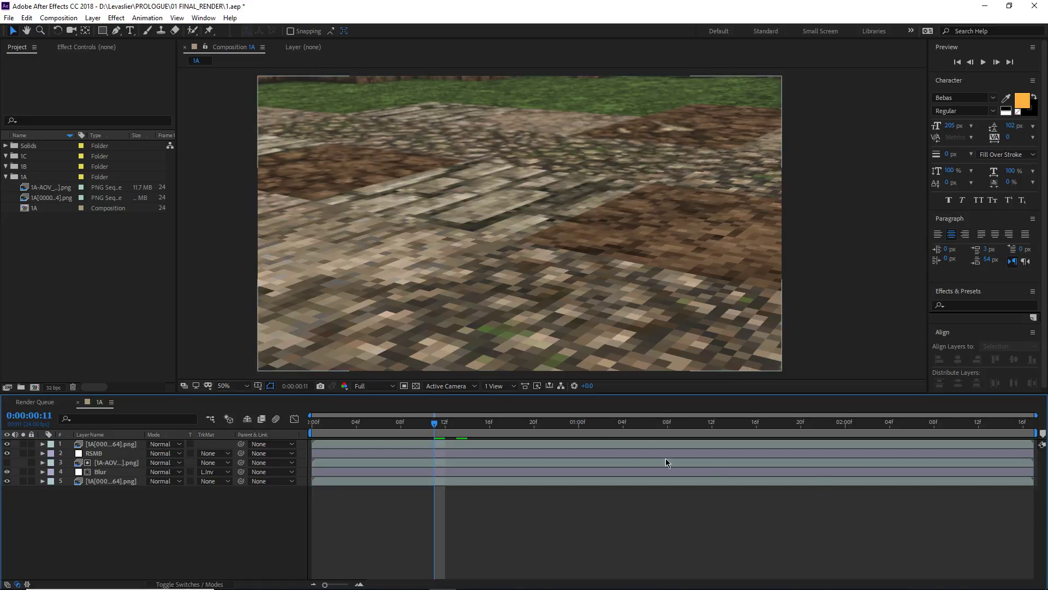
drag(357, 424, 369, 464)
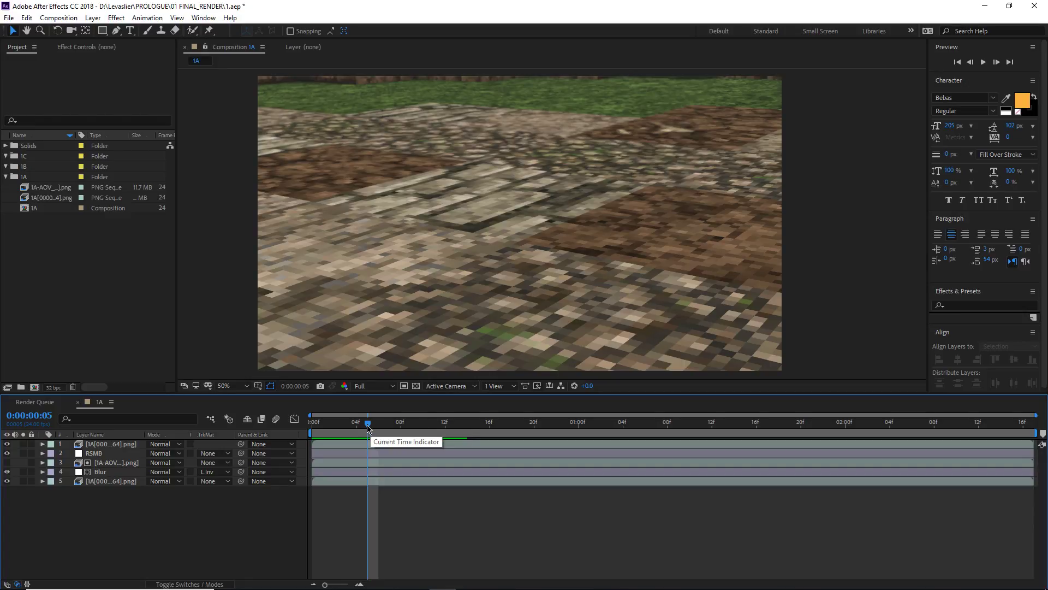
drag(368, 425, 244, 486)
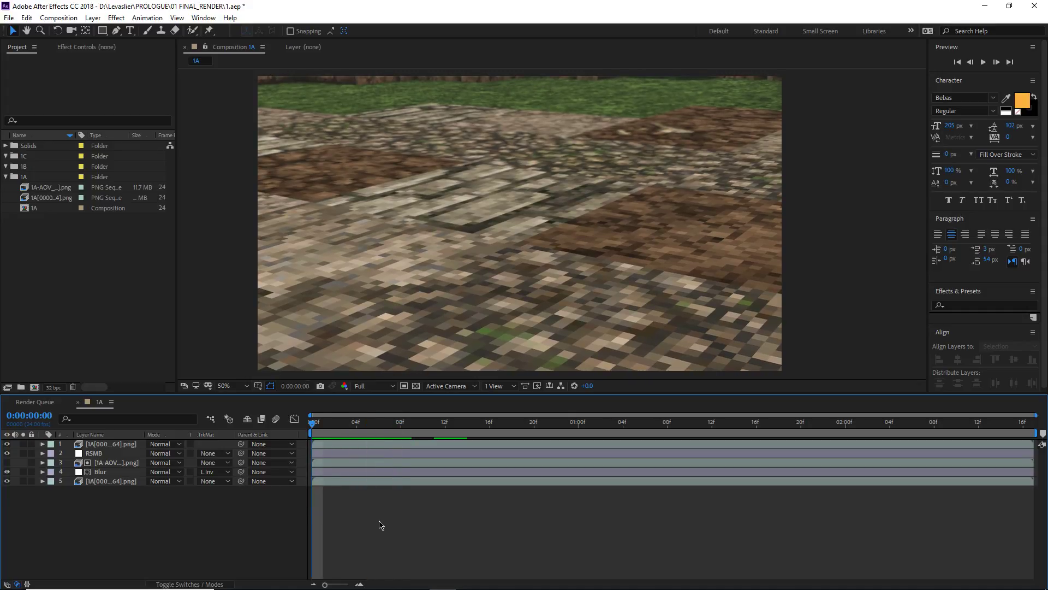
key(space)
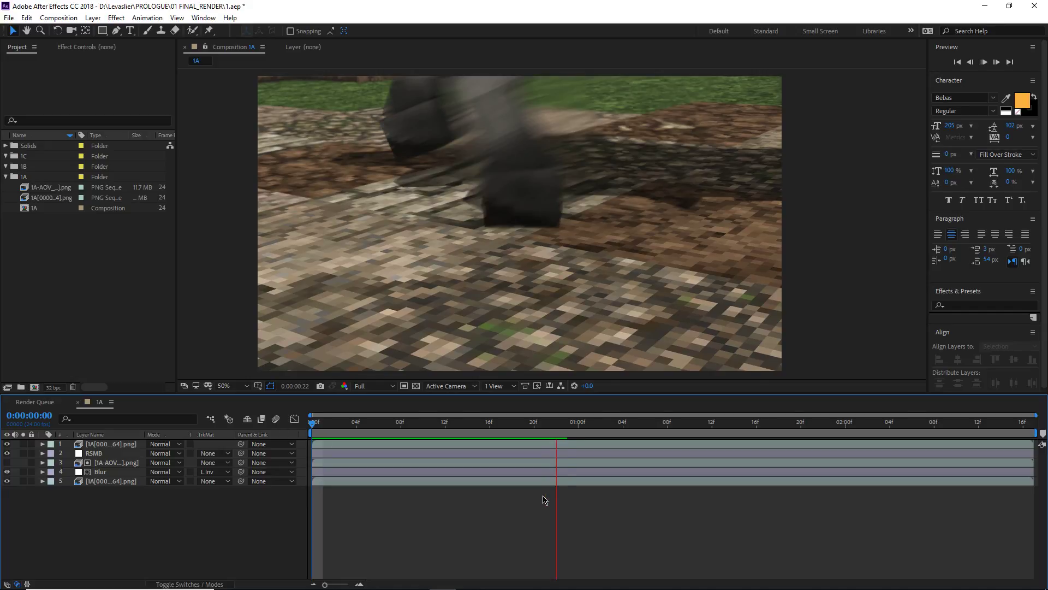
key(space)
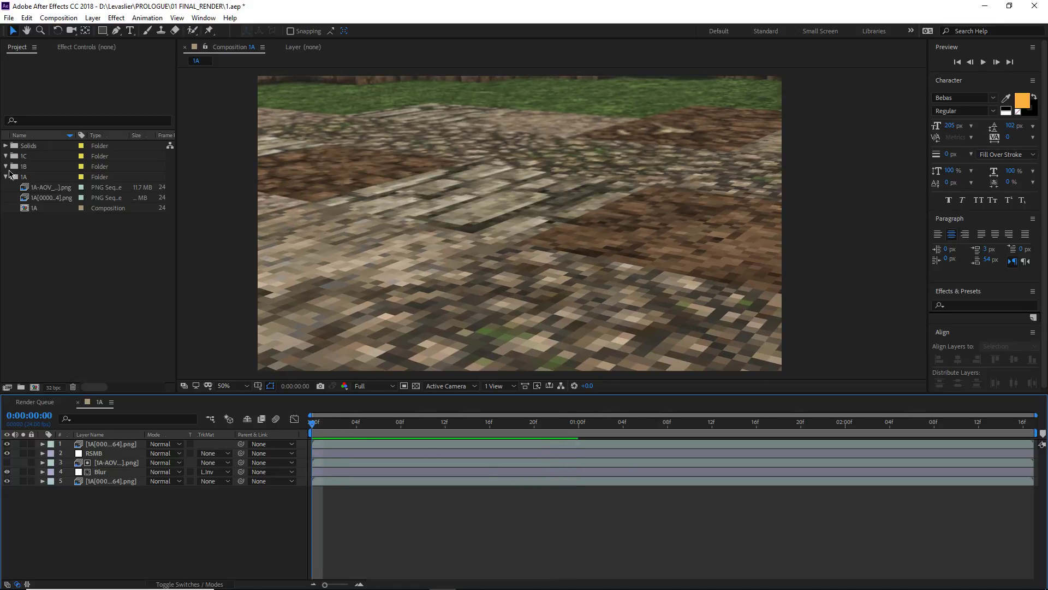
Start importing files into the project's 1B folder and browse to D:\Levaslier\PROLOGUE\01 FINAL_RENDER.
click(5, 166)
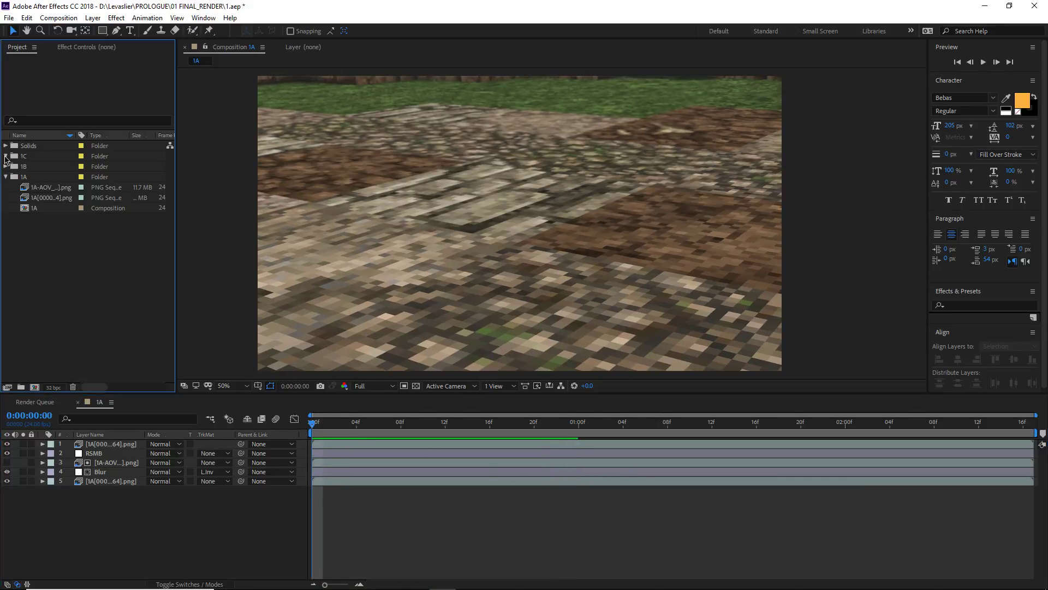
click(30, 170)
key(ctrl+i)
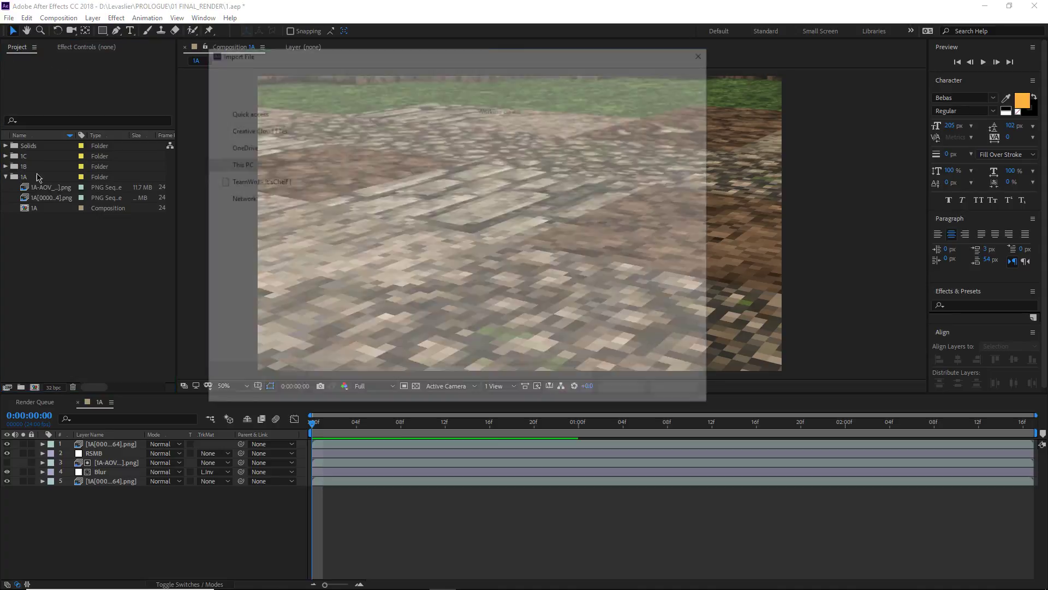
click(325, 69)
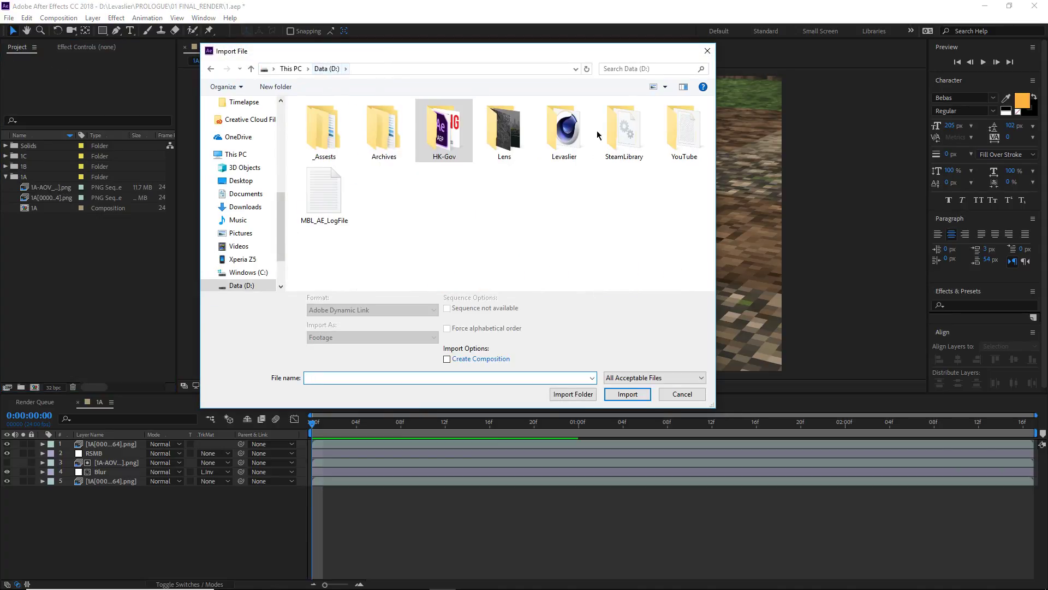
click(504, 131)
double_click(567, 134)
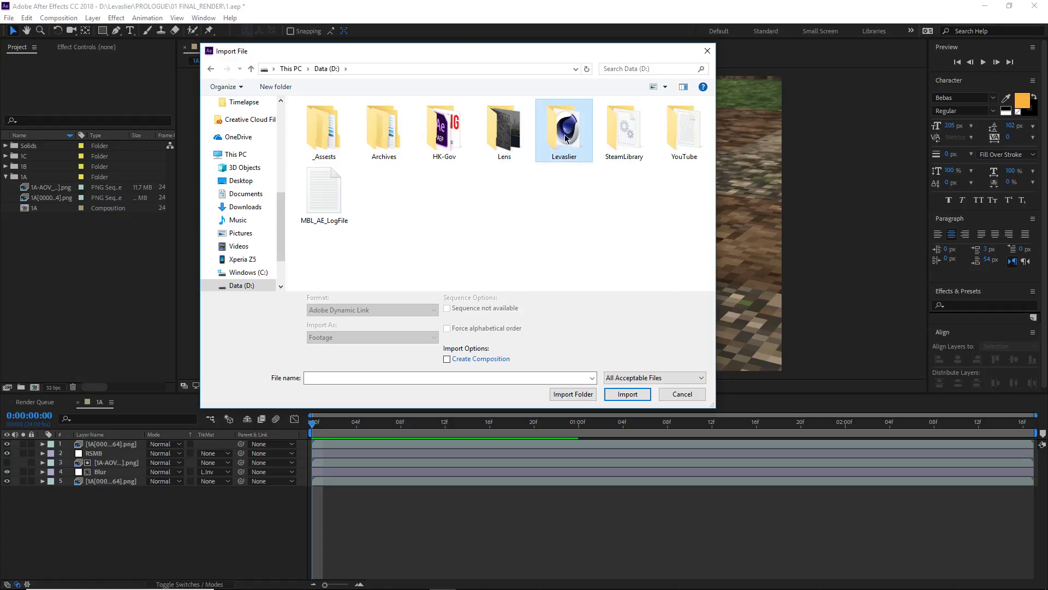
click(429, 200)
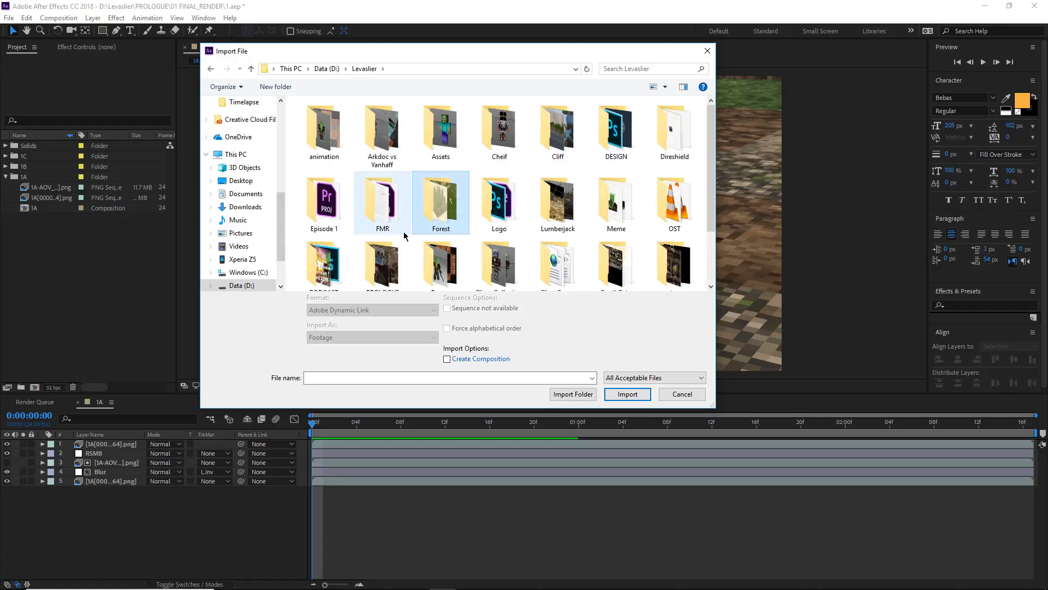
click(434, 250)
click(489, 201)
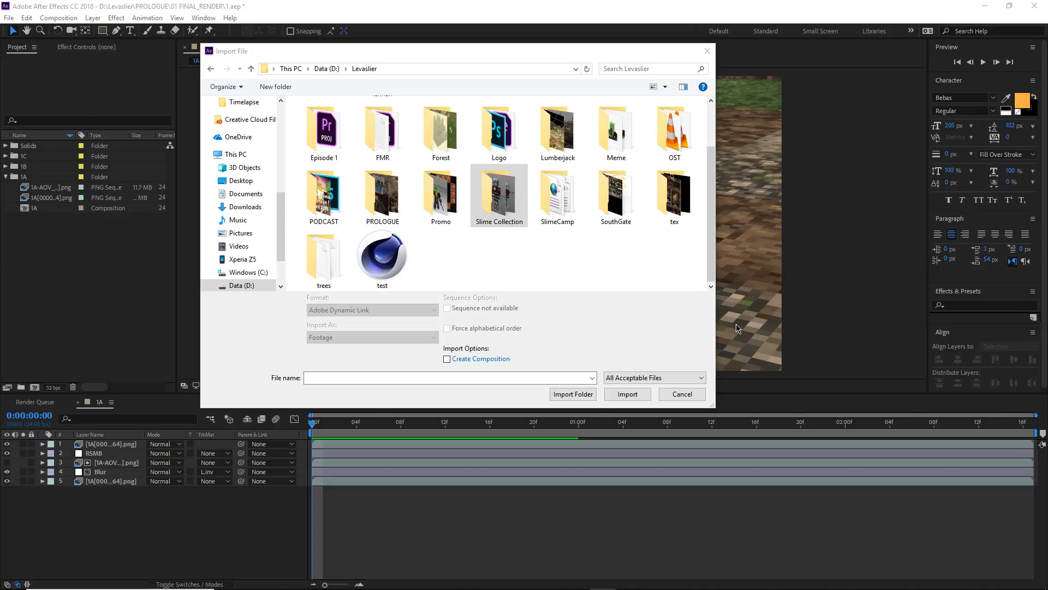
click(510, 200)
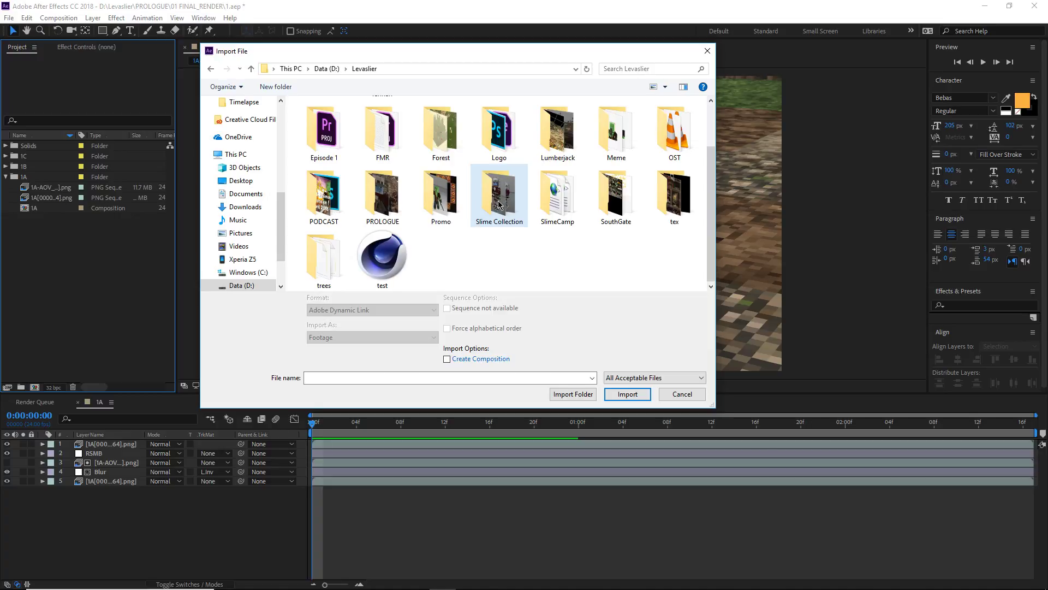
click(367, 213)
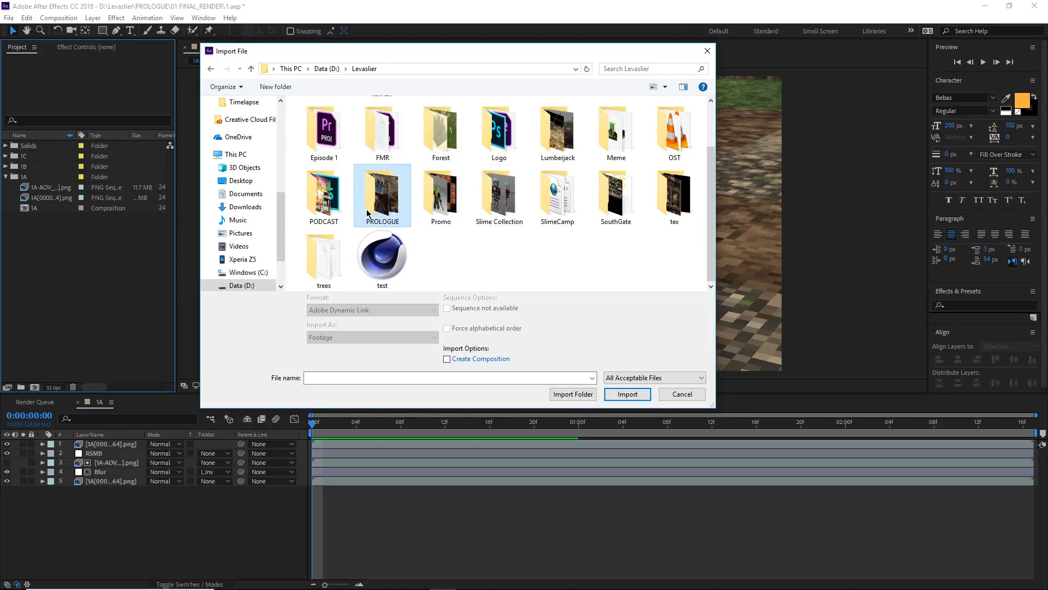
double_click(372, 213)
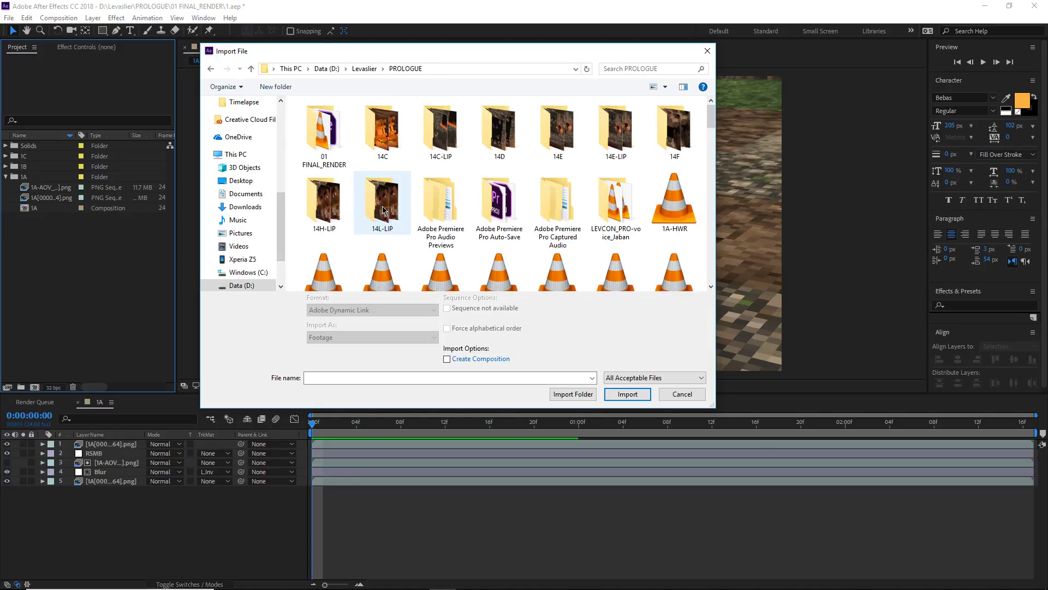
double_click(327, 137)
Import the PNG sequence starting at 1B0000 from the 1B render folder as footage.
scroll(351, 176, down, 9)
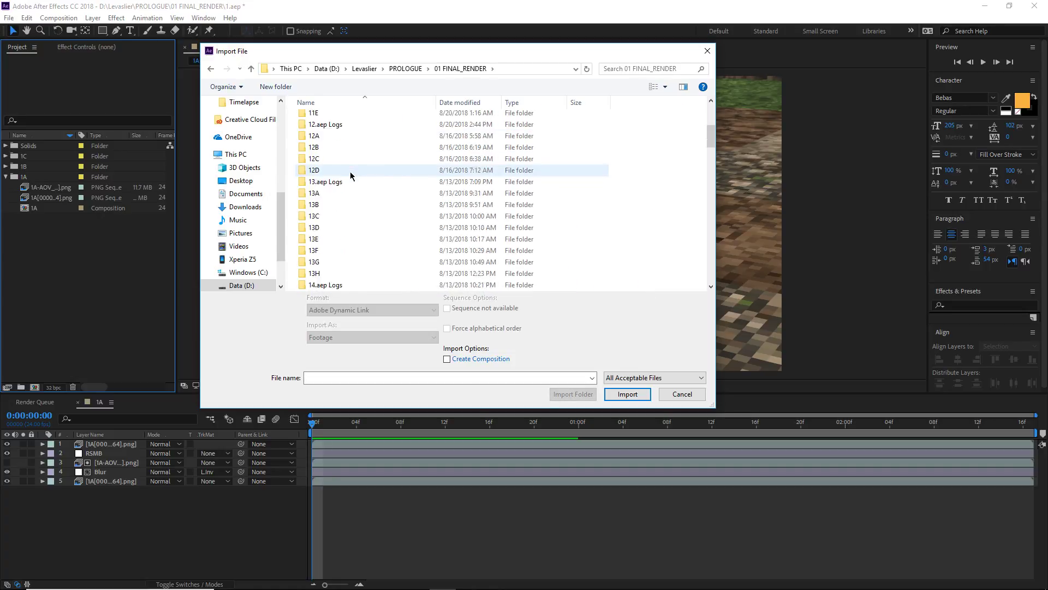
scroll(351, 176, down, 10)
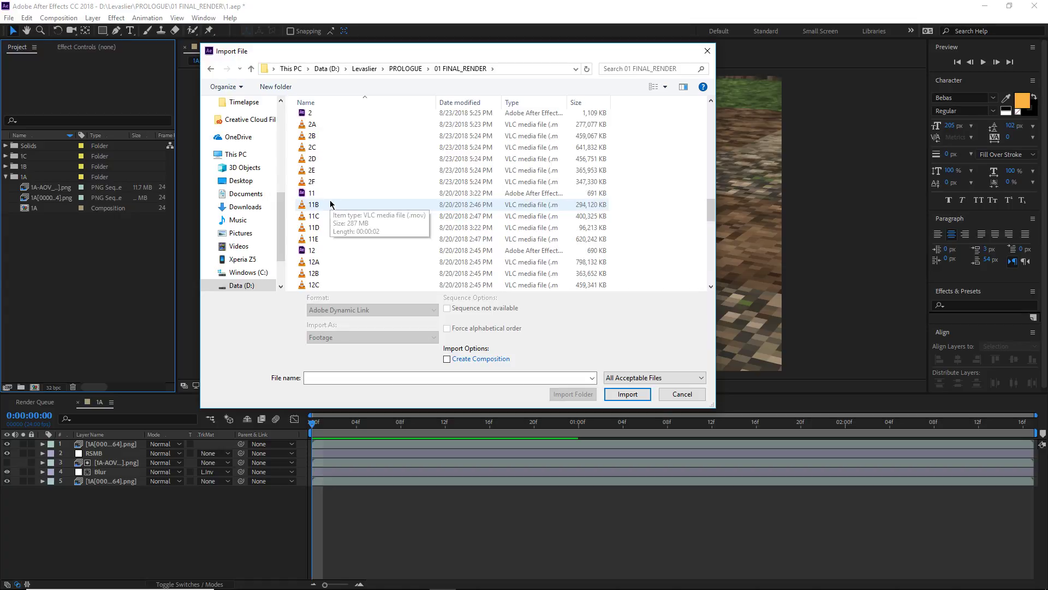
scroll(330, 203, up, 15)
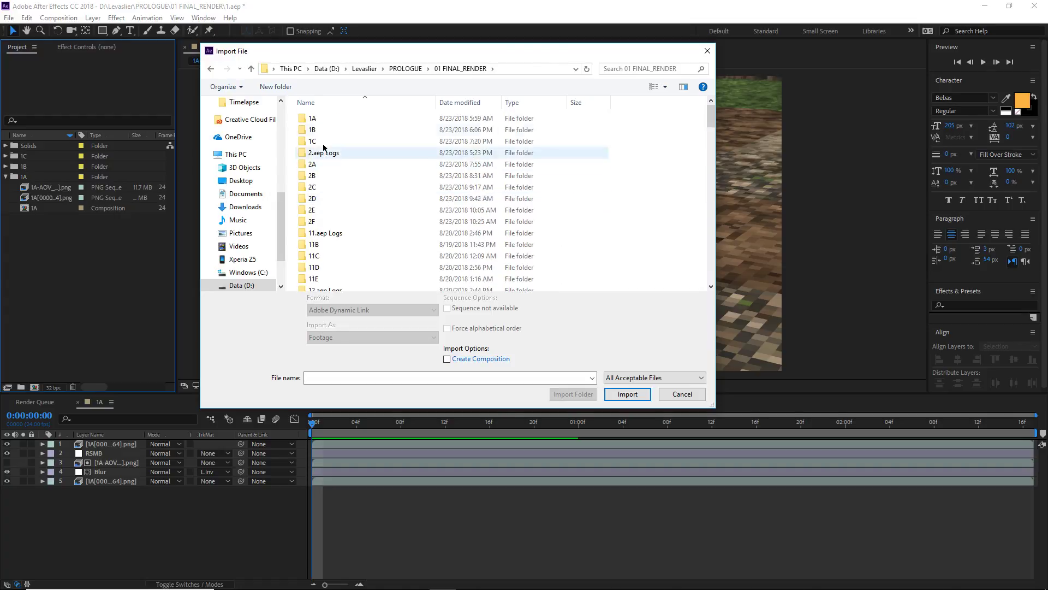
double_click(322, 116)
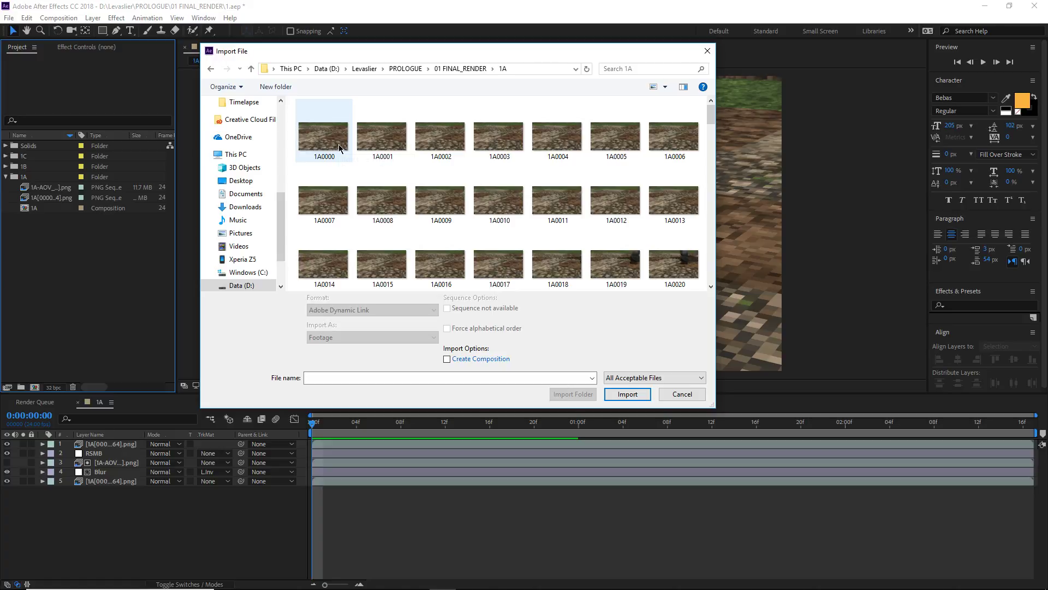
click(460, 68)
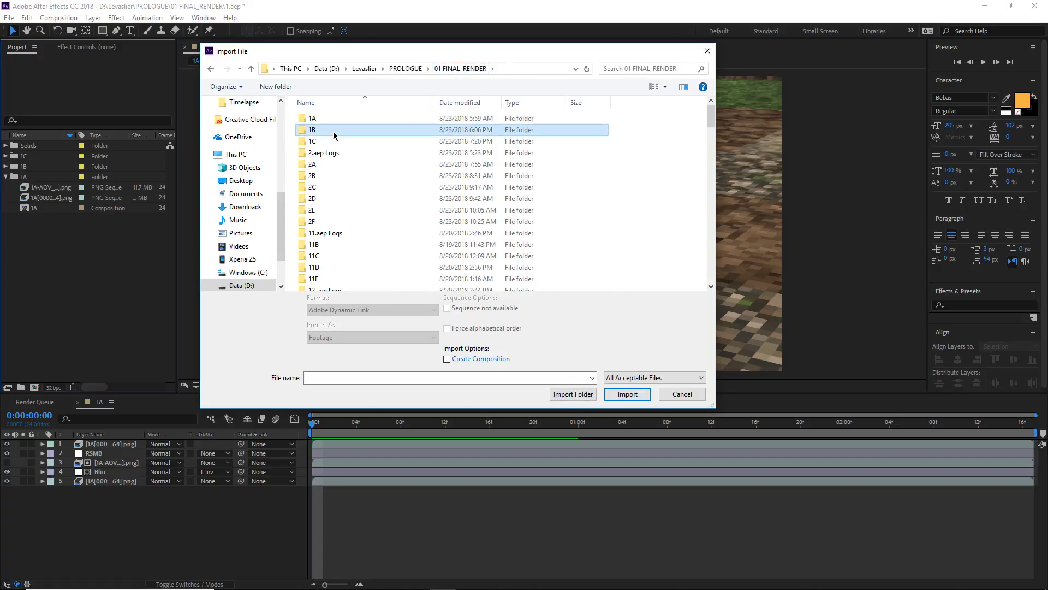
double_click(334, 135)
click(338, 137)
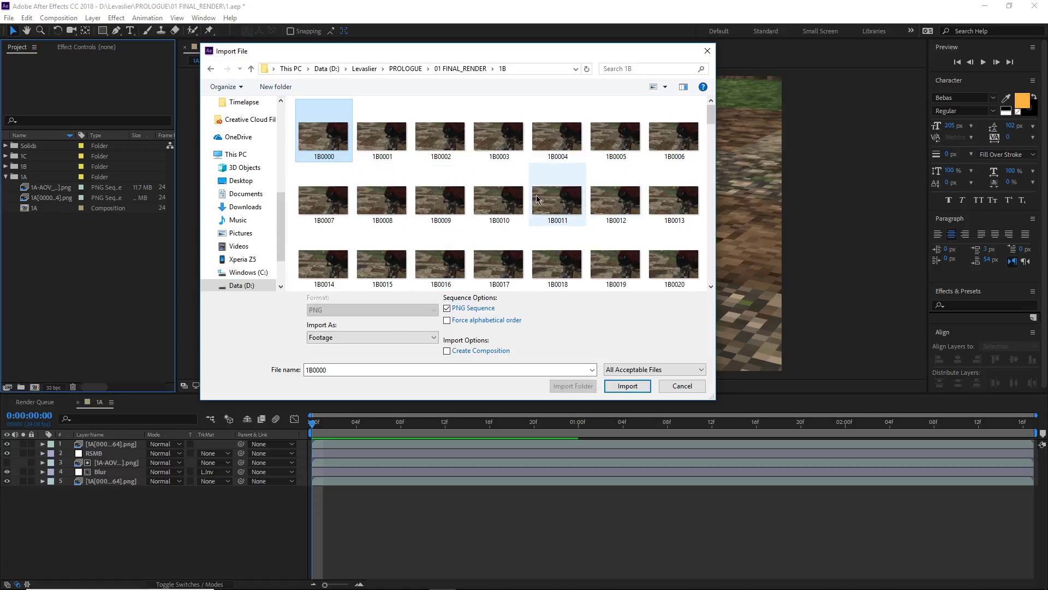
key(Return)
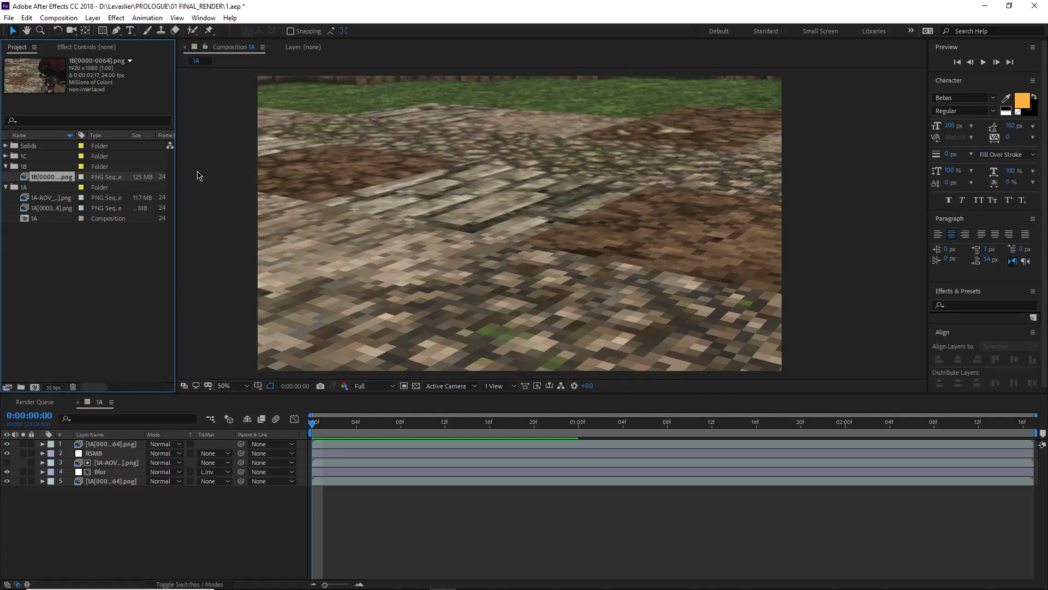
Import the depth pass starting at 1B-AOV_zblur2 depth_1_0000 as a PNG sequence into the project's 1B folder.
key(ctrl+i)
scroll(387, 180, down, 5)
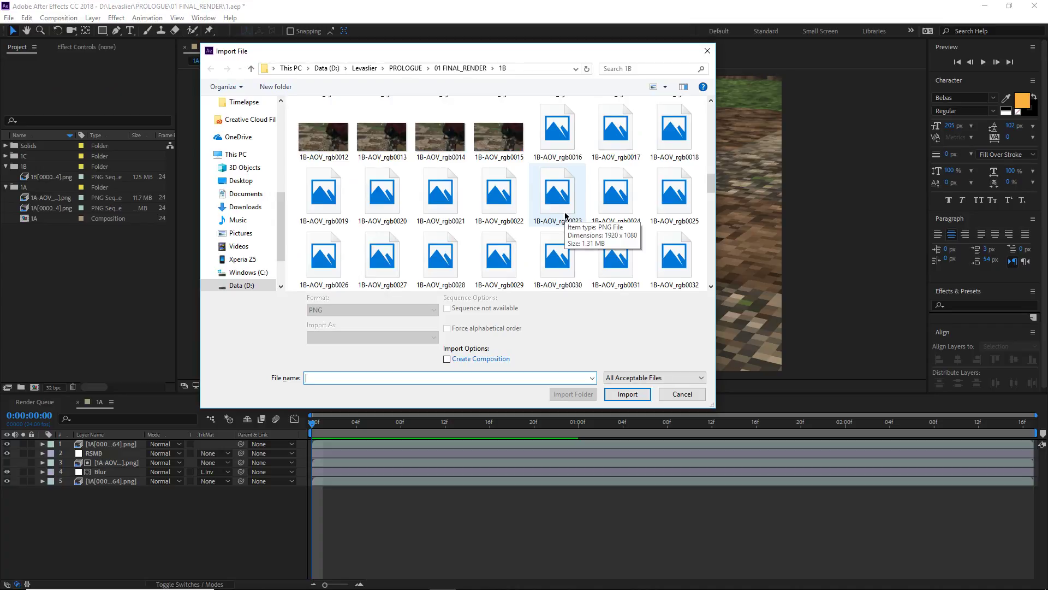
scroll(564, 221, down, 6)
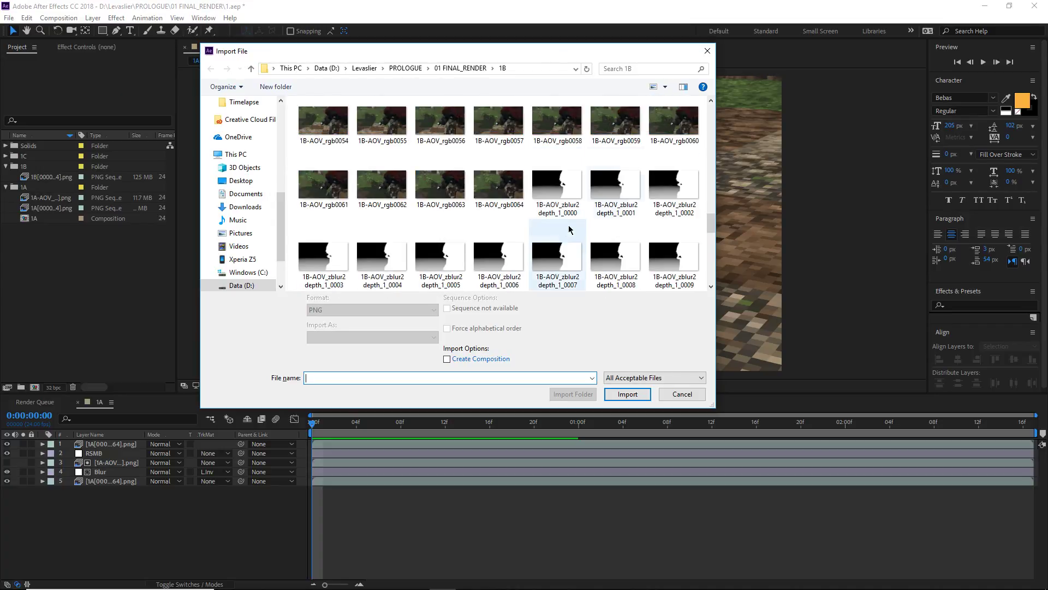
click(564, 196)
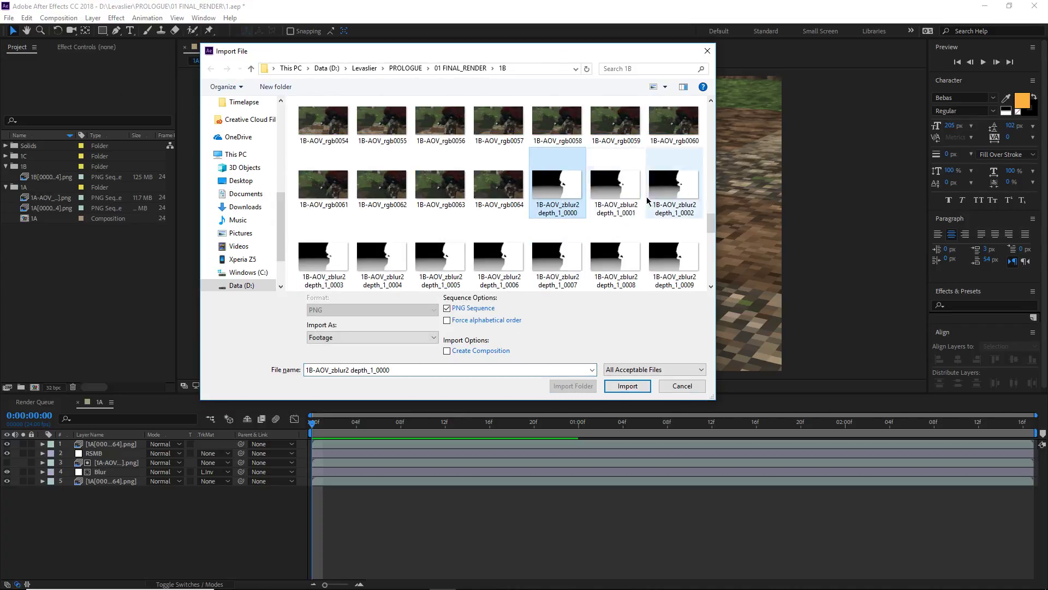
scroll(603, 215, down, 10)
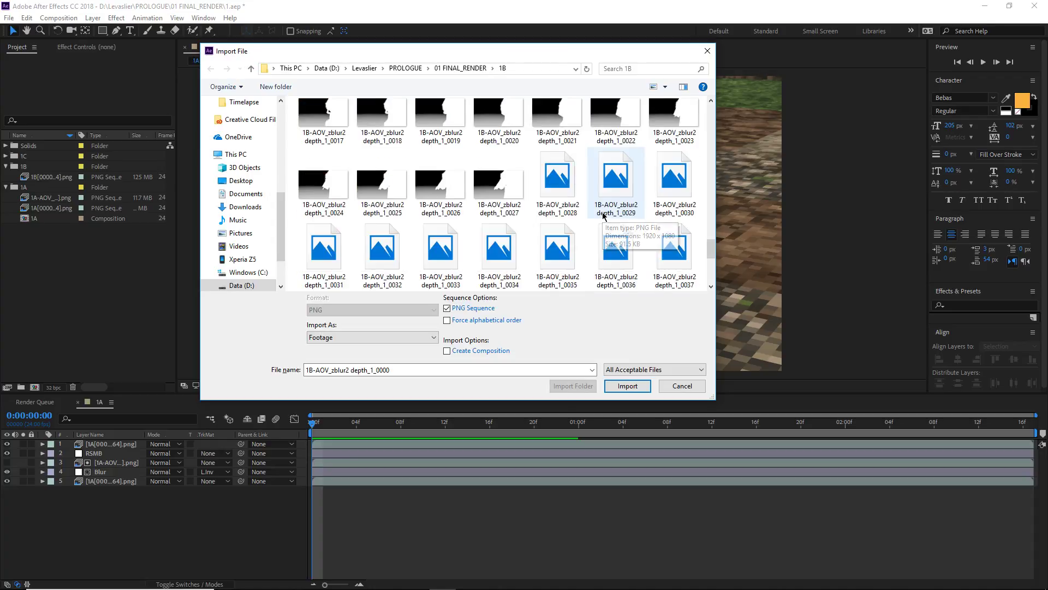
key(Return)
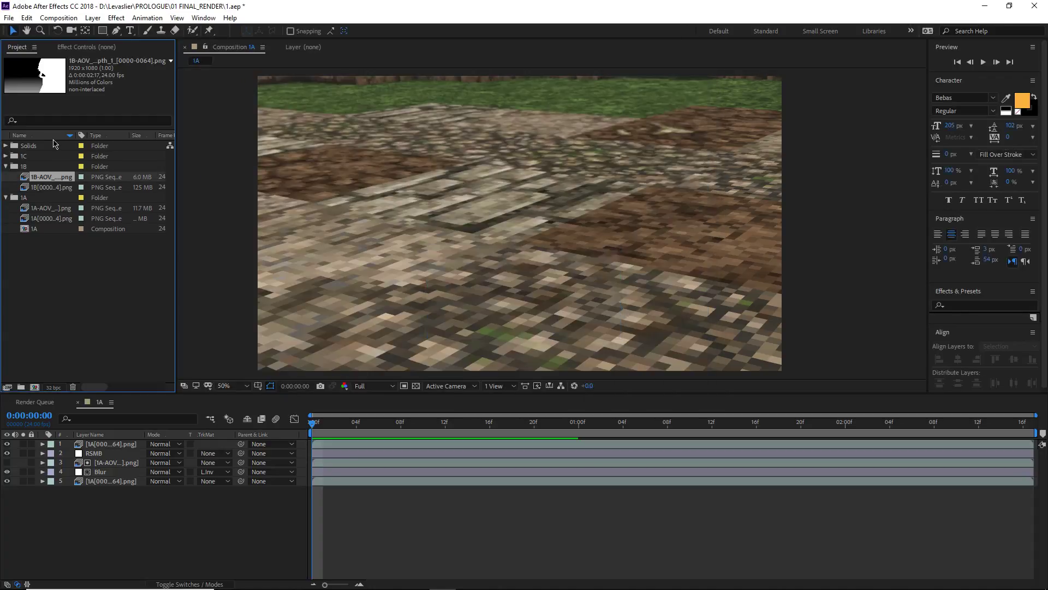
Import the PNG sequence starting at 1C0026 from the 1C render folder into the project's 1C folder.
click(12, 157)
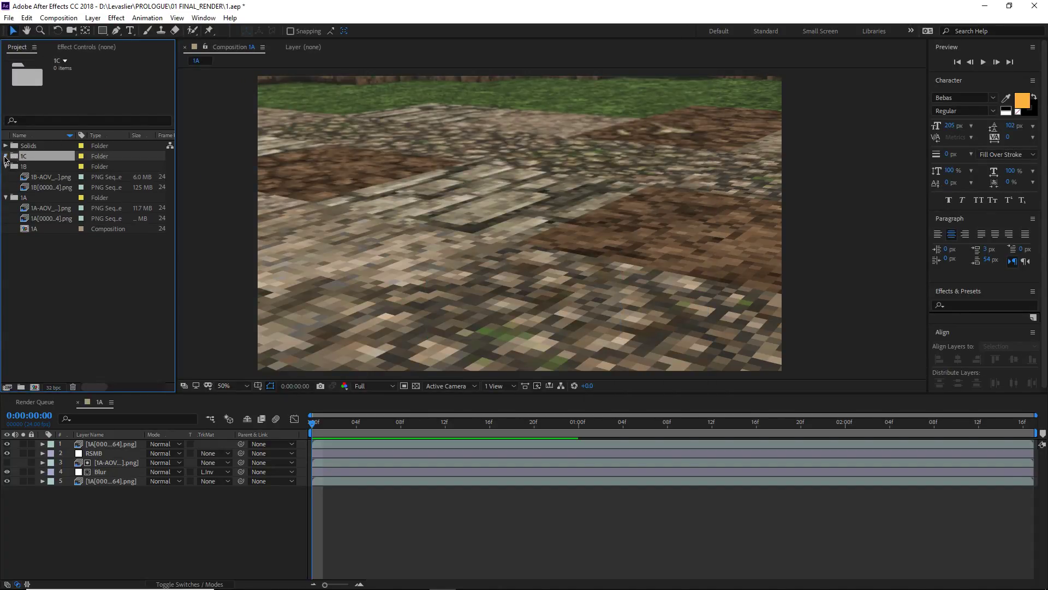
key(ctrl+i)
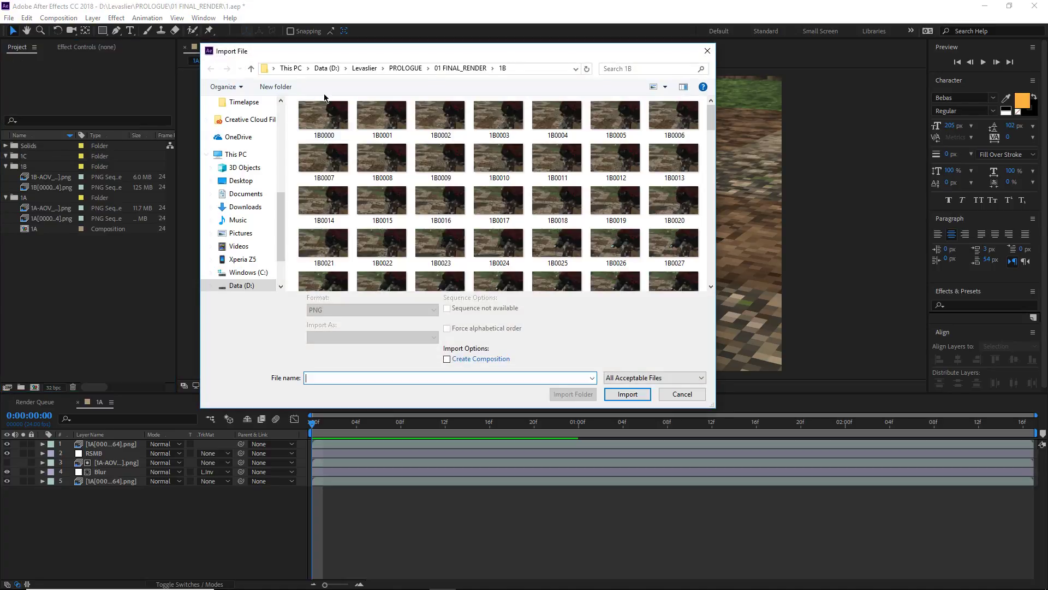
click(447, 70)
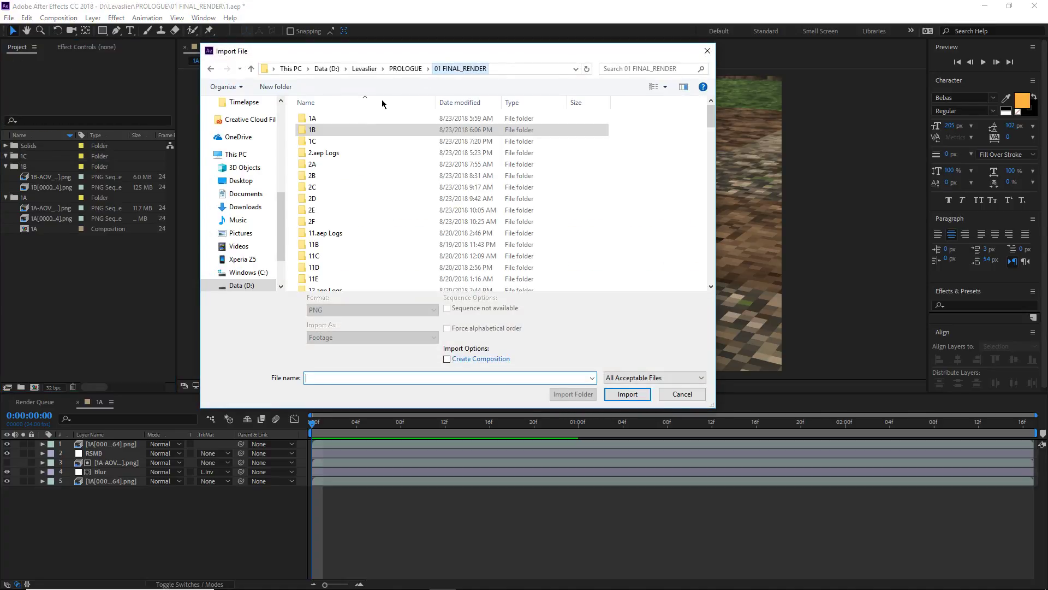
double_click(328, 145)
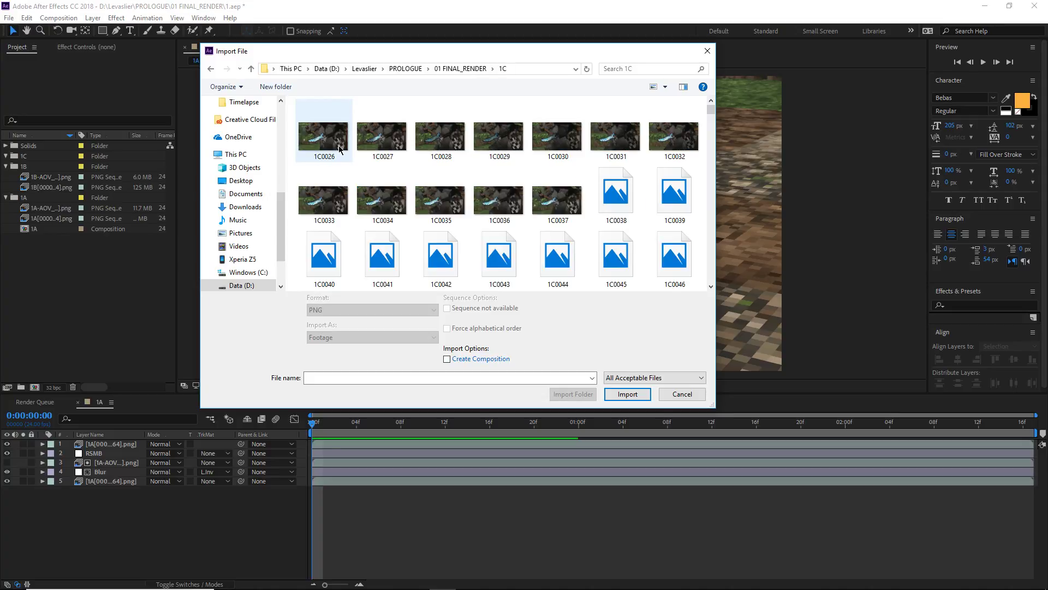
click(327, 141)
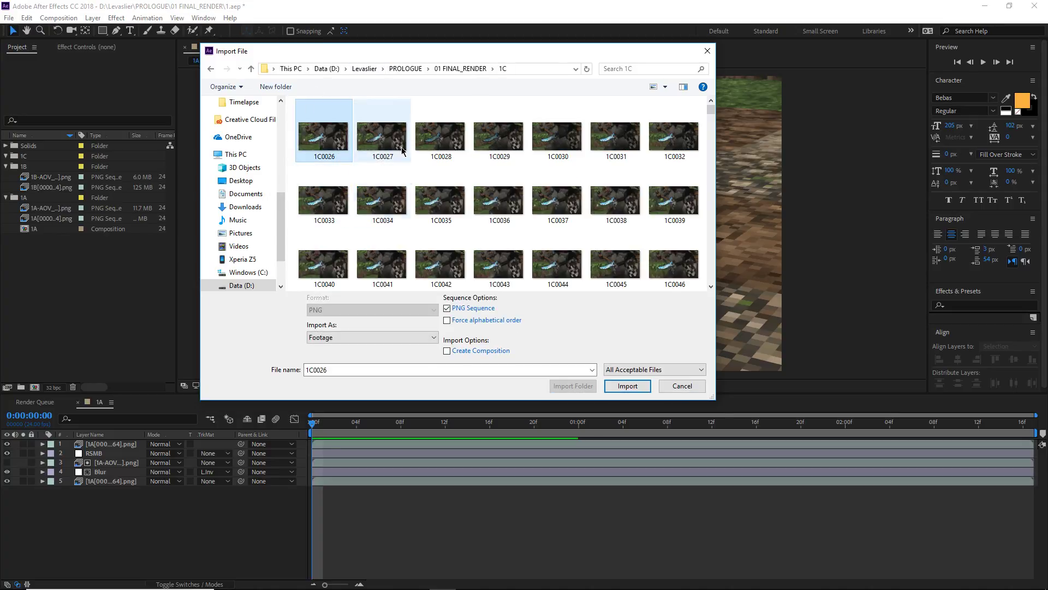
double_click(334, 154)
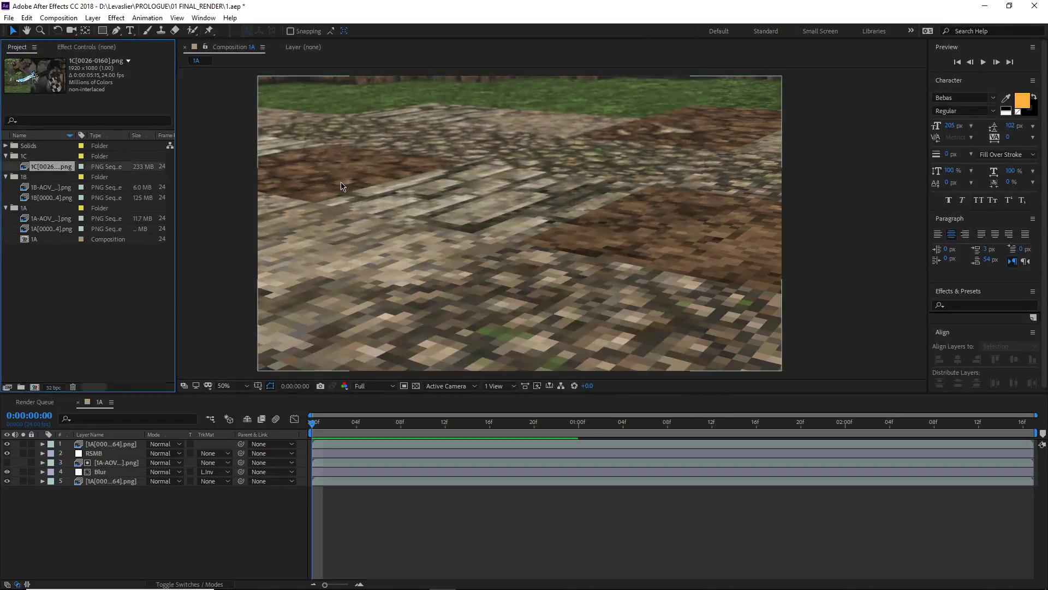
Import the depth pass starting at 1C-AOV_zblur2 depth_1_0026 as a PNG sequence into the project's 1C folder.
key(ctrl+i)
scroll(527, 169, down, 10)
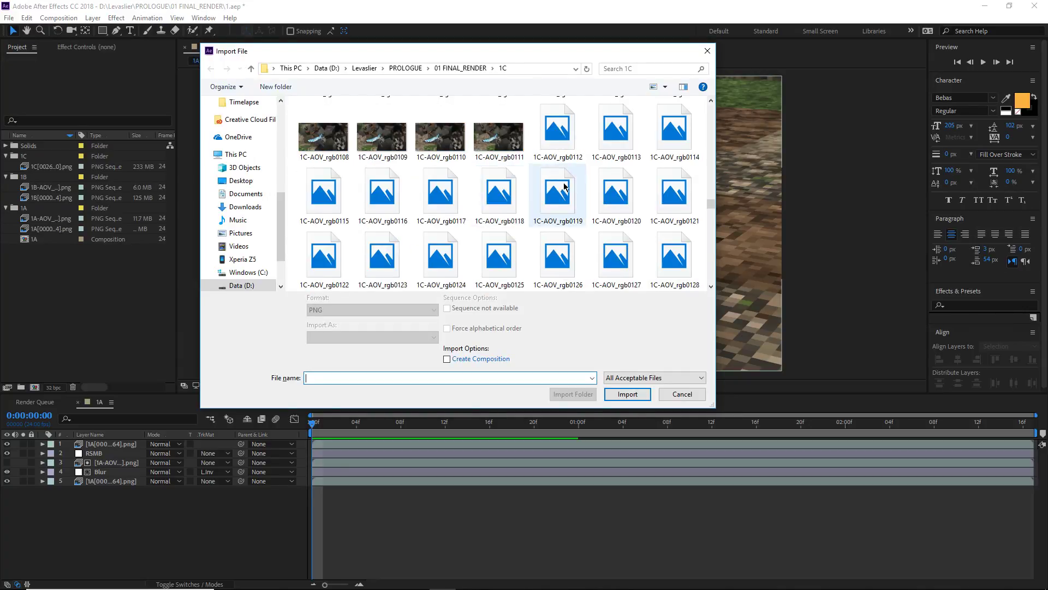
scroll(516, 234, down, 4)
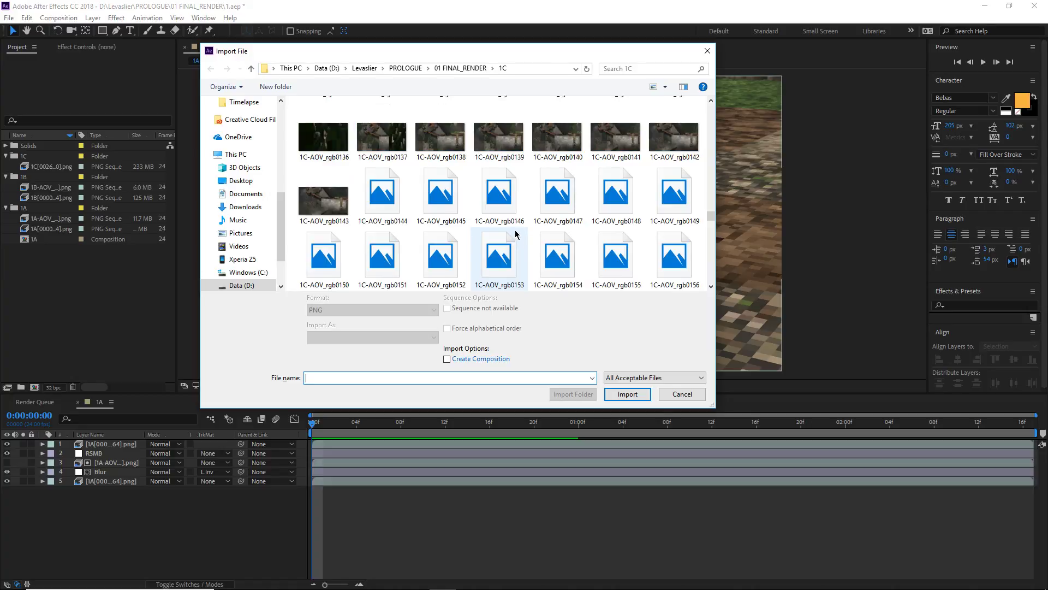
scroll(516, 234, down, 3)
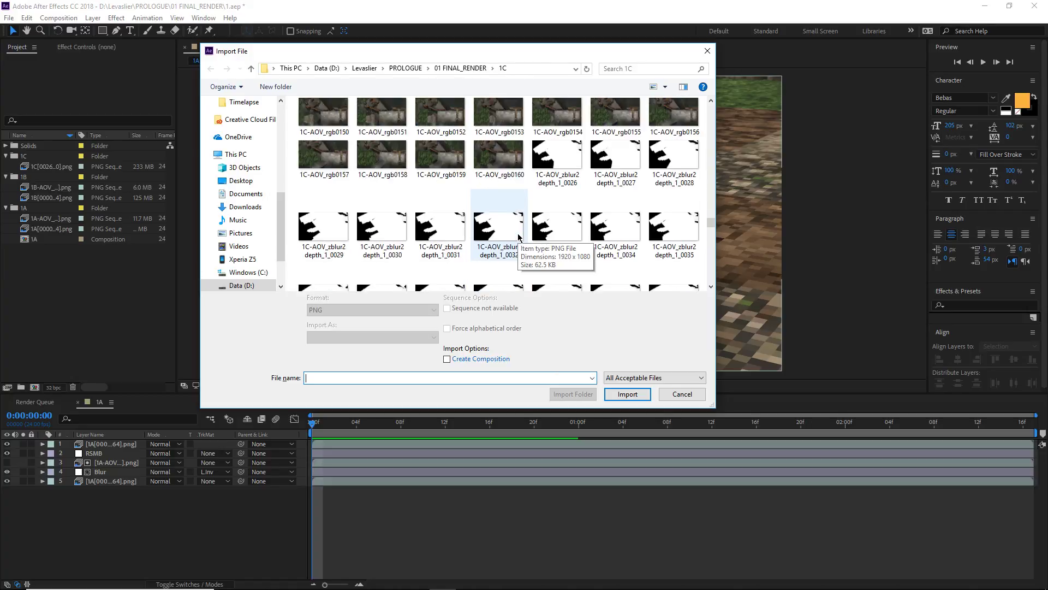
click(554, 177)
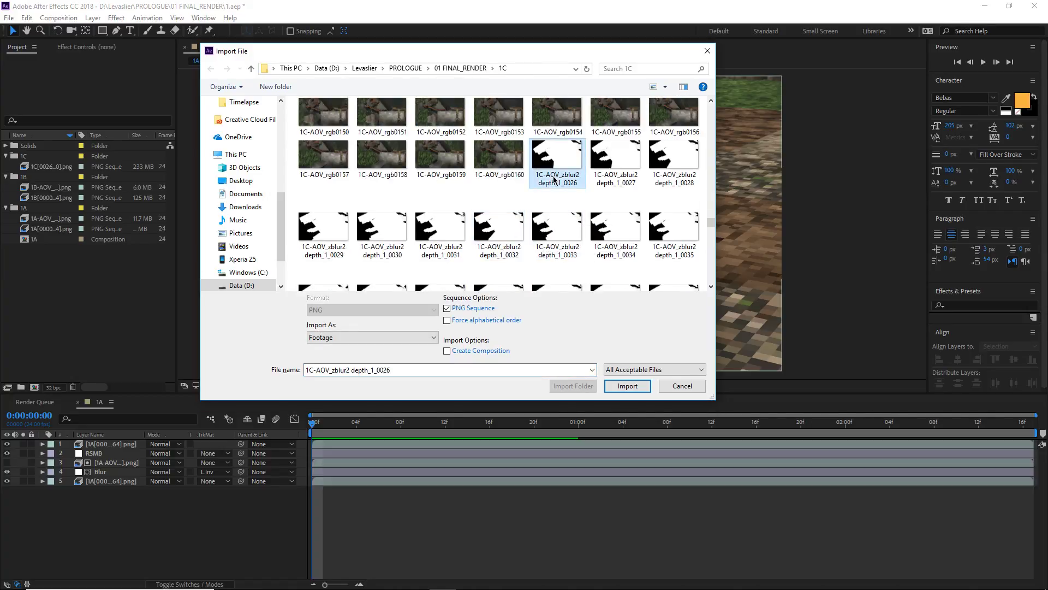
double_click(558, 175)
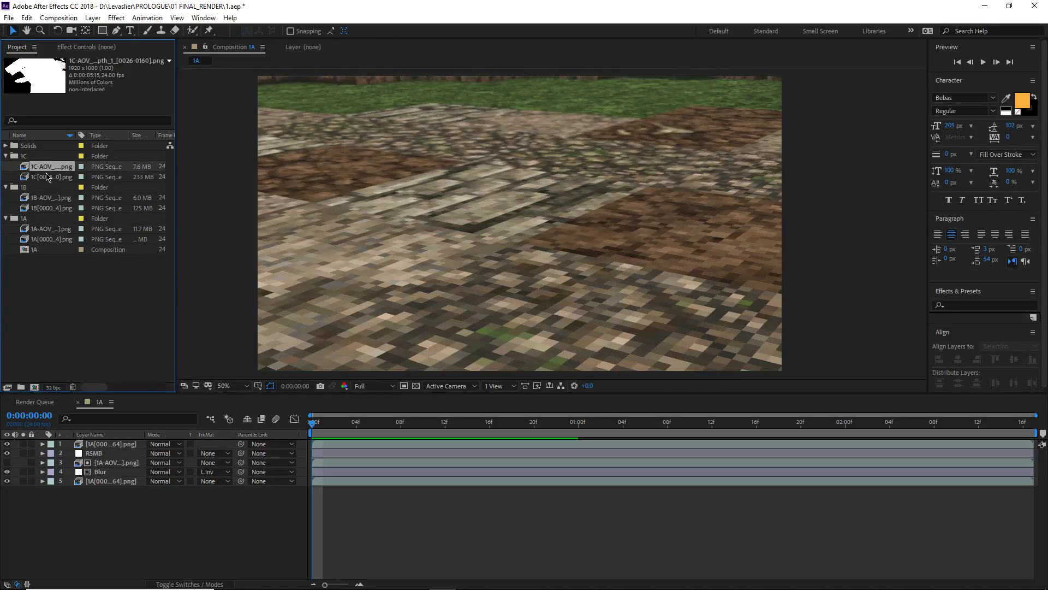
Create a new composition from the 1B beauty sequence and rename it 1B.
click(38, 209)
right_click(47, 209)
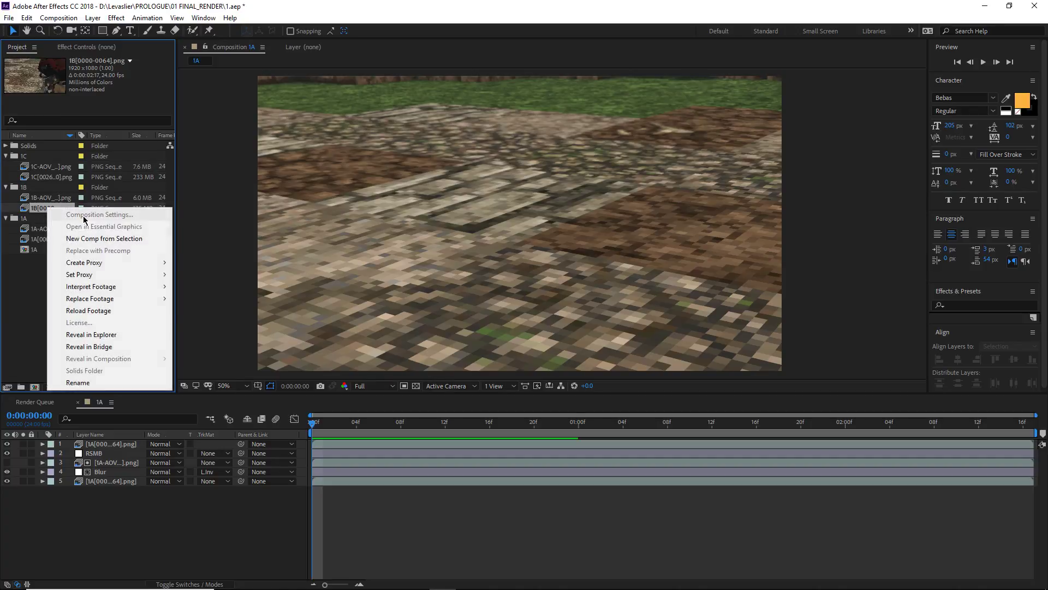
click(102, 239)
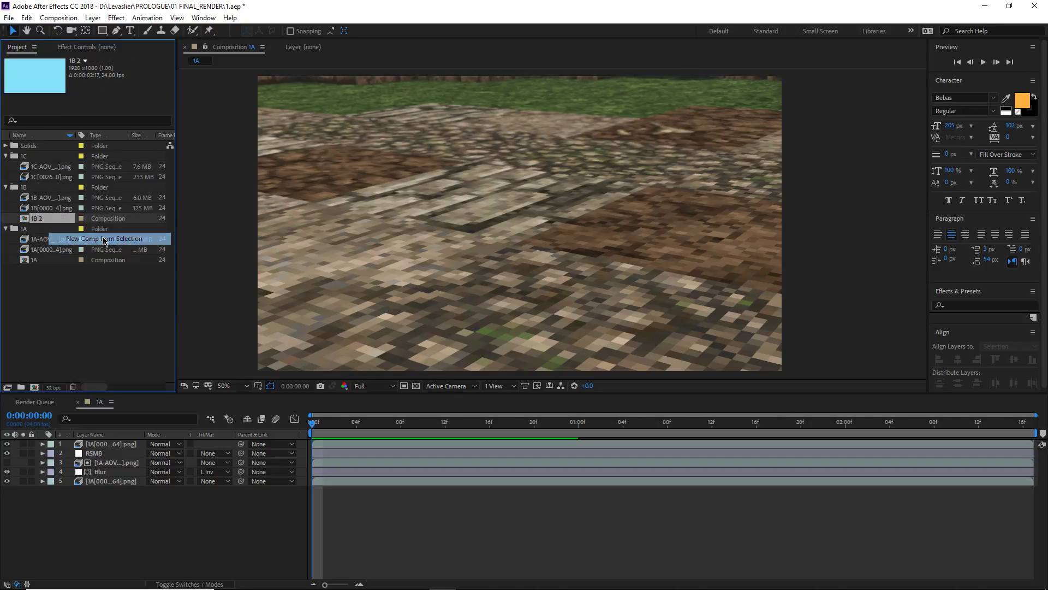
key(Return)
key(Return)
click(35, 221)
key(Return)
key(Return)
Add the 1B depth pass above the beauty sequence in the 1B composition and compare the image with it hidden and shown.
drag(35, 198, 115, 447)
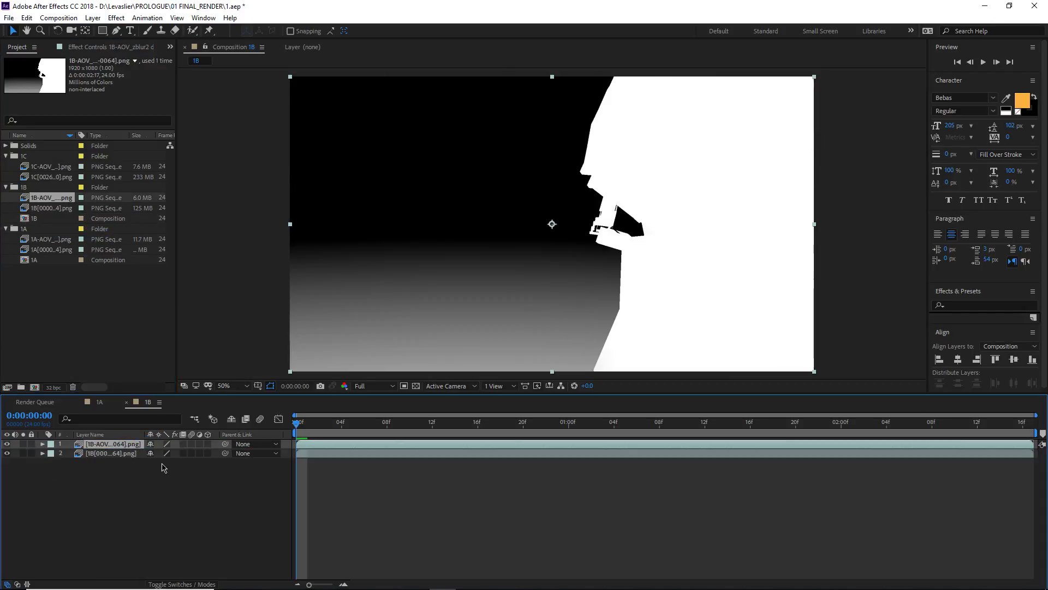
click(7, 444)
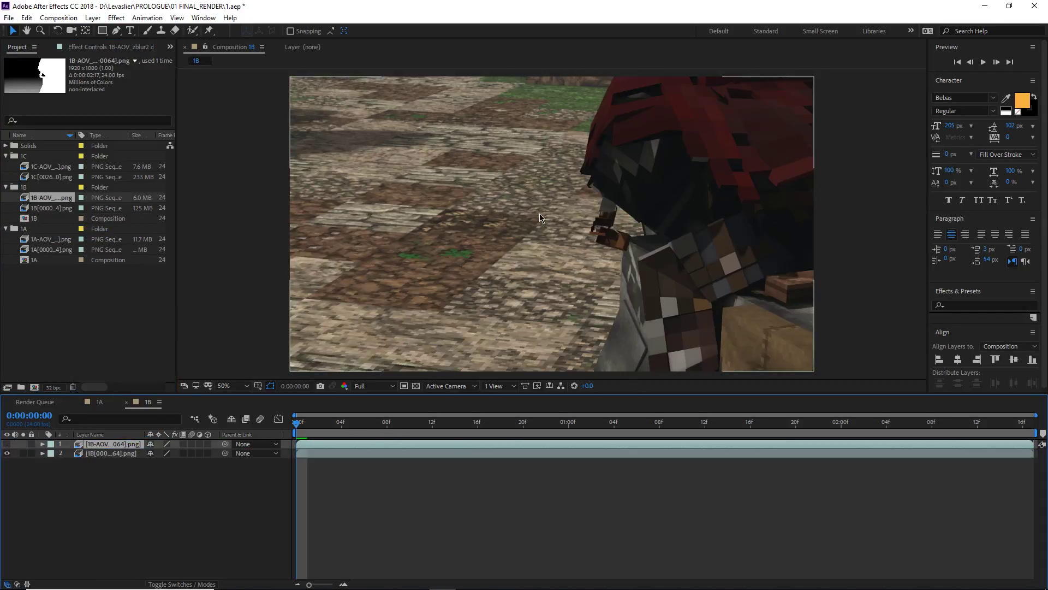
click(6, 444)
Add an adjustment layer to the 1B composition and name it Blur.
key(ctrl+alt+y)
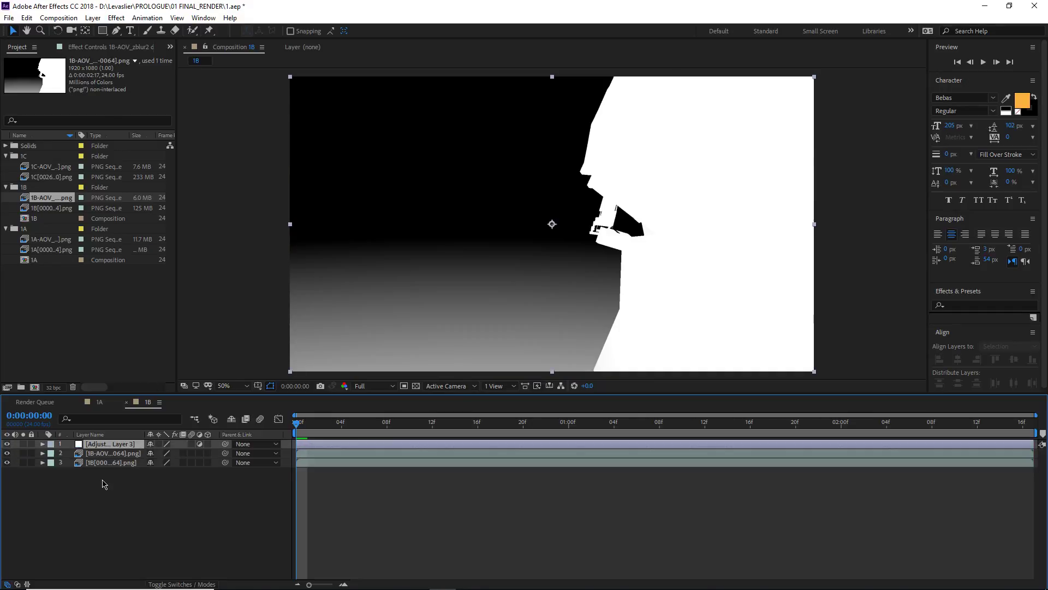
key(Return)
text(Blur)
key(Return)
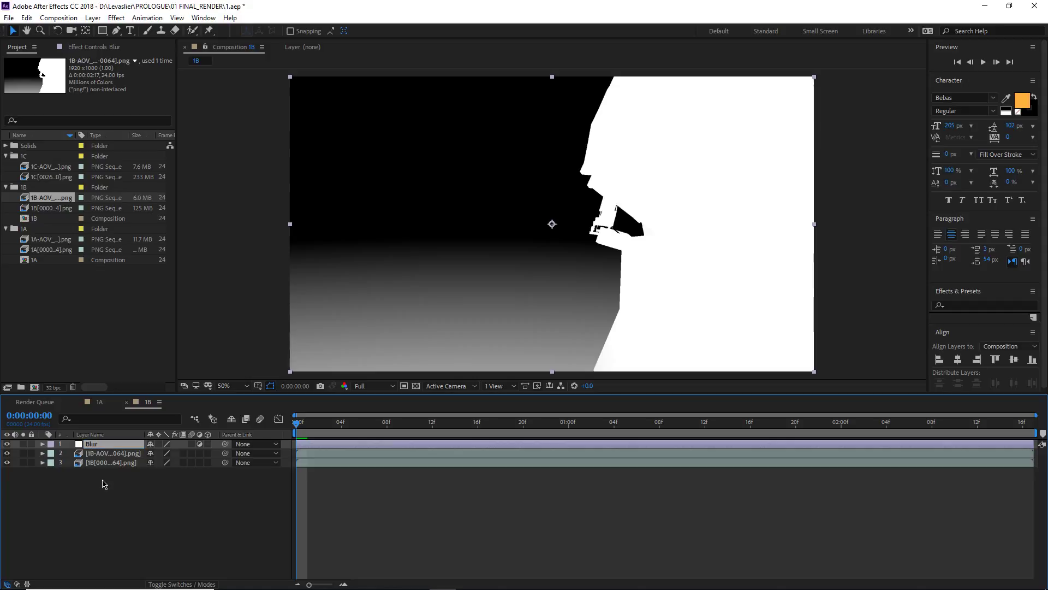
Place the Blur layer below the depth pass and set its track matte to Luma Inverted Matte using the depth pass.
drag(95, 449, 113, 464)
click(182, 584)
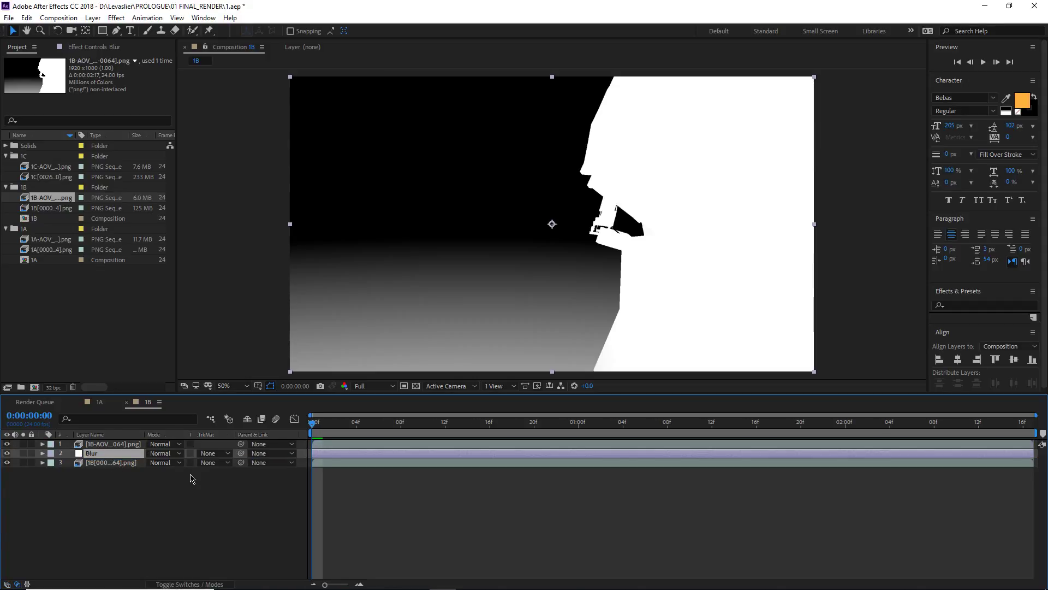
click(212, 453)
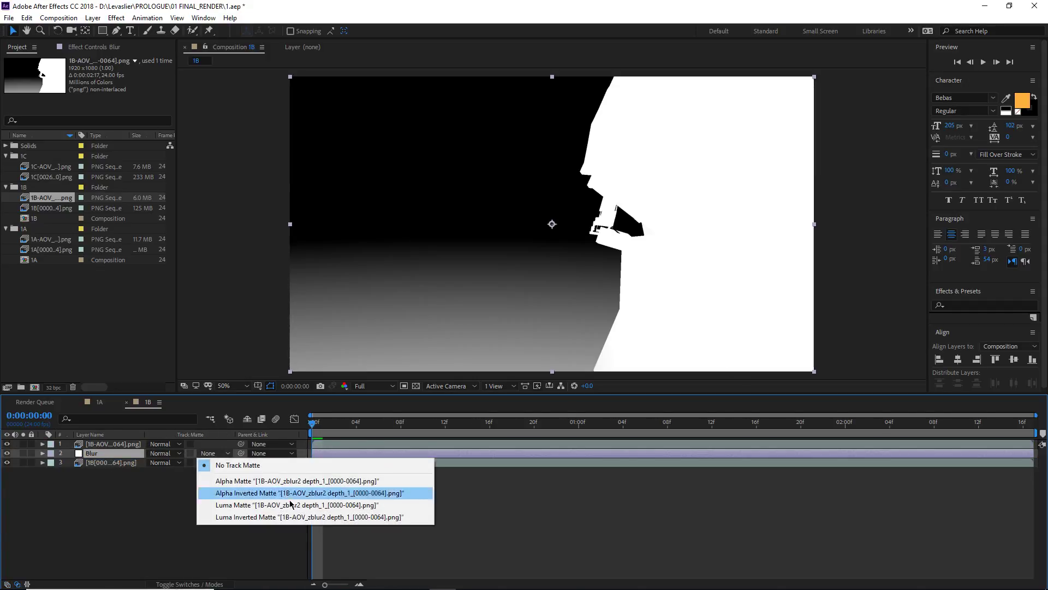
click(235, 518)
Apply Gaussian Blur to the Blur layer with Repeat Edge Pixels on and Blurriness 5, and compare with the layer hidden.
key(ctrl+space)
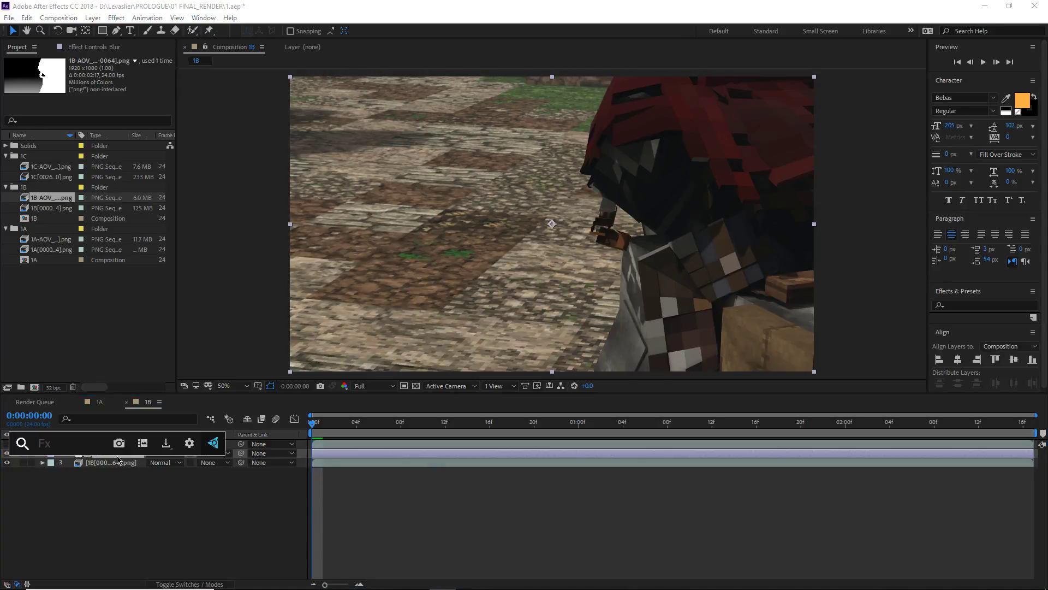
text(gaus)
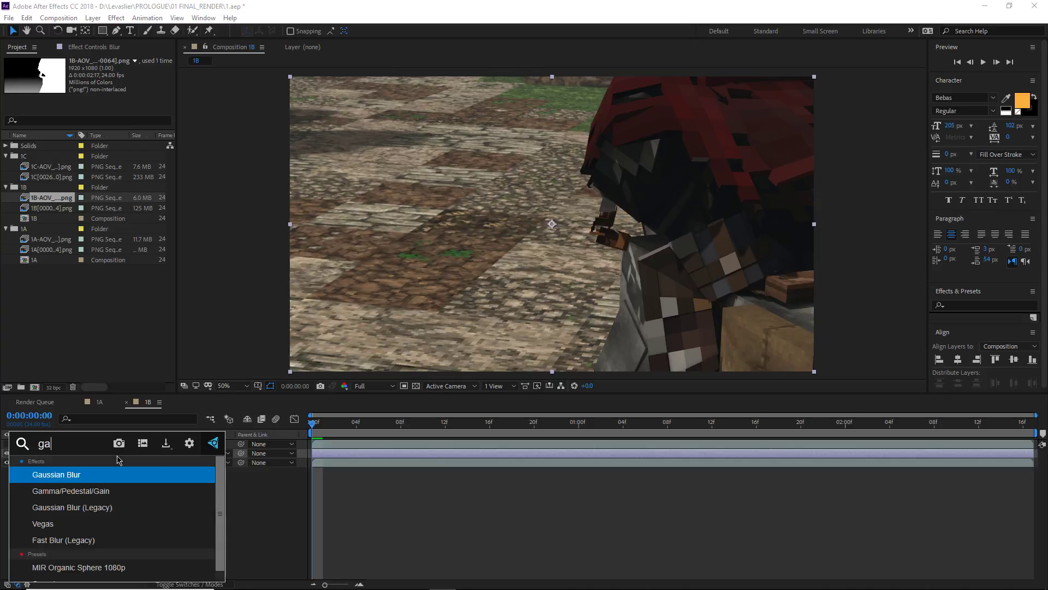
key(Return)
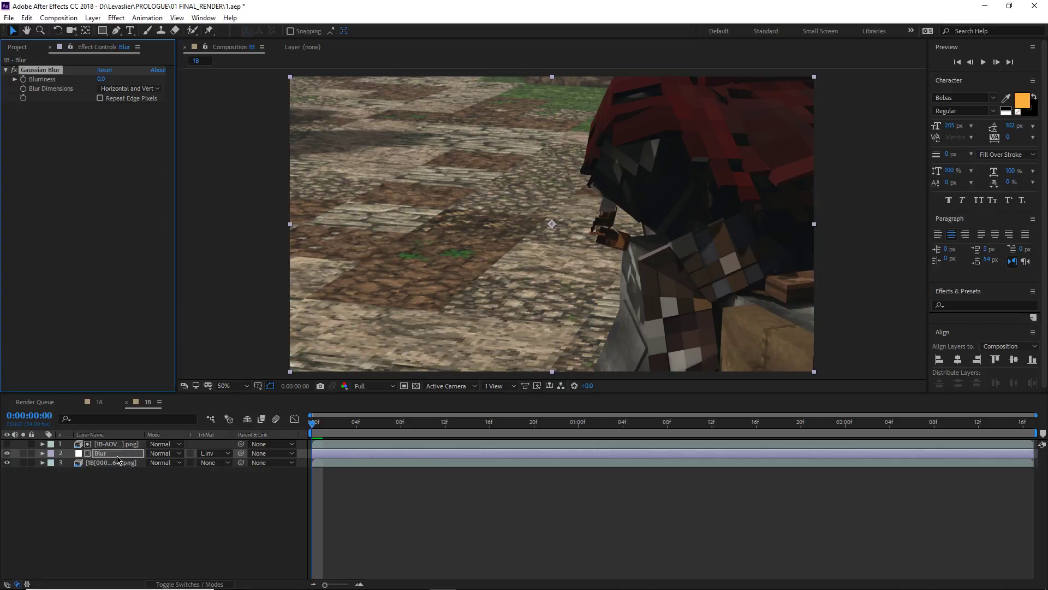
click(100, 98)
click(101, 79)
text(50)
key(Return)
click(8, 454)
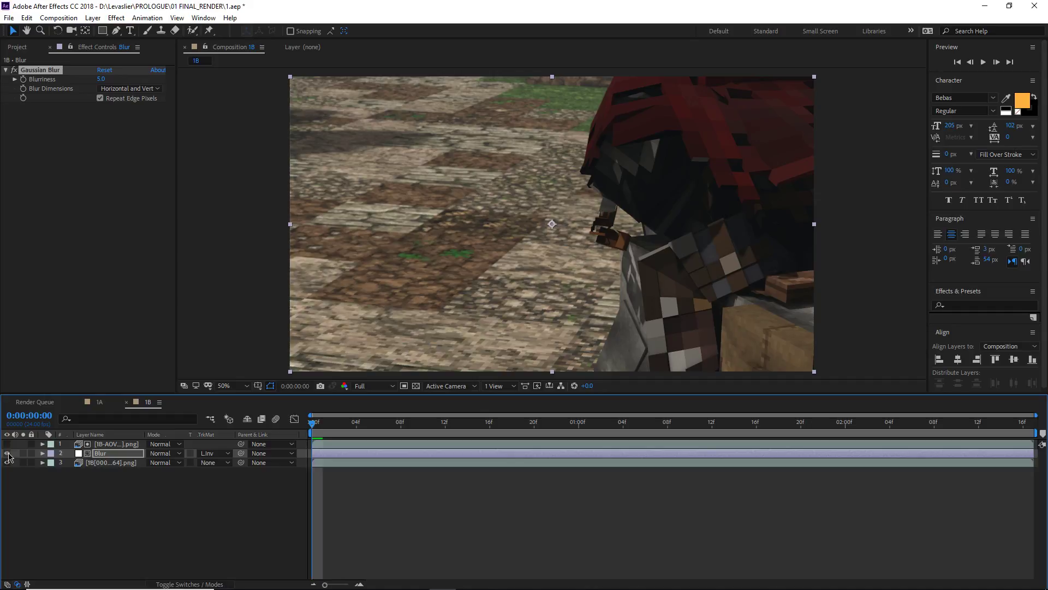
click(7, 453)
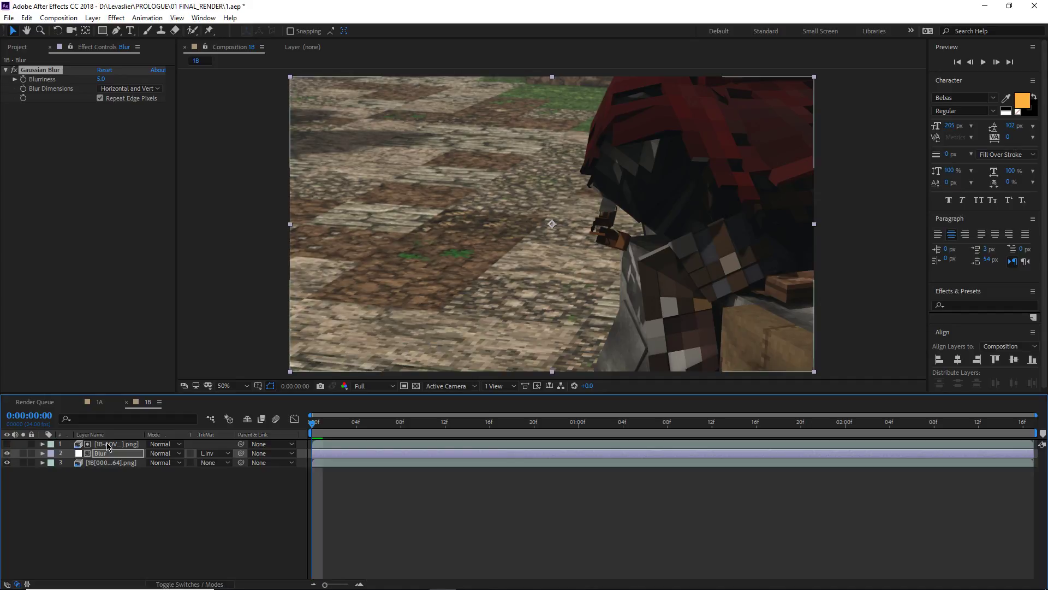
Add a second adjustment layer at the top of the 1B composition and name it RSMB.
click(134, 494)
key(ctrl+alt+y)
key(Return)
text(RSMB)
key(Return)
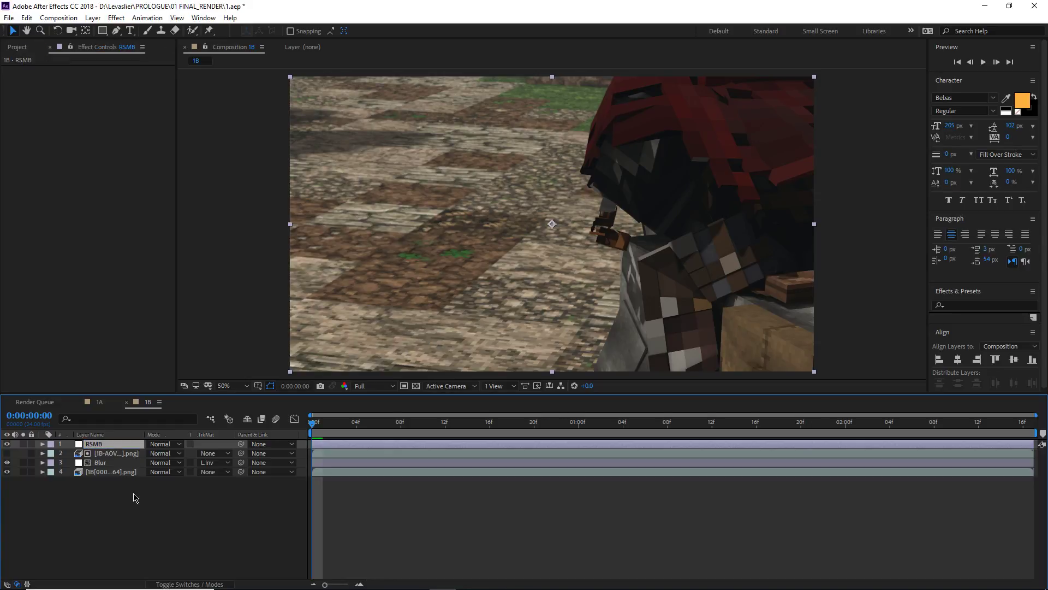
Apply the RSMB Pro effect to the RSMB adjustment layer and save the project.
key(ctrl+space)
text(rsmb)
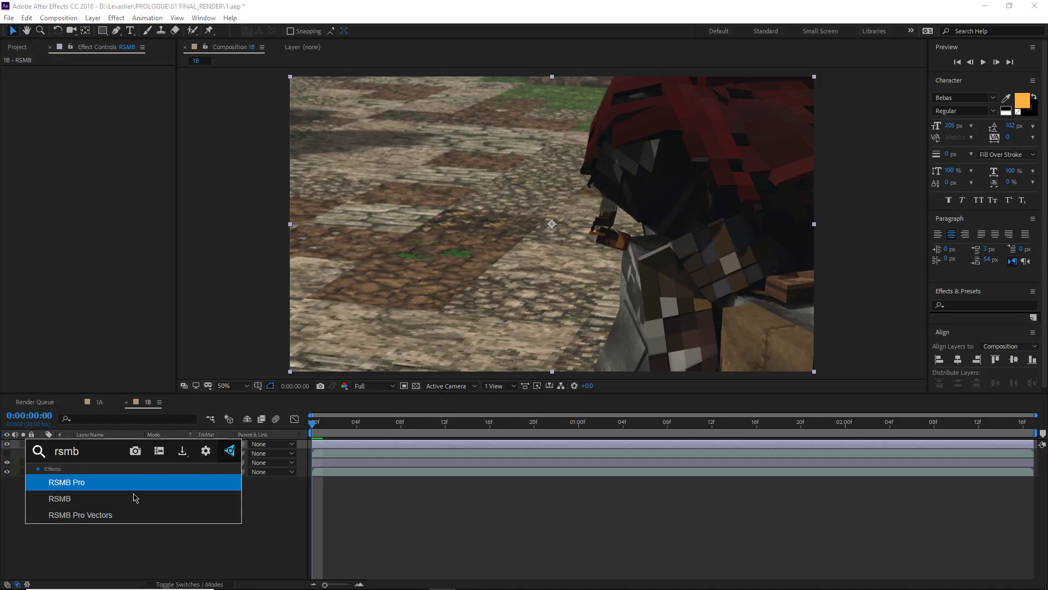
key(Return)
click(480, 522)
key(ctrl+s)
Play back the 1B composition and examine the character's clothing patches and the motion blur up close.
key(space)
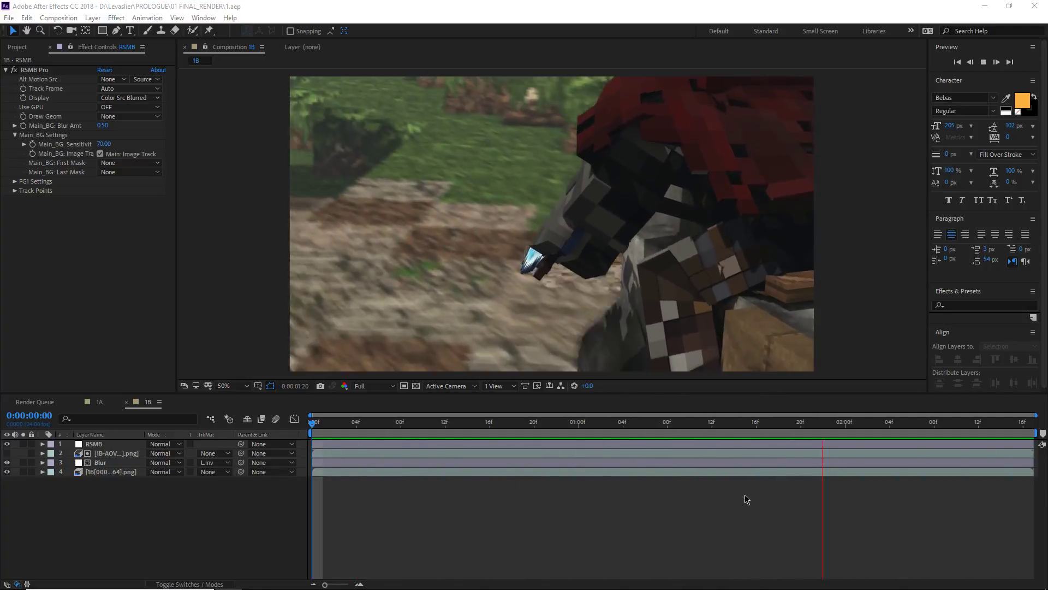
scroll(734, 276, up, 2)
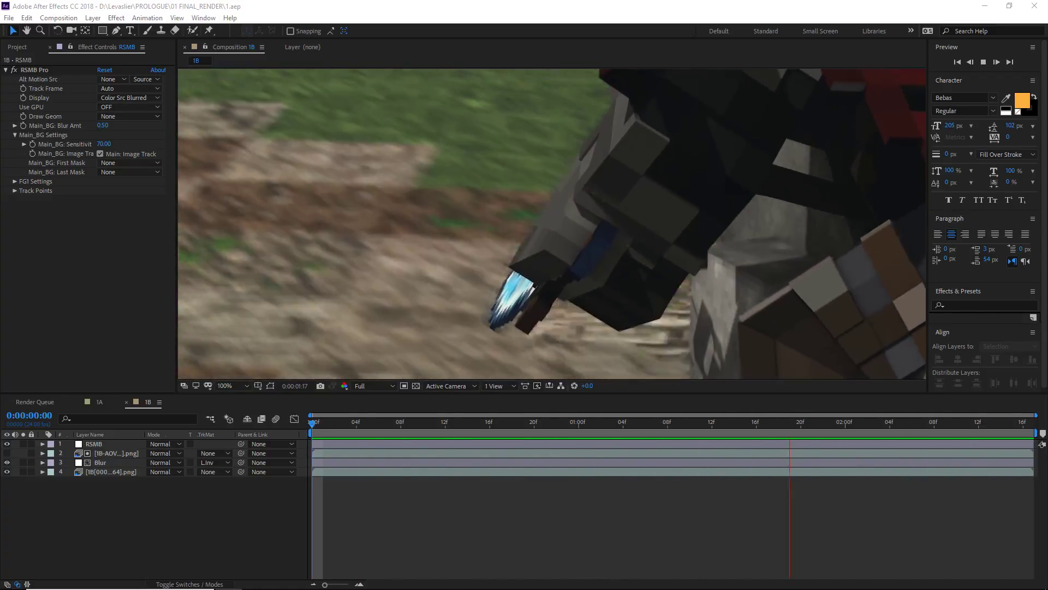
click(797, 510)
key(space)
middle_drag(745, 313, 489, 231)
scroll(660, 225, up, 1)
middle_drag(689, 243, 552, 244)
drag(567, 426, 68, 507)
Duplicate the 1B beauty layer and place the copy directly below RSMB, with the RSMB layer hidden.
click(105, 473)
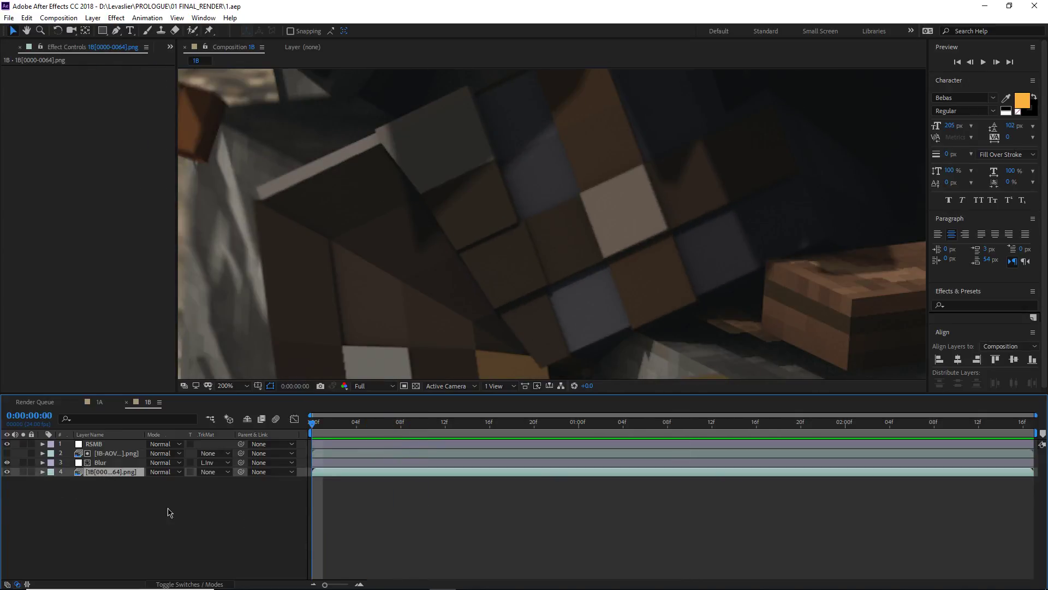
key(ctrl+d)
mouse_move(94, 473)
mouse_down()
mouse_move(90, 444)
mouse_move(94, 453)
mouse_up()
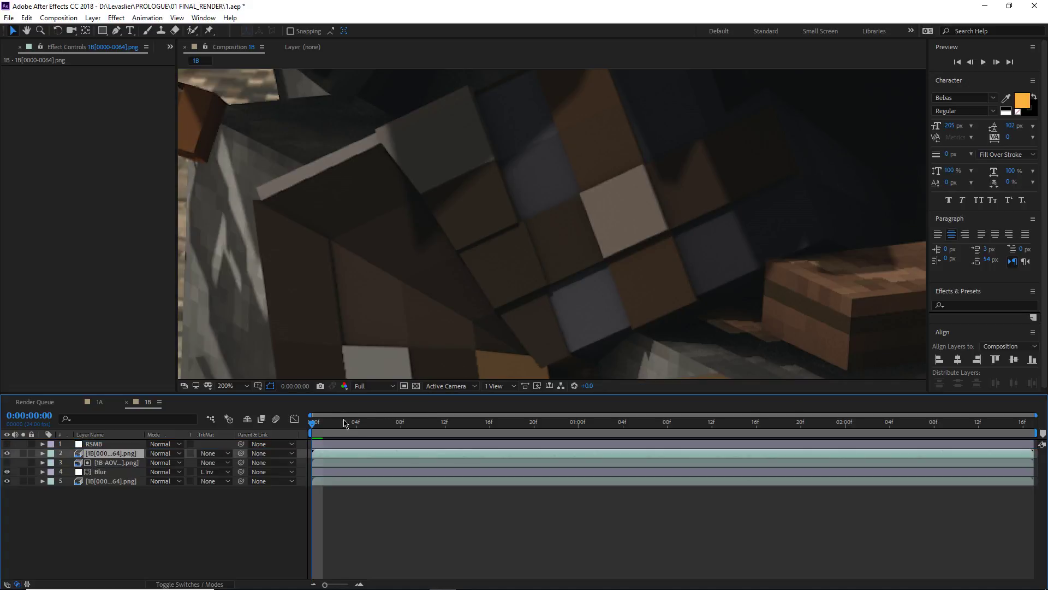
drag(315, 427, 293, 440)
key(alt+Tab)
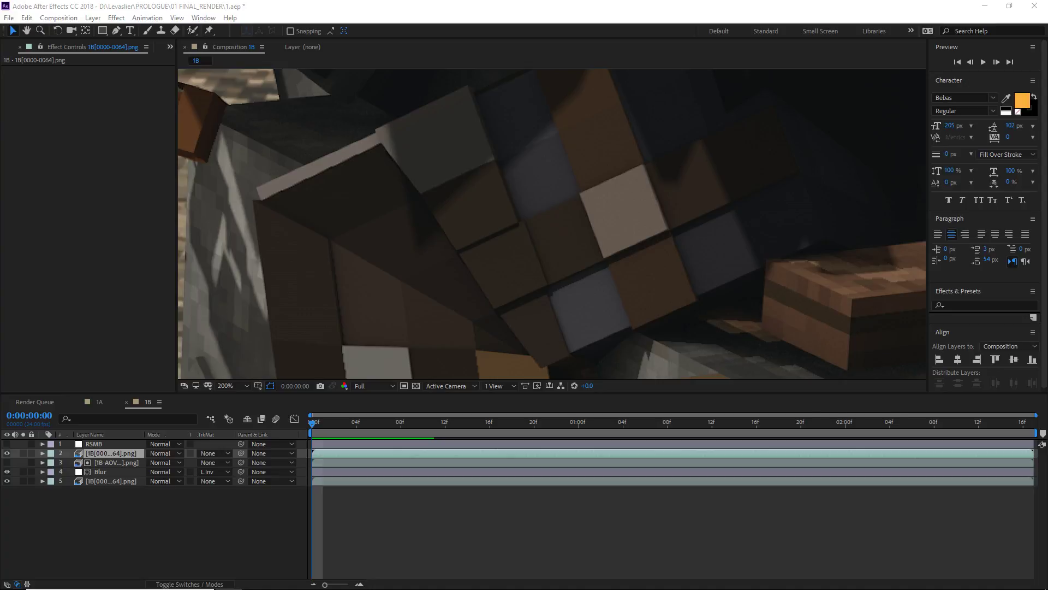
Rename the duplicated 1B beauty layer as Bandage.
click(456, 532)
scroll(636, 329, up, 1)
middle_drag(581, 310, 589, 267)
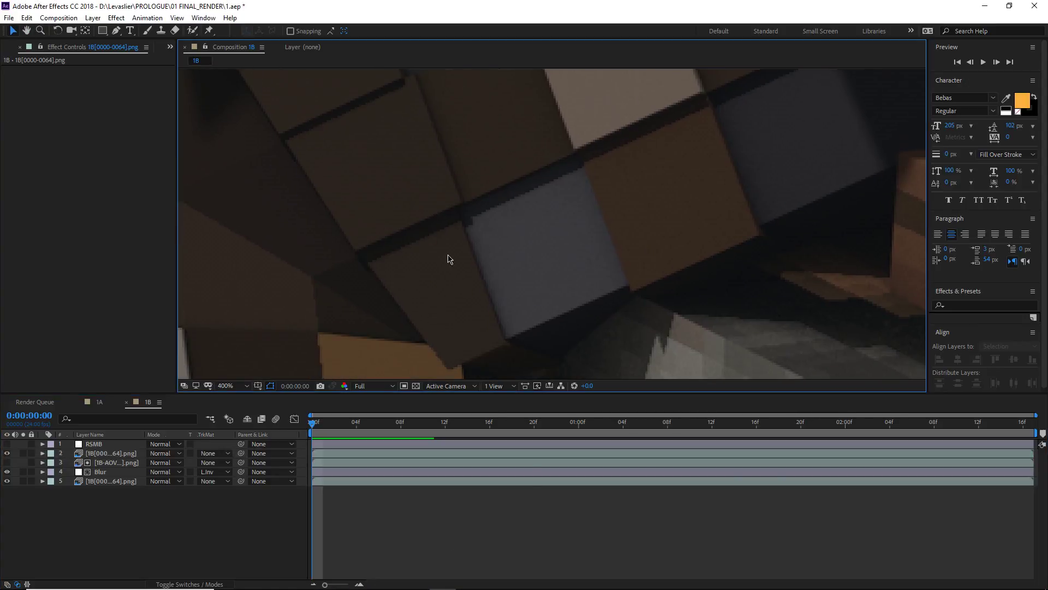
click(96, 454)
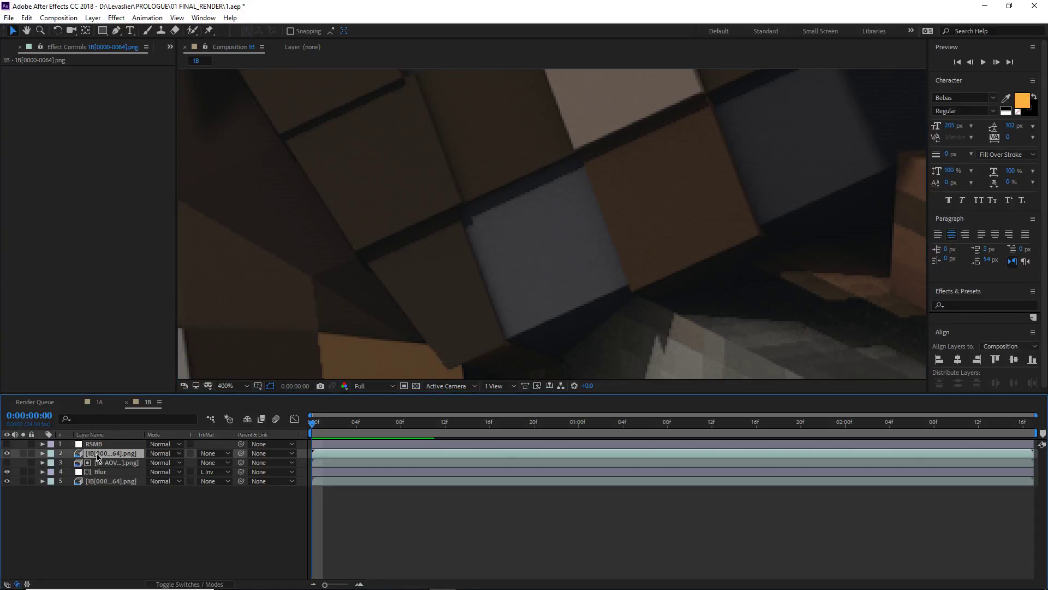
key(Return)
text(Ban)
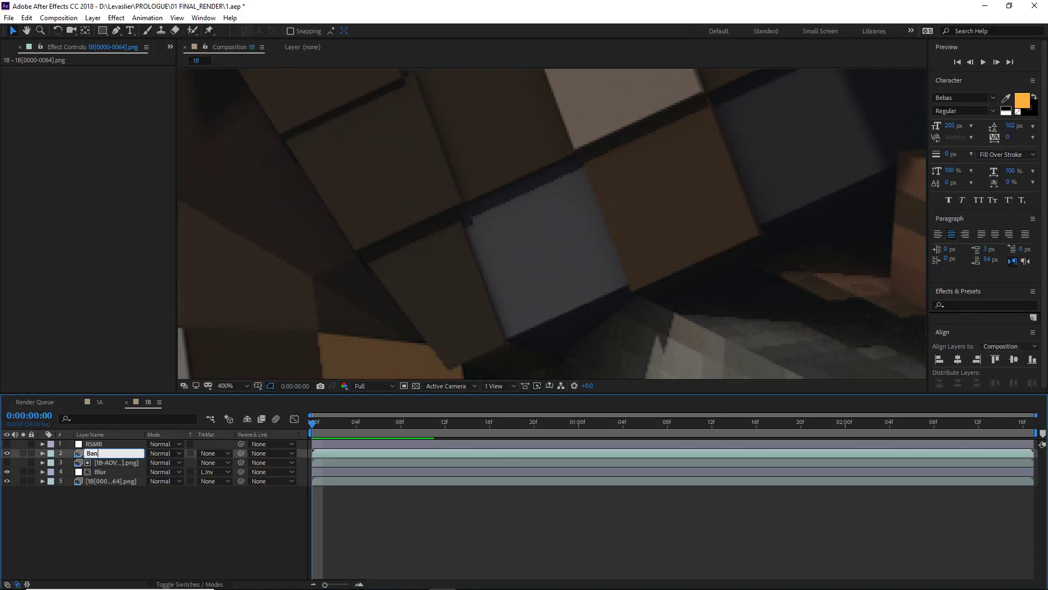
text(dage)
key(Return)
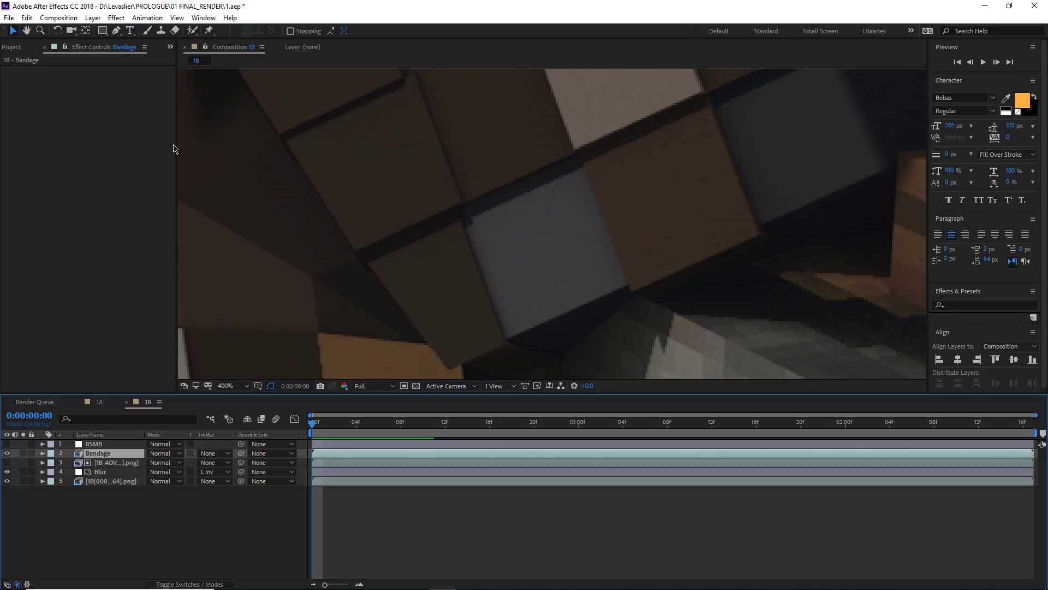
Draw a closed four-point Pen mask on the Bandage layer around the upper-left edge of the grey clothing square.
click(116, 31)
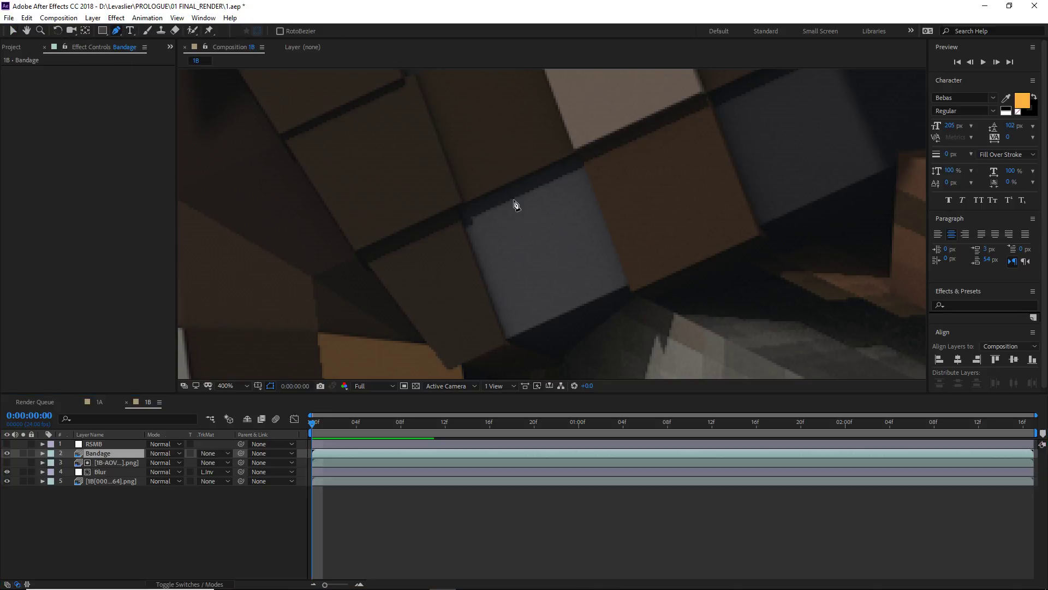
click(459, 205)
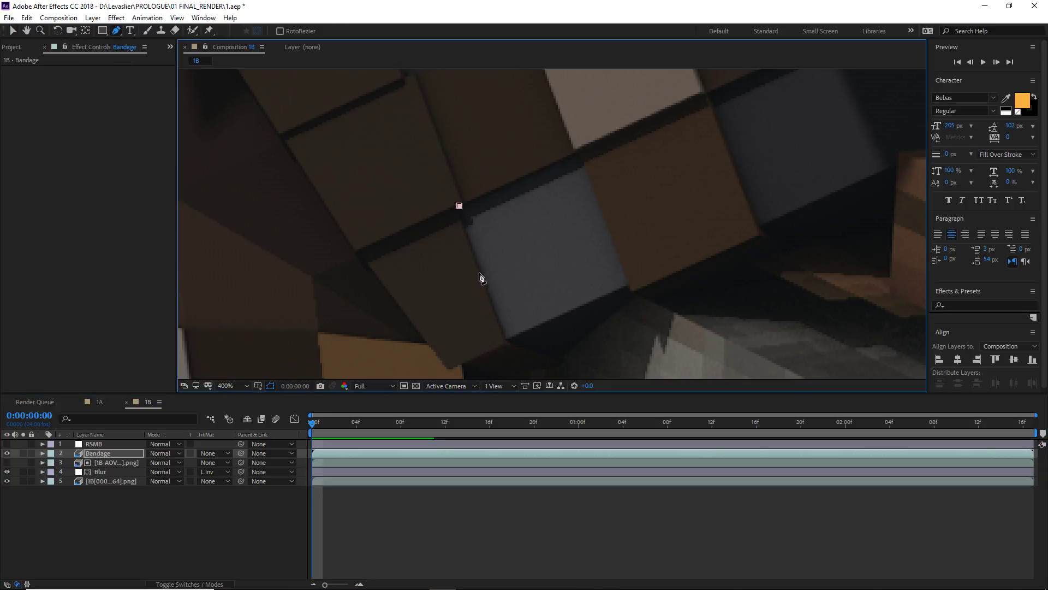
click(481, 273)
click(518, 261)
click(494, 191)
click(460, 206)
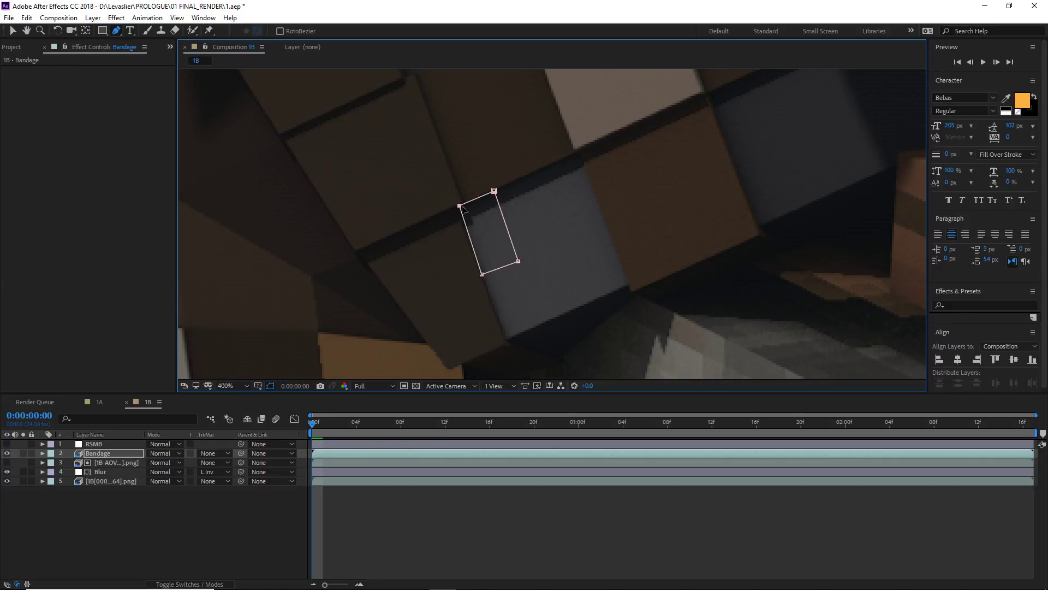
Hide the Blur and 1B beauty layers to check the masked Bandage patch alone, and show them again.
key(v)
drag(5, 480, 6, 471)
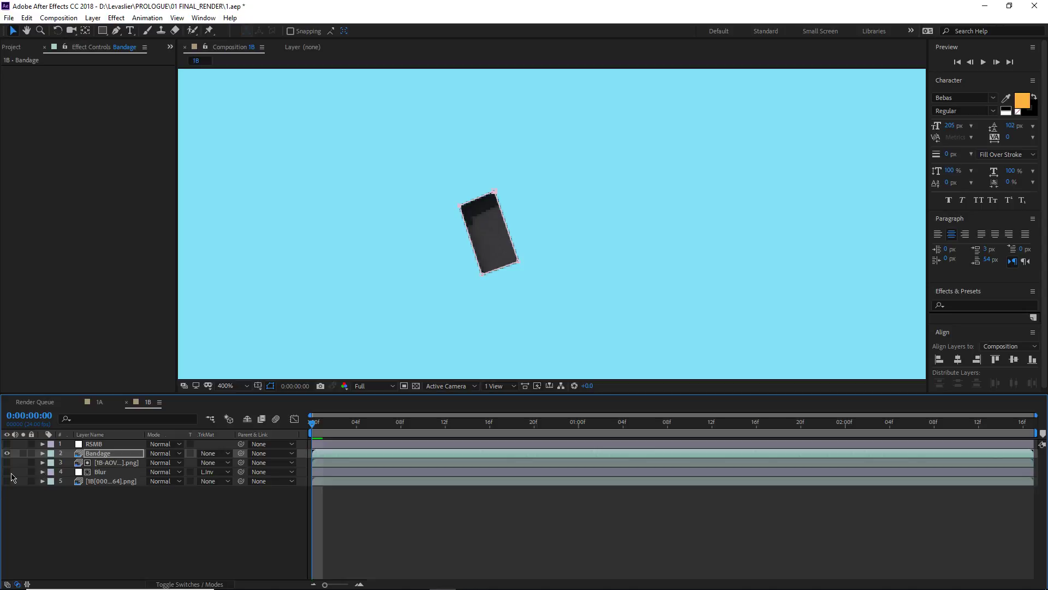
drag(11, 473, 10, 483)
Move the masked Bandage patch up and to the right along the grey square's upper edge and scrub the first frames.
click(488, 224)
drag(494, 227, 544, 202)
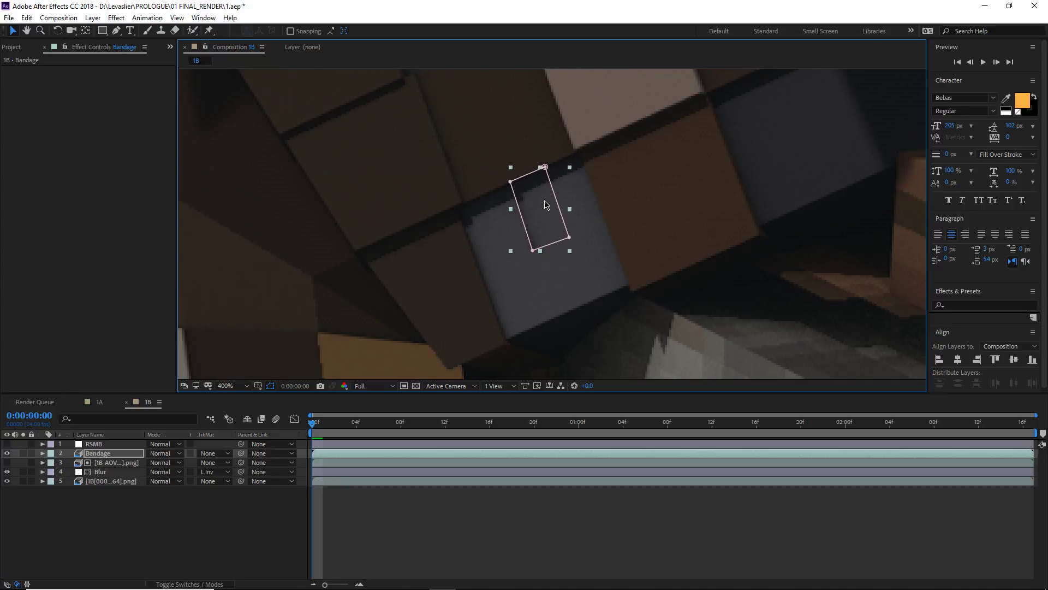
drag(313, 423, 264, 435)
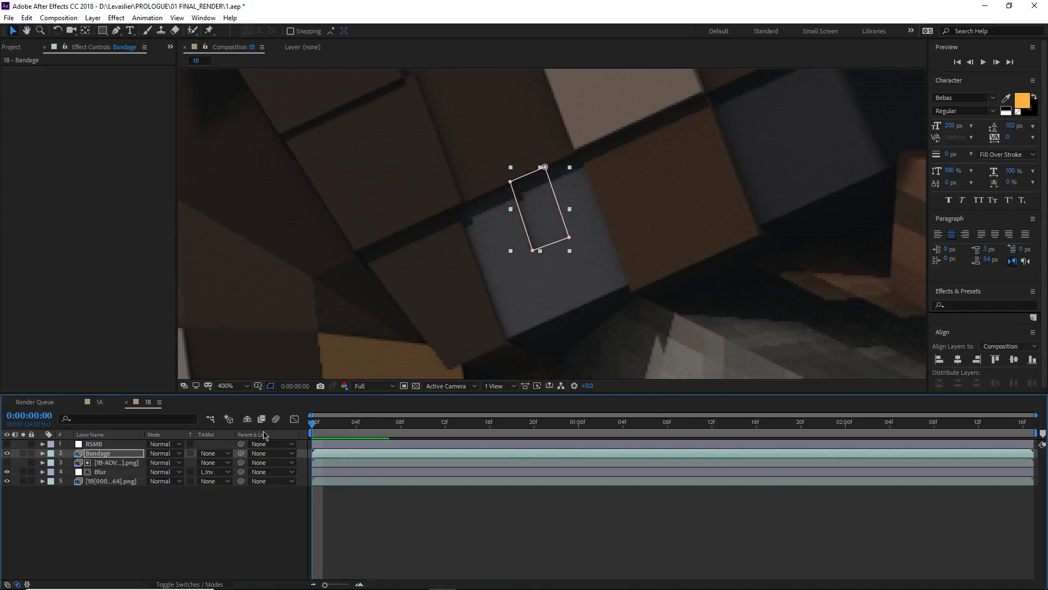
right_click(105, 455)
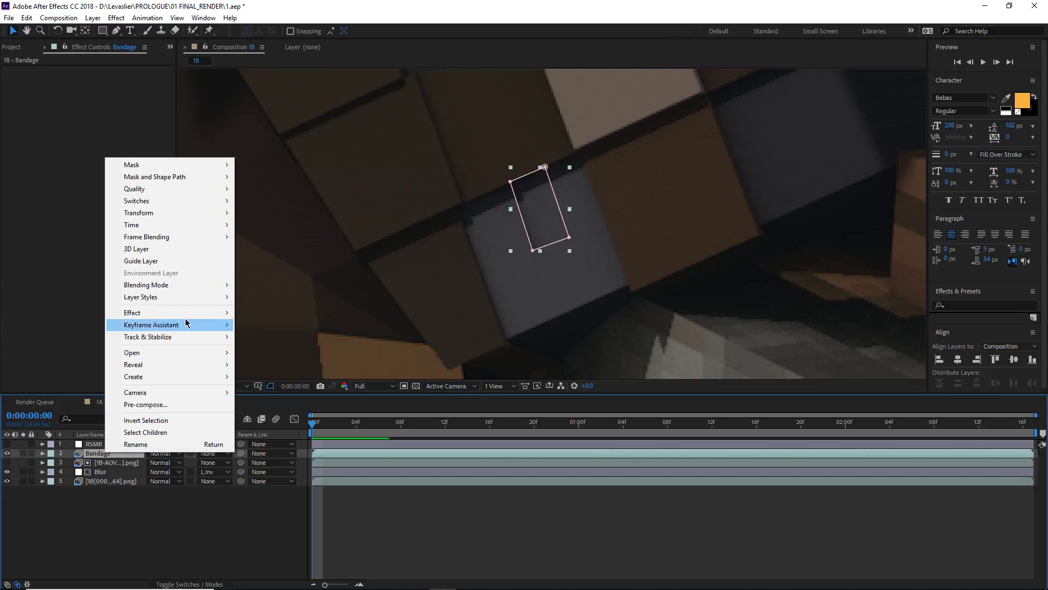
mouse_move(182, 328)
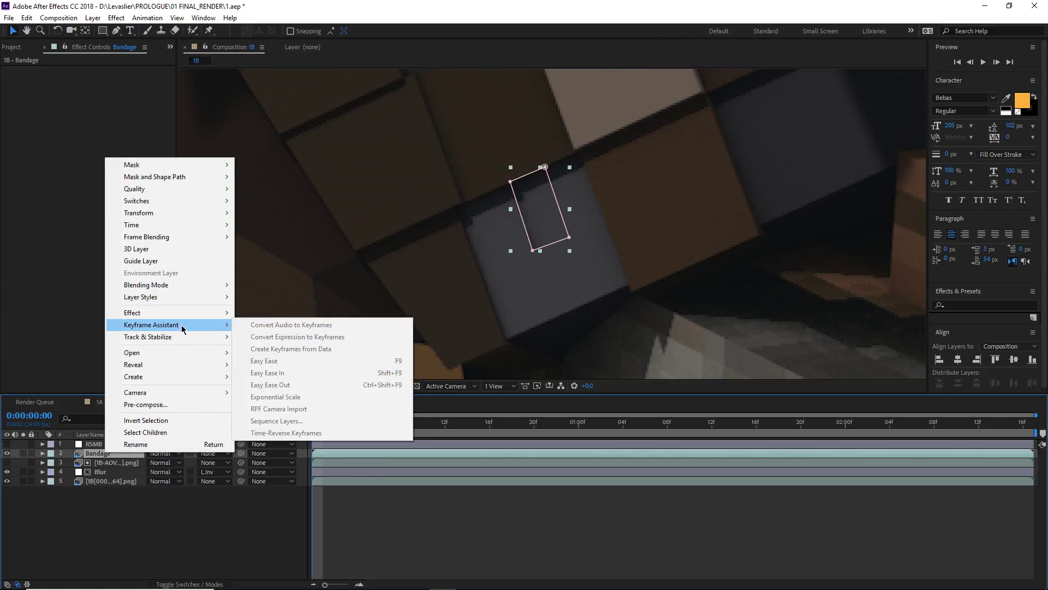
click(459, 178)
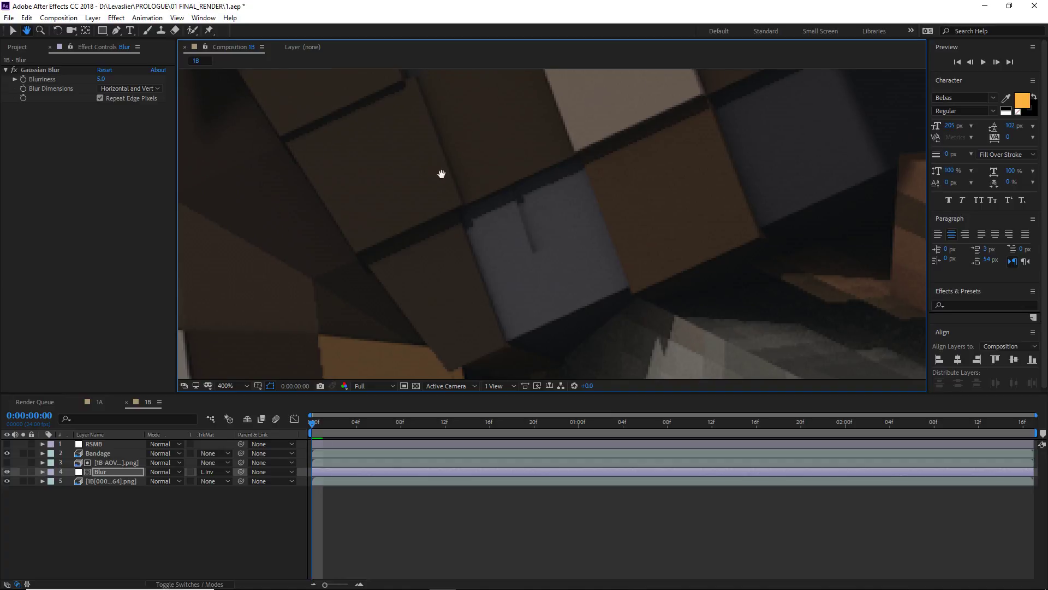
Narrow the Bandage layer's mask by moving its left edge inward, past the dark line on the grey clothing square.
drag(433, 161, 468, 252)
key(v)
click(91, 455)
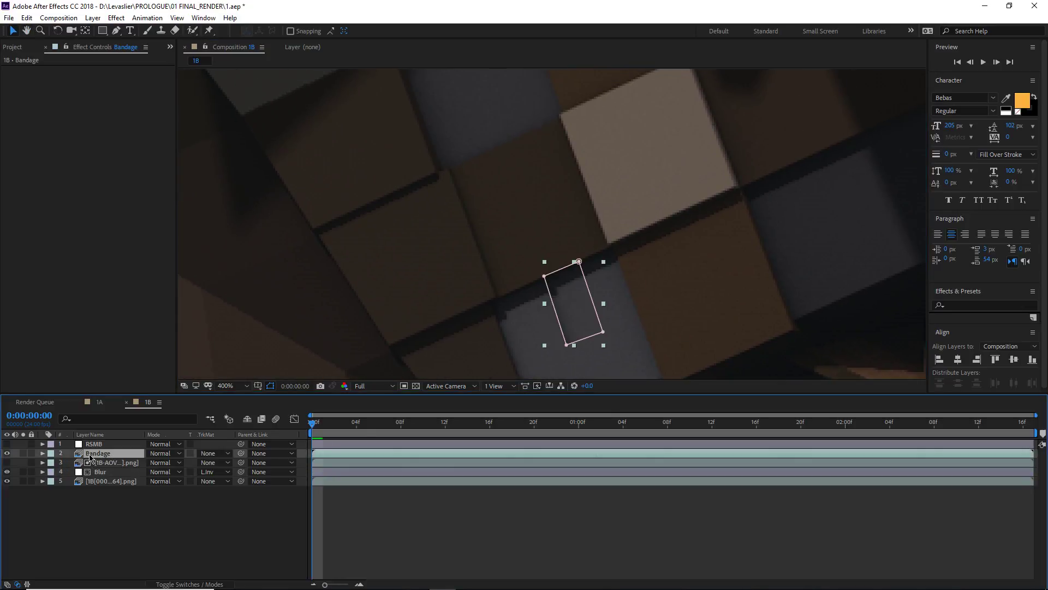
key(period)
drag(602, 356, 543, 220)
click(571, 516)
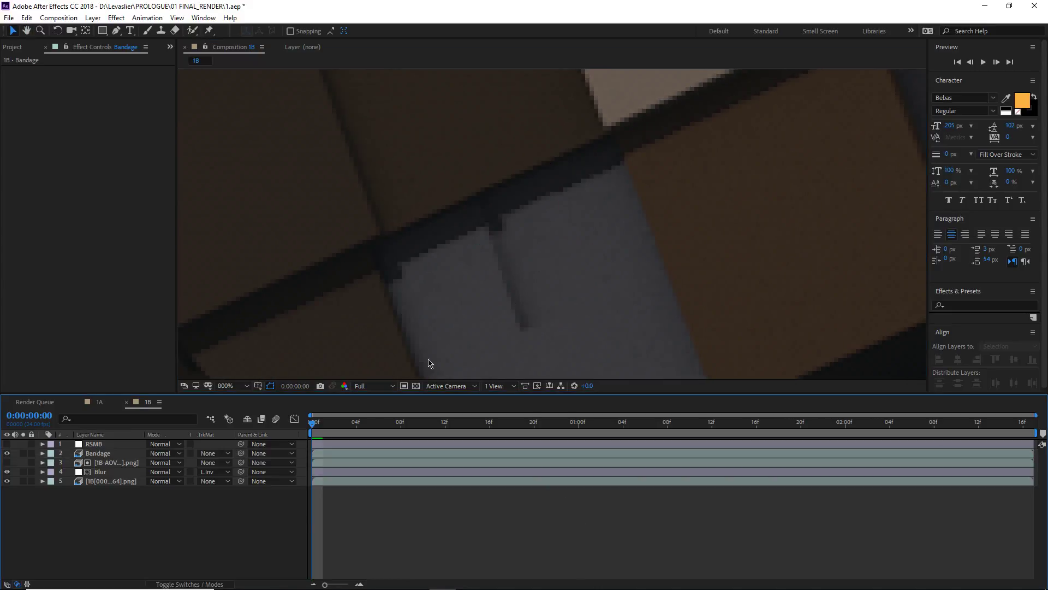
click(79, 453)
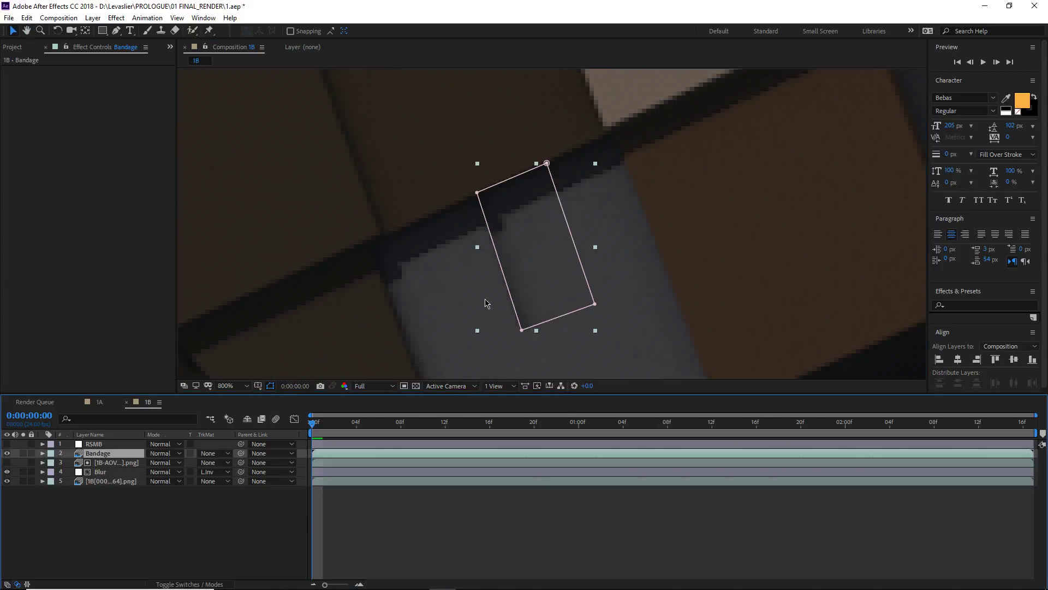
drag(507, 285, 524, 279)
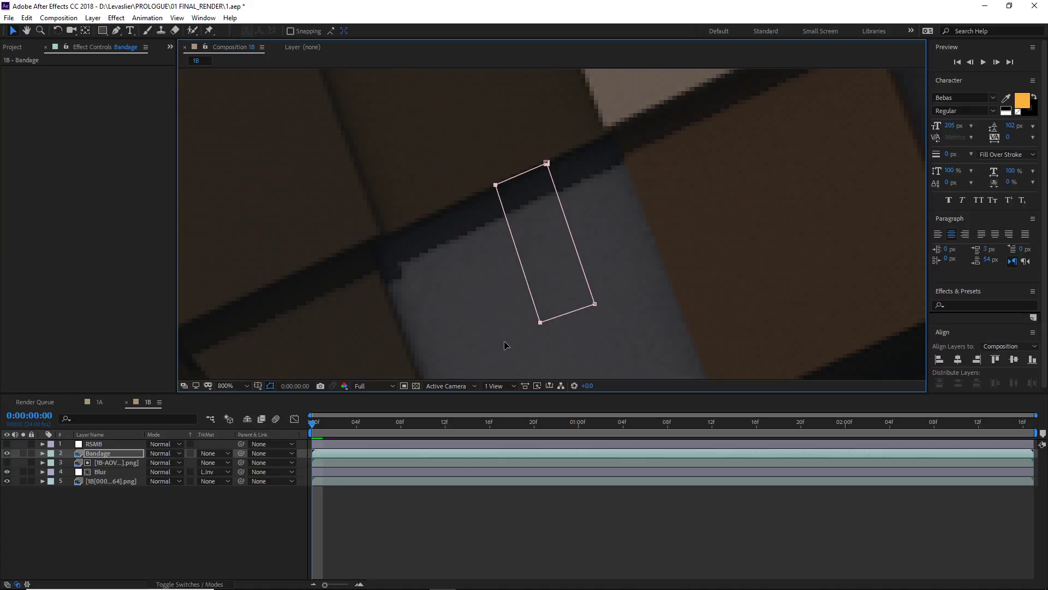
click(497, 518)
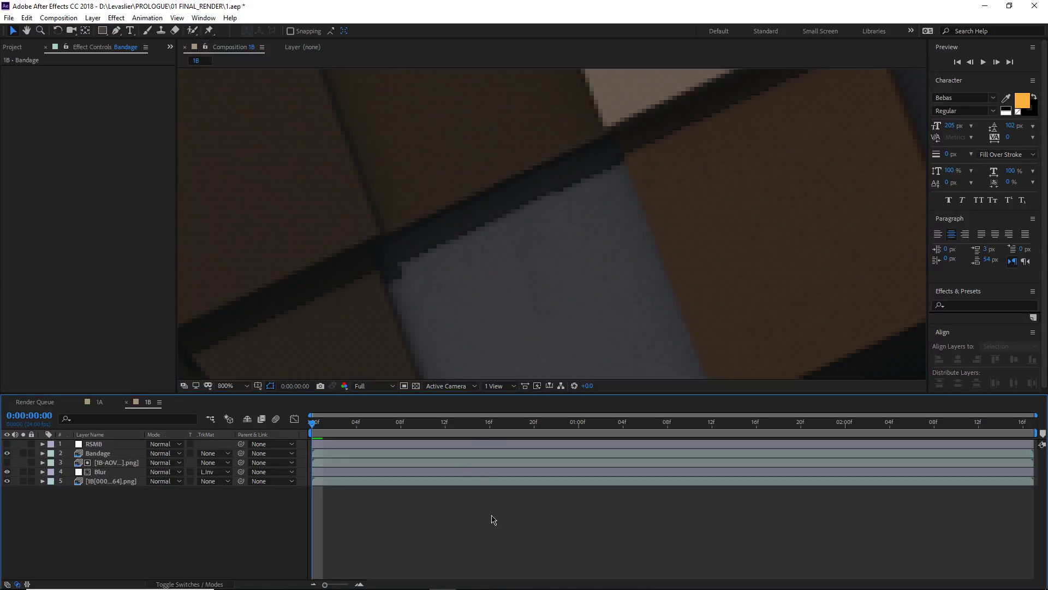
Apply Freeze Frame to the Bandage layer at the first frame and preview the first frames.
right_click(95, 452)
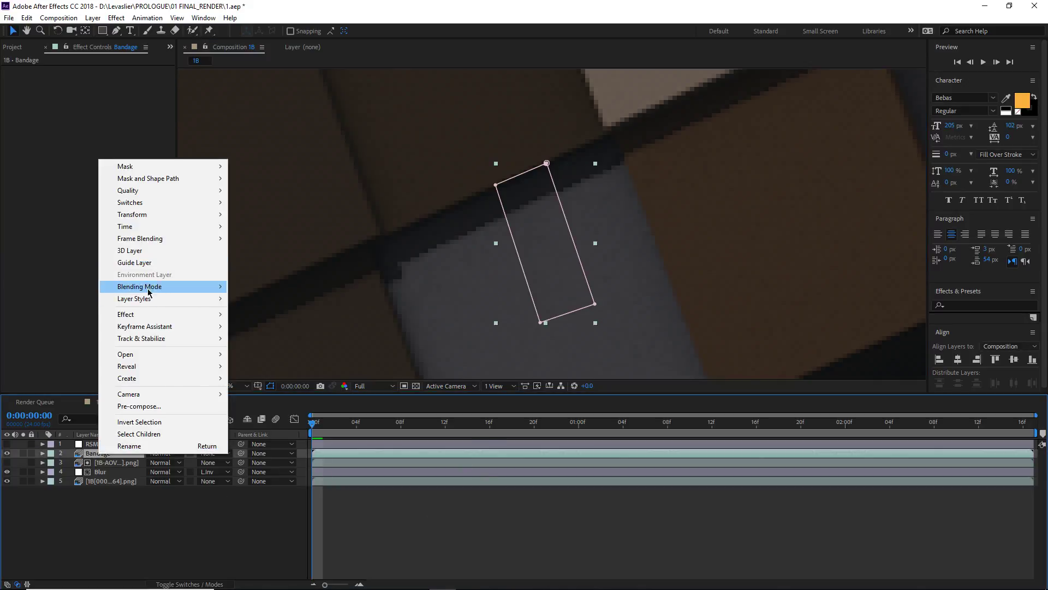
mouse_move(144, 229)
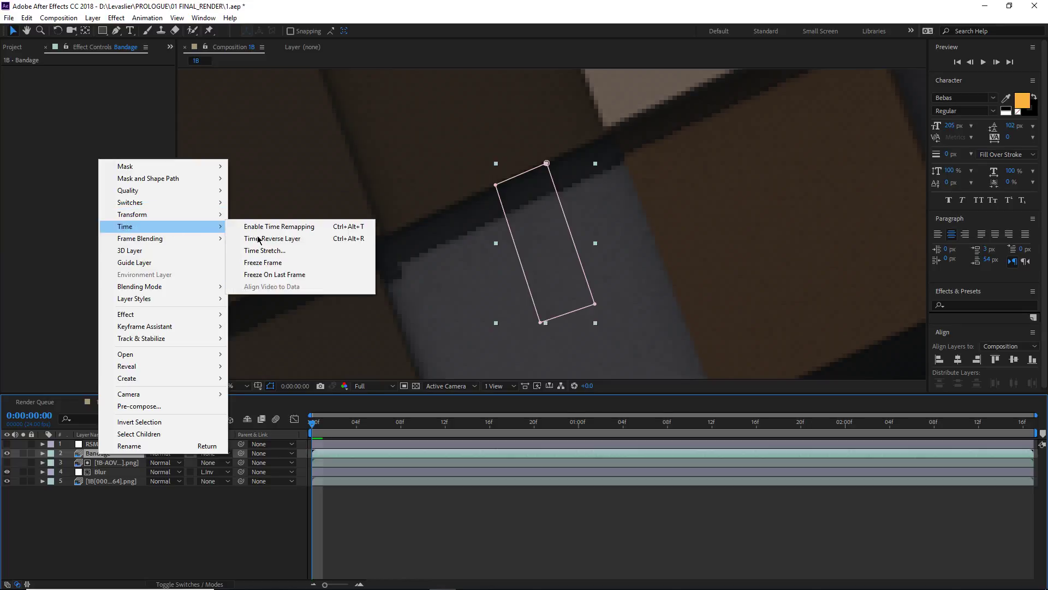
click(293, 262)
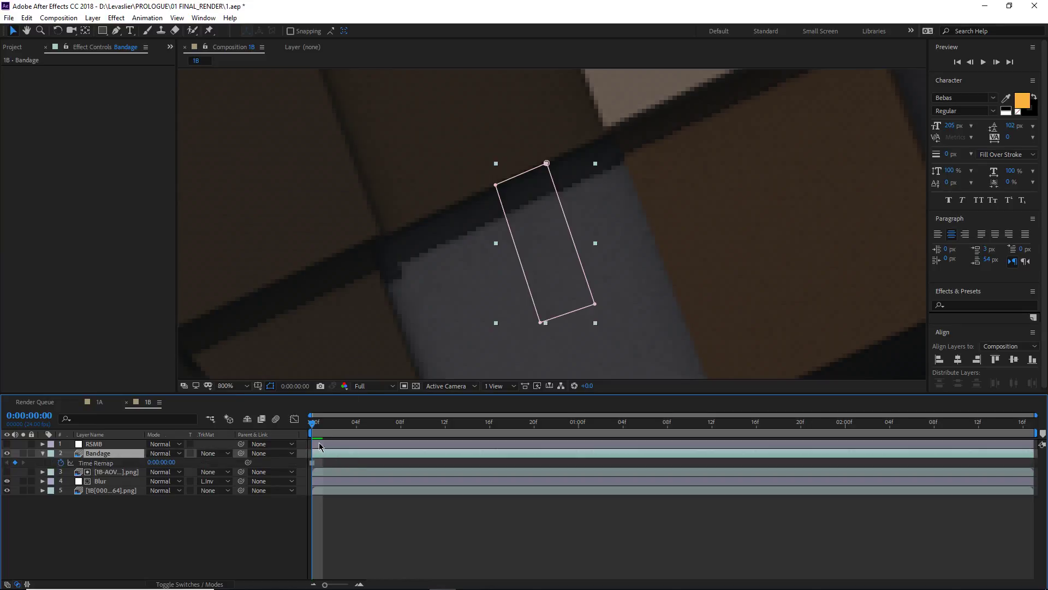
mouse_move(318, 425)
mouse_down()
mouse_move(399, 425)
mouse_move(312, 425)
mouse_up()
key(space)
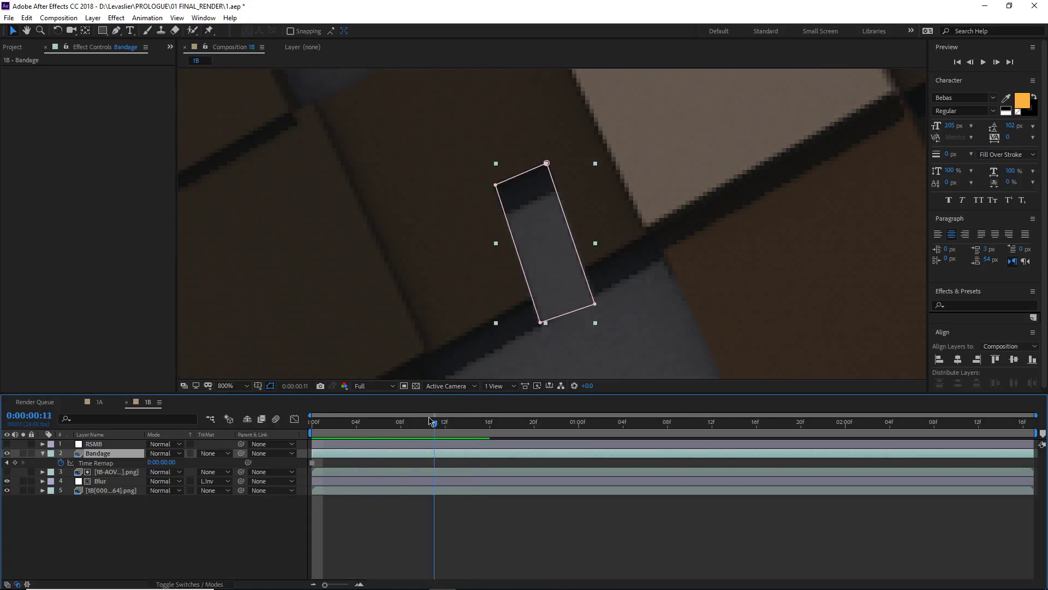
key(space)
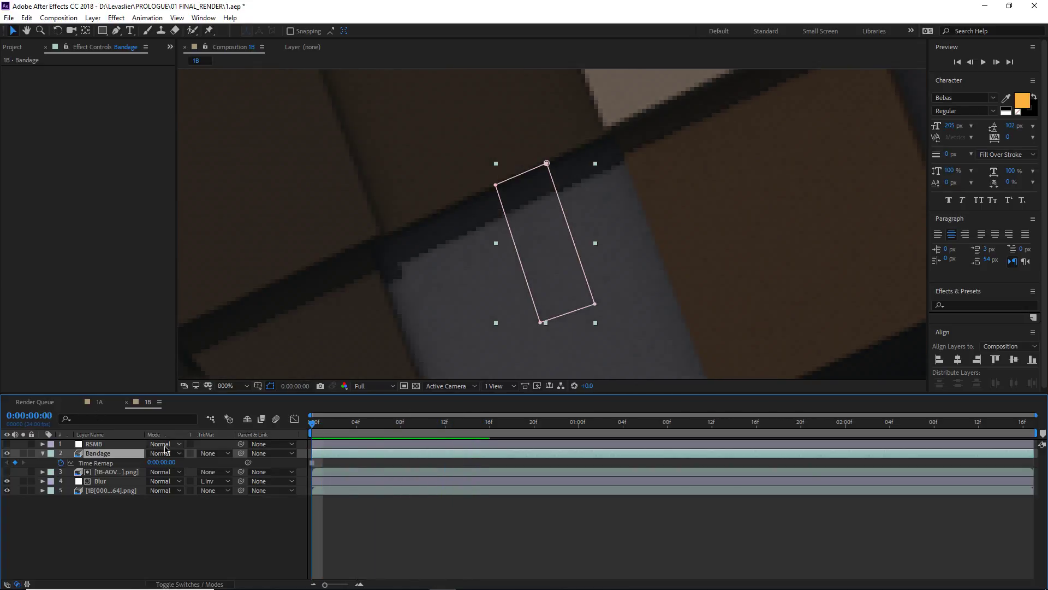
Add a null object named Track and place it directly above the 1B[0000-0064].png layer.
click(104, 490)
scroll(495, 272, down, 1)
scroll(494, 272, down, 1)
scroll(541, 266, up, 1)
scroll(552, 269, down, 1)
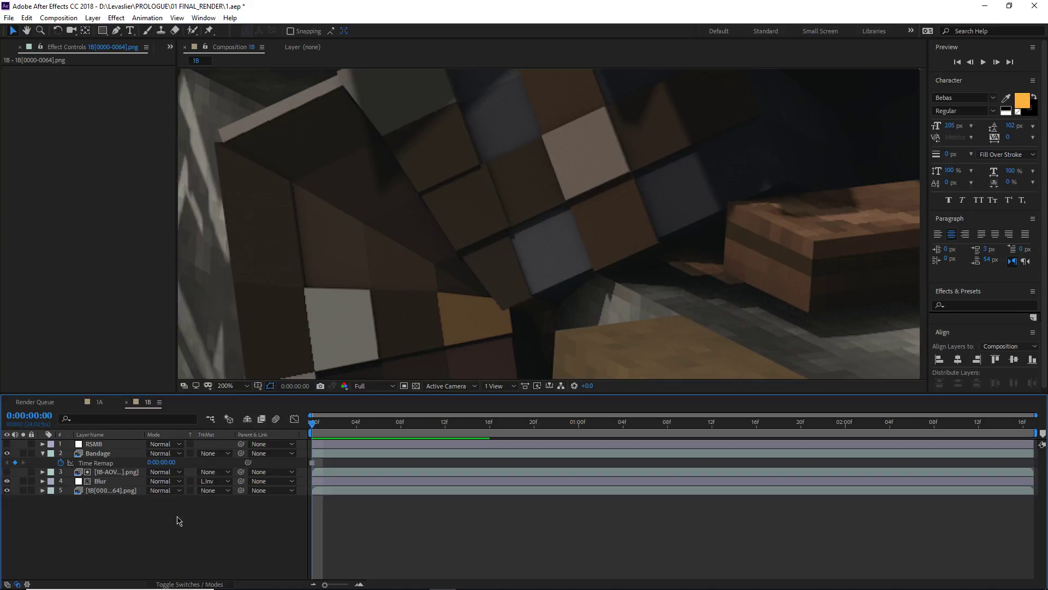
key(ctrl+alt+shift+y)
key(Return)
text(Track)
key(Return)
drag(96, 445, 106, 495)
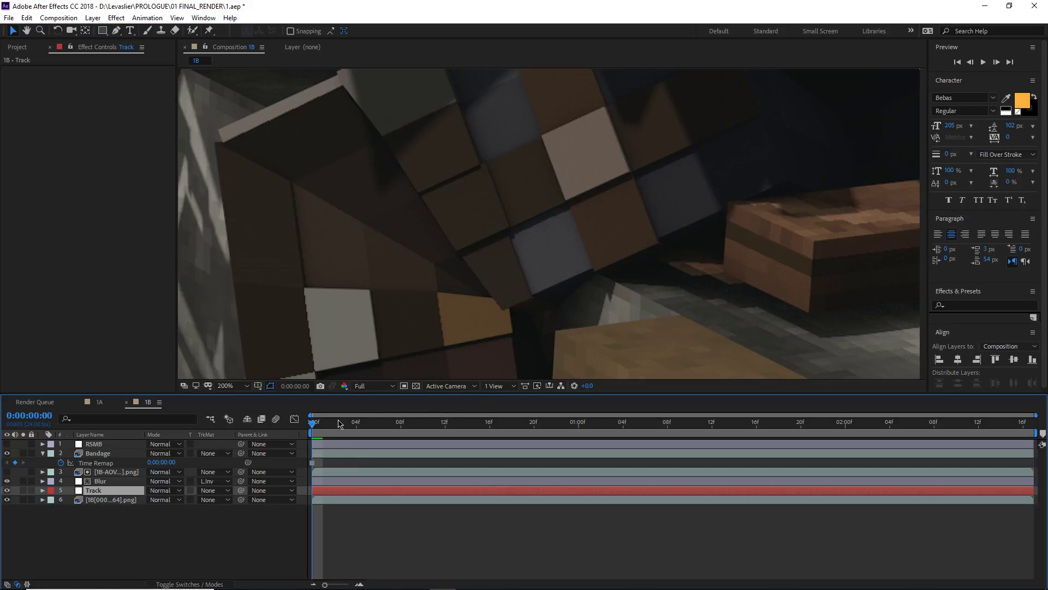
Scrub the first frames and examine the patched grey clothing square and its surroundings up close.
scroll(388, 273, down, 8)
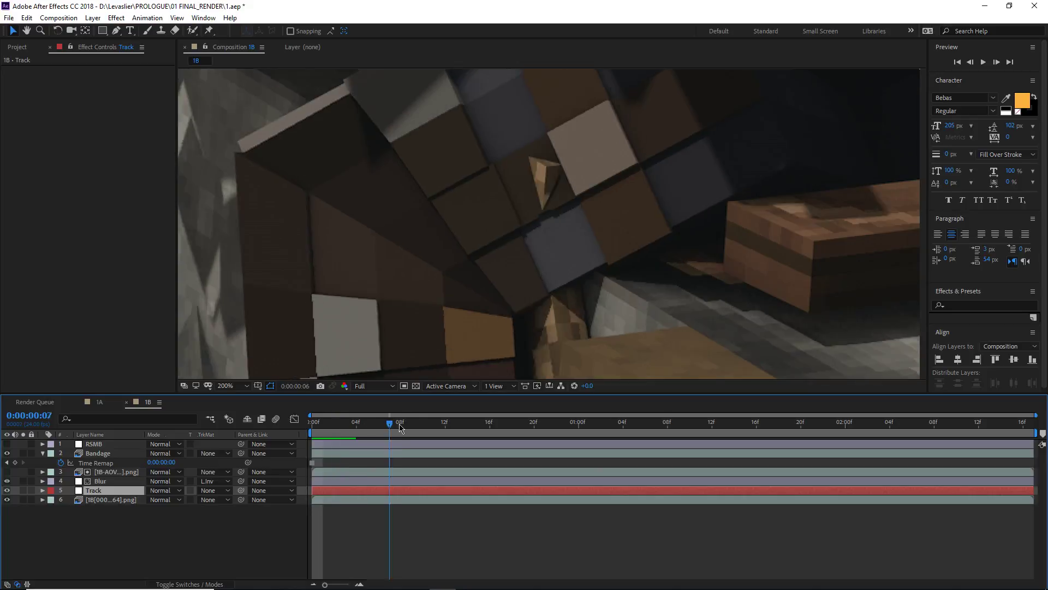
scroll(551, 223, up, 2)
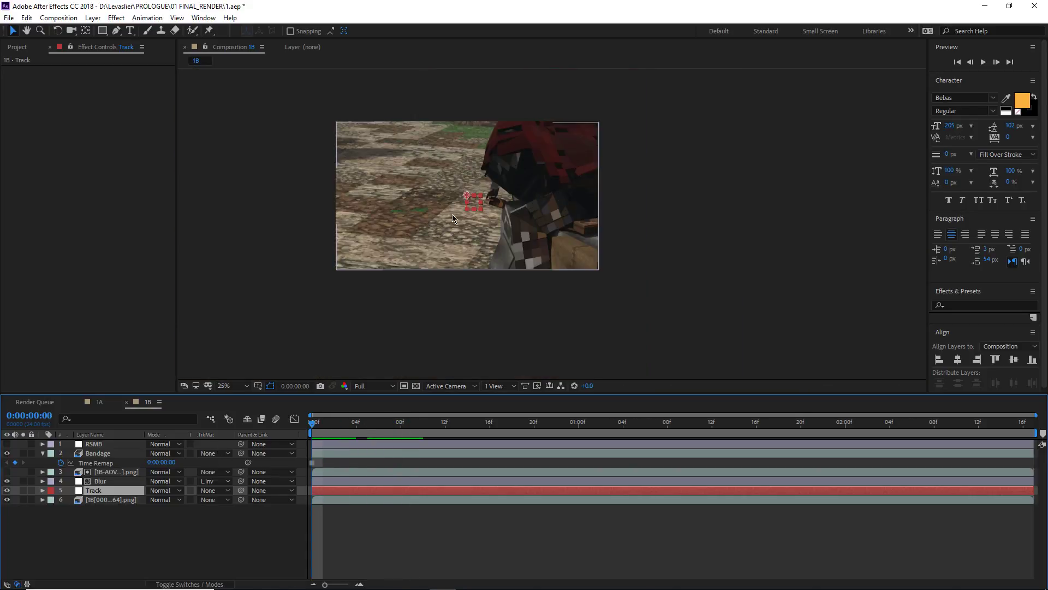
scroll(551, 223, down, 1)
middle_drag(475, 197, 521, 218)
drag(358, 423, 236, 450)
scroll(601, 235, up, 2)
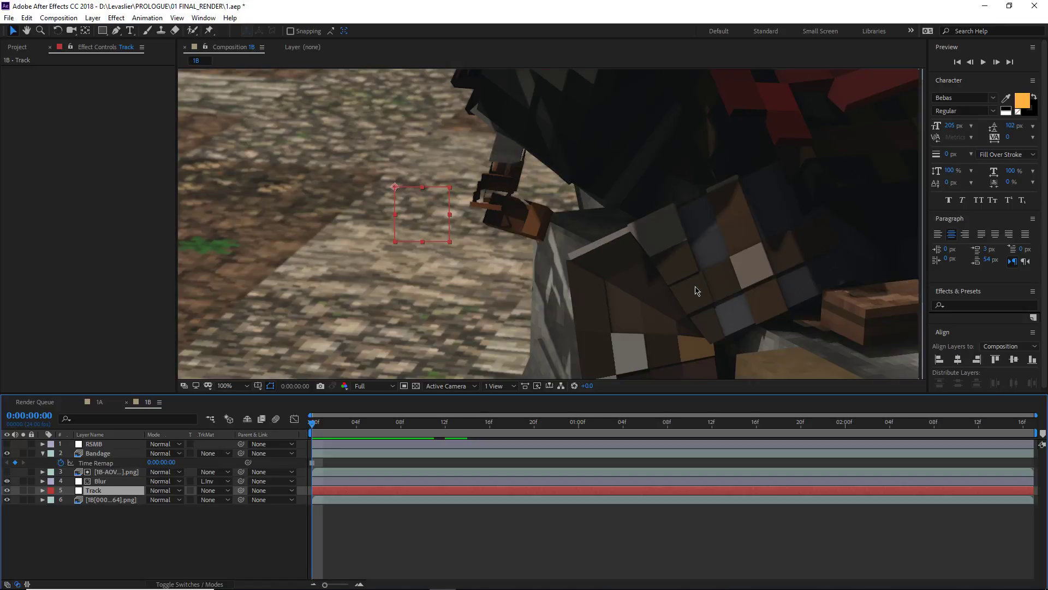
scroll(695, 291, up, 2)
middle_drag(791, 328, 365, 113)
middle_drag(550, 242, 345, 160)
scroll(604, 248, down, 1)
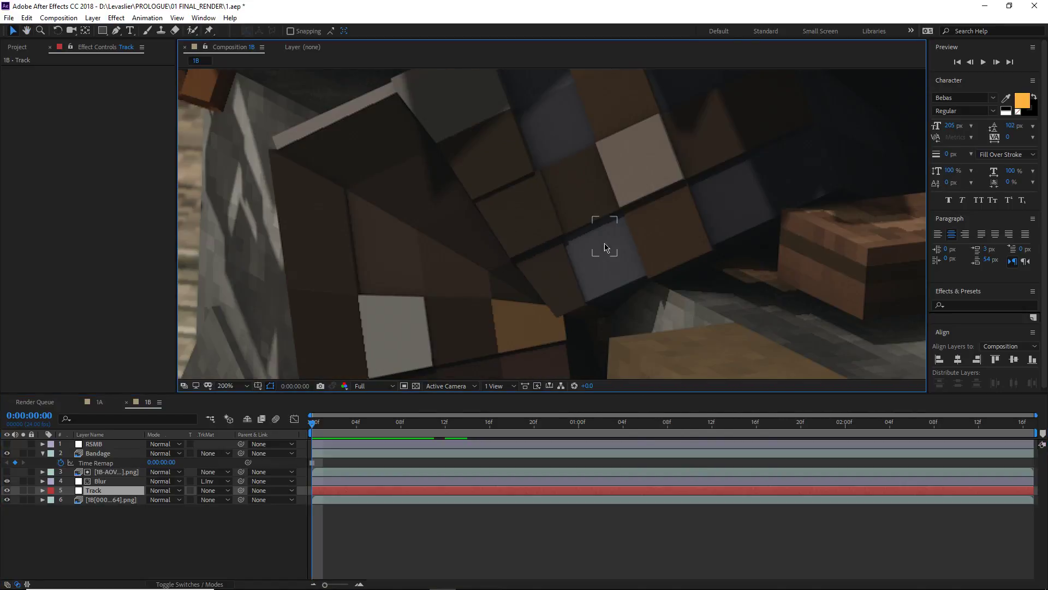
middle_drag(604, 247, 573, 257)
scroll(562, 234, up, 1)
scroll(540, 276, up, 1)
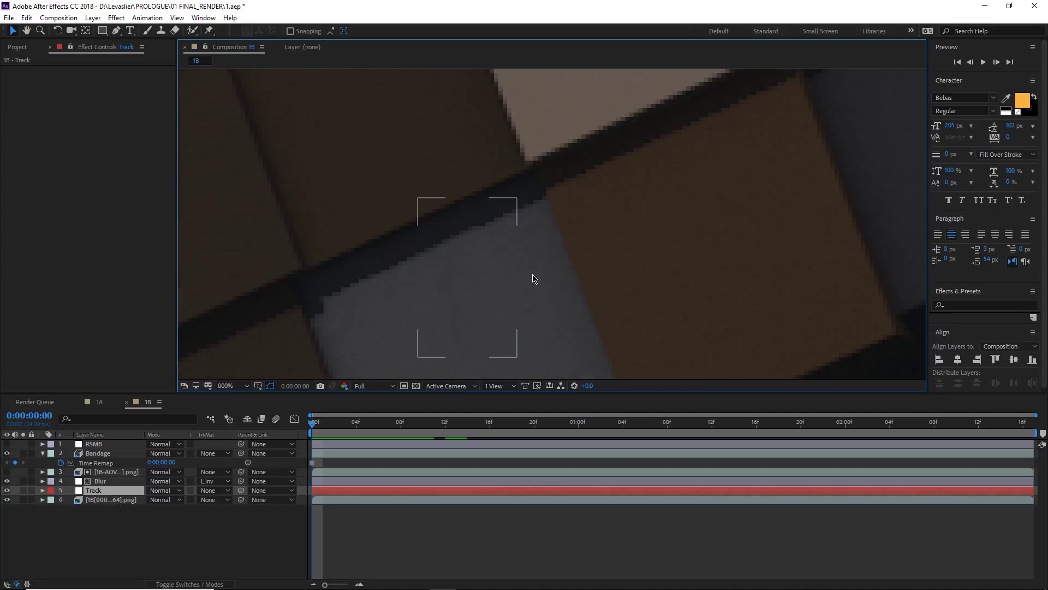
middle_drag(488, 311, 533, 272)
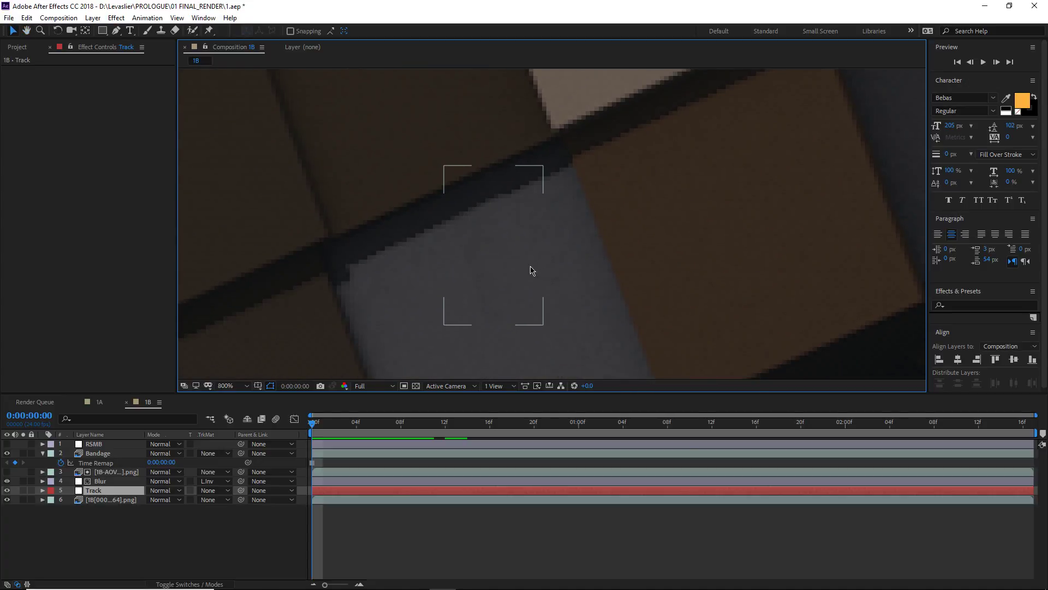
Switch to the Motion Tracking workspace and start Track Motion on the 1B[0000-0064].png layer.
click(114, 500)
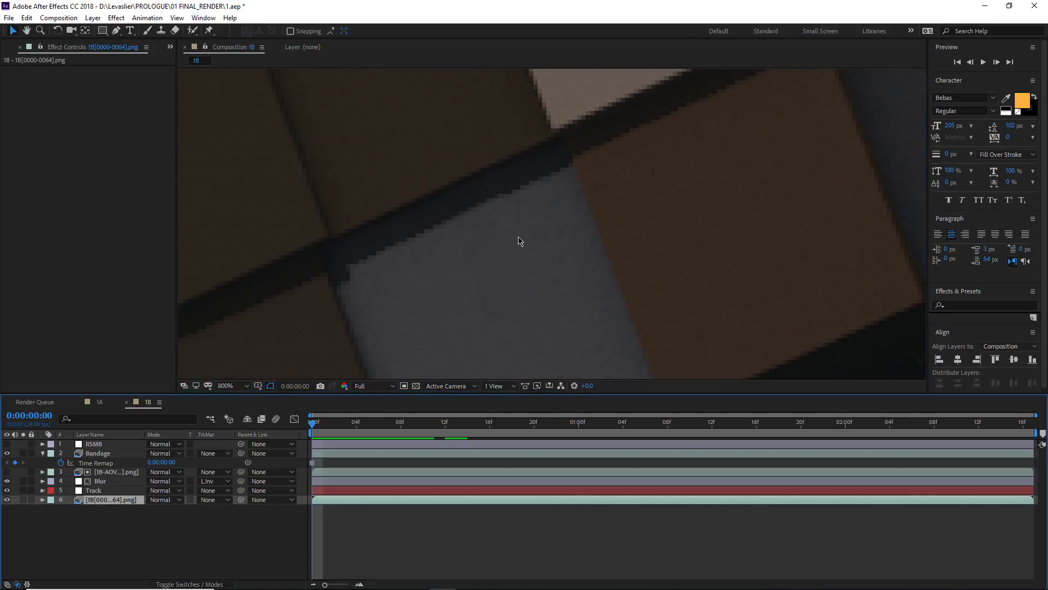
scroll(522, 239, down, 2)
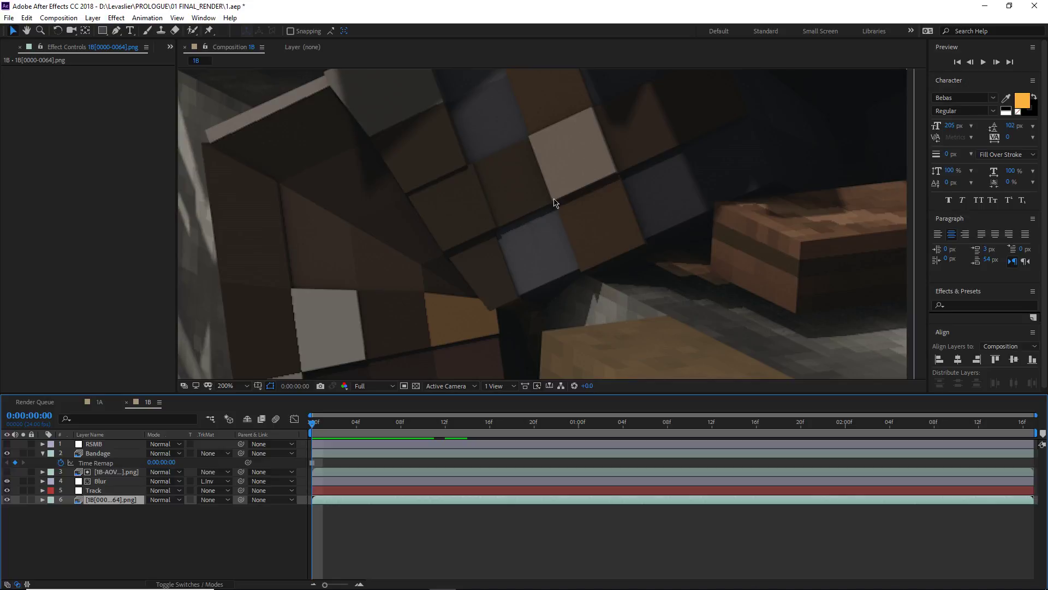
click(203, 18)
mouse_move(222, 32)
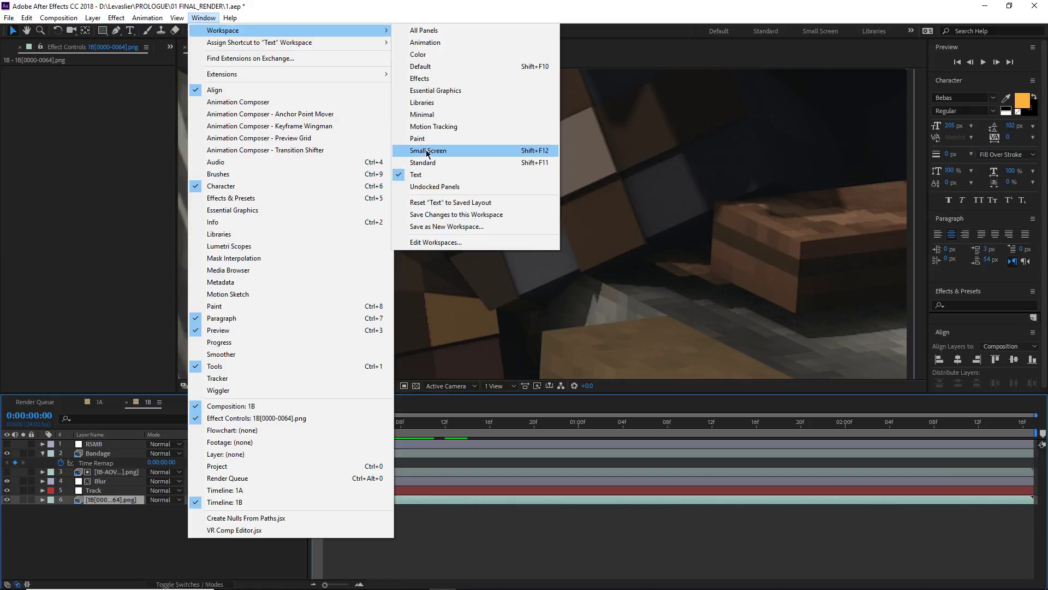
click(434, 127)
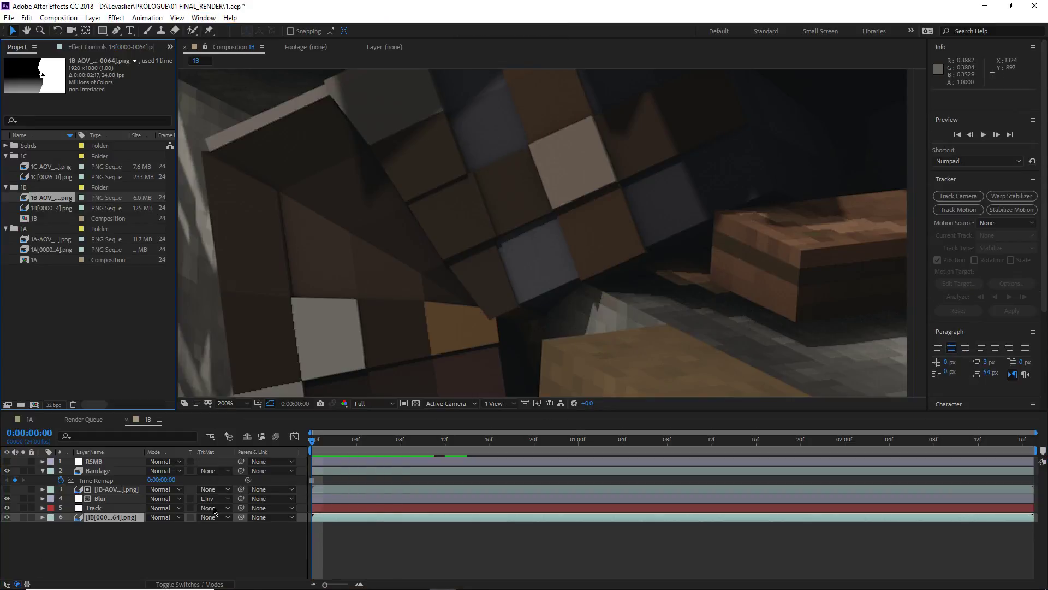
scroll(524, 260, up, 2)
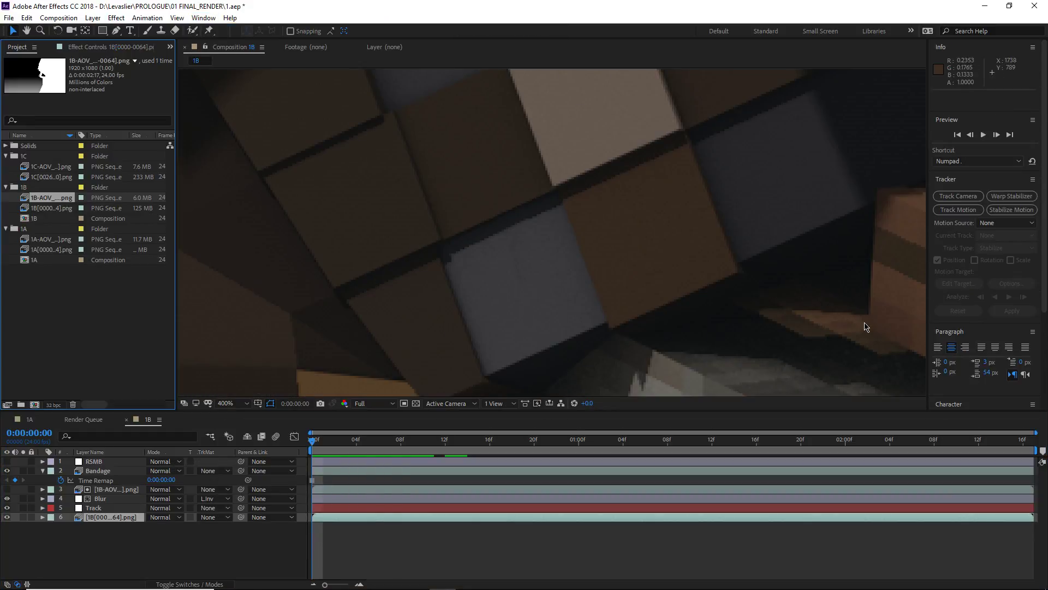
click(957, 210)
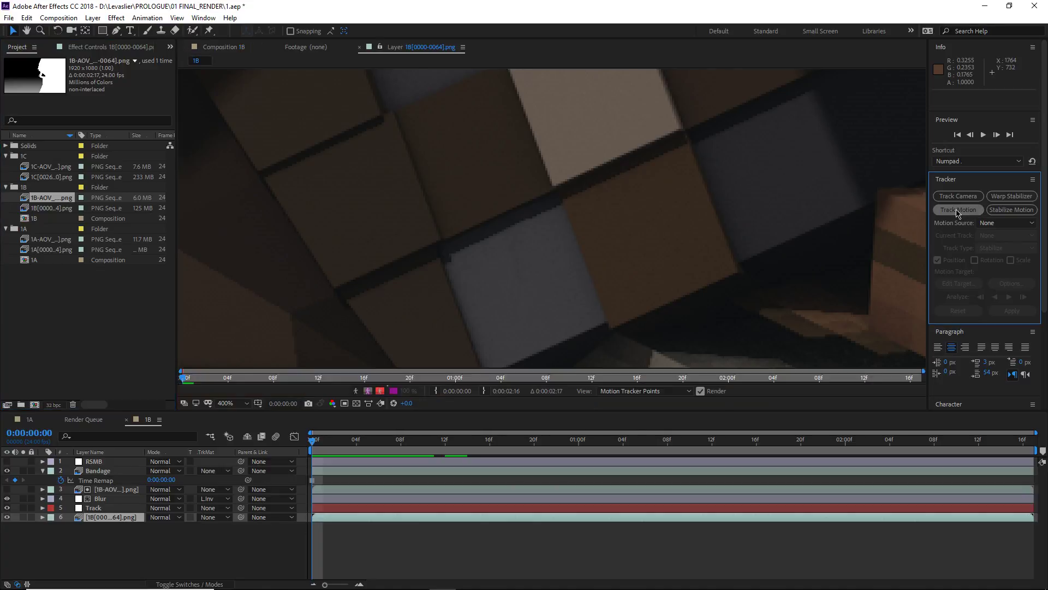
Place Track Point 1 on the lower corner of the pale clothing square, just above the grey square.
scroll(595, 247, down, 5)
scroll(595, 247, up, 3)
middle_drag(448, 245, 243, 227)
drag(350, 202, 736, 282)
scroll(753, 290, up, 1)
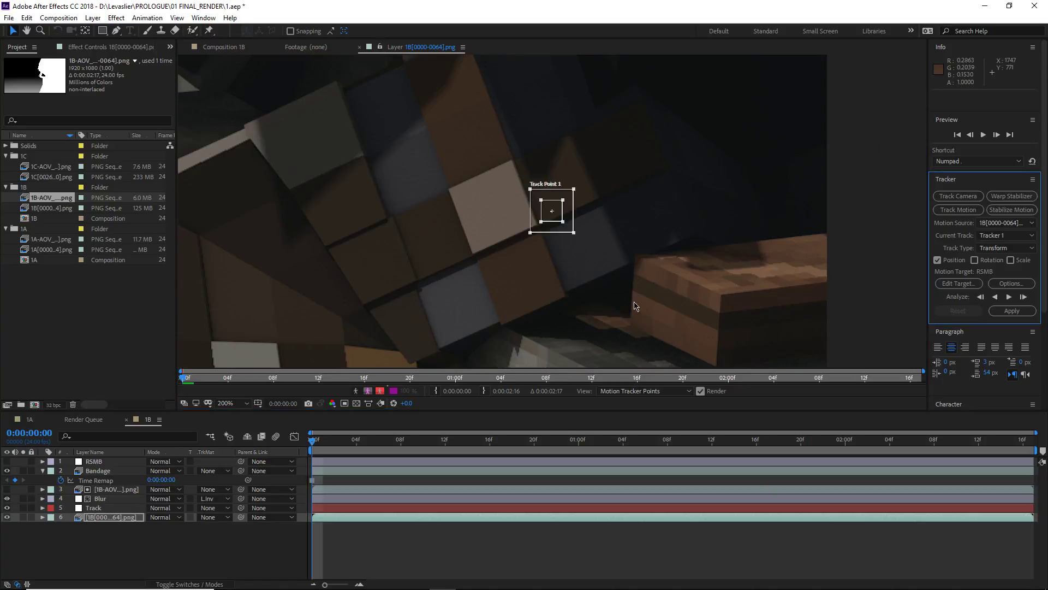
scroll(449, 286, up, 3)
middle_drag(444, 304, 720, 214)
drag(777, 198, 444, 384)
middle_drag(443, 364, 443, 326)
drag(441, 334, 463, 304)
scroll(460, 304, down, 1)
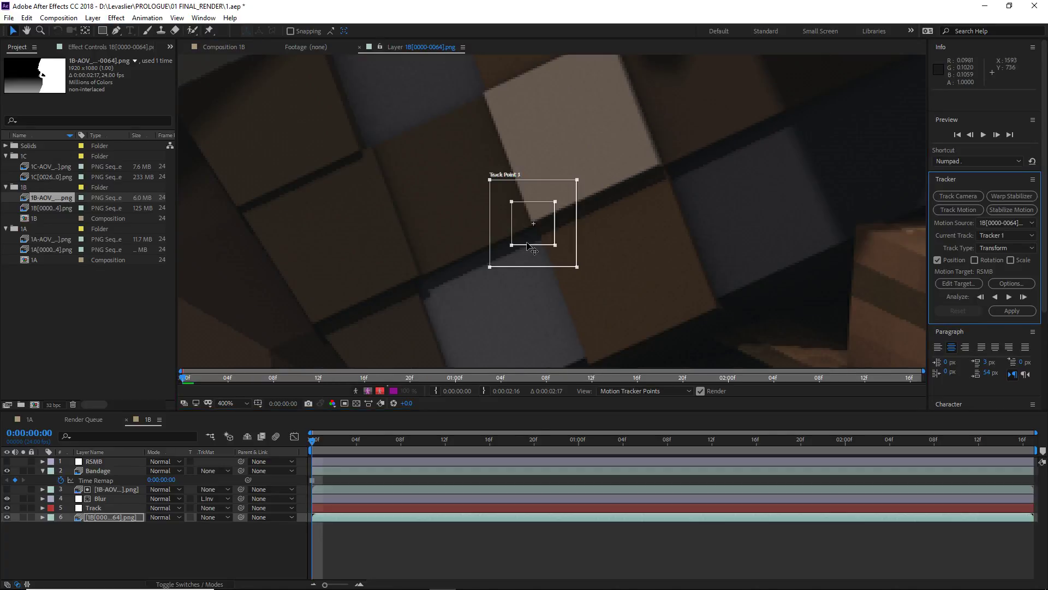
Enlarge Track Point 1's search region and feature region around the pale square's corner.
drag(578, 270, 620, 308)
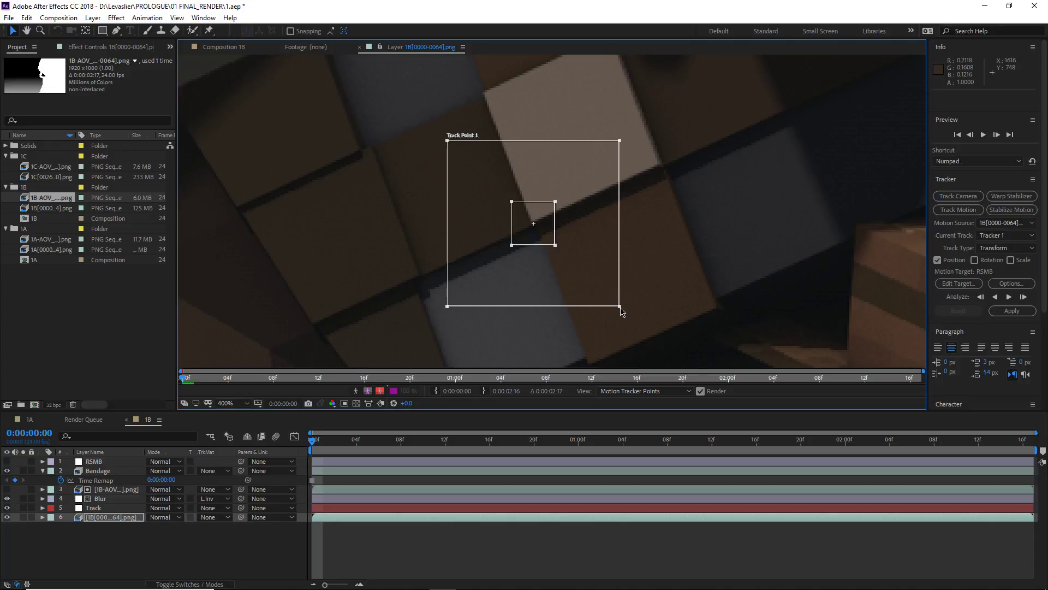
drag(556, 249, 565, 254)
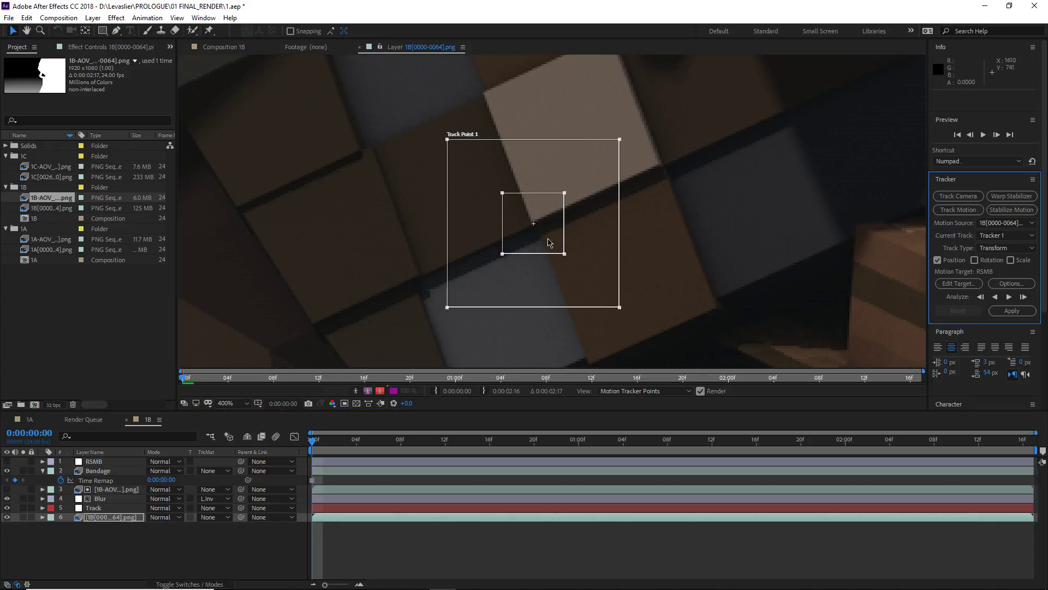
scroll(549, 239, up, 1)
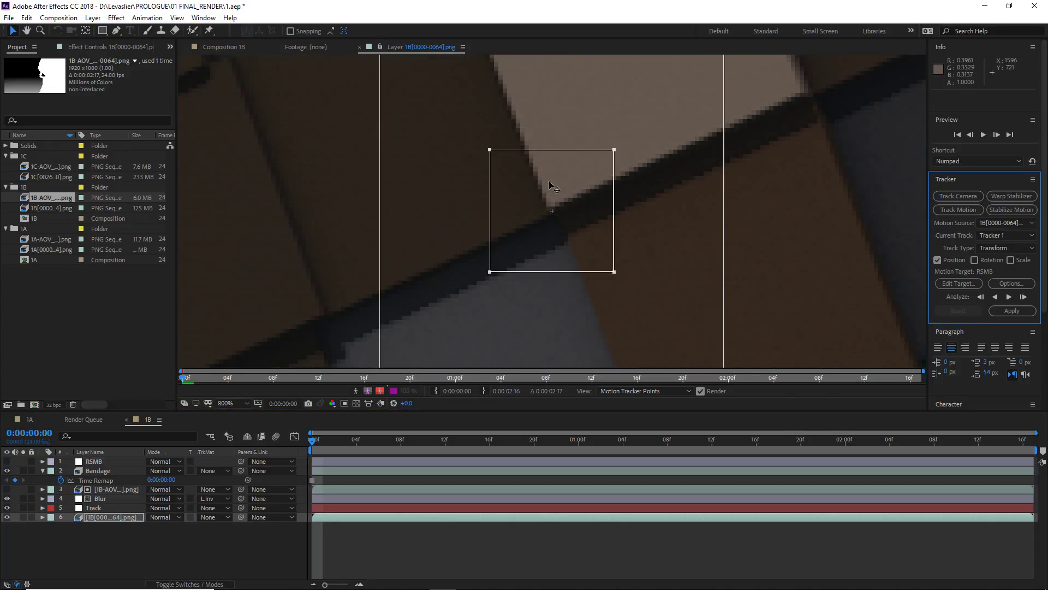
scroll(547, 200, down, 1)
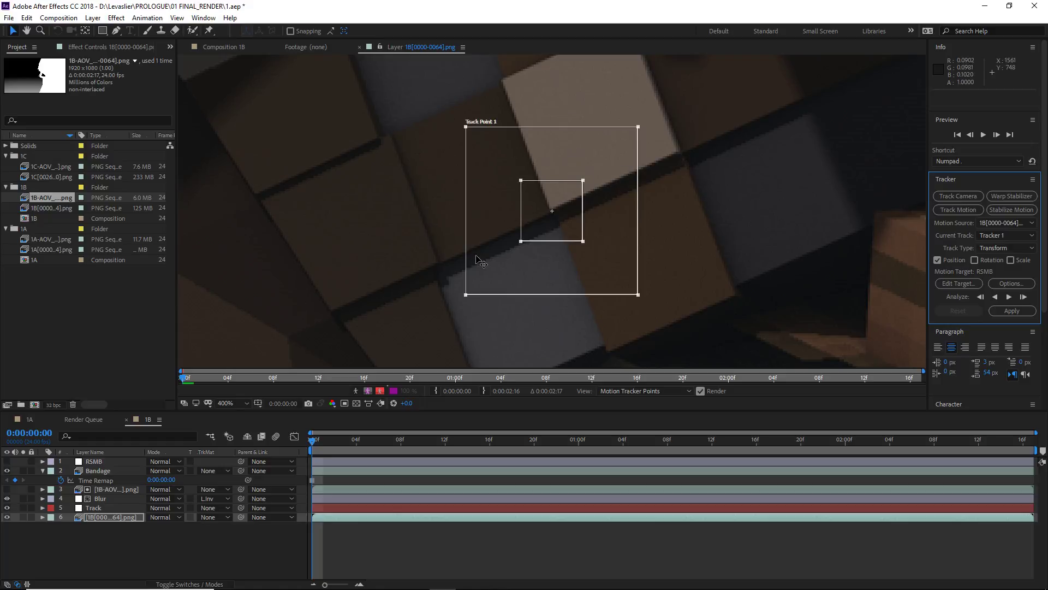
scroll(617, 136, down, 6)
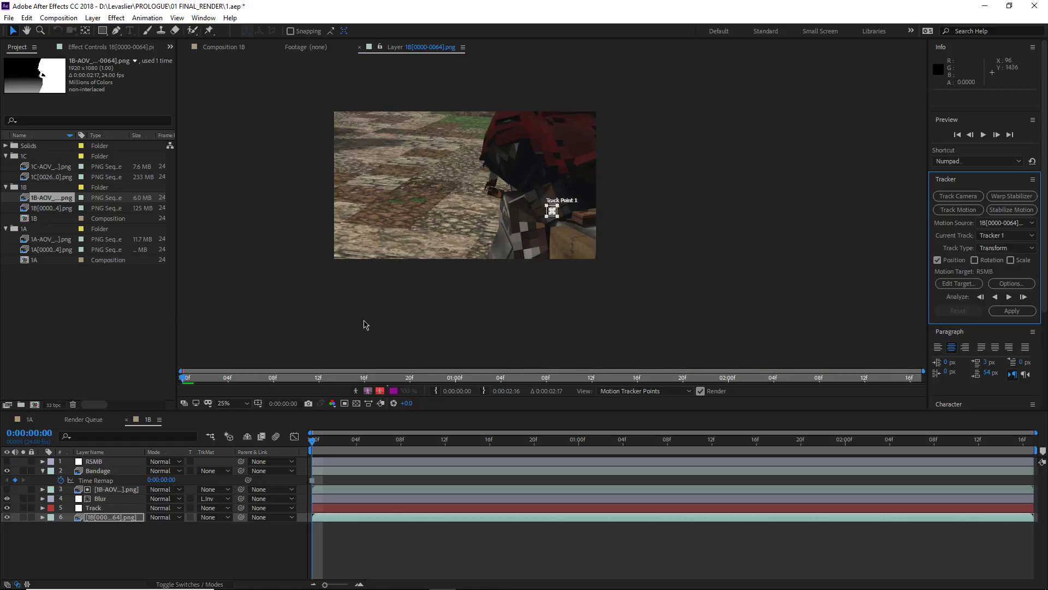
scroll(550, 209, up, 6)
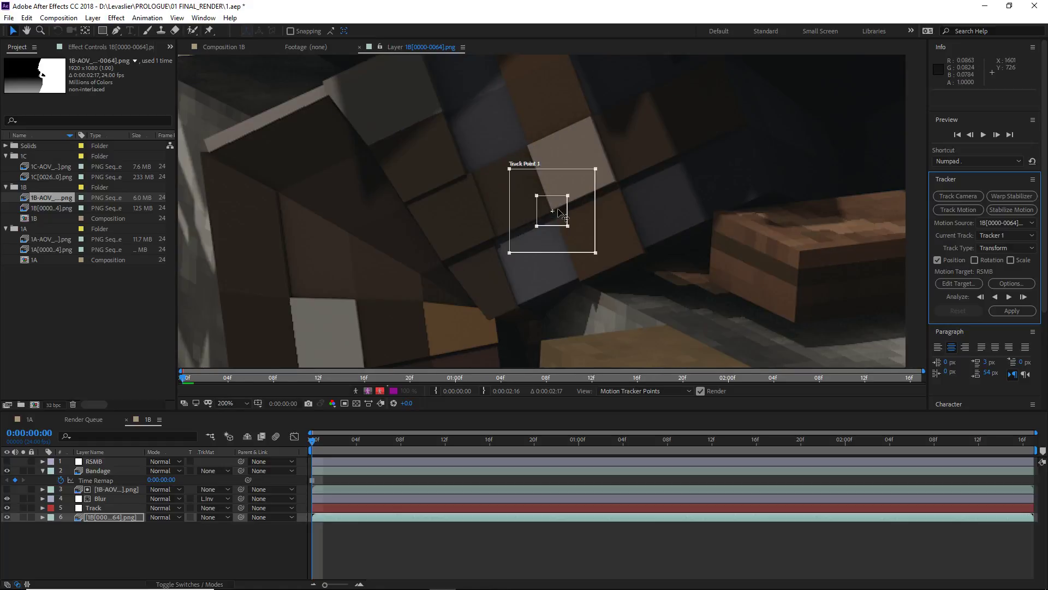
Analyze Track Point 1 forward through the whole clip and set the tracker's motion target to the Track layer.
scroll(556, 213, down, 2)
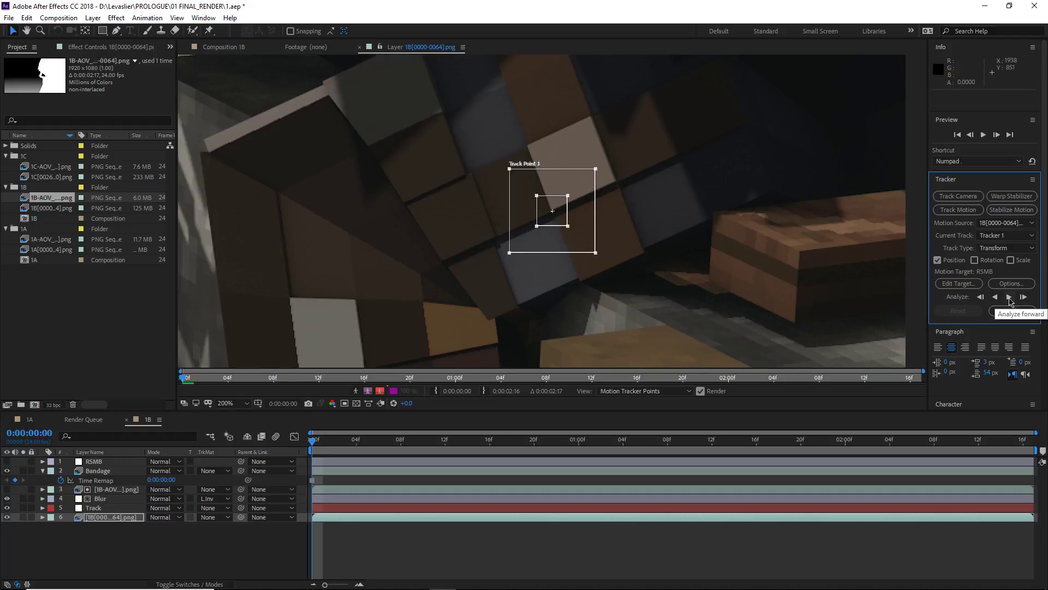
click(1009, 297)
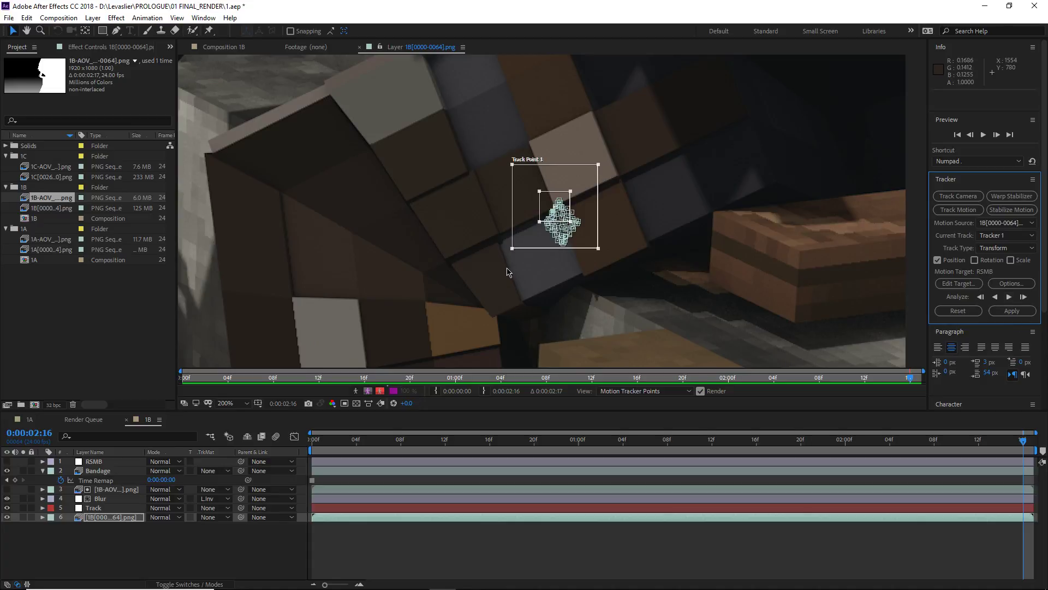
click(958, 284)
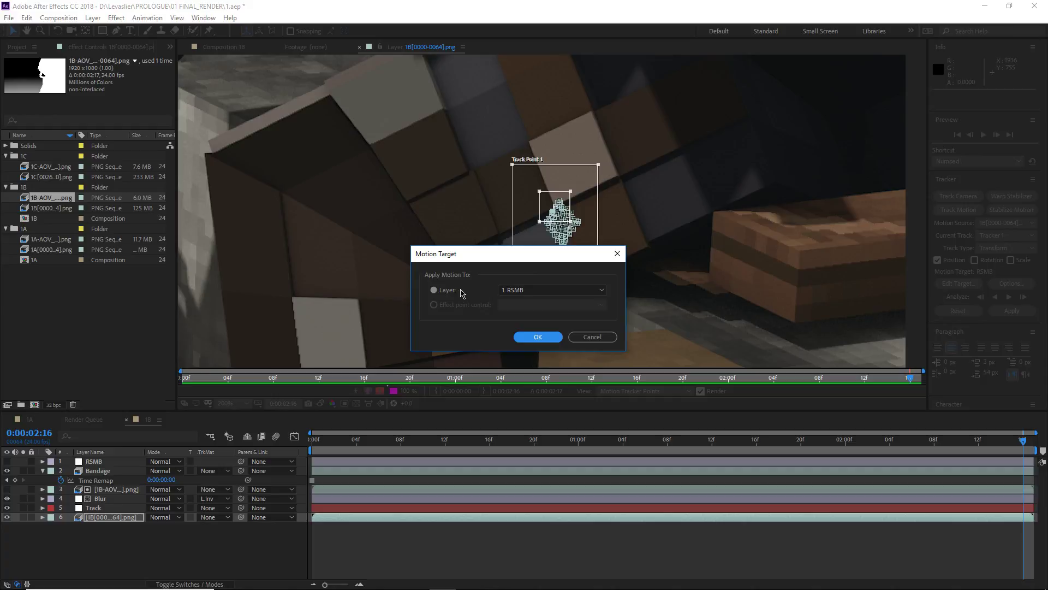
click(551, 290)
click(523, 349)
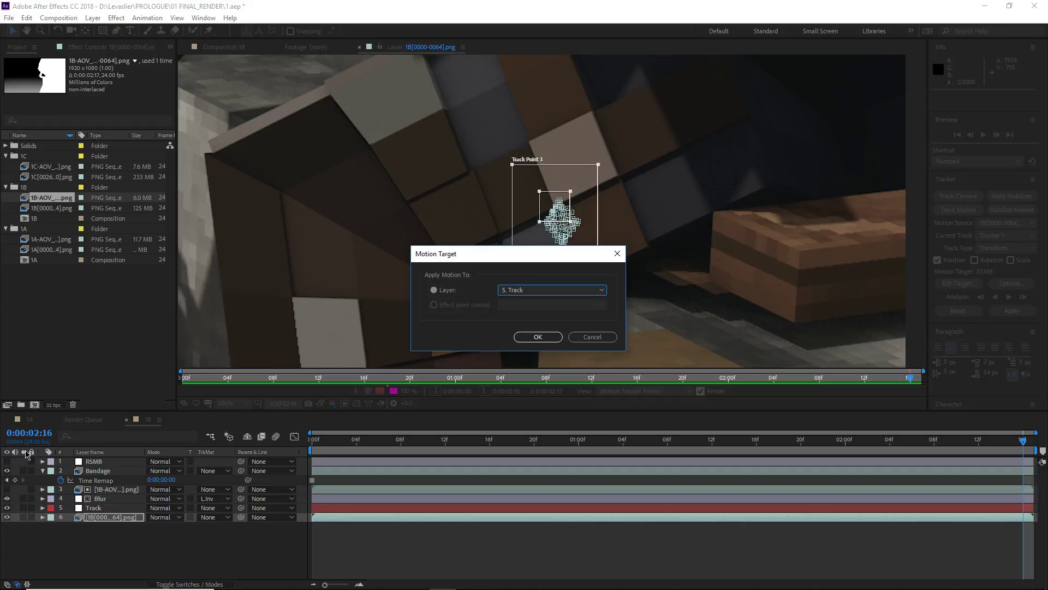
click(534, 337)
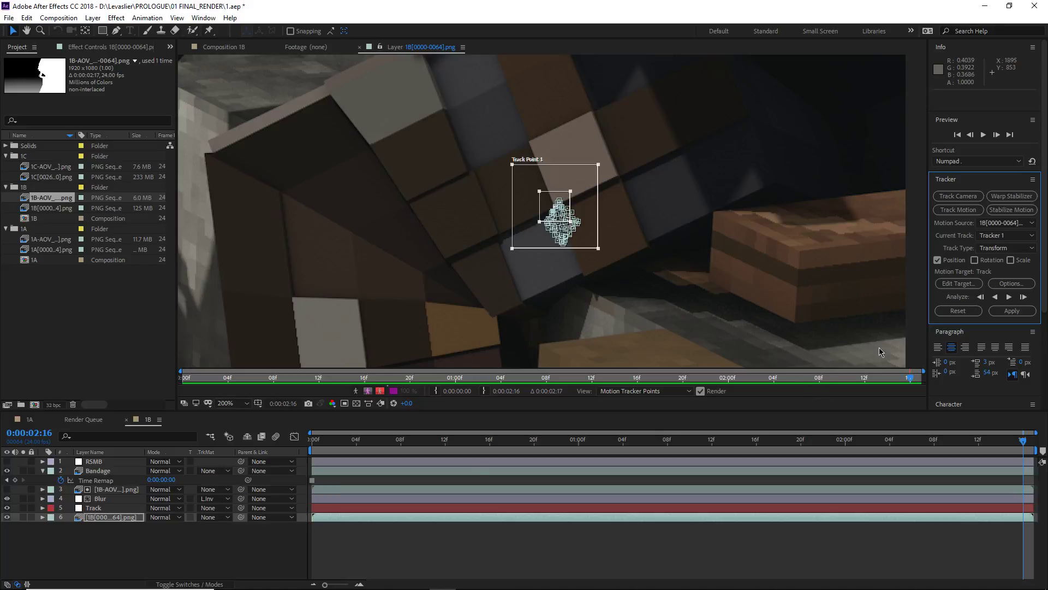
Apply the position-only tracking data of the 1B[0000-0064].png layer to the Track layer in X and Y.
click(93, 509)
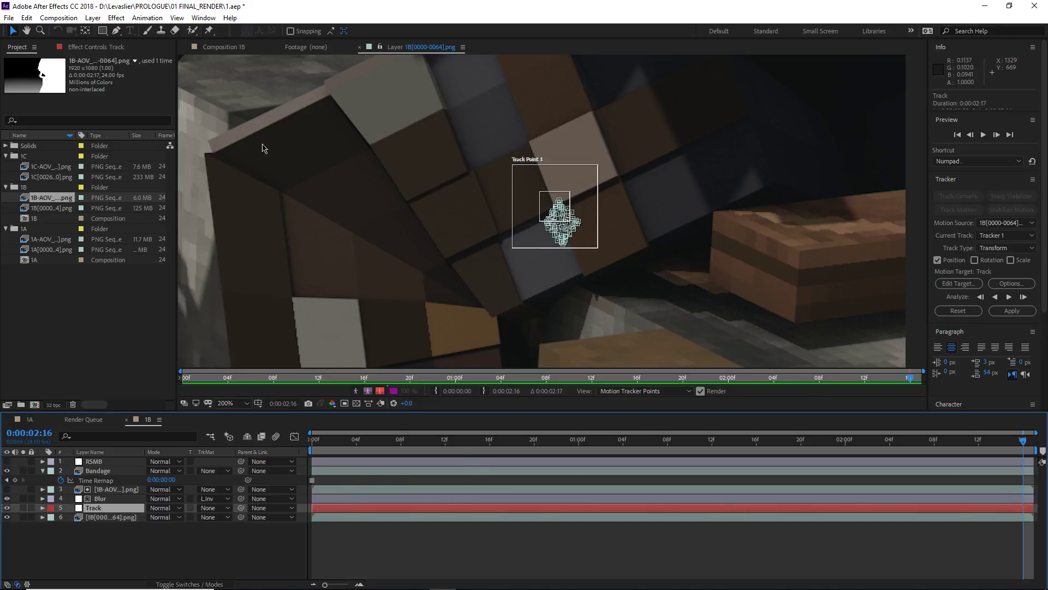
click(224, 47)
scroll(474, 226, down, 6)
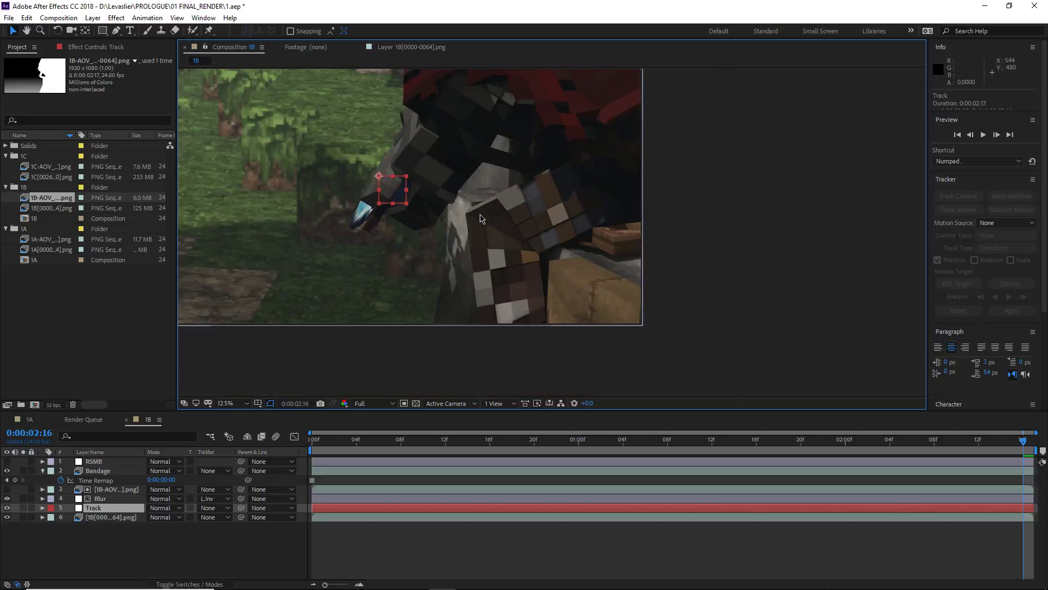
scroll(474, 226, up, 1)
scroll(475, 226, down, 1)
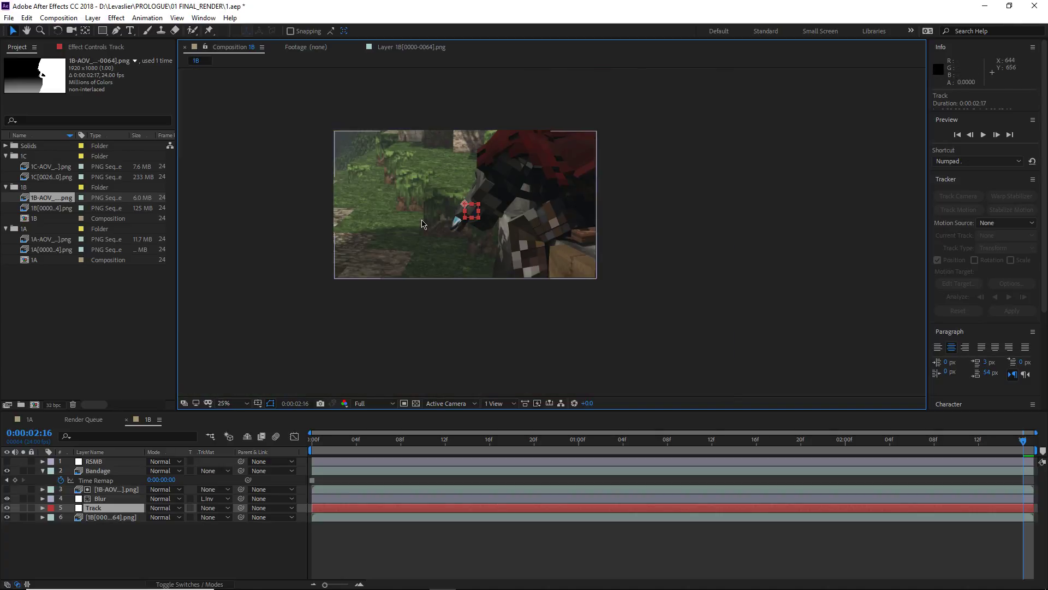
click(384, 50)
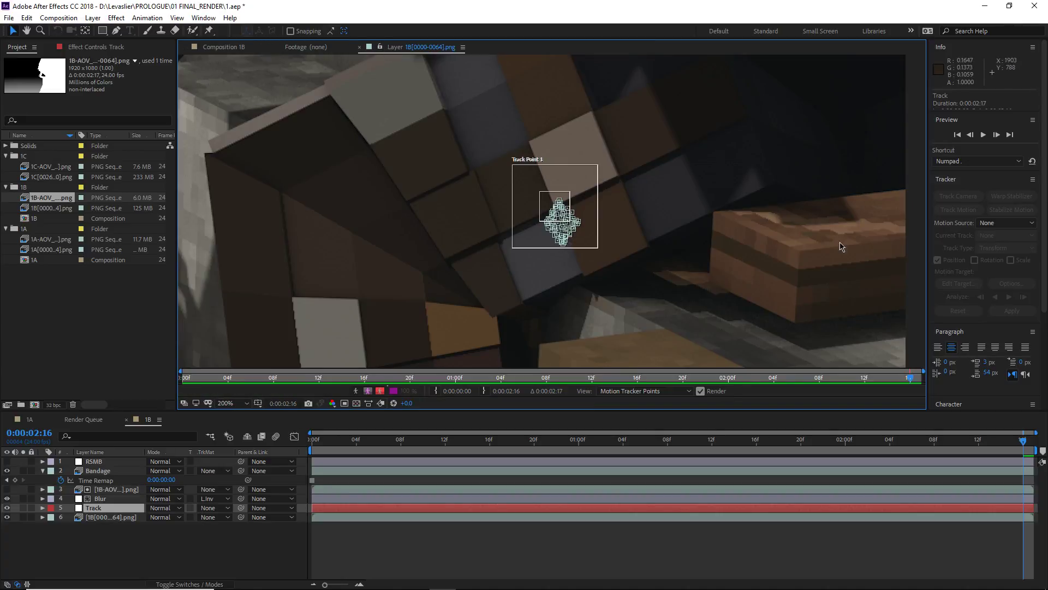
click(93, 519)
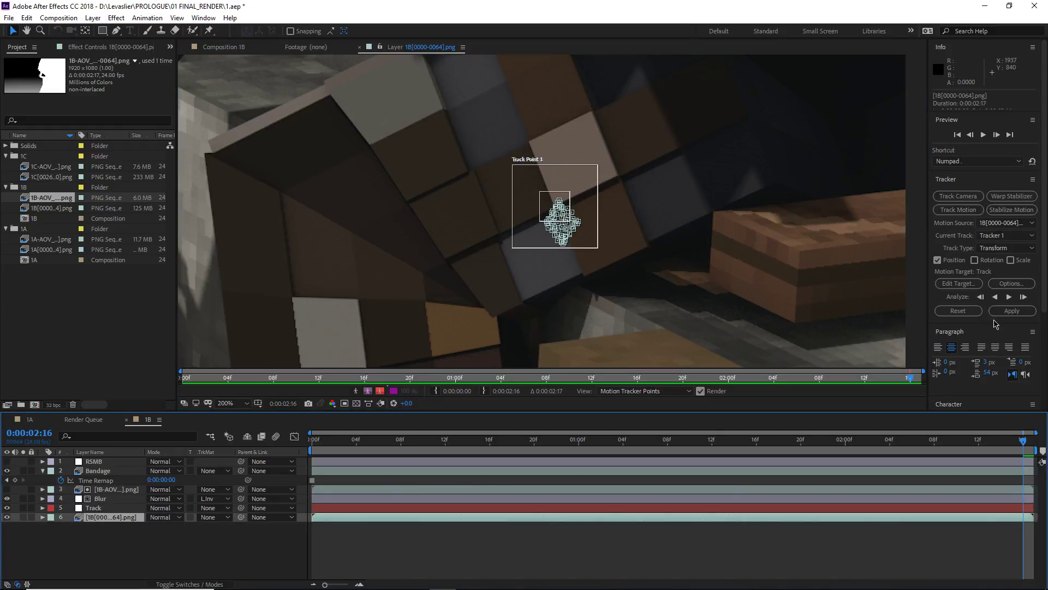
click(1012, 311)
click(572, 251)
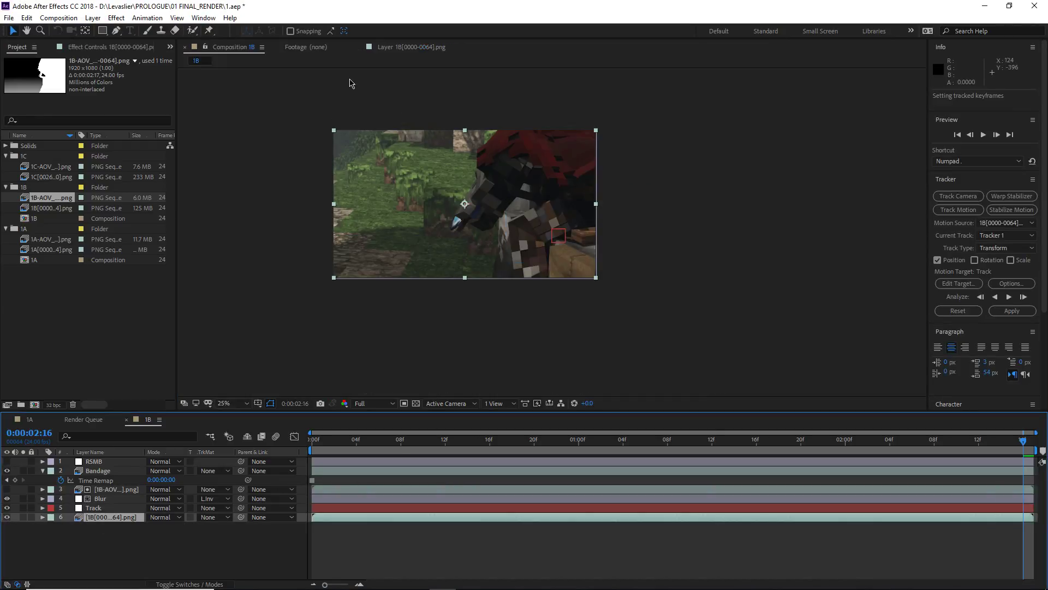
Play back the composition and examine the Track null's motion and the grey clothing square up close at the first frame.
scroll(549, 192, up, 2)
middle_drag(636, 305, 820, 367)
key(space)
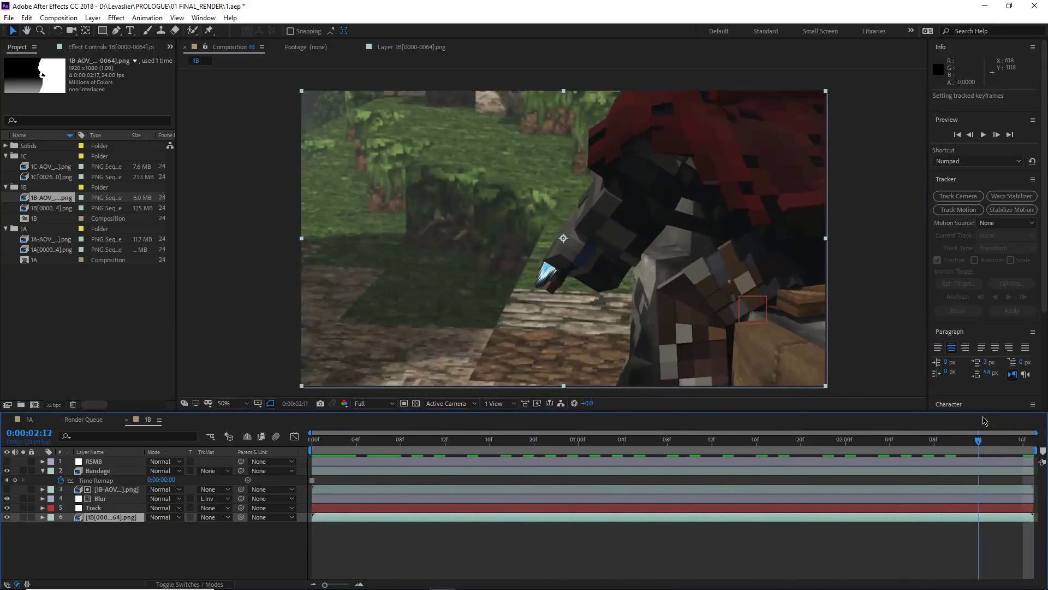
key(space)
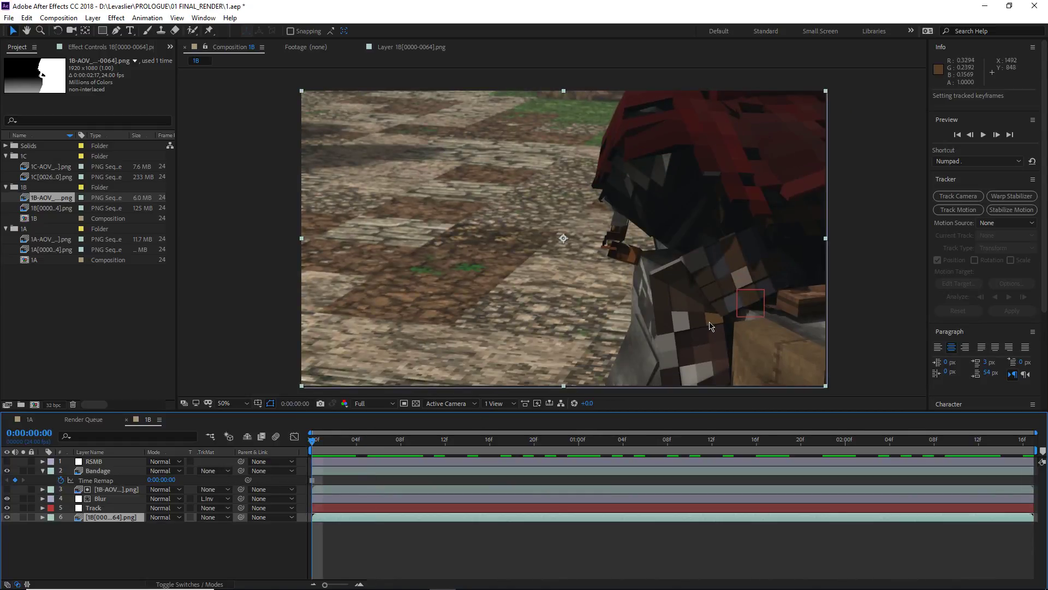
scroll(733, 311, up, 5)
scroll(746, 300, down, 5)
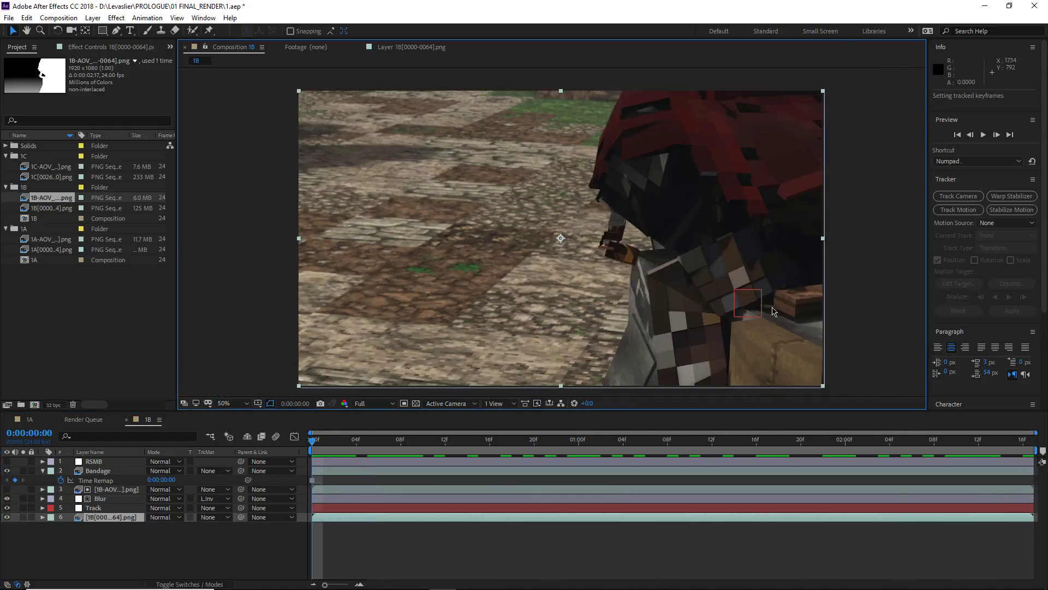
scroll(773, 307, up, 2)
middle_drag(904, 365, 463, 196)
scroll(648, 317, up, 1)
scroll(538, 301, up, 2)
middle_drag(568, 328, 524, 234)
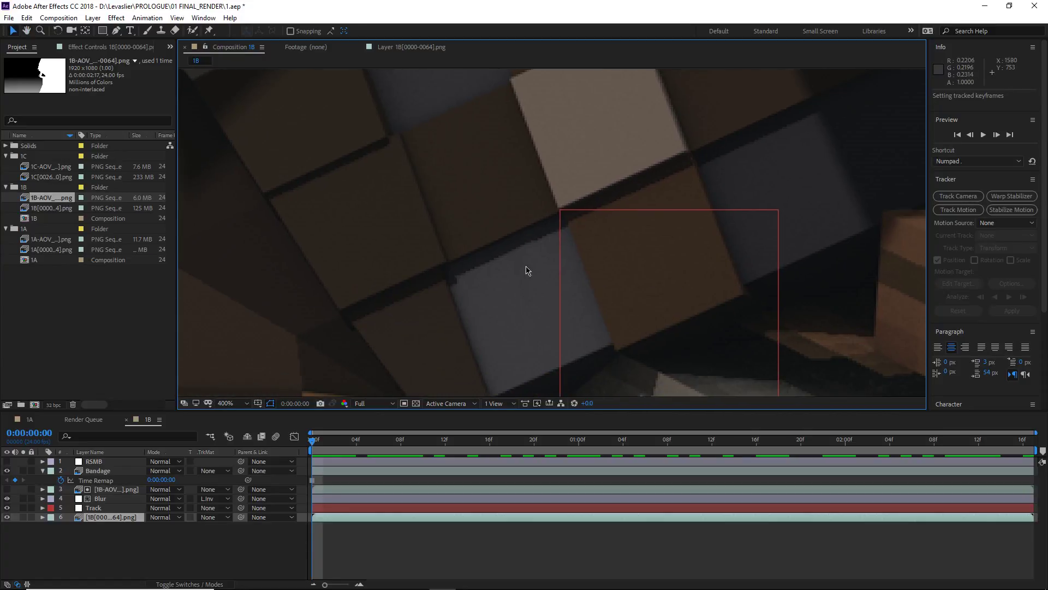
Parent the Bandage layer to the Track layer and scrub the timeline to check how the patch follows.
click(94, 471)
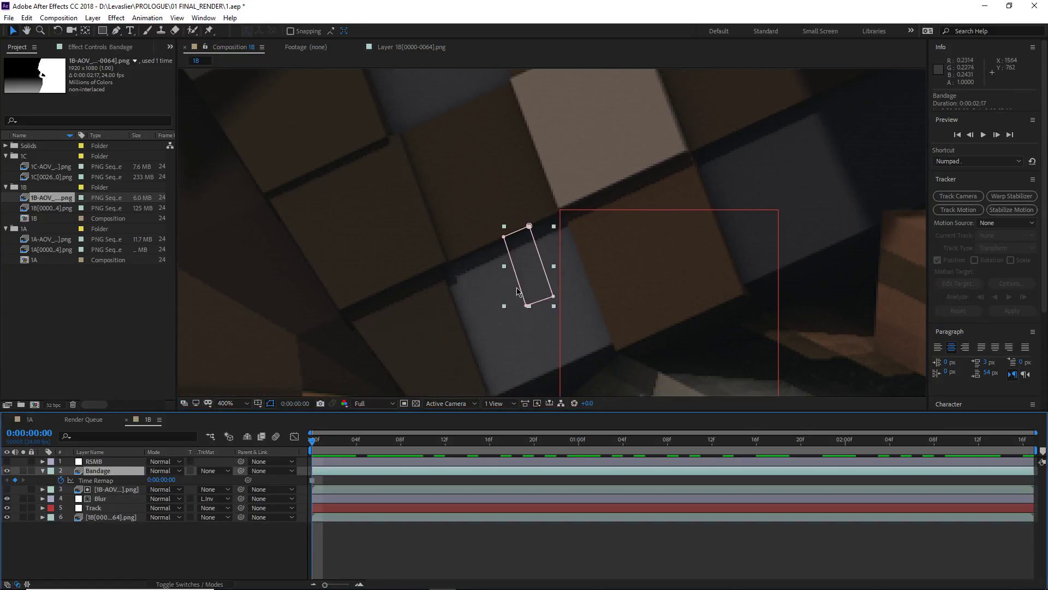
drag(241, 470, 94, 510)
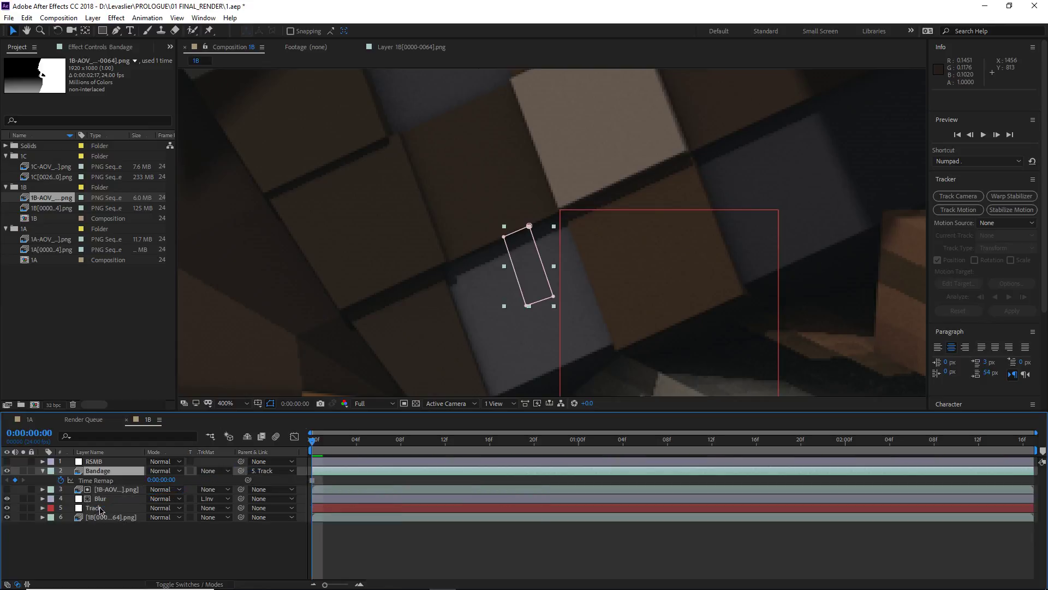
drag(314, 440, 459, 443)
click(563, 525)
scroll(558, 319, down, 1)
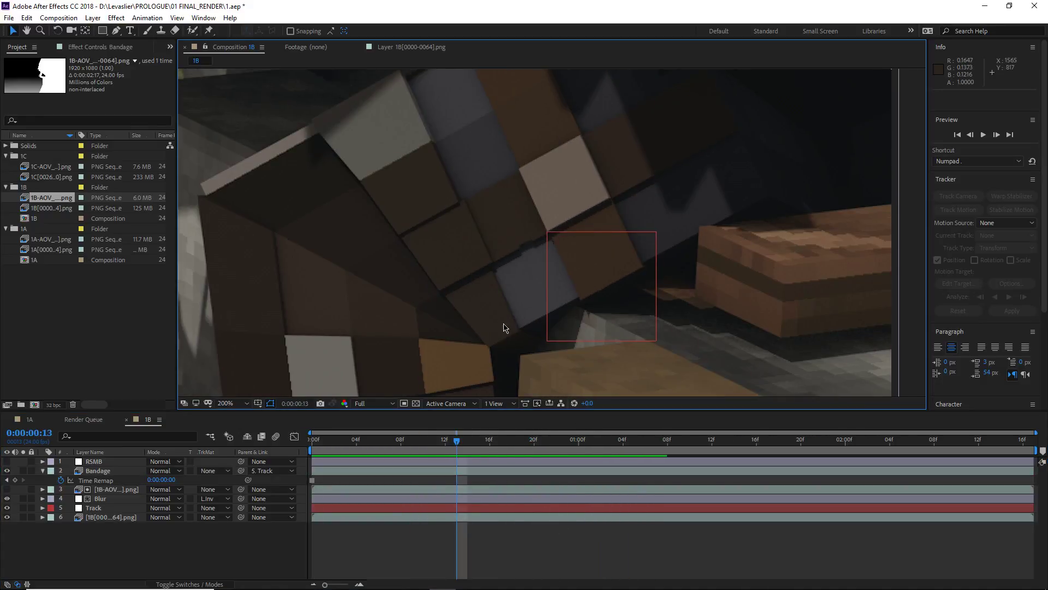
drag(486, 440, 230, 473)
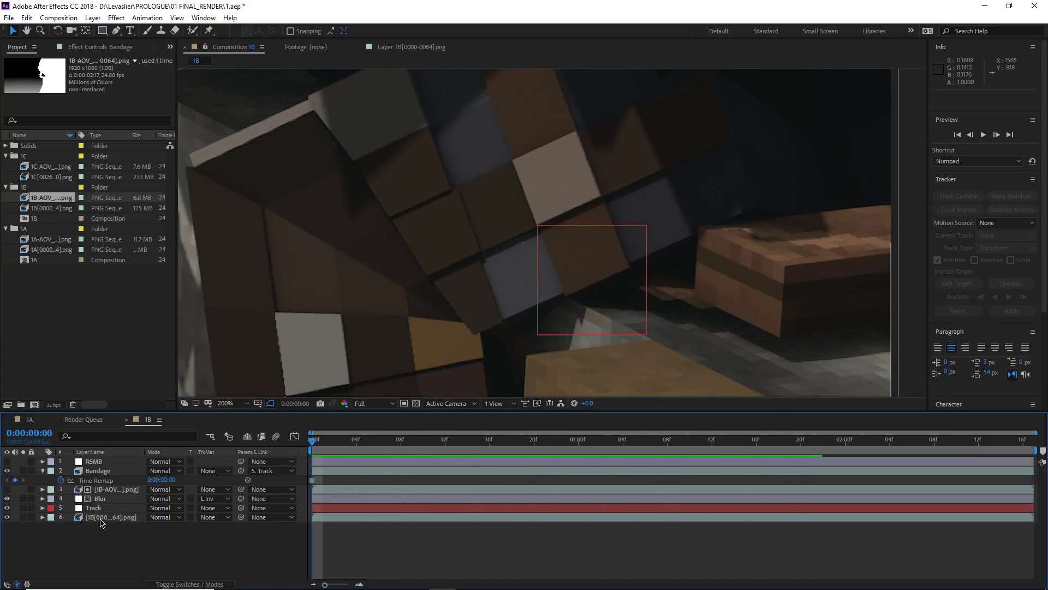
Undo the Bandage parenting and the applied motion tracker.
click(101, 510)
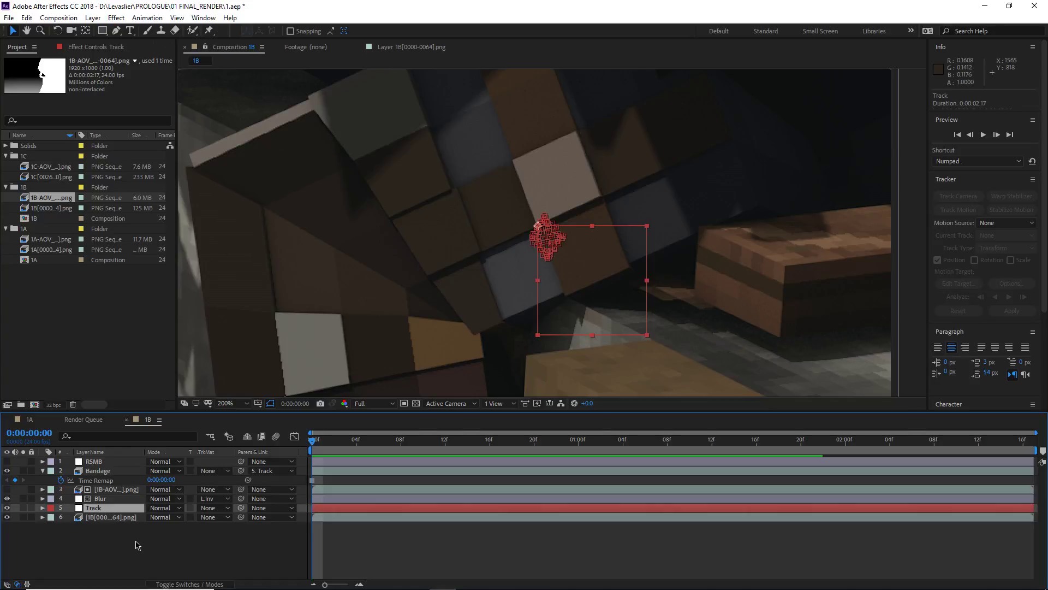
key(ctrl+z)
key(ctrl+z)
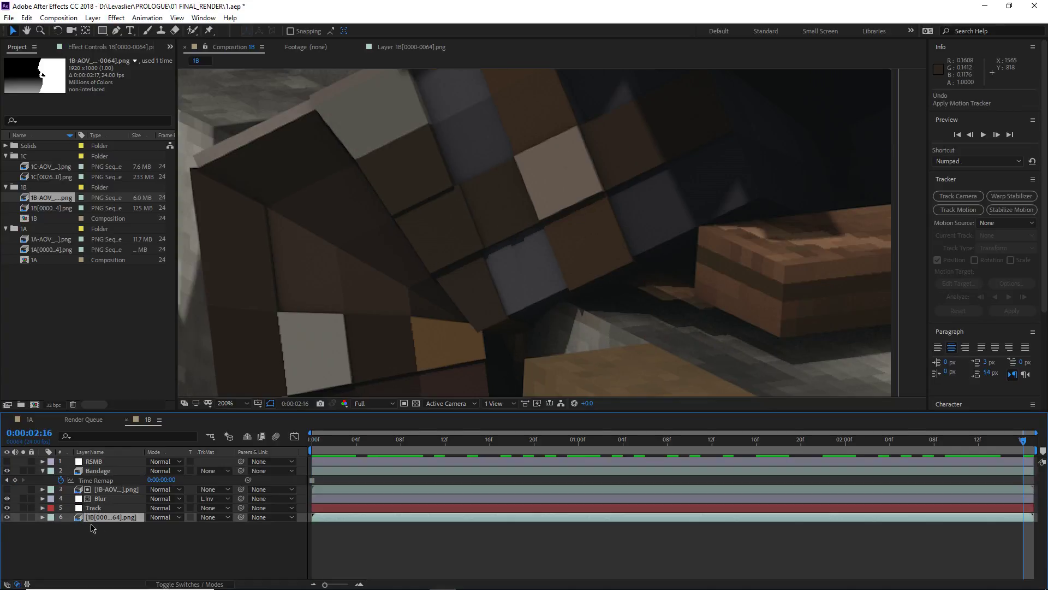
Enable Rotation tracking for Tracker 1 and place Track Point 2 on the grey clothing square's upper-left corner.
click(403, 52)
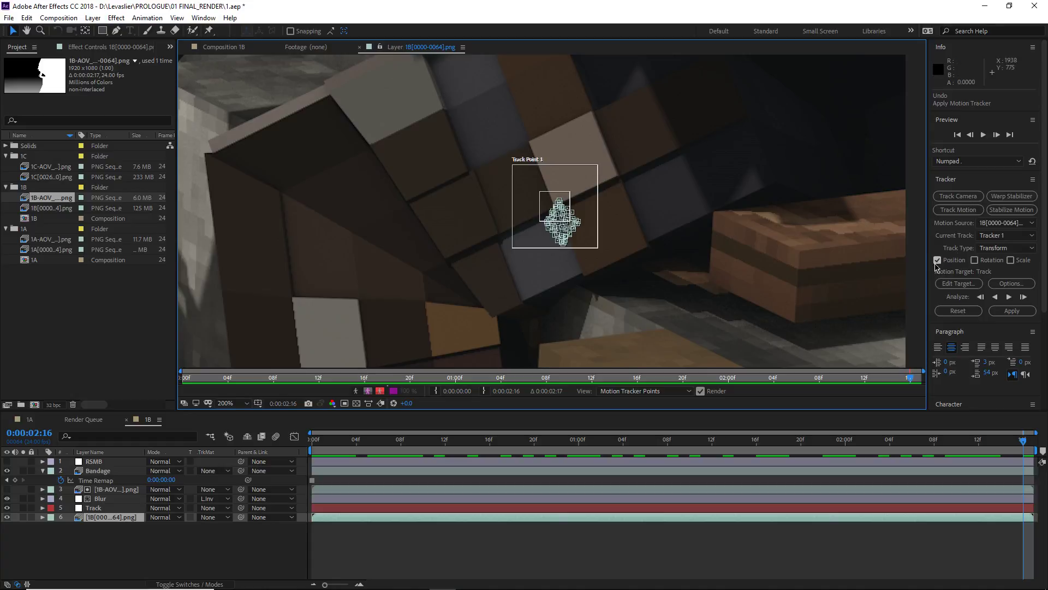
click(975, 260)
scroll(552, 211, up, 2)
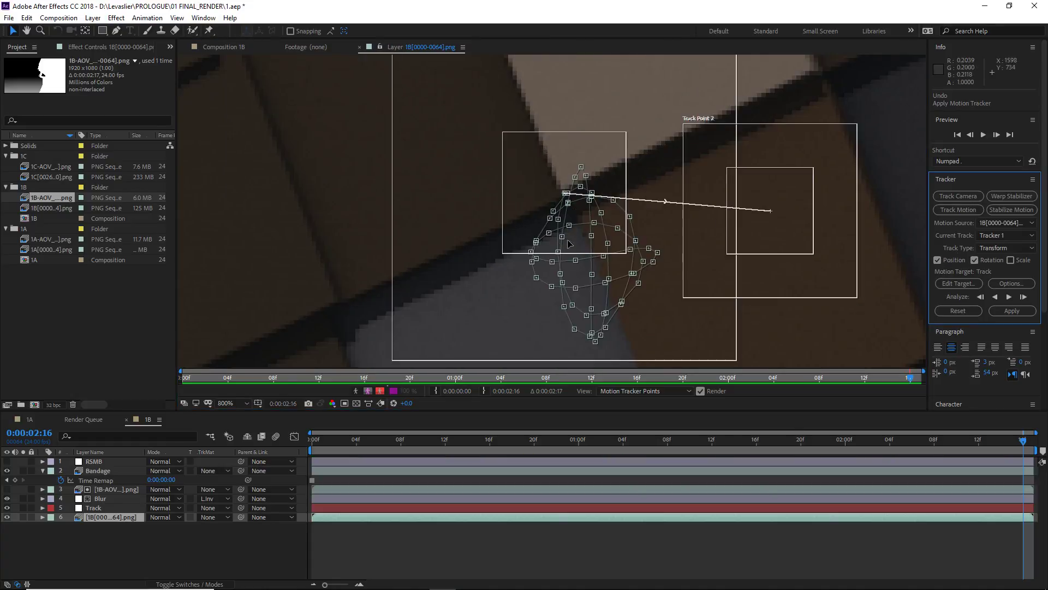
drag(675, 244, 357, 345)
scroll(328, 344, down, 1)
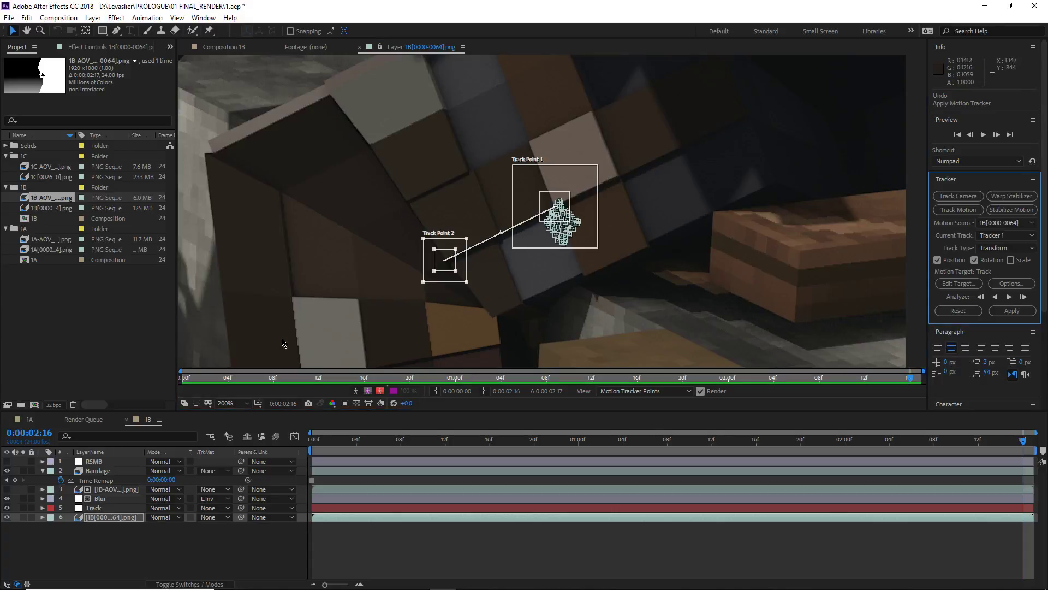
middle_drag(281, 343, 302, 325)
scroll(436, 251, up, 2)
middle_drag(528, 225, 324, 298)
drag(377, 314, 562, 214)
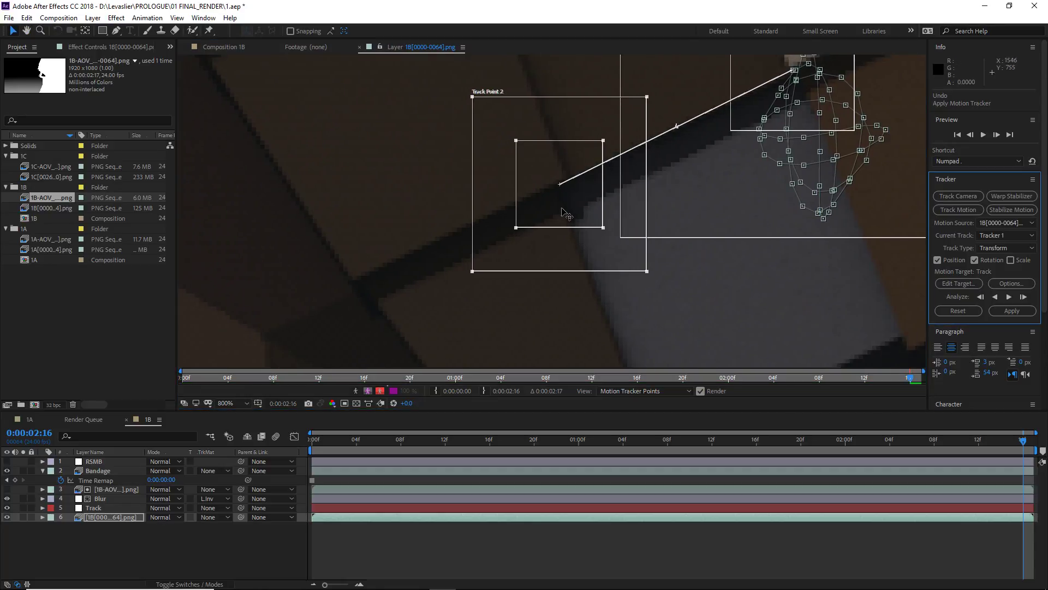
scroll(552, 239, down, 2)
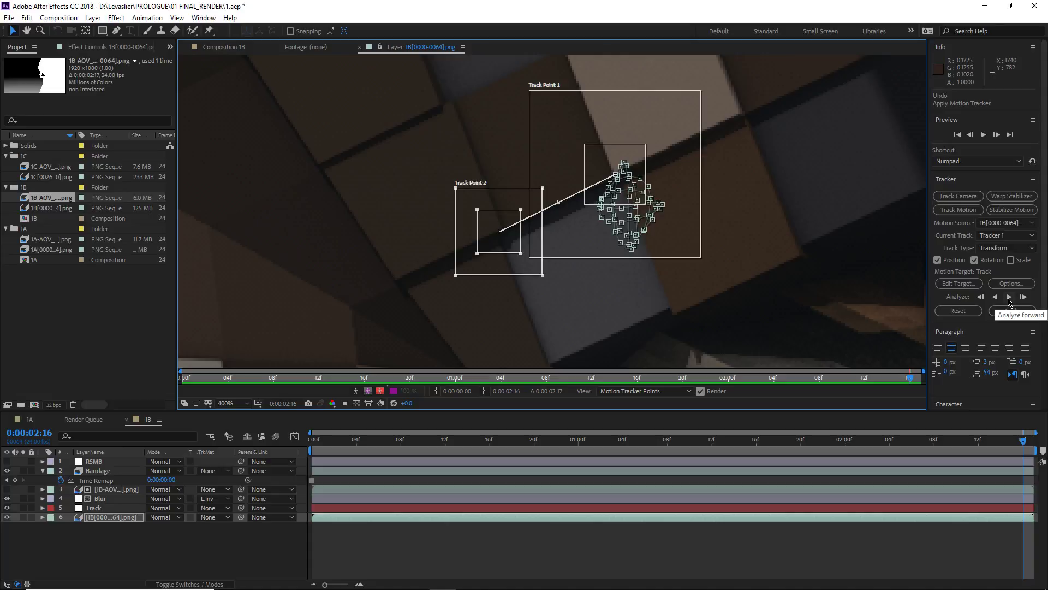
Analyze both track points backward to the first frame and apply the position and rotation data to the Track layer in X and Y.
click(1009, 297)
click(995, 297)
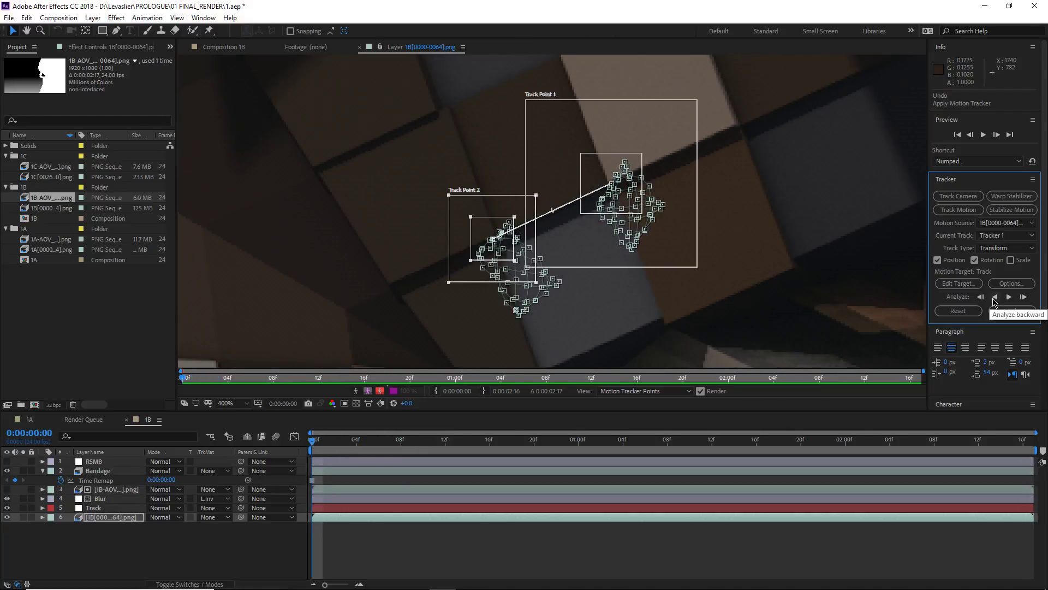
click(1011, 311)
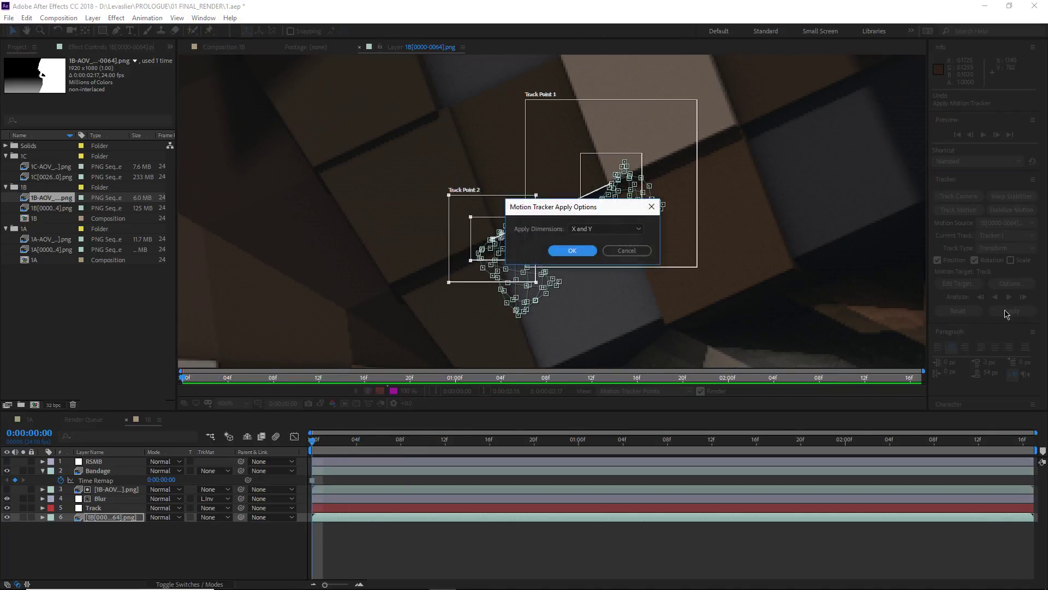
click(572, 252)
mouse_move(318, 441)
mouse_down()
mouse_move(679, 431)
mouse_move(305, 448)
mouse_up()
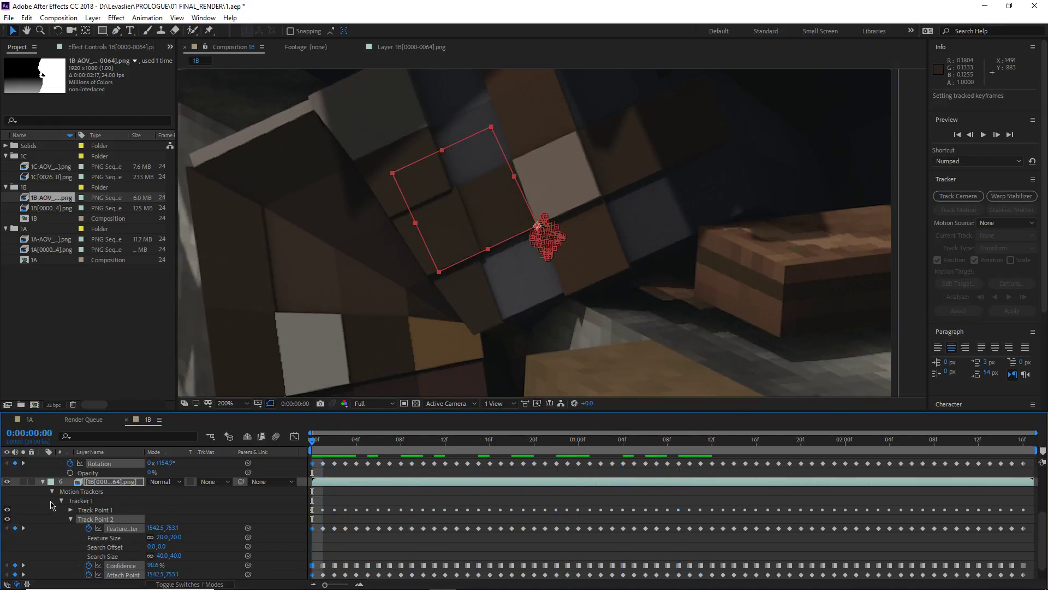
click(43, 481)
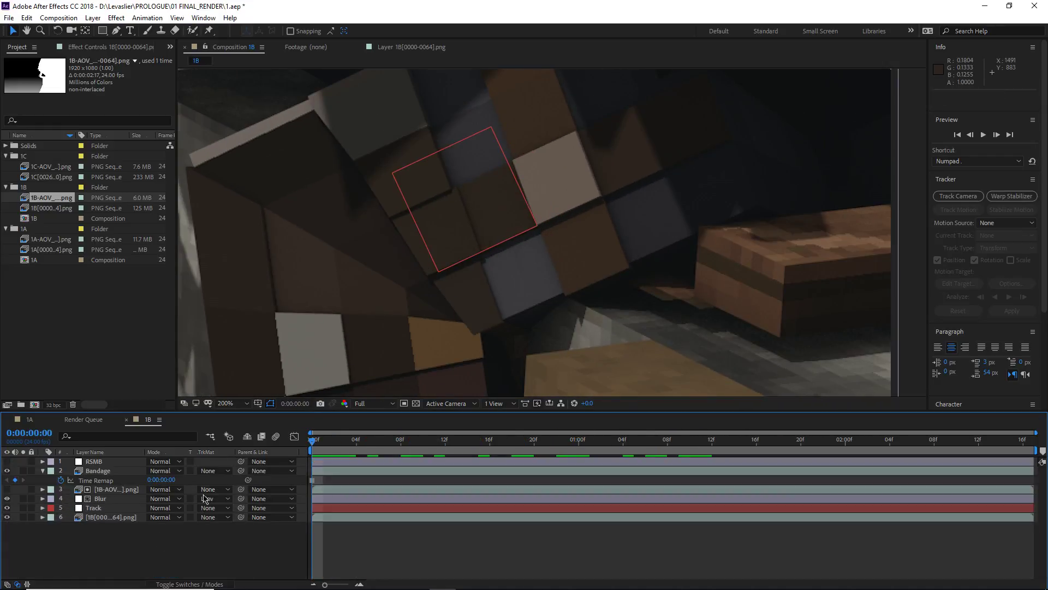
Parent the Bandage layer to the Track layer and preview how the patch follows the grey square.
drag(241, 473, 98, 508)
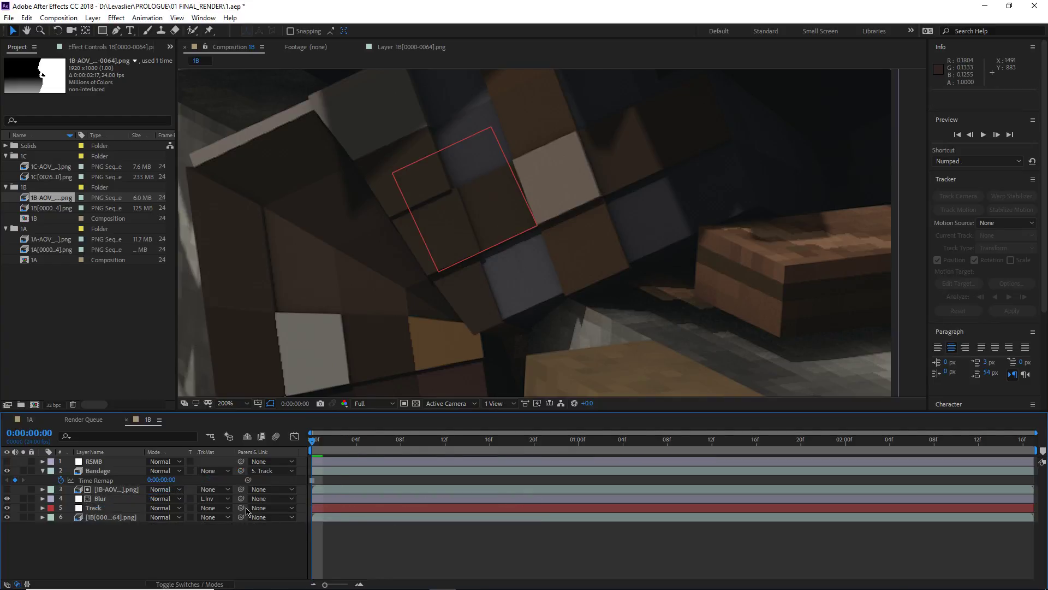
key(space)
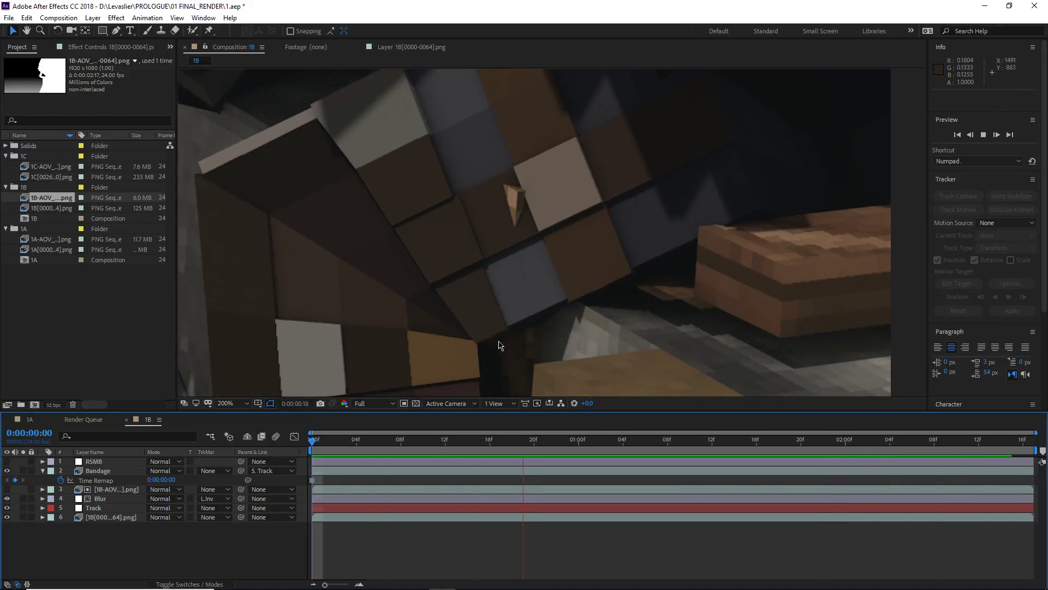
key(space)
scroll(522, 265, up, 3)
drag(590, 295, 644, 238)
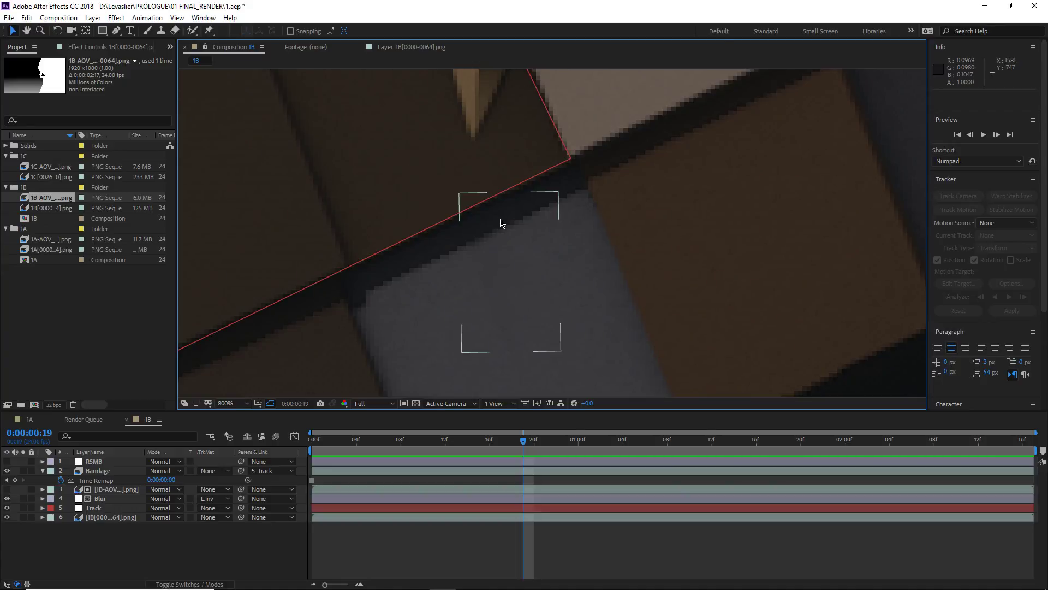
Try moving the Bandage patch away from the grey square at frame 19, undo the move, and return to the first frame.
click(475, 234)
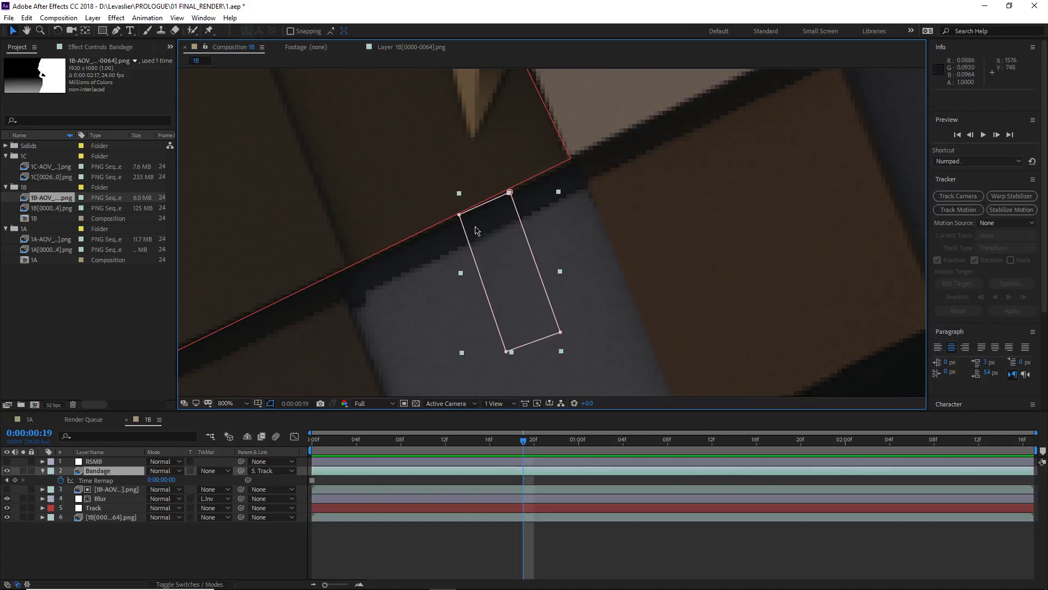
drag(502, 242, 648, 257)
key(ctrl+z)
click(315, 442)
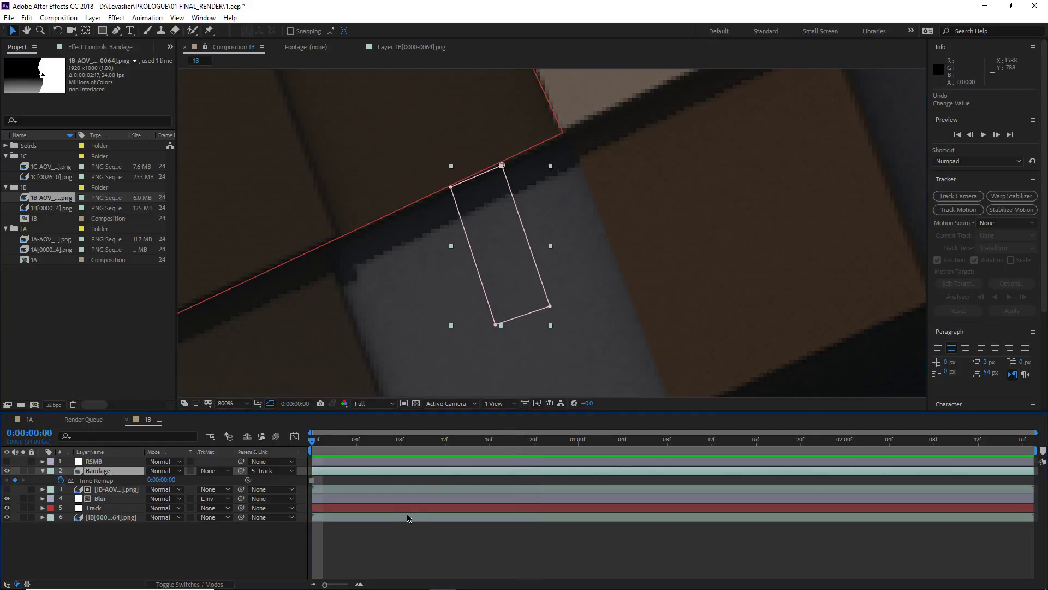
Play back composition 1B to check how the Bandage patch follows the grey square.
click(414, 543)
scroll(424, 357, down, 2)
key(space)
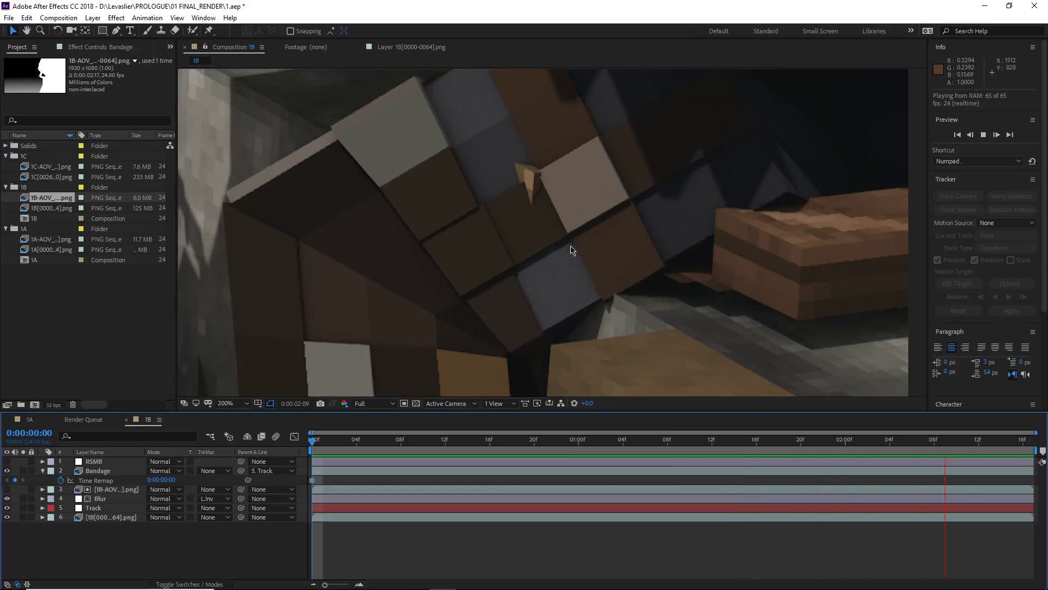
Try moving the Bandage patch onto the neighbouring brown square at 0:00:01:08, and undo the move.
drag(580, 442, 667, 449)
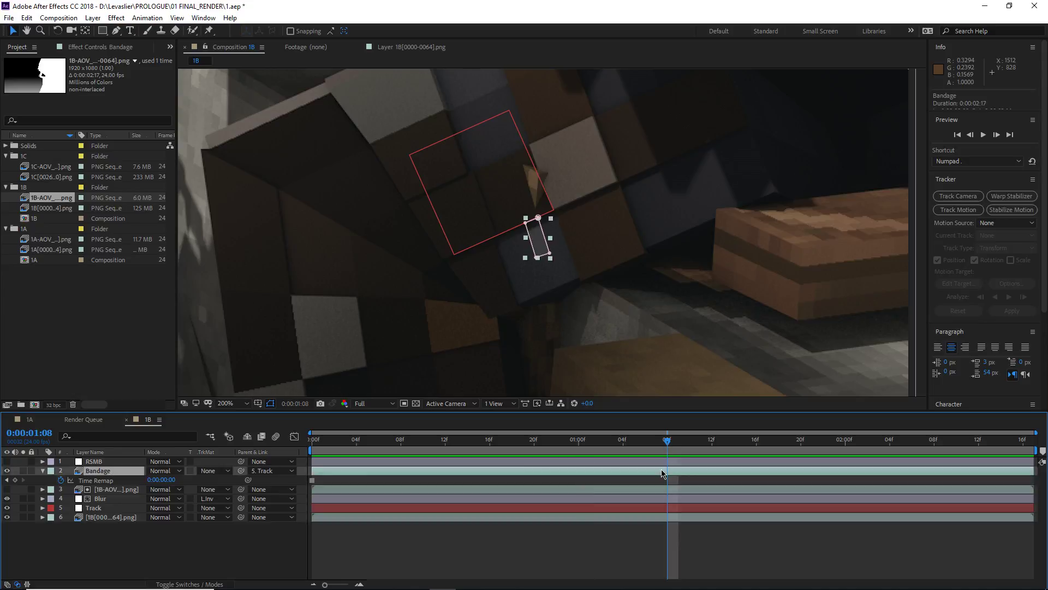
drag(538, 246, 612, 239)
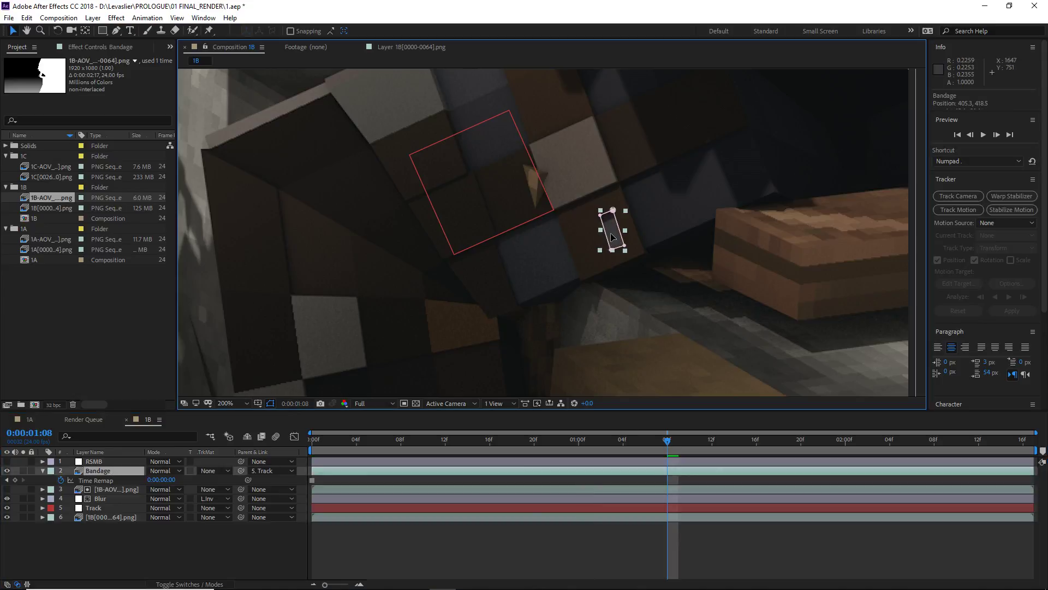
key(ctrl+z)
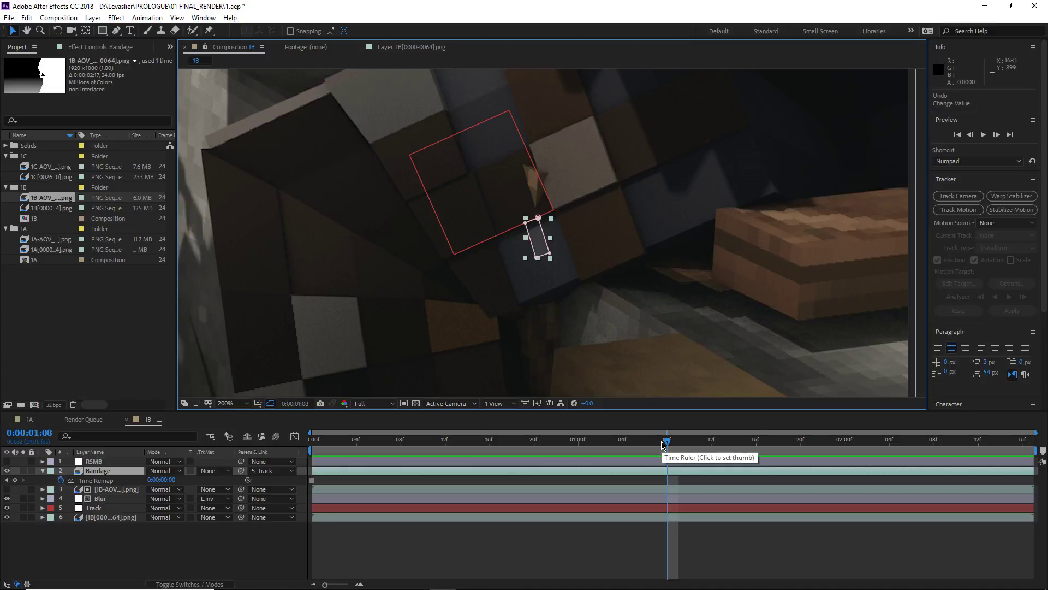
Keyframe the Bandage layer's opacity at 100% at 0:00:01:06 and 0:00:01:10, and at 0% at 0:00:01:08.
click(660, 443)
key(Page_Up)
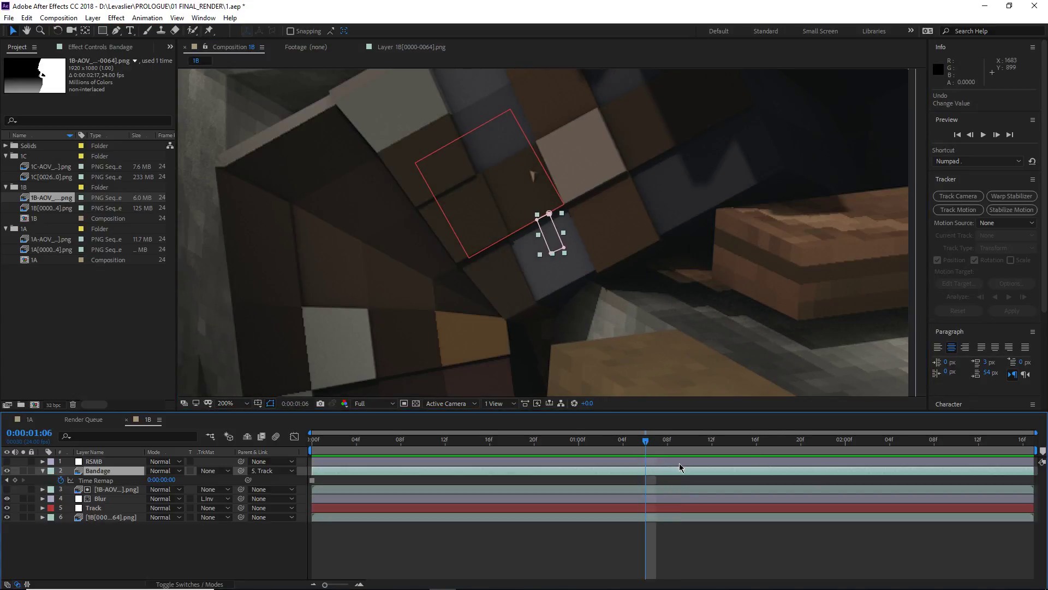
key(t)
click(70, 480)
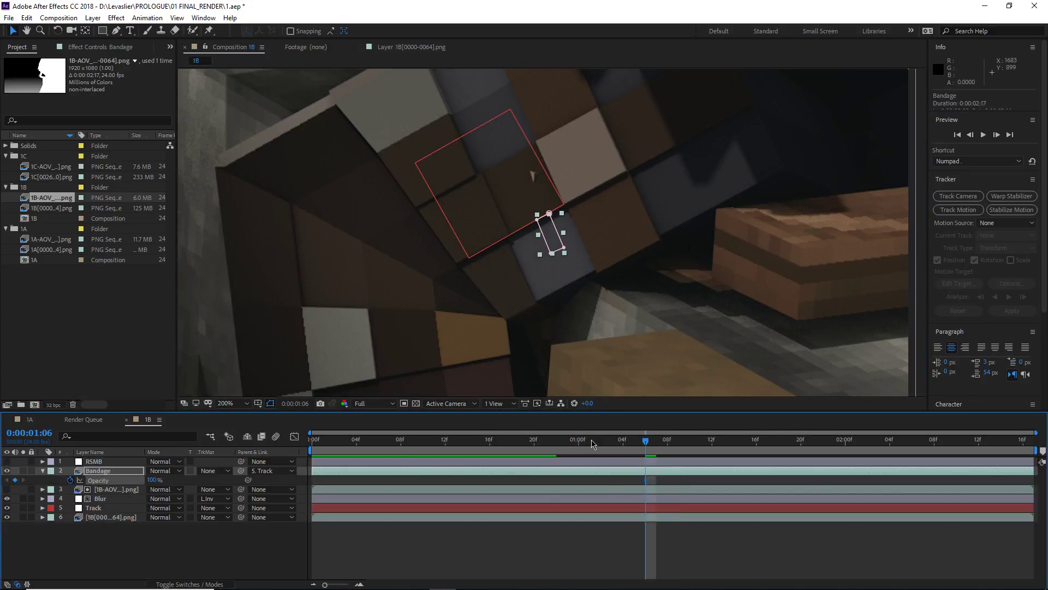
drag(649, 441, 695, 444)
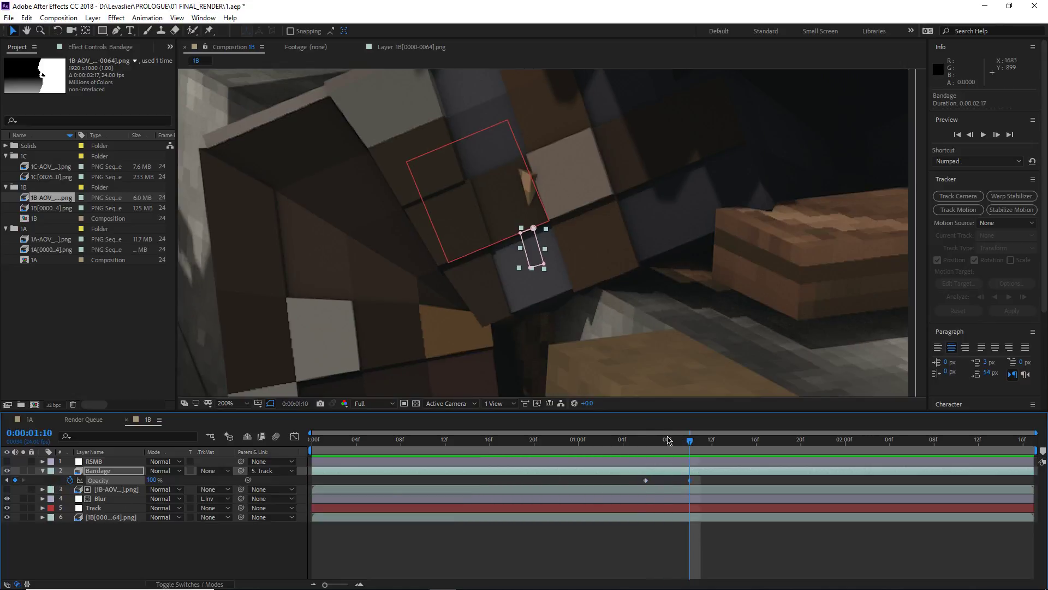
click(668, 440)
drag(152, 480, 4, 508)
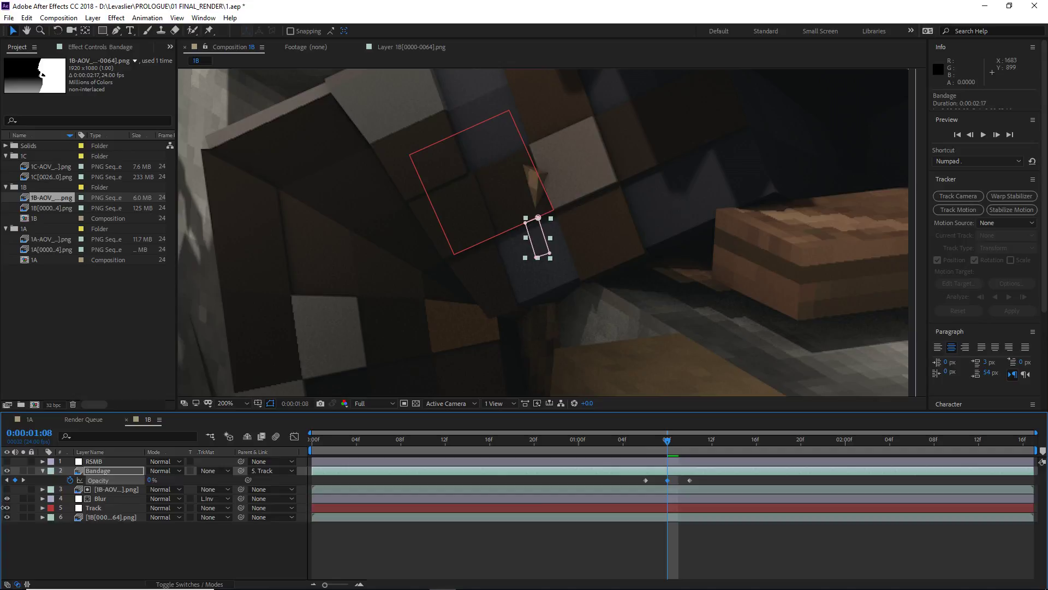
Preview the Bandage layer's opacity dip around 0:00:01:08.
click(601, 538)
key(space)
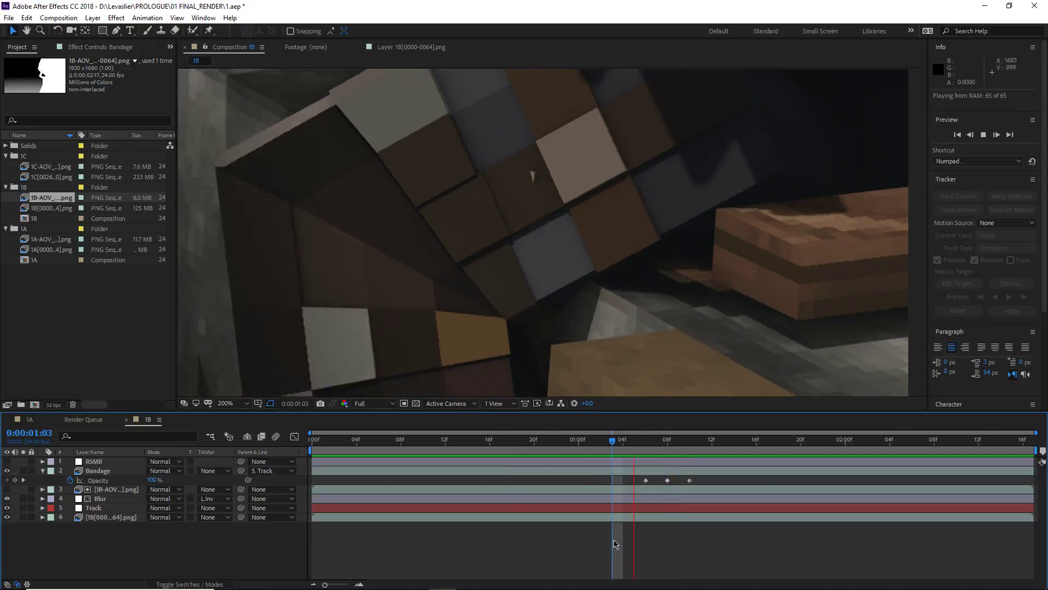
drag(655, 440, 680, 451)
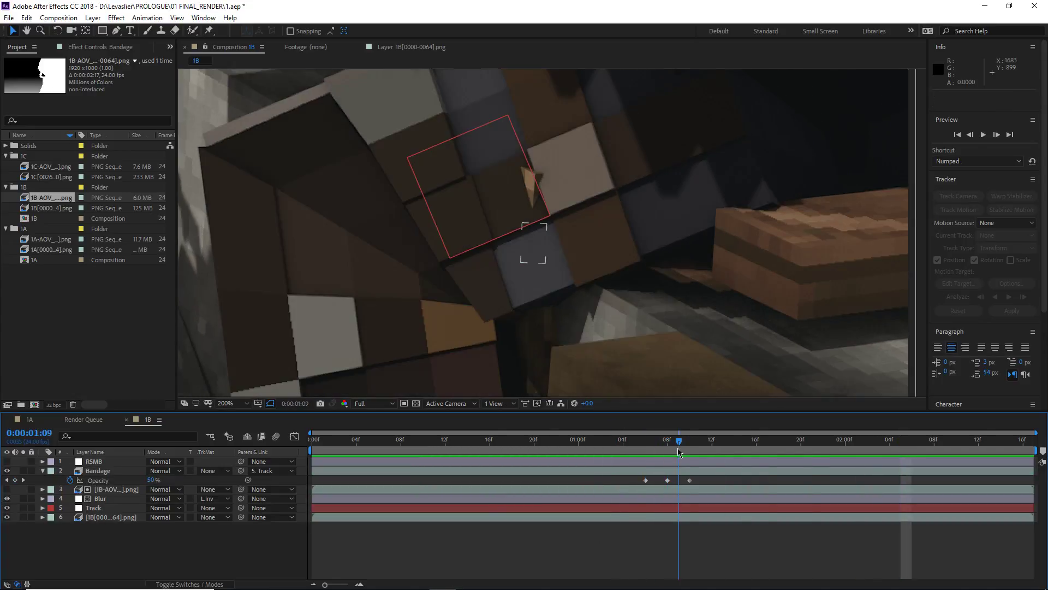
key(space)
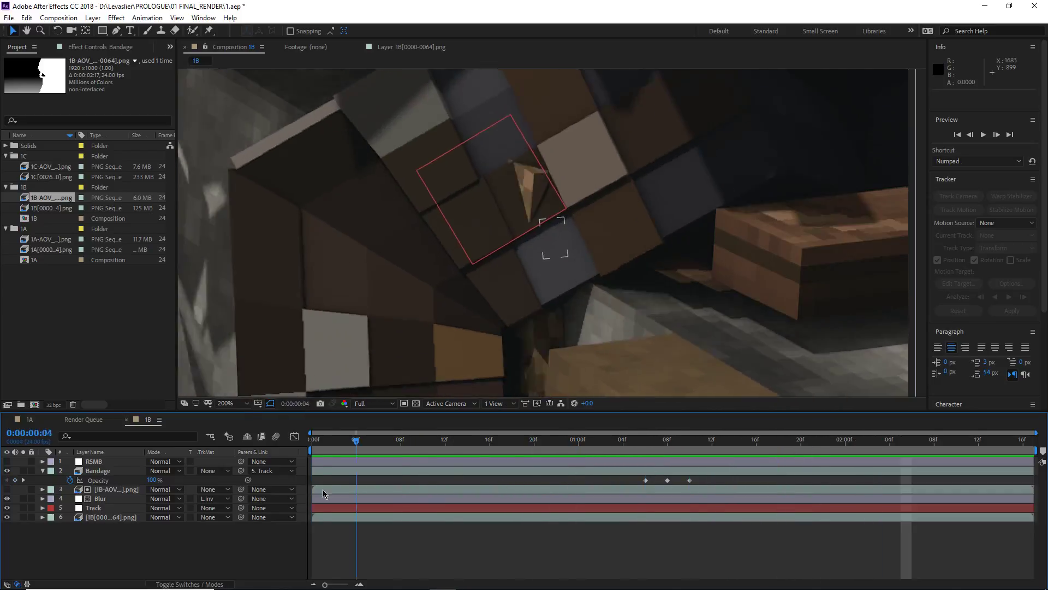
Collapse the Bandage layer's properties, review the patch across the whole shot, and return to the first frame.
key(Home)
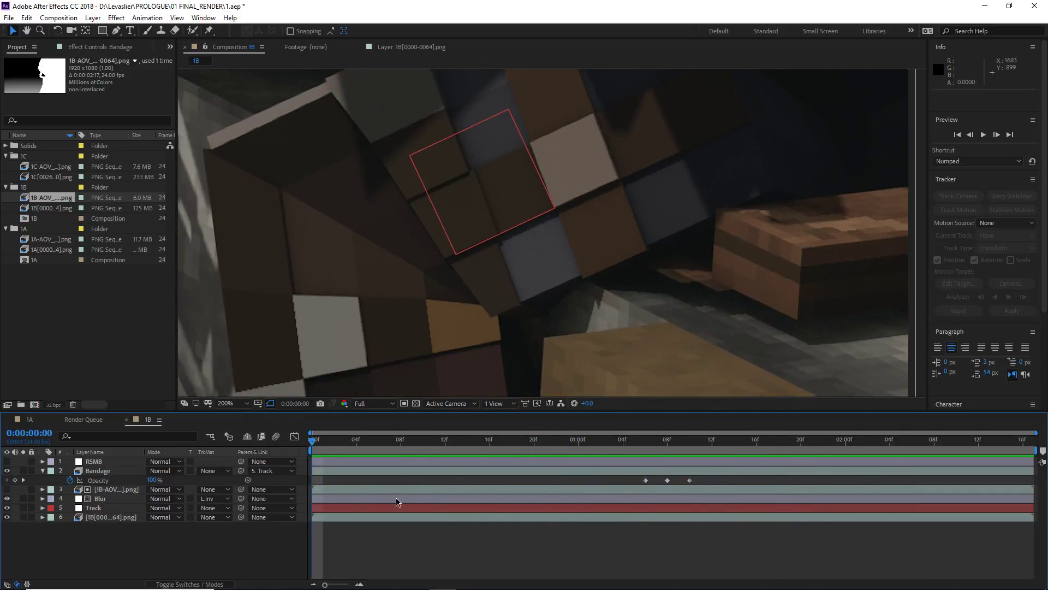
click(42, 471)
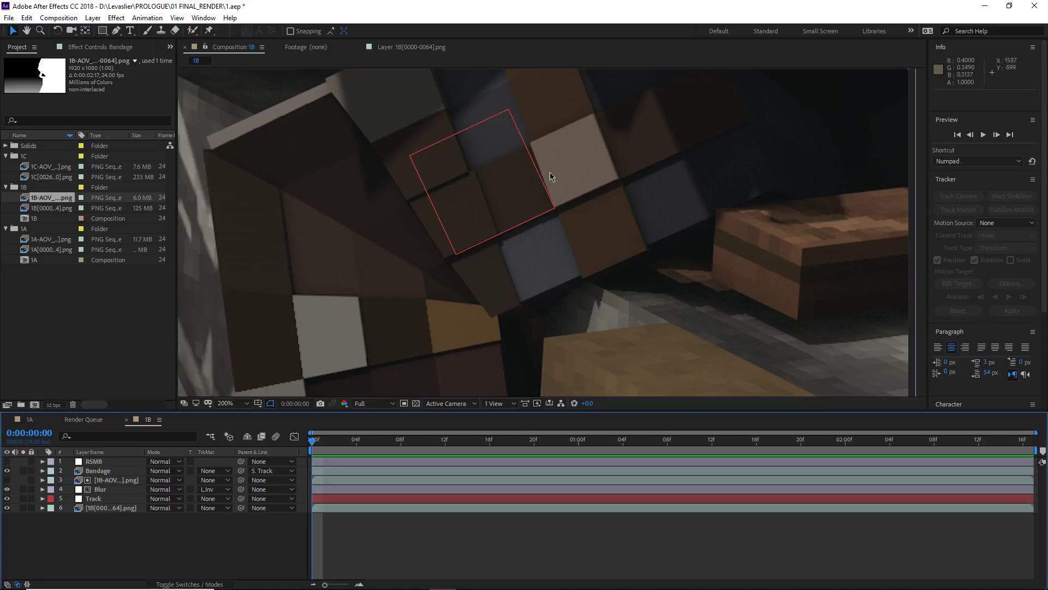
drag(317, 446, 983, 432)
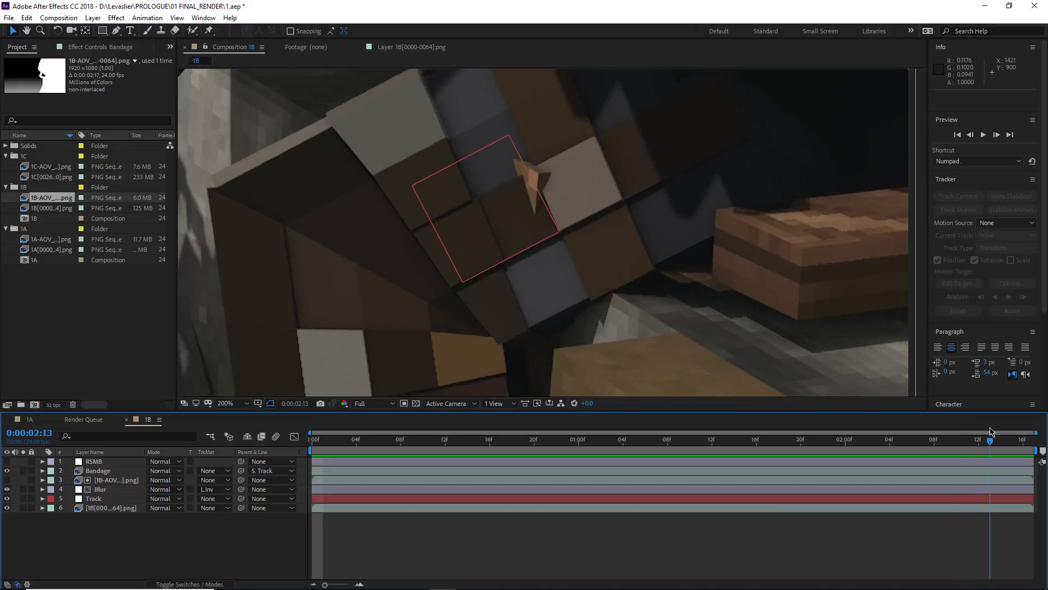
key(space)
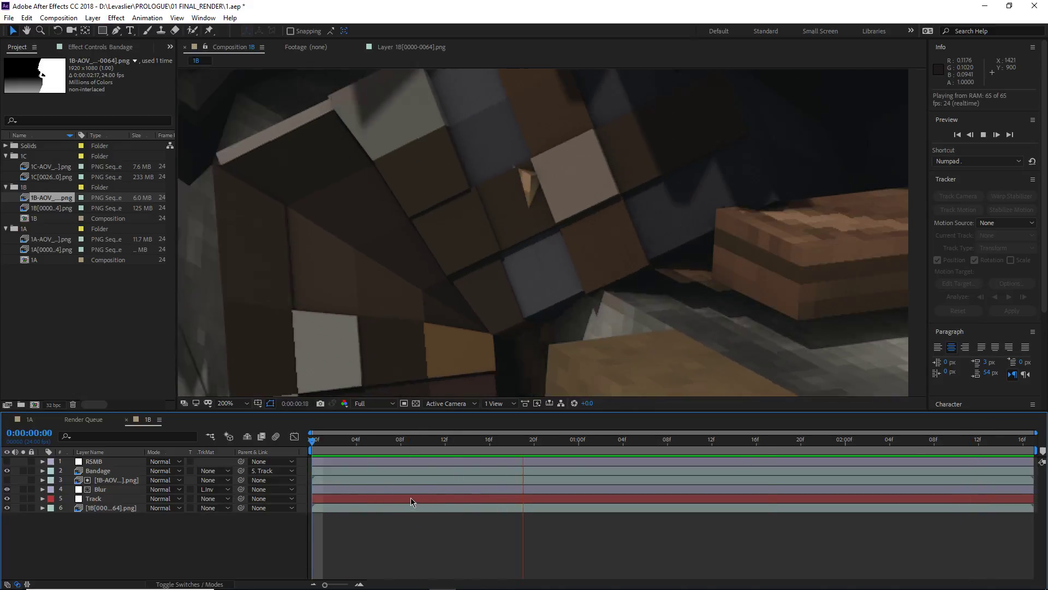
key(space)
drag(330, 445, 254, 491)
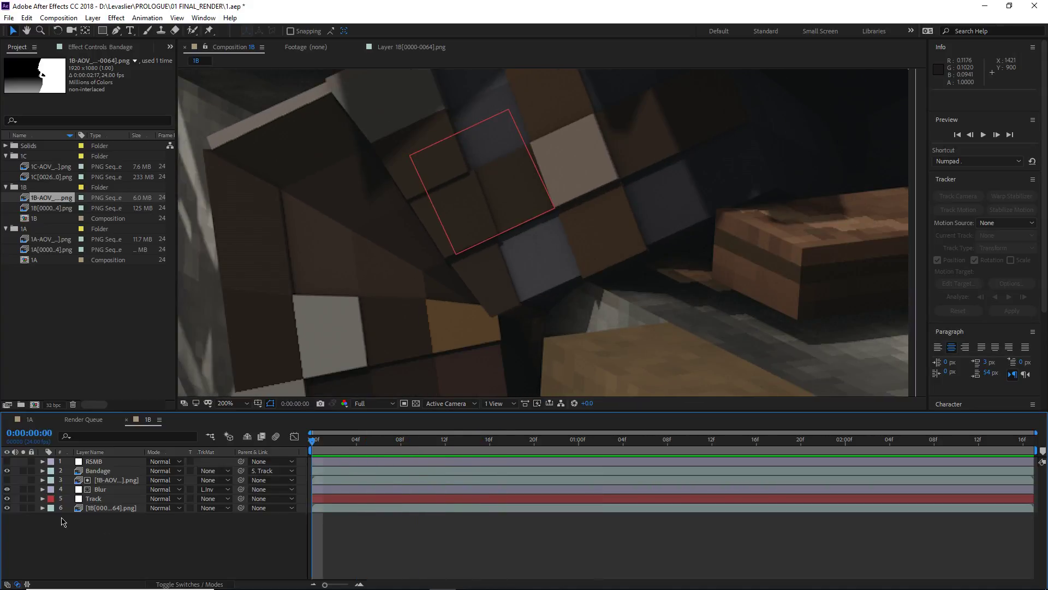
Draw a four-point mask with the Pen tool on the Bandage layer, enclosing the brown squares above the existing patch.
click(112, 471)
key(period)
drag(534, 159, 559, 285)
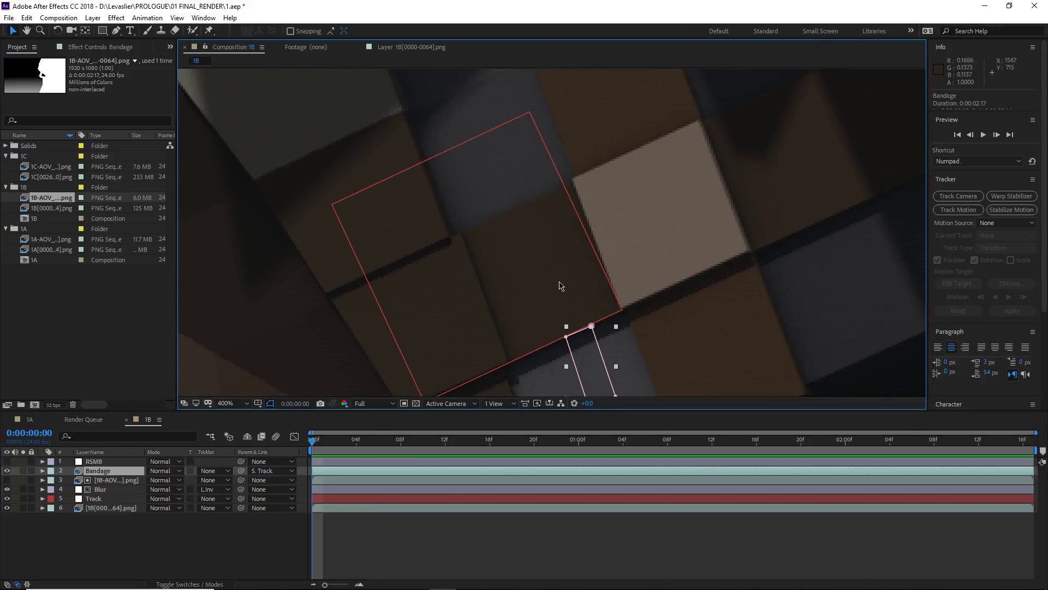
click(116, 32)
click(571, 184)
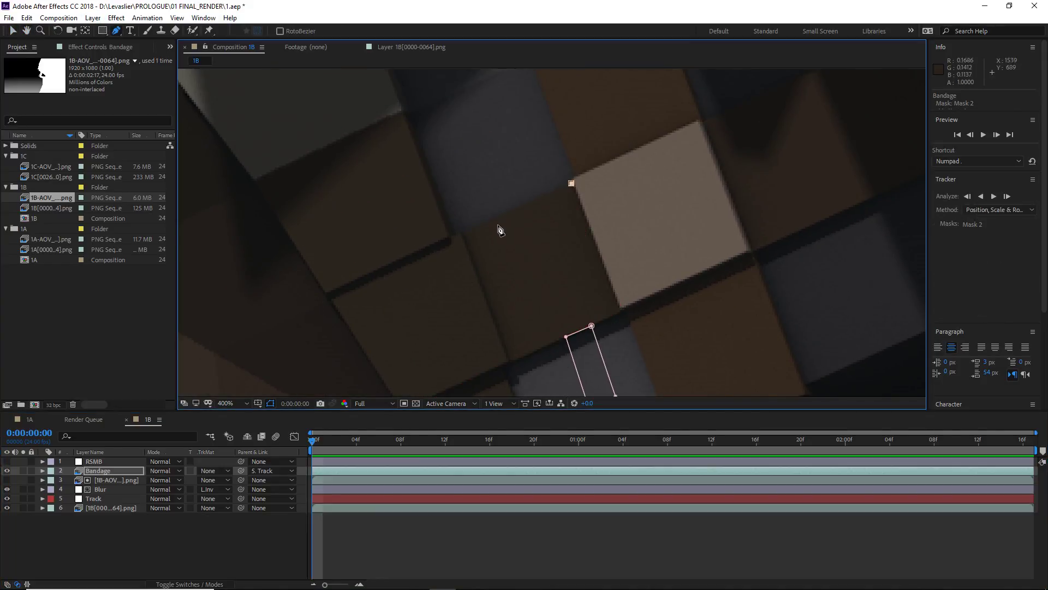
key(ctrl+z)
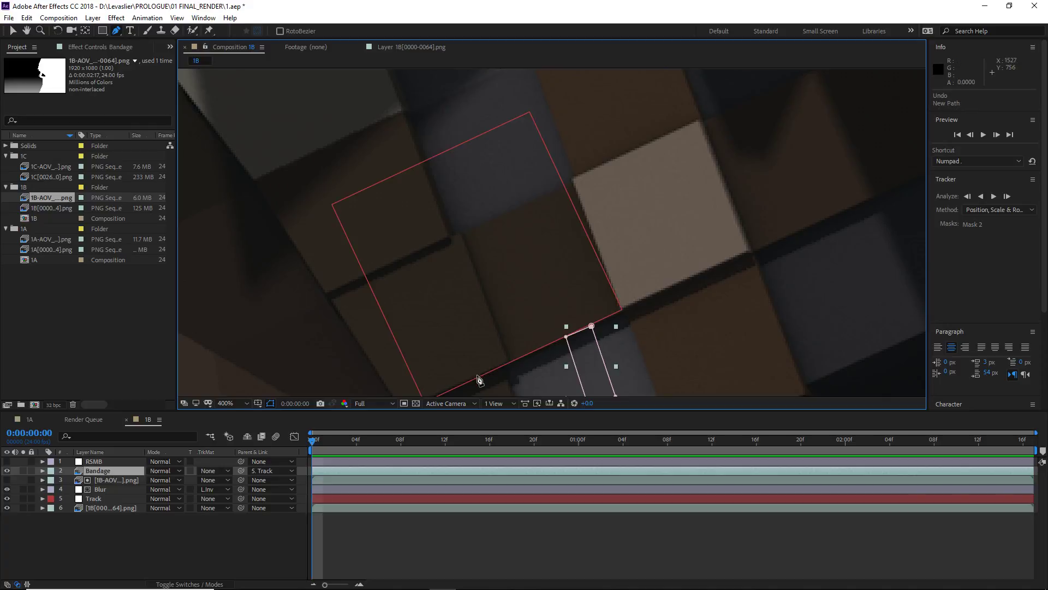
click(469, 380)
click(623, 310)
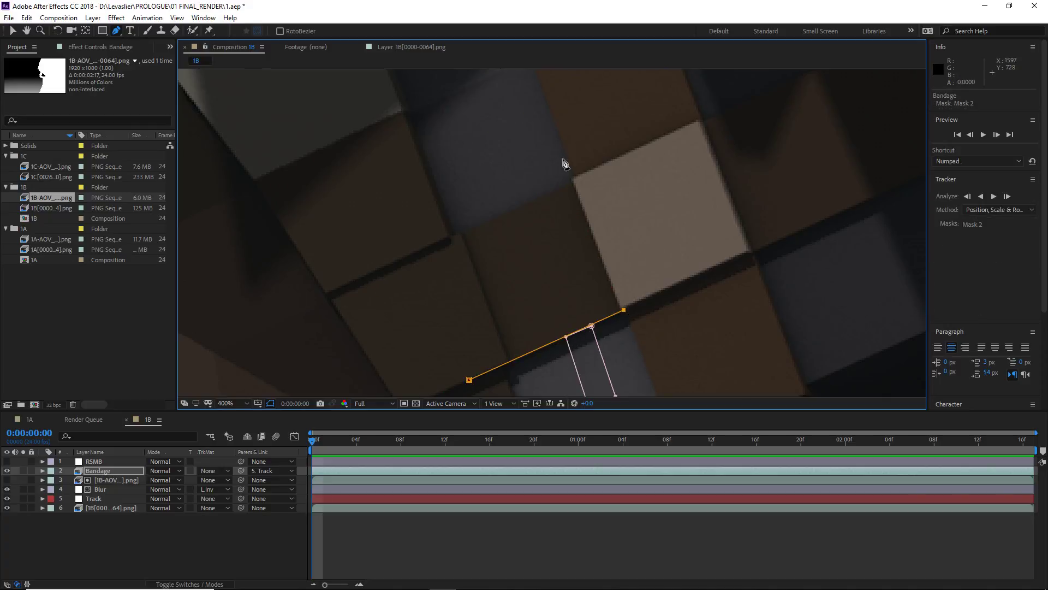
click(554, 130)
click(395, 195)
click(469, 379)
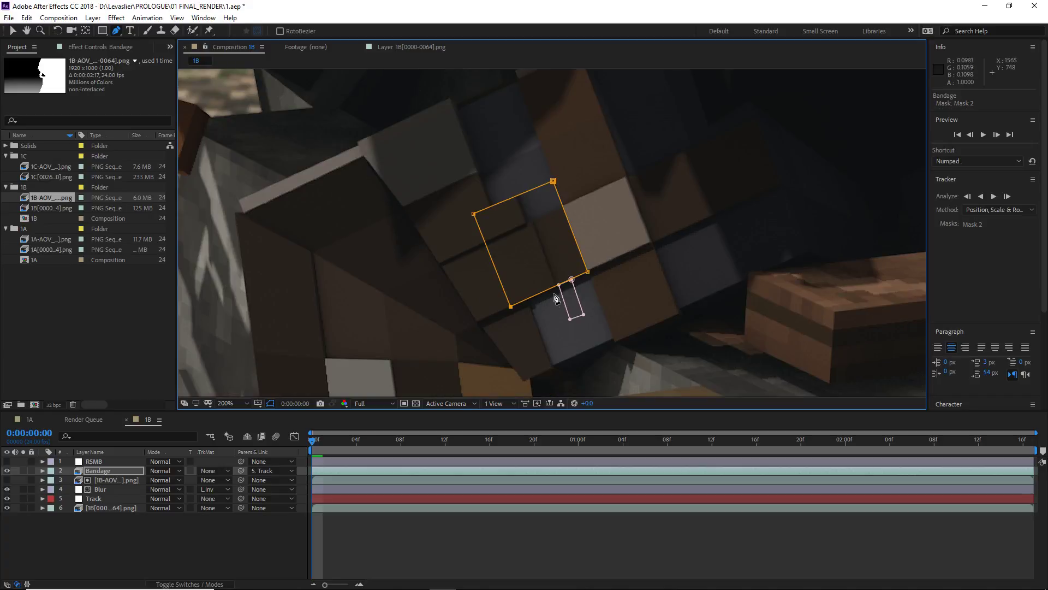
Set the Mask Feather of the Bandage layer's Mask 2 to 20 pixels.
click(94, 473)
key(f)
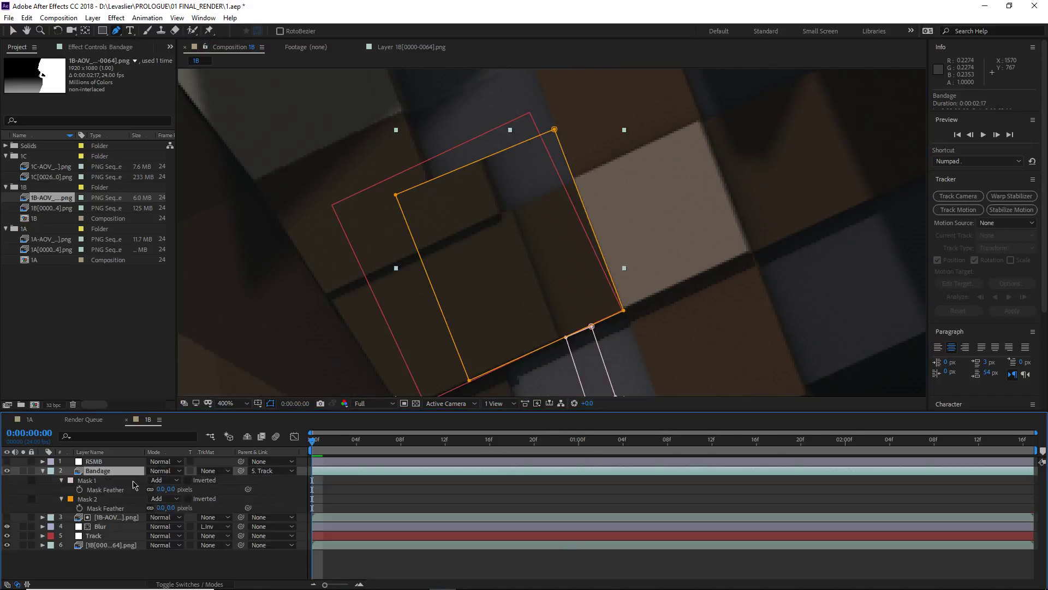
text(20)
key(Return)
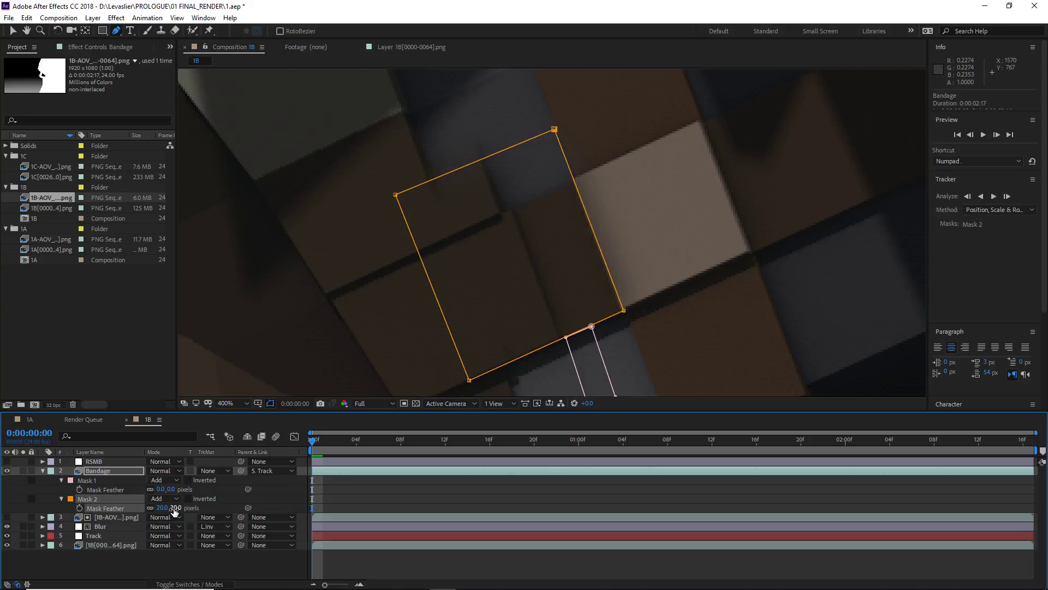
Set Mask 2's feather to 0 pixels and delete Mask 2 from the Bandage layer.
click(353, 490)
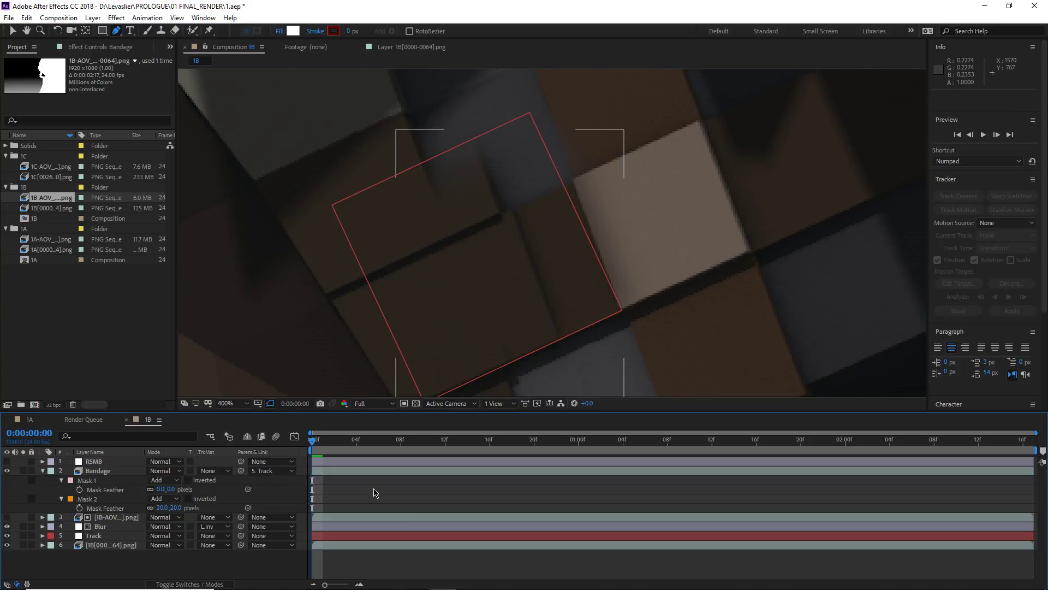
text(0)
key(Return)
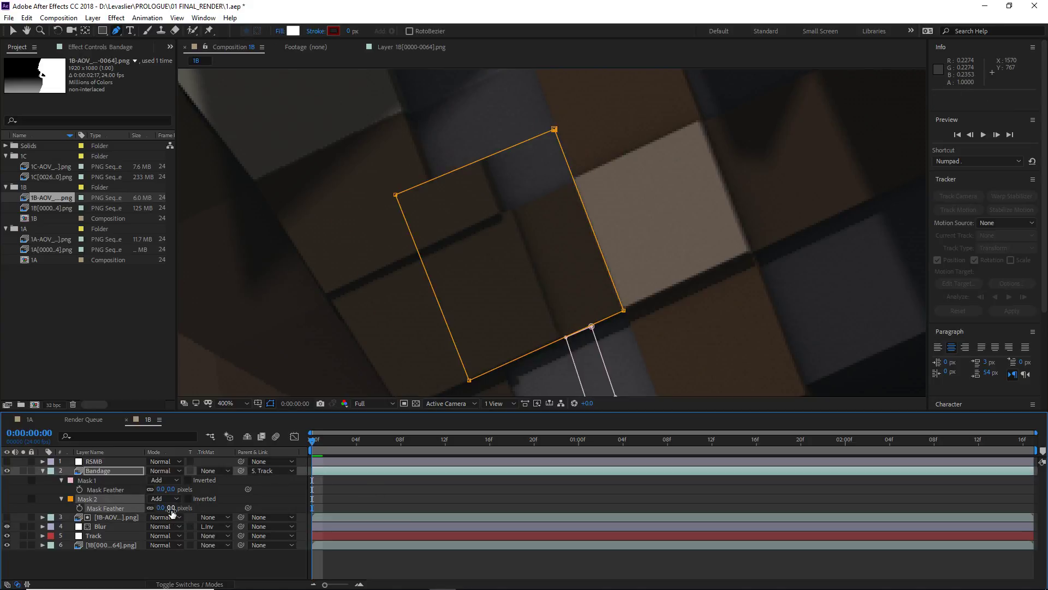
click(267, 498)
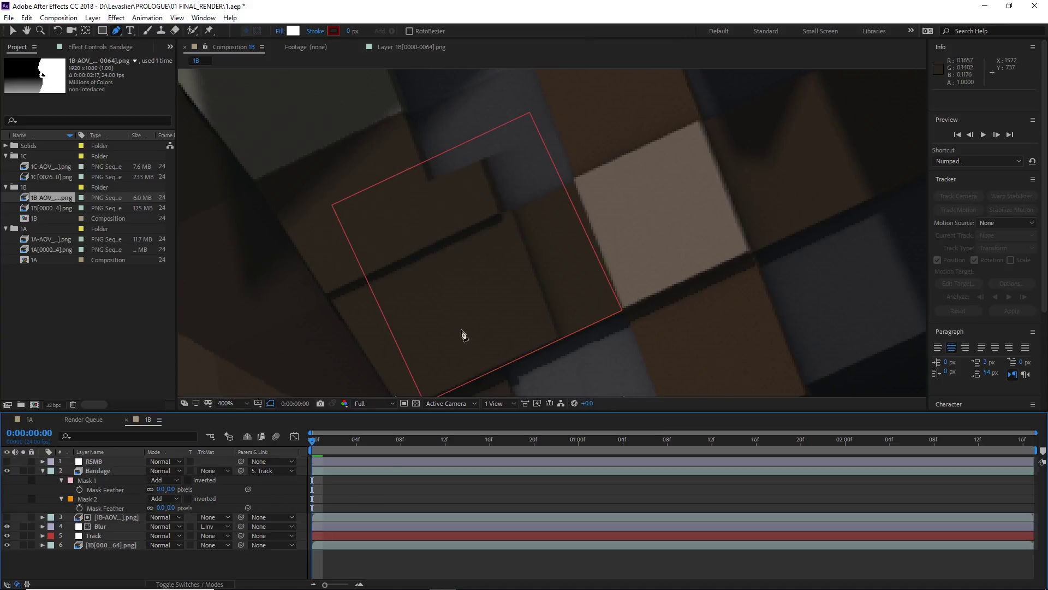
scroll(461, 335, down, 2)
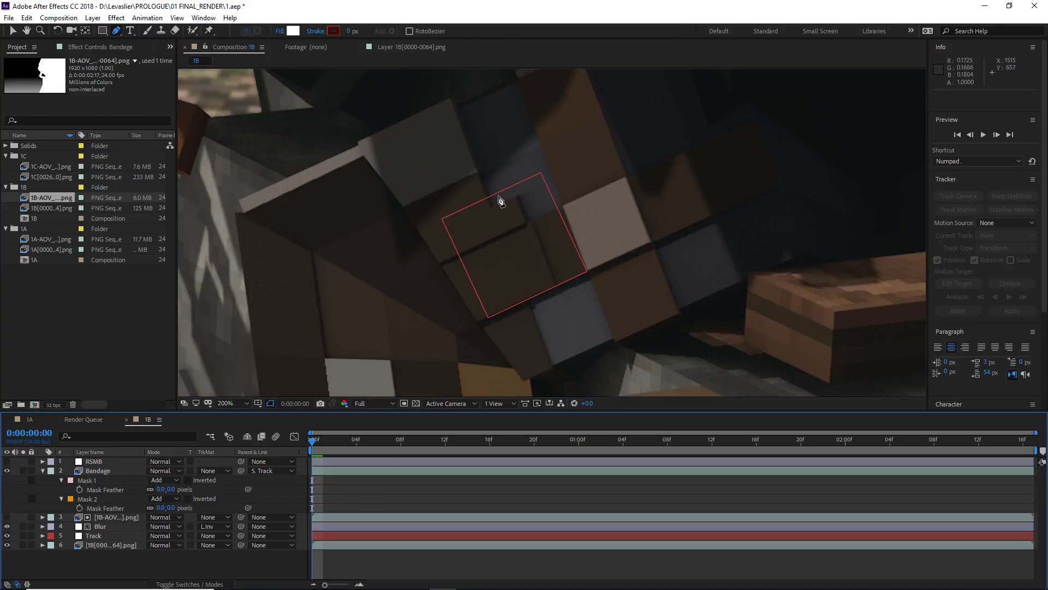
click(87, 499)
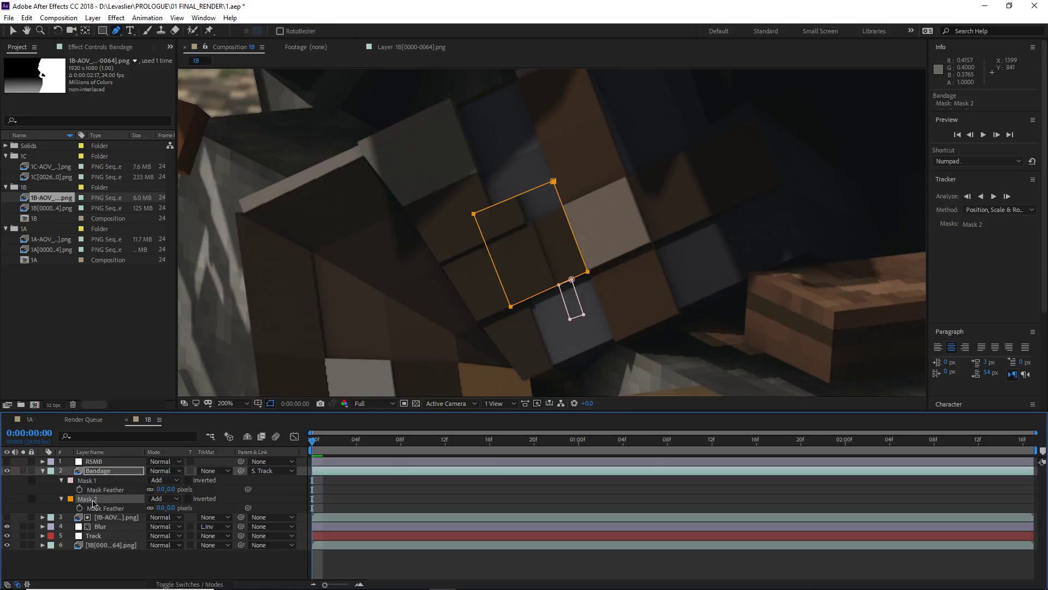
key(Delete)
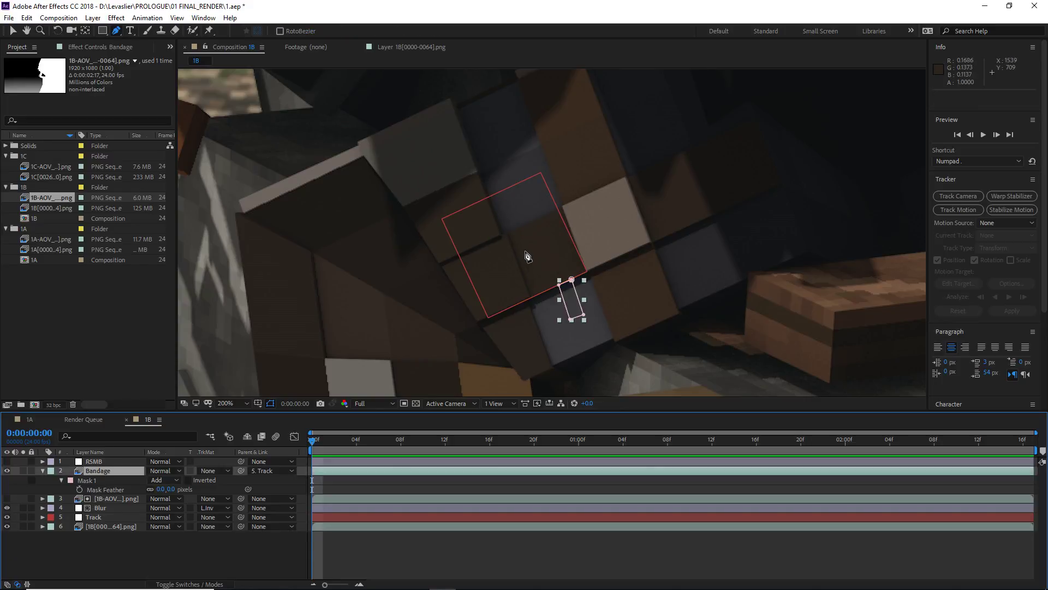
Draw a closed four-point Pen mask on the Bandage layer around the dark brown square beside the beige one.
scroll(526, 254, up, 2)
scroll(562, 321, down, 1)
middle_drag(563, 322, 494, 257)
key(g)
click(441, 207)
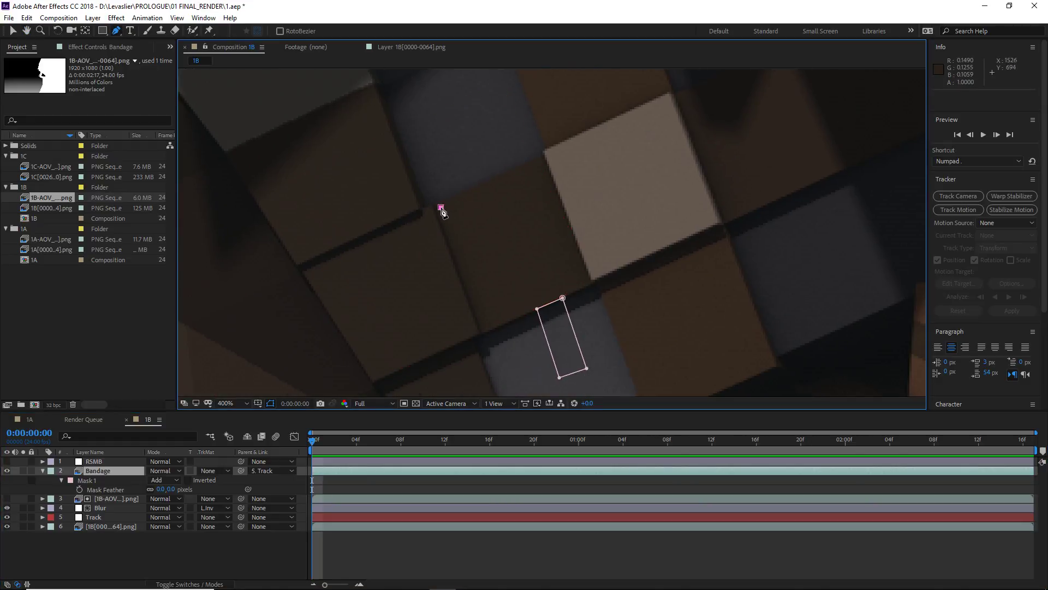
click(543, 154)
click(591, 282)
click(482, 332)
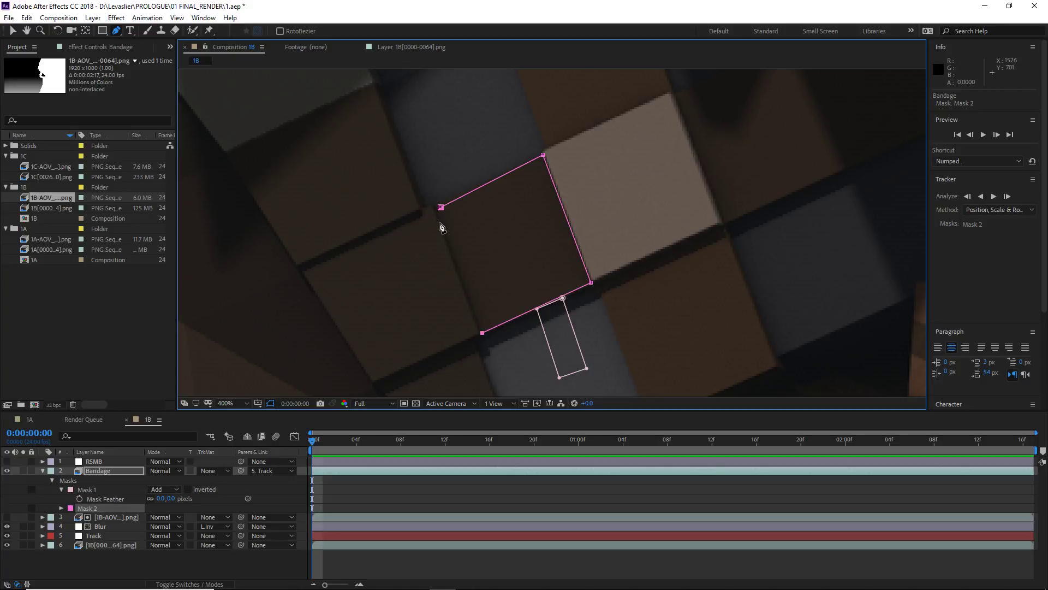
click(441, 206)
Move Mask 2's upper-left vertex onto the corner of the dark brown square.
key(period)
key(period)
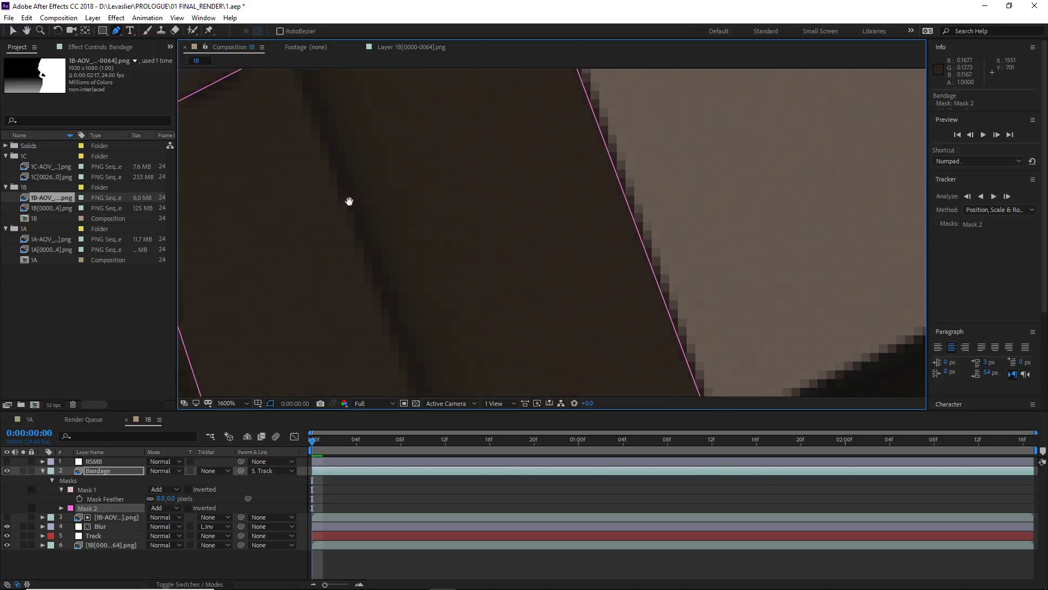
drag(330, 197, 675, 306)
key(v)
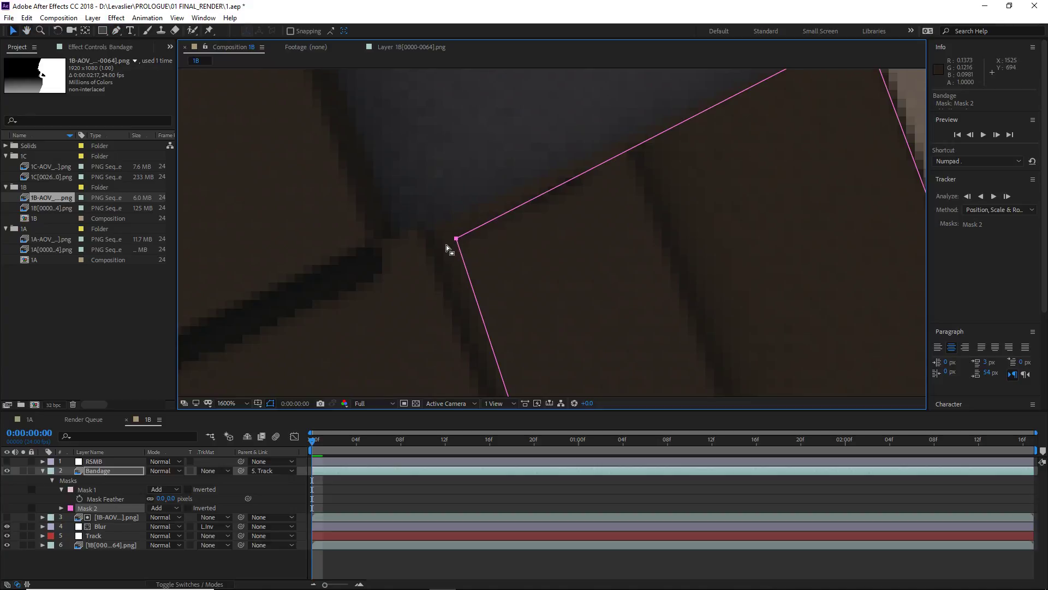
click(457, 240)
drag(457, 240, 433, 234)
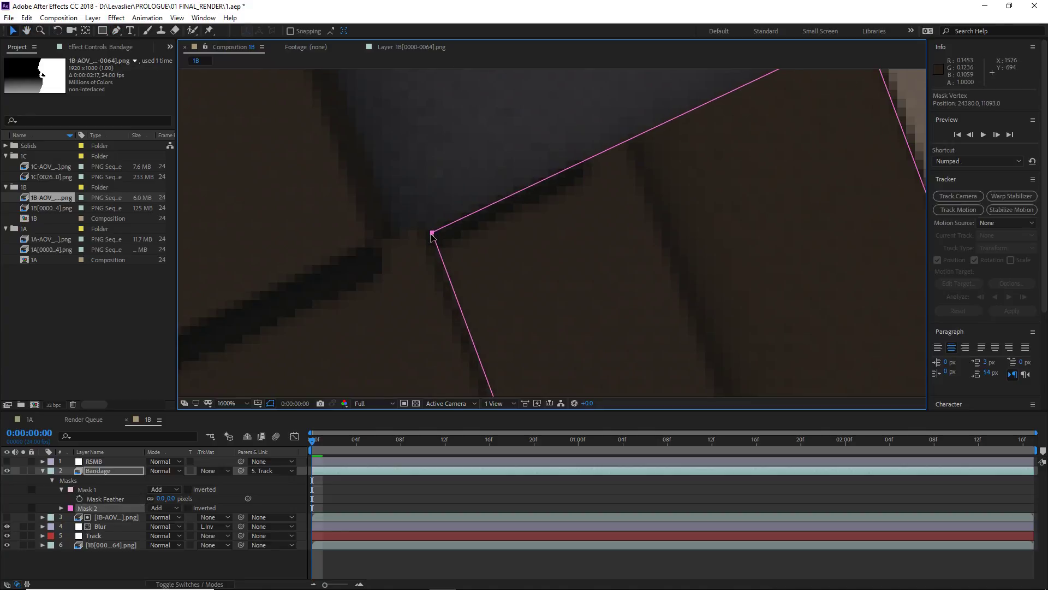
scroll(450, 251, down, 3)
scroll(498, 262, up, 1)
middle_drag(591, 267, 550, 225)
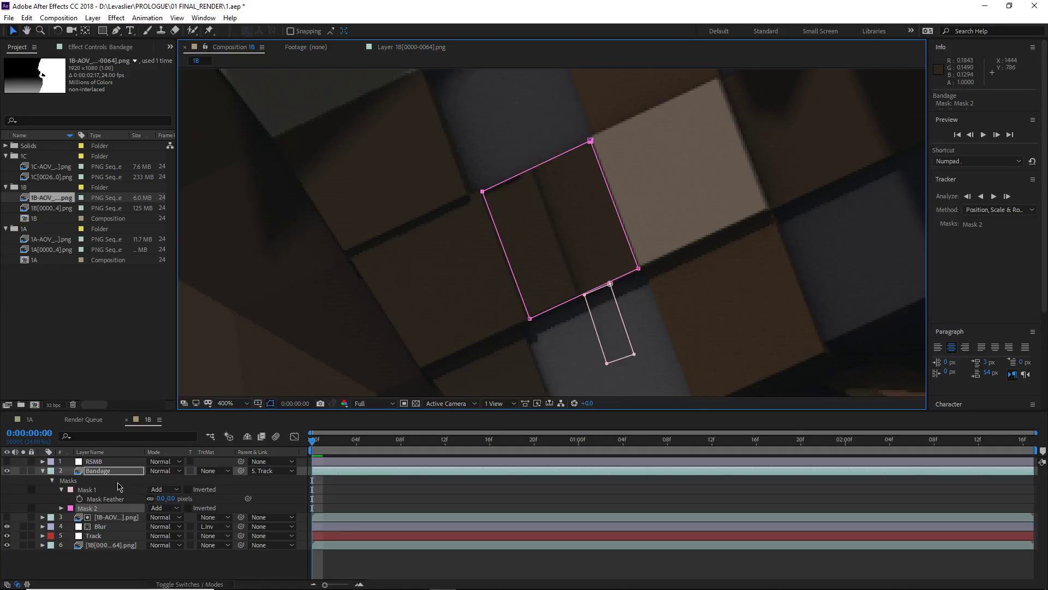
Delete Mask 2 from the Bandage layer.
click(97, 509)
key(Delete)
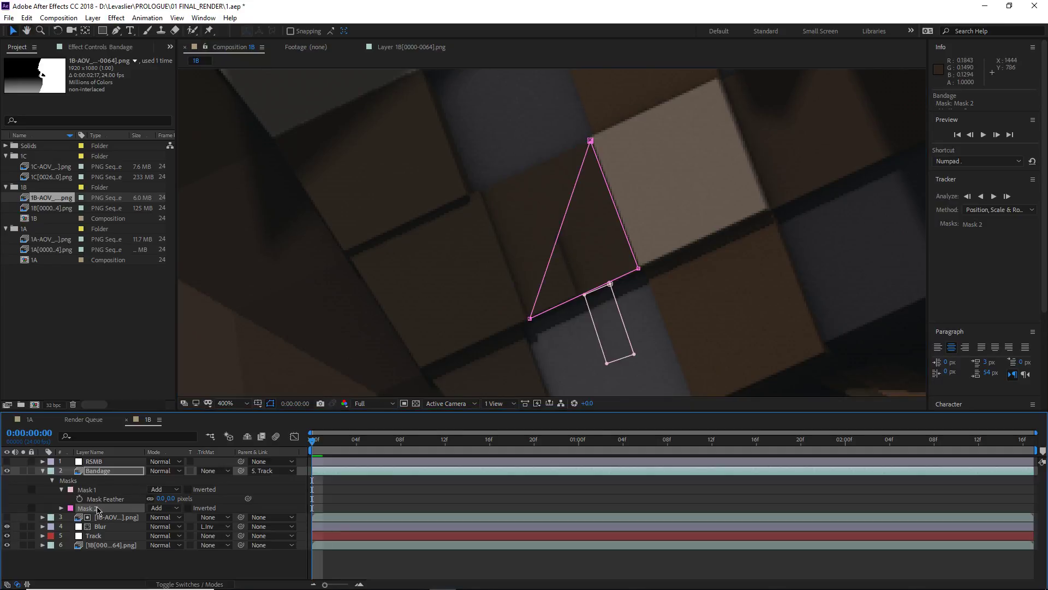
key(Delete)
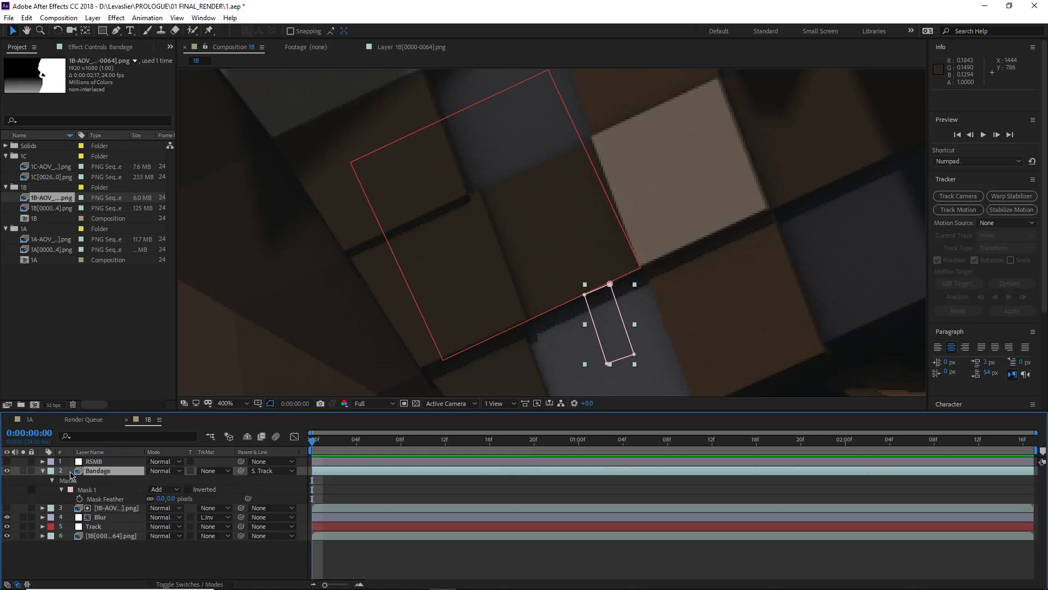
Duplicate the base 1B image-sequence layer, place the copy directly above Bandage, and rename it Bandage2.
click(94, 536)
drag(93, 537, 99, 470)
key(Return)
text(Bandage2)
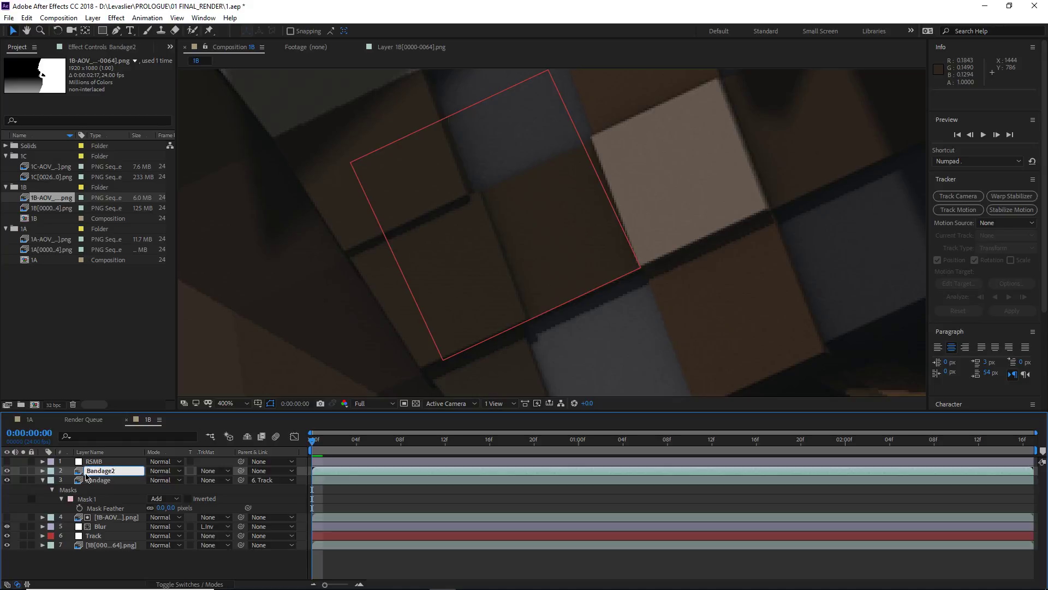
key(Return)
Apply Freeze Frame to Bandage2 at 0:00:00:00, duplicate the frozen layer, and hide the copy.
right_click(87, 475)
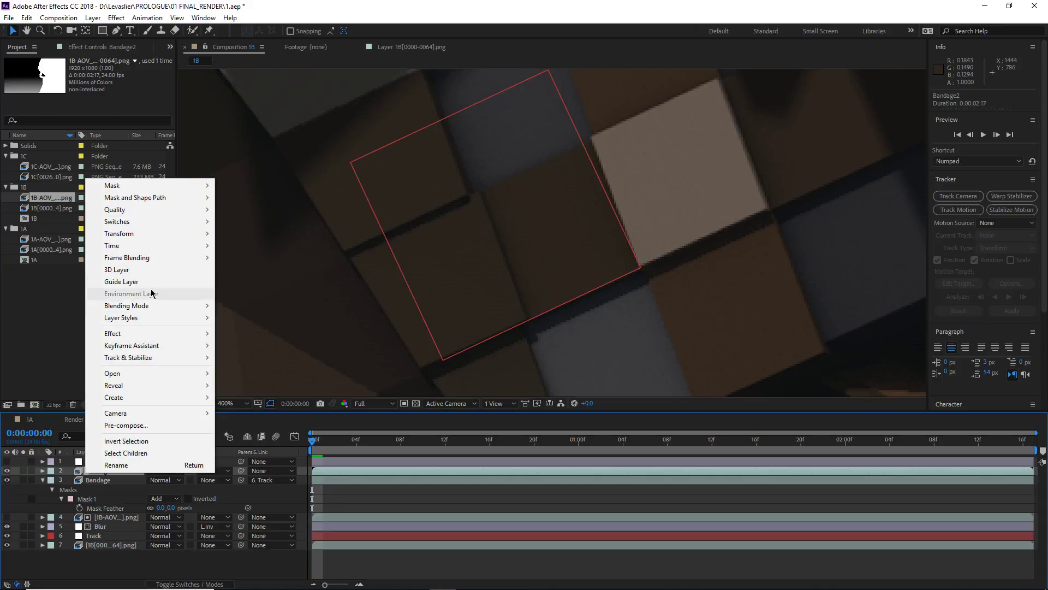
mouse_move(124, 247)
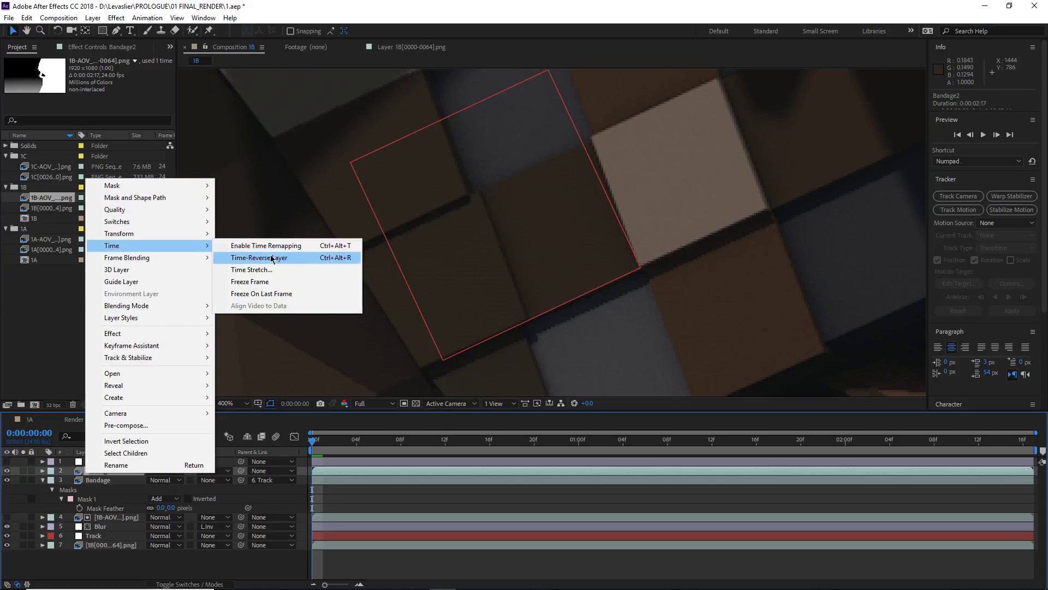
click(251, 281)
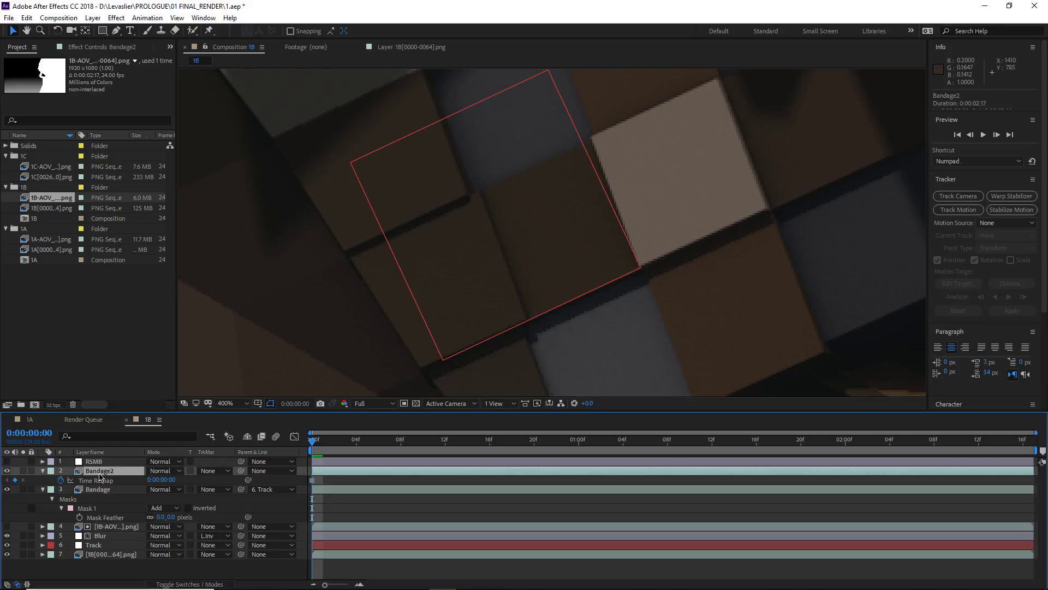
key(ctrl+d)
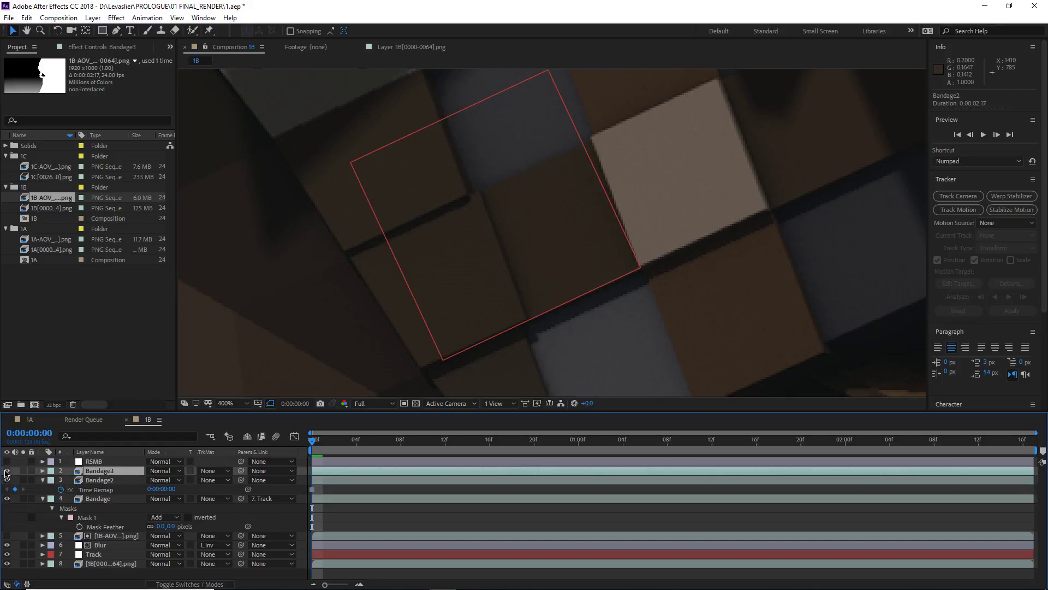
Draw a closed four-point Pen mask on Bandage2 around the dark brown square beside the beige one.
click(103, 481)
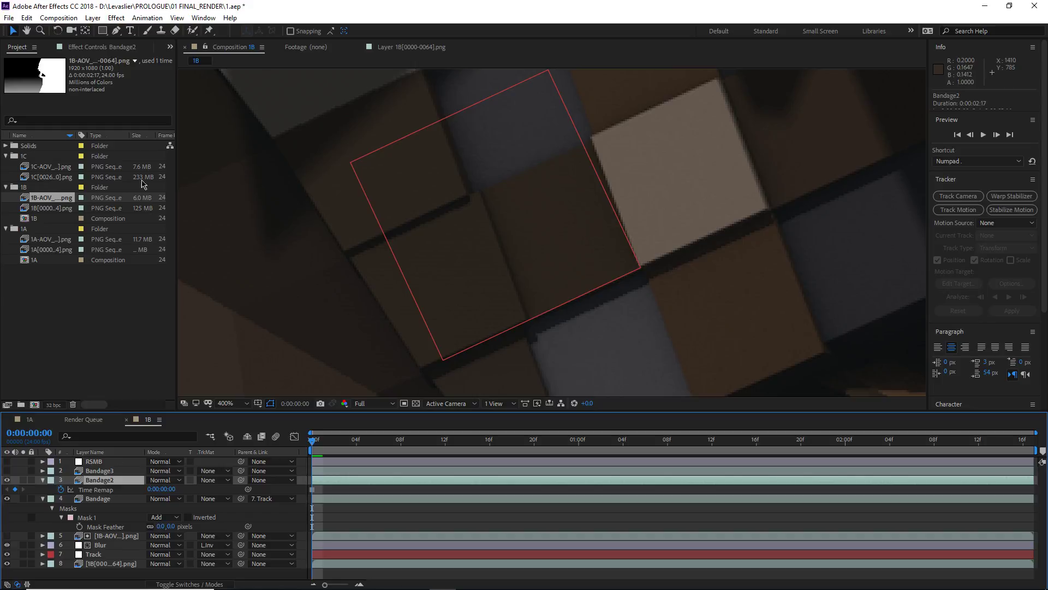
click(117, 31)
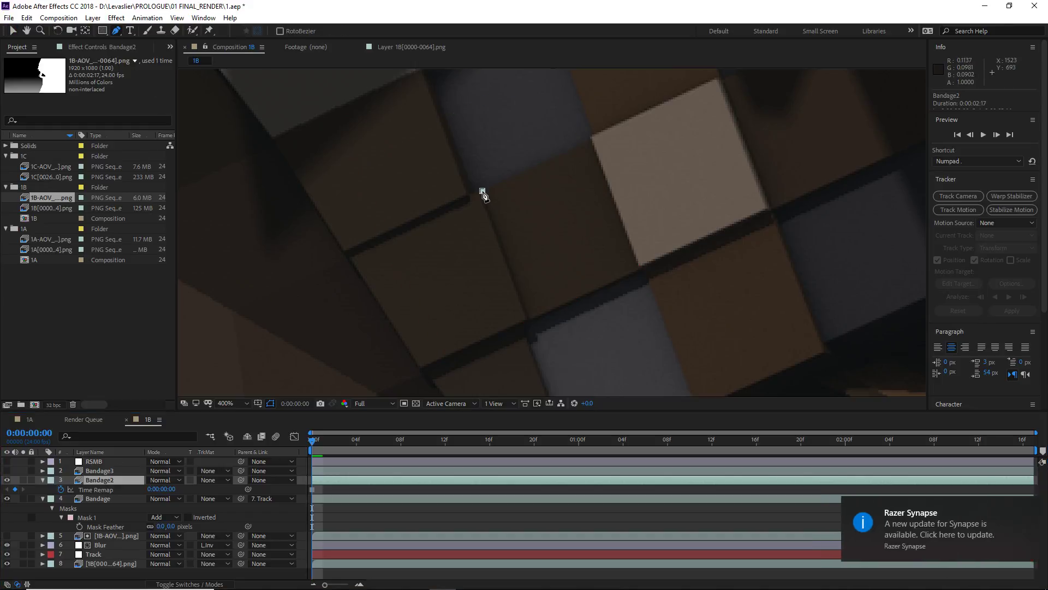
click(482, 191)
click(591, 142)
click(636, 270)
click(530, 318)
click(483, 191)
click(1028, 507)
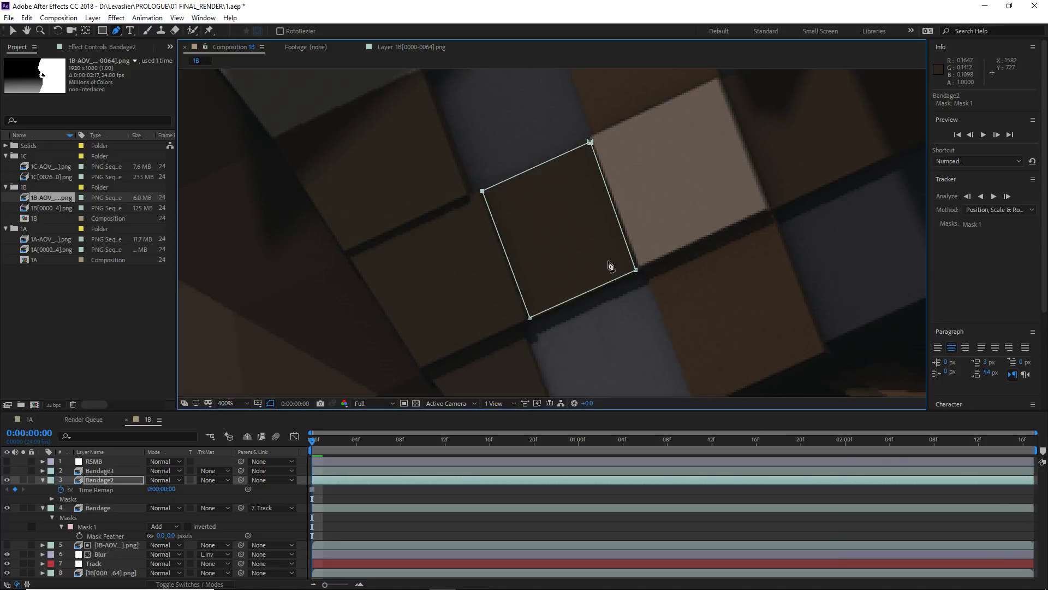
Move the lower-right and upper-right vertices of Bandage2's mask onto the edge of the beige square.
key(period)
key(v)
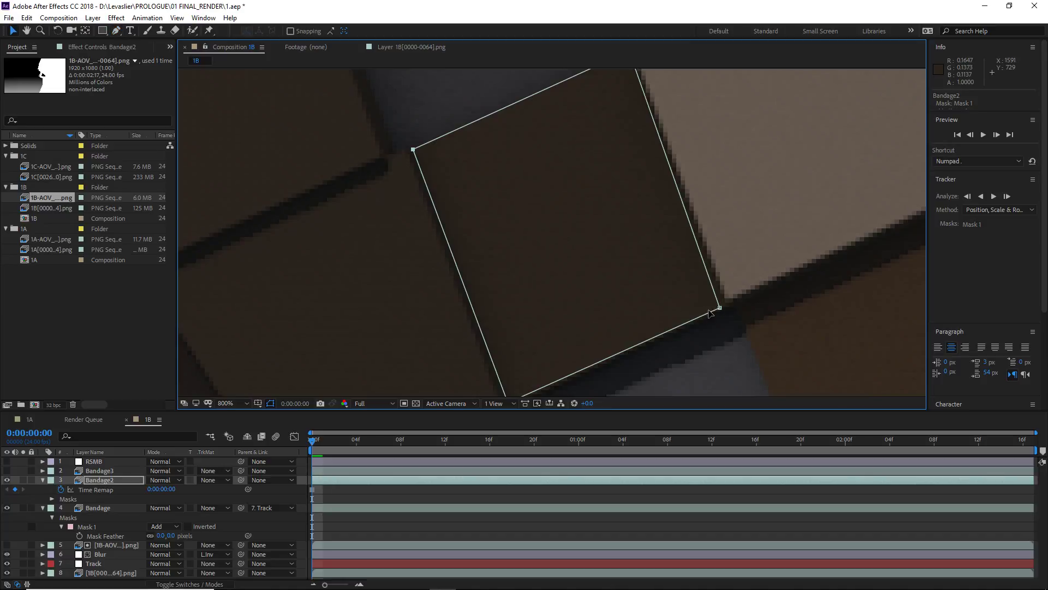
drag(720, 309, 726, 304)
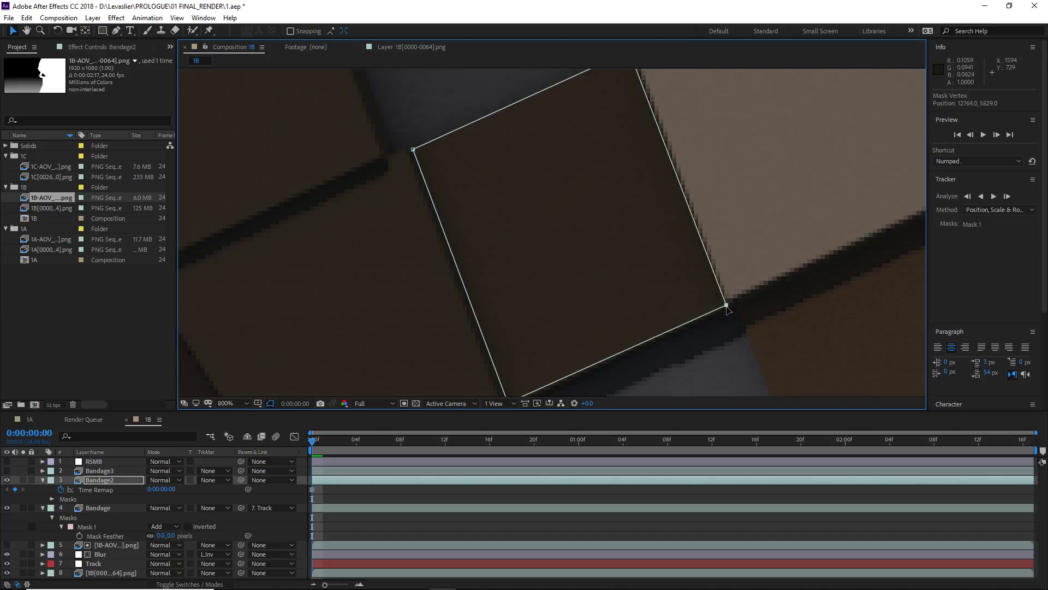
middle_drag(624, 180, 634, 263)
drag(639, 139, 643, 140)
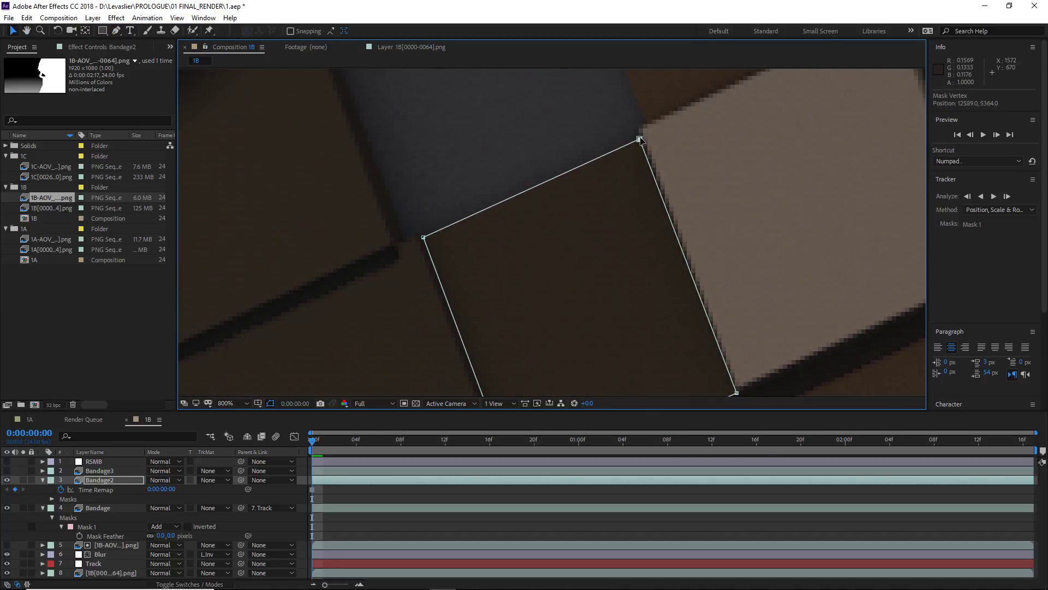
scroll(529, 282, down, 2)
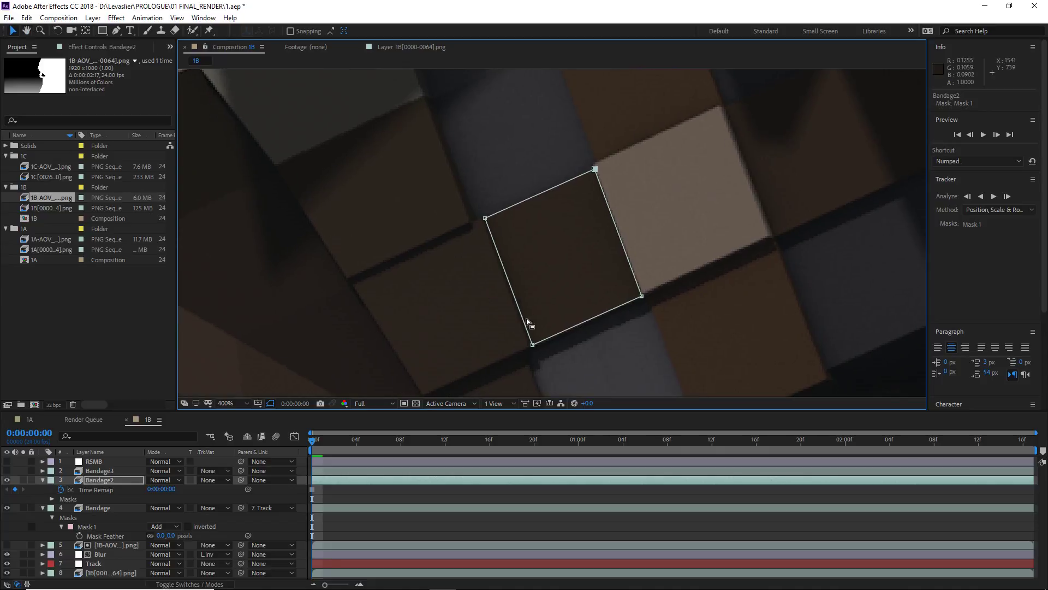
scroll(535, 315, up, 2)
Collapse the properties of Bandage2 and Bandage, and parent Bandage2 to the Track layer.
mouse_move(315, 443)
mouse_down()
mouse_move(402, 447)
mouse_move(297, 451)
mouse_up()
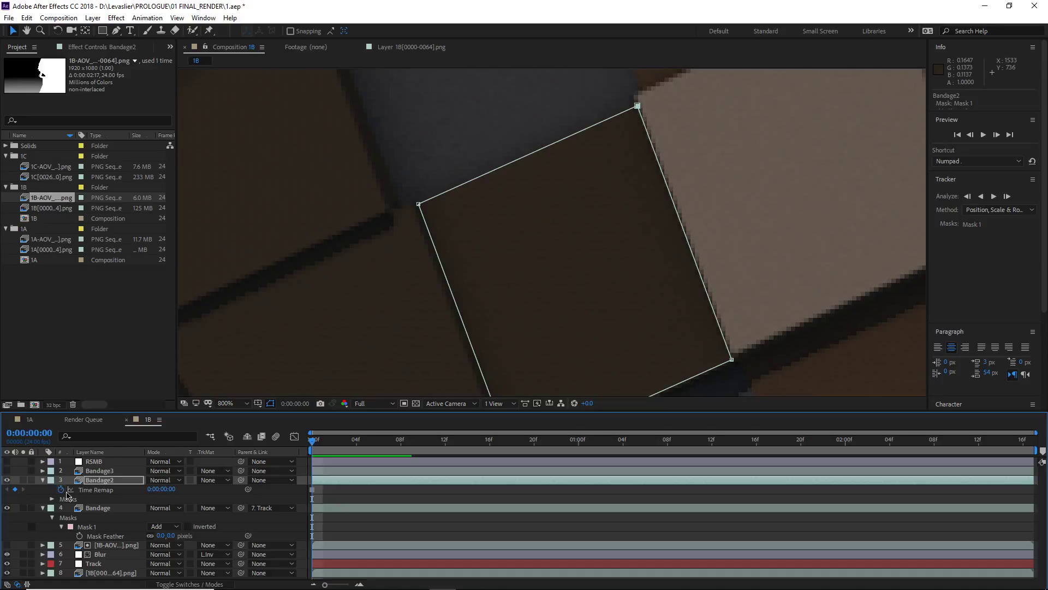
click(43, 480)
click(43, 490)
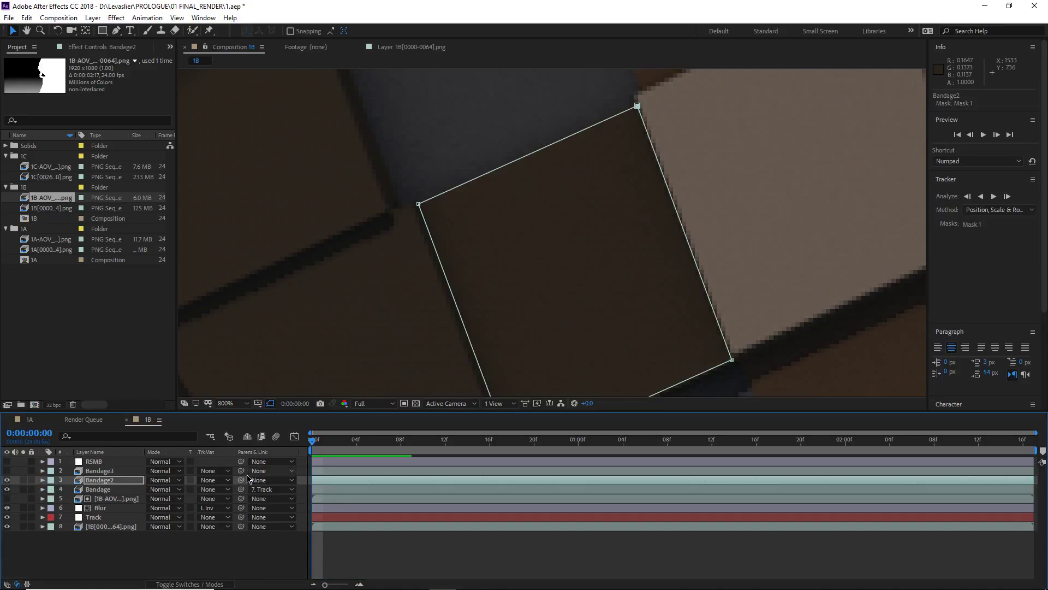
drag(172, 493, 97, 517)
click(449, 548)
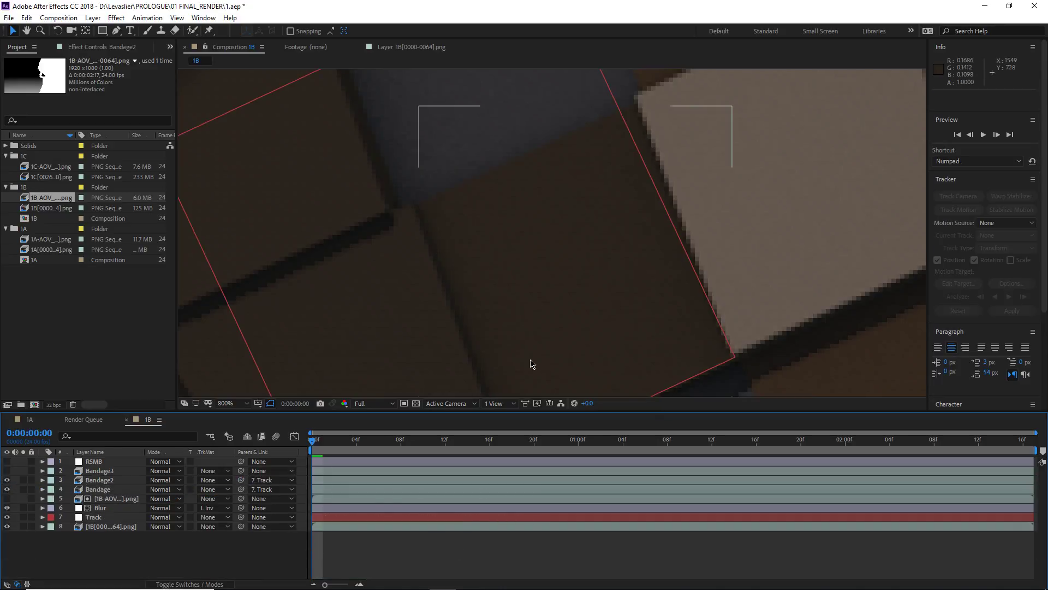
Play and scrub through the shot to check how the Bandage2 patch follows the cloth.
scroll(558, 317, down, 1)
middle_drag(556, 314, 521, 321)
click(357, 551)
key(space)
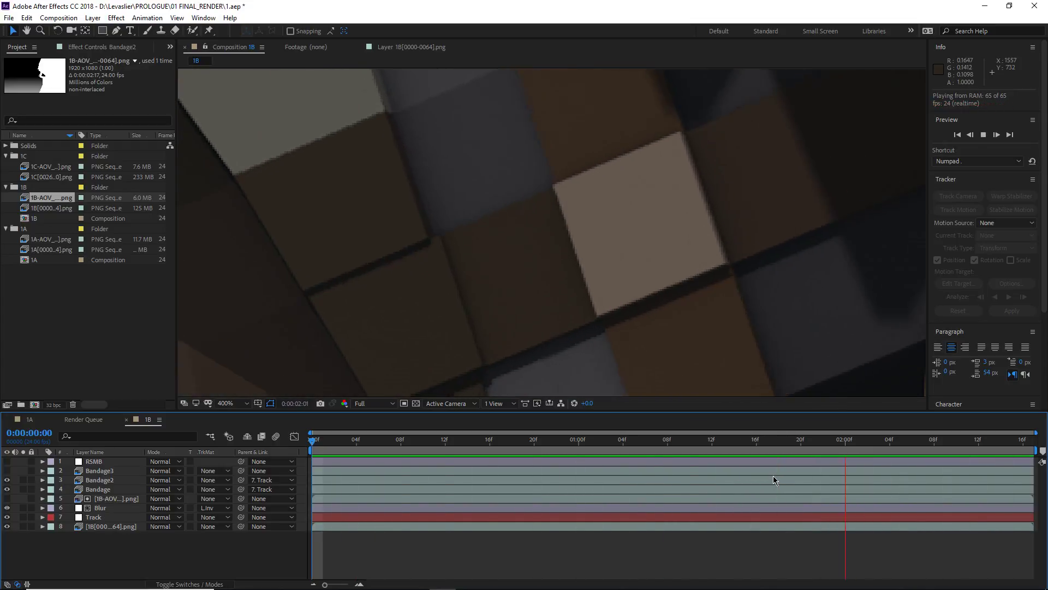
key(space)
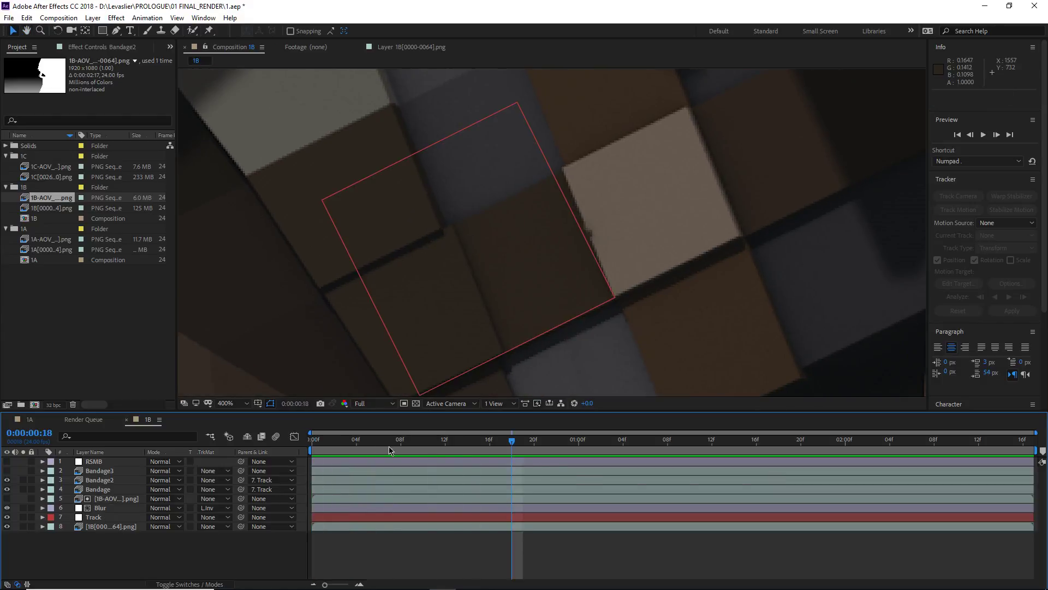
key(Home)
key(space)
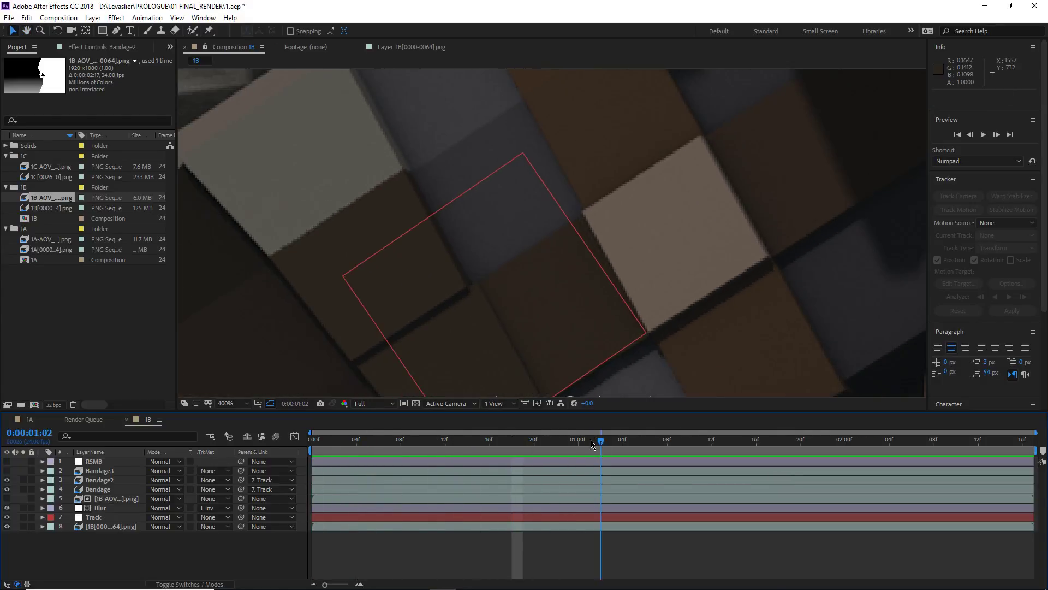
key(space)
scroll(653, 159, up, 1)
scroll(654, 164, down, 1)
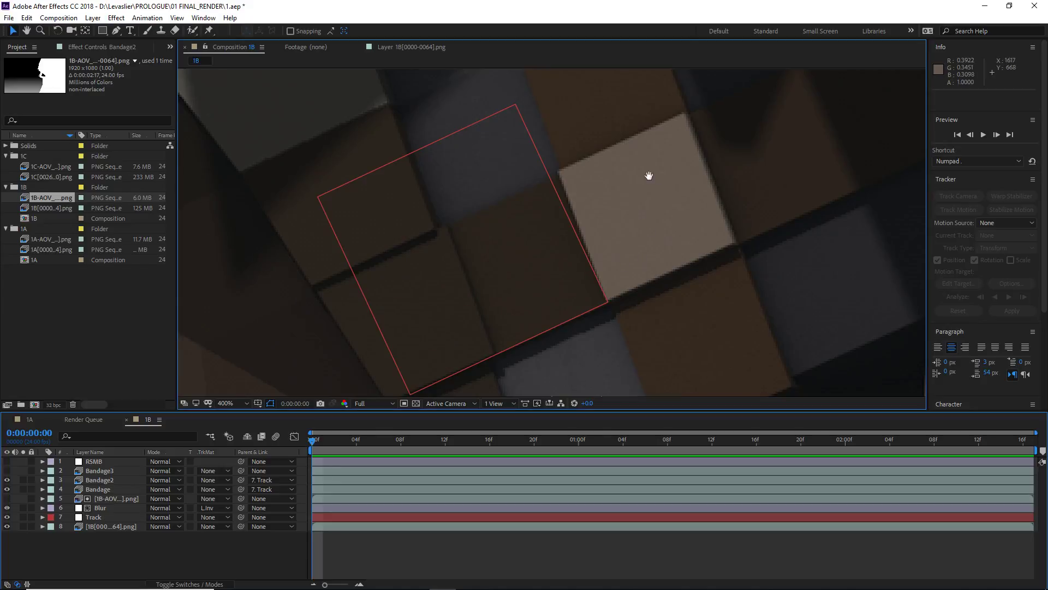
Duplicate the hidden Bandage3 layer and make Bandage3 visible, keeping the new copy hidden.
middle_drag(648, 210, 599, 234)
click(100, 472)
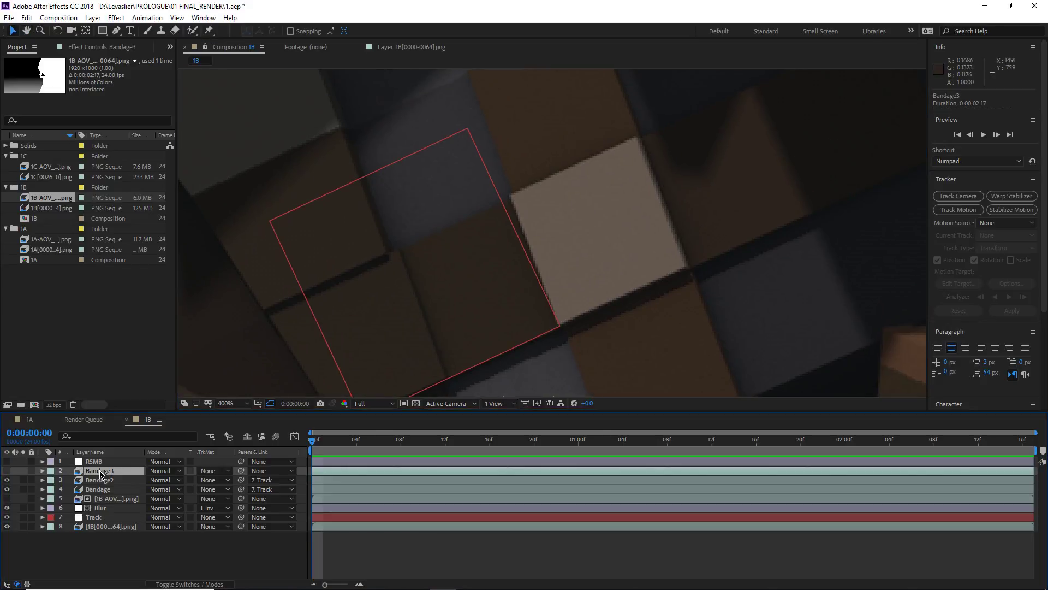
key(ctrl+d)
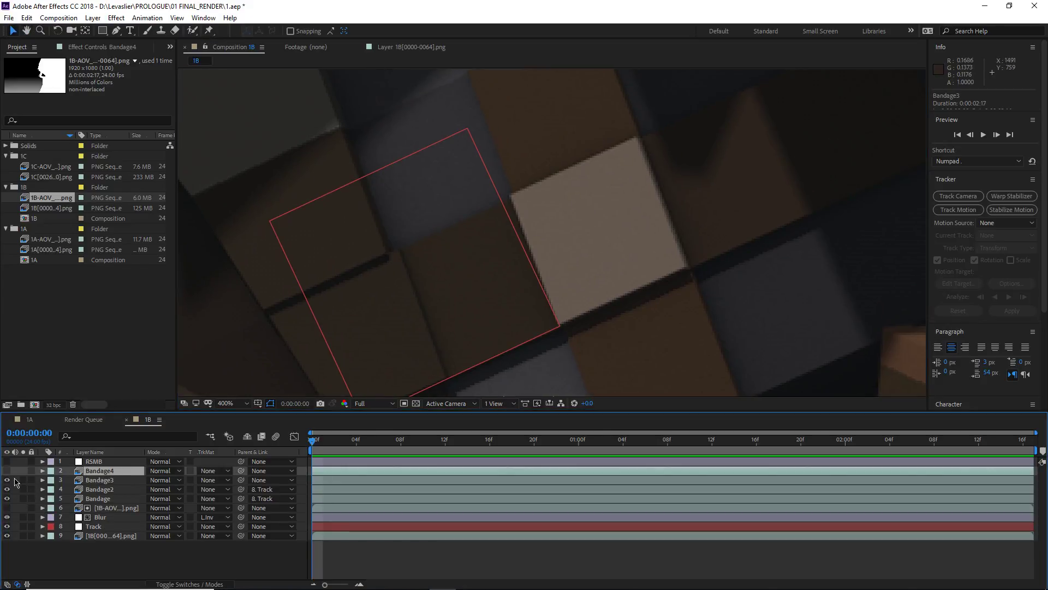
Draw a closed four-point Pen mask on Bandage3 around the beige square.
click(93, 481)
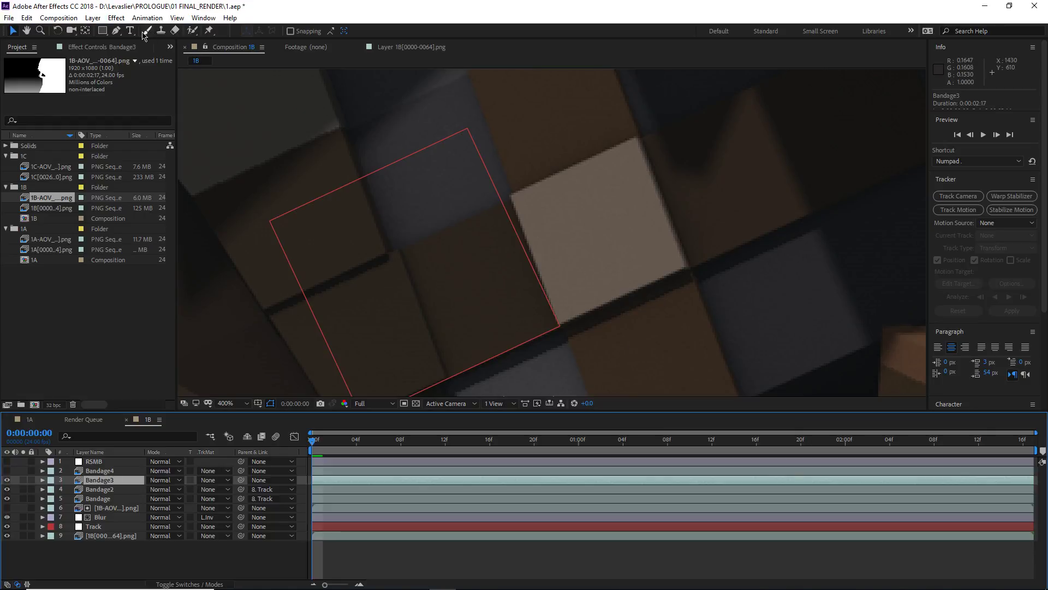
click(117, 31)
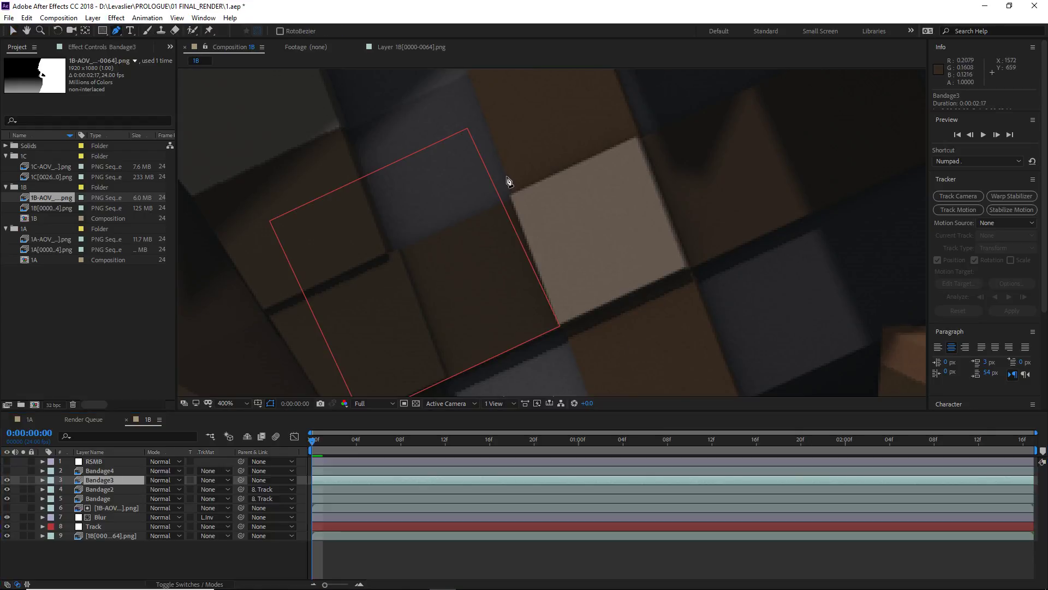
click(511, 197)
click(559, 323)
click(685, 264)
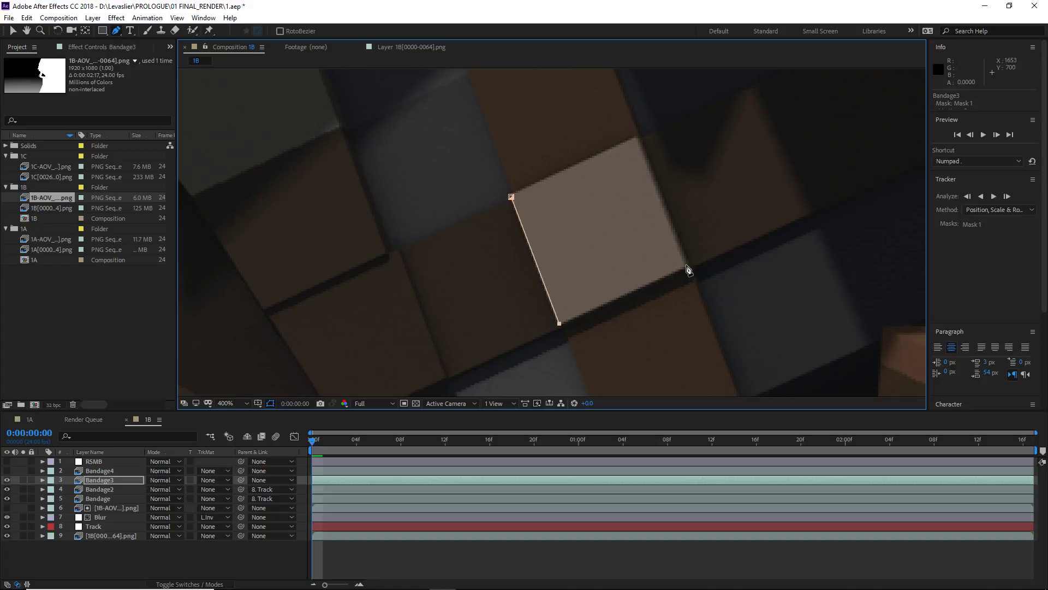
click(635, 138)
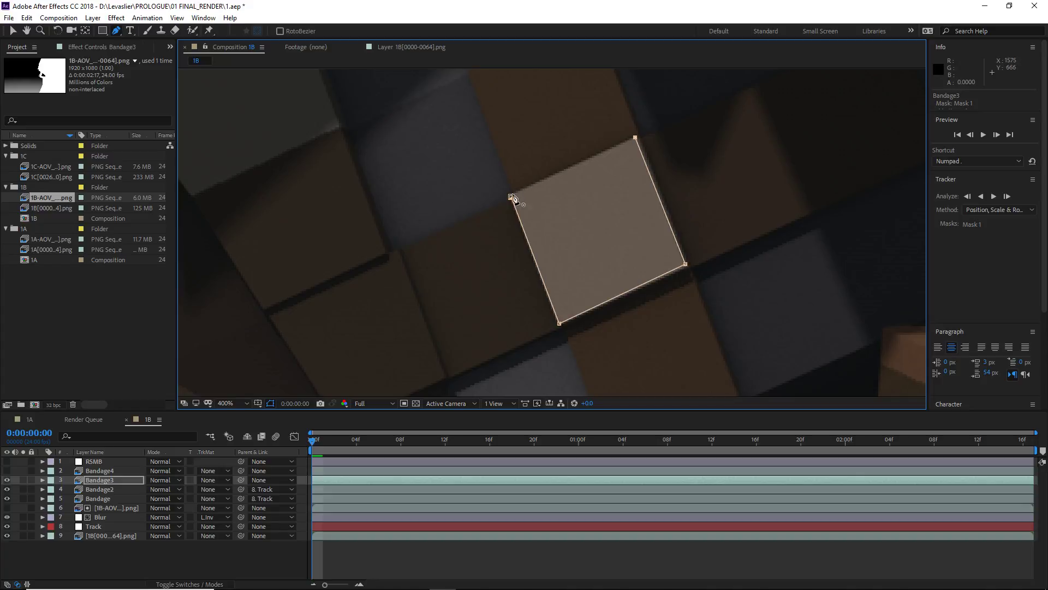
click(511, 197)
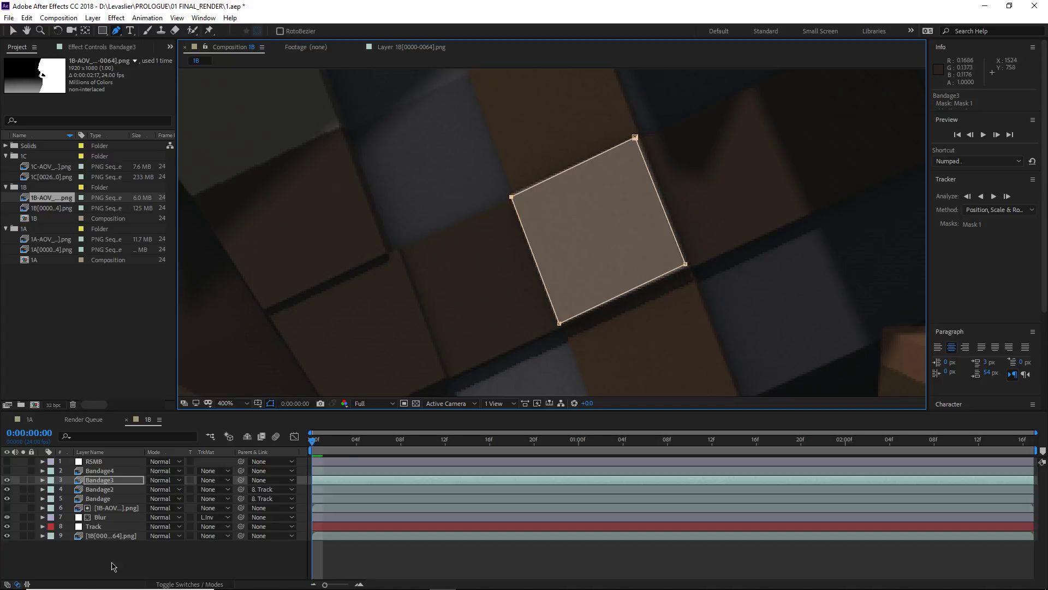
Parent Bandage3 to the Track layer and preview the shot, returning to the first frame.
drag(241, 480, 96, 526)
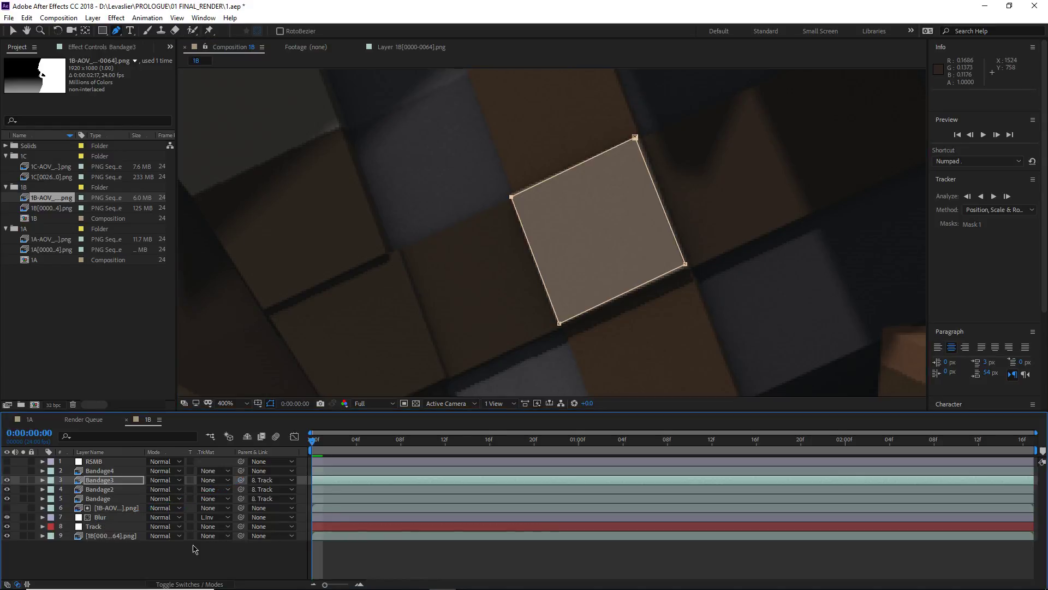
click(208, 563)
key(space)
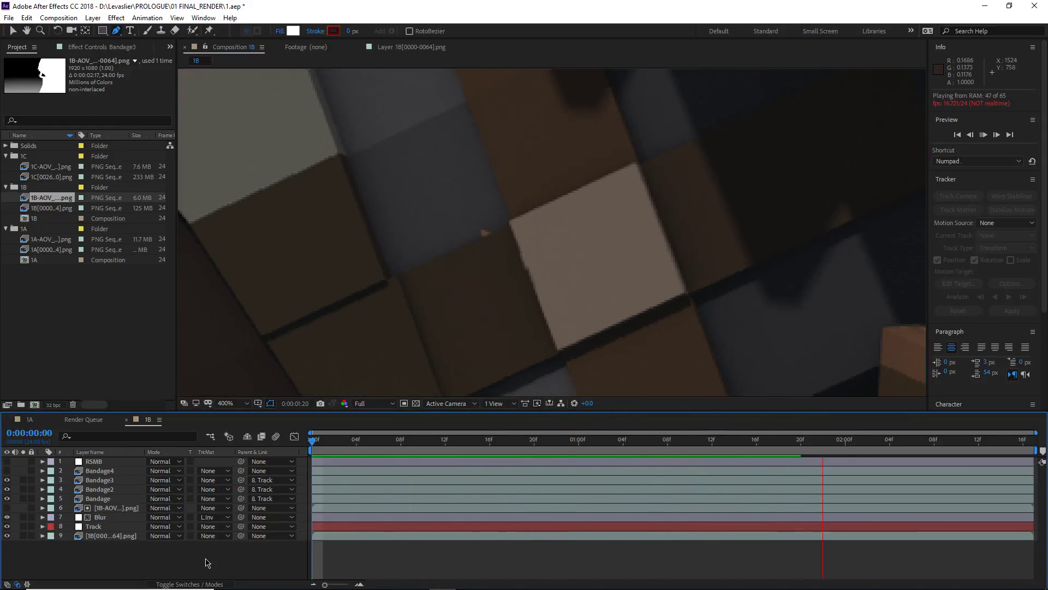
key(space)
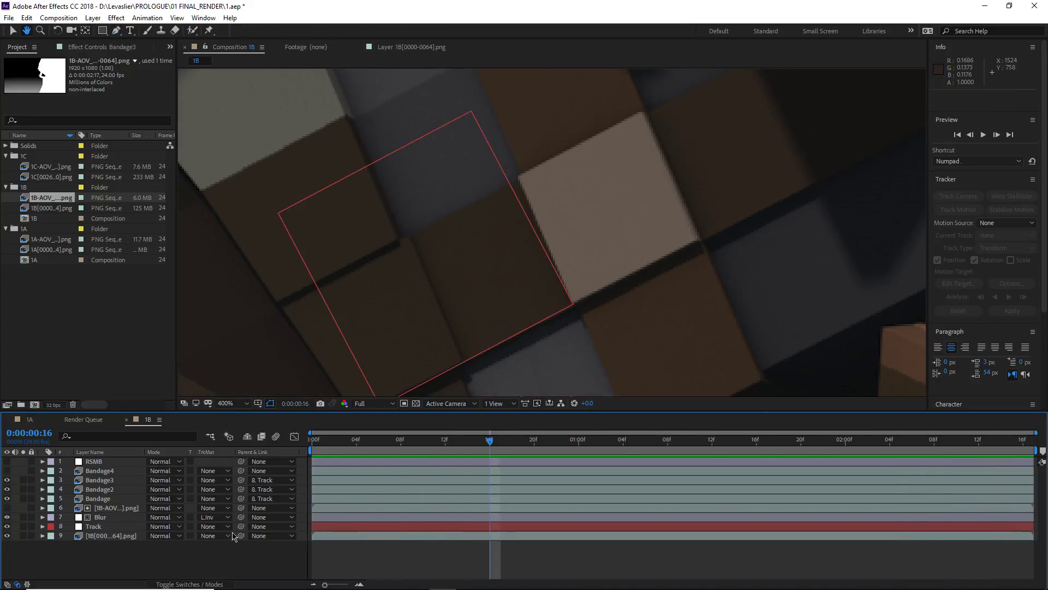
drag(339, 439, 309, 440)
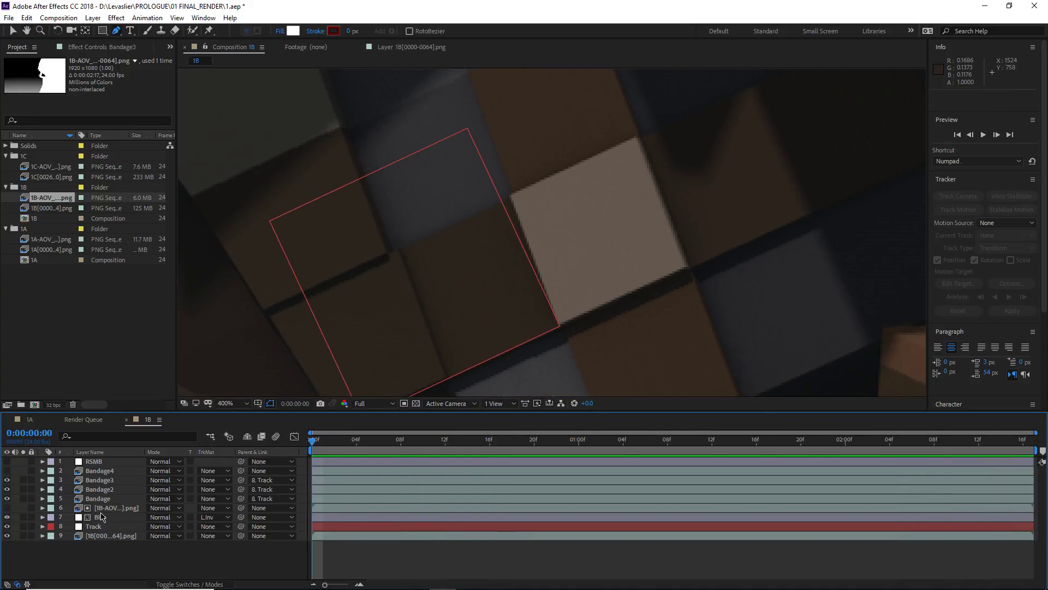
Narrow Bandage3's mask by moving its right edge inward so it covers only the left part of the beige square.
click(102, 516)
click(104, 471)
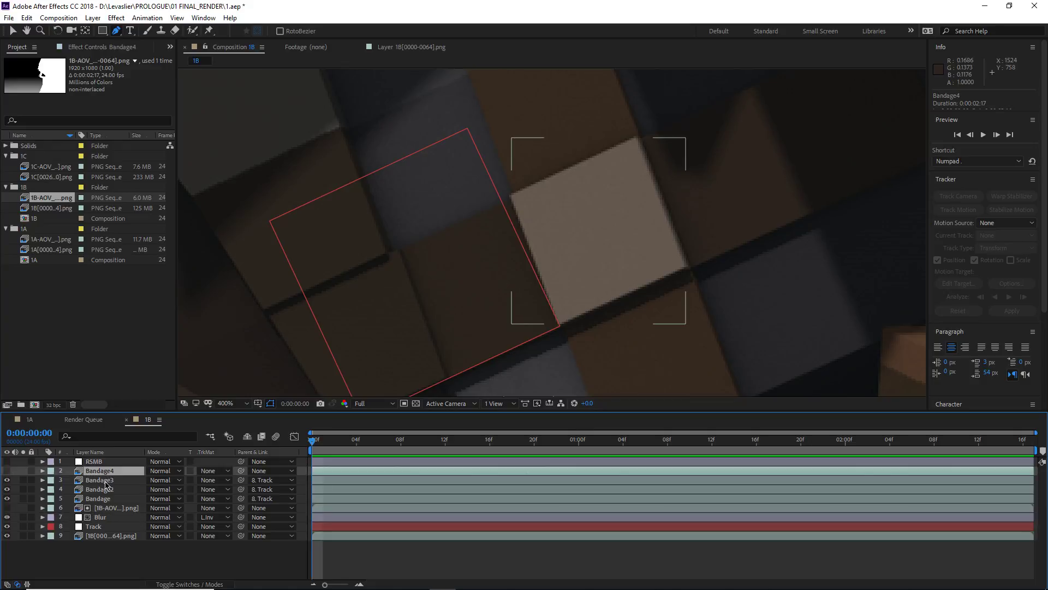
click(103, 480)
key(v)
drag(662, 212, 585, 244)
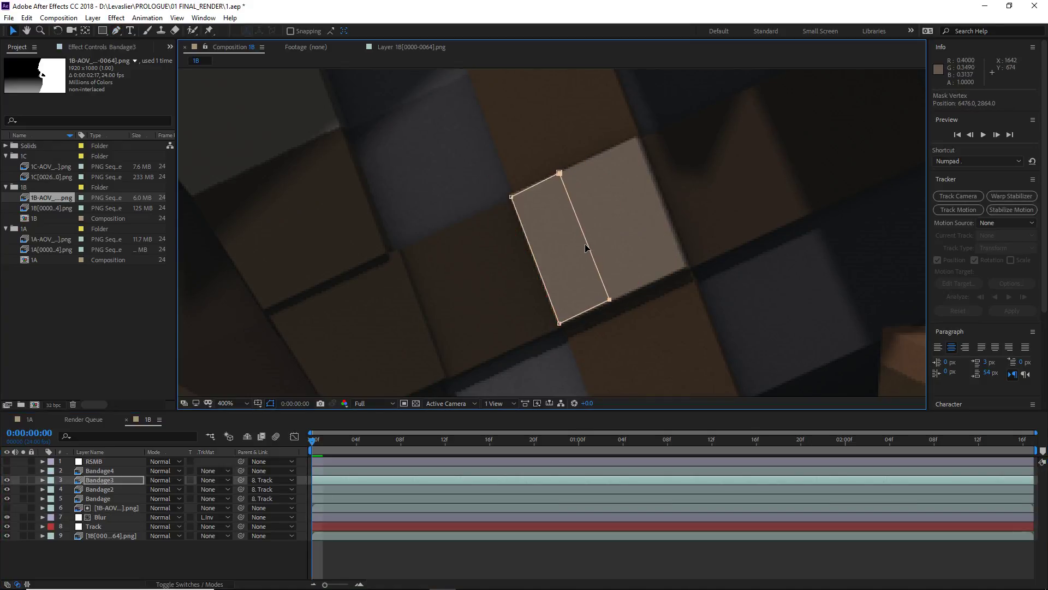
click(383, 560)
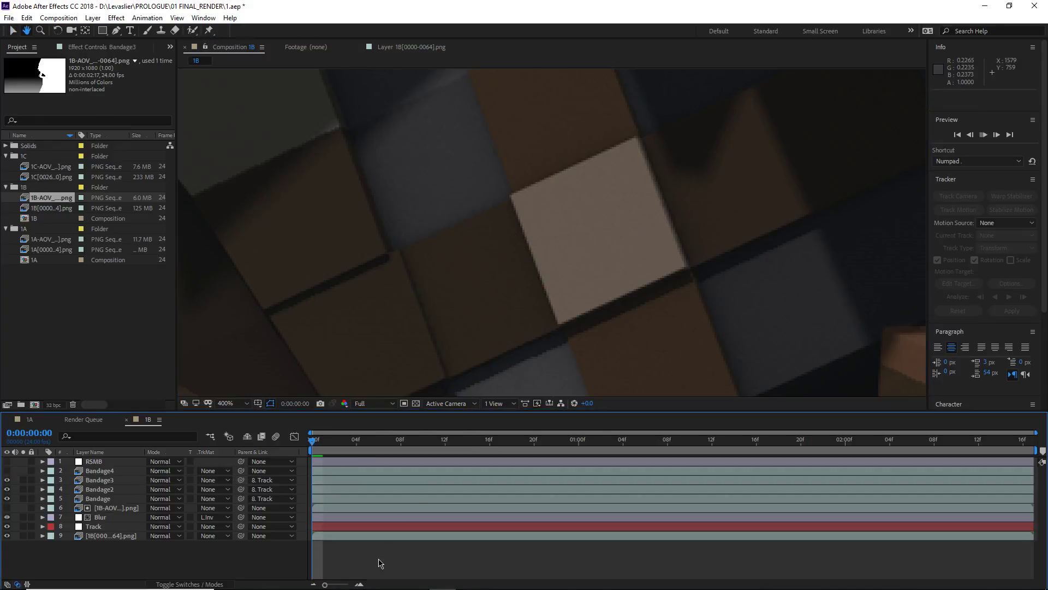
Preview to 0:00:01:04 and adjust the upper corner of Bandage3's mask to fit the beige square's upper edge.
key(space)
key(space)
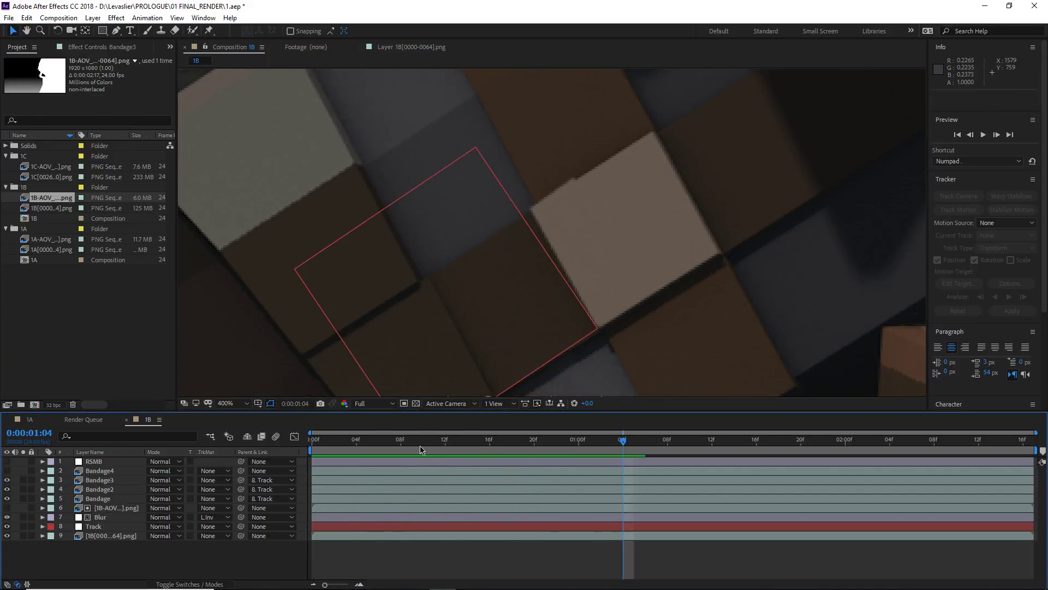
click(562, 205)
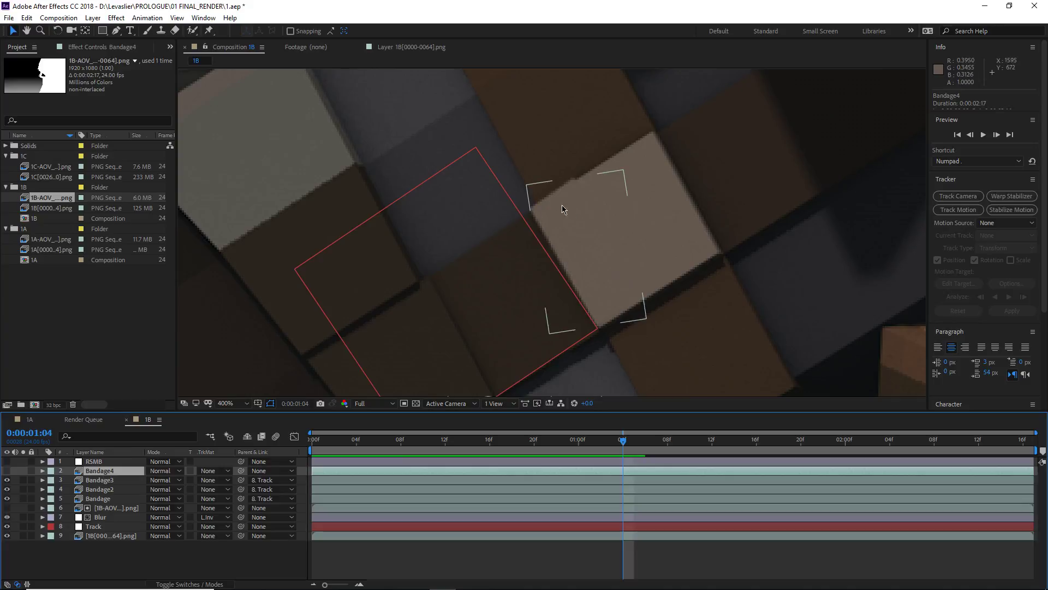
click(573, 178)
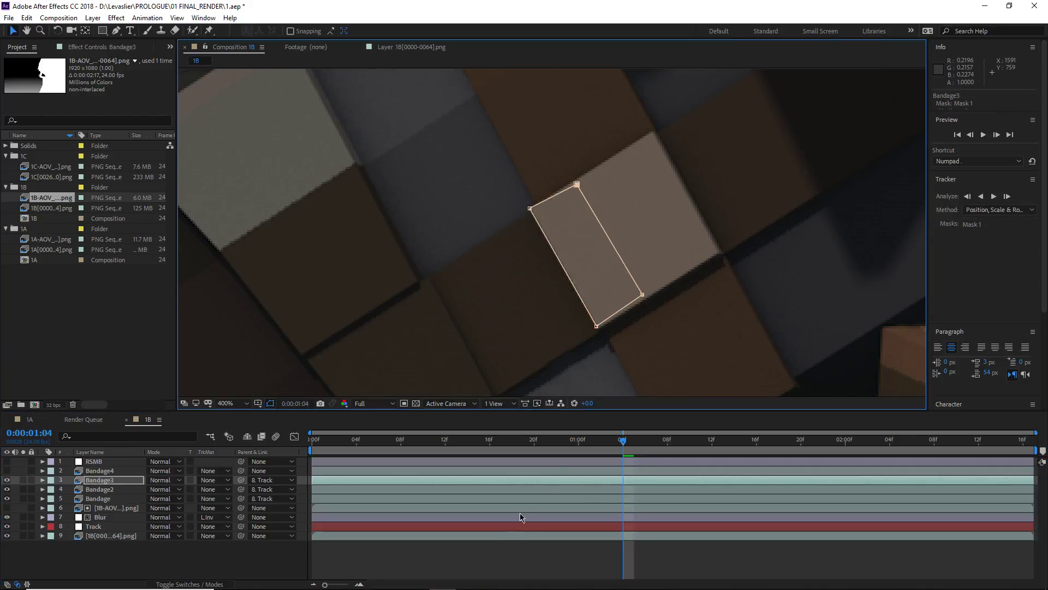
click(494, 559)
Preview and scrub the shot to check the Bandage3 patch, returning to the first frame.
key(space)
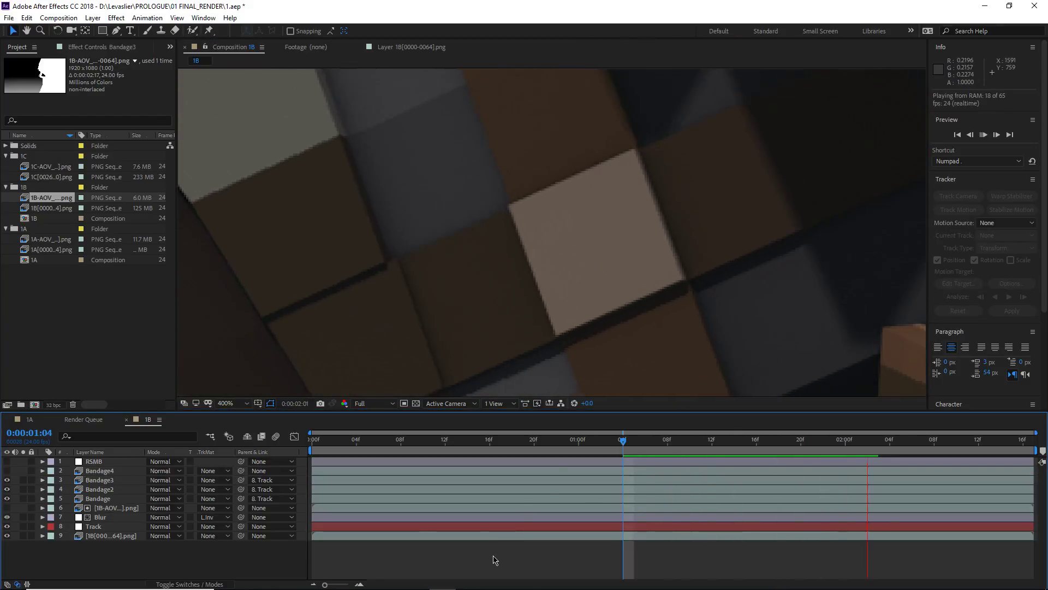
key(space)
drag(365, 440, 422, 458)
drag(472, 459, 439, 475)
key(Home)
Duplicate the hidden Bandage4 layer, make Bandage4 visible and select it, keeping the new copy hidden.
scroll(346, 192, up, 1)
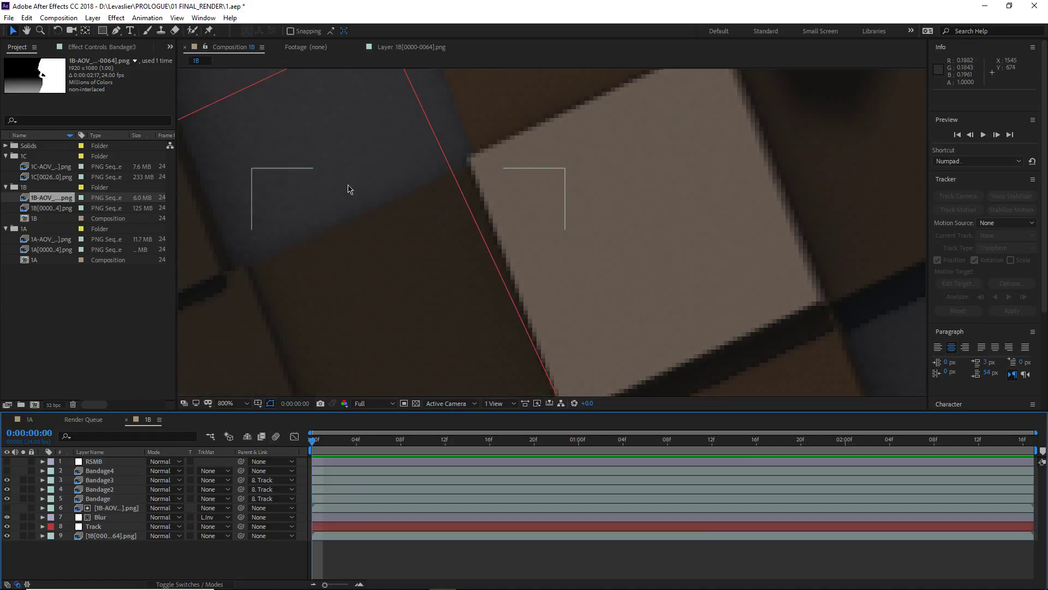
middle_drag(346, 192, 513, 321)
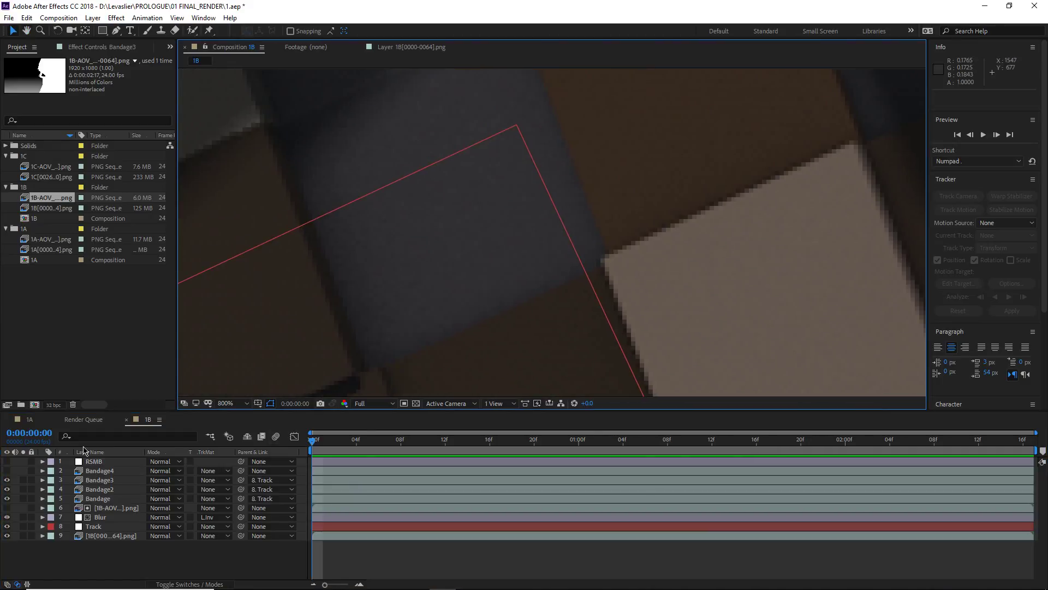
click(88, 472)
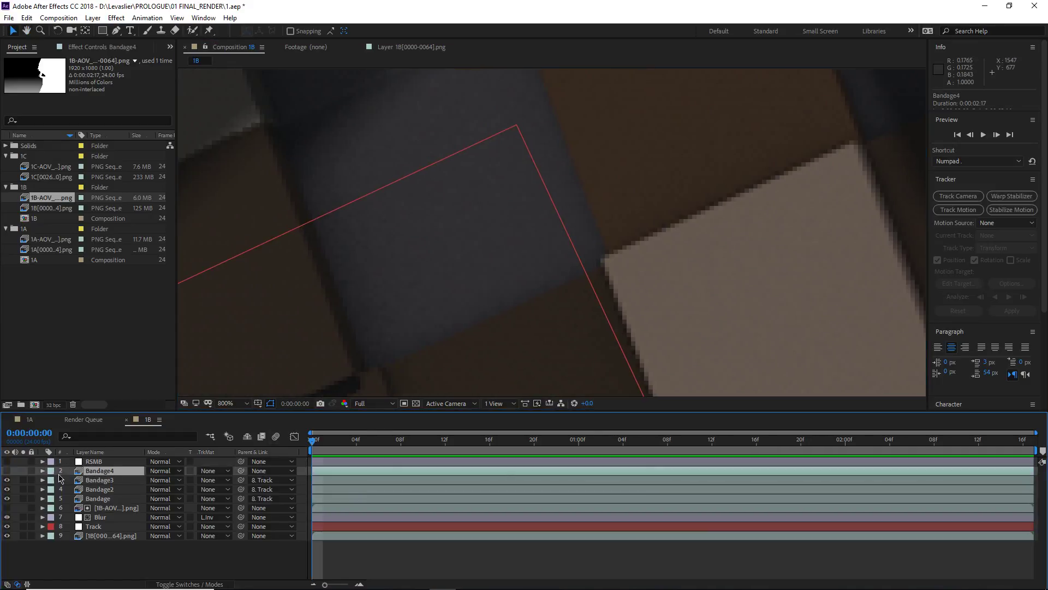
key(ctrl+d)
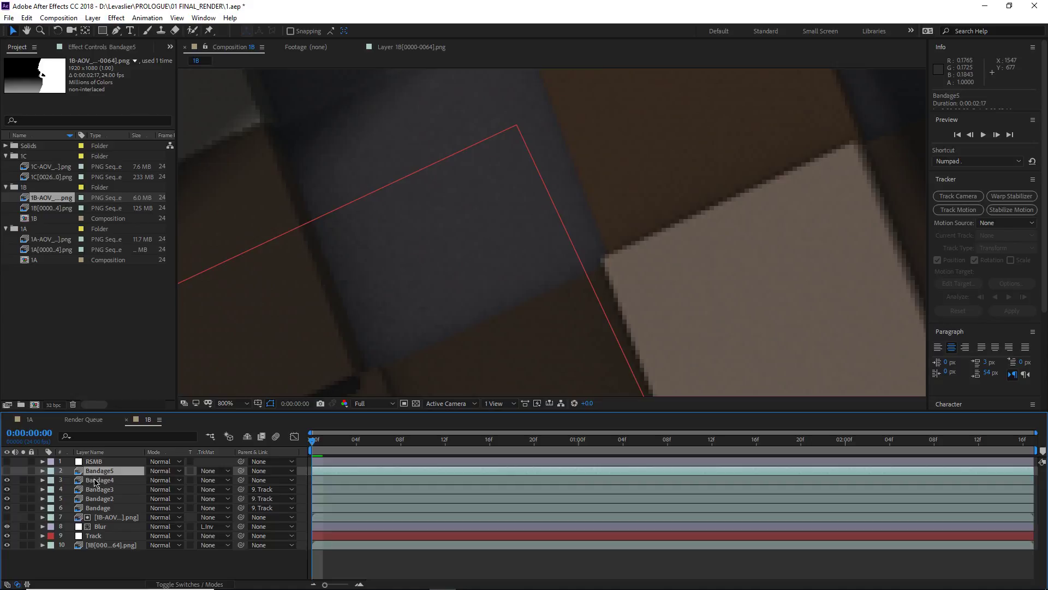
click(95, 481)
Draw a closed four-point Pen mask on Bandage4 around the dark grey square beside the beige one.
drag(300, 339, 374, 328)
click(116, 31)
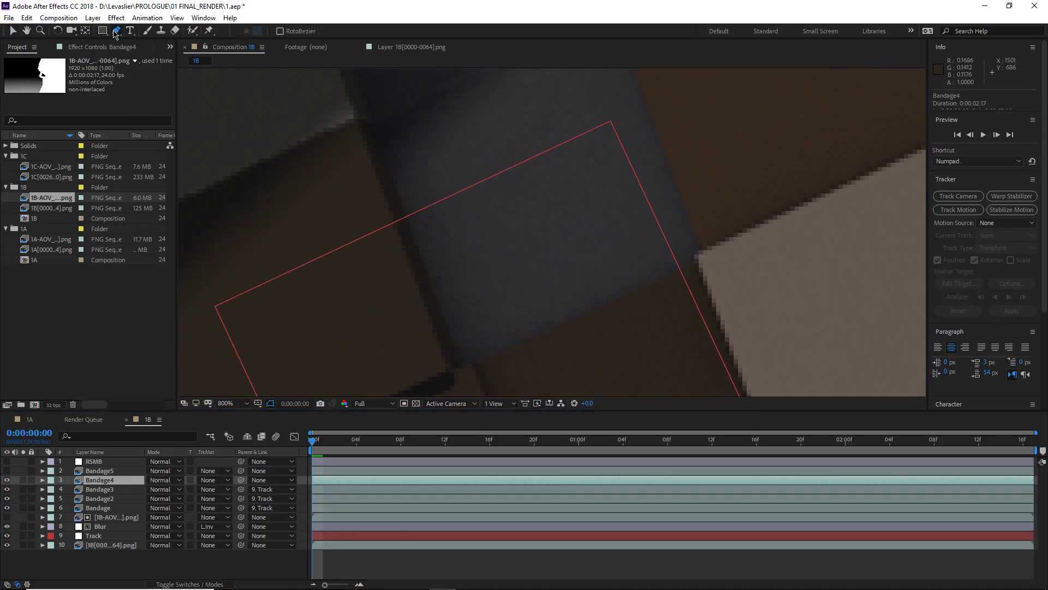
click(457, 375)
click(701, 265)
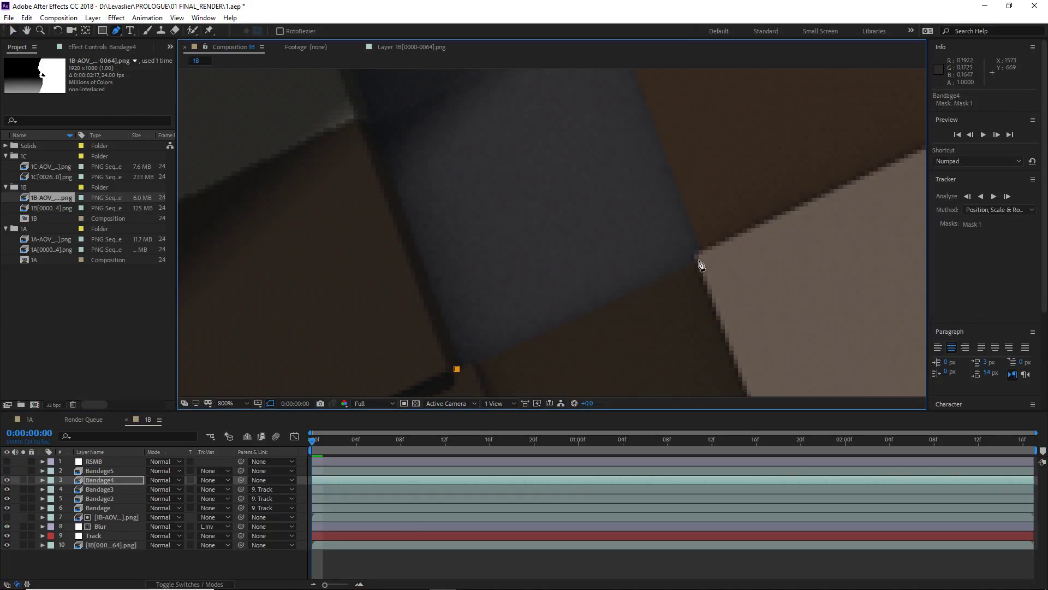
drag(655, 239, 748, 352)
click(701, 130)
click(461, 243)
drag(503, 299, 393, 116)
click(437, 304)
middle_drag(407, 114, 431, 202)
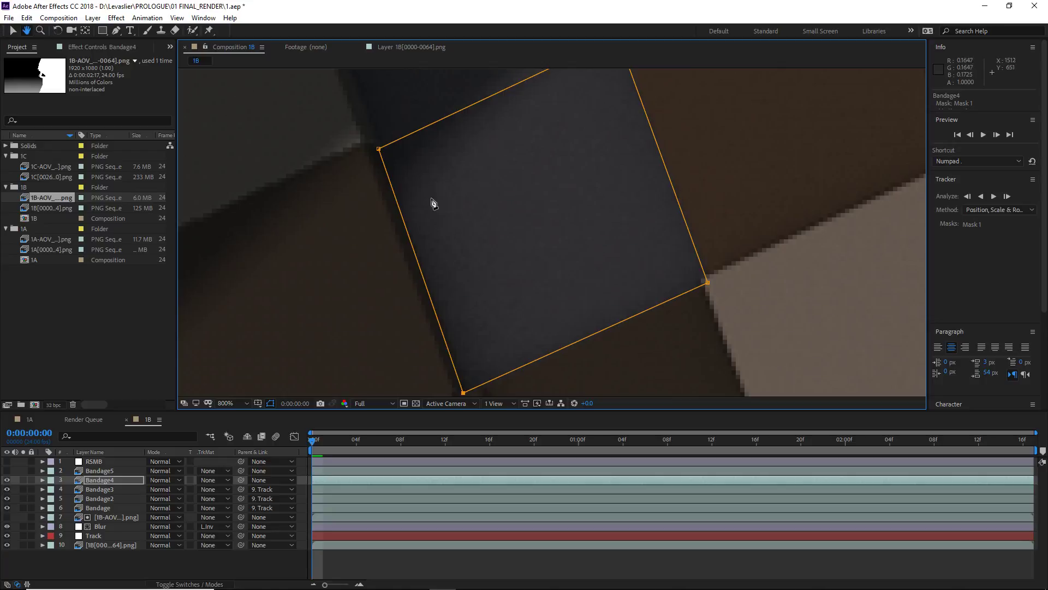
Lower the upper edge of Bandage4's mask and nudge its lower-left corner to fit the grey square.
key(v)
scroll(475, 183, down, 1)
middle_drag(500, 178, 493, 197)
drag(494, 197, 499, 213)
scroll(514, 331, up, 1)
middle_drag(517, 353, 472, 284)
drag(421, 360, 424, 357)
scroll(545, 263, down, 1)
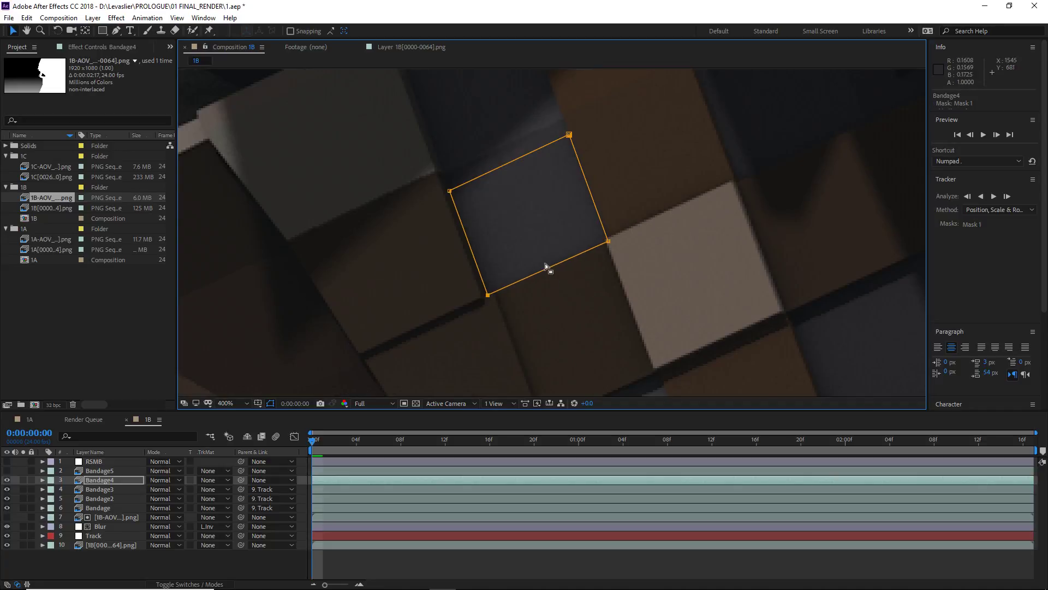
Shorten Bandage4's mask further by moving its upper edge down inside the grey square.
middle_drag(531, 218, 534, 271)
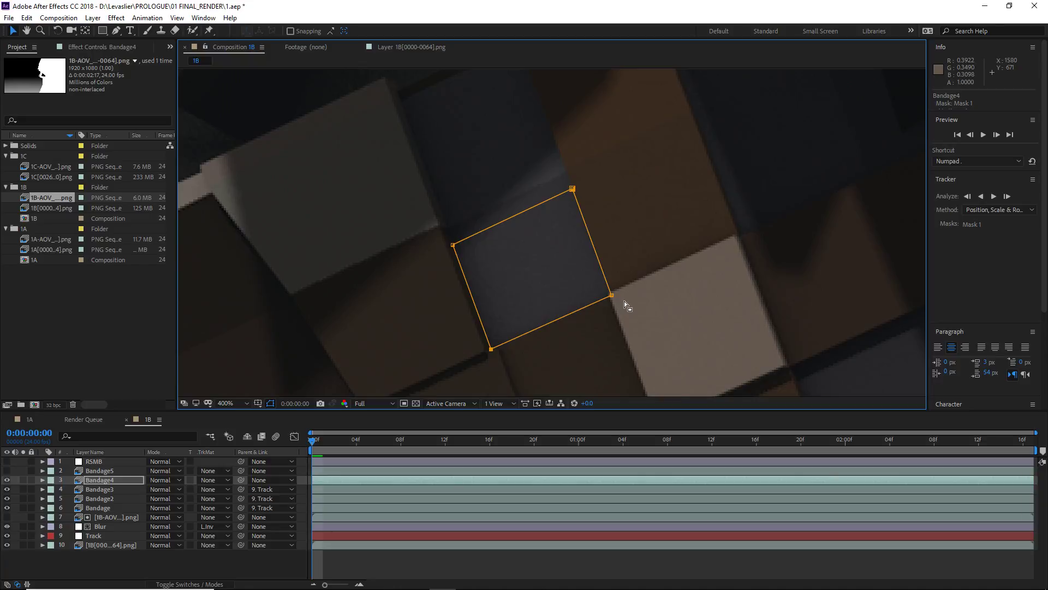
scroll(624, 301, up, 1)
middle_drag(679, 359, 664, 328)
scroll(560, 308, down, 1)
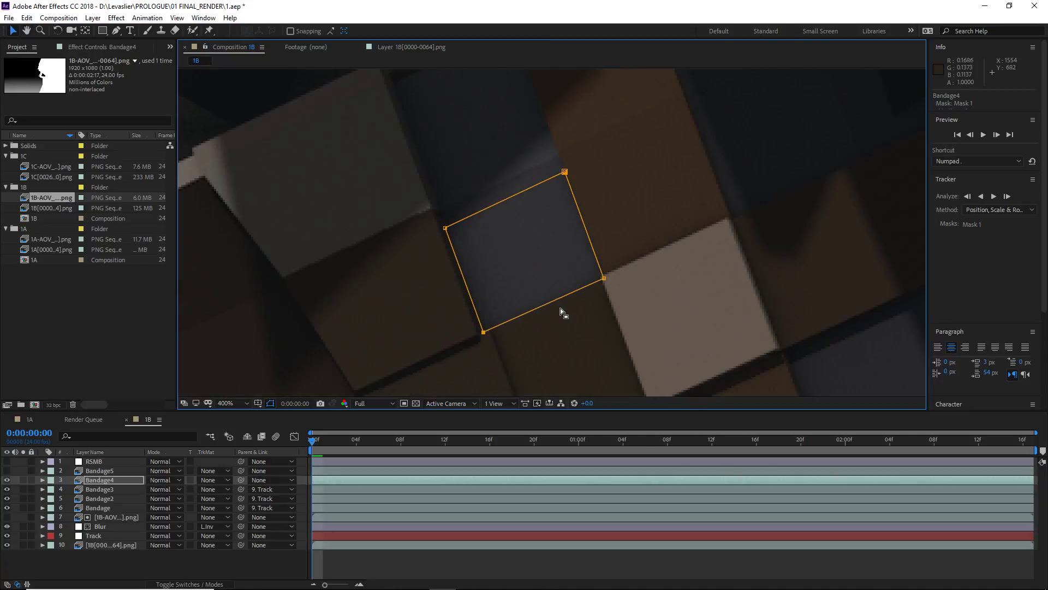
middle_drag(540, 350, 521, 357)
drag(470, 217, 472, 234)
scroll(460, 316, down, 2)
scroll(460, 315, up, 2)
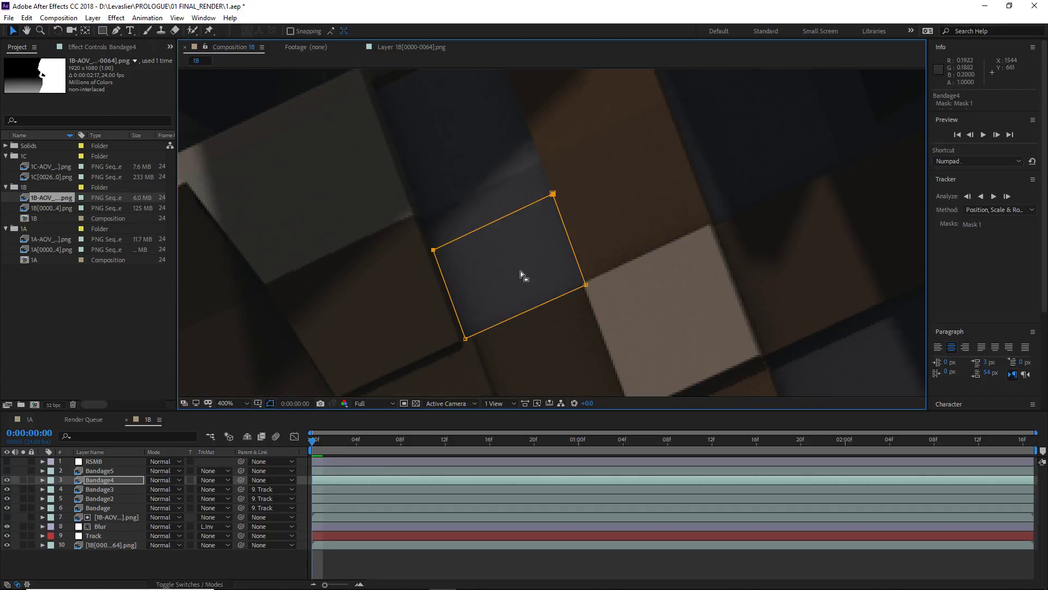
Parent Bandage4 to the Track layer, preview the shot and inspect the patch at 0:00:01:04 and 0:00:01:22.
drag(242, 480, 104, 536)
click(253, 571)
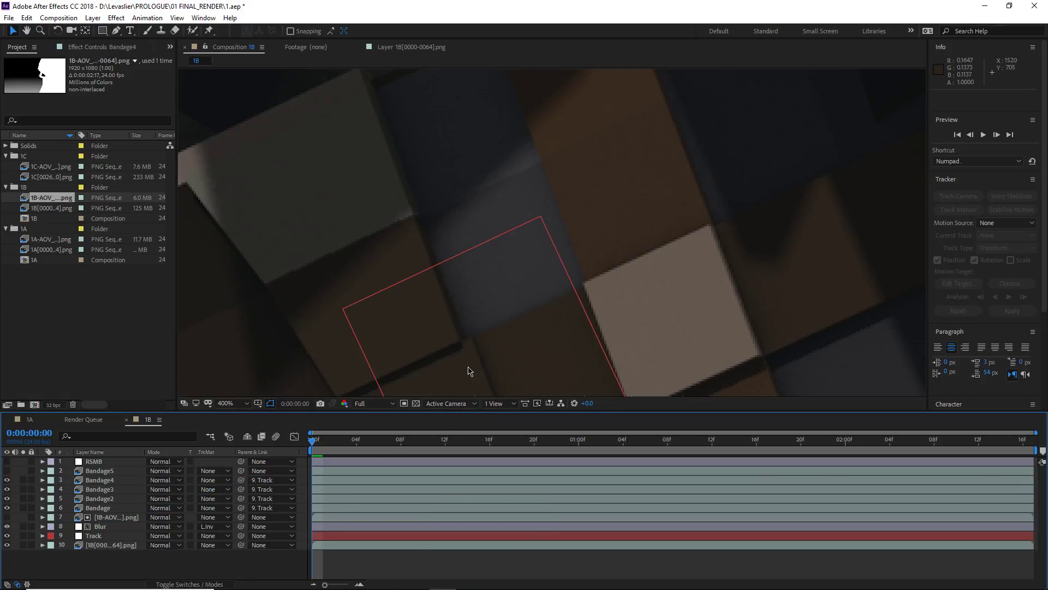
key(space)
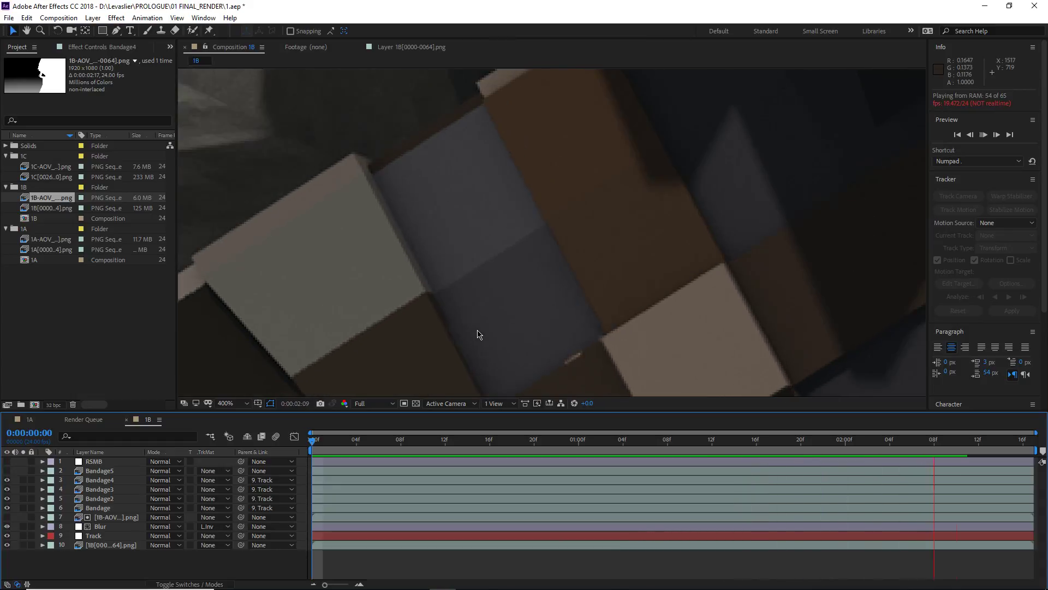
key(space)
drag(543, 442, 626, 435)
middle_drag(606, 331, 575, 288)
scroll(524, 235, up, 1)
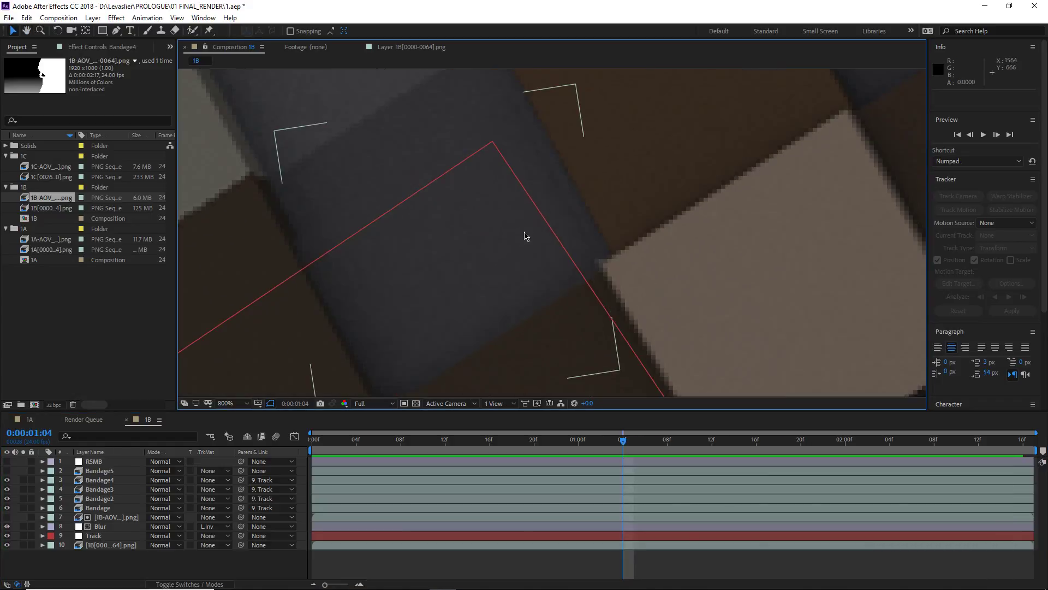
drag(623, 440, 823, 448)
Set the Mask Feather of Bandage4's mask to 5 pixels.
click(447, 302)
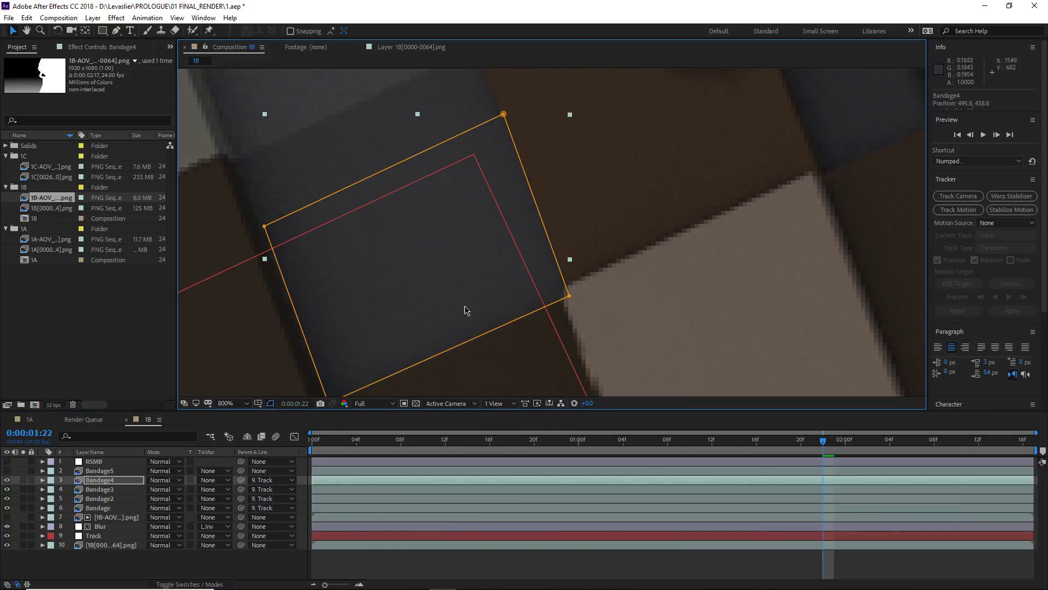
key(f)
click(176, 498)
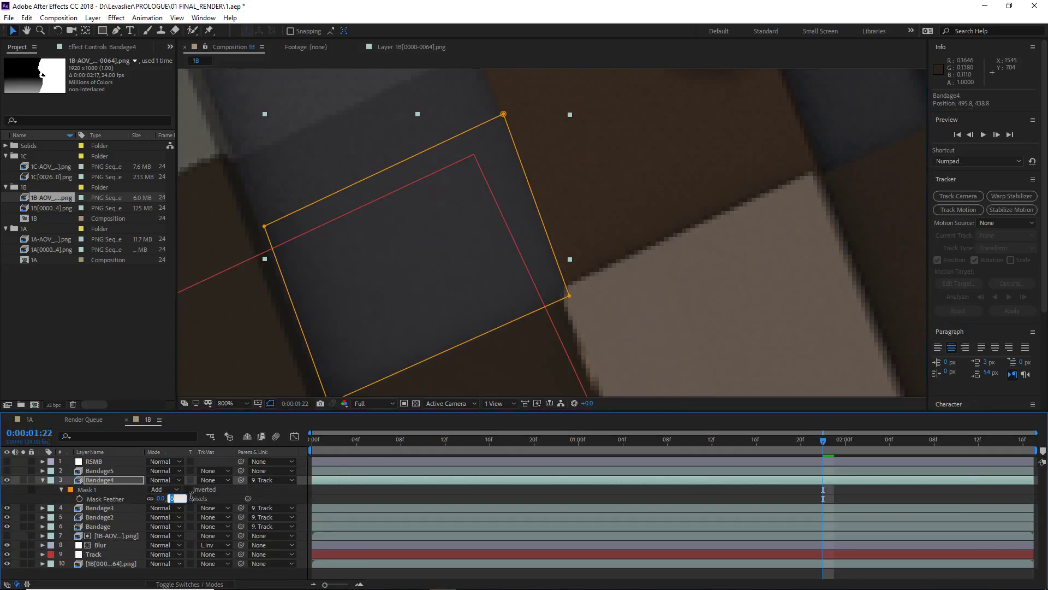
text(5)
key(Return)
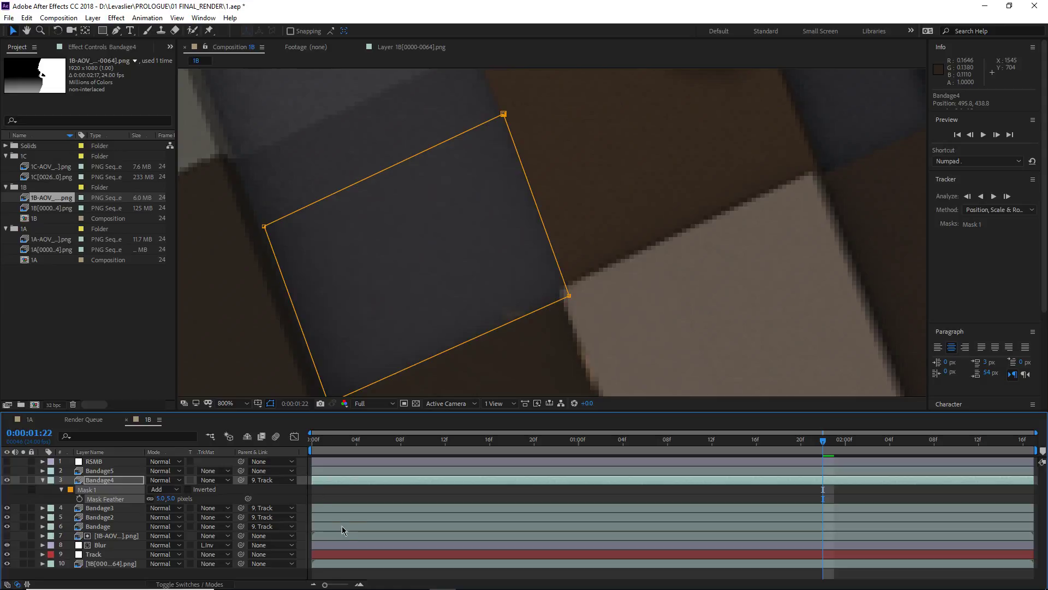
click(356, 491)
Preview the shot from the first frame to check the feathered patch, then examine the whole frame.
scroll(445, 248, down, 2)
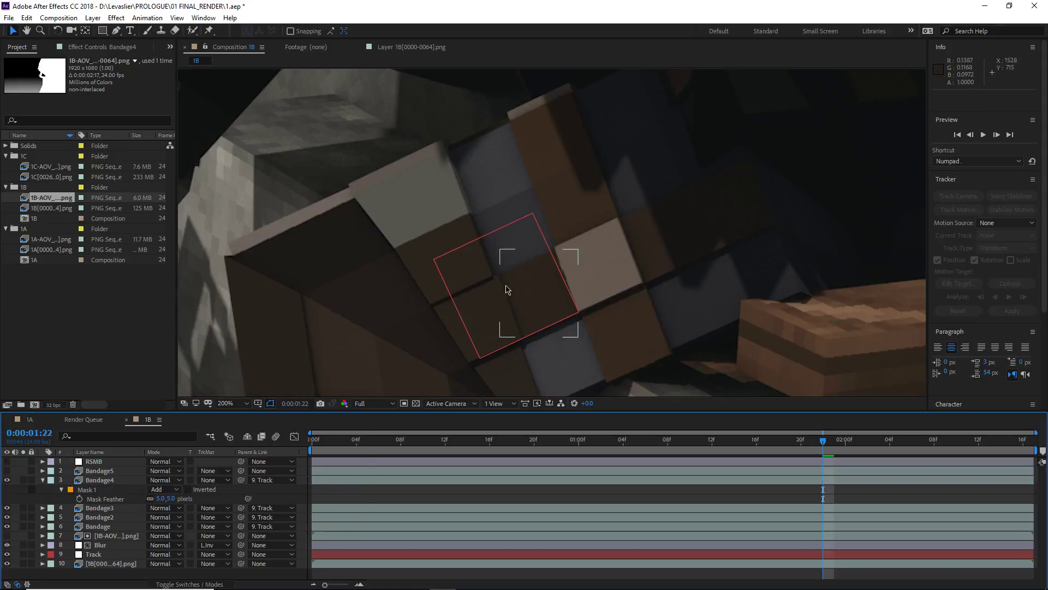
key(Home)
key(space)
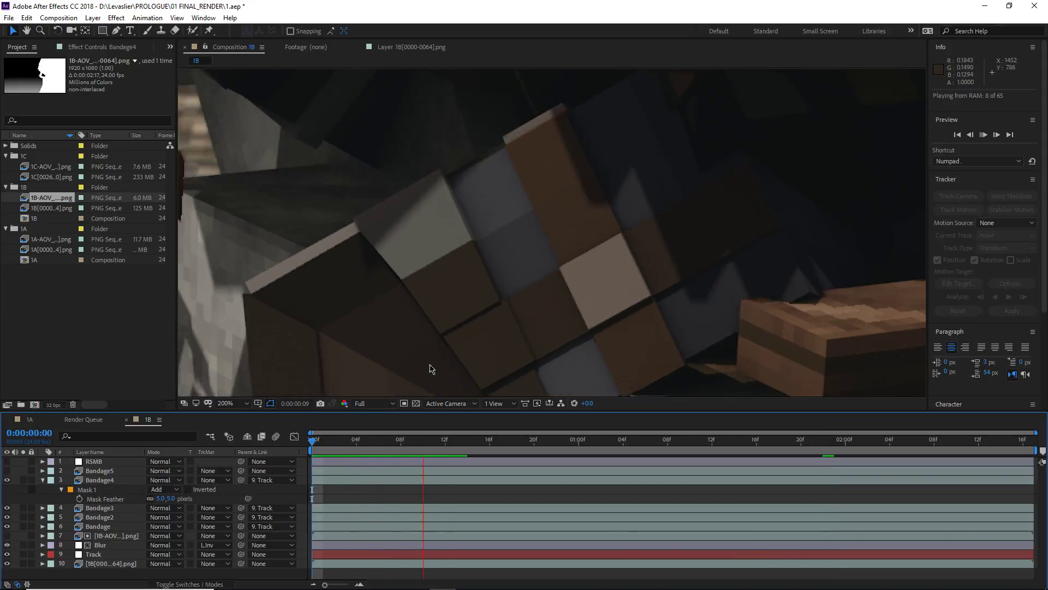
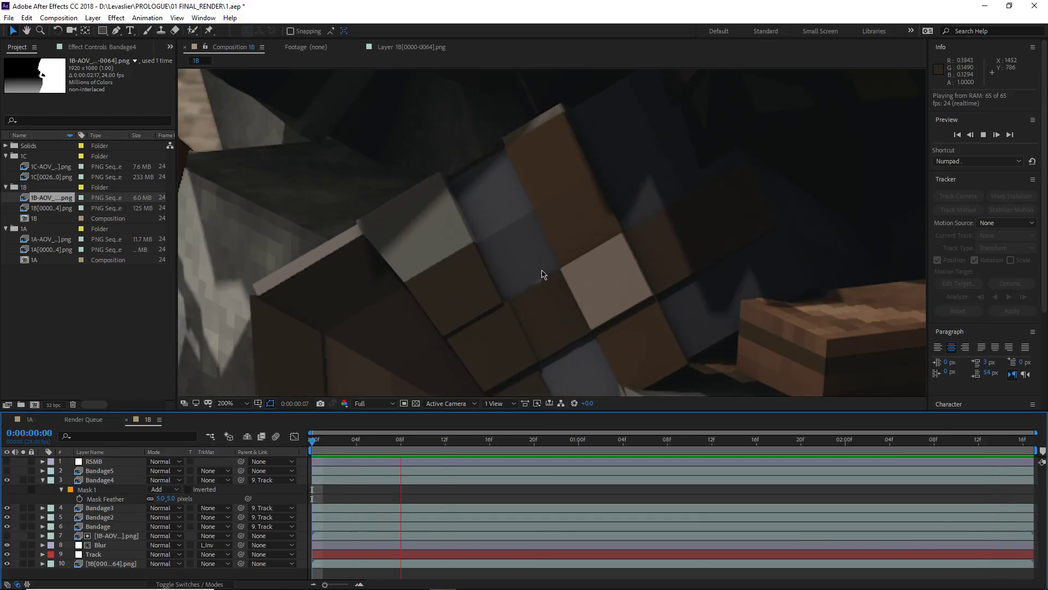
key(space)
scroll(534, 327, down, 4)
scroll(535, 328, down, 1)
scroll(458, 264, up, 2)
middle_drag(495, 215, 593, 260)
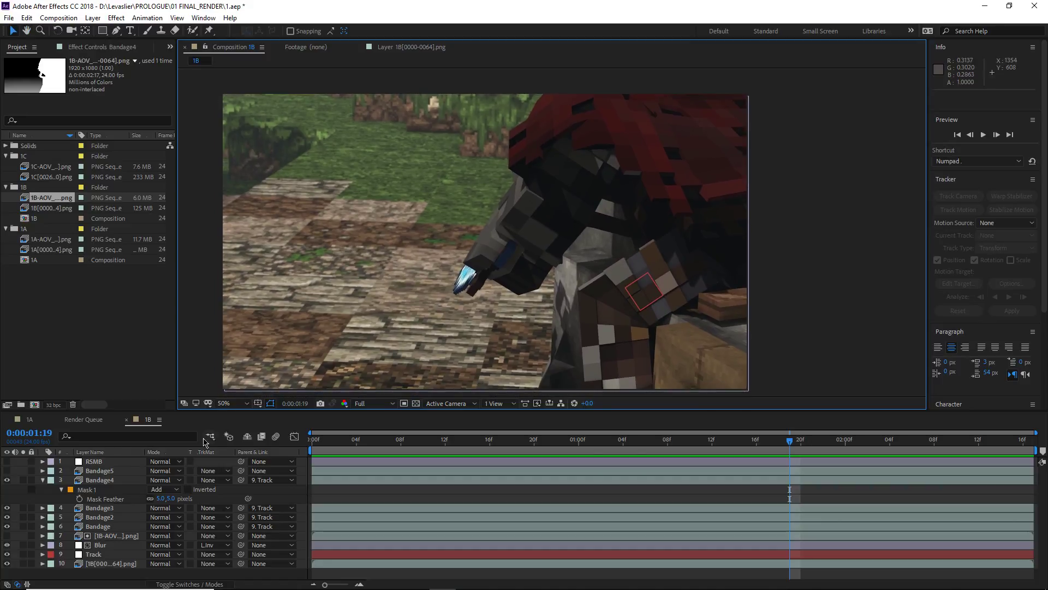
Collapse Bandage4's mask properties and delete the unused hidden Bandage5 layer.
click(44, 481)
click(97, 473)
key(equal)
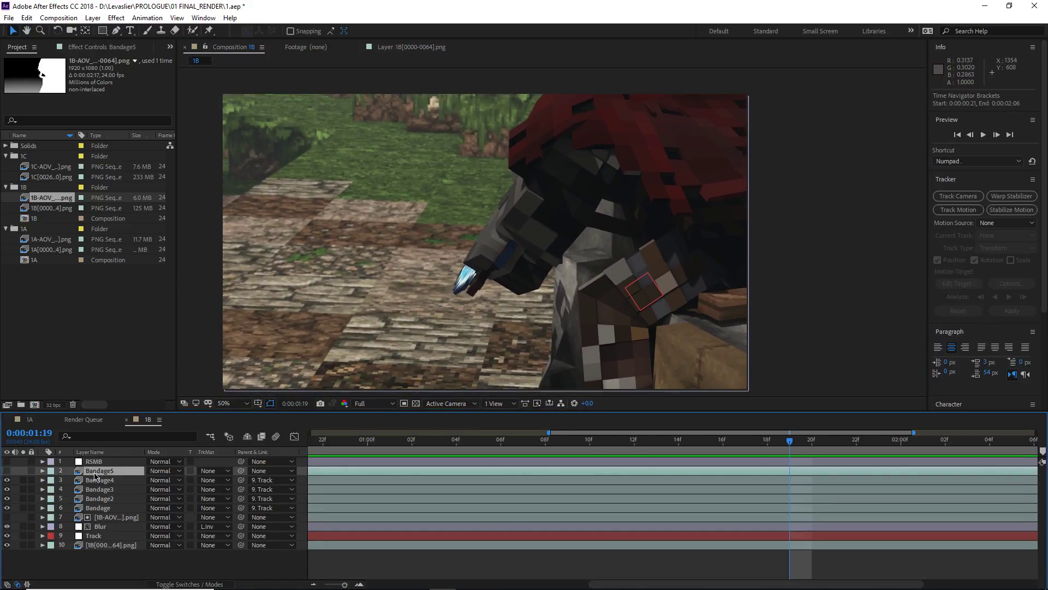
key(Delete)
Add 100% Opacity keyframes to Bandage2, Bandage3 and Bandage4 at 0:00:01:06 and 0:00:01:10, aligned with the Bandage layer's keyframes.
click(107, 498)
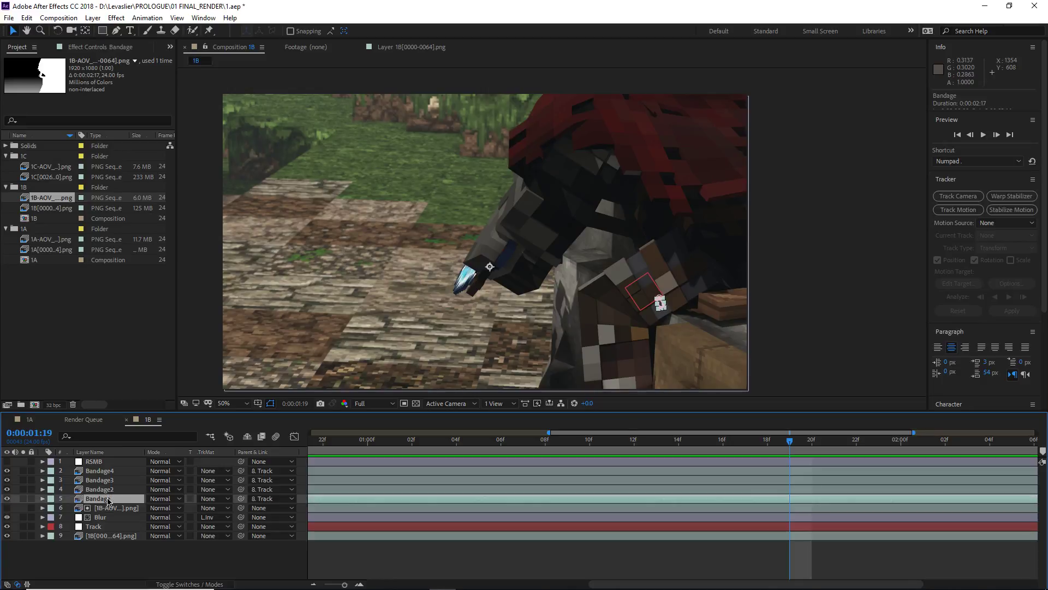
key(t)
click(100, 480)
ctrl+click(100, 489)
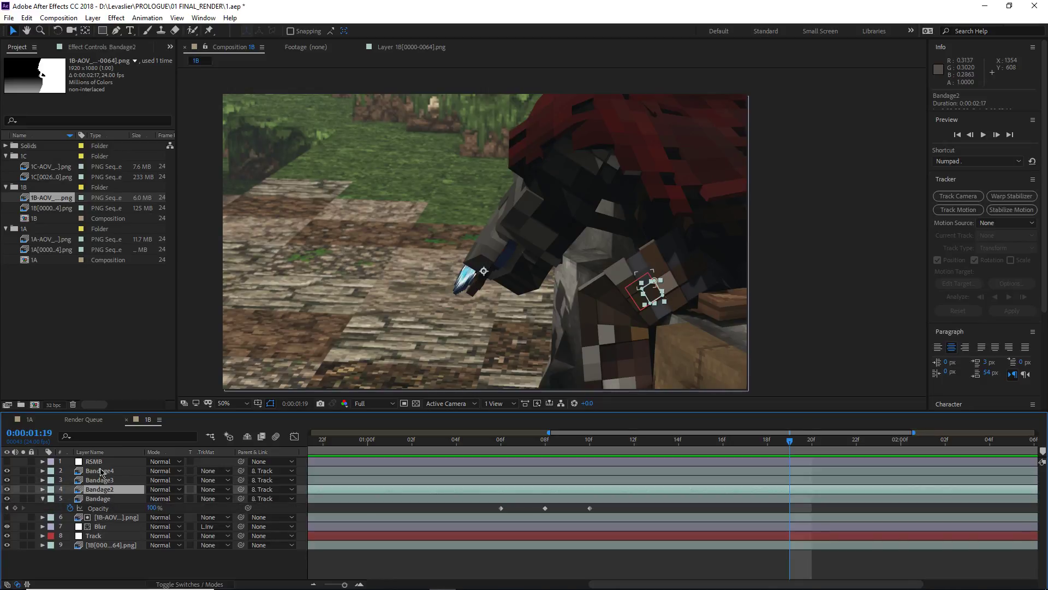
ctrl+click(102, 472)
key(t)
click(497, 442)
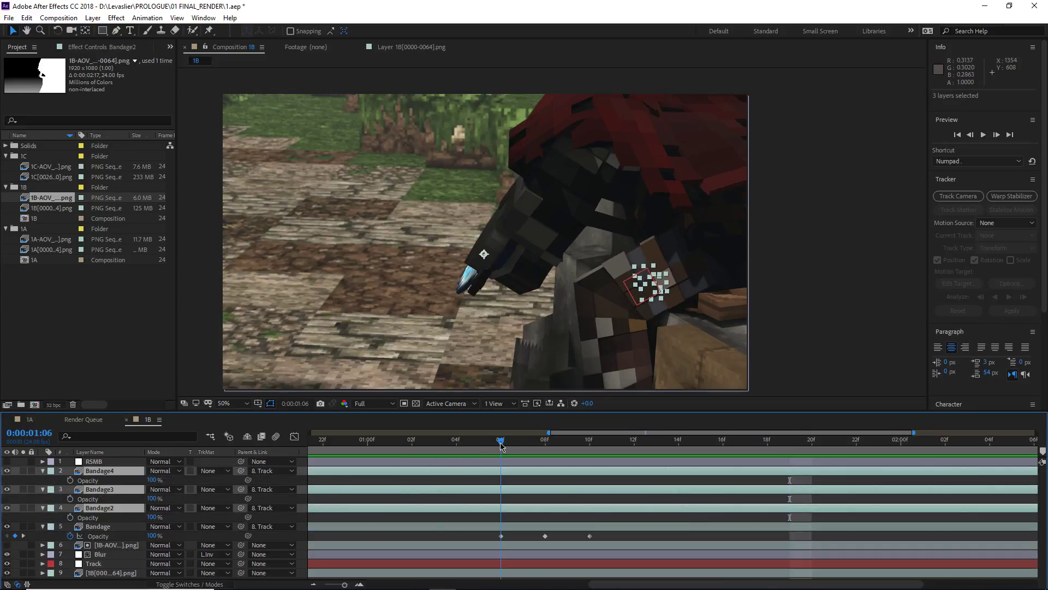
click(70, 479)
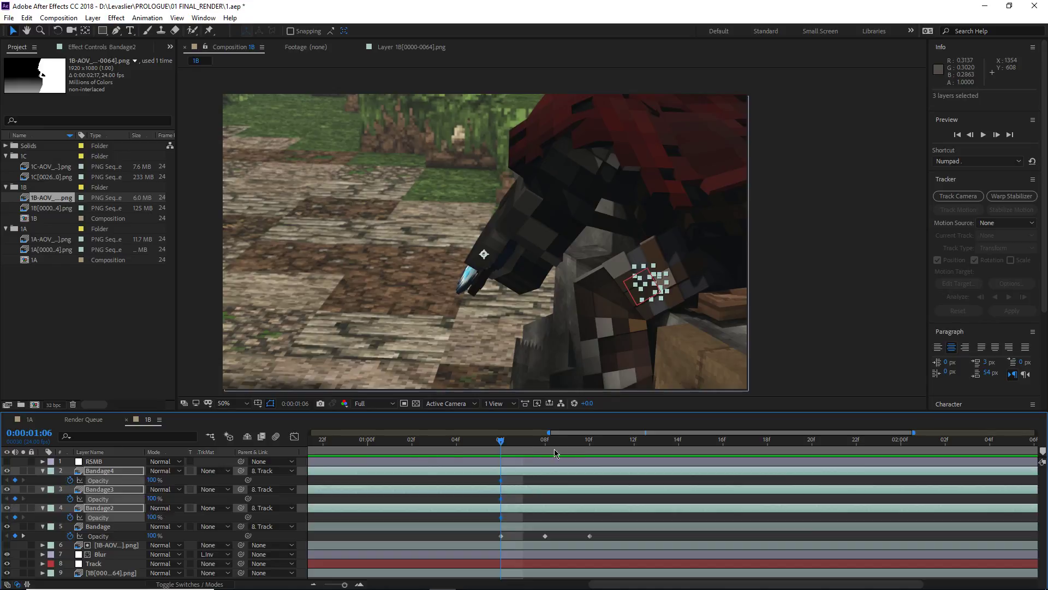
click(589, 444)
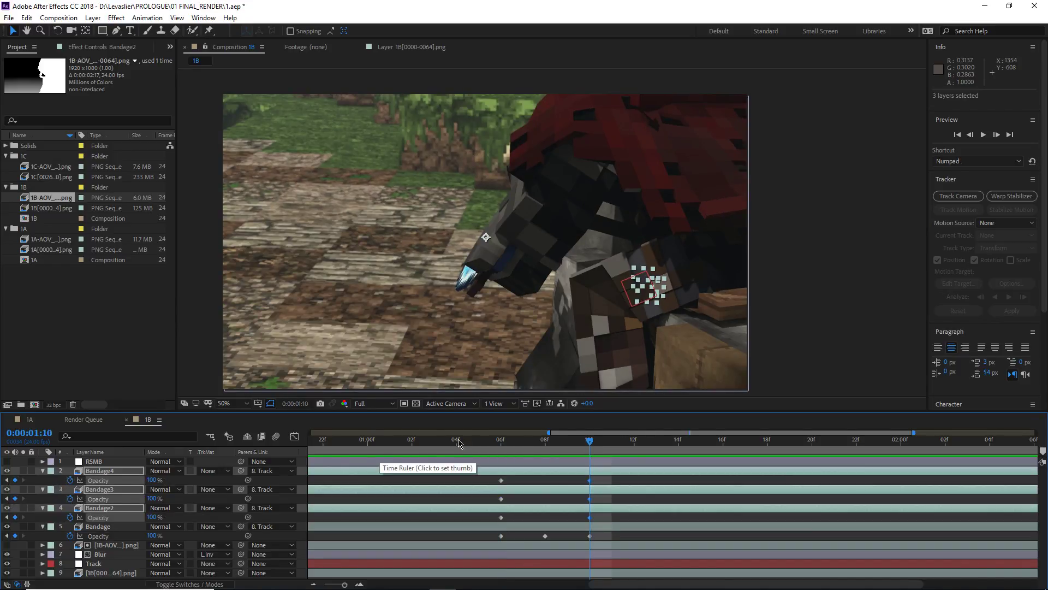
Set the Opacity of Bandage2, Bandage3 and Bandage4 to 0% at 0:00:01:08.
click(539, 446)
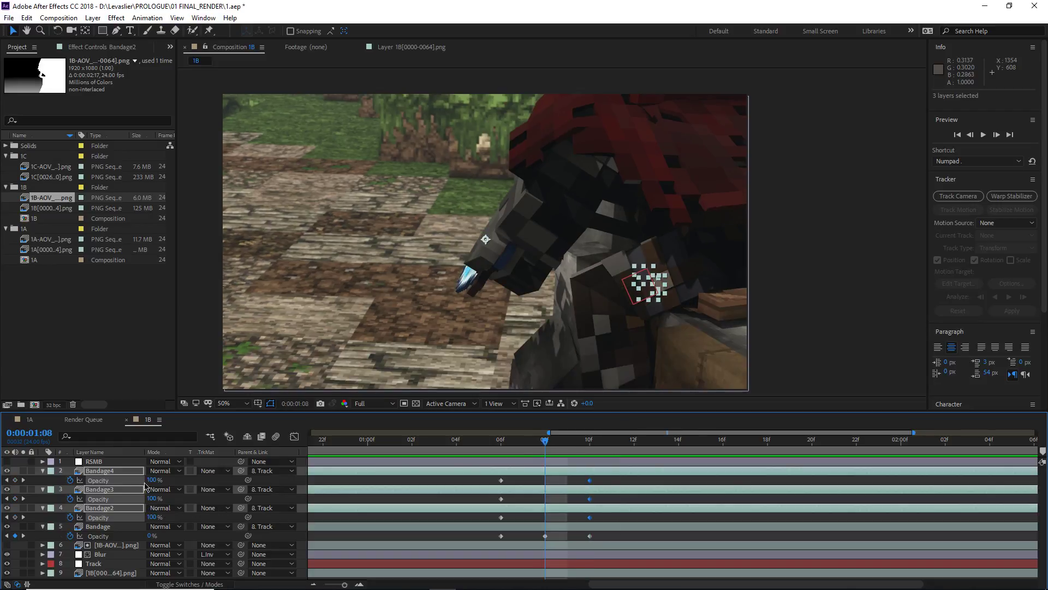
text(0)
key(Return)
click(407, 481)
Inspect the patched area at 0:00:01:08 and remove the Opacity keyframes from Bandage2 and Bandage3.
scroll(683, 328, up, 2)
middle_drag(734, 338, 419, 174)
scroll(657, 283, up, 1)
middle_drag(646, 267, 481, 207)
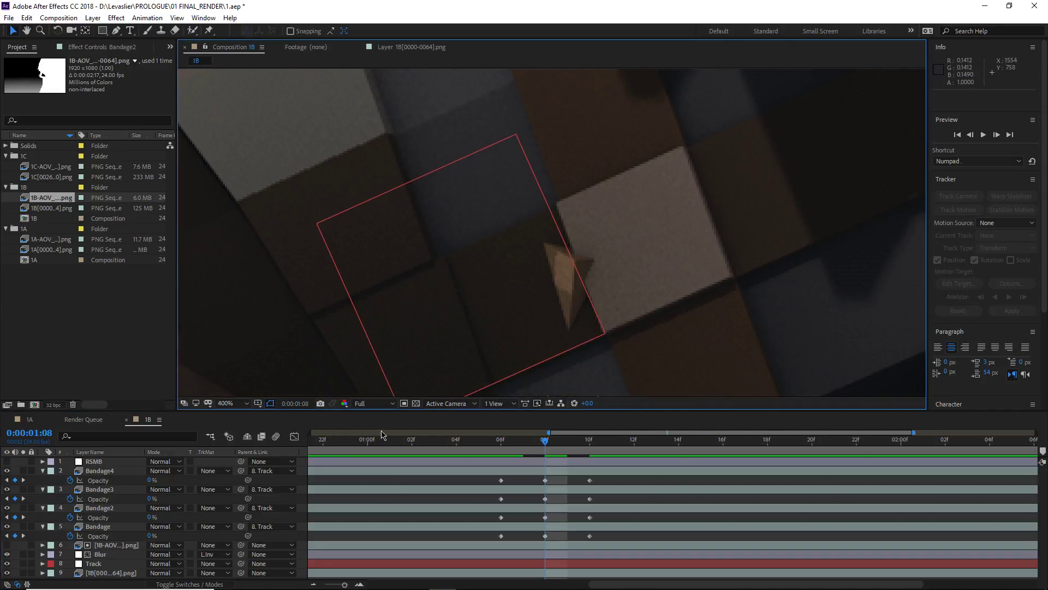
click(95, 492)
click(105, 509)
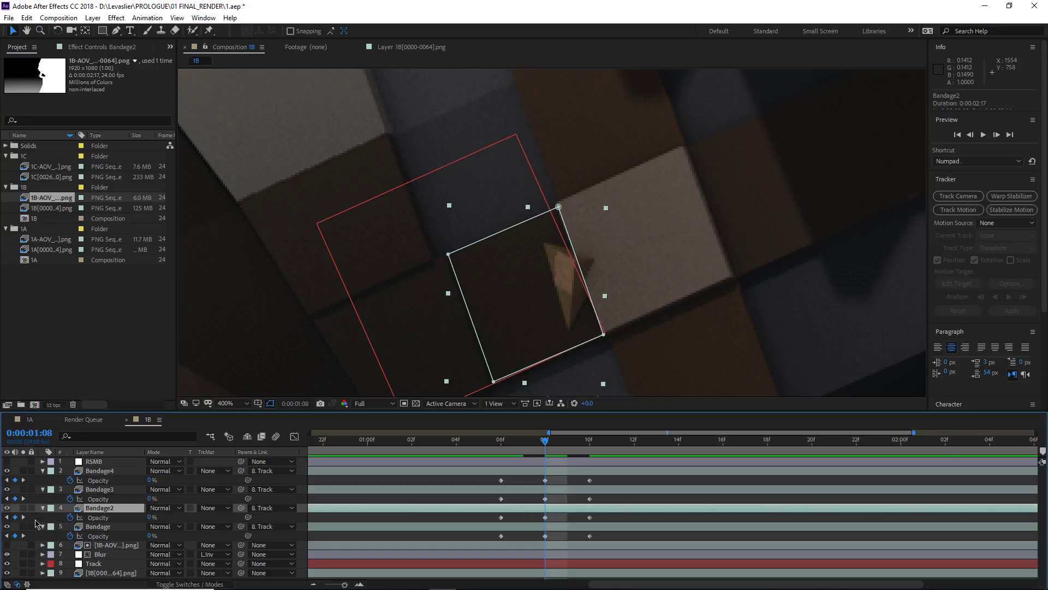
click(70, 517)
click(70, 498)
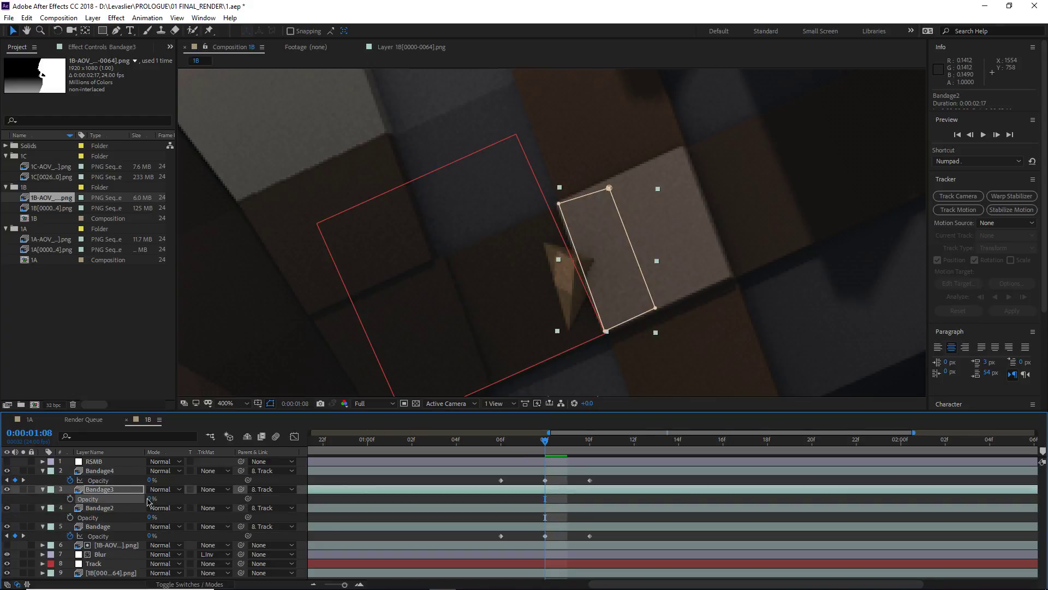
Set the Opacity of Bandage3 and Bandage2 to 100%.
drag(167, 499, 213, 511)
drag(151, 518, 568, 491)
click(500, 497)
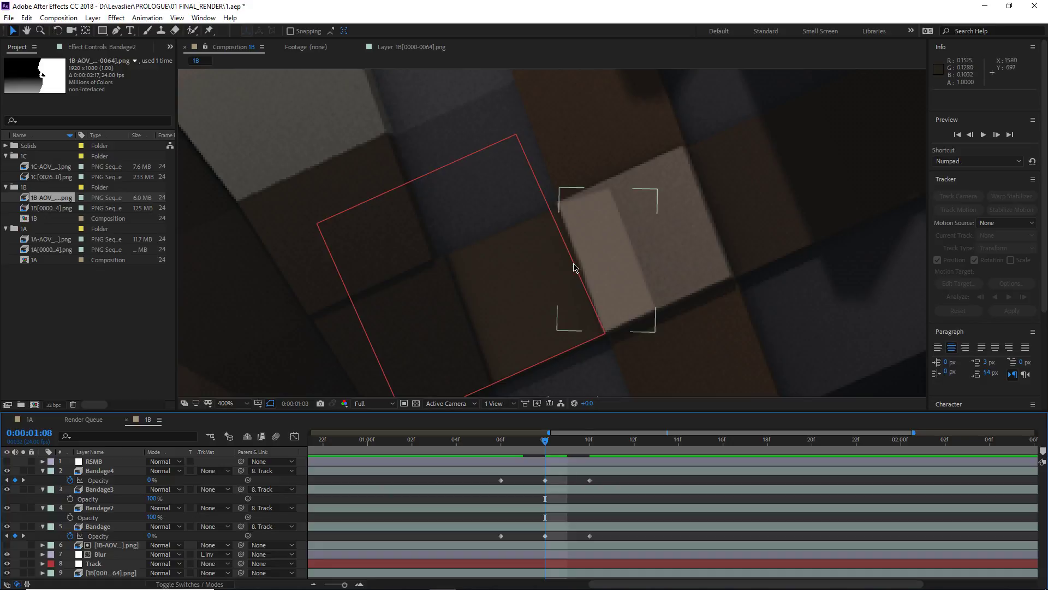
click(502, 442)
click(99, 489)
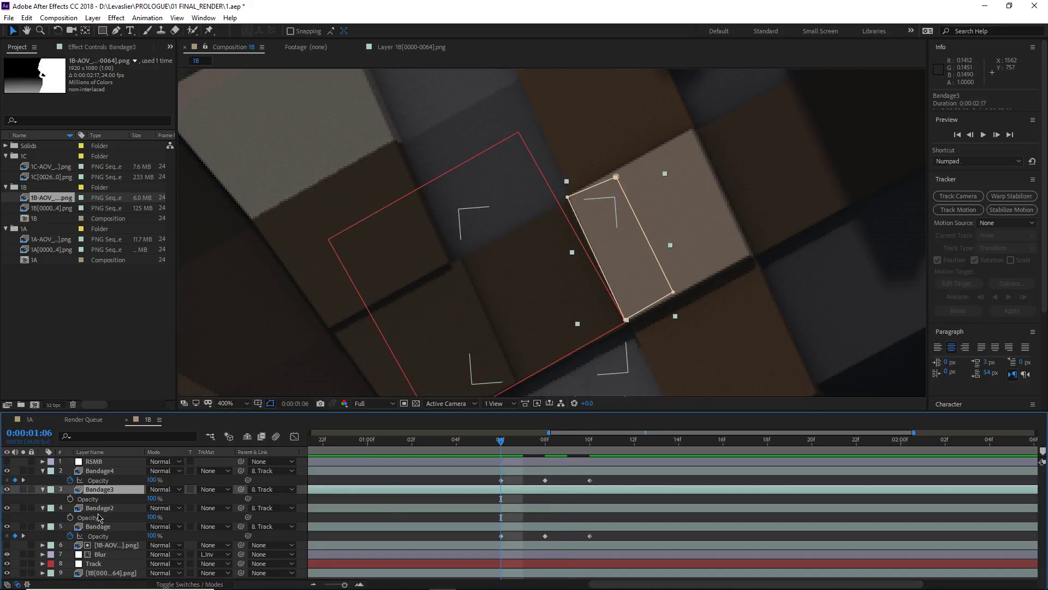
ctrl+click(96, 507)
key(Home)
key(Delete)
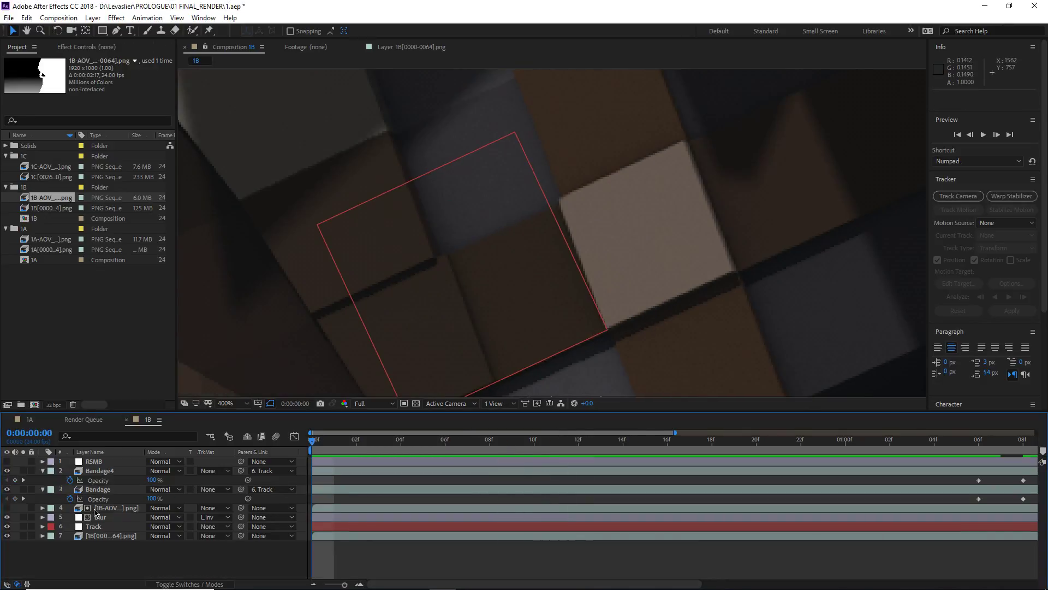
key(ctrl+z)
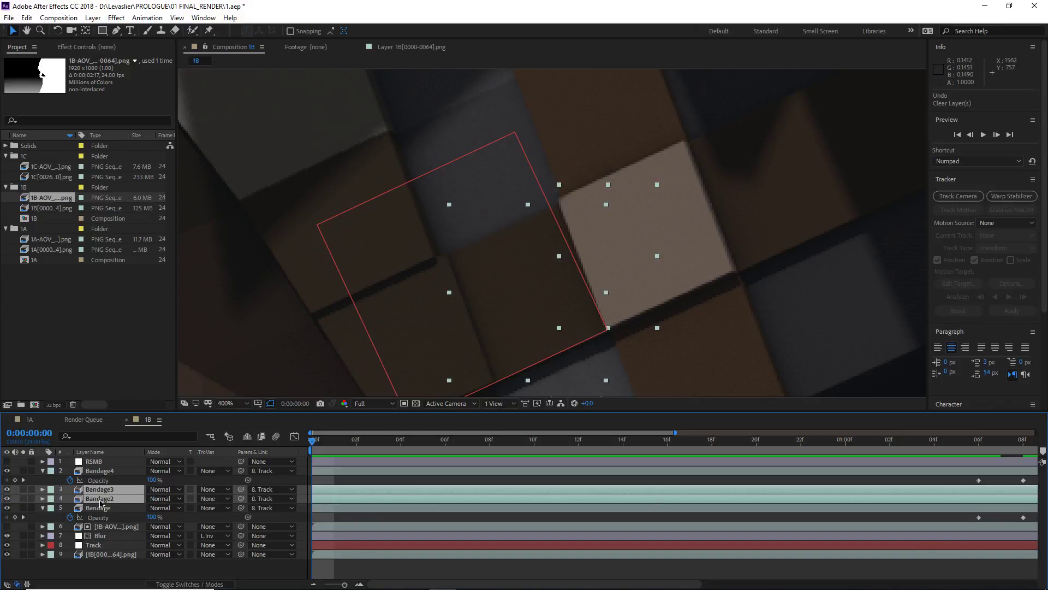
Apply the Brightness & Contrast effect to the Bandage2 layer.
click(100, 499)
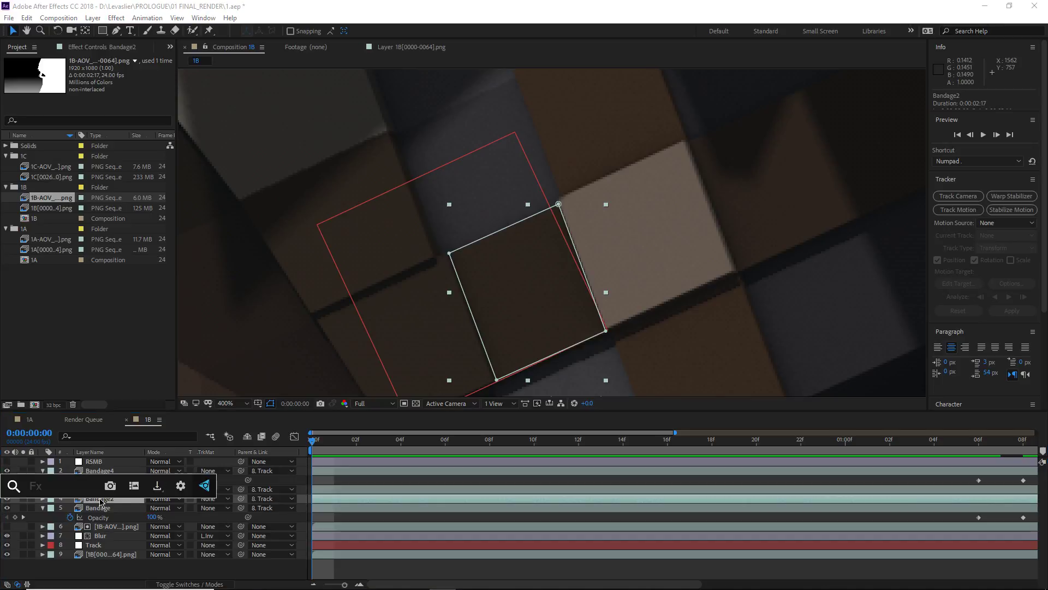
key(ctrl+space)
text(brigh)
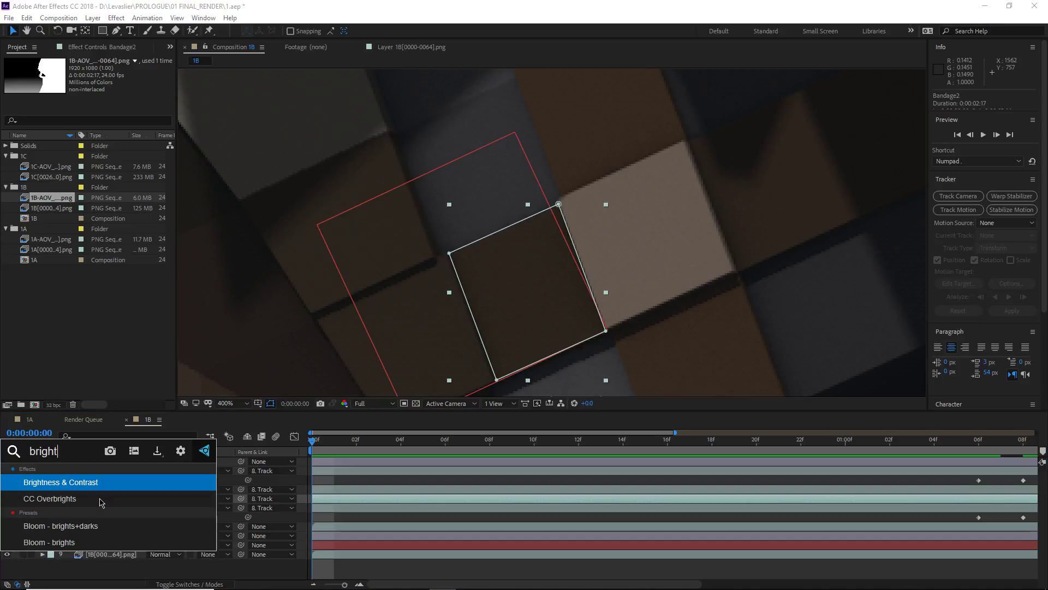
key(Return)
Start keyframing the Brightness of Bandage2 at 0:00:01:06 with a value of 0.
click(100, 472)
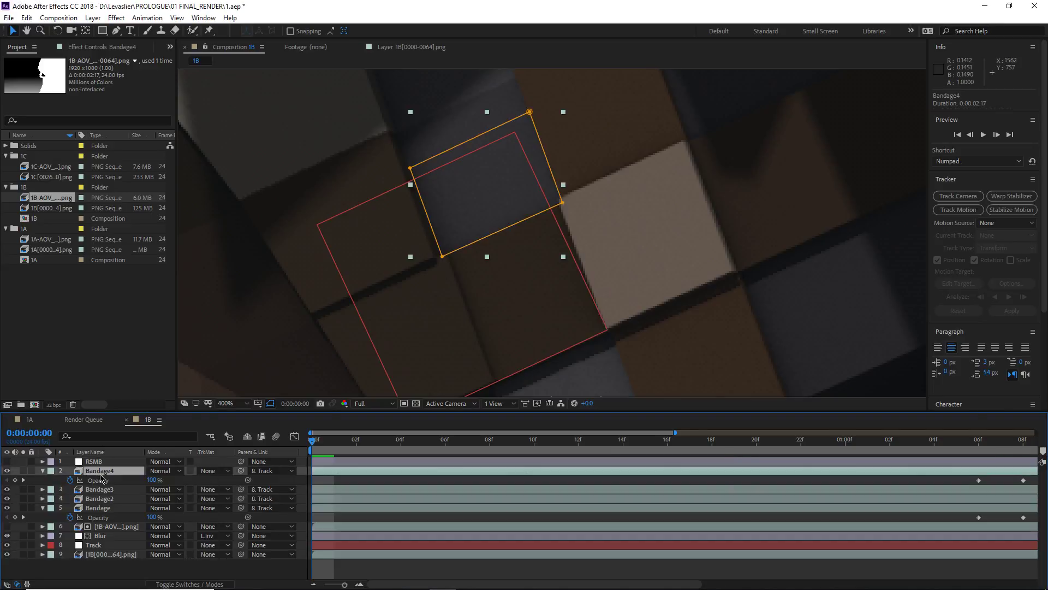
alt+scroll(470, 499, down, 4)
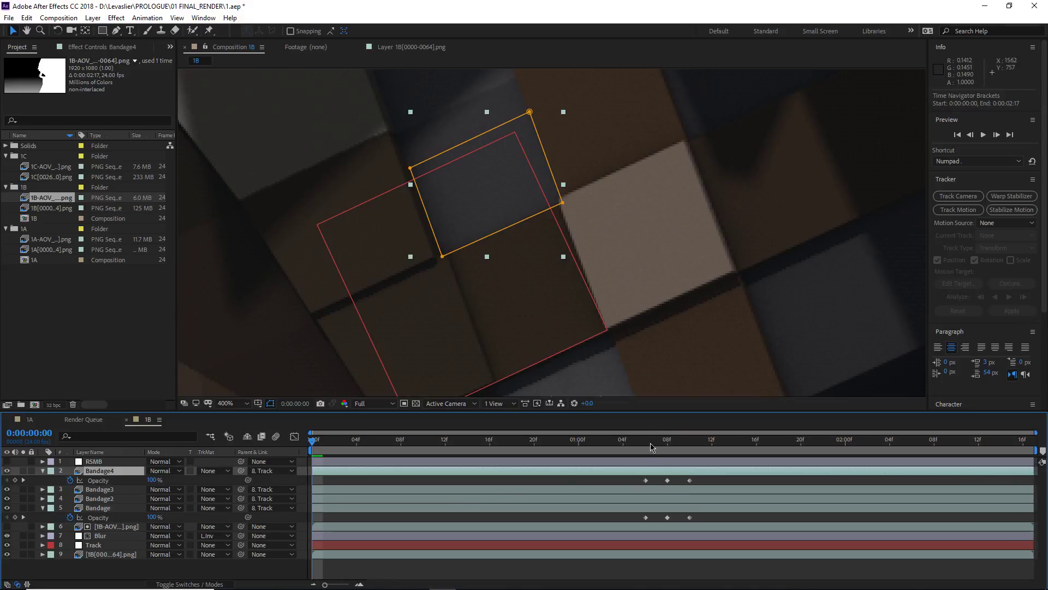
click(647, 440)
alt+scroll(726, 498, up, 5)
alt+scroll(725, 498, down, 2)
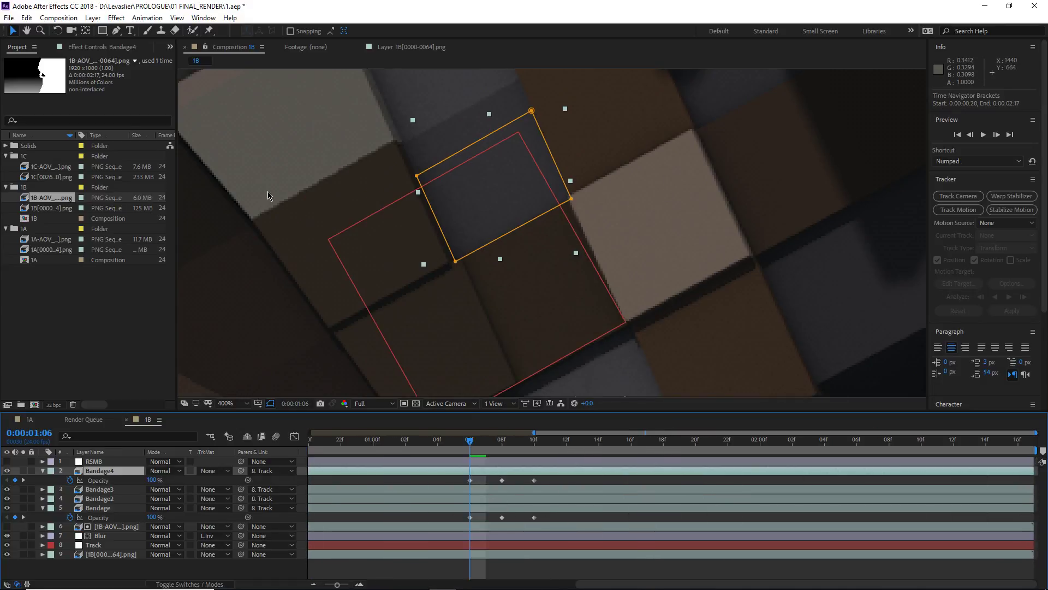
click(98, 490)
click(106, 498)
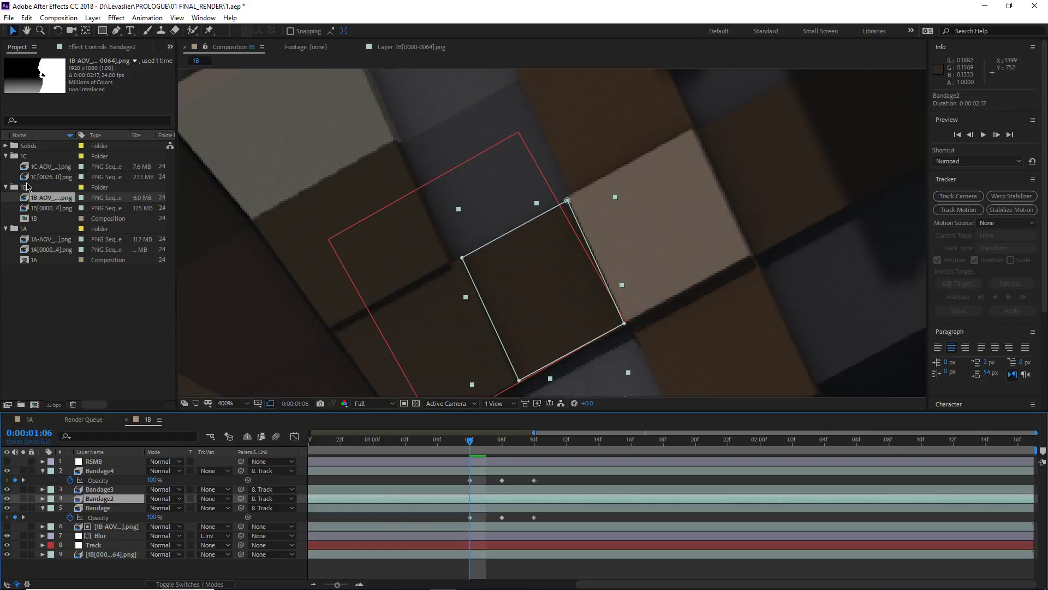
click(90, 48)
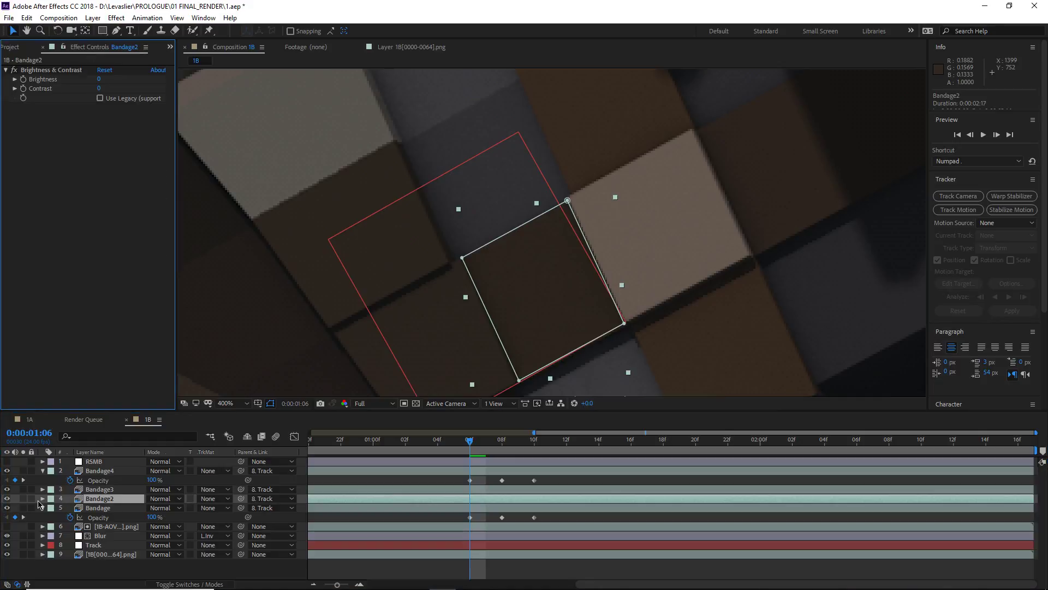
click(41, 499)
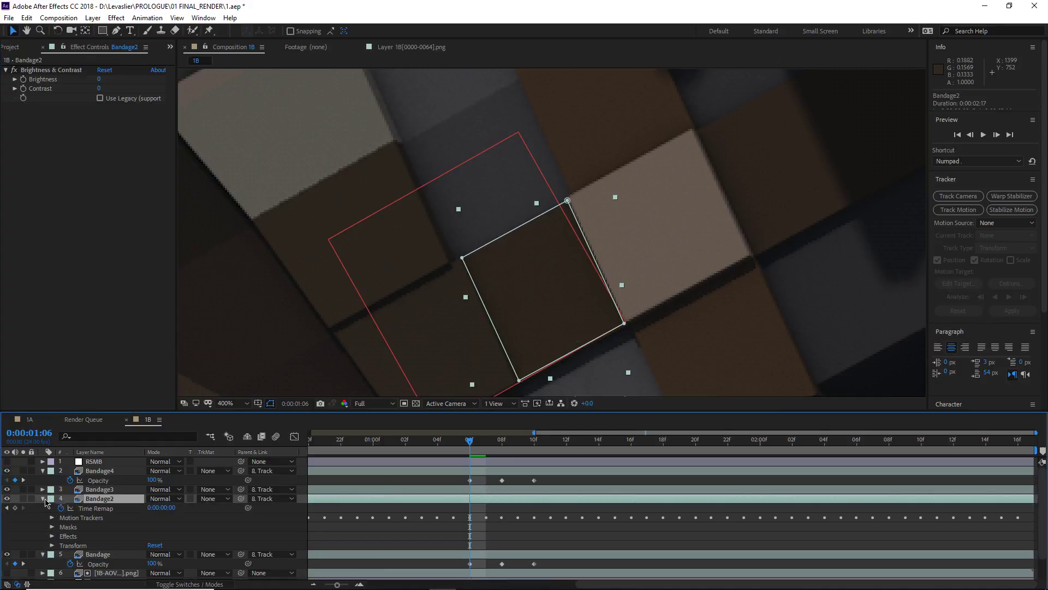
click(43, 498)
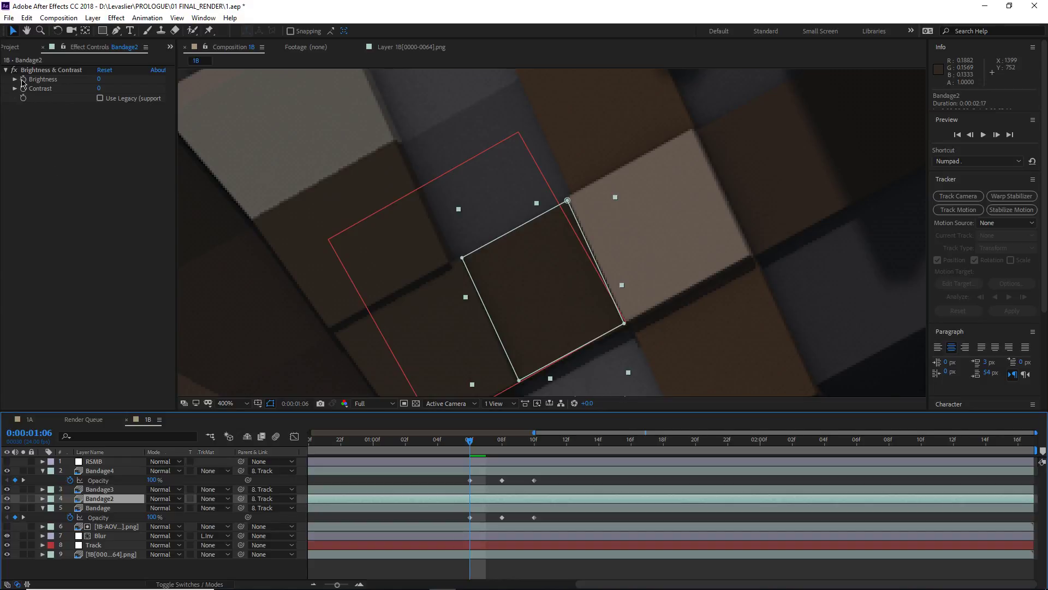
click(23, 79)
Reveal Bandage2's Brightness property in the timeline and add a Brightness keyframe of 0 at 0:00:01:10.
click(532, 440)
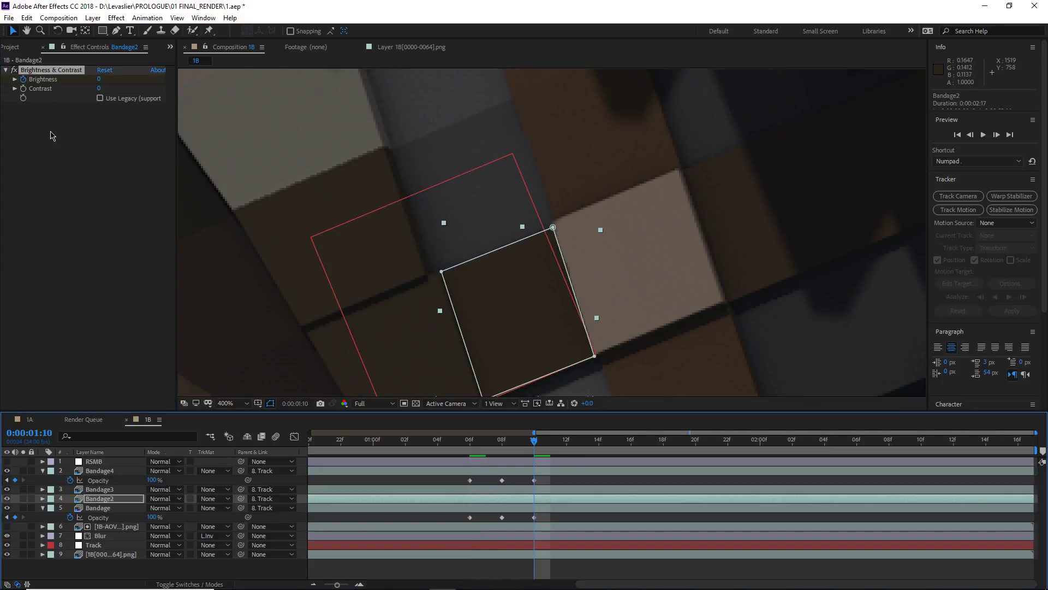
click(43, 499)
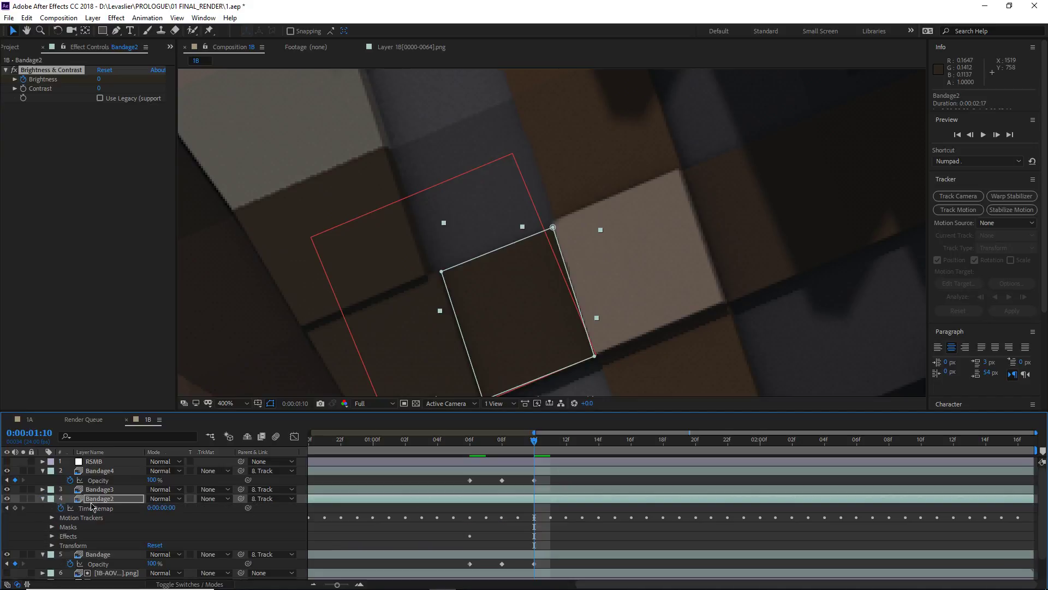
click(52, 536)
scroll(139, 525, down, 3)
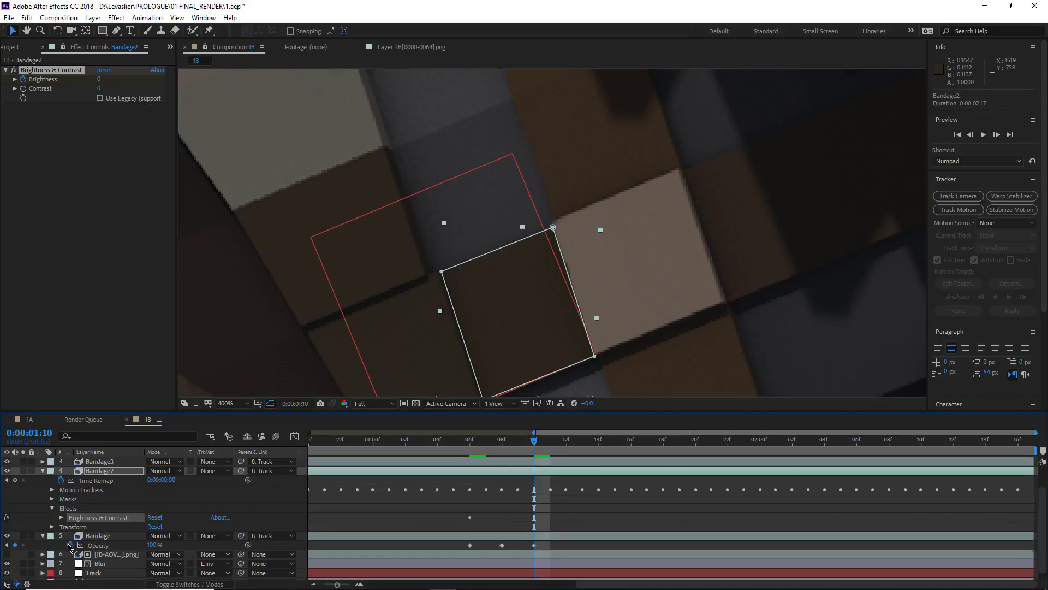
click(61, 517)
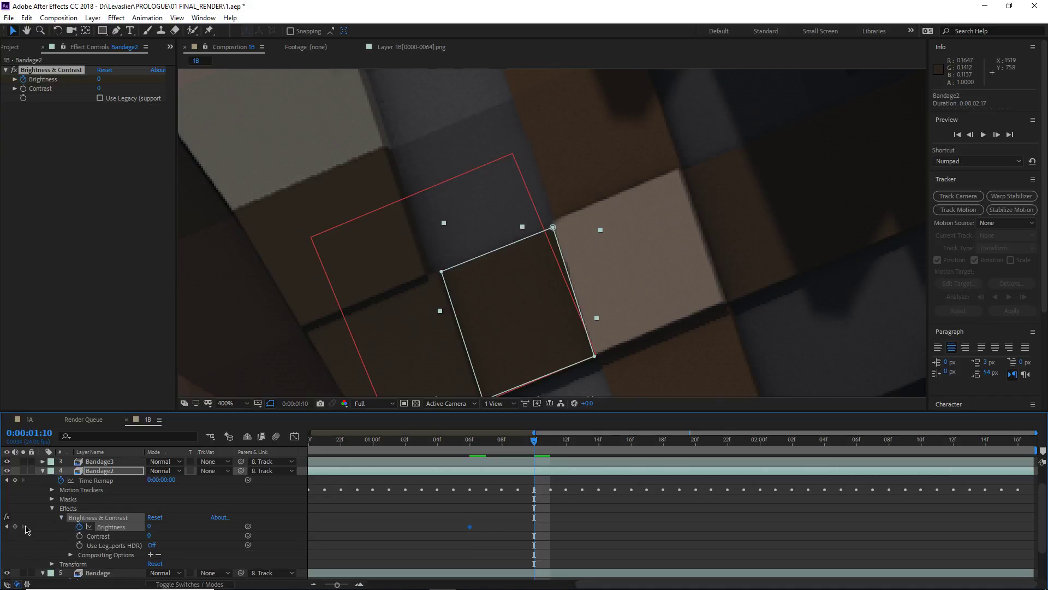
Set Bandage2's Brightness to -88 at 0:00:01:08, comparing the patch with the layer hidden and shown.
click(494, 453)
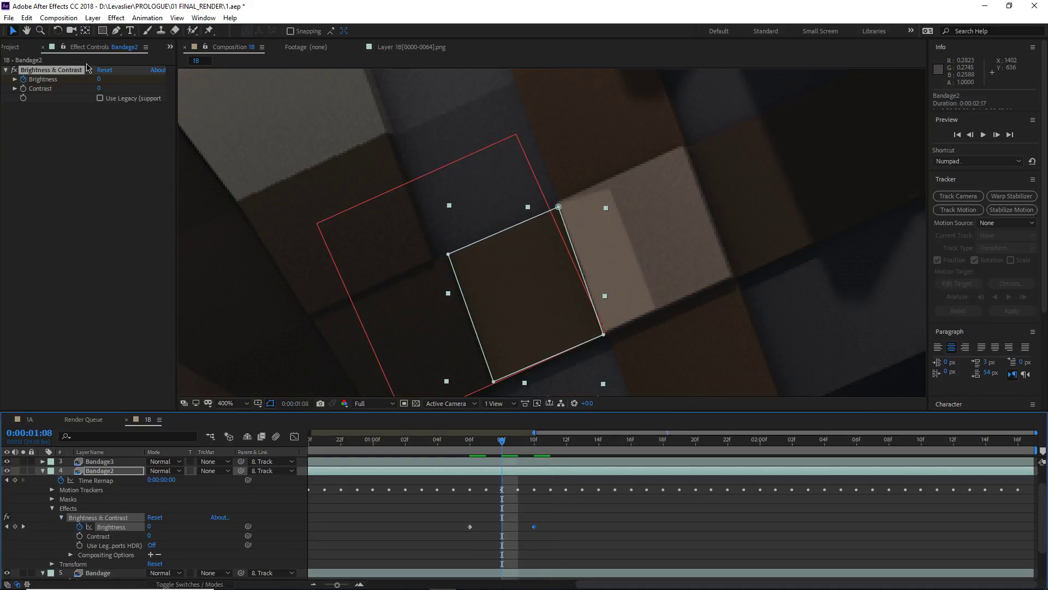
drag(99, 82, 78, 81)
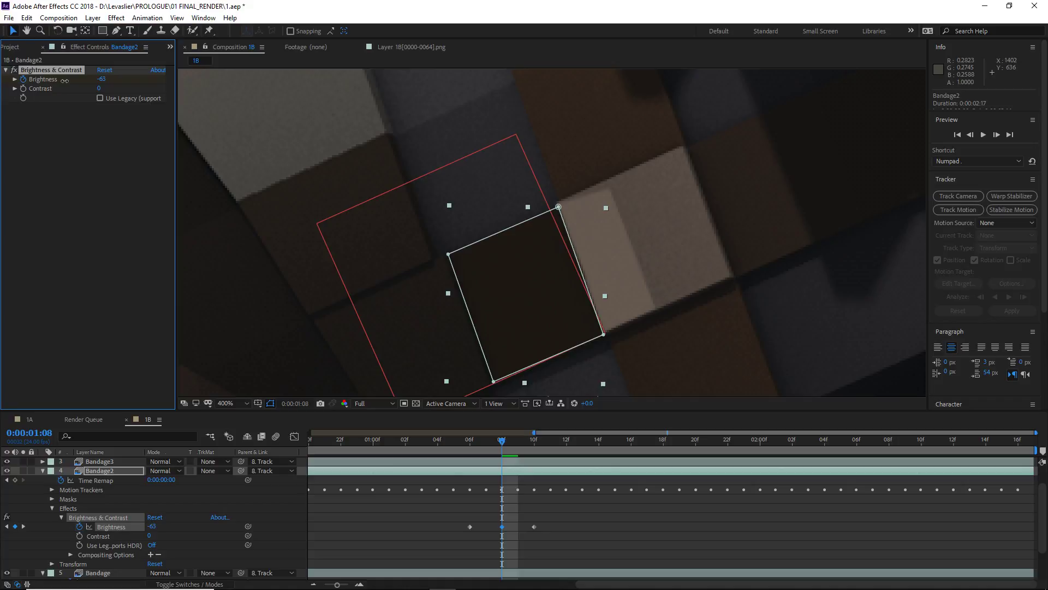
click(7, 470)
click(7, 471)
click(6, 471)
click(7, 471)
click(6, 470)
click(7, 470)
click(7, 470)
drag(102, 79, 105, 77)
click(6, 471)
click(7, 470)
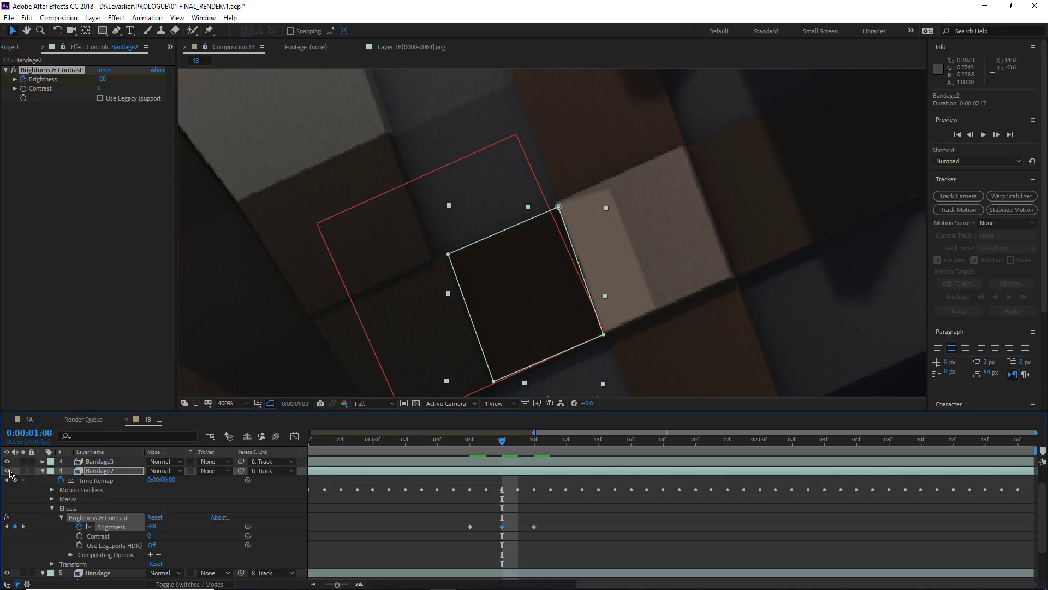
Apply Hue/Saturation to Bandage2 and set its Master Saturation to -61.
key(ctrl+space)
text(hue)
key(Return)
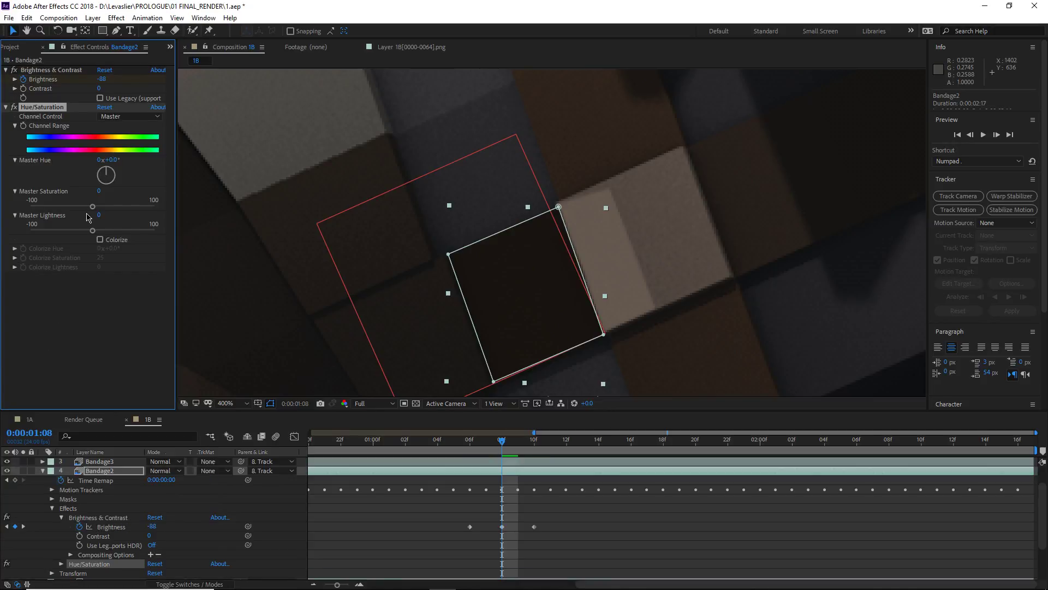
drag(91, 209, 47, 214)
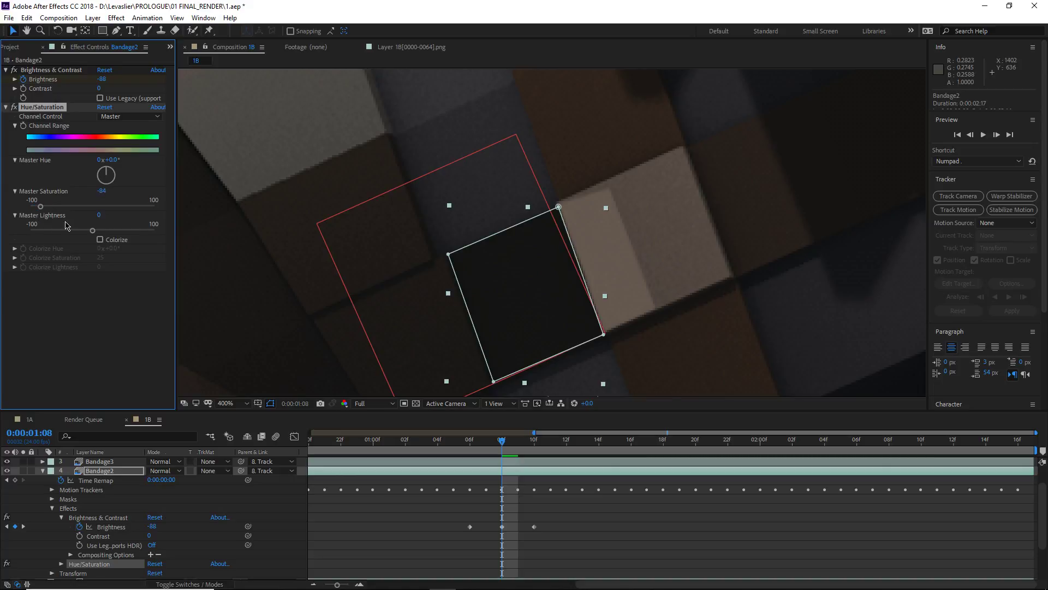
drag(45, 210, 81, 236)
key(ctrl+z)
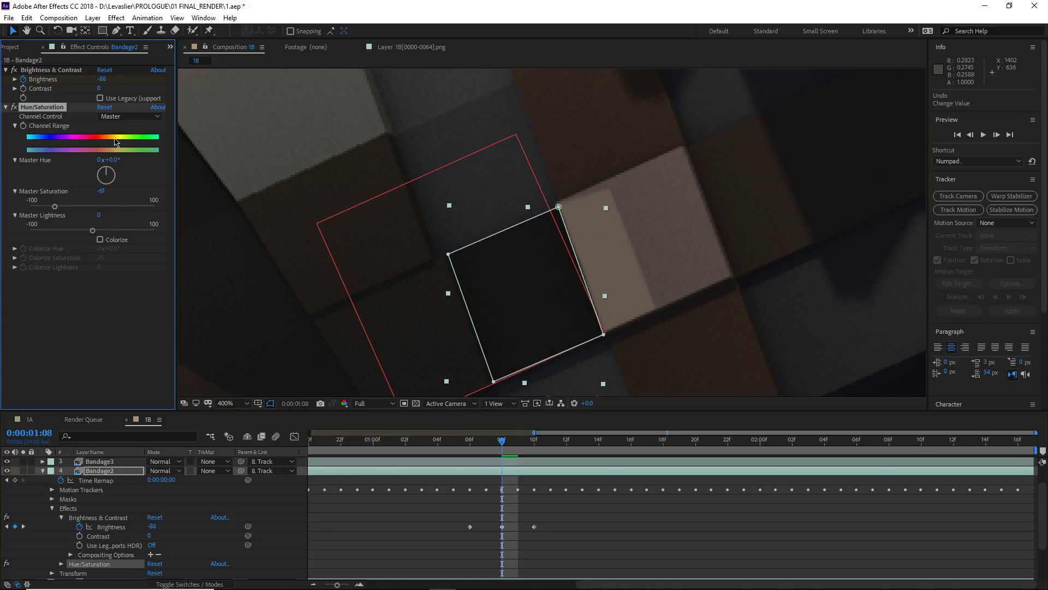
Set Bandage2's Master Hue to 1° and compare the patch with the layer hidden and shown.
drag(99, 171, 108, 172)
click(189, 495)
click(6, 471)
click(7, 470)
click(6, 470)
click(6, 470)
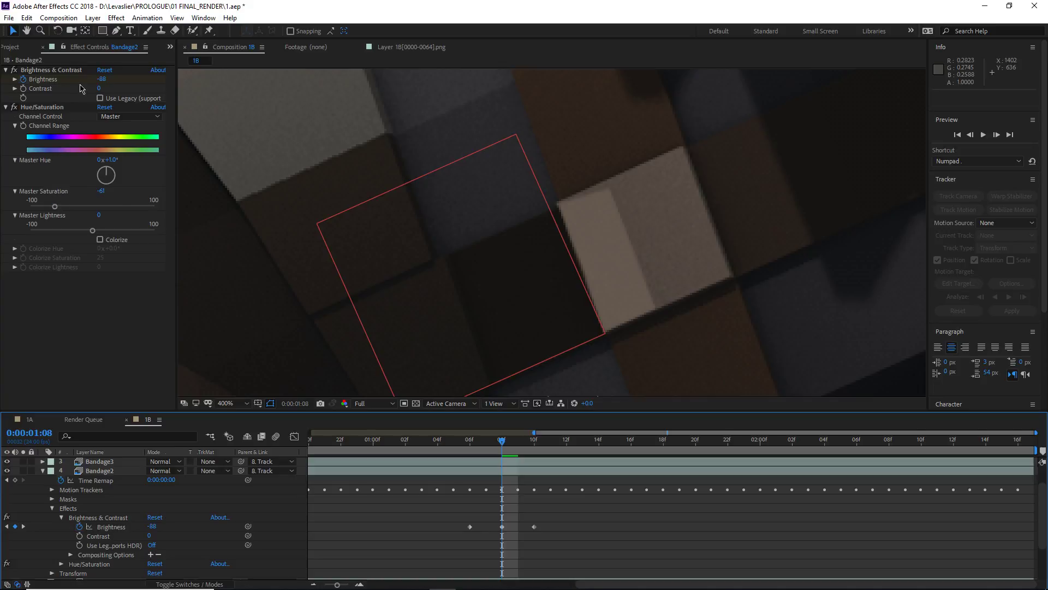
Set Bandage2's Brightness to -59 at 0:00:01:08 and check the patch against the surrounding clothing.
drag(100, 79, 118, 81)
click(7, 471)
click(7, 471)
click(6, 472)
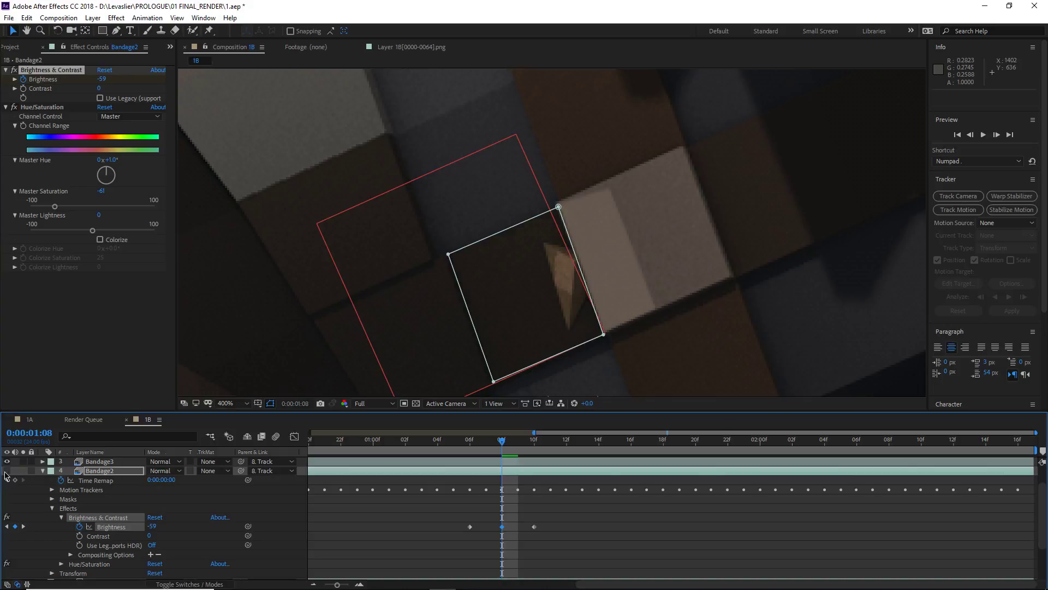
click(7, 471)
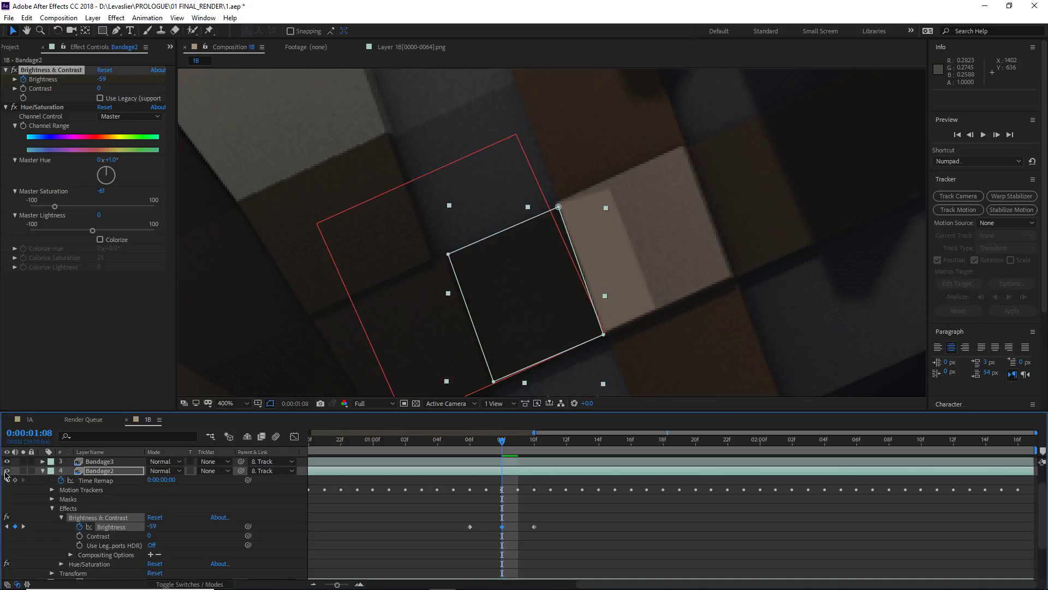
click(443, 508)
scroll(458, 356, down, 3)
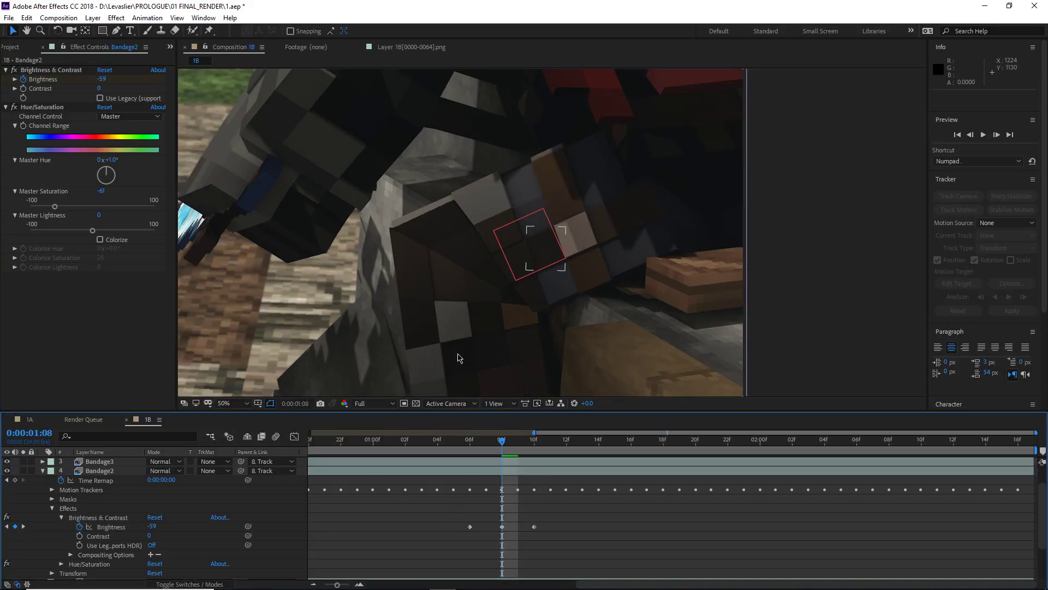
scroll(538, 237, up, 3)
Apply Brightness & Contrast to Bandage3 and set its Brightness to -69.
click(605, 236)
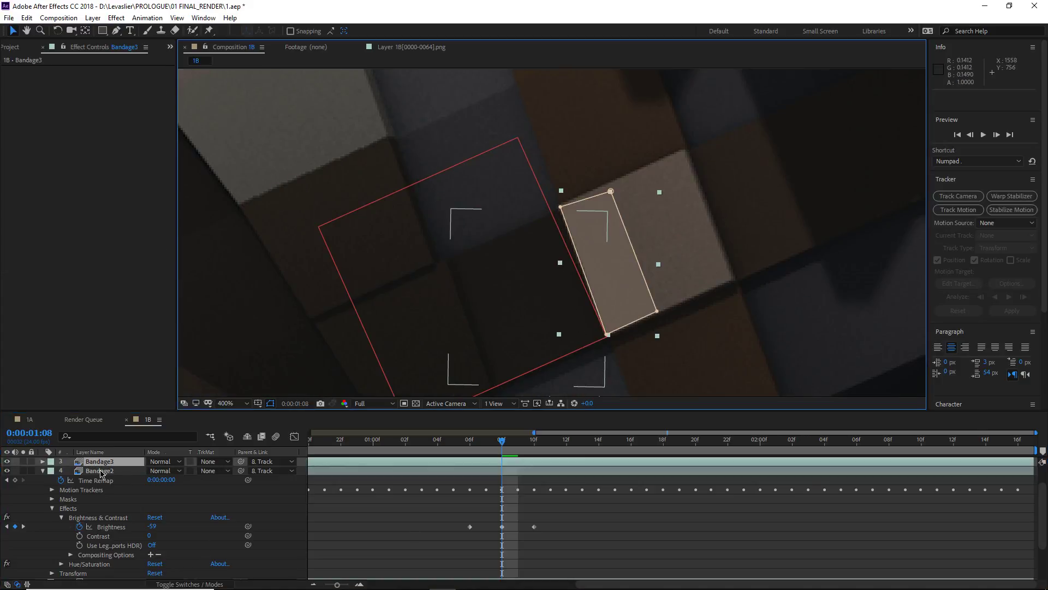
key(ctrl+space)
text(bright)
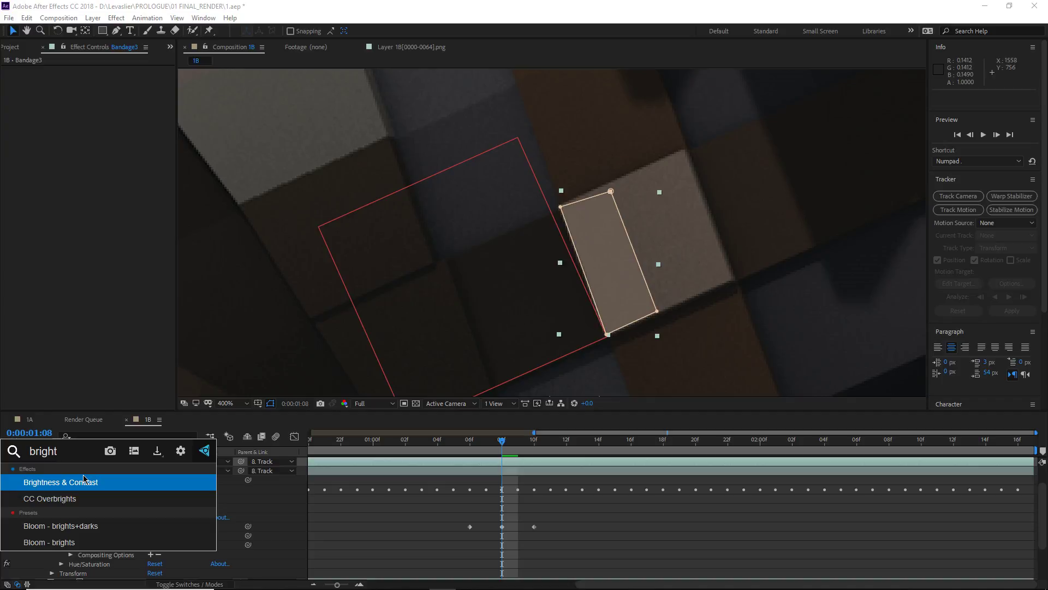
click(84, 481)
drag(100, 79, 66, 82)
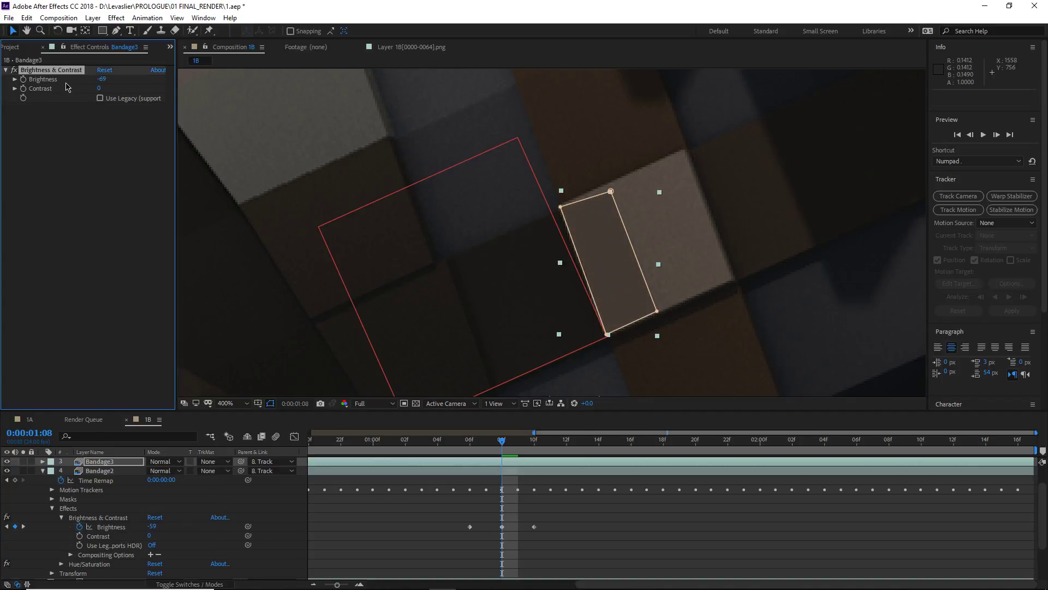
click(460, 537)
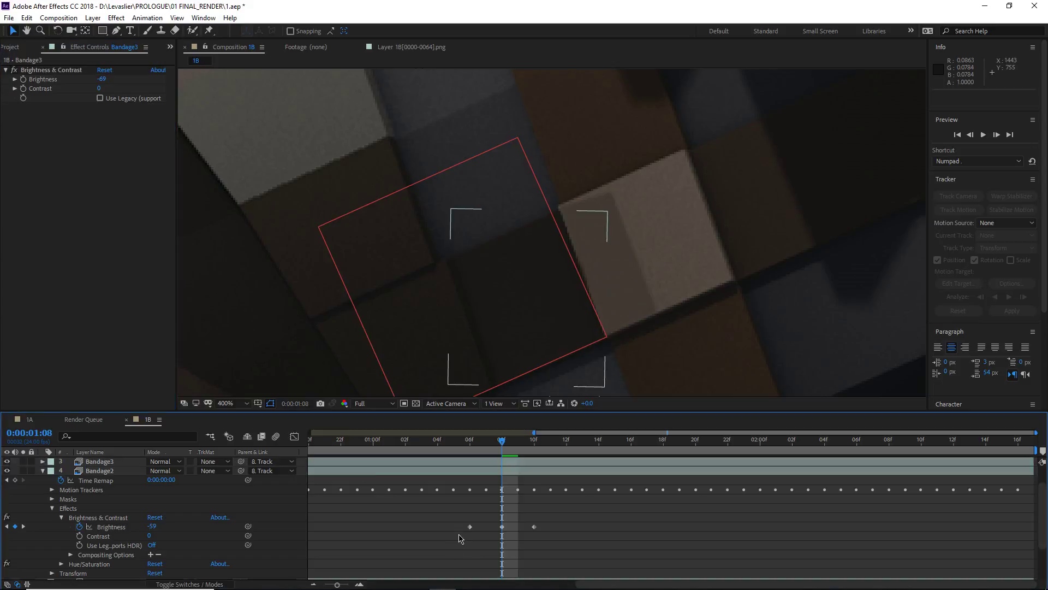
Collapse Bandage2's properties and set the Mask Feather of Bandage3's Mask 1 to 5 pixels.
click(98, 472)
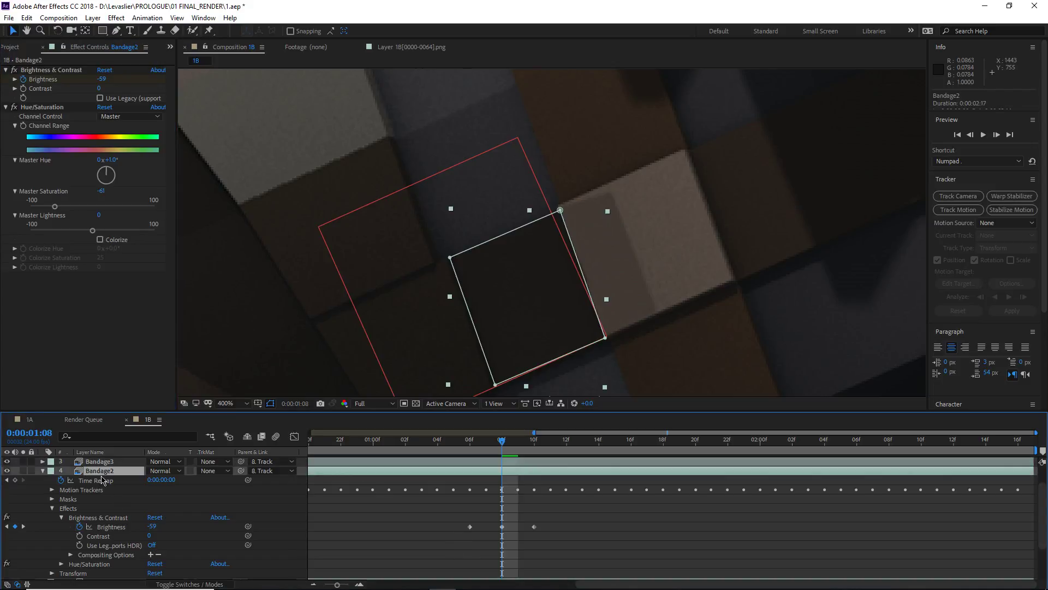
click(43, 471)
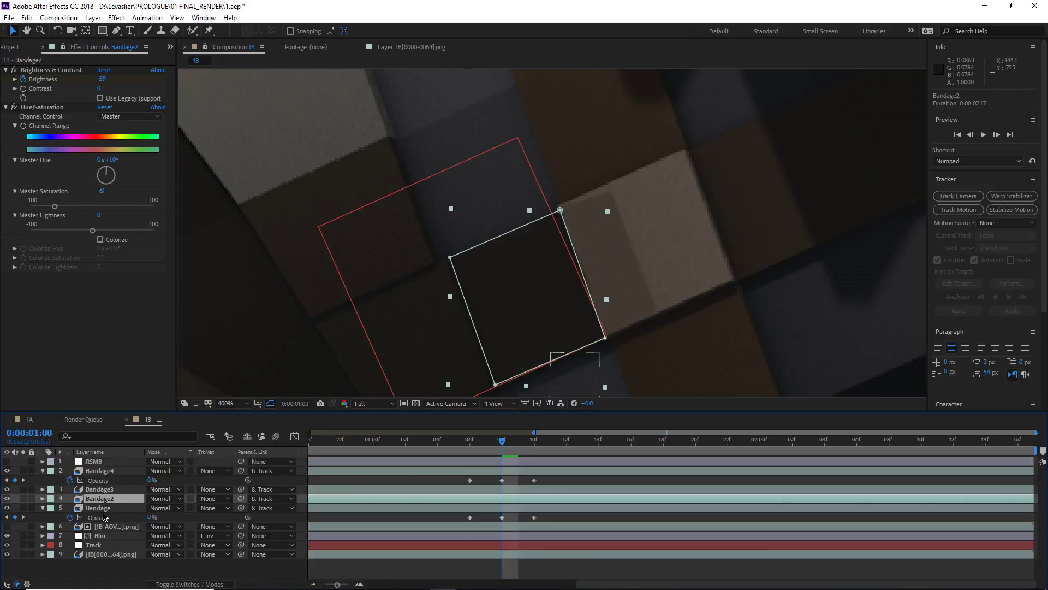
click(107, 491)
key(f)
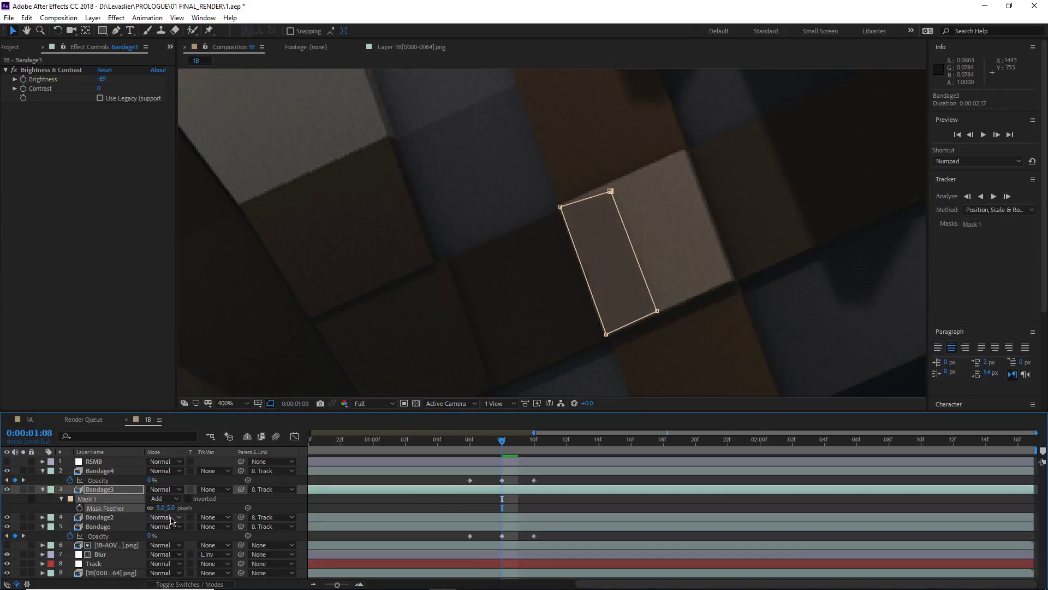
click(345, 512)
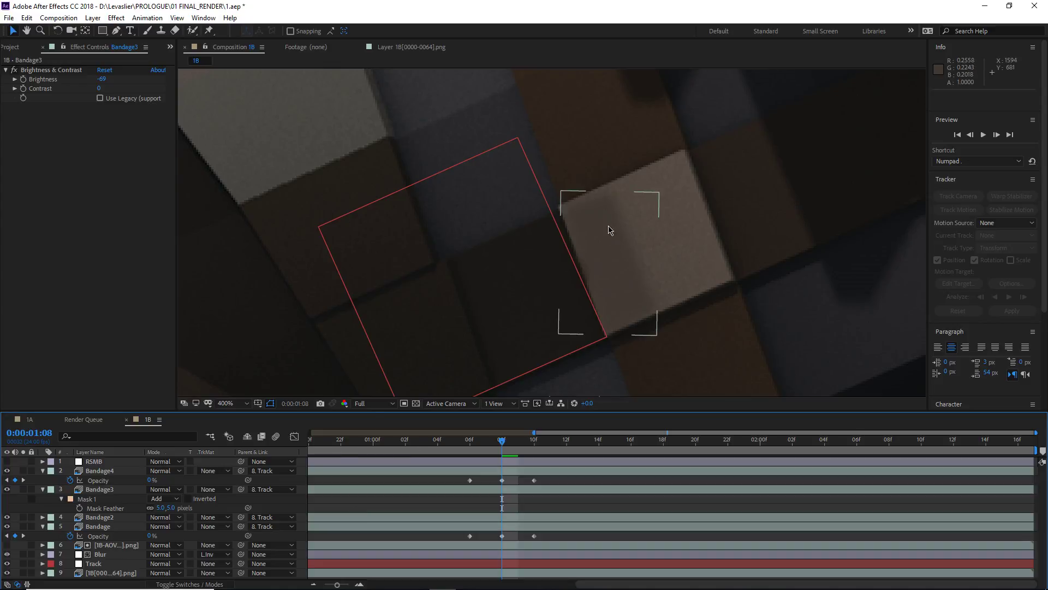
Set the Mask Feather of Bandage3's Mask 1 to 20 pixels.
scroll(457, 304, down, 8)
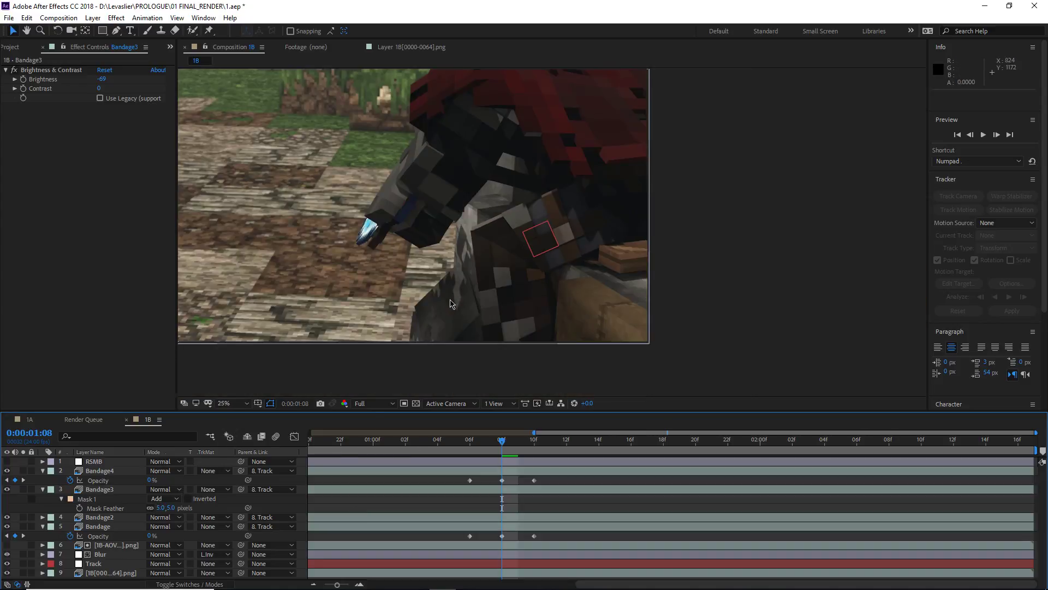
scroll(427, 280, up, 2)
click(170, 508)
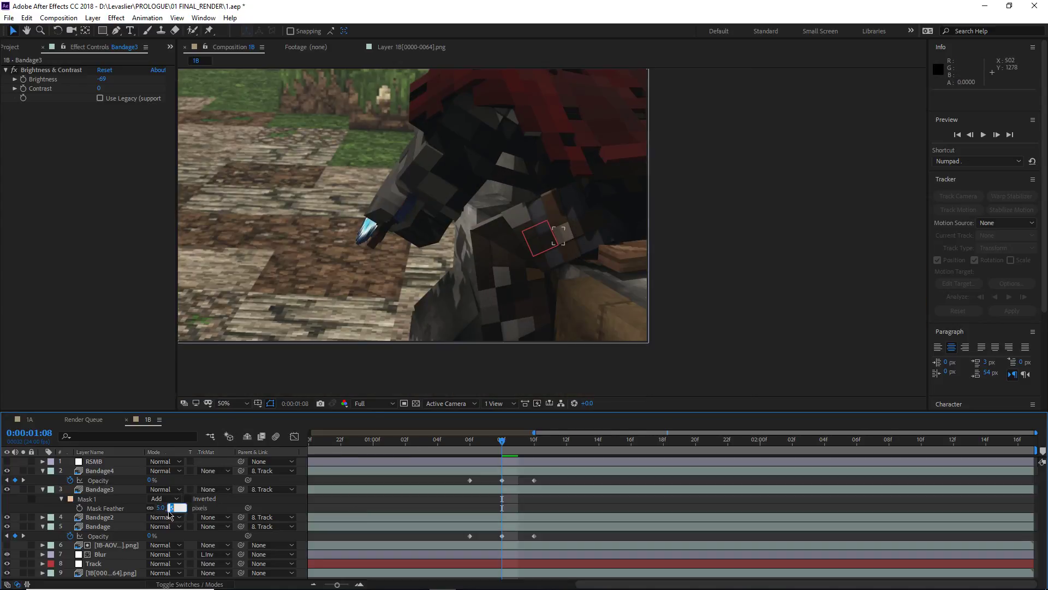
text(20)
key(Return)
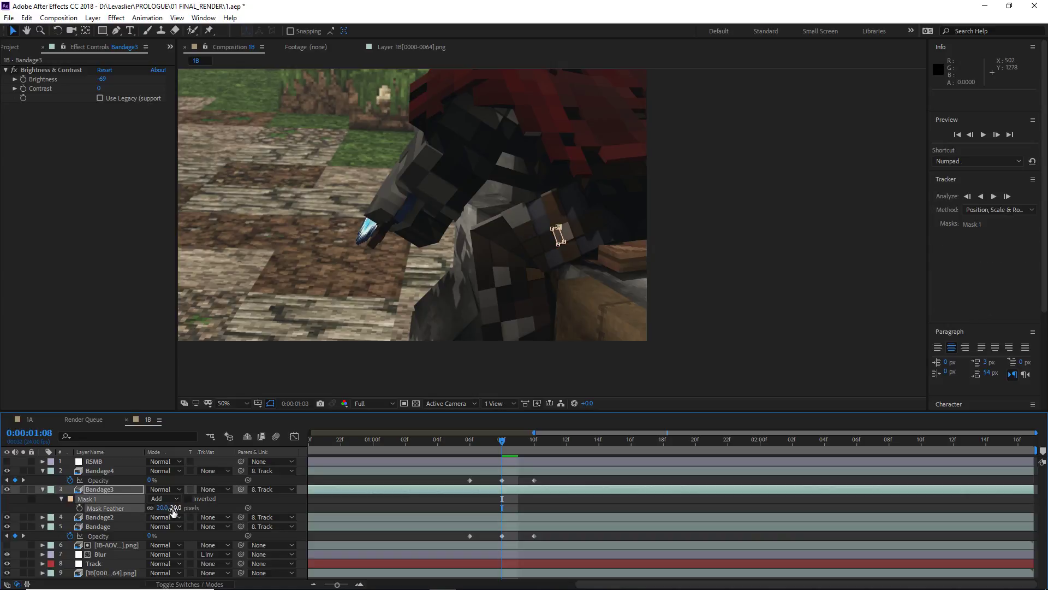
click(376, 506)
Examine the patched clothing at 0:00:01:08 up close and in the full frame.
scroll(553, 234, down, 2)
scroll(572, 267, up, 2)
scroll(571, 268, up, 6)
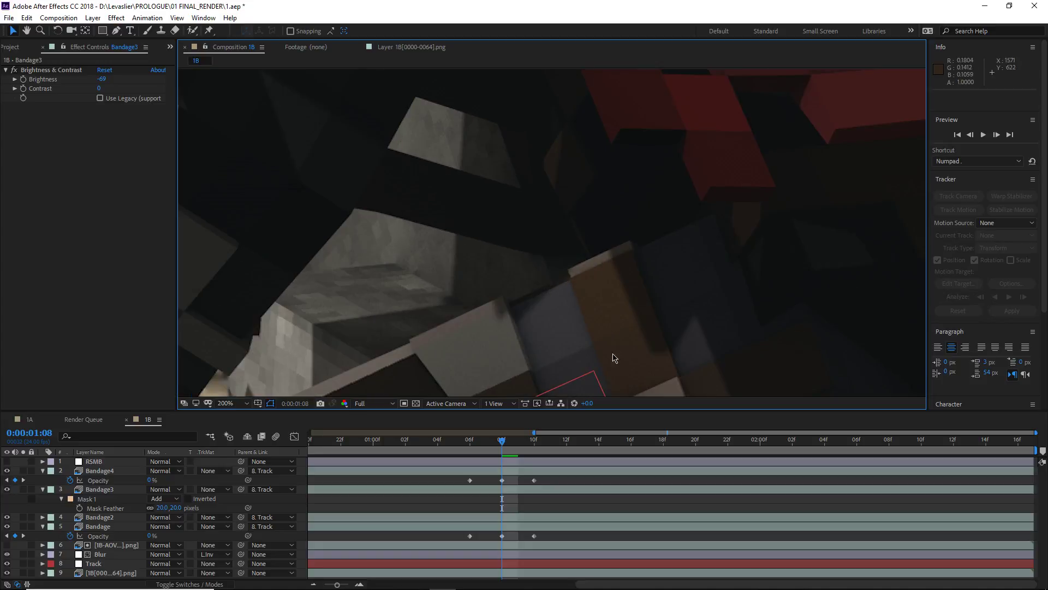
click(504, 252)
drag(496, 236, 473, 248)
click(449, 370)
scroll(449, 372, down, 10)
scroll(451, 241, up, 3)
middle_drag(453, 220, 577, 262)
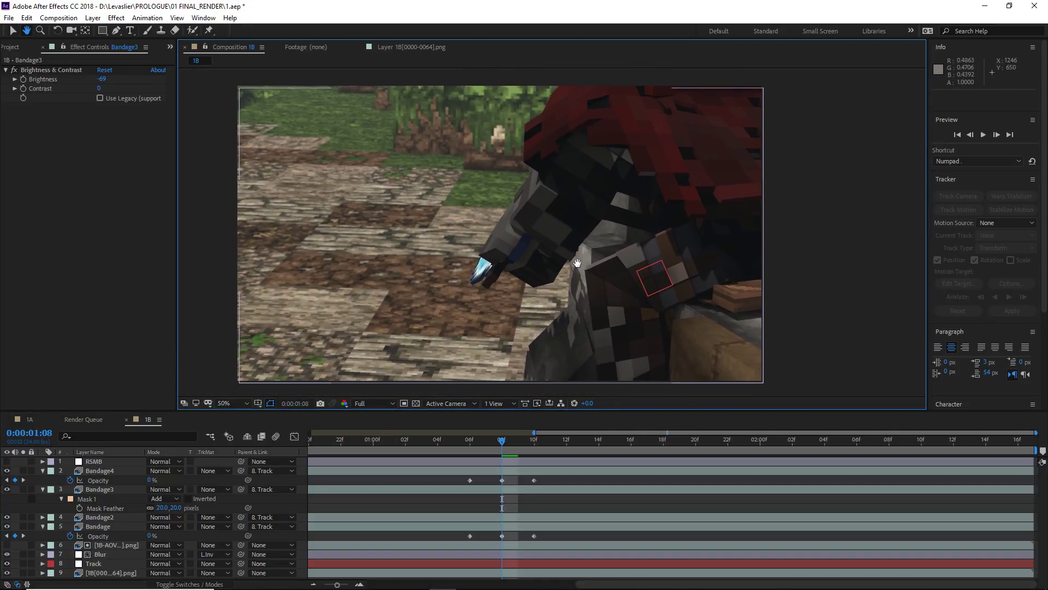
Collapse the expanded properties of all Bandage layers, show the whole composition's duration in the timeline, and save the project.
click(387, 503)
key(t)
key(t)
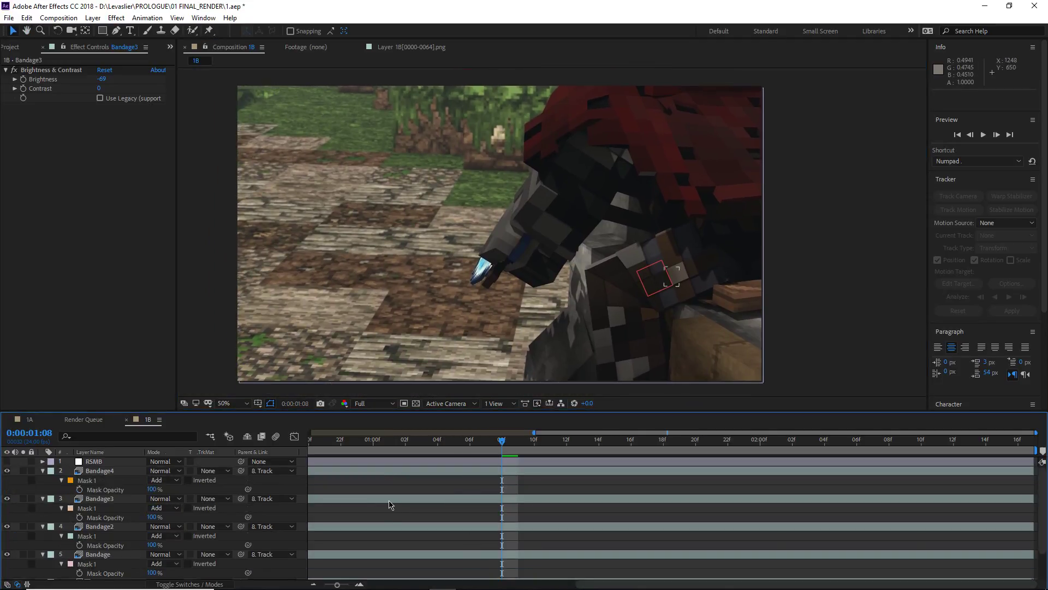
key(m)
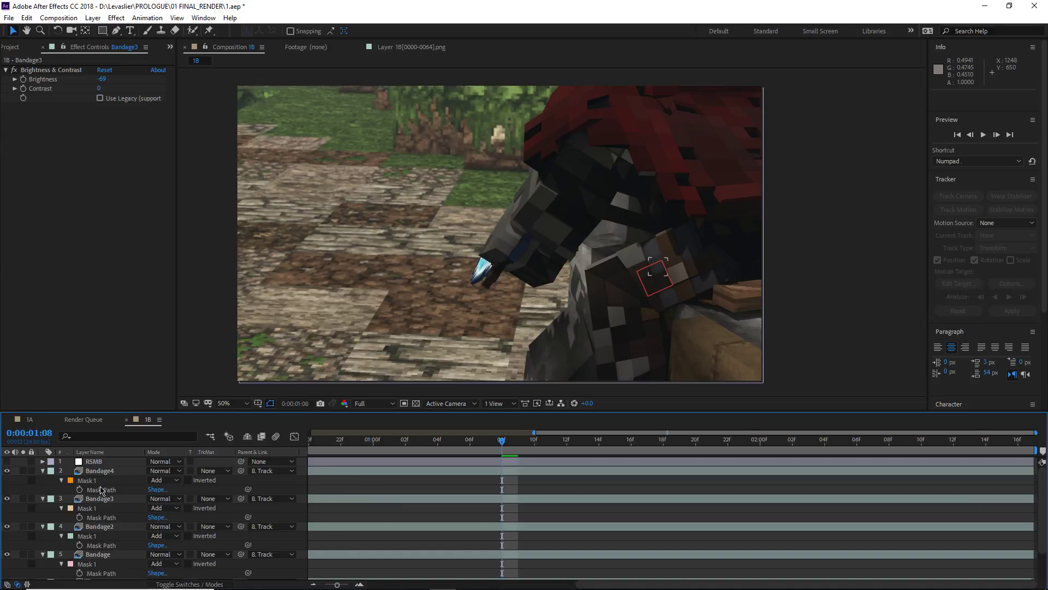
key(m)
drag(365, 441, 238, 468)
alt+scroll(464, 501, down, 3)
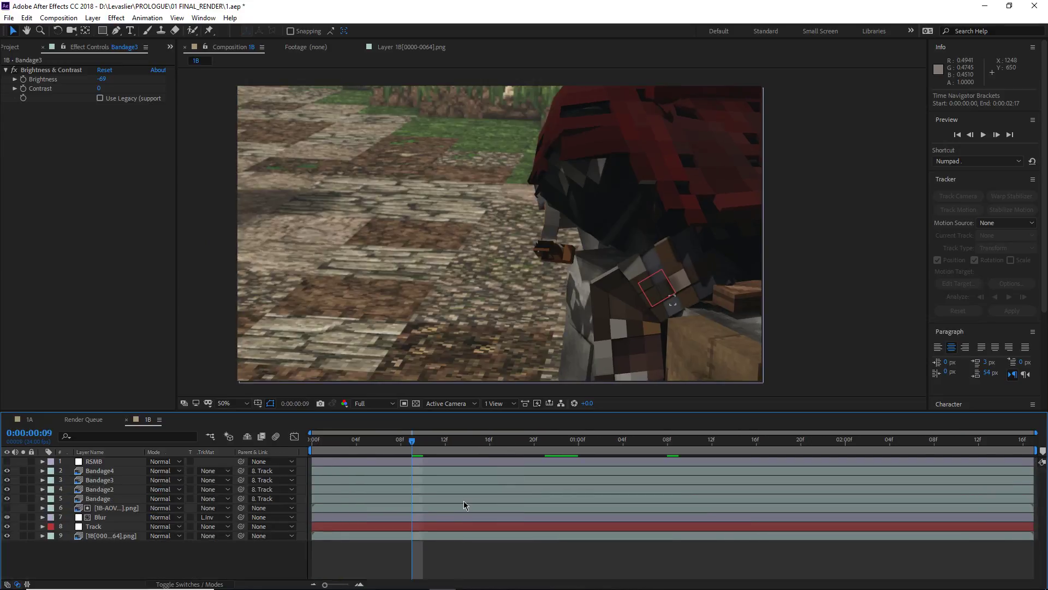
key(ctrl+s)
Preview composition 1B from its first frame to check the clothing patches in motion.
key(Home)
key(space)
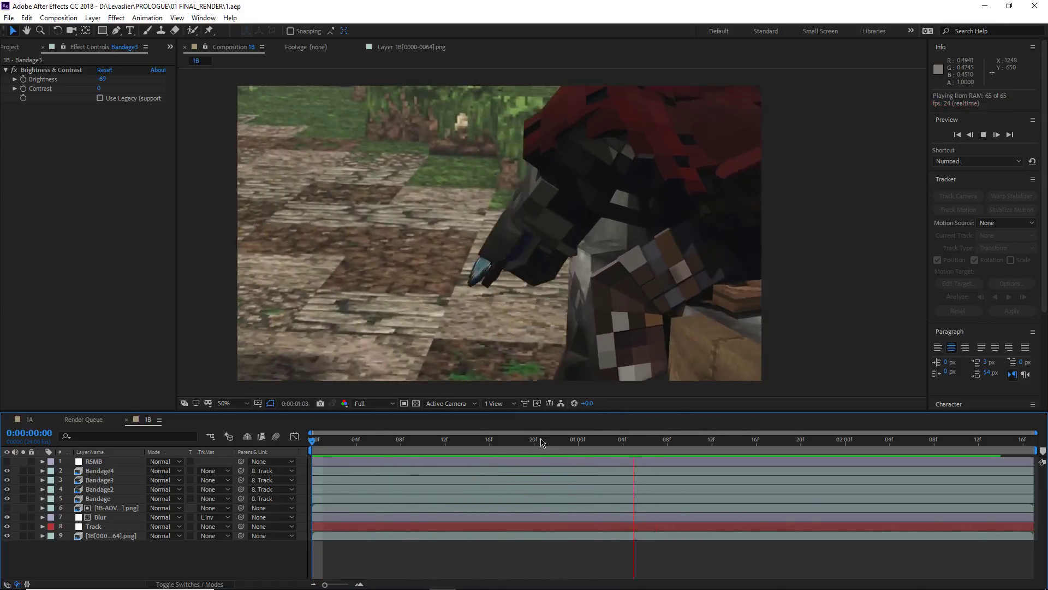
key(space)
Reveal the Opacity of Bandage4 and Bandage3 and go to Bandage4's middle opacity keyframe at 0:00:01:08.
click(97, 480)
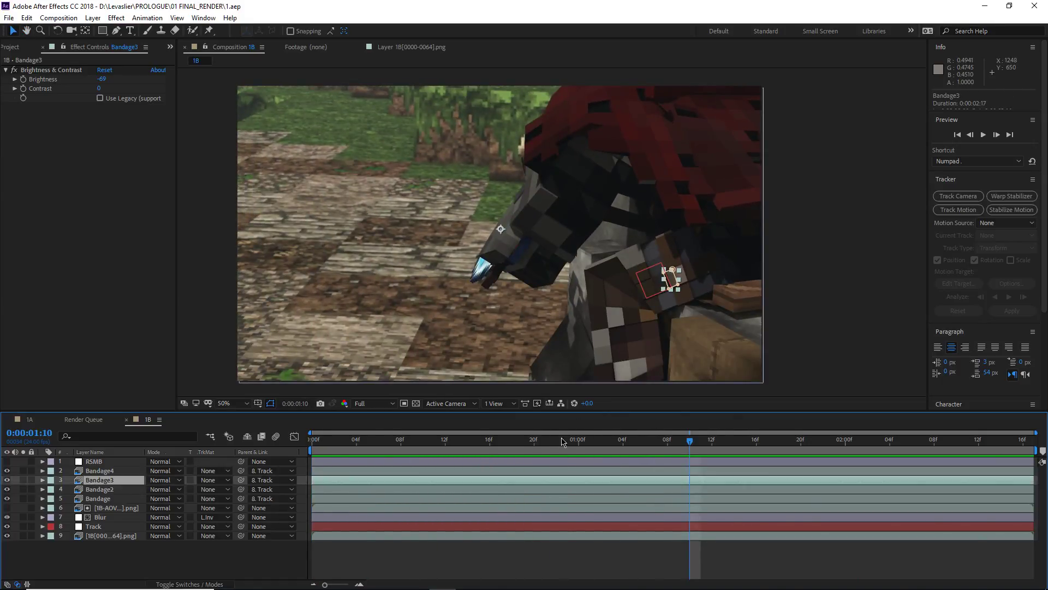
click(523, 439)
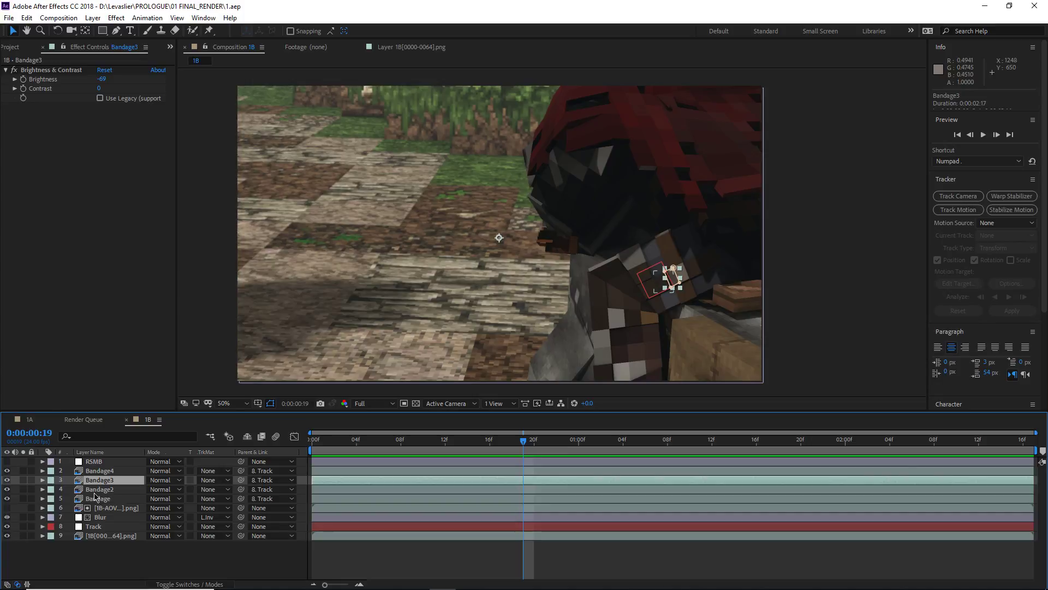
ctrl+click(95, 490)
key(t)
key(t)
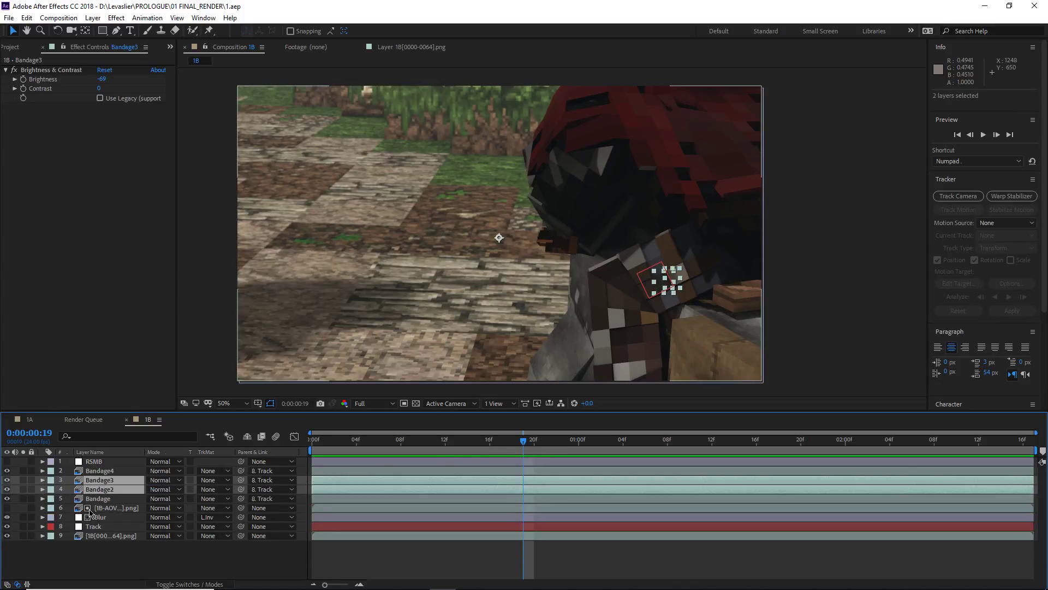
click(100, 470)
ctrl+click(109, 480)
key(t)
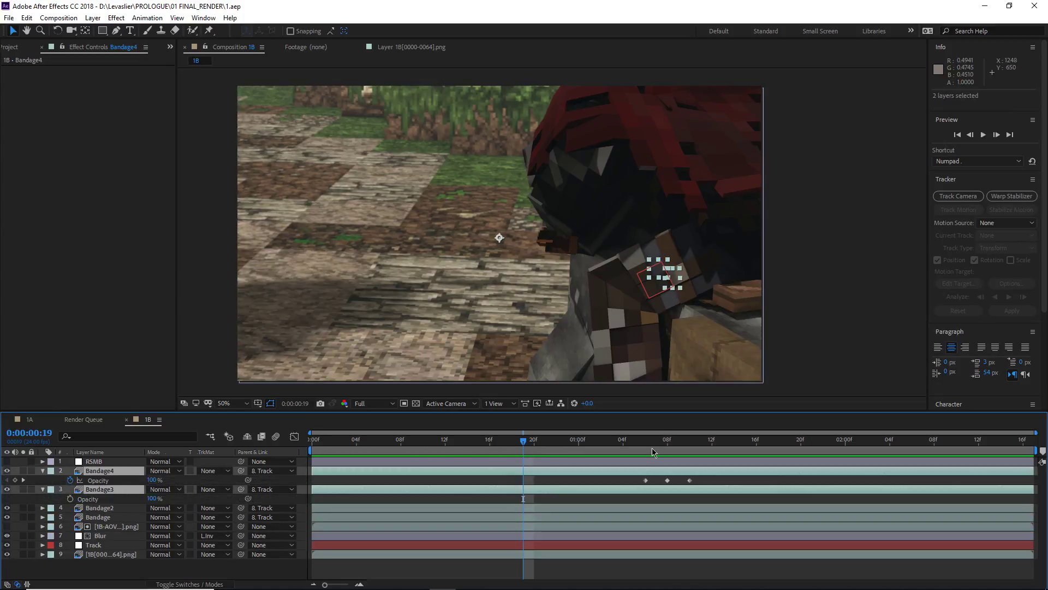
click(653, 443)
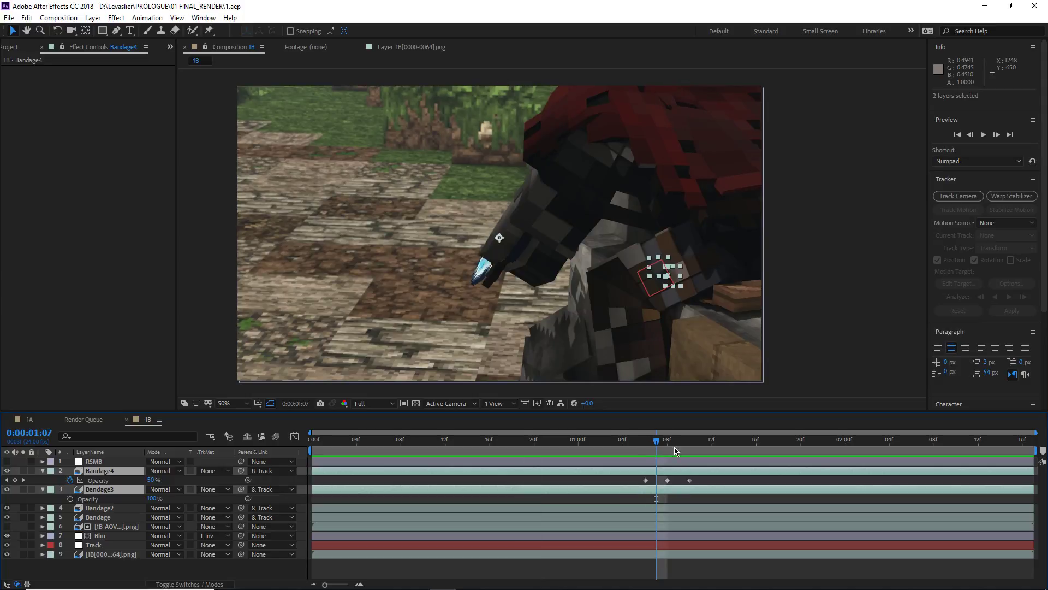
click(671, 445)
click(554, 498)
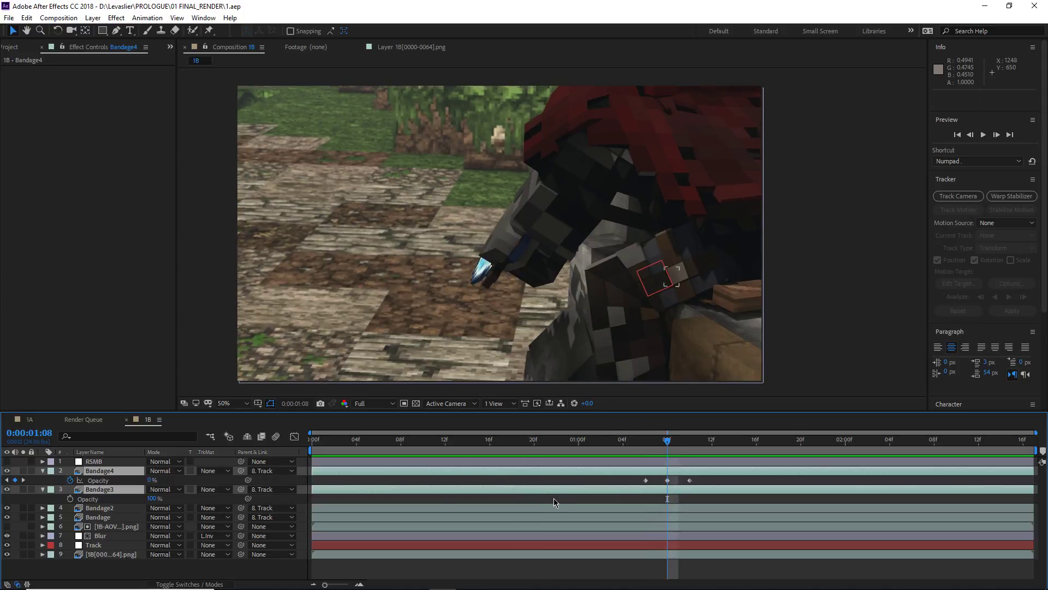
Expand Bandage3's Brightness & Contrast effect and enable keyframing for Brightness at 0:00:01:08.
click(43, 490)
click(44, 489)
scroll(100, 519, down, 3)
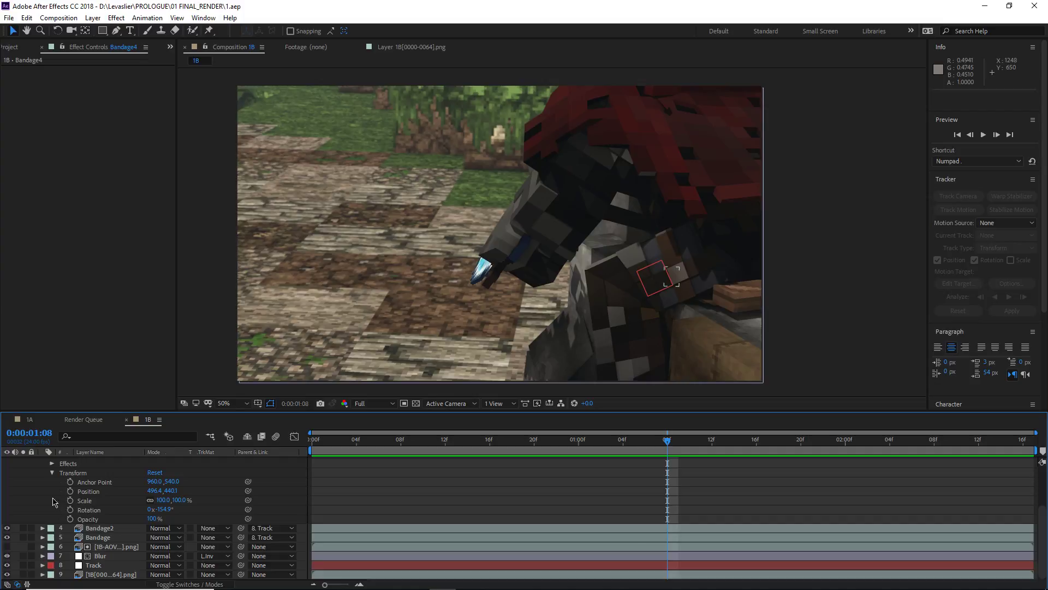
click(53, 473)
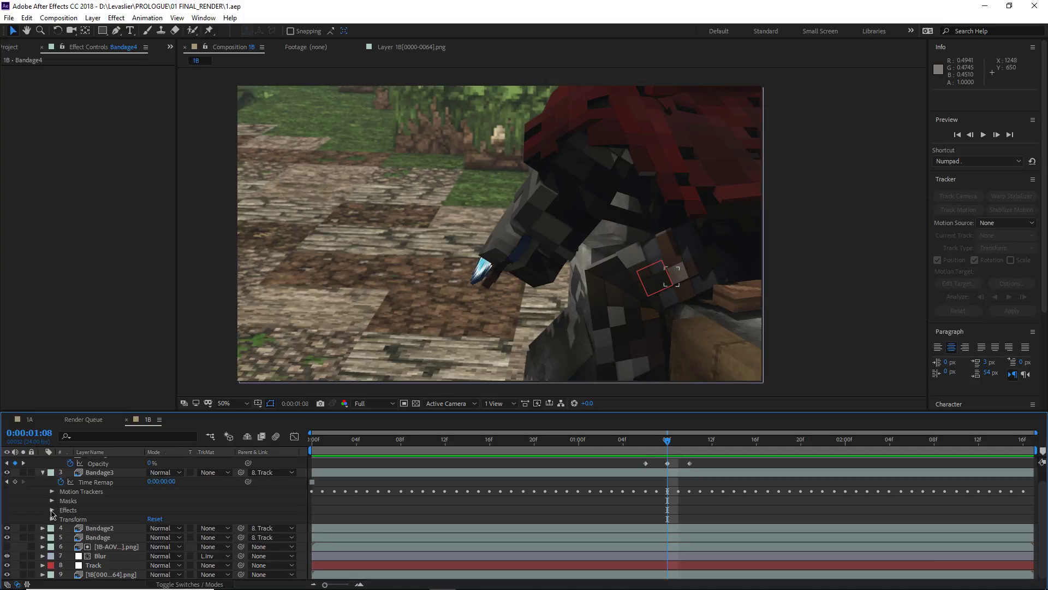
click(52, 510)
click(61, 518)
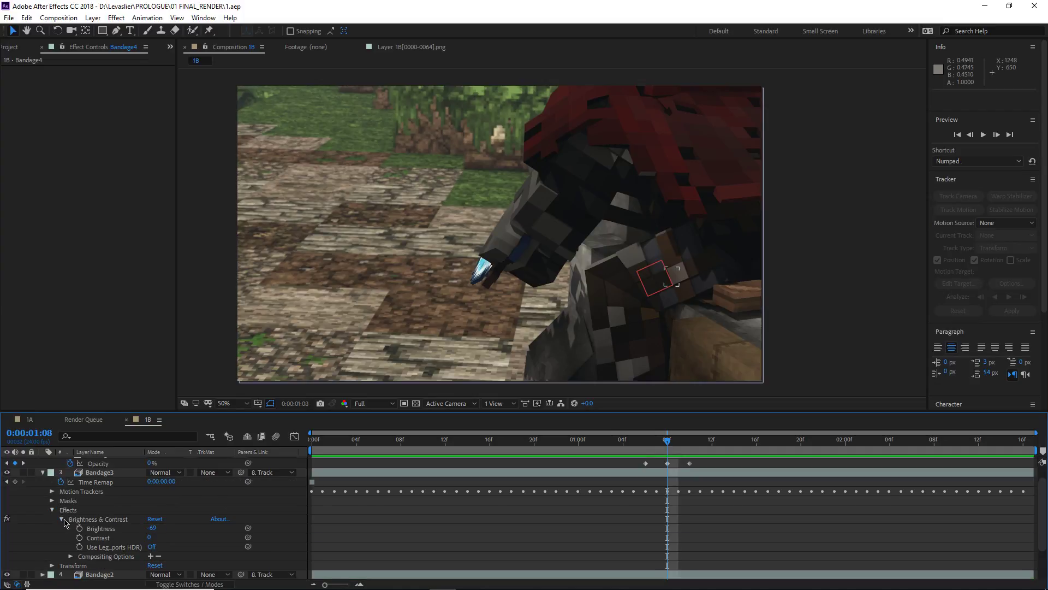
scroll(93, 527, down, 2)
scroll(94, 513, up, 2)
click(79, 529)
Keyframe Bandage3's Brightness to 0 at 0:00:01:06.
click(640, 446)
click(151, 528)
text(0)
key(Return)
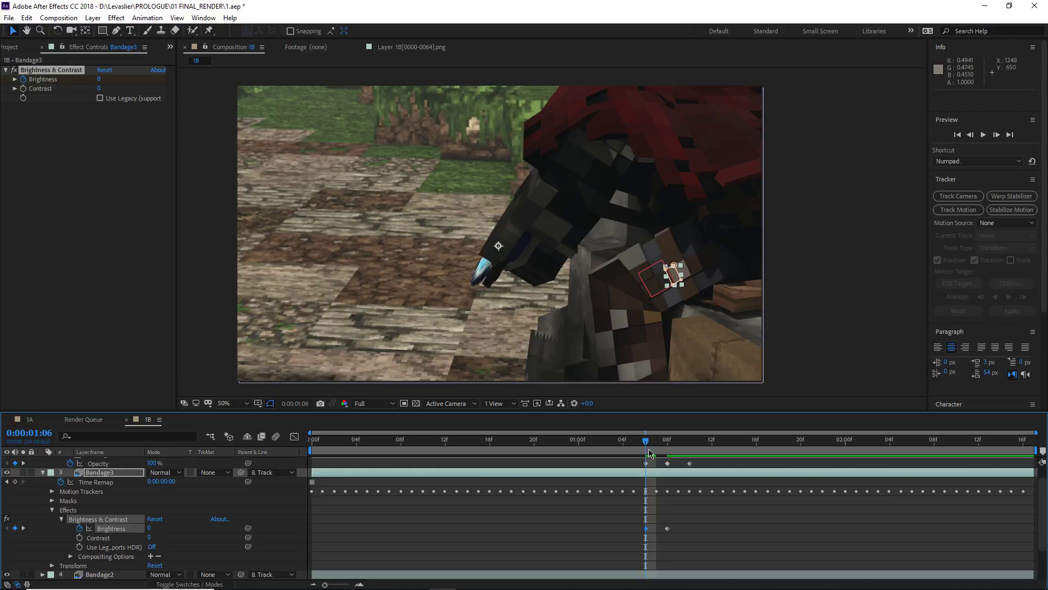
Keyframe Bandage3's Brightness to 0 at 0:00:01:10, and collapse the Bandage3 and Bandage4 layers.
click(689, 447)
click(156, 528)
text(0)
key(Return)
click(42, 473)
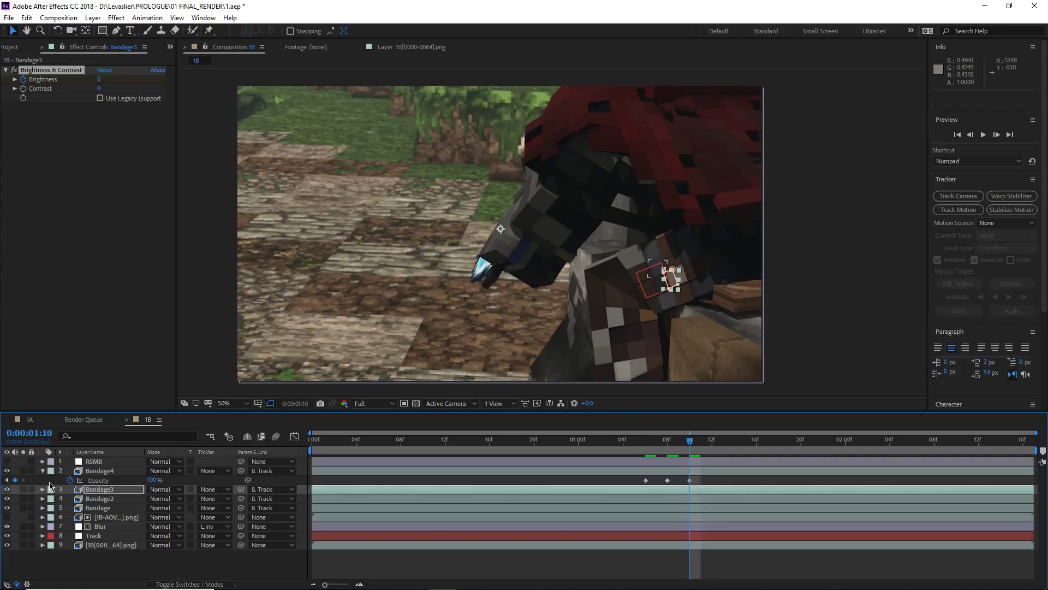
click(43, 471)
Preview the animated brightness correction and move the current time to 0:00:02:11.
key(space)
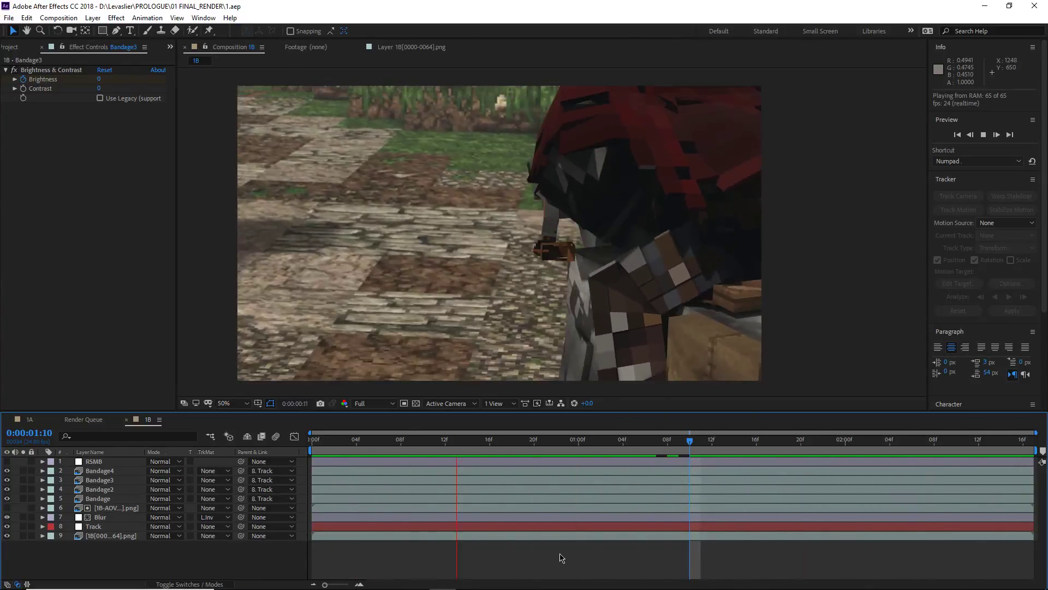
click(778, 446)
drag(792, 447, 972, 455)
Inspect the edges of the Bandage3 and Bandage4 masks up close at 0:00:02:11.
scroll(690, 287, up, 1)
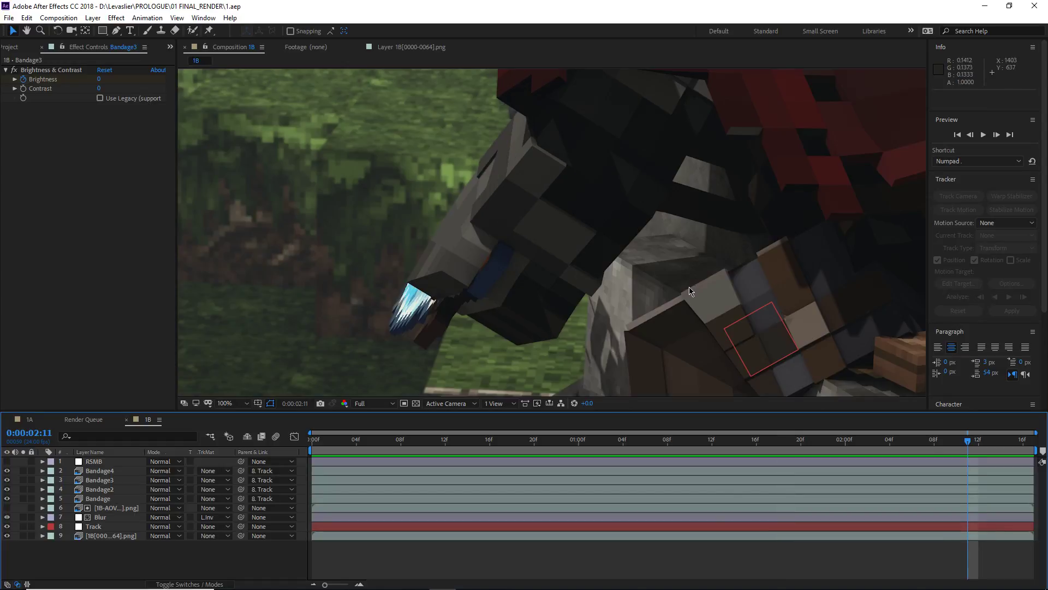
scroll(690, 290, up, 4)
middle_drag(745, 278, 514, 231)
scroll(524, 232, up, 1)
middle_drag(688, 236, 555, 244)
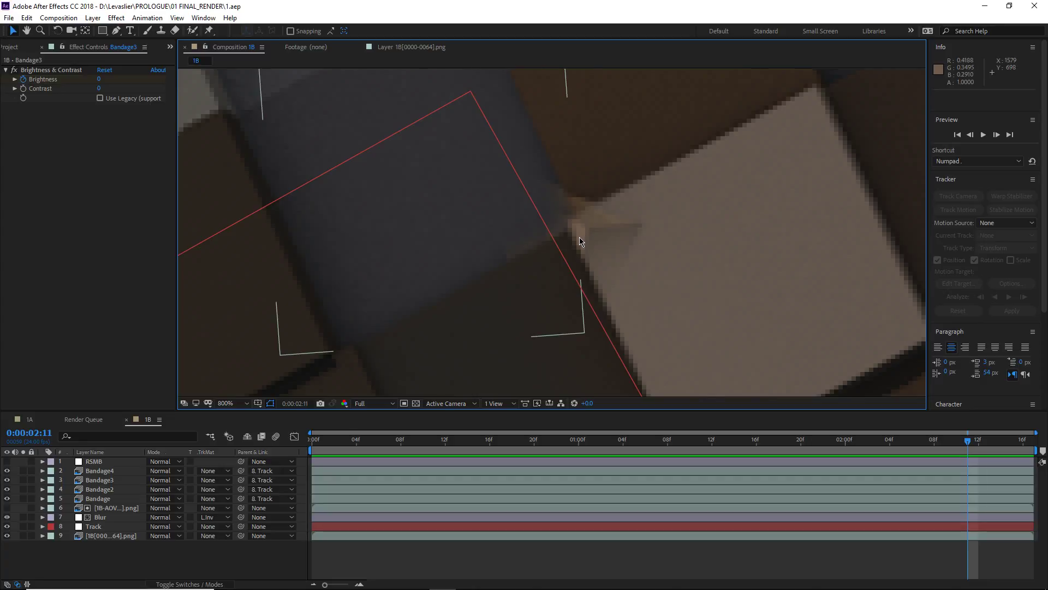
drag(579, 237, 576, 255)
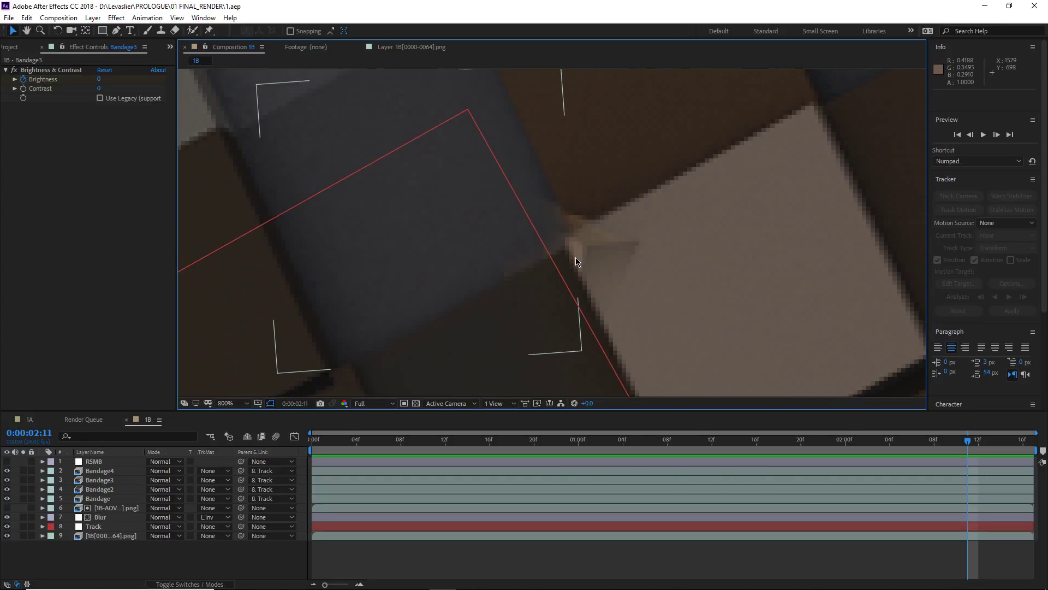
click(623, 261)
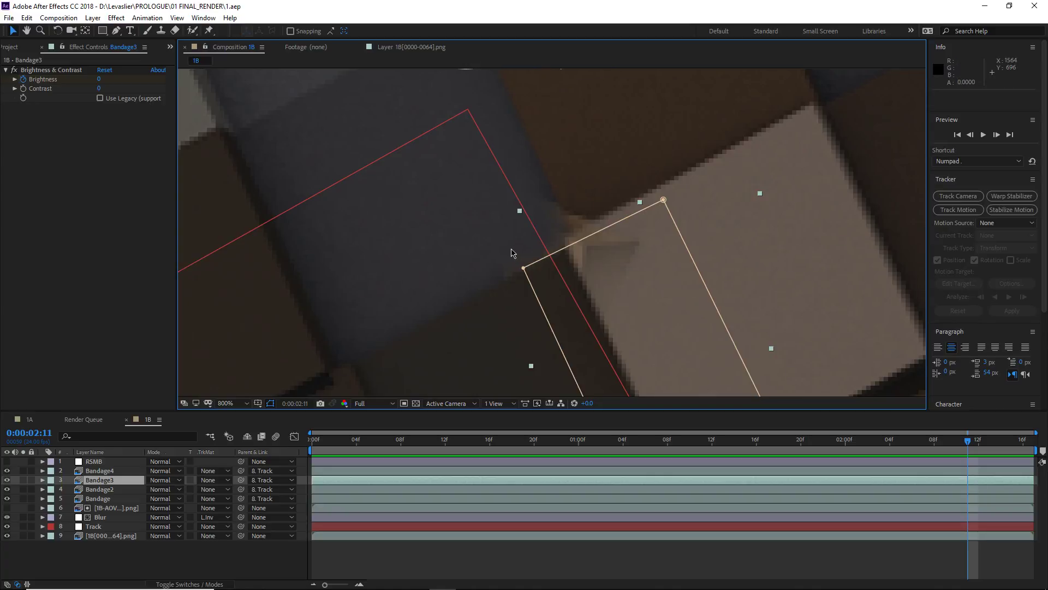
key(ctrl+Up)
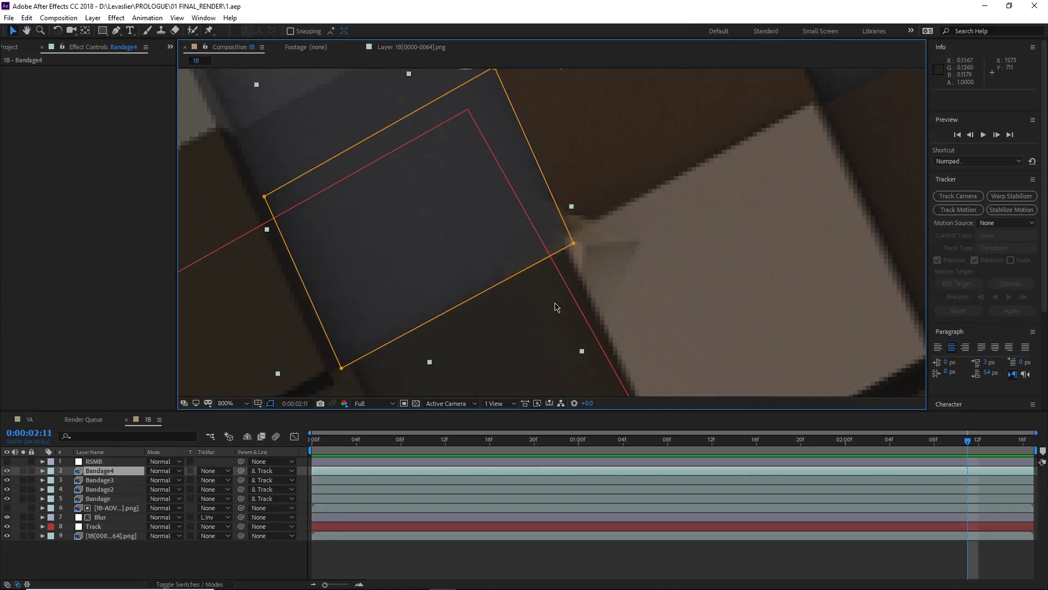
key(comma)
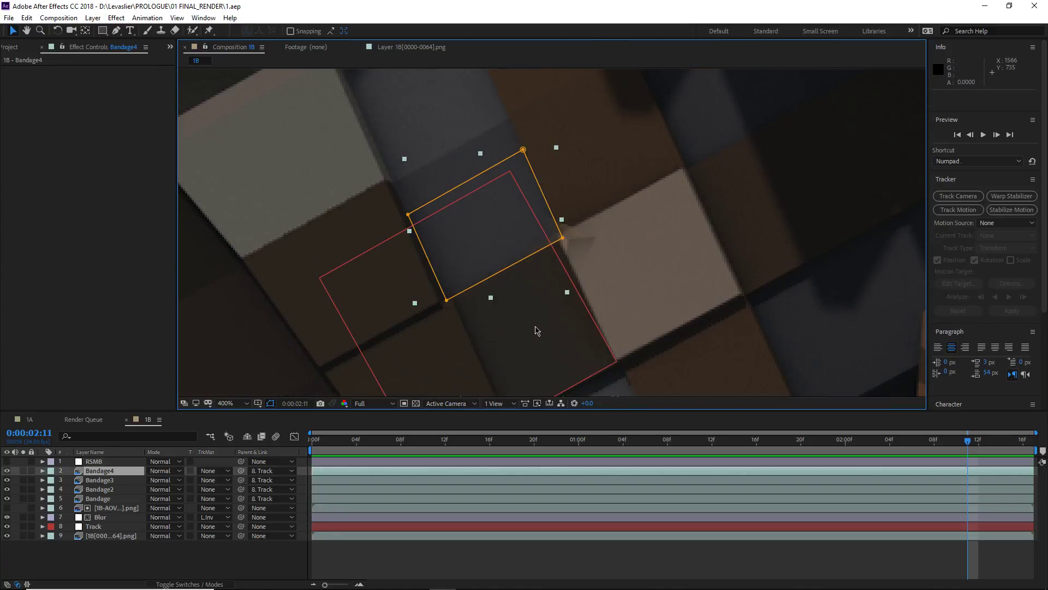
click(531, 367)
click(779, 264)
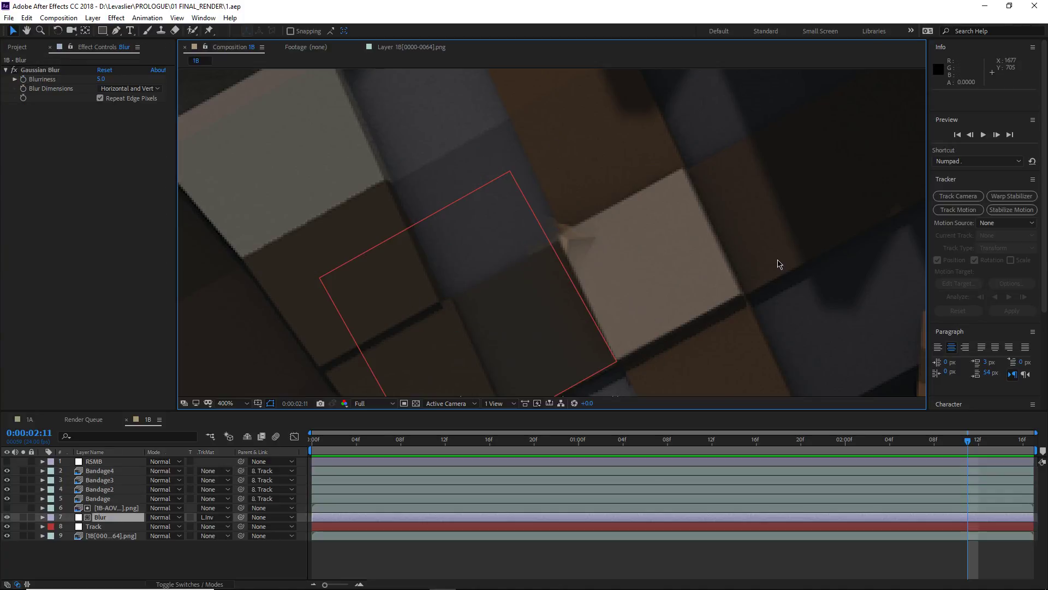
Return to the full-frame view and play back the whole composition to review the finished patches.
key(comma)
key(comma)
key(comma)
key(comma)
key(comma)
key(comma)
scroll(682, 282, down, 2)
middle_drag(517, 257, 644, 280)
scroll(561, 284, up, 2)
key(v)
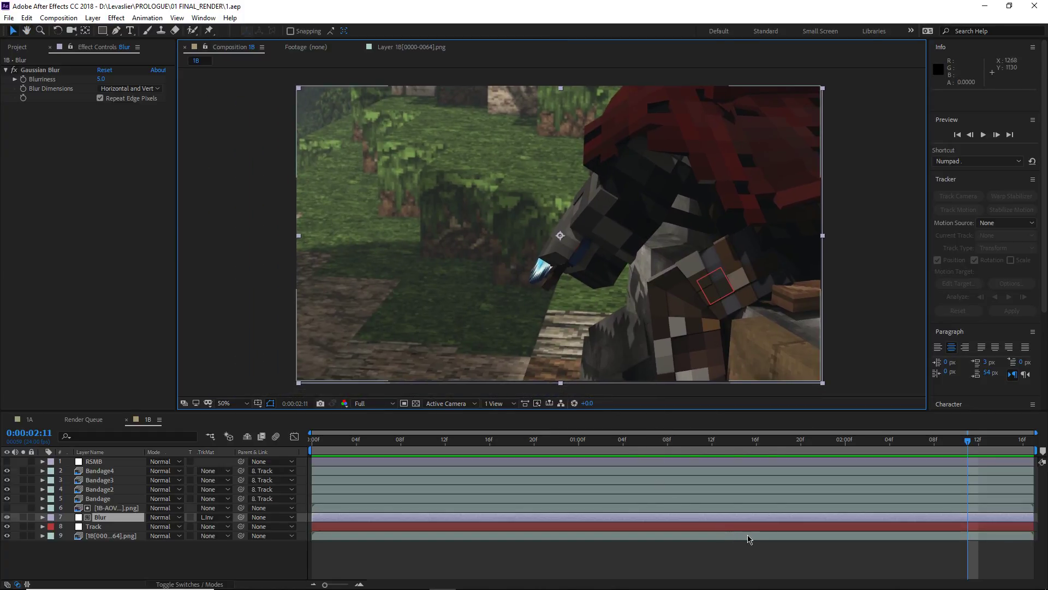
click(770, 539)
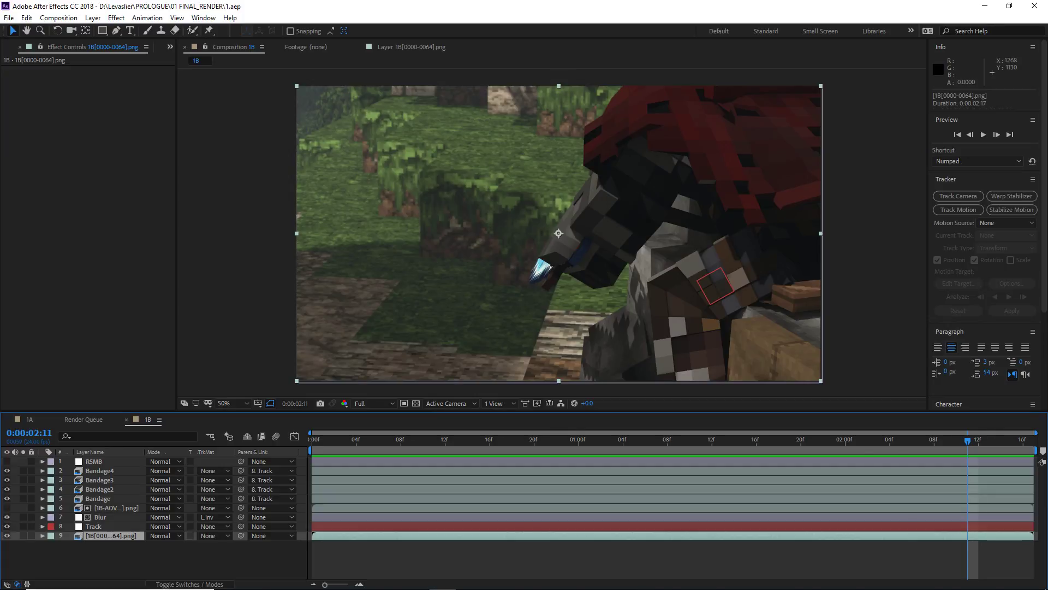
key(space)
click(815, 564)
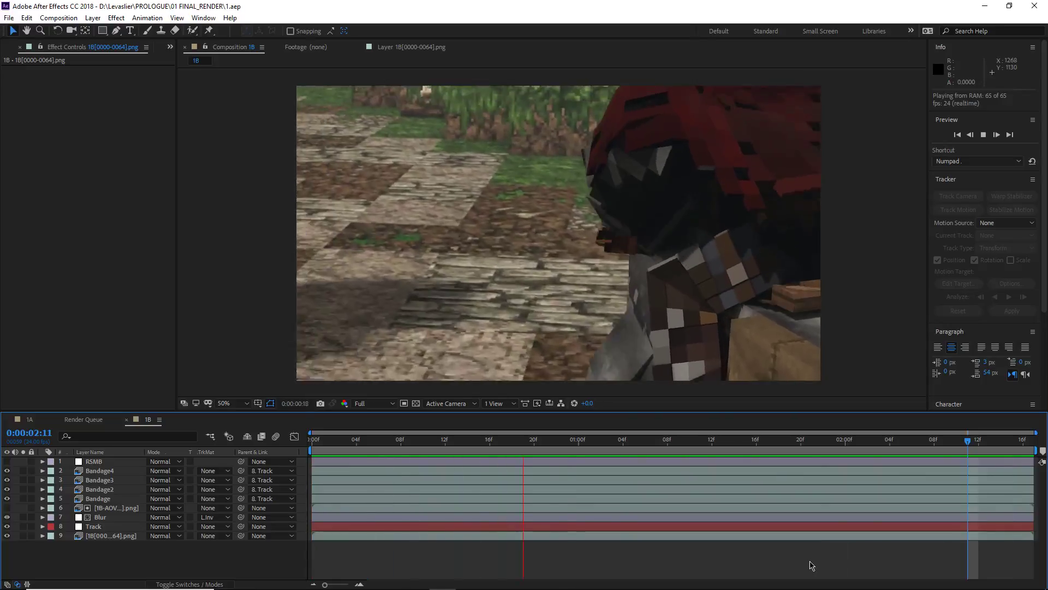
key(space)
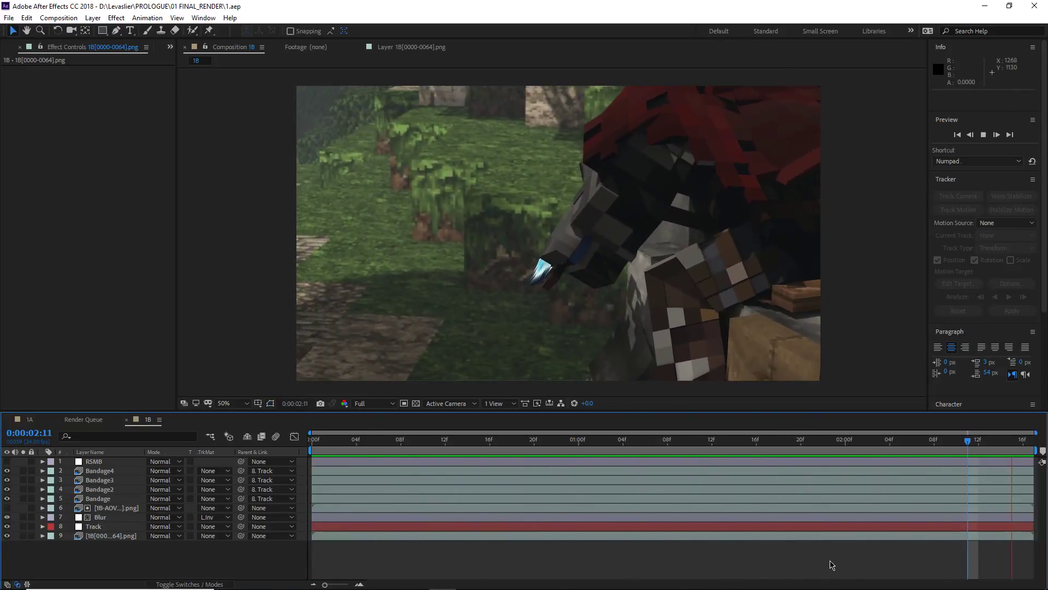
Return to the first frame, place the 1B timeline ahead of the Render Queue, and bring up the project's footage list.
key(Home)
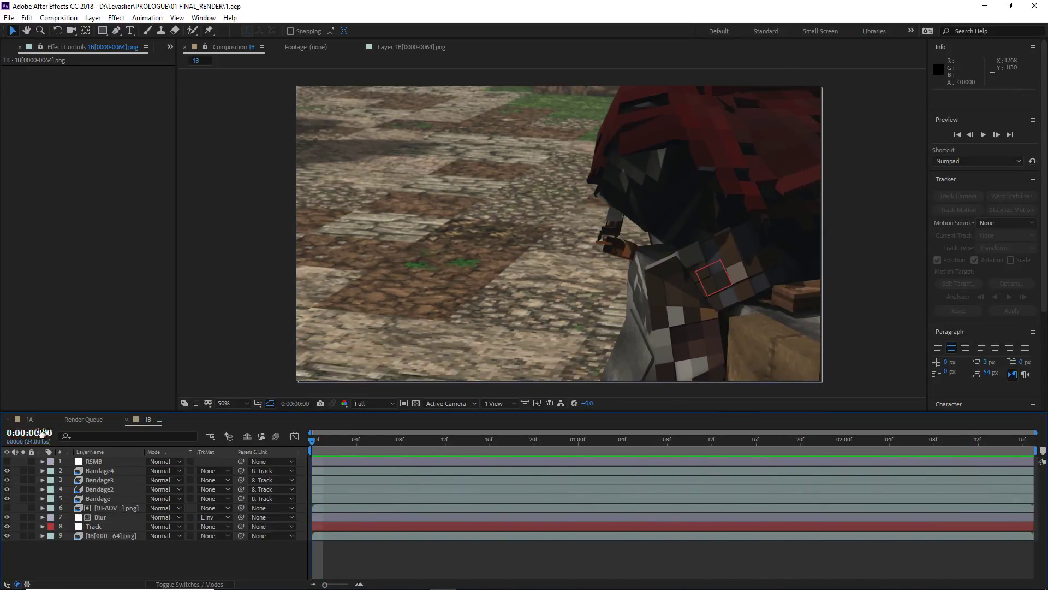
drag(145, 419, 77, 419)
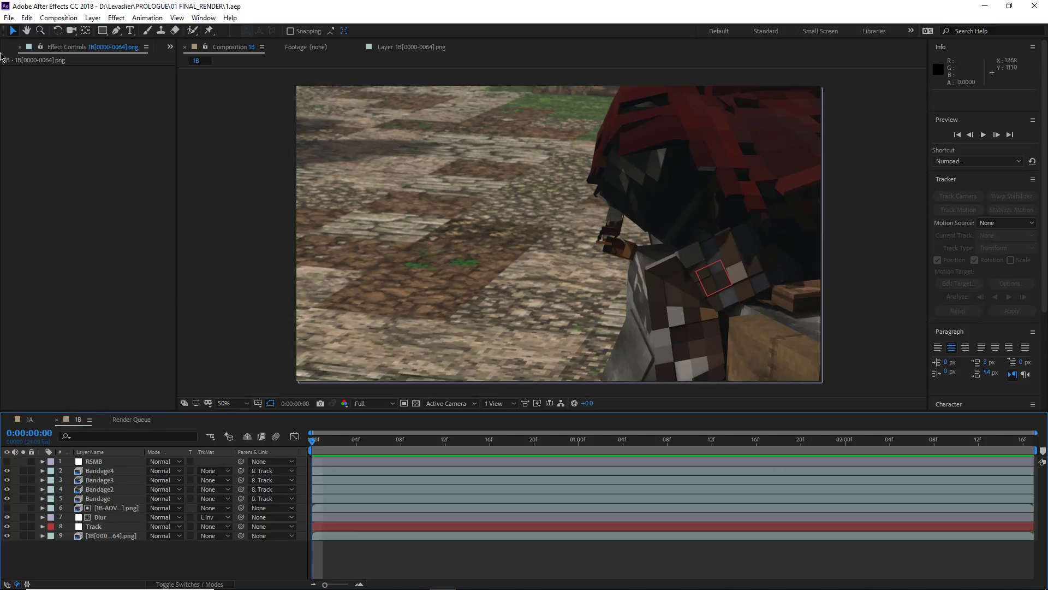
click(5, 49)
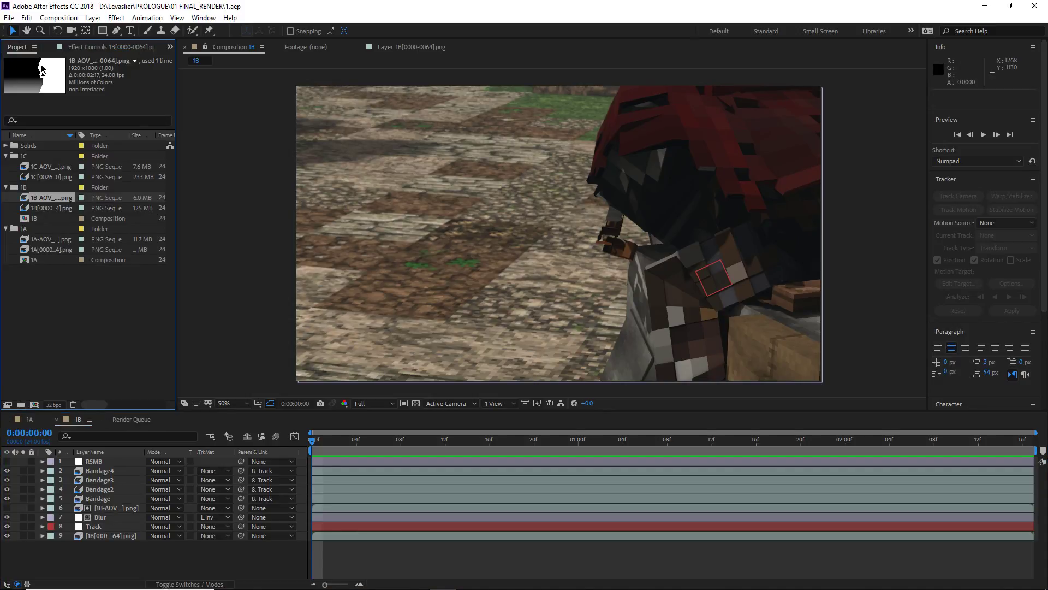
Create a new composition from the 1C[0026-0160] image sequence in the 1C folder.
click(51, 177)
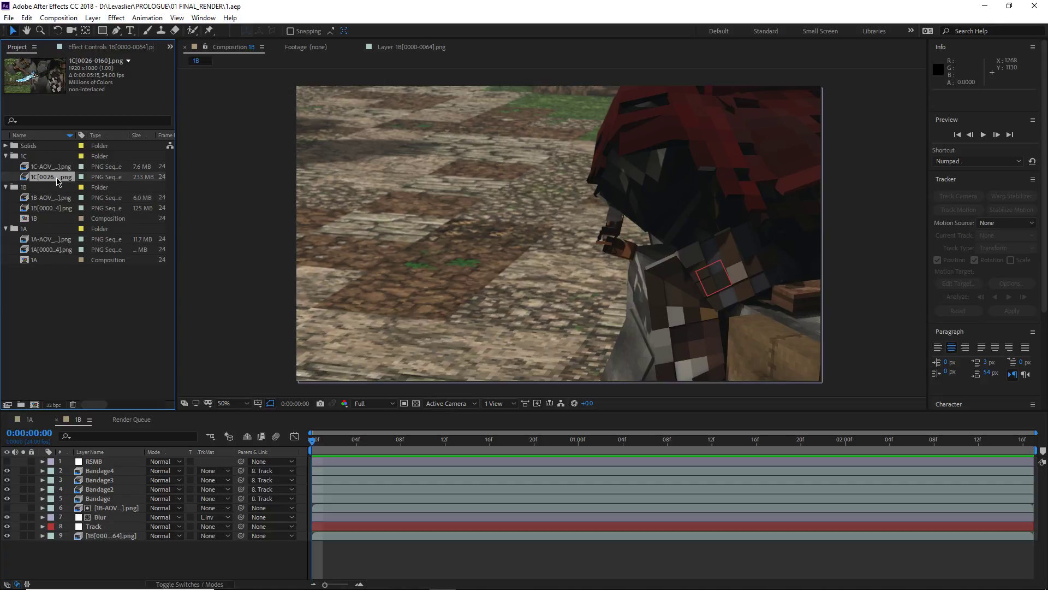
shift+click(50, 166)
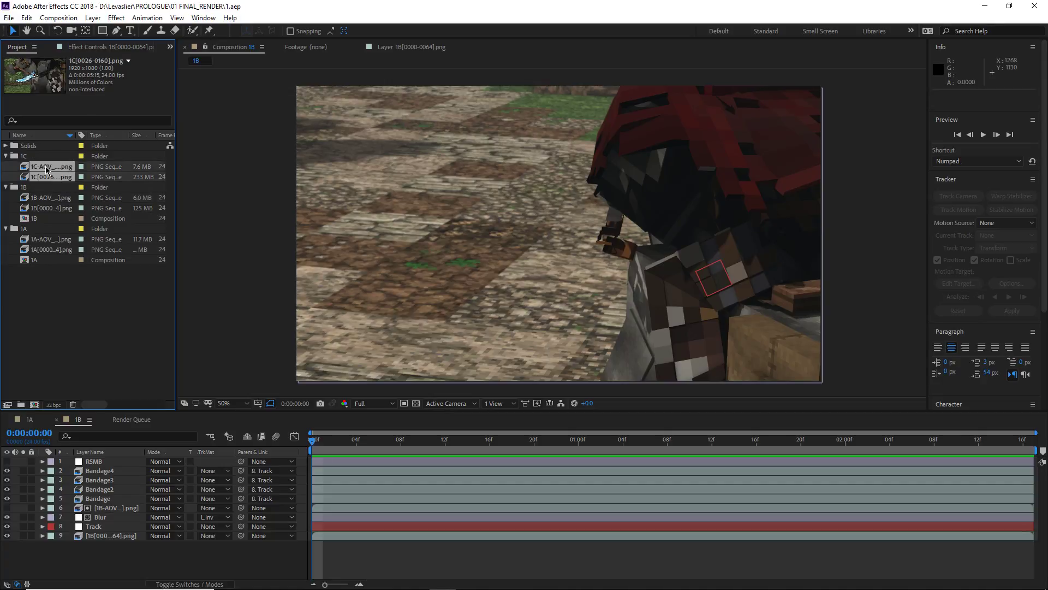
click(49, 177)
right_click(48, 178)
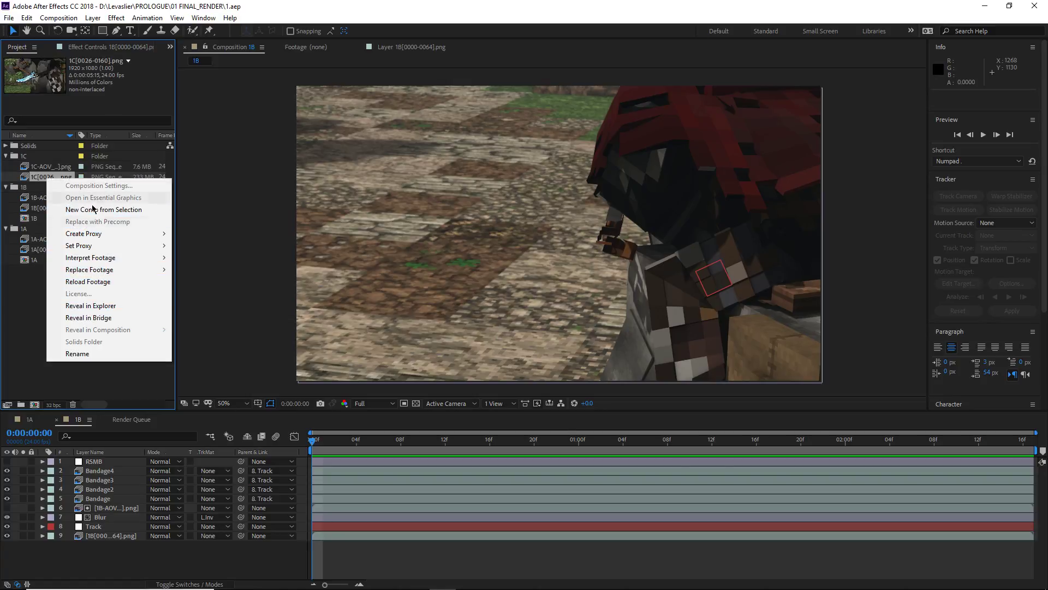
click(98, 209)
Rename the new composition 1C and add the 1C-AOV sequence above its footage layer.
key(Return)
key(Return)
click(37, 188)
key(Return)
text(1C)
key(Return)
drag(39, 167, 82, 463)
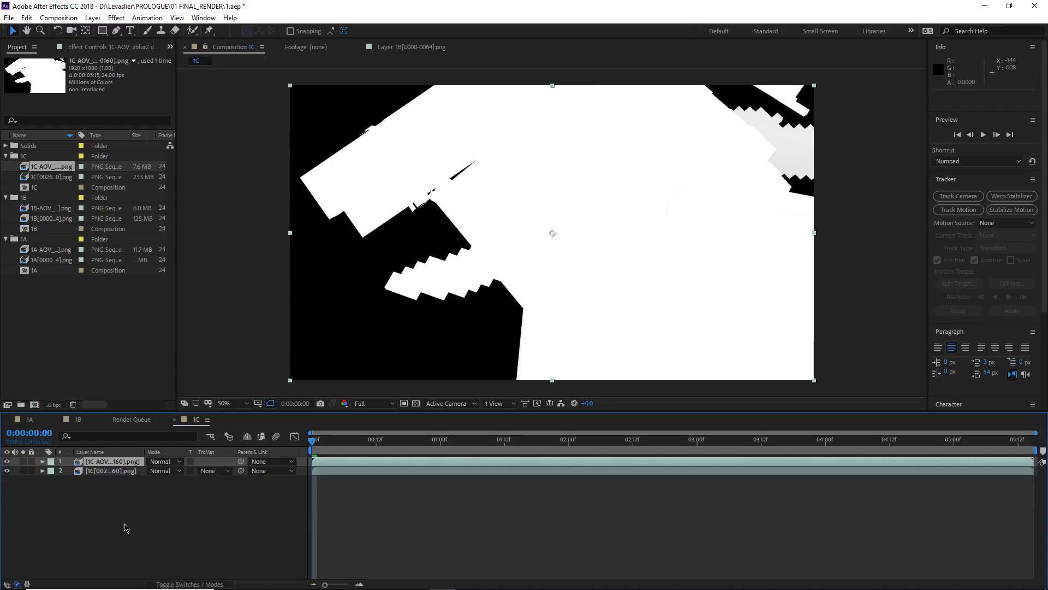
Turn on the RSMB layer's visibility in composition 1B and save the project.
click(78, 420)
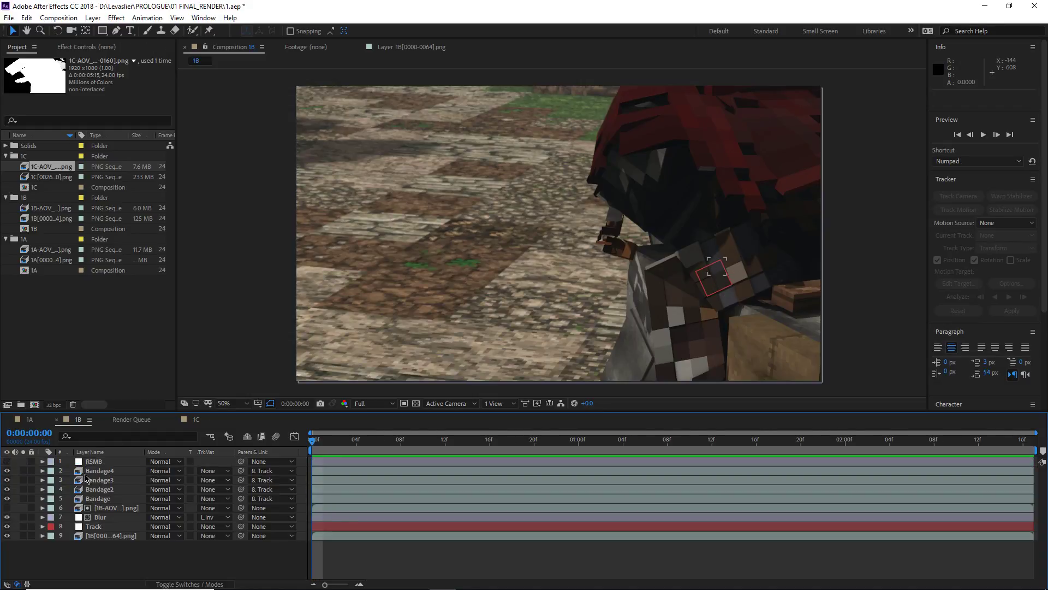
click(7, 462)
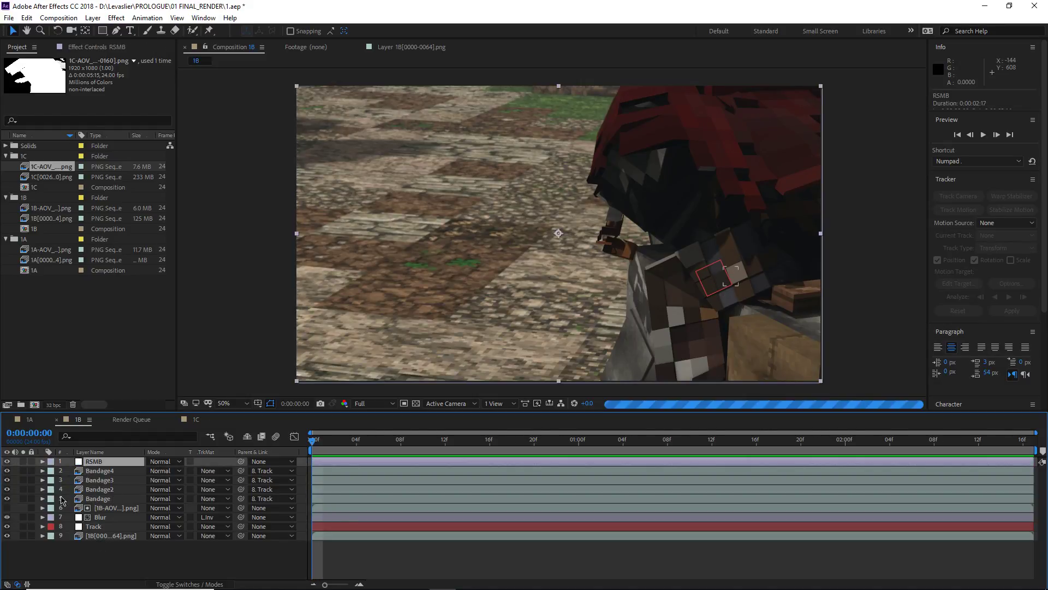
click(474, 552)
key(ctrl+s)
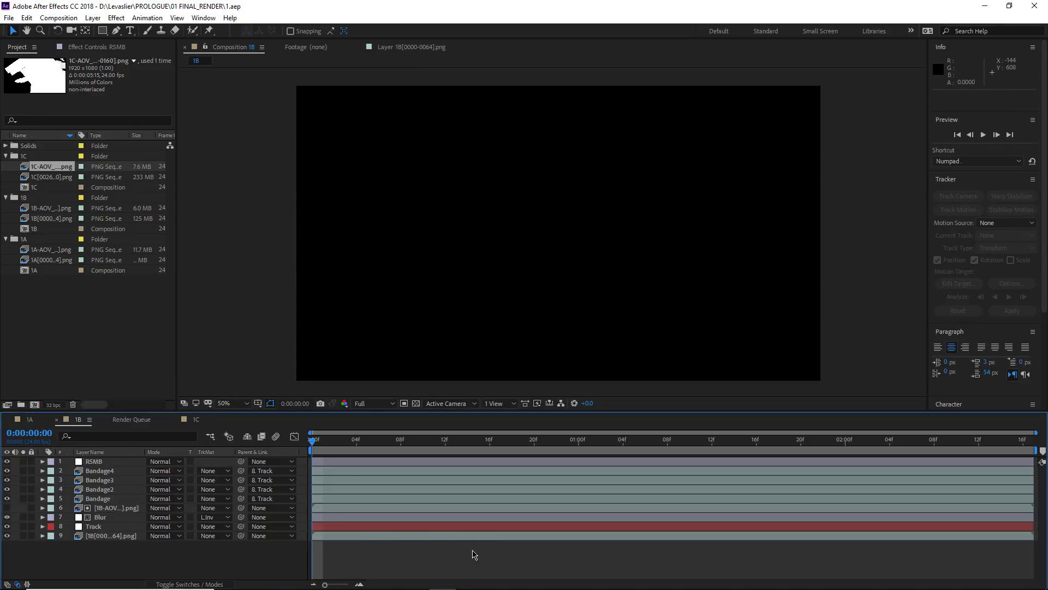
Delete the RSMB layer from 1B and pre-compose all the remaining layers as 1B-VFX.
click(92, 462)
key(Delete)
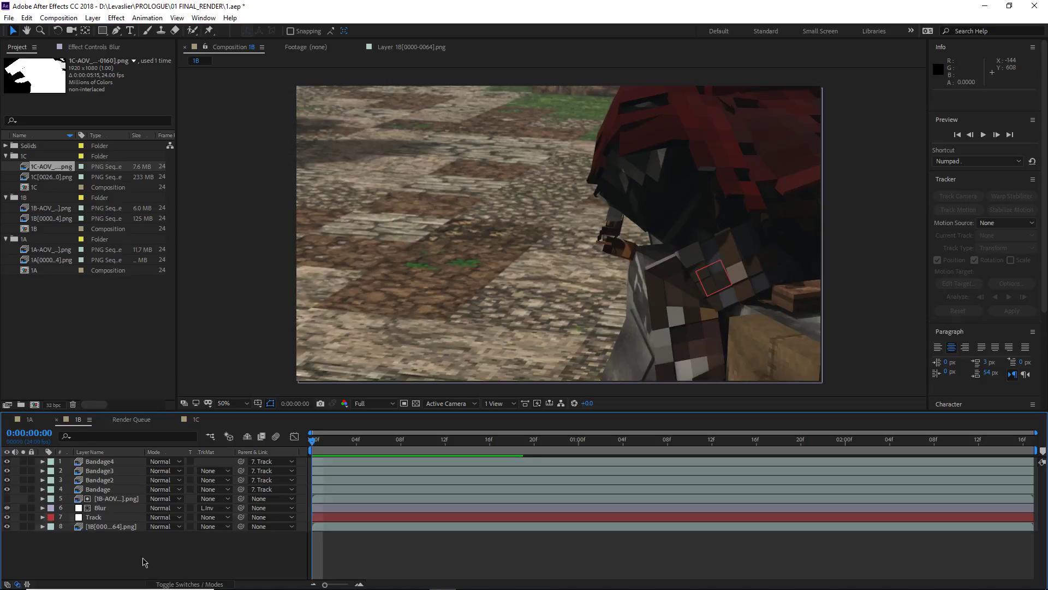
key(ctrl+a)
right_click(104, 509)
click(153, 462)
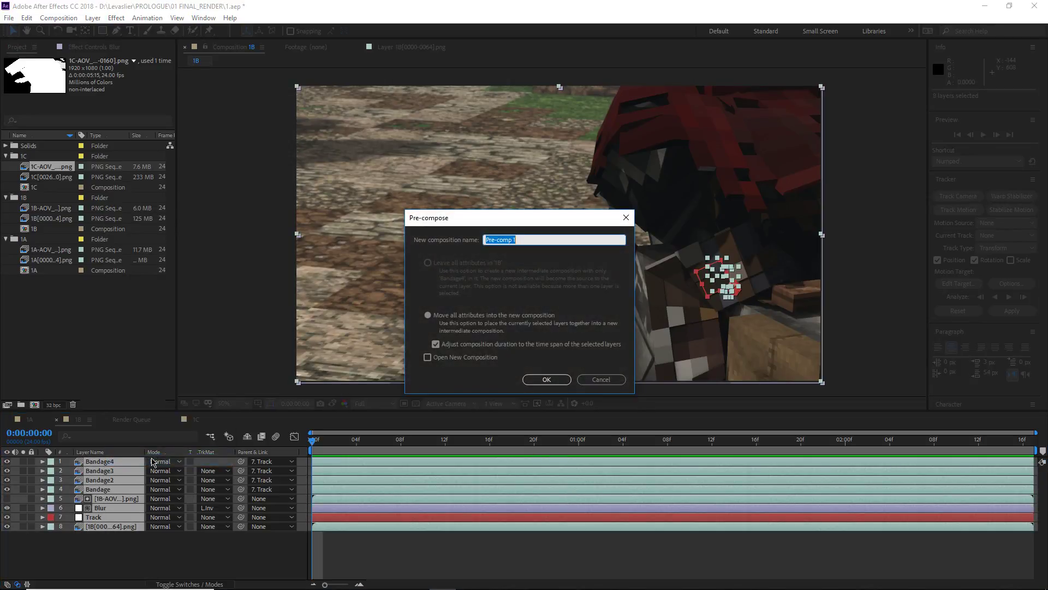
text(1B-VFX)
key(Return)
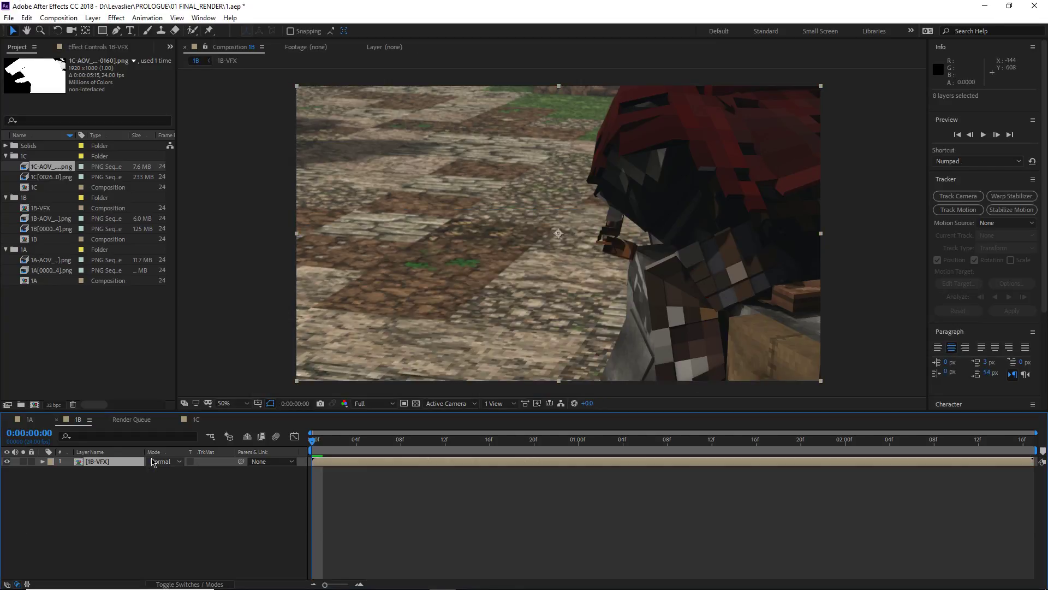
Apply the RSMB Pro effect to the 1B-VFX layer and preview the motion blur.
key(ctrl+space)
text(r)
key(Return)
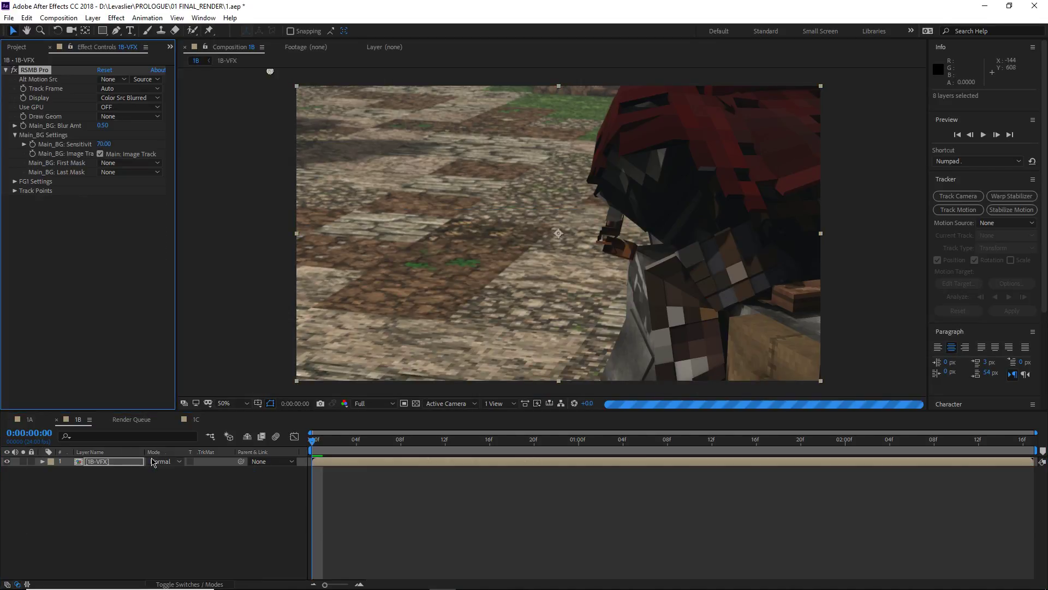
key(space)
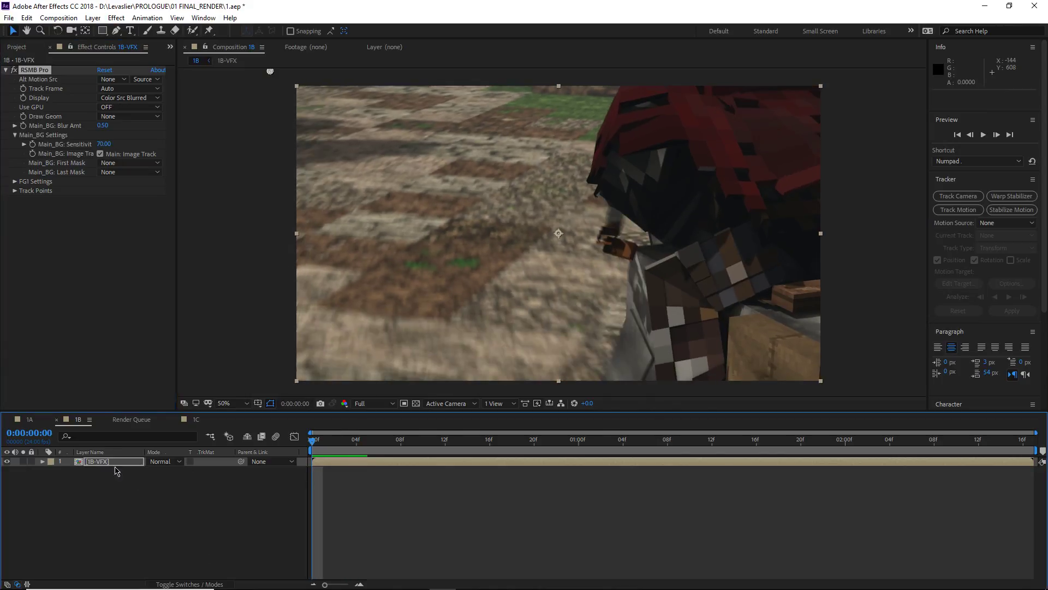
Place the 1C timeline ahead of the Render Queue and copy the Blur layer from 1B-VFX into composition 1C.
click(194, 420)
drag(192, 419, 125, 423)
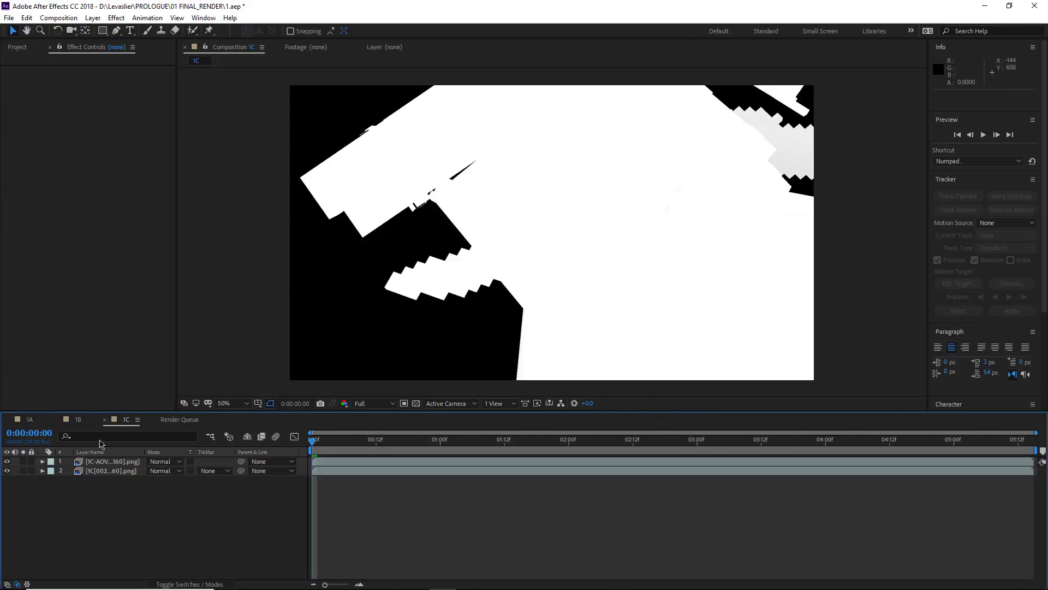
click(79, 419)
double_click(95, 463)
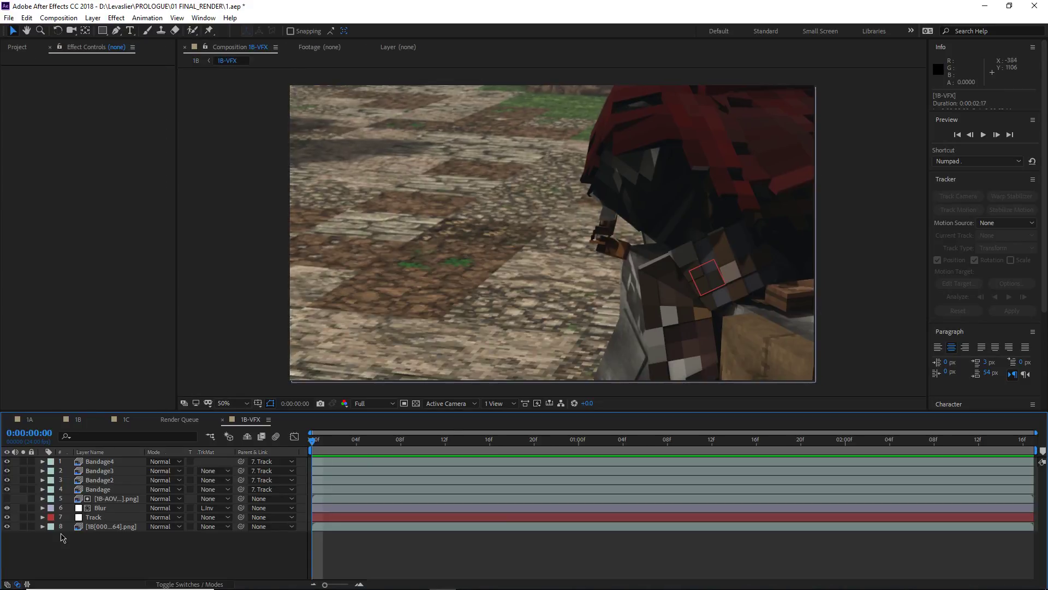
click(95, 509)
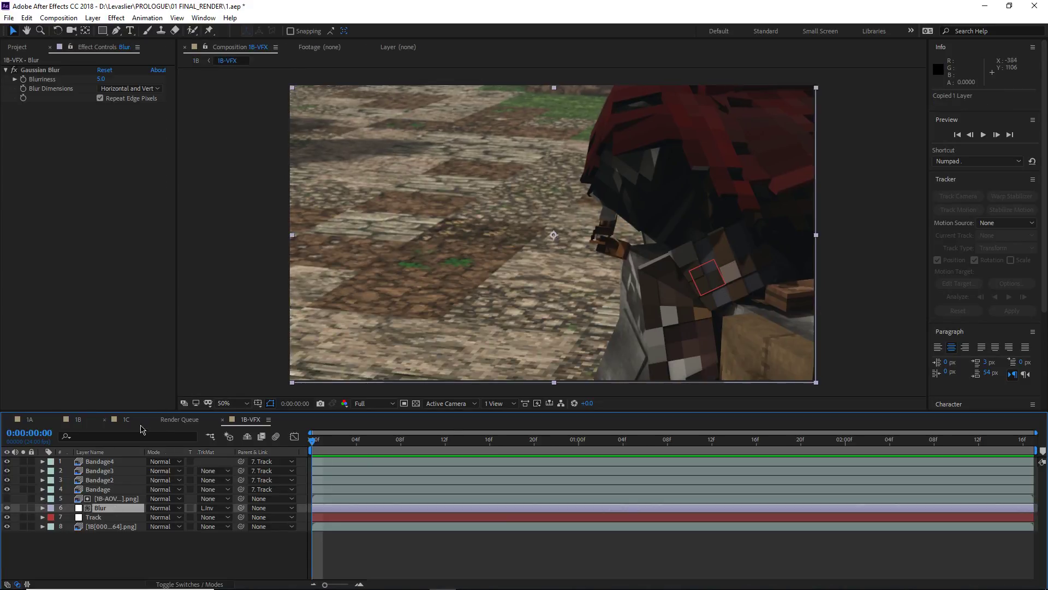
click(125, 419)
key(ctrl+v)
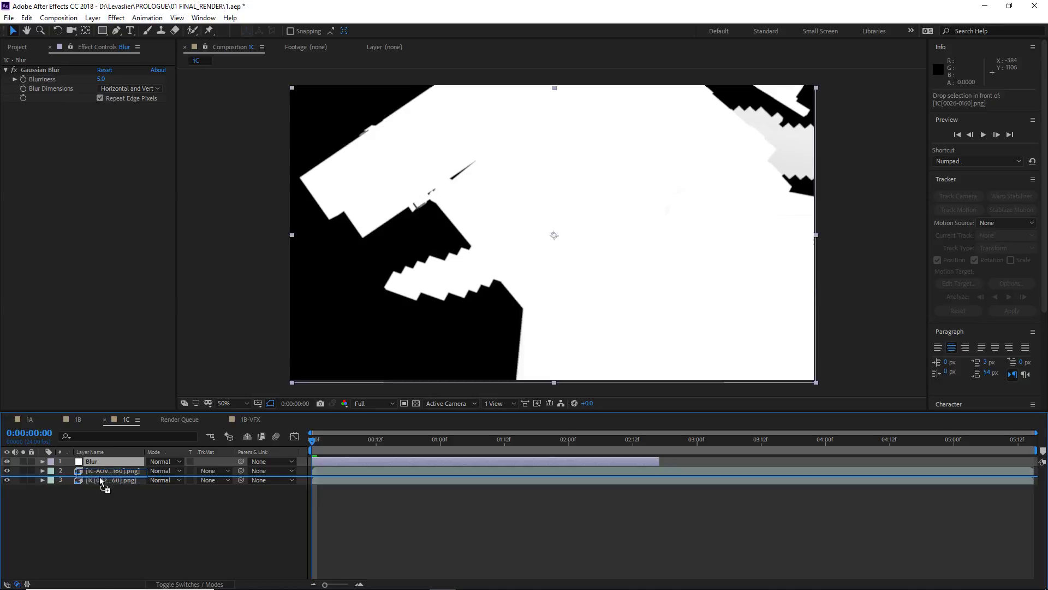
Extend the Blur layer beneath 1C-AOV to the composition's end, give it a Luma Inverted matte, and hide the 1C-AOV layer.
drag(661, 470, 1034, 471)
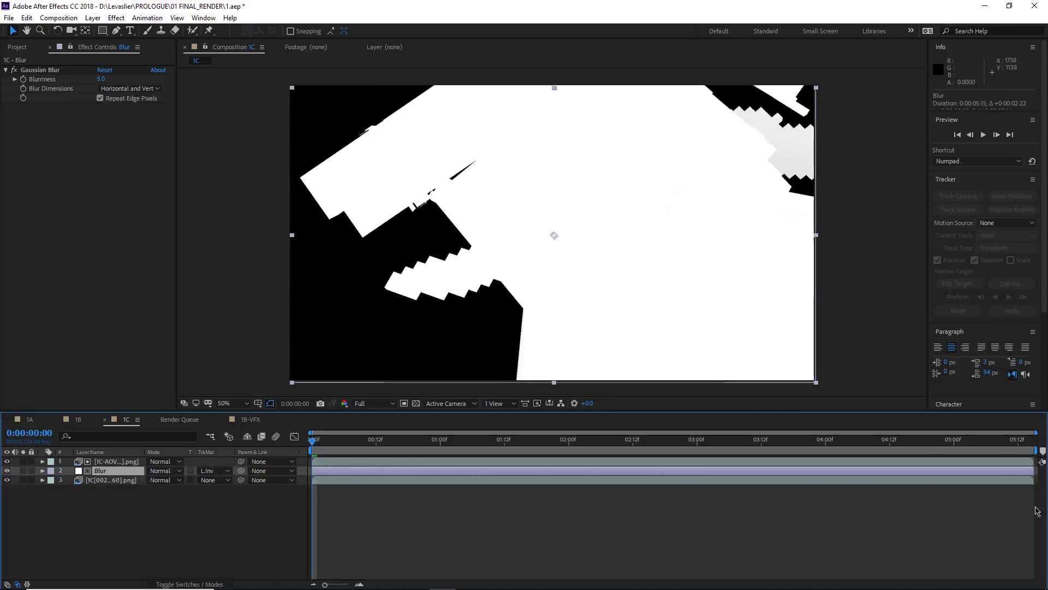
click(212, 473)
click(230, 534)
click(8, 462)
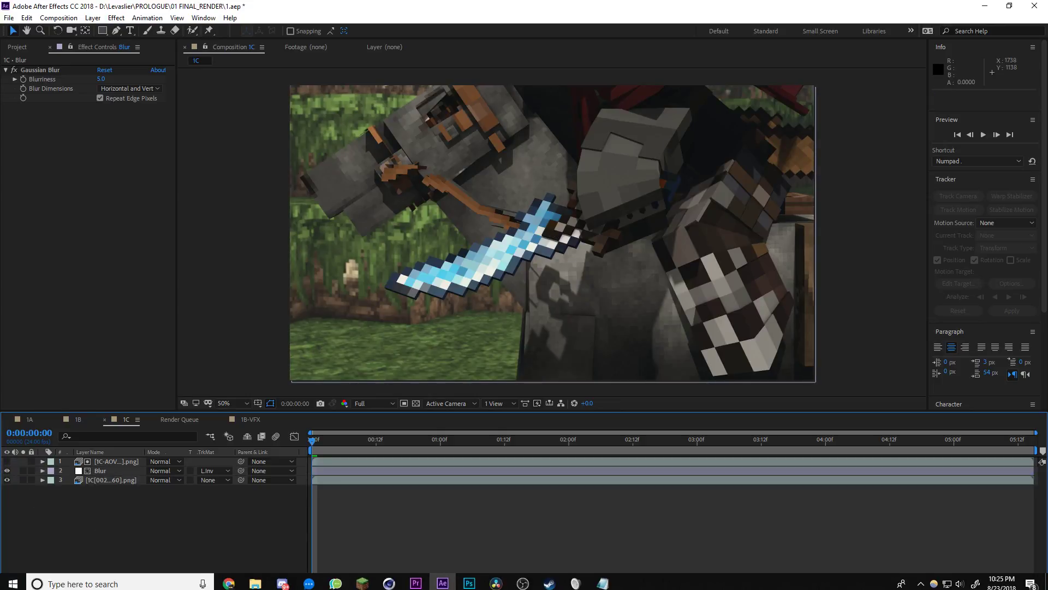
Add an adjustment layer at the top of composition 1C and name it RSMB.
key(ctrl+alt+y)
key(Return)
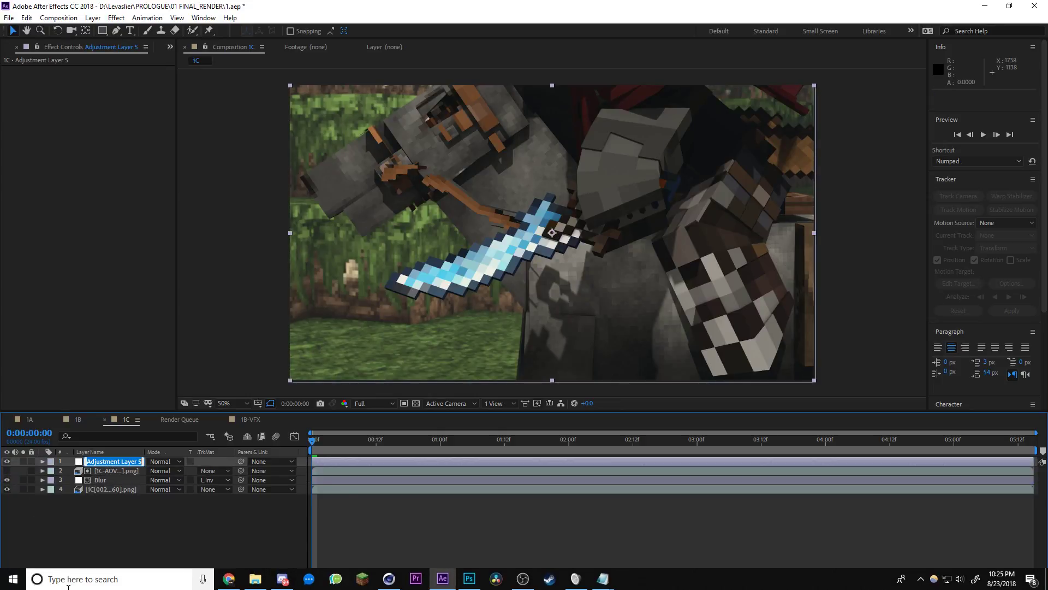
text(RSMb)
key(Return)
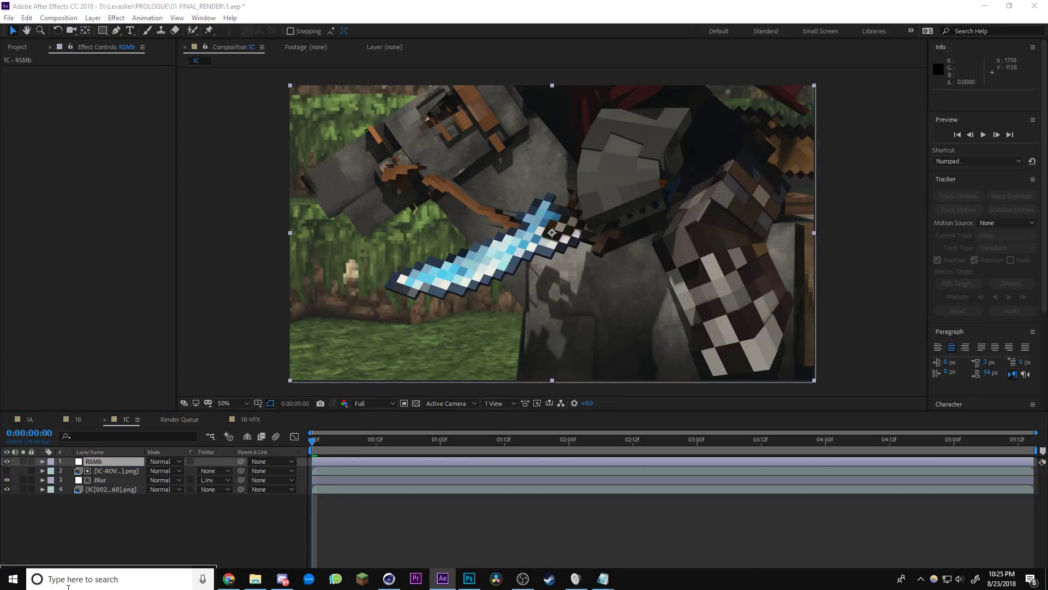
click(94, 462)
key(Return)
text(RSMB)
key(Return)
Apply the RSMB Pro effect to the RSMB adjustment layer in composition 1C.
key(ctrl+space)
text(rsmb)
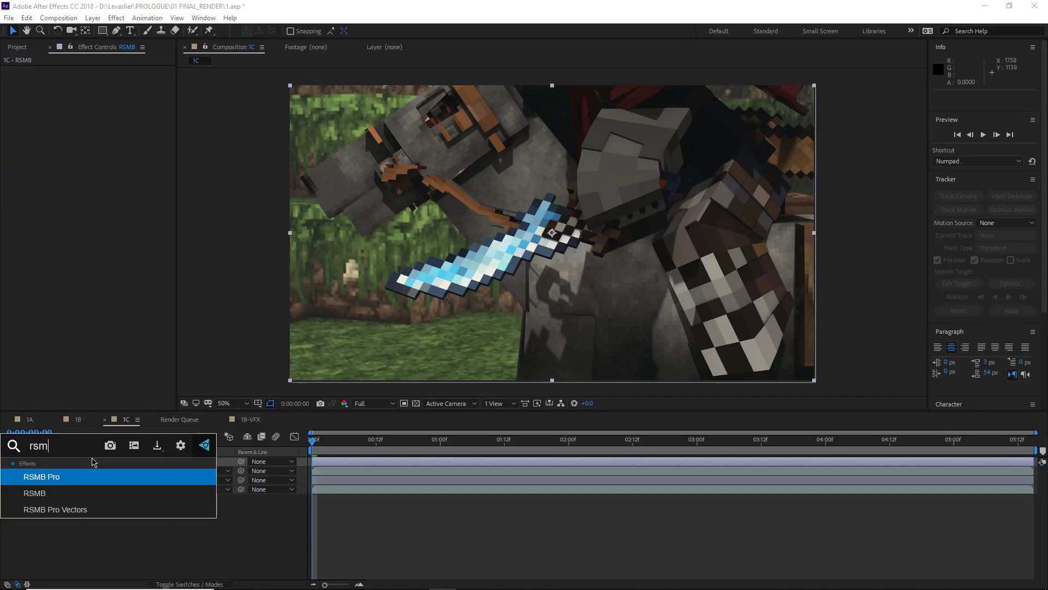
key(Return)
Play back composition 1C with its motion blur and scrub the timeline to 0:00:05:09.
key(space)
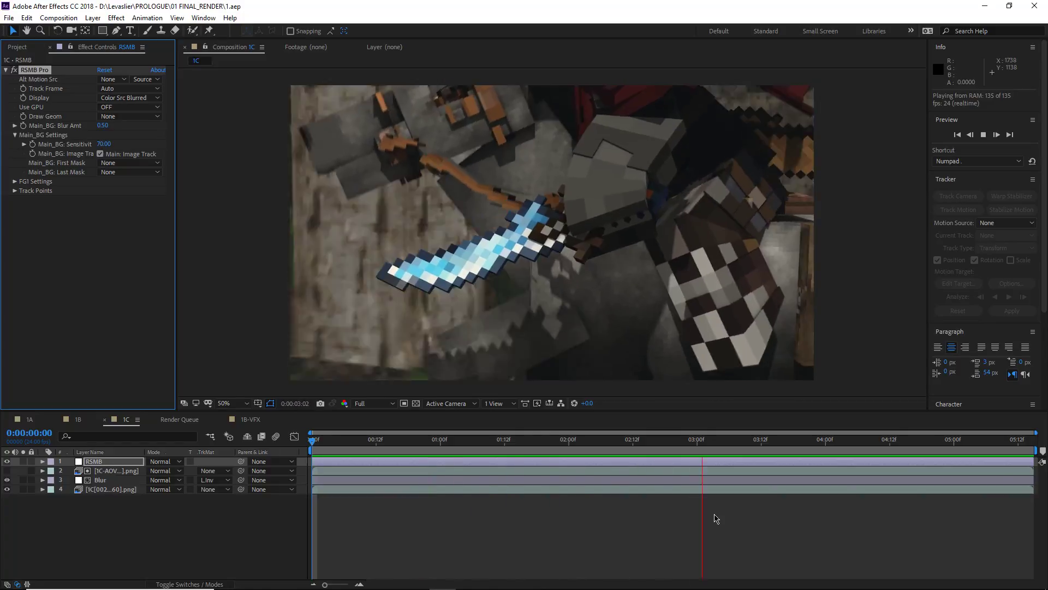
key(space)
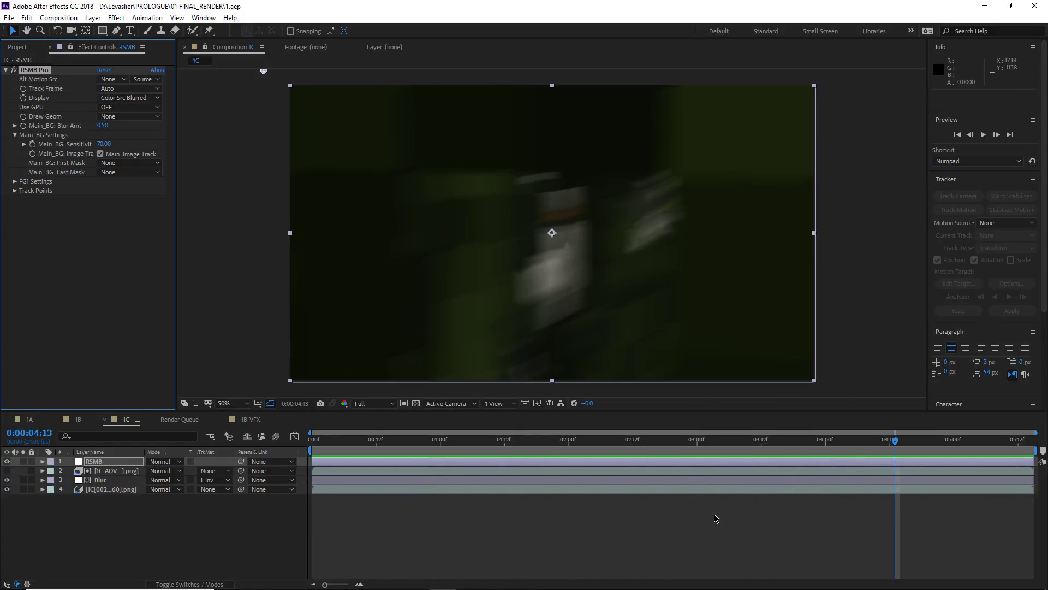
drag(352, 440, 1003, 441)
click(192, 554)
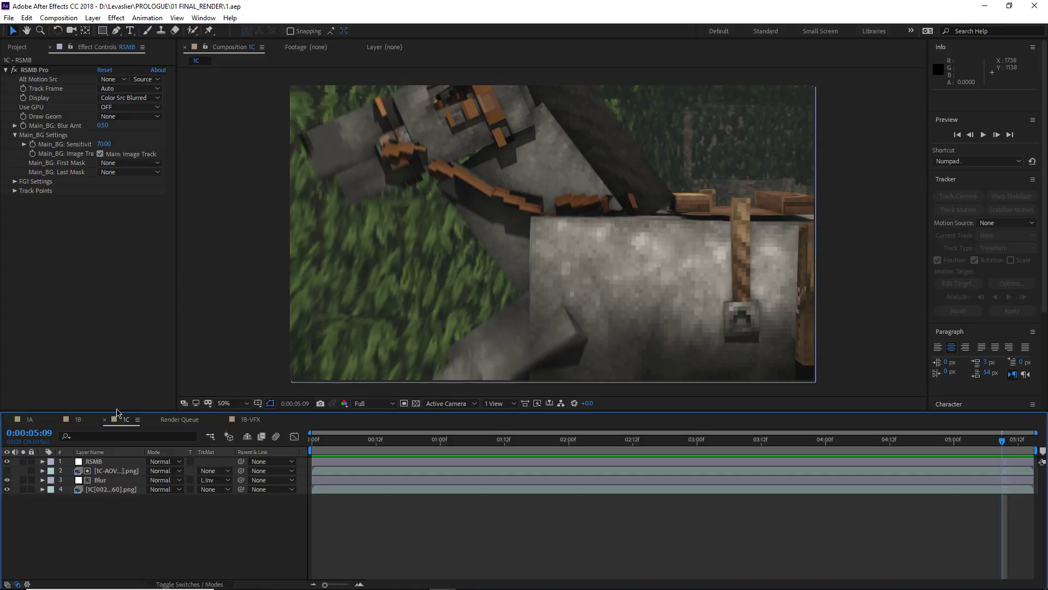
Close the 1B-VFX timeline and add compositions 1B and 1C to the render queue after 1A.
click(223, 420)
click(158, 425)
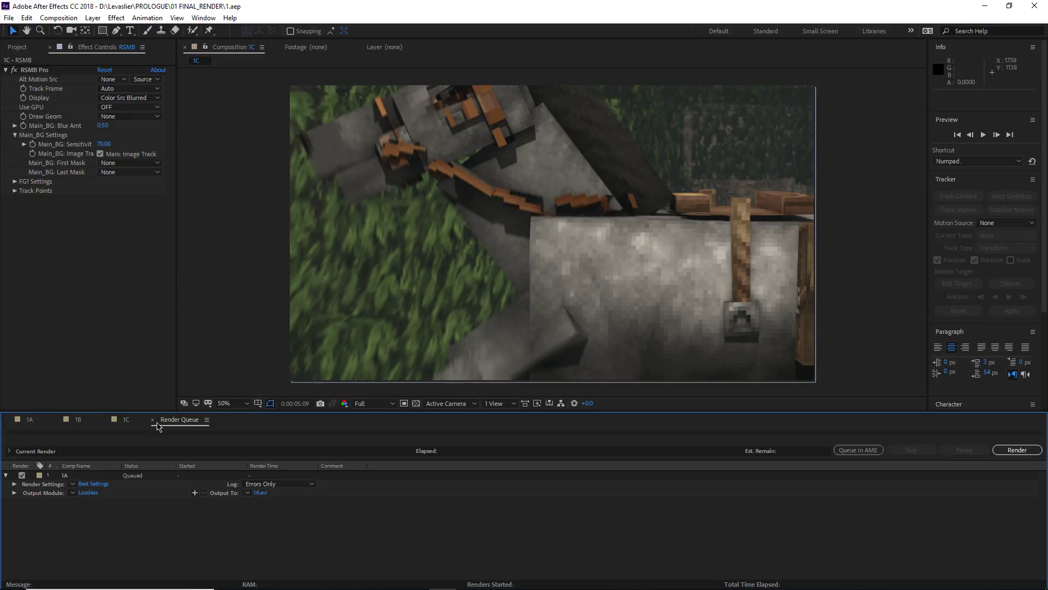
click(78, 419)
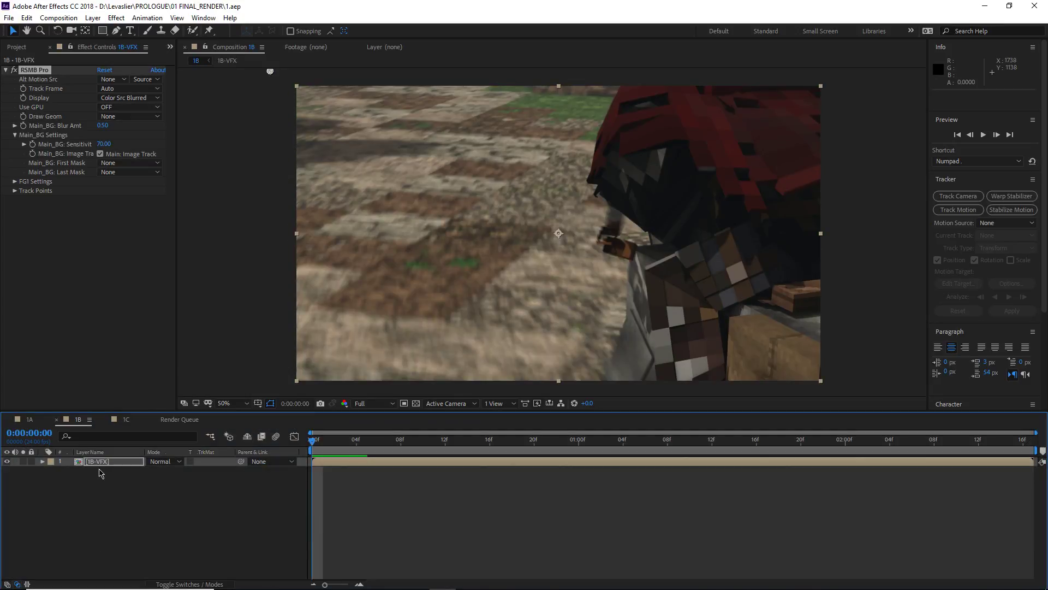
click(180, 420)
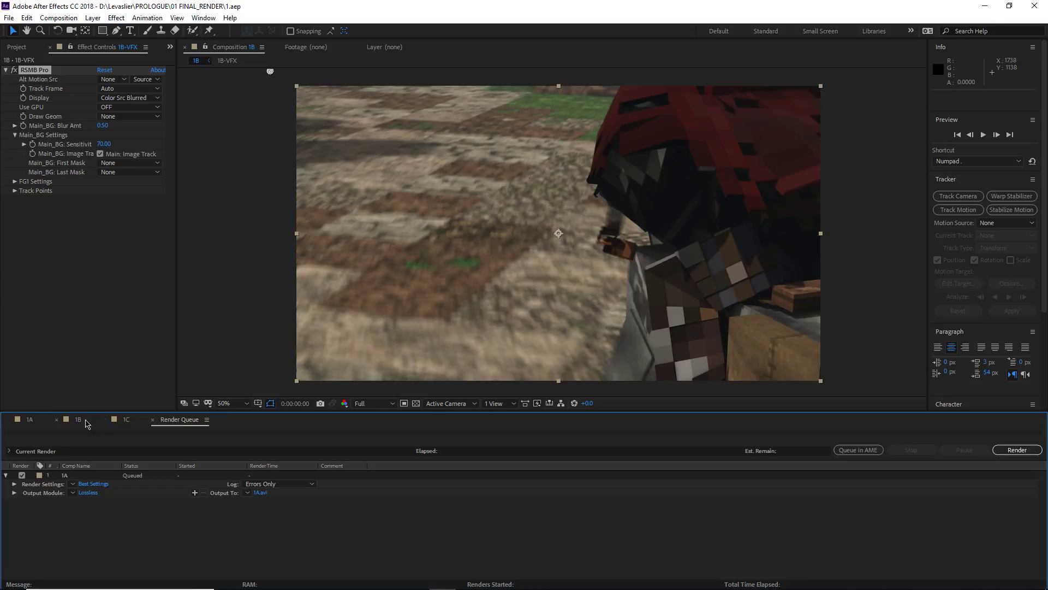
click(17, 47)
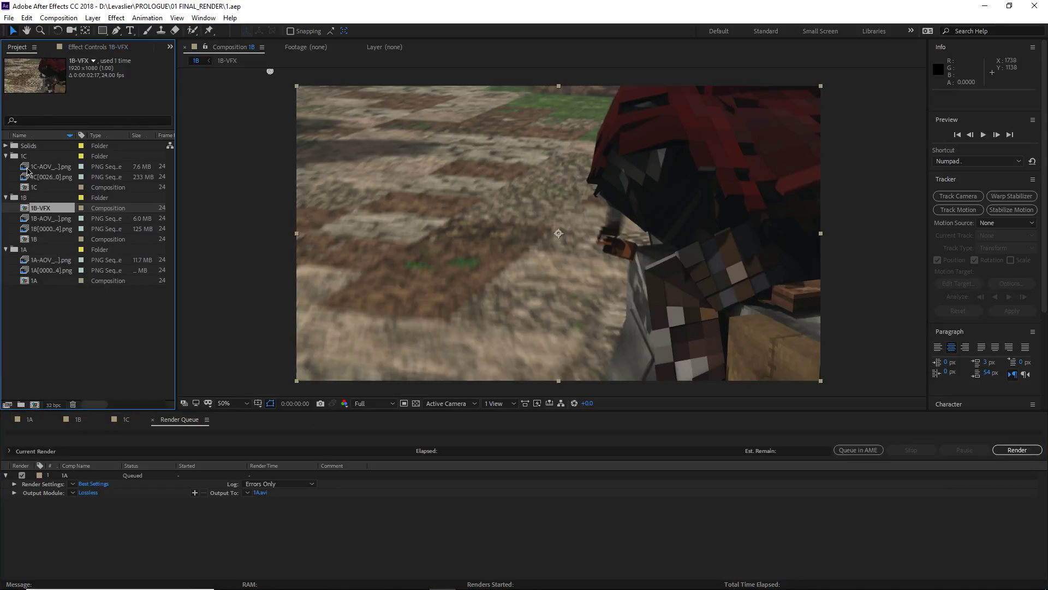
drag(30, 240, 90, 529)
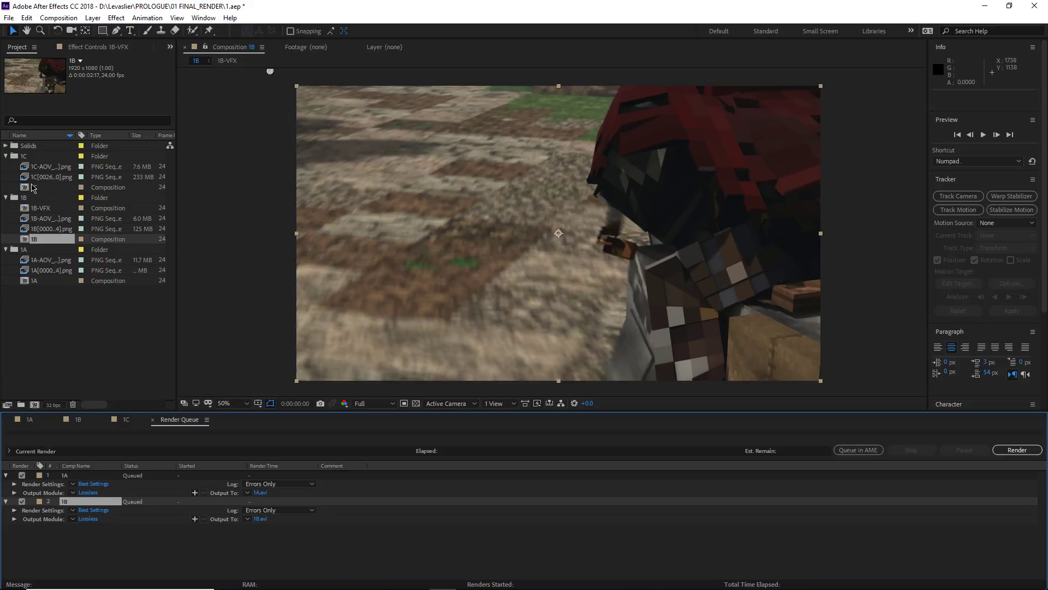
drag(32, 188, 74, 548)
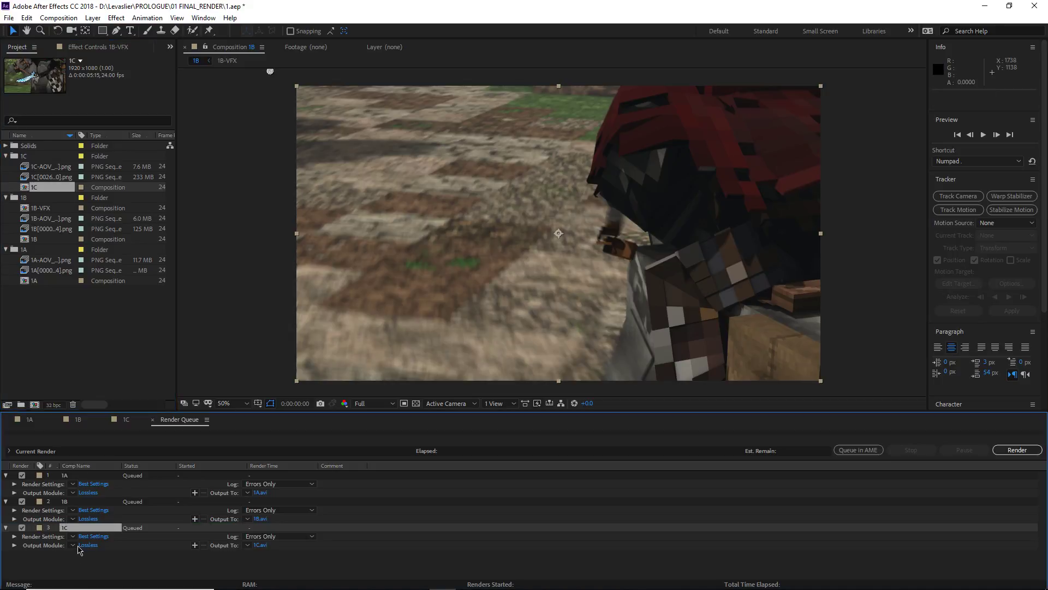
Set the output module of the 1A, 1B and 1C render items to the Quicktime template.
shift+click(76, 476)
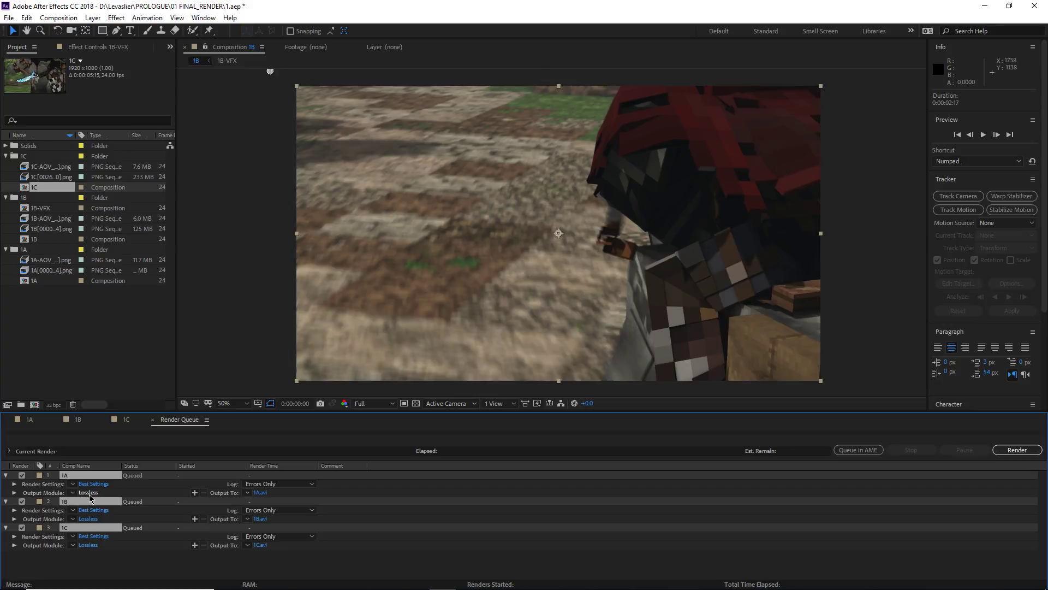
click(89, 493)
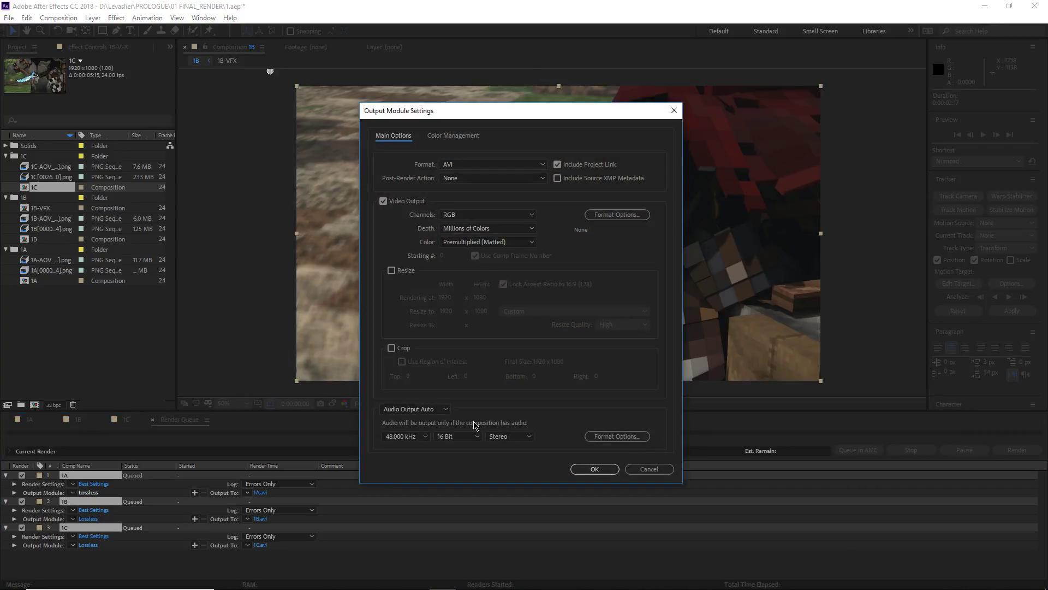
key(Escape)
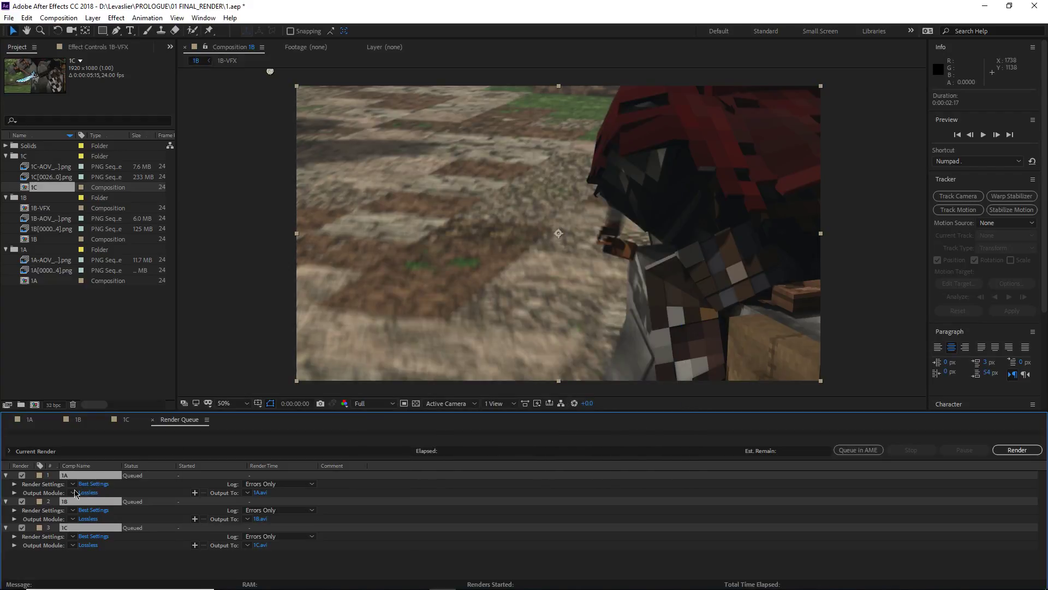
click(76, 495)
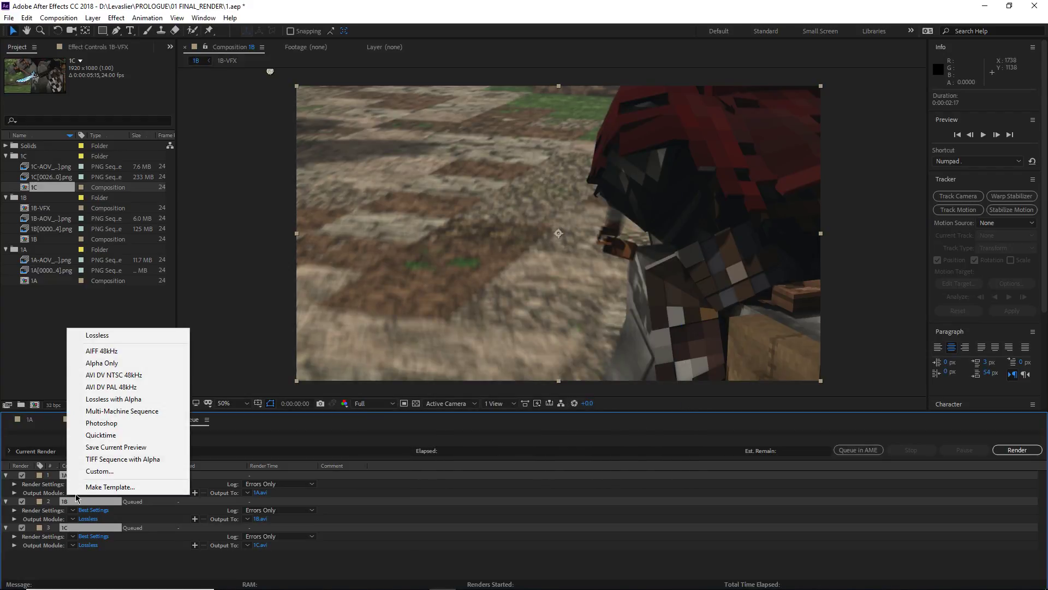
click(101, 435)
Set the 1A render item's output to the QuickTime file 1A in the Levaslier > PROLOGUE > 01 FINAL_RENDER folder on drive D.
click(263, 493)
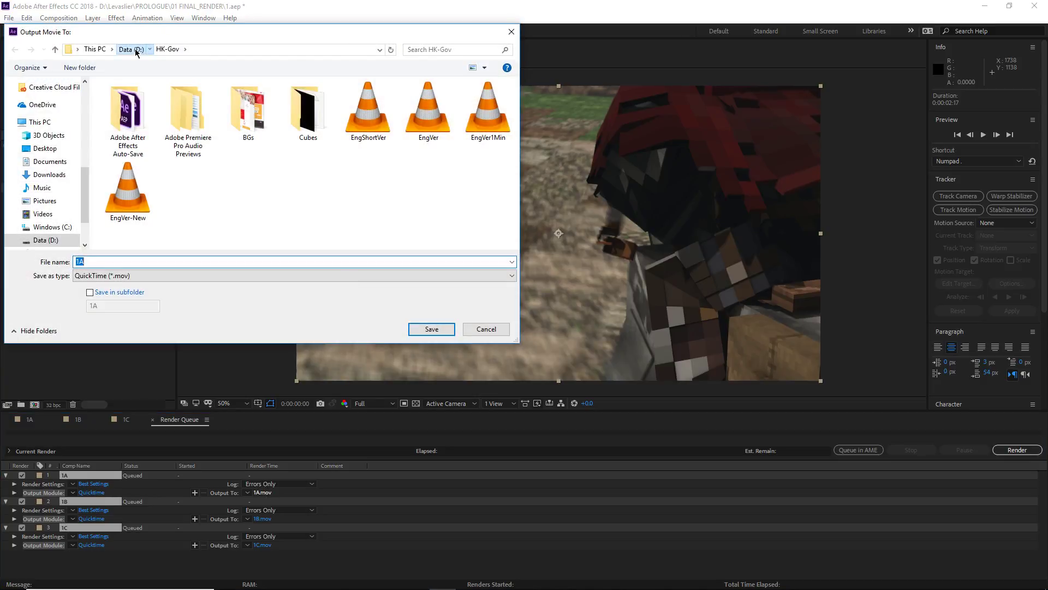
click(133, 48)
double_click(359, 112)
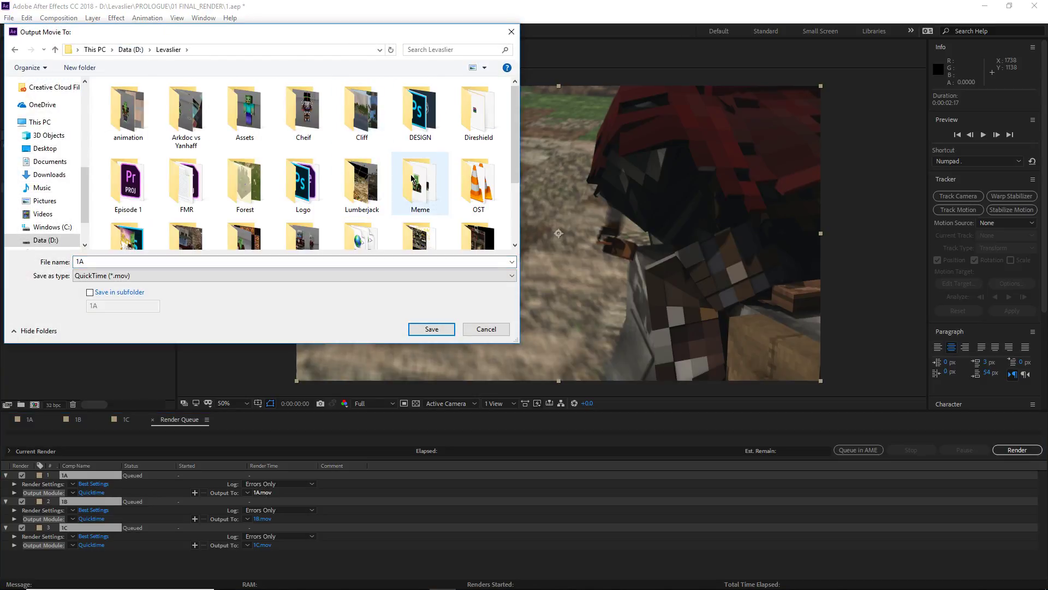
scroll(420, 186, down, 2)
double_click(170, 162)
double_click(141, 109)
scroll(181, 169, down, 12)
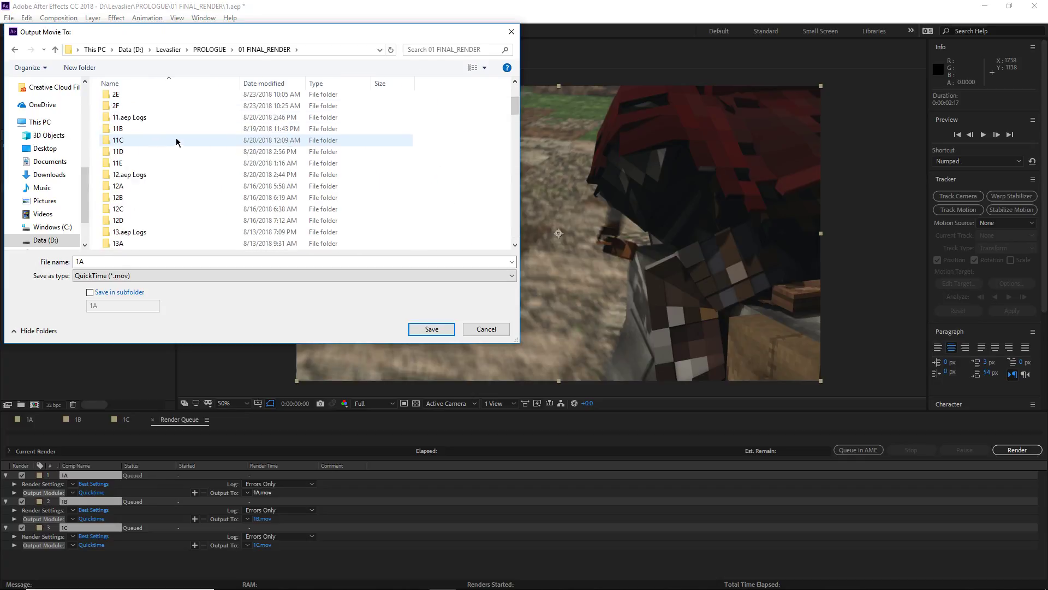
scroll(181, 175, down, 10)
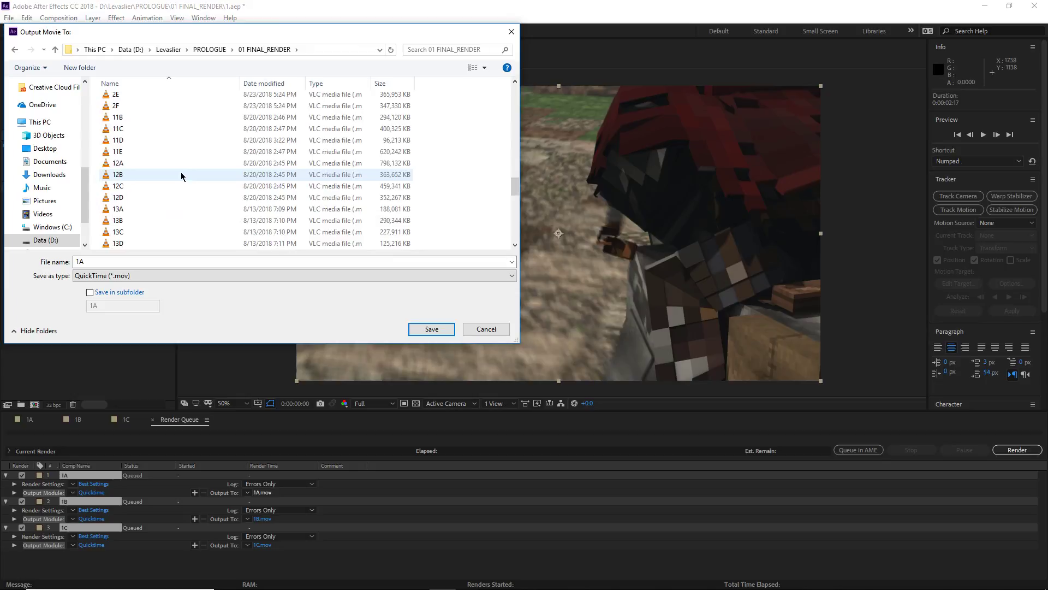
click(422, 335)
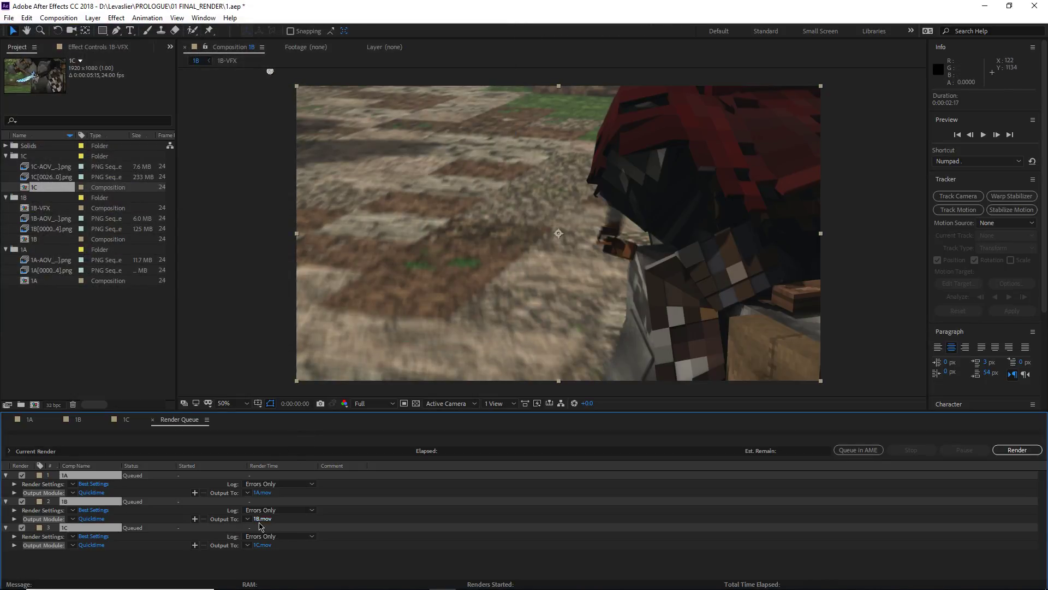
Set the 1B render item's output to the QuickTime file 1B in 01 FINAL_RENDER and render the queued compositions.
click(261, 522)
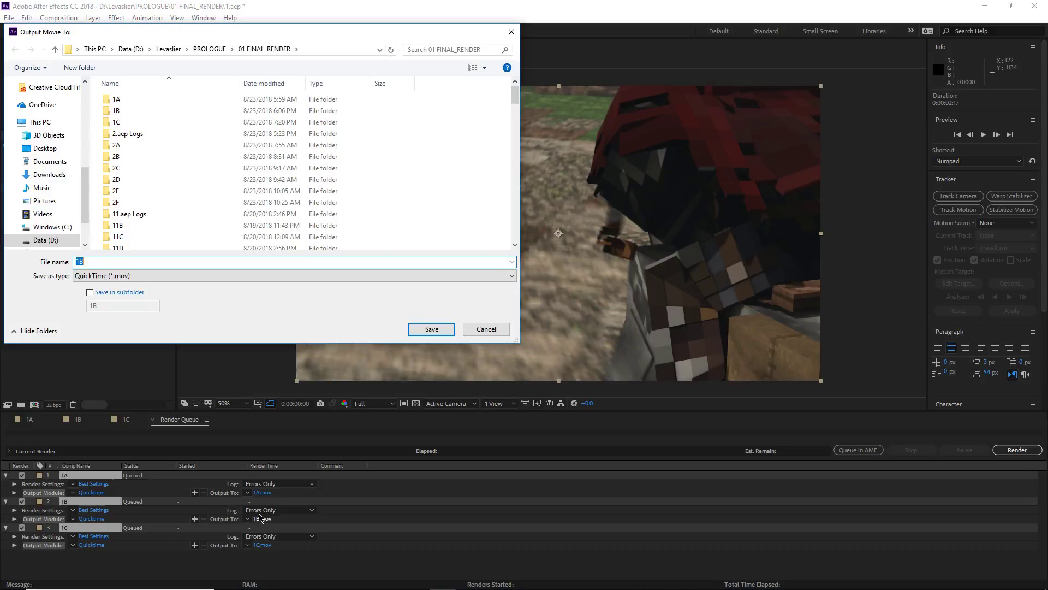
click(427, 328)
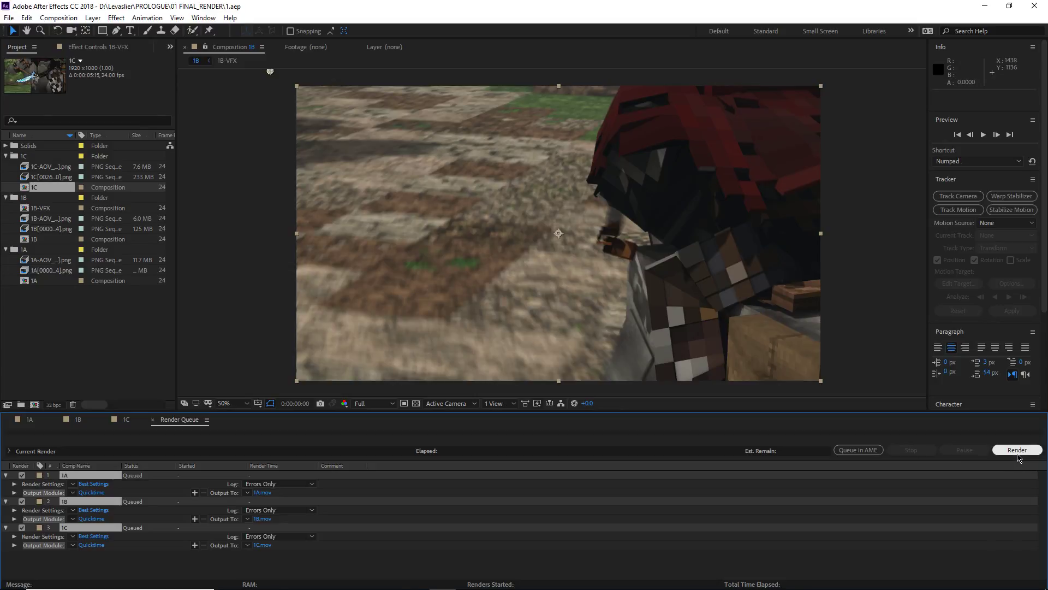
click(1014, 454)
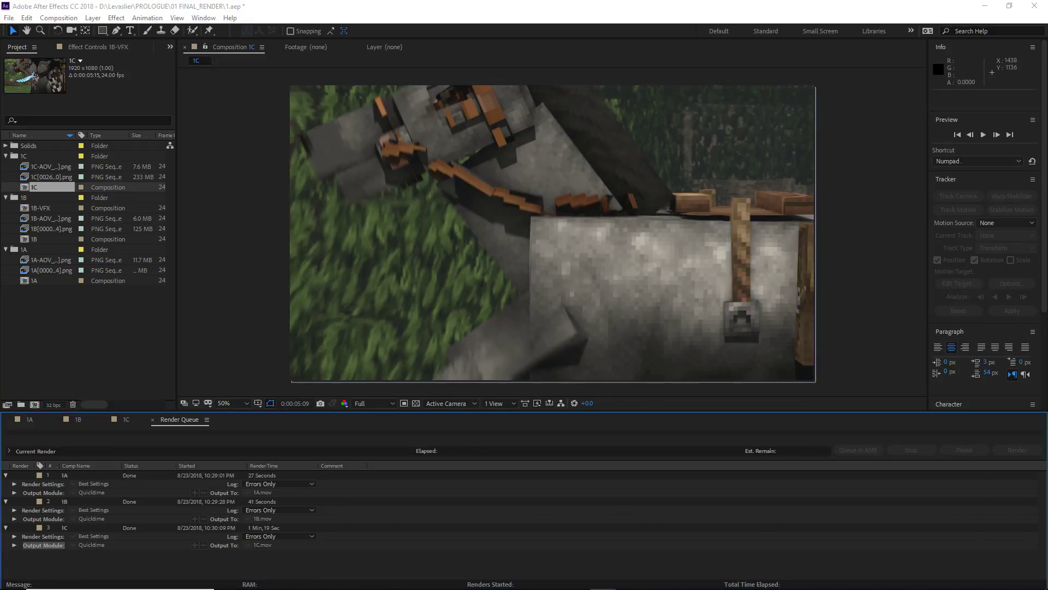
Switch from After Effects to Premiere Pro, open the recent project Prologue-2018 and clear the File Explorer window out of the way.
click(506, 534)
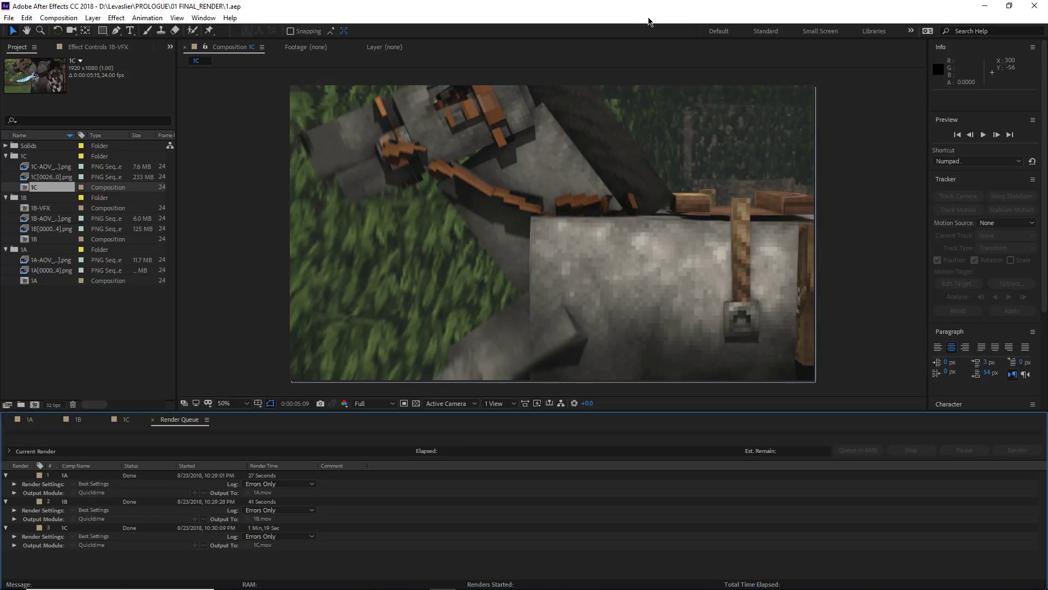
click(985, 7)
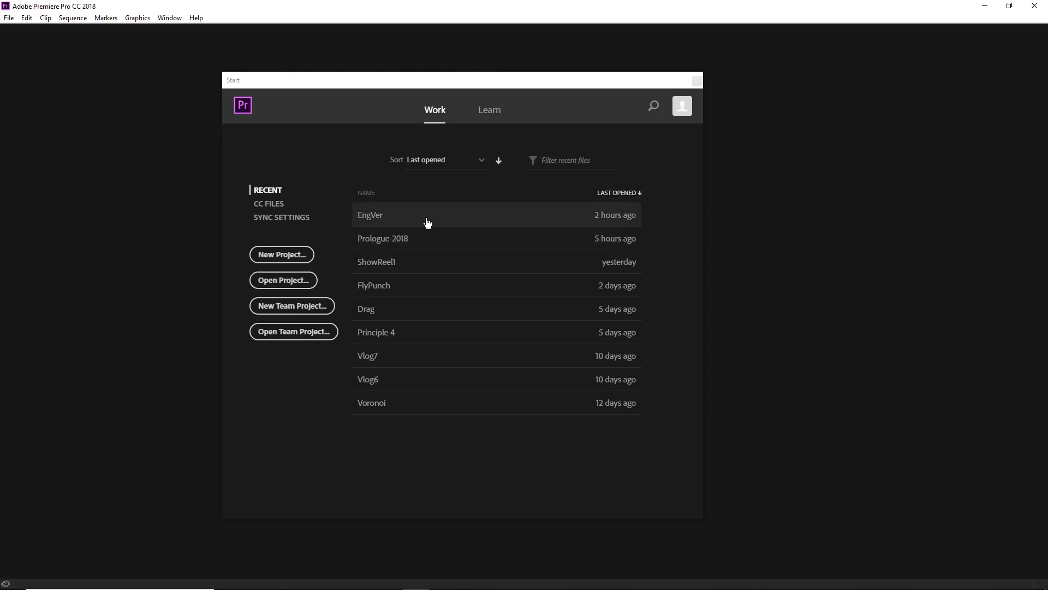
click(394, 243)
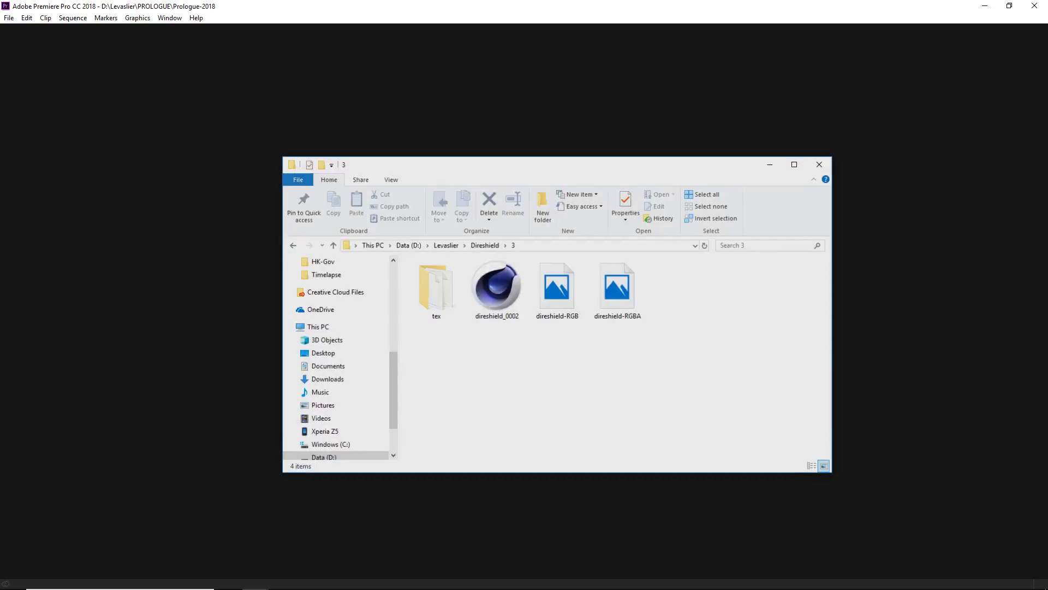
drag(494, 166, 1047, 245)
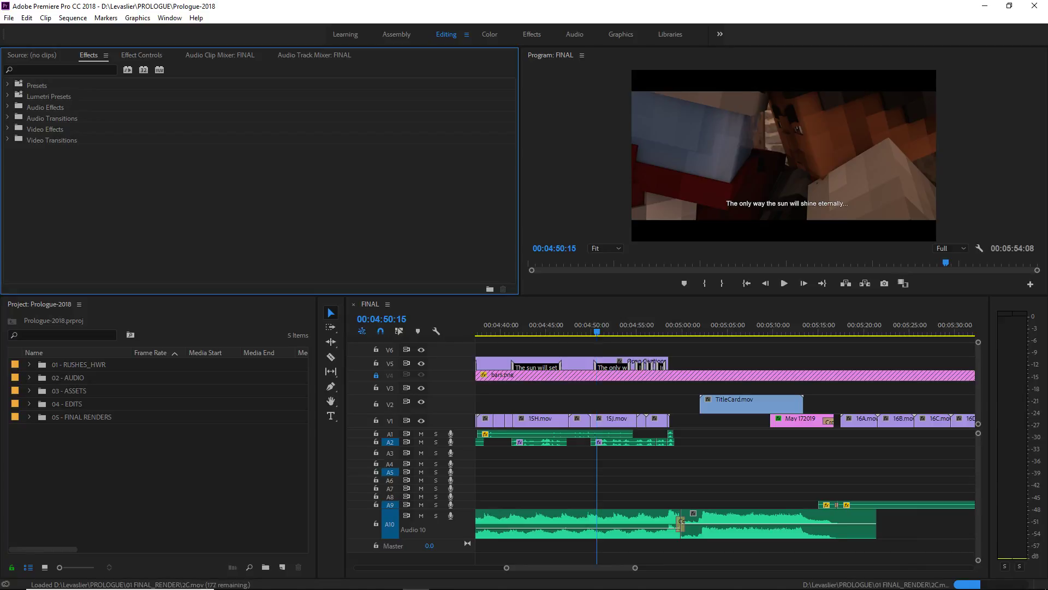
Look back through the FINAL sequence from the ending to its opening shots.
scroll(621, 462, up, 10)
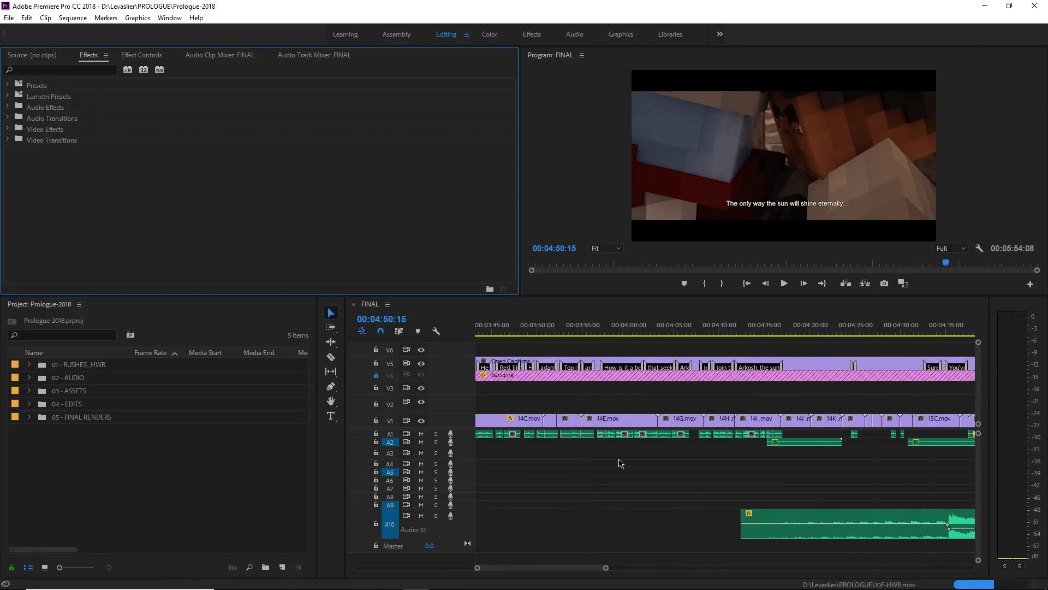
scroll(621, 463, up, 7)
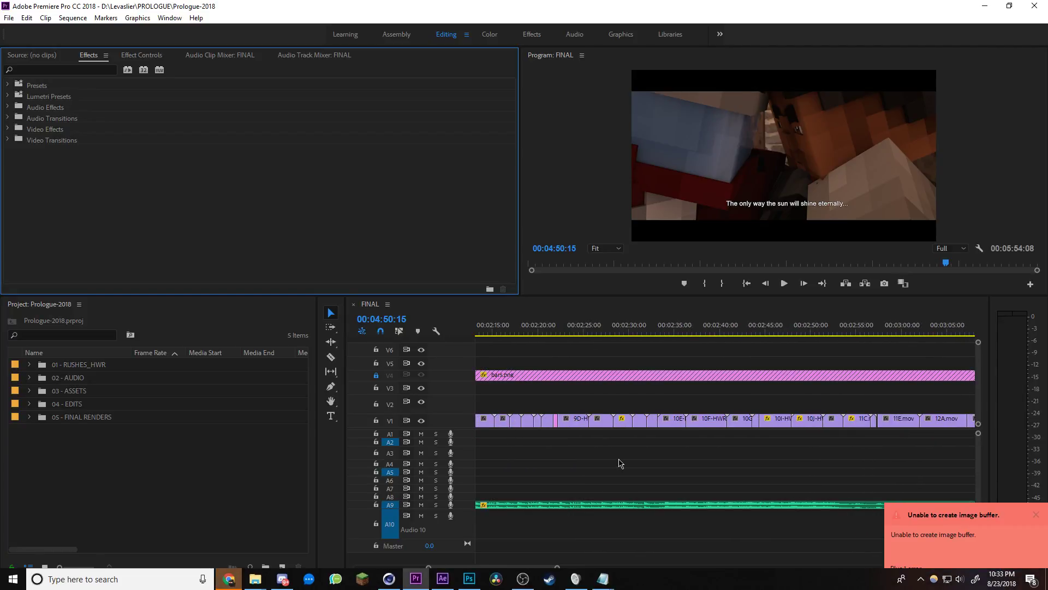
scroll(621, 463, up, 9)
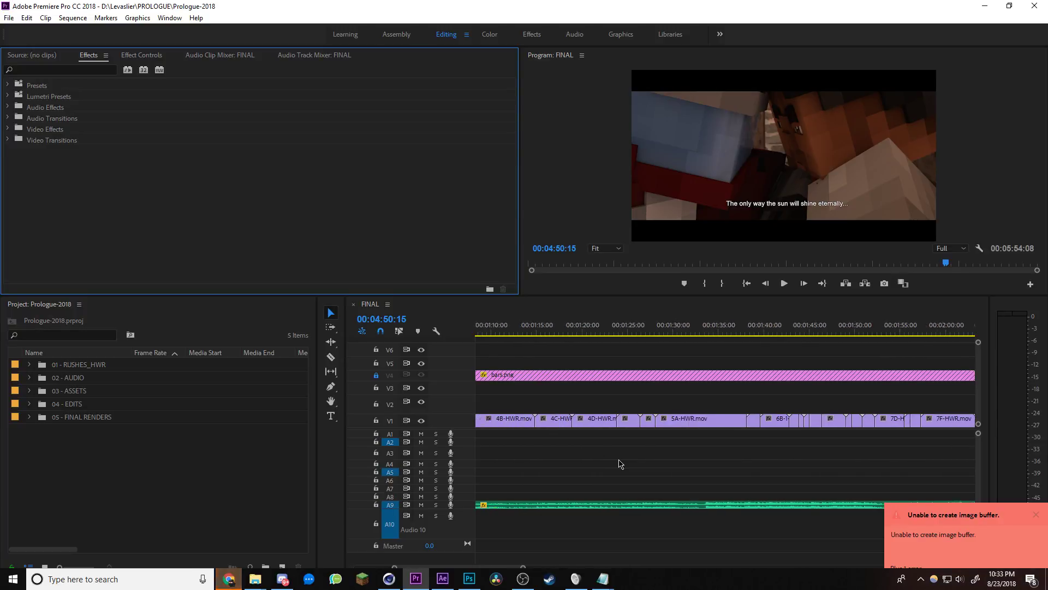
scroll(621, 463, up, 5)
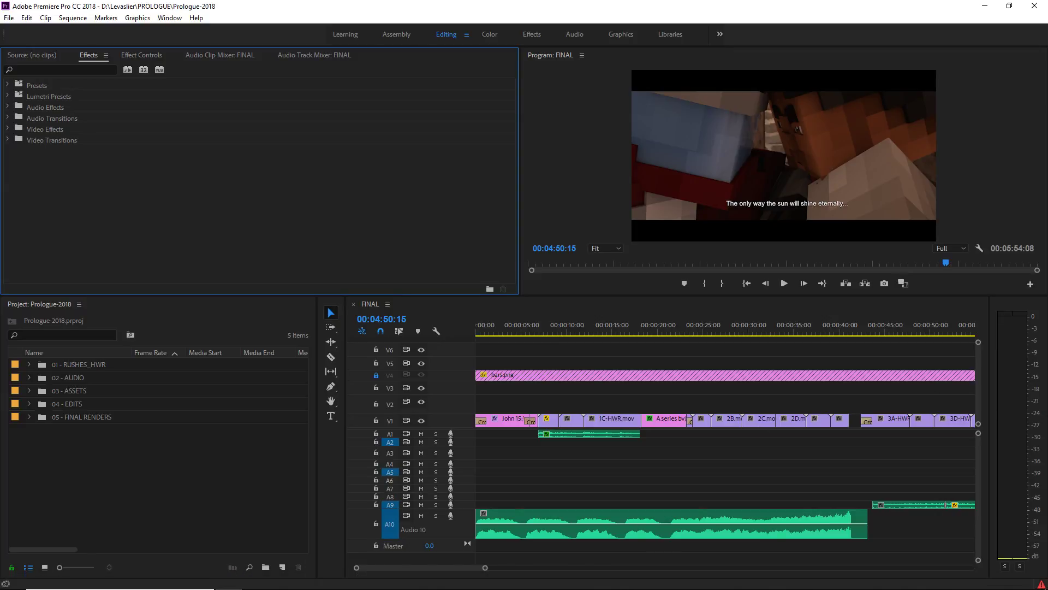
Dismiss the Discord application error dialog.
click(677, 463)
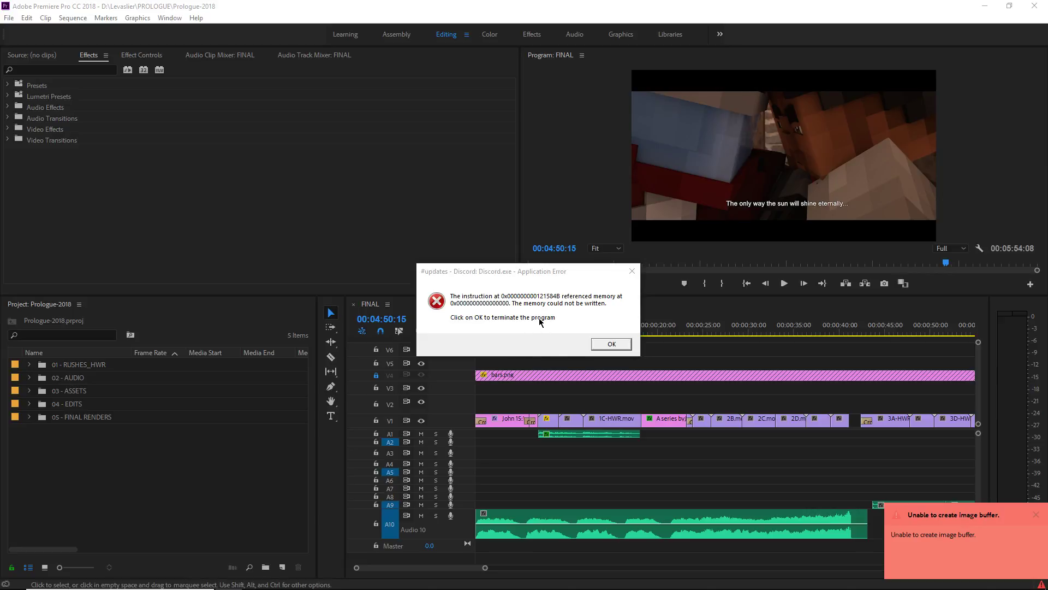
click(442, 290)
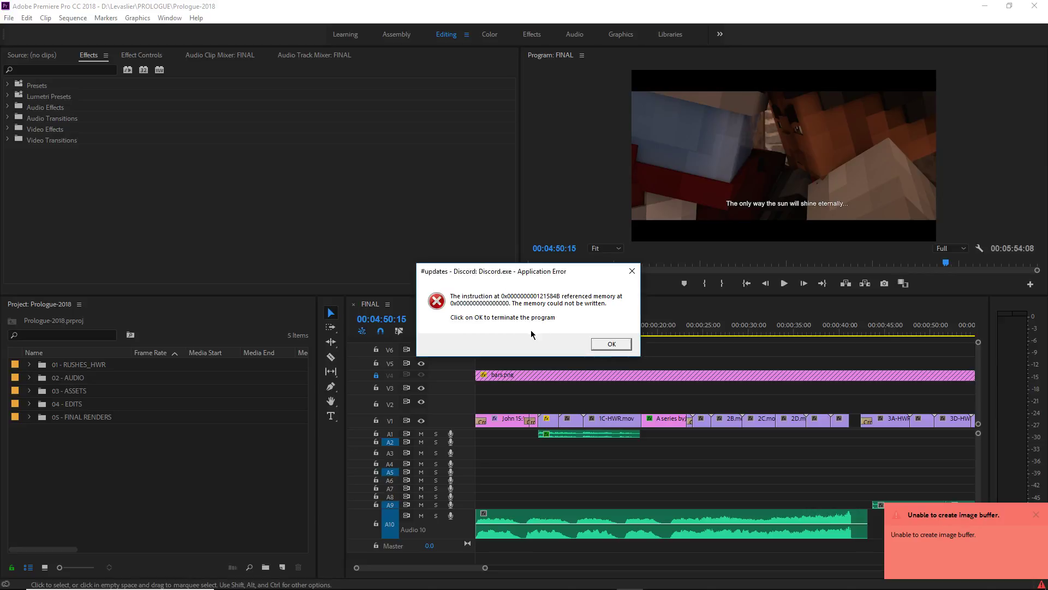
click(619, 344)
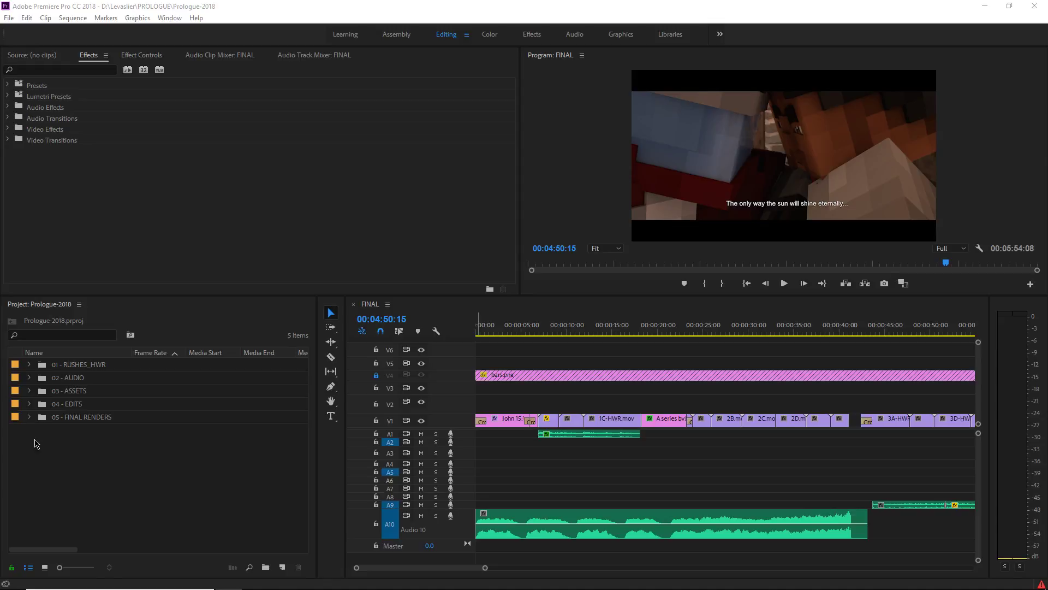
Expand the 05 - FINAL RENDERS bin and create a new bin named 1.
click(34, 420)
click(32, 418)
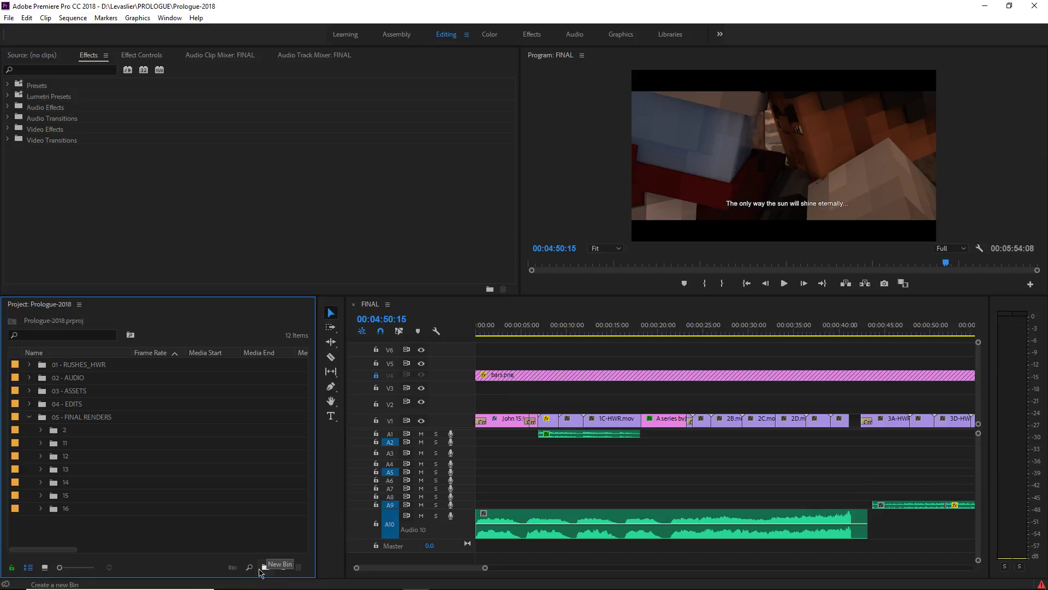
click(262, 570)
text(1)
key(Return)
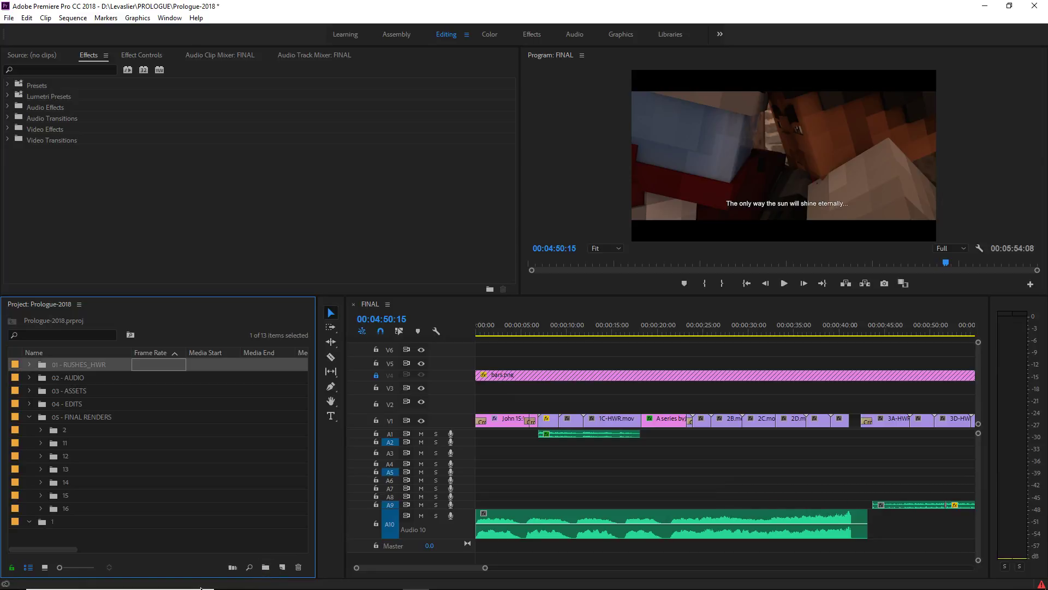
Move bin 1 into the 05 - FINAL RENDERS bin and select it.
click(41, 524)
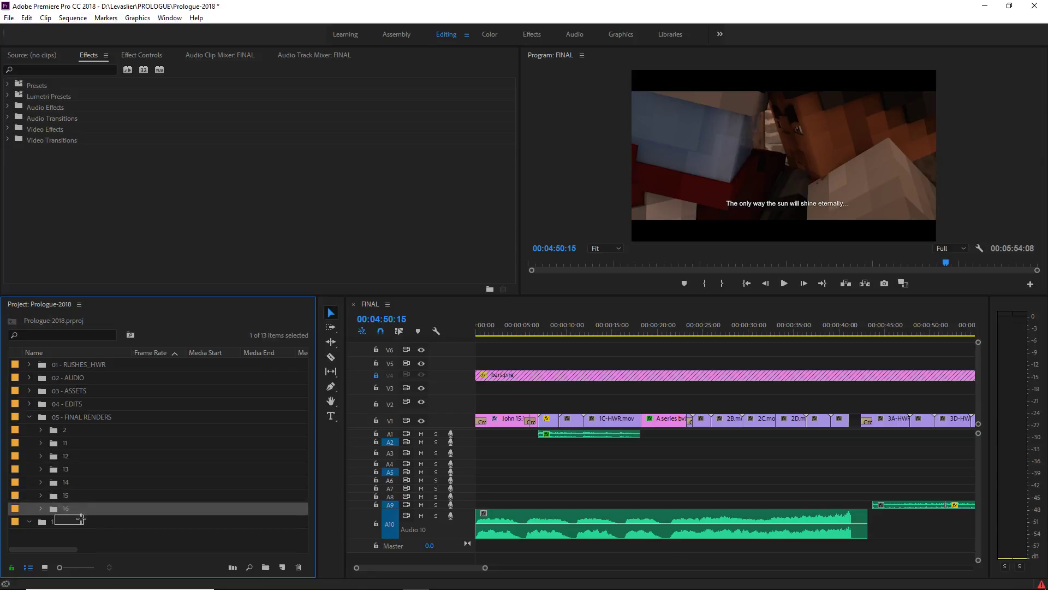
drag(40, 526, 64, 422)
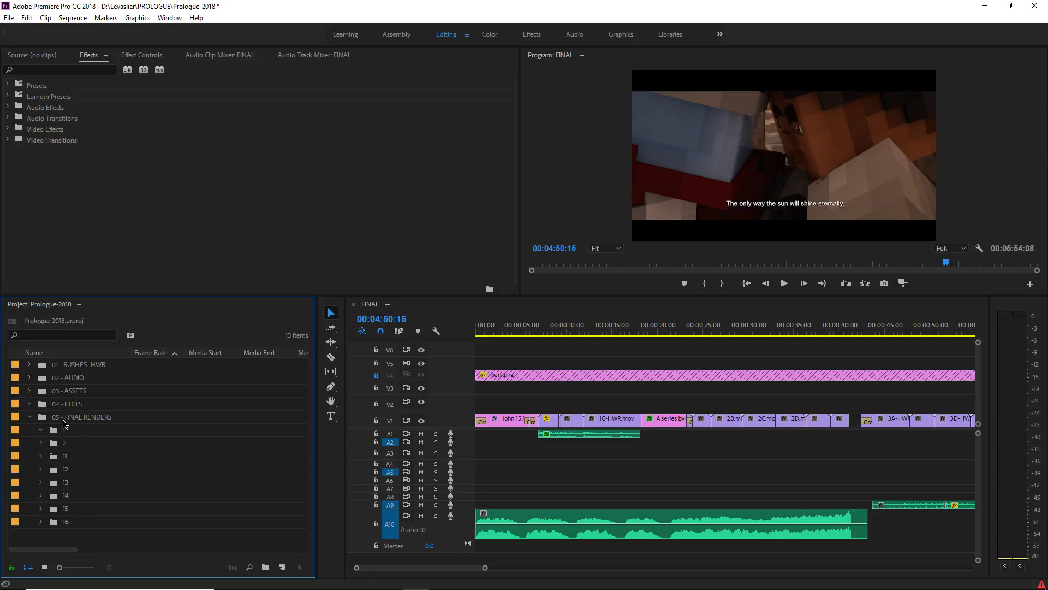
click(63, 429)
mouse_move(234, 579)
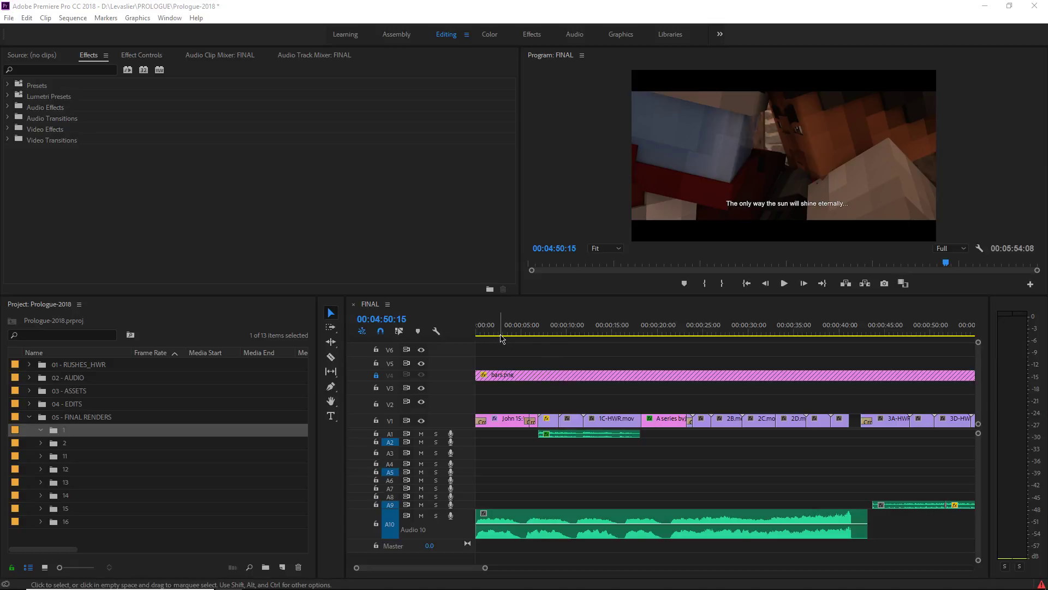
Return the playhead to the very start of the FINAL sequence.
drag(497, 334, 541, 334)
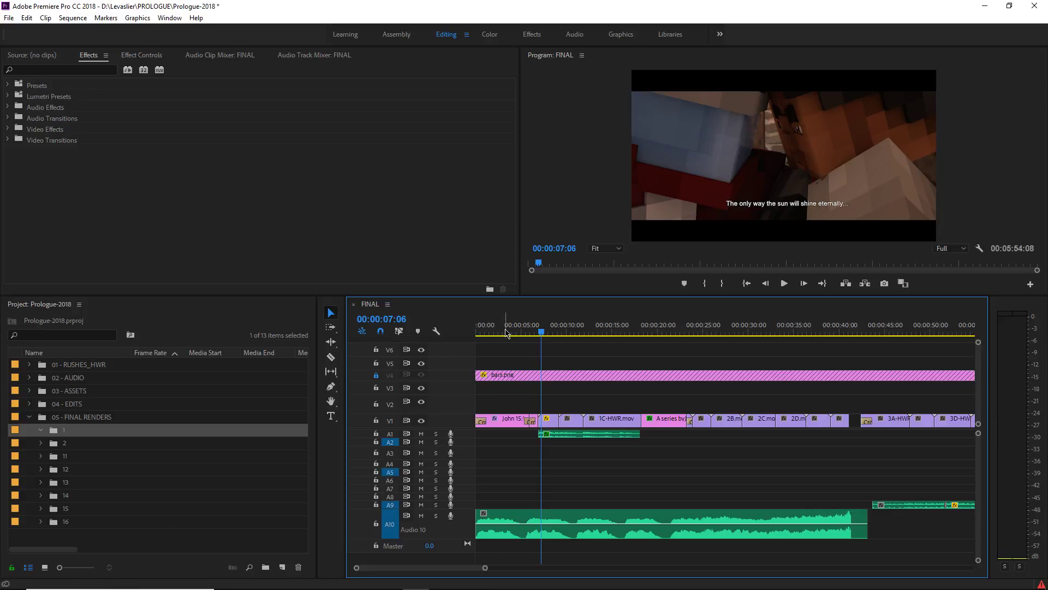
key(Home)
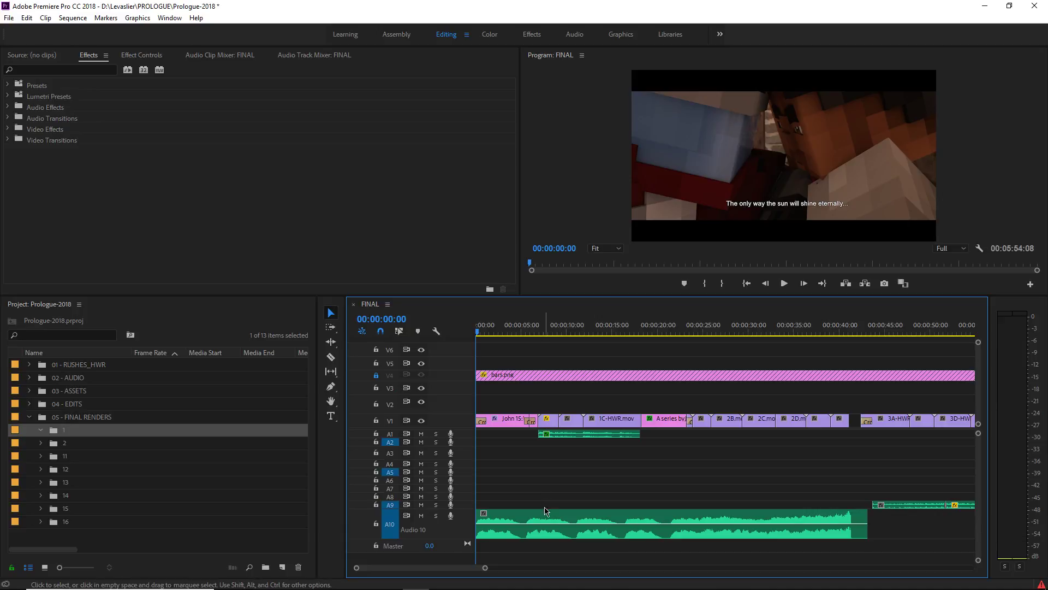
mouse_move(816, 570)
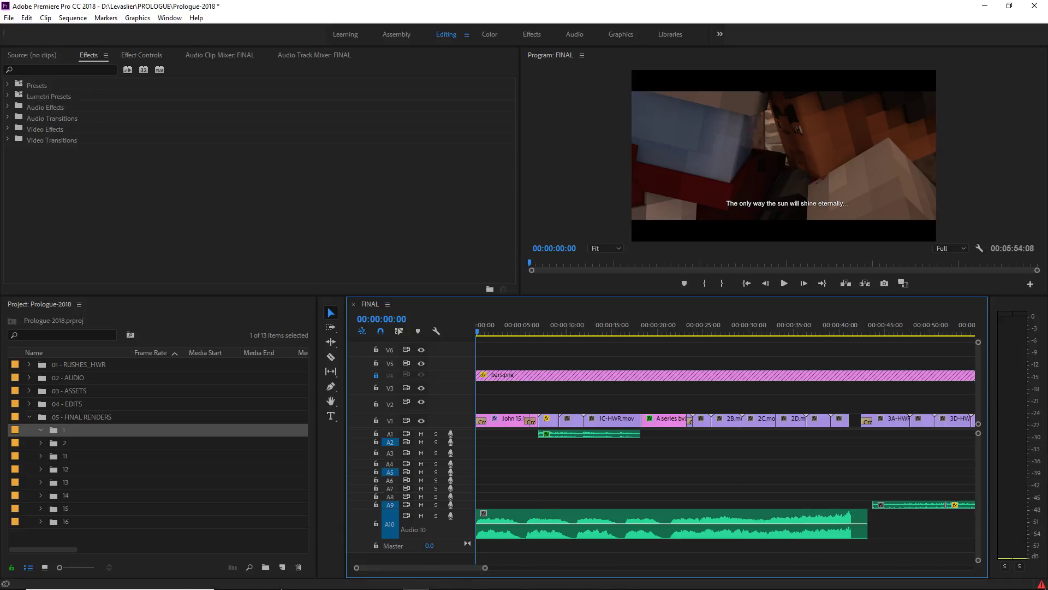
Import the rendered clips 1A.mov, 1B.mov and 1C.mov from File Explorer into bin 1 under 05 - FINAL RENDERS.
click(328, 585)
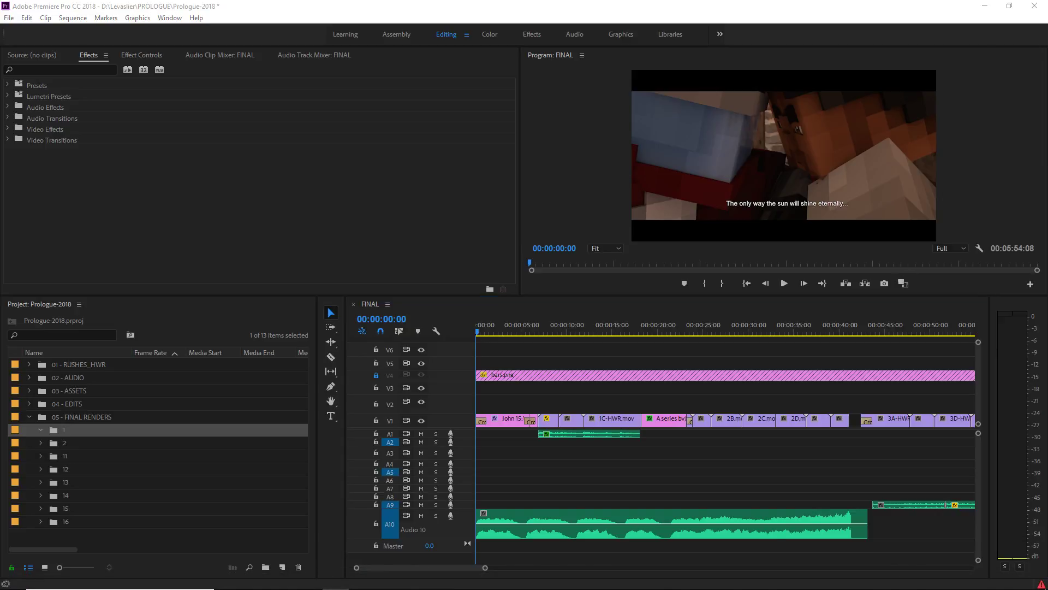
key(alt+Tab)
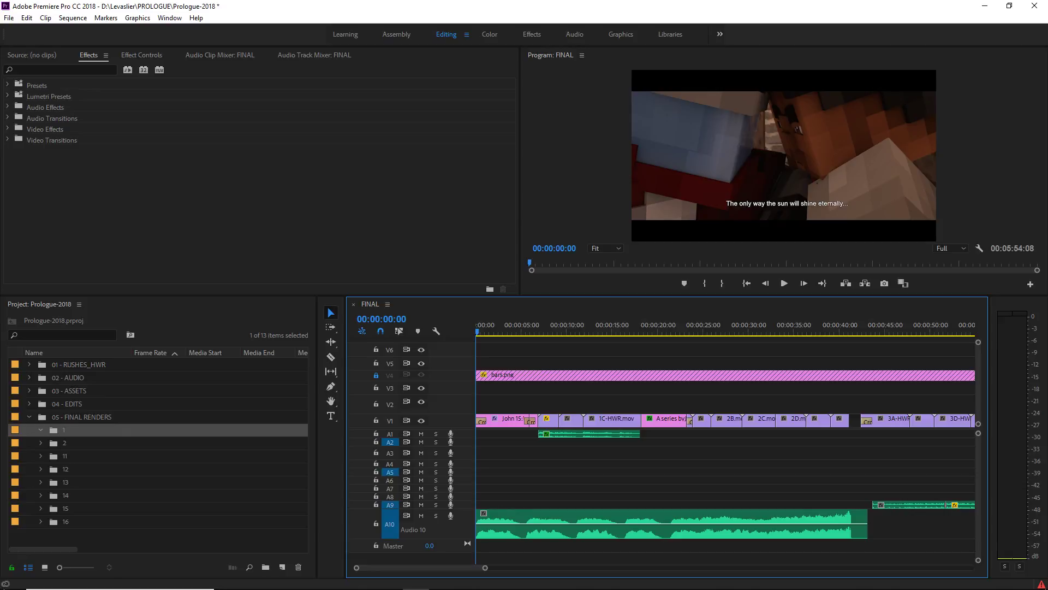
mouse_move(334, 588)
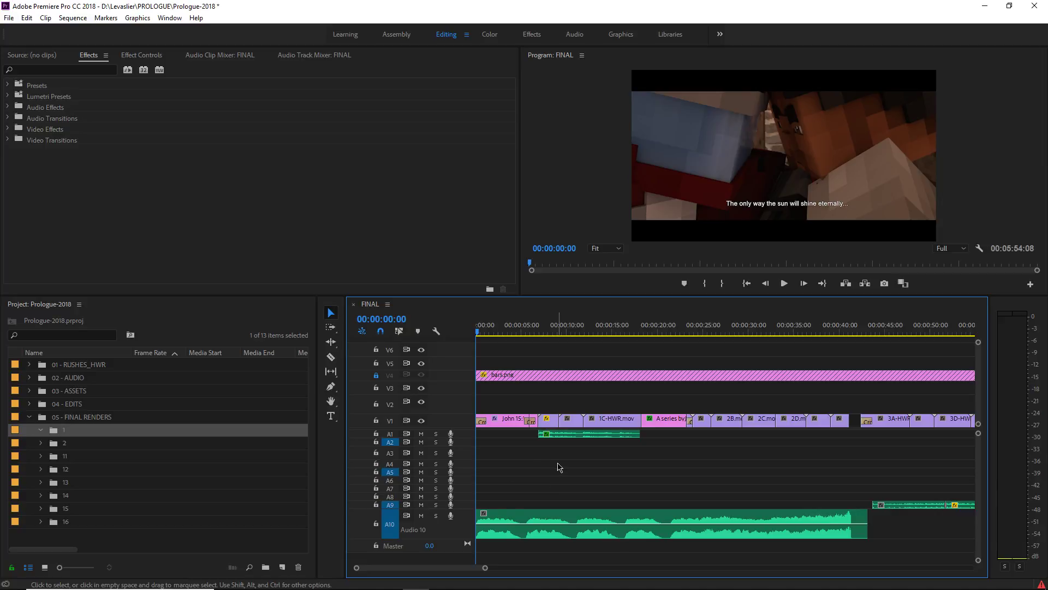
click(41, 430)
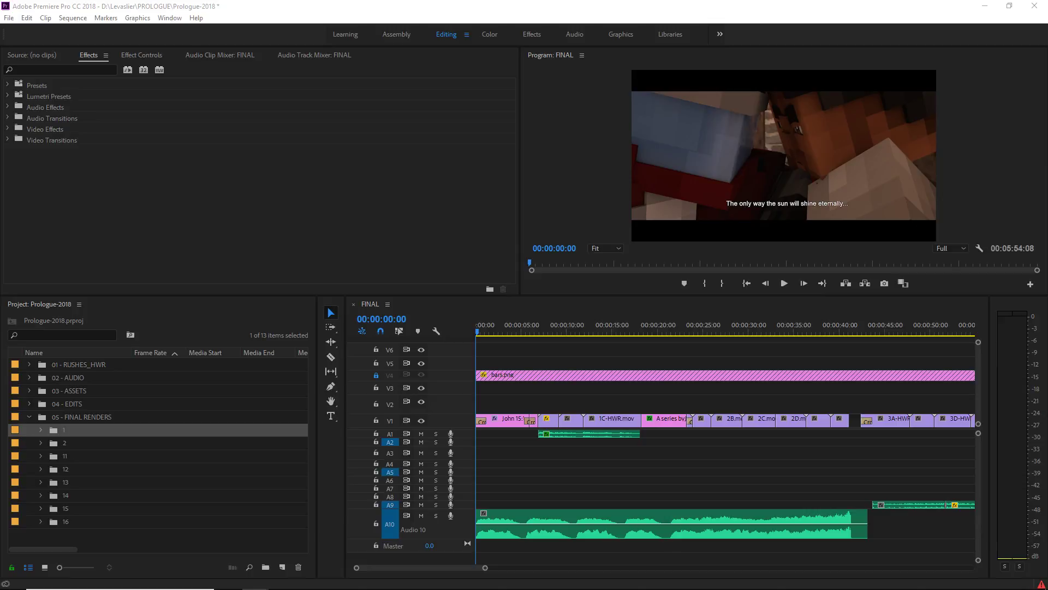
drag(504, 327, 60, 435)
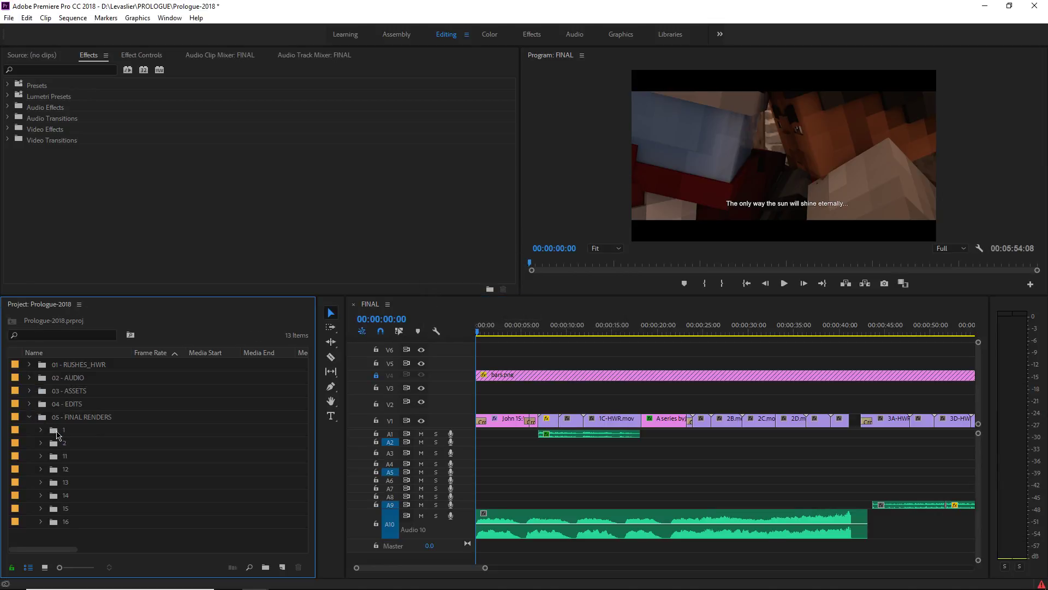
Select the 1A-HWR.mov clip on track V1 of the FINAL sequence.
alt+scroll(546, 394, up, 6)
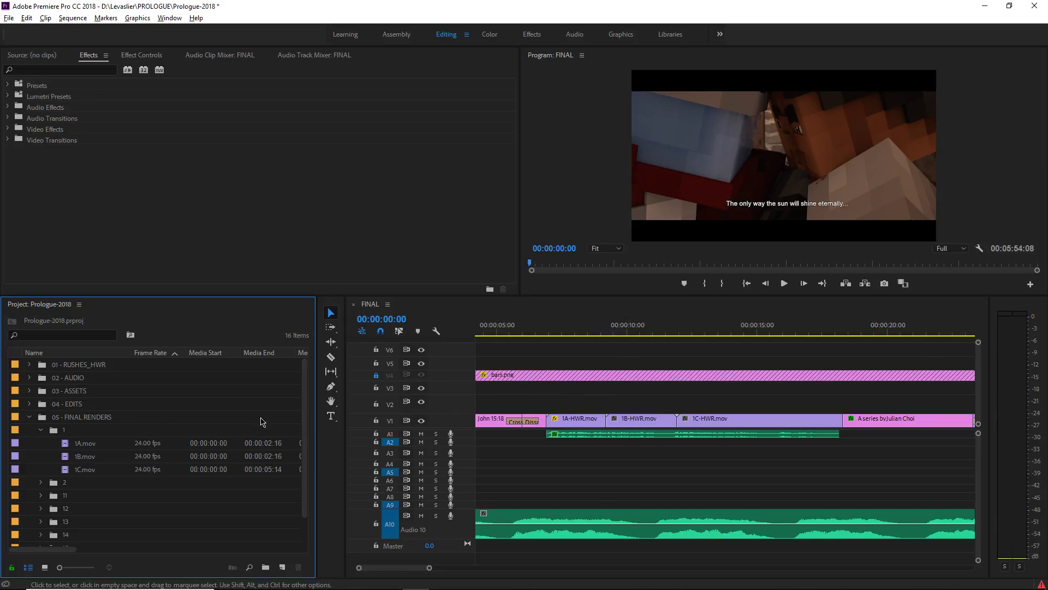
click(570, 409)
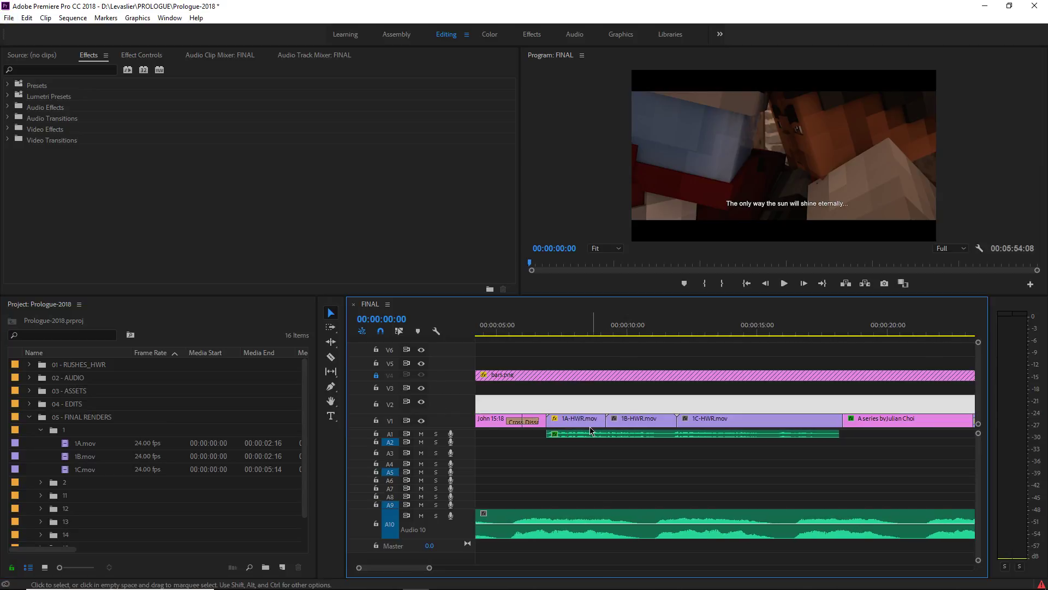
click(561, 424)
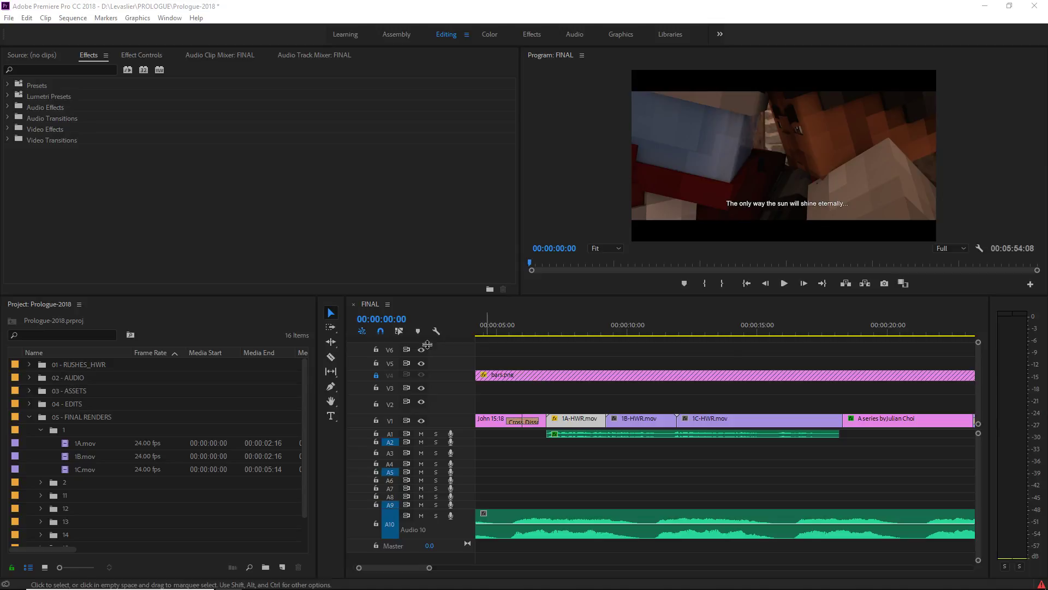
Select 1A.mov in bin 1 and review the commands available for the clip.
click(77, 444)
right_click(77, 444)
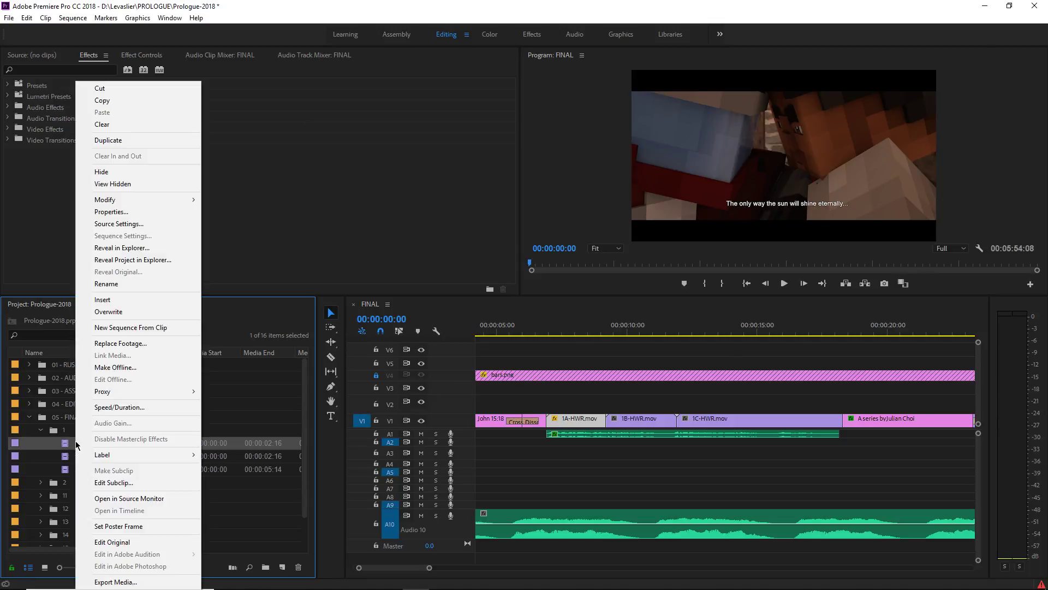
mouse_move(85, 458)
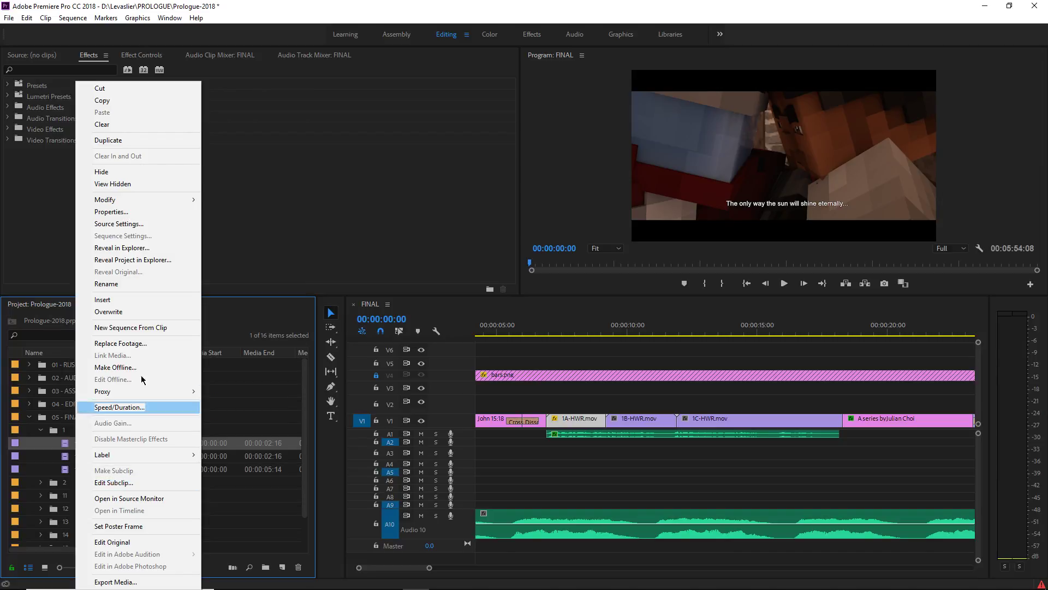
mouse_move(160, 204)
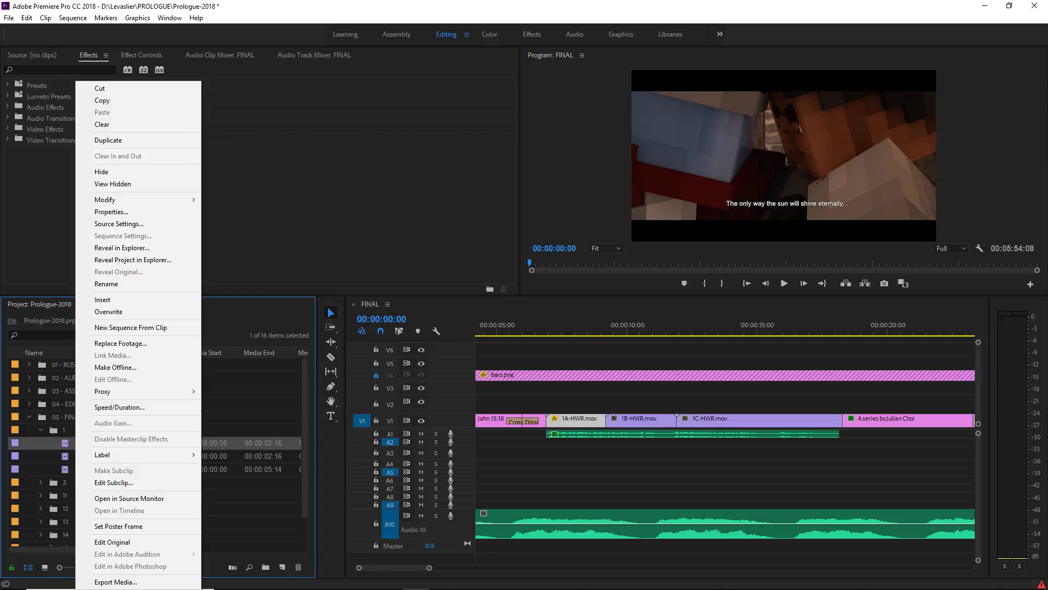
key(Escape)
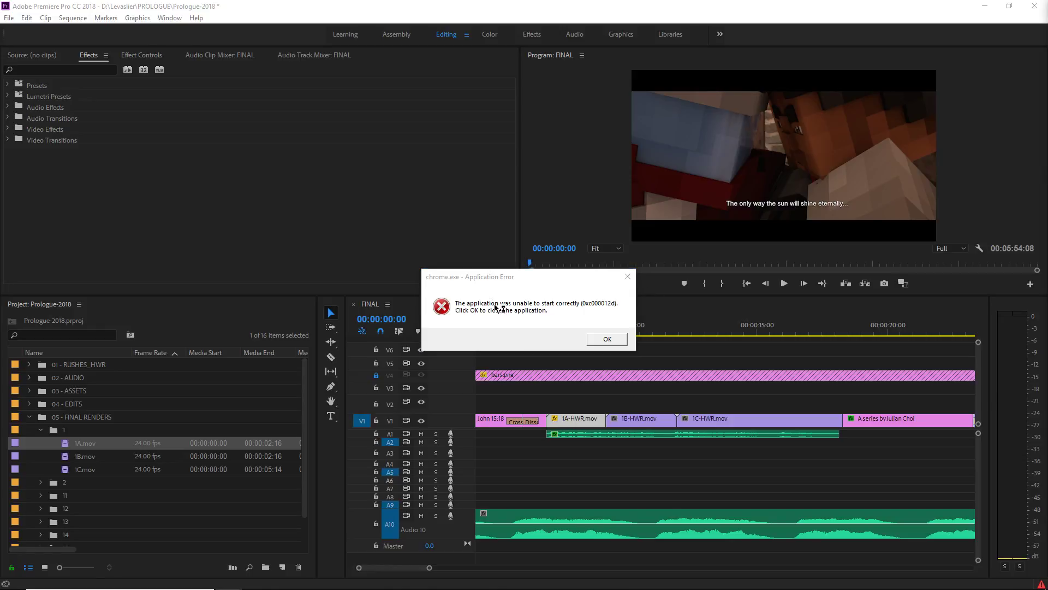
Dismiss the Chrome application error dialog and return to the FINAL sequence.
mouse_move(405, 589)
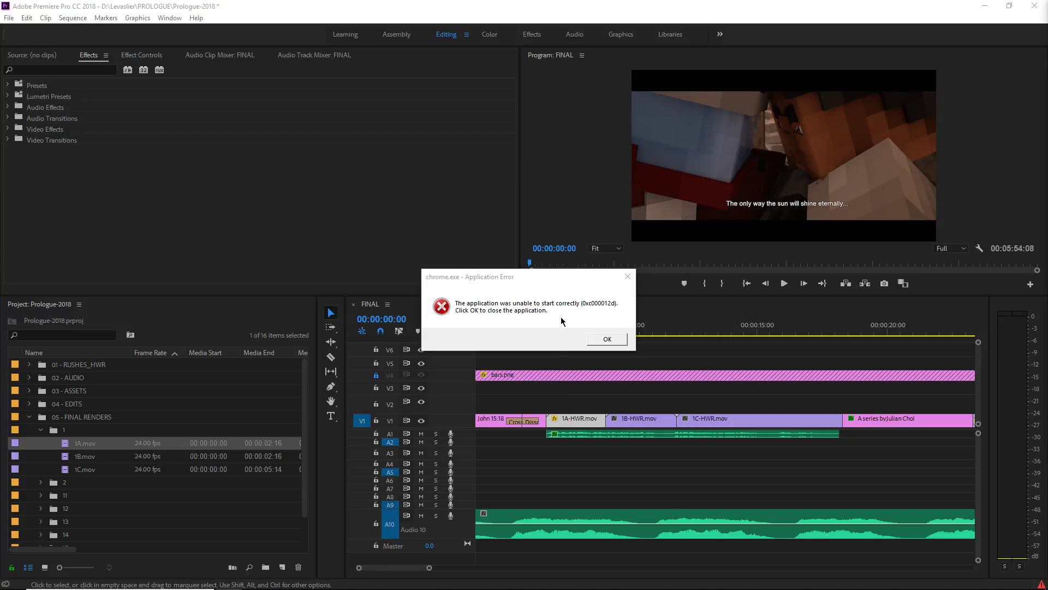
click(609, 340)
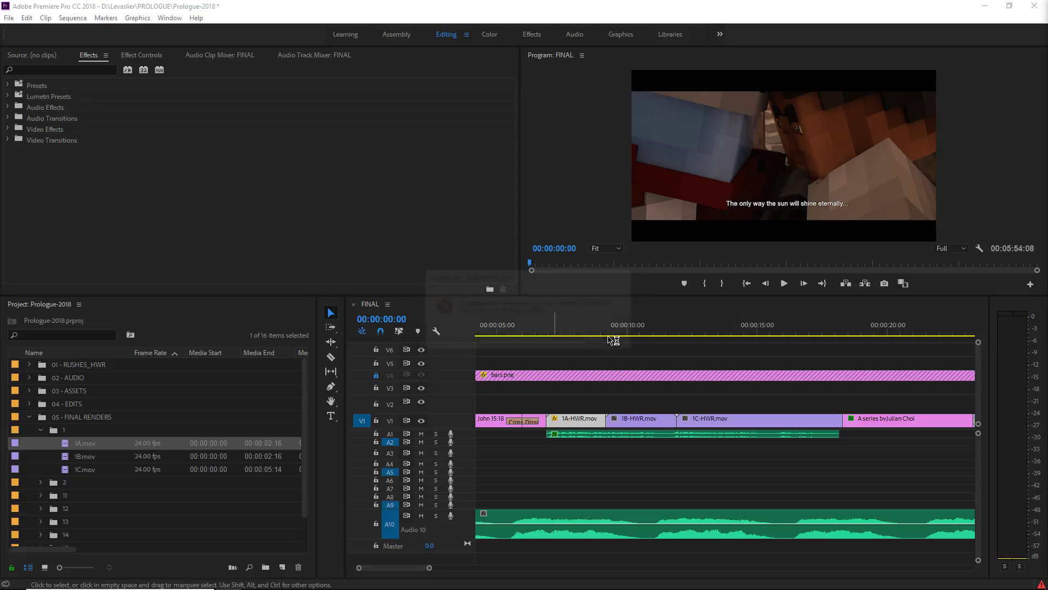
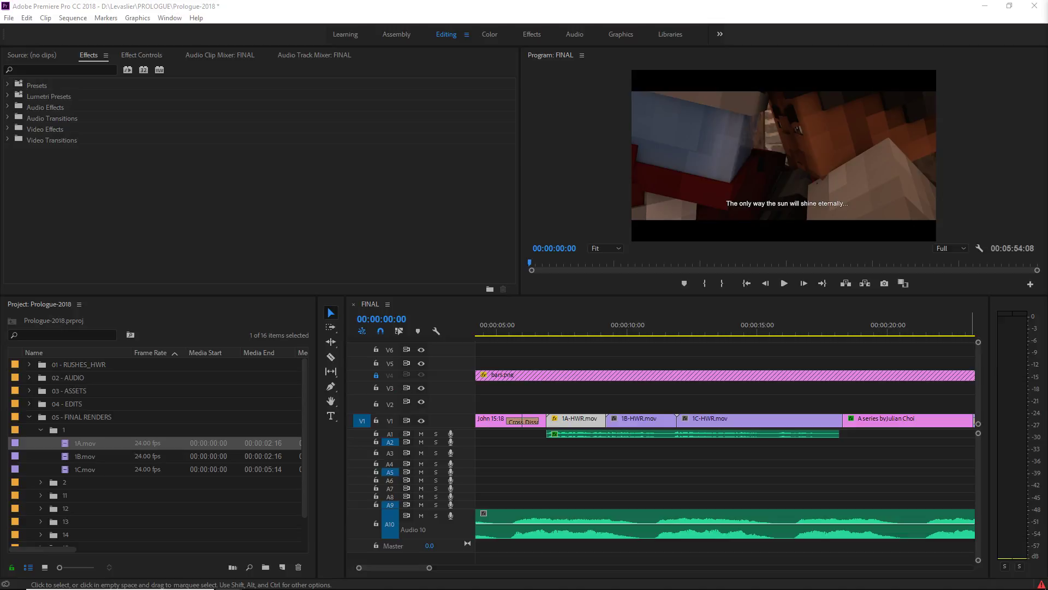
scroll(582, 480, up, 3)
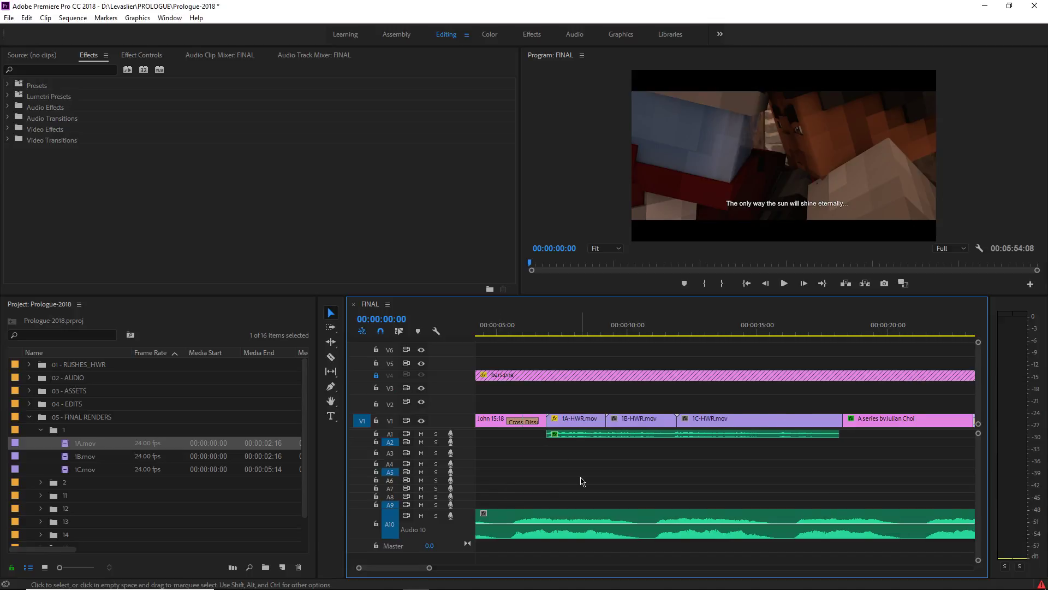
Place the 4A-HWR.mov clip from track V1 in the empty area of V1 past the end of the sequence.
scroll(582, 481, down, 3)
drag(552, 332, 587, 354)
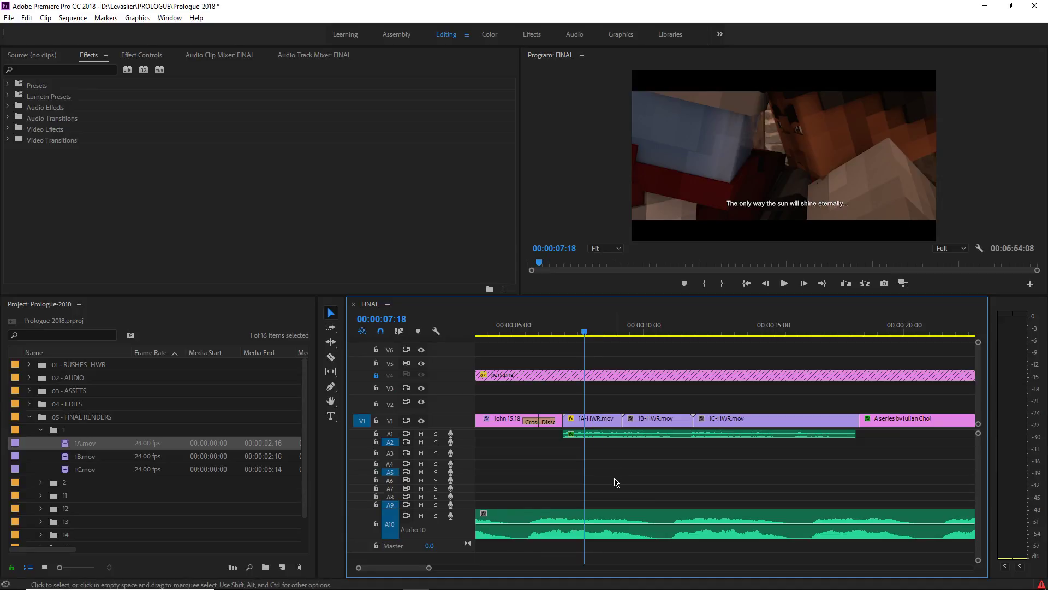
scroll(615, 484, down, 4)
alt+scroll(615, 483, down, 8)
alt+scroll(616, 484, down, 8)
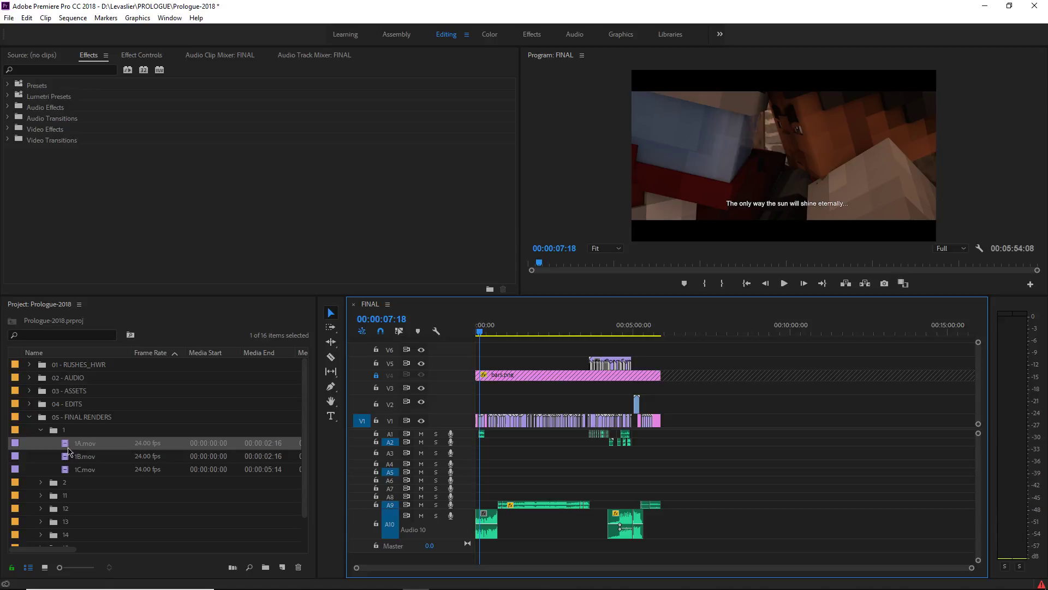
mouse_move(69, 448)
mouse_down()
mouse_move(702, 406)
mouse_move(152, 424)
mouse_move(69, 441)
mouse_up()
click(508, 426)
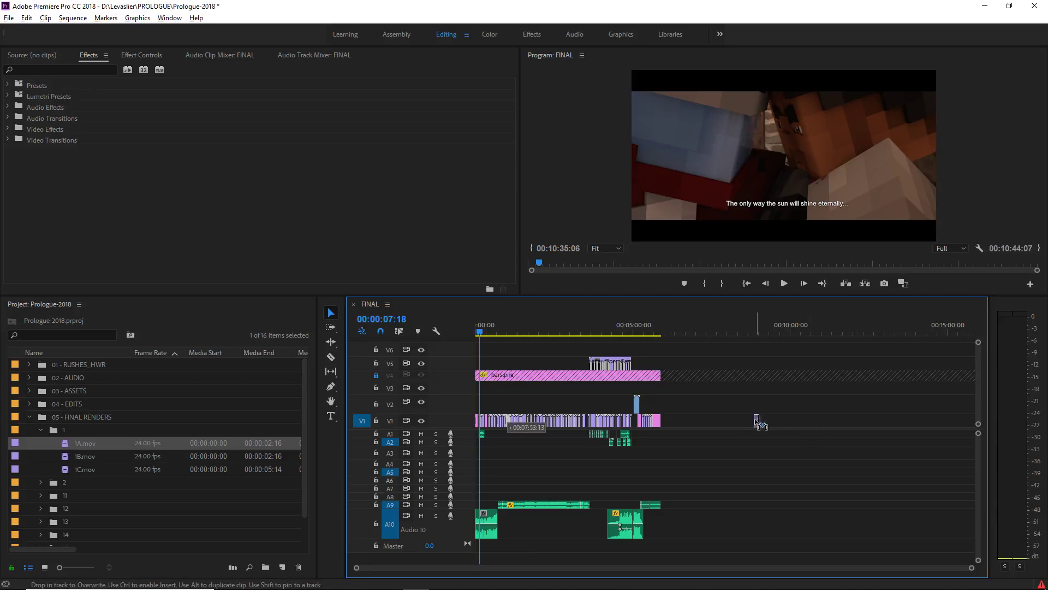
Split the 4A-HWR.mov clip past the sequence's end at 00:08:43:12, and undo the split.
alt+scroll(756, 421, up, 5)
click(689, 333)
drag(689, 333, 702, 333)
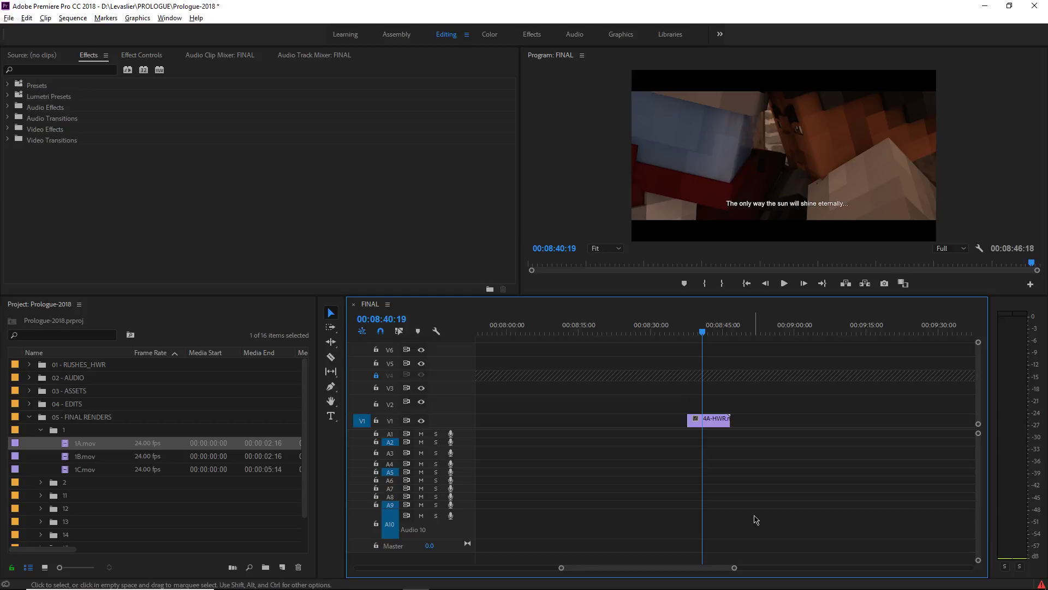
click(715, 331)
click(711, 426)
key(ctrl+k)
click(762, 462)
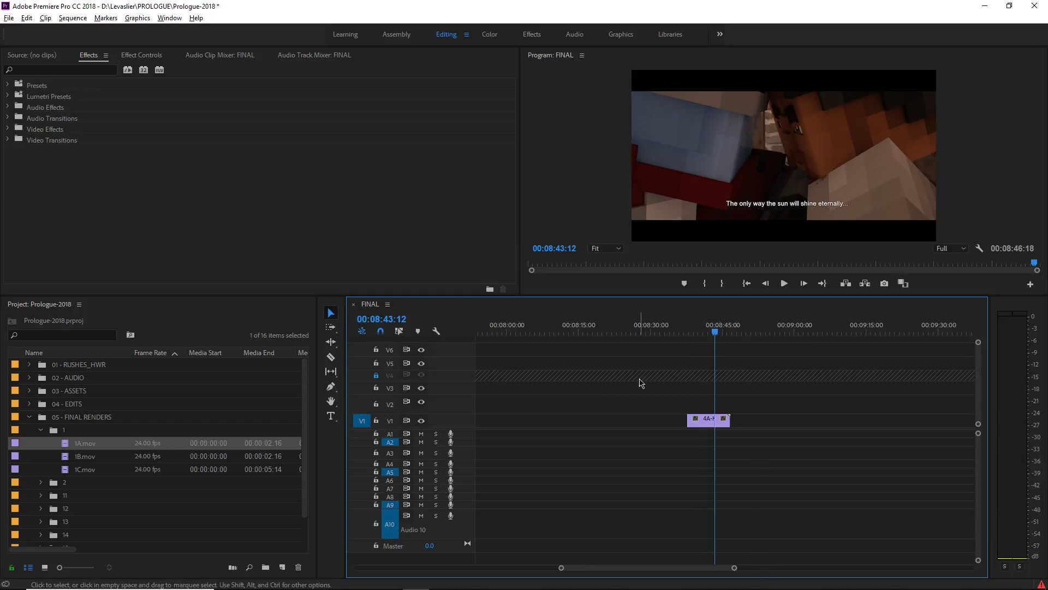
key(ctrl+z)
Search the effects for "gener" and apply the Circle effect from Generate to the 4A-HWR.mov clip past the sequence's end.
drag(701, 327, 703, 327)
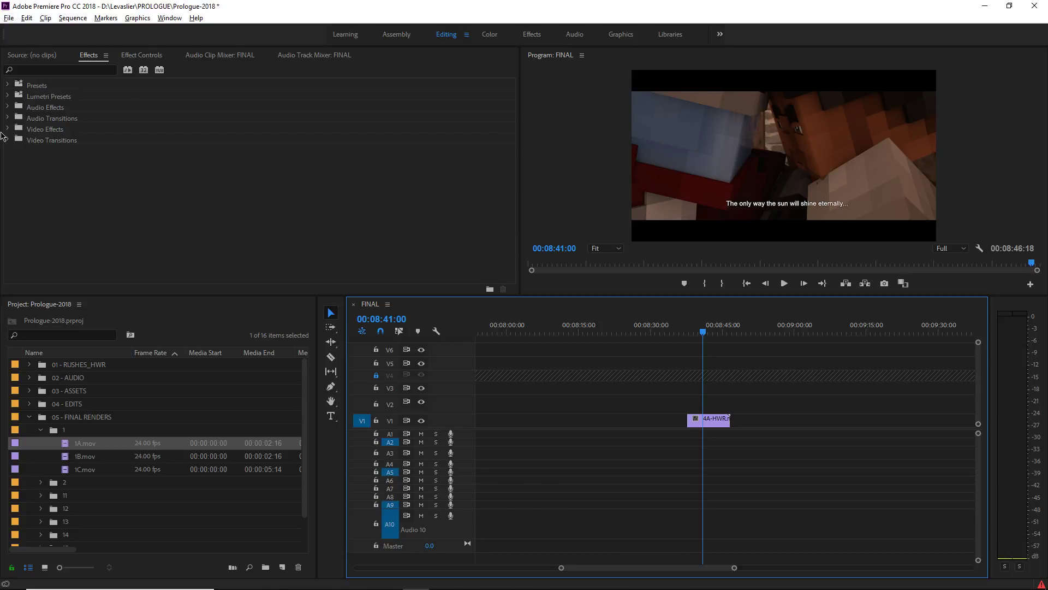
click(36, 70)
text(gener)
drag(41, 185, 709, 420)
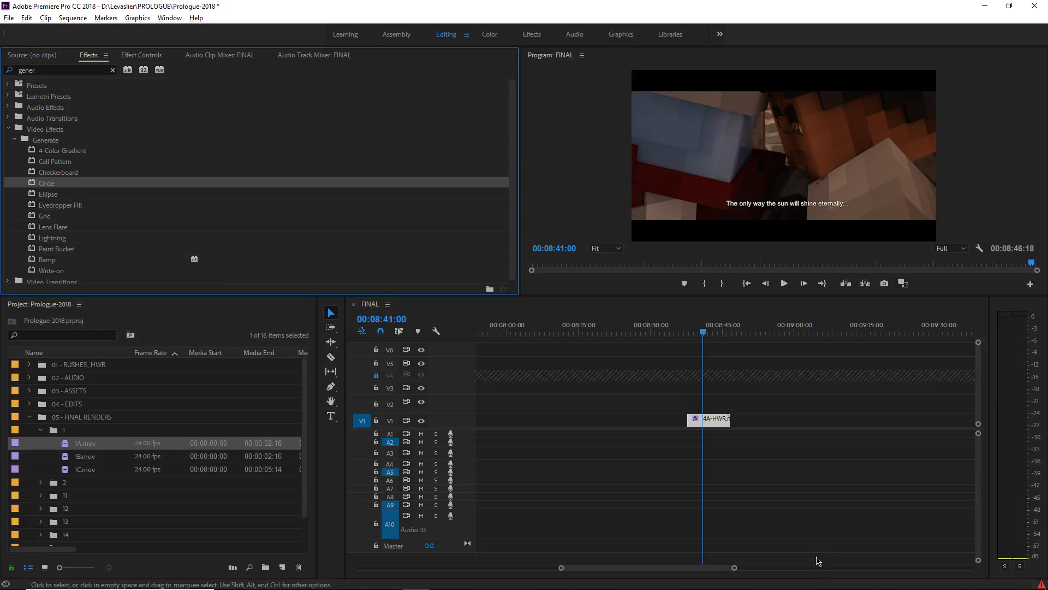
mouse_move(709, 324)
mouse_down()
mouse_move(693, 326)
mouse_move(703, 326)
mouse_up()
click(758, 437)
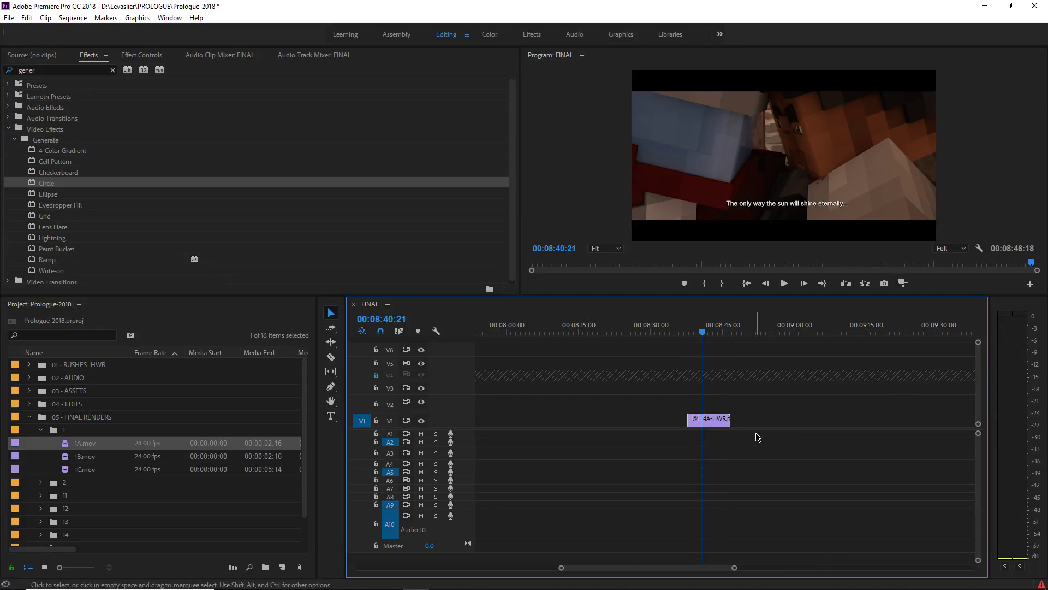
Undo the Circle effect and the placement of 4A-HWR.mov past the sequence's end, and return the playhead to the start.
key(ctrl+z)
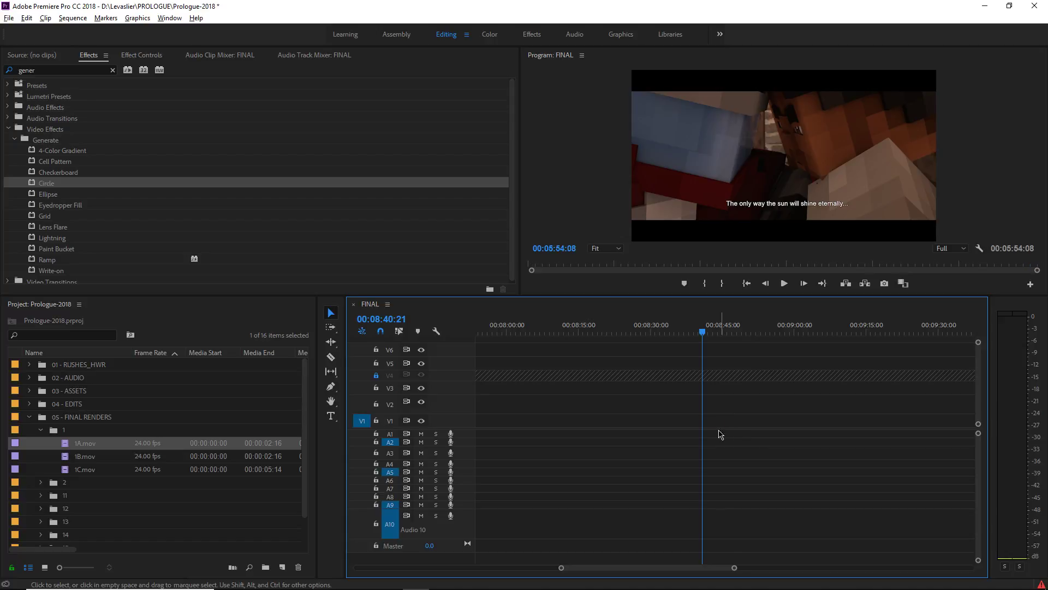
alt+scroll(711, 447, down, 6)
scroll(712, 447, up, 2)
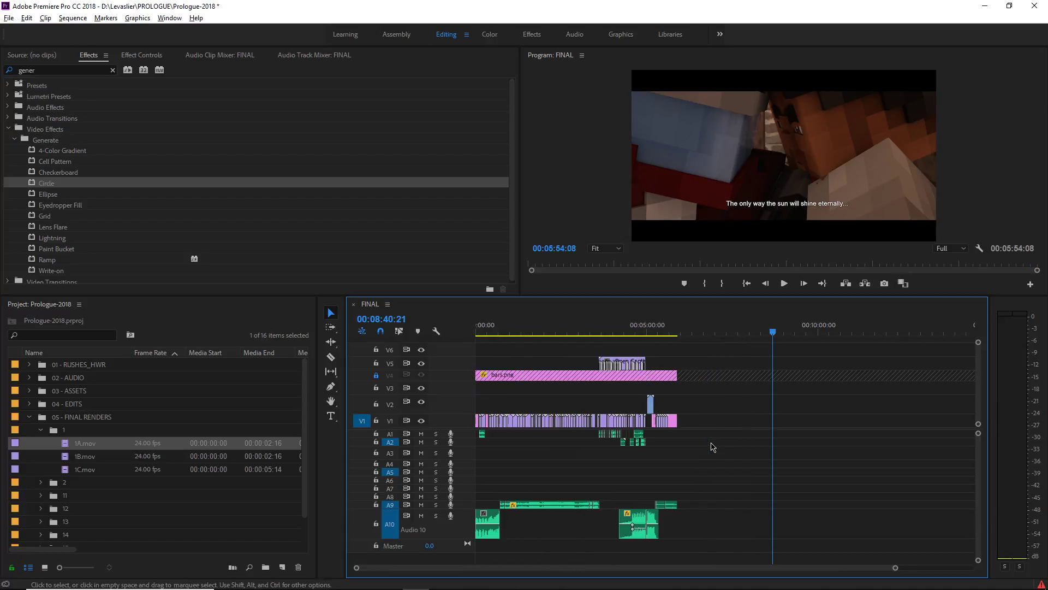
key(Home)
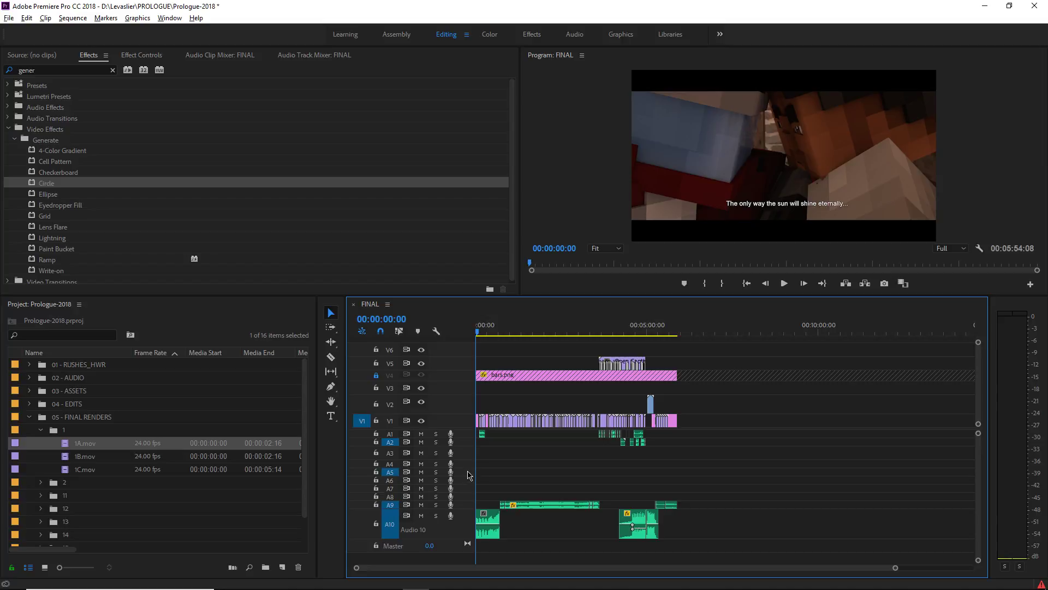
Check the speed and duration settings of the 1A-HWR.mov clip on track V1 without changing them.
alt+scroll(482, 472, up, 3)
alt+scroll(482, 472, up, 5)
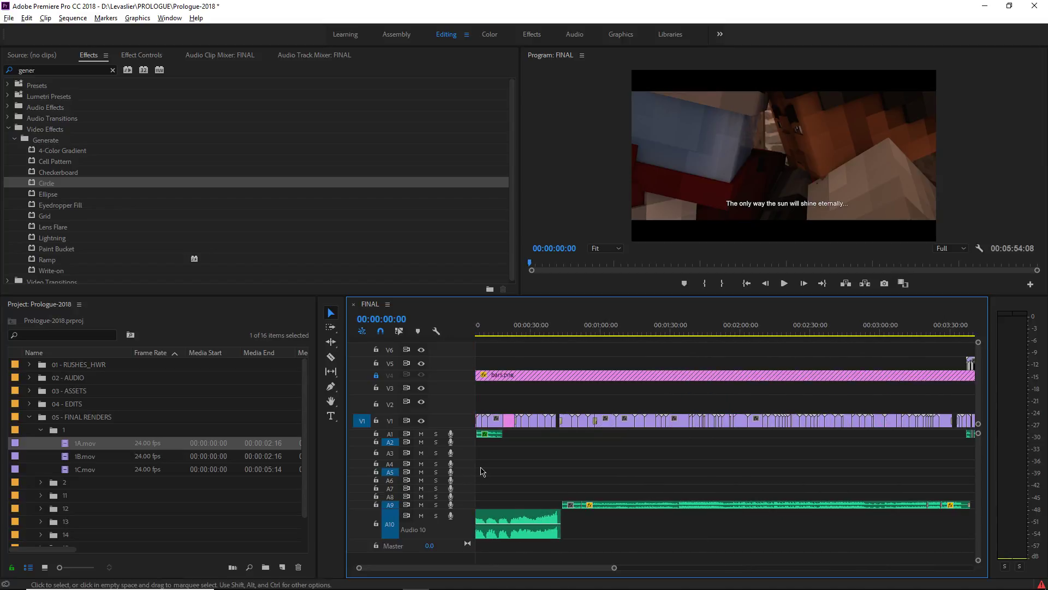
scroll(482, 472, up, 1)
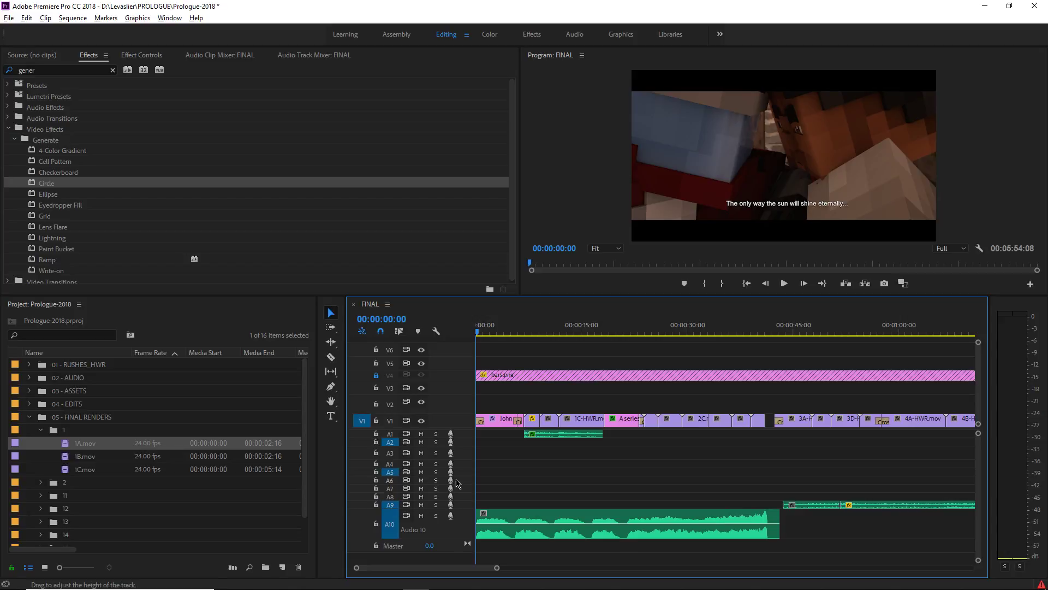
alt+scroll(523, 465, up, 4)
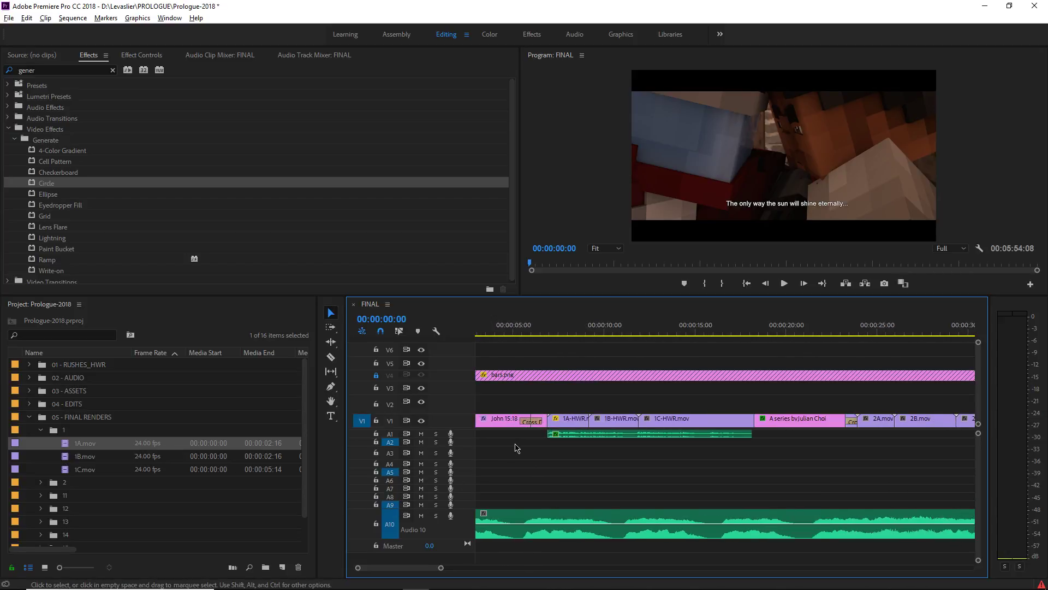
scroll(553, 366, up, 2)
drag(594, 331, 611, 342)
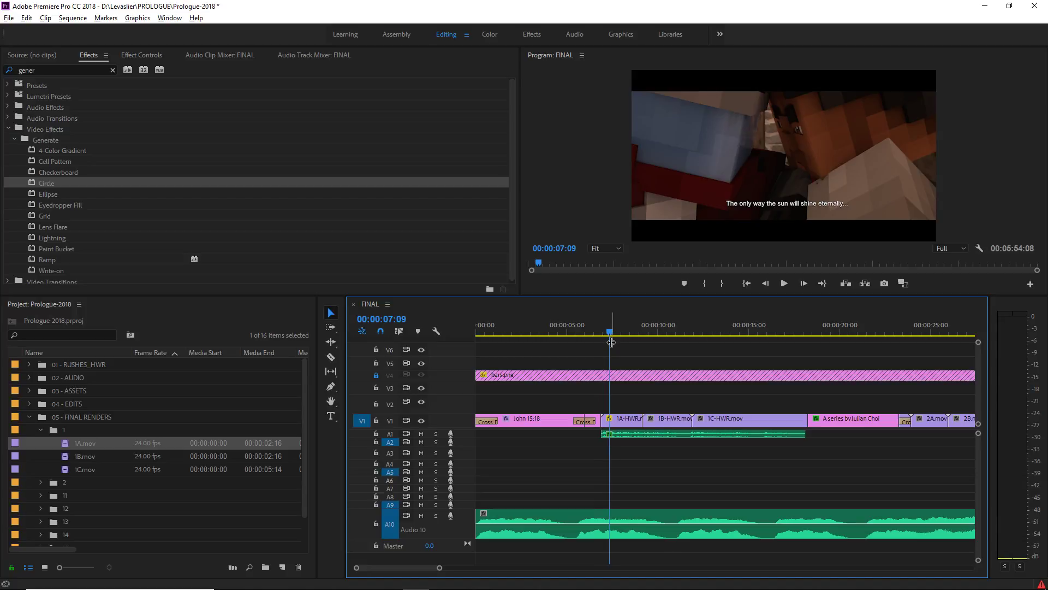
right_click(626, 427)
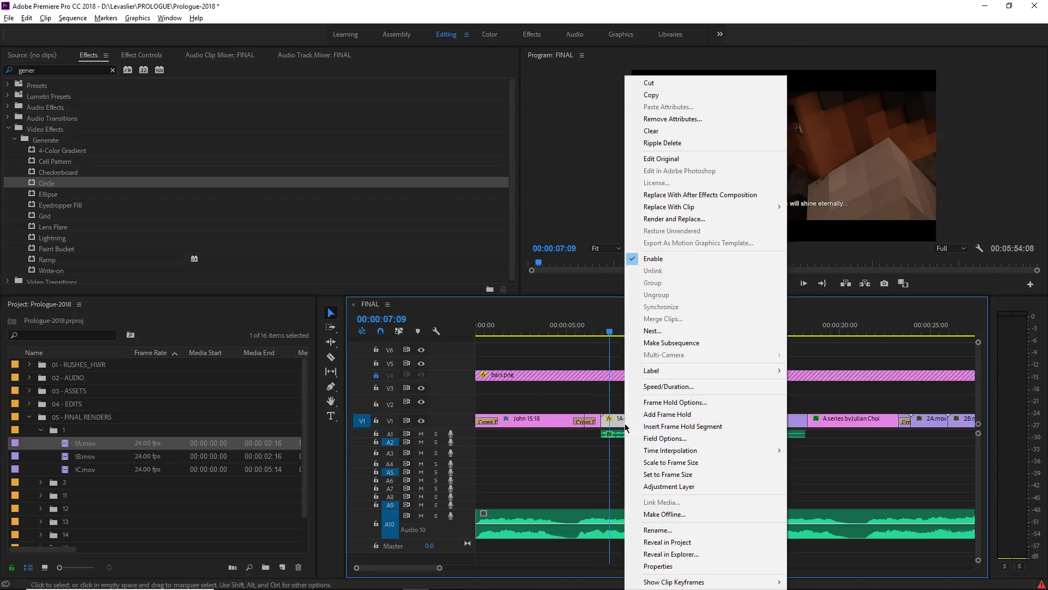
click(680, 386)
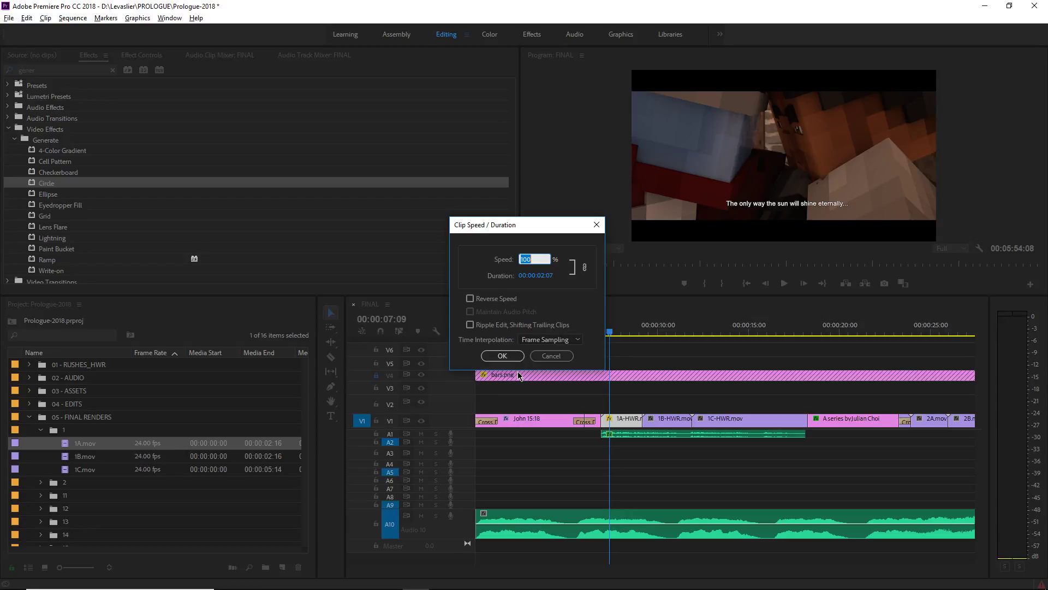
click(549, 356)
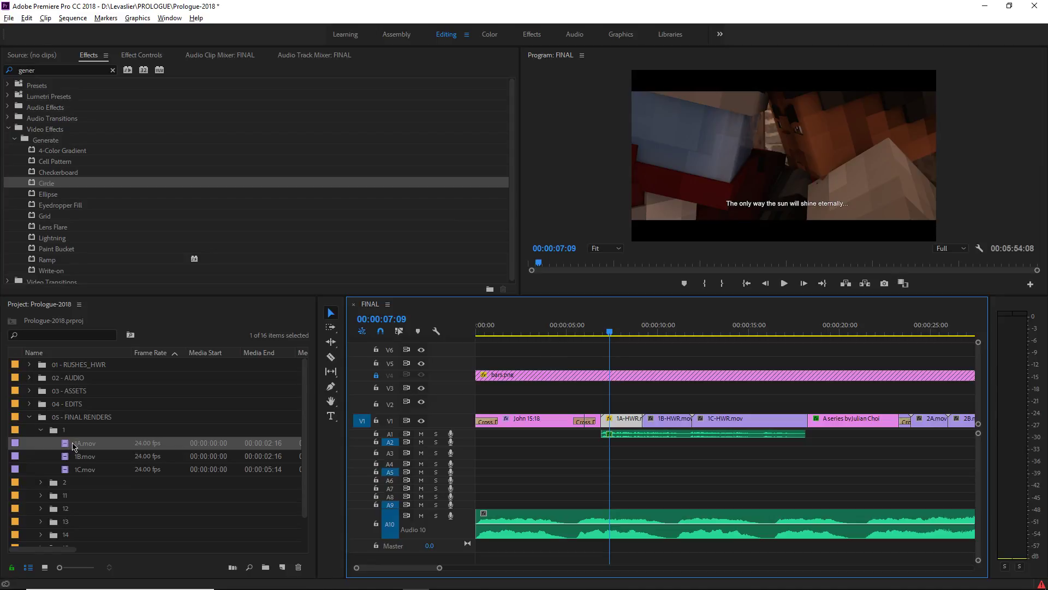
Place 1A.mov from bin 1 on track V2, aligned with the start of 1A-HWR.mov, and save the project.
drag(614, 330, 677, 339)
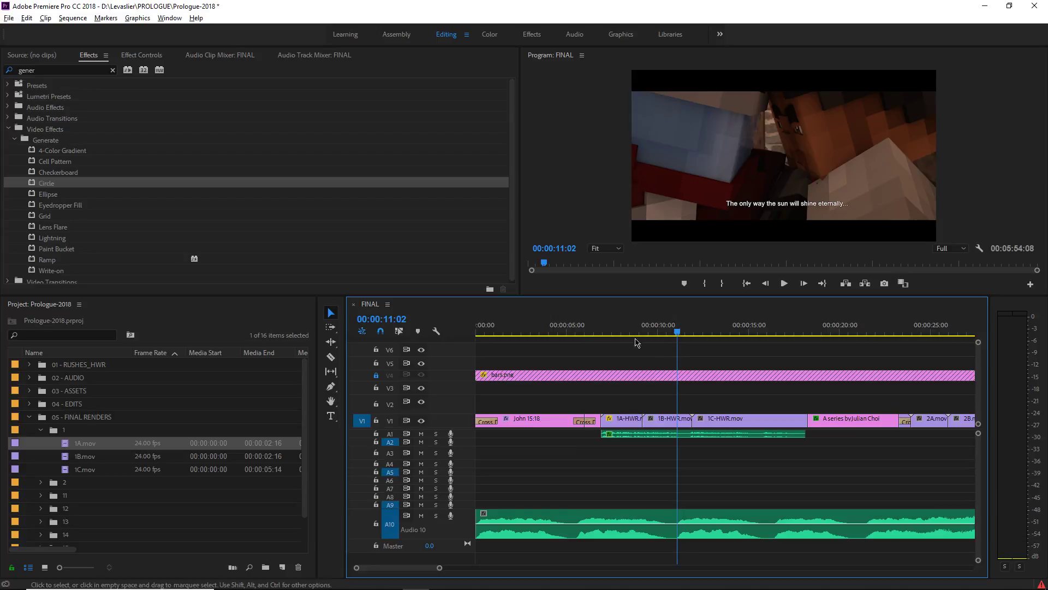
click(607, 331)
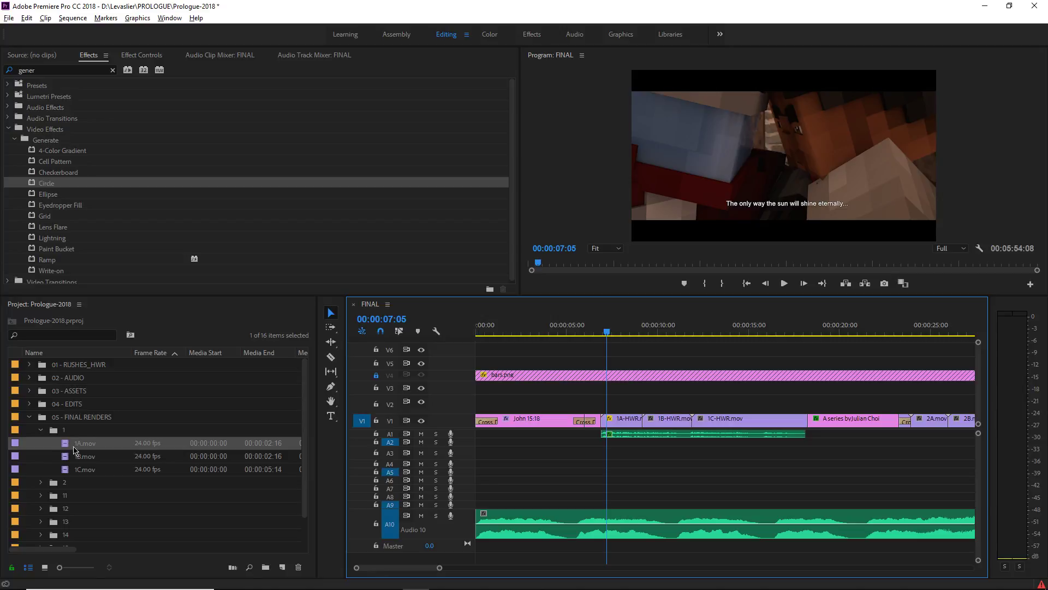
drag(62, 446, 603, 404)
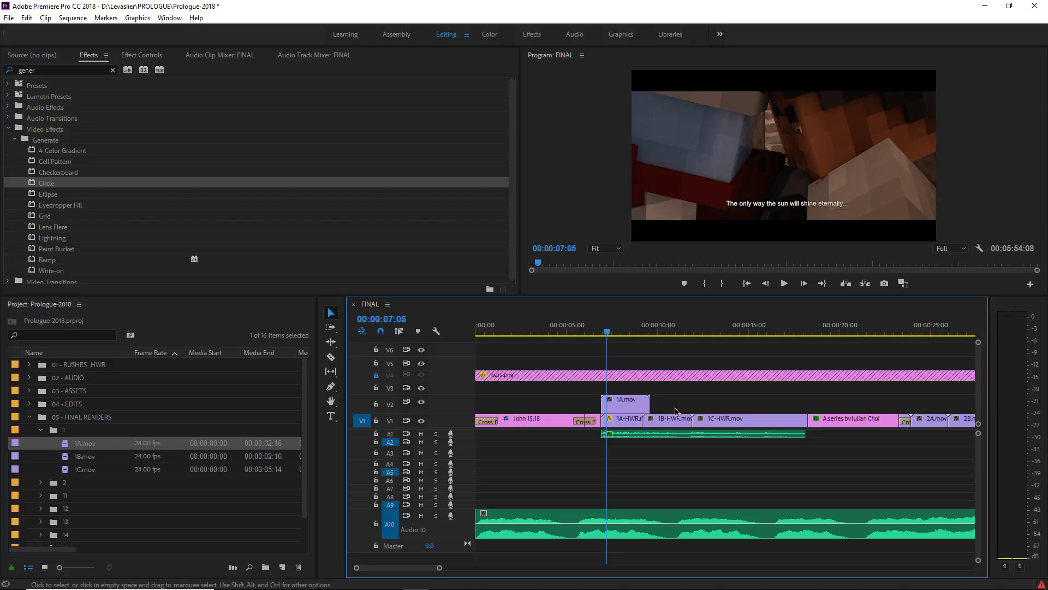
alt+scroll(628, 418, up, 4)
alt+scroll(572, 422, up, 2)
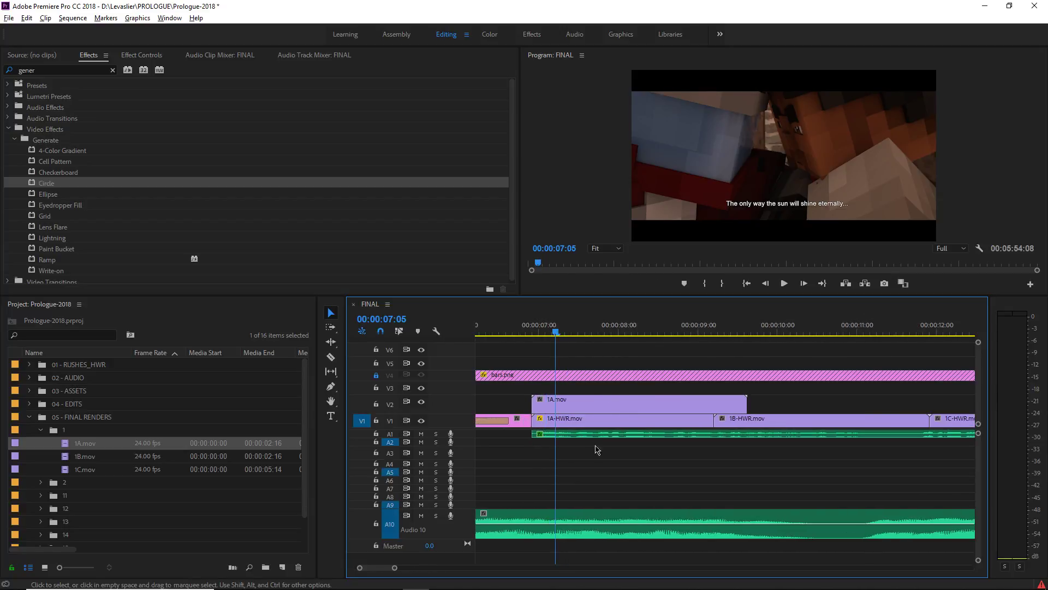
key(ctrl+s)
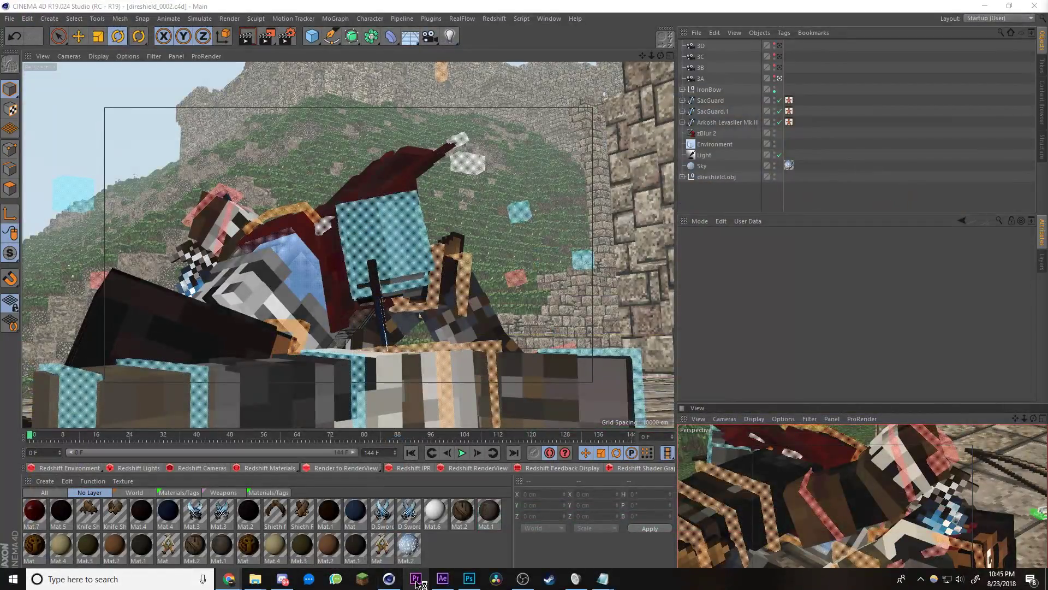
Switch back to Premiere Pro and reopen the recent project Prologue-2018.
click(416, 579)
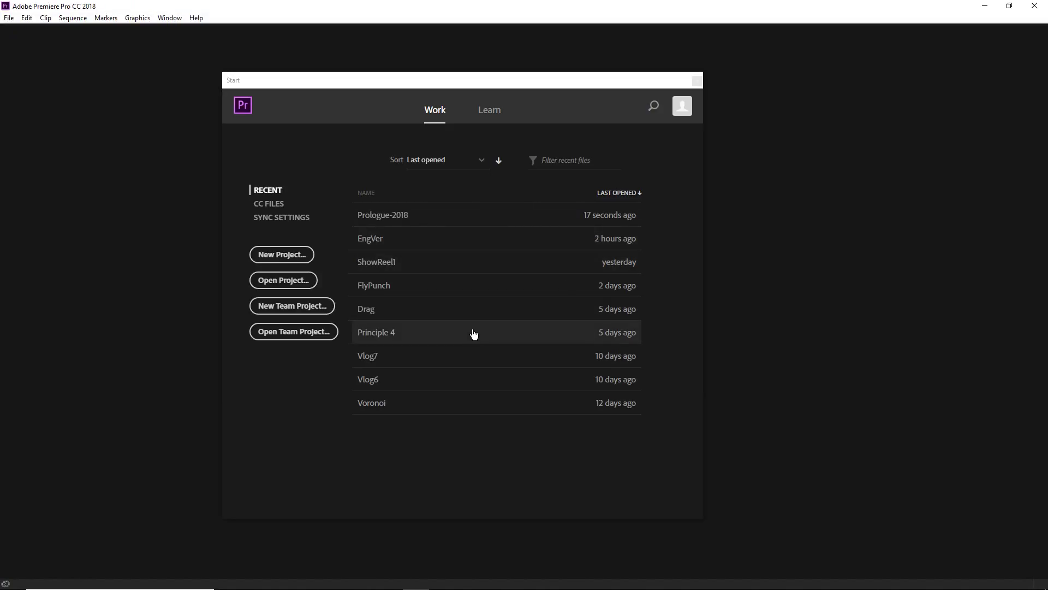
click(444, 216)
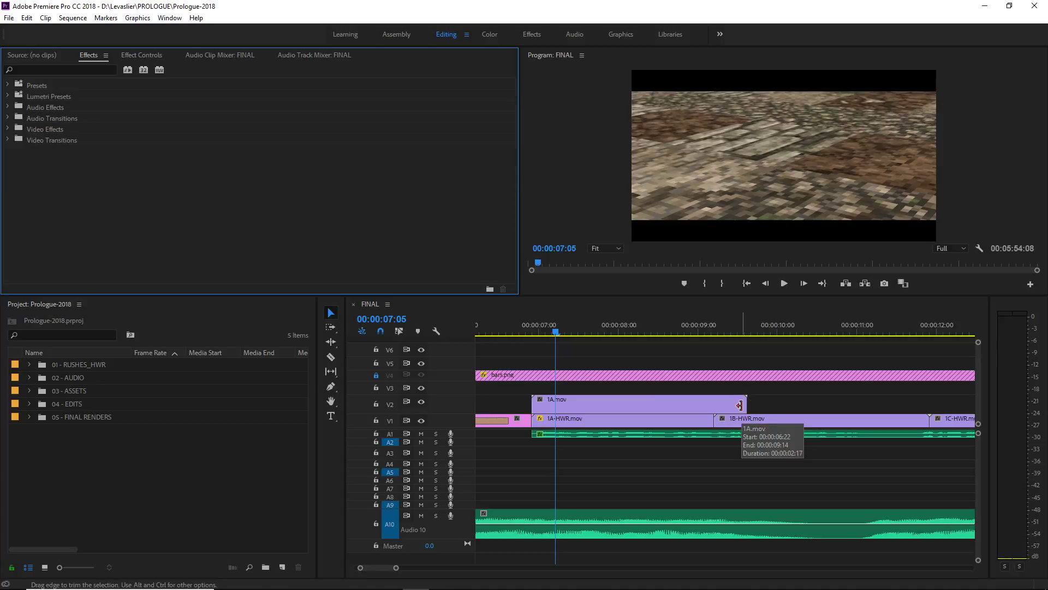
Trim the end of 1A.mov on track V2 to 00:00:09:04, in line with the end of 1A-HWR.mov, and select the clip.
drag(739, 405, 712, 409)
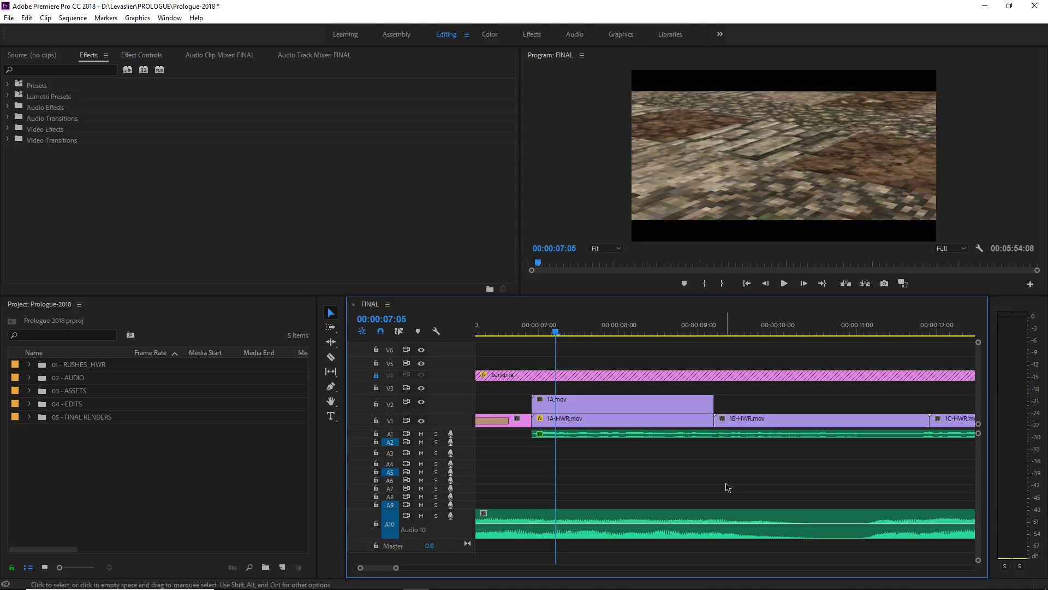
click(572, 408)
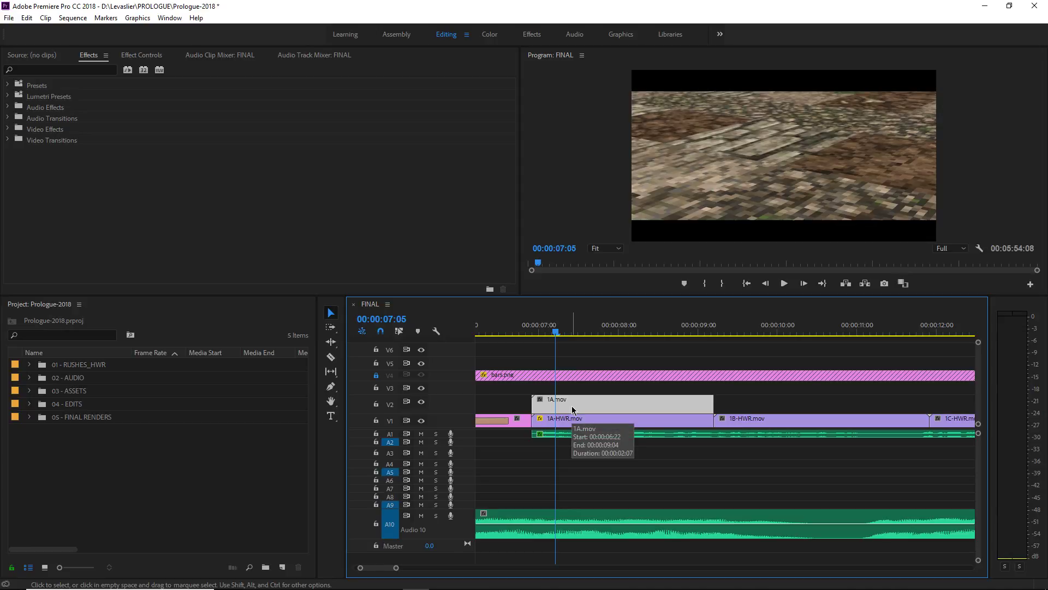
key(Down)
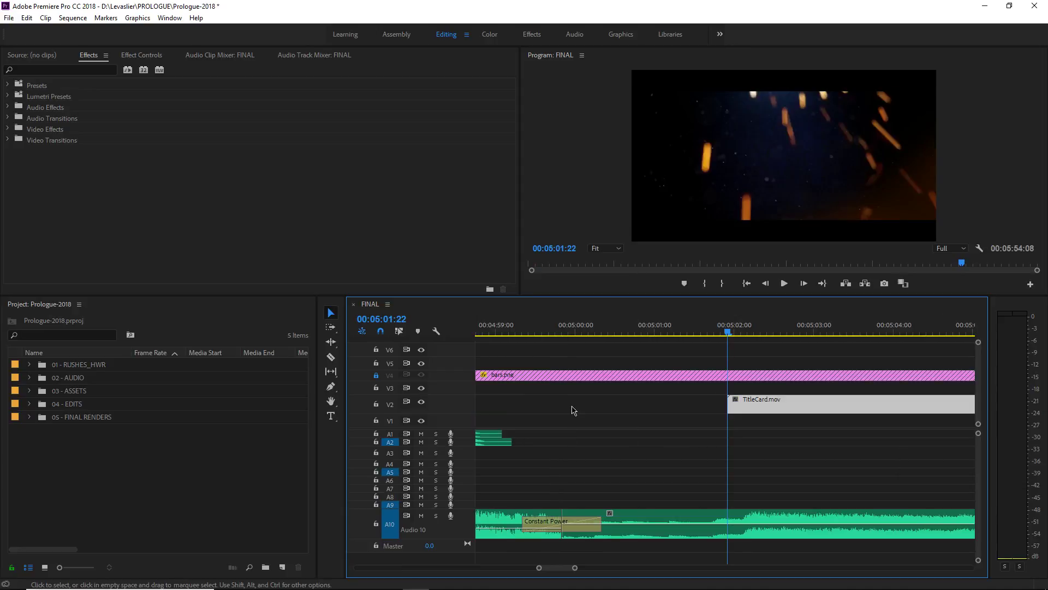
alt+scroll(573, 411, down, 10)
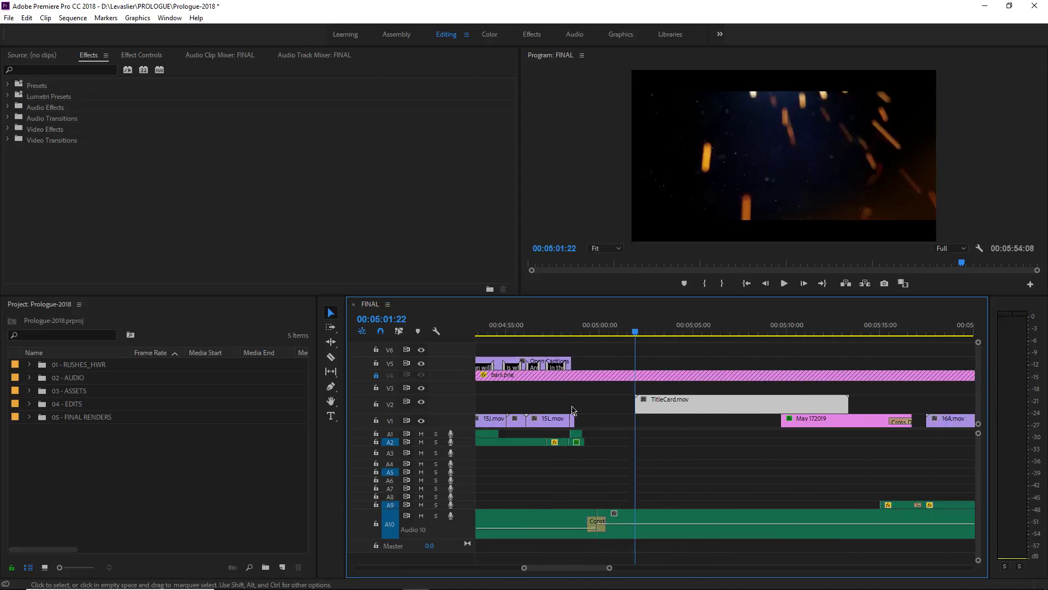
scroll(579, 422, up, 10)
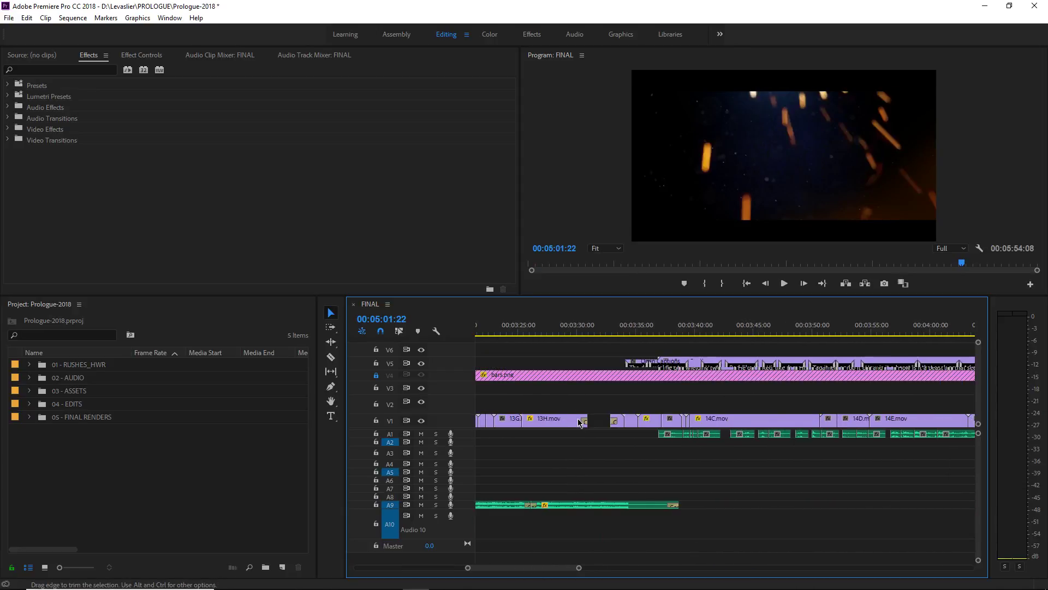
scroll(579, 422, up, 8)
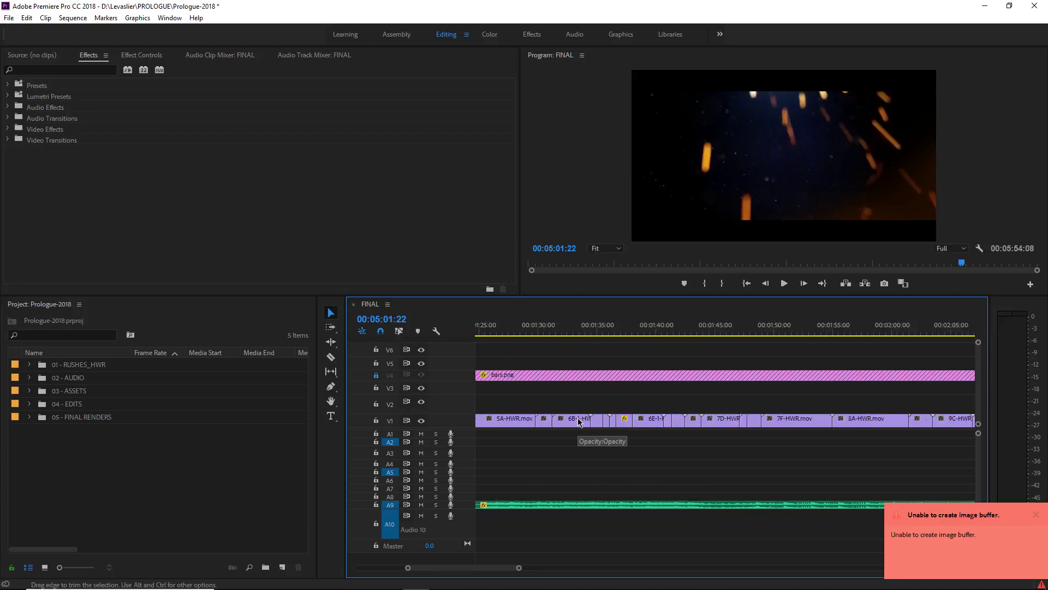
scroll(578, 422, up, 5)
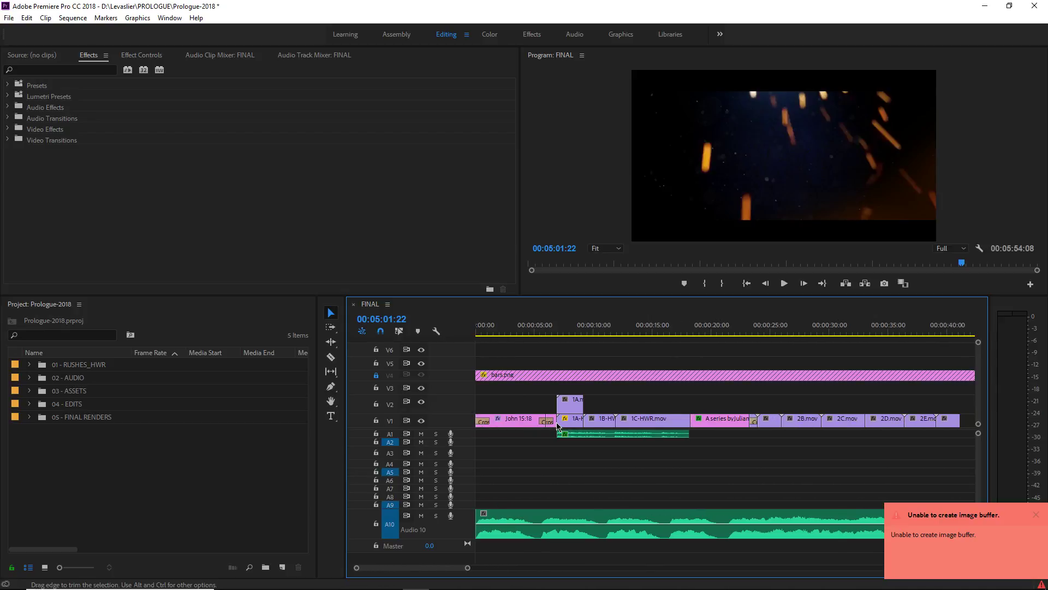
Move 1A.mov from track V2 down to V1 so it overwrites 1A-HWR.mov, and try to save the project.
click(573, 332)
click(572, 407)
key(equal)
key(equal)
key(equal)
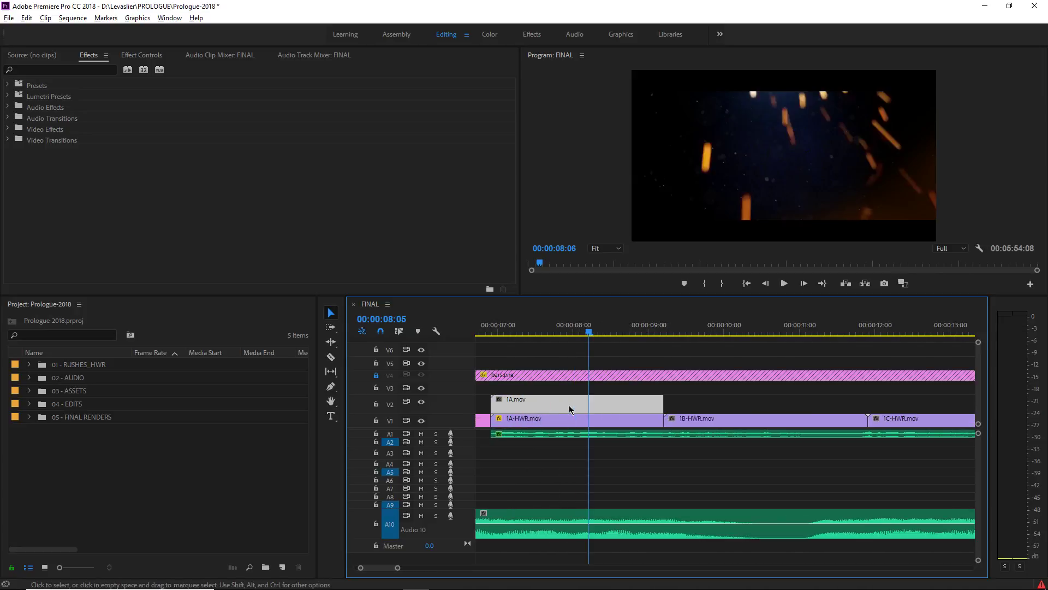
drag(539, 411, 538, 429)
click(643, 491)
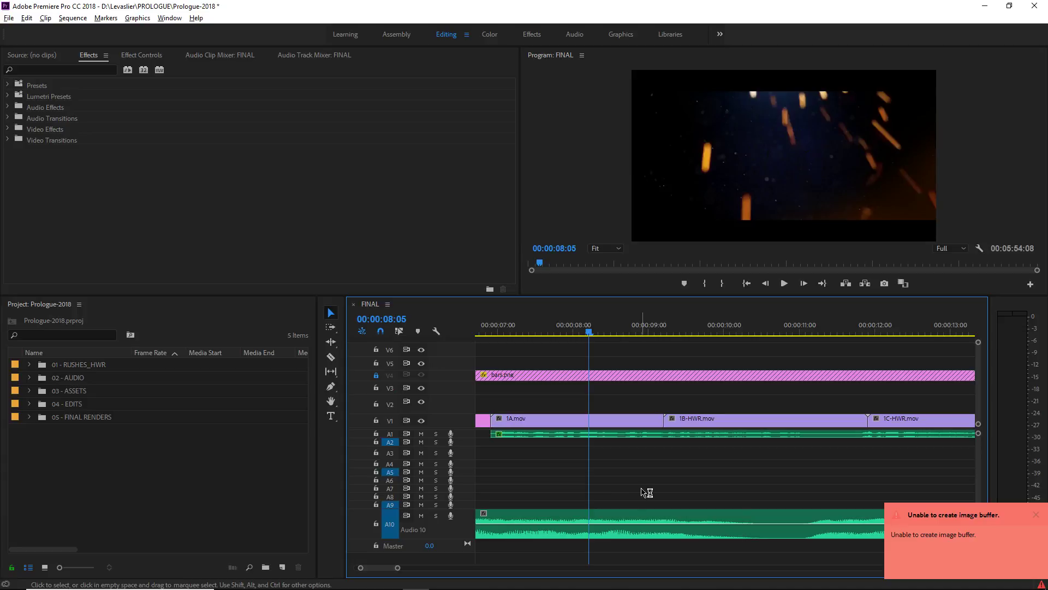
key(ctrl+s)
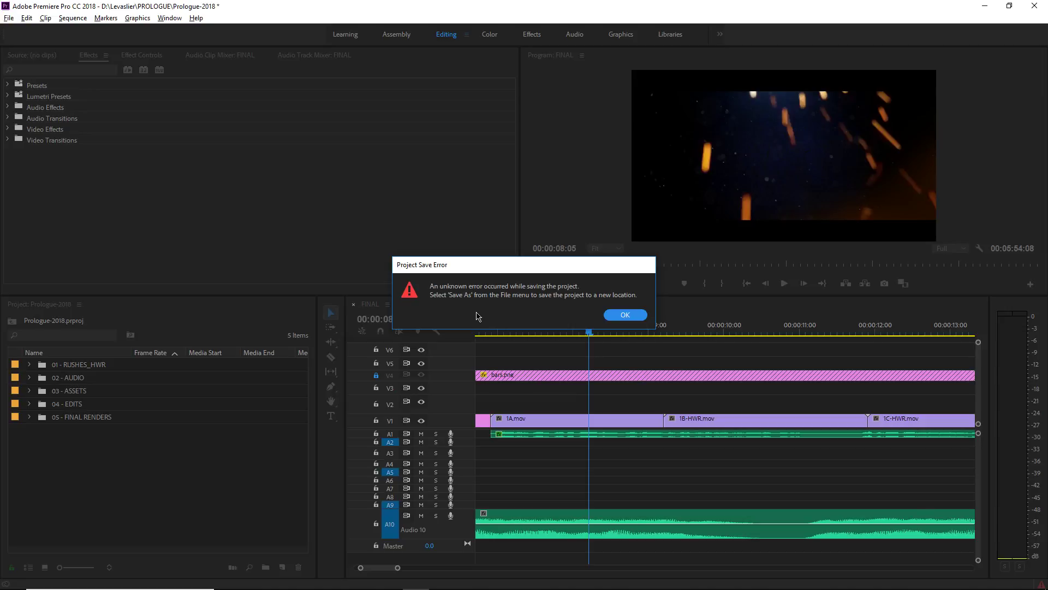
Dismiss the save error, move the playhead to 00:00:07:16 over 1A.mov in FINAL and save the project again.
click(625, 315)
mouse_move(562, 332)
mouse_down()
mouse_move(490, 339)
mouse_move(552, 332)
mouse_up()
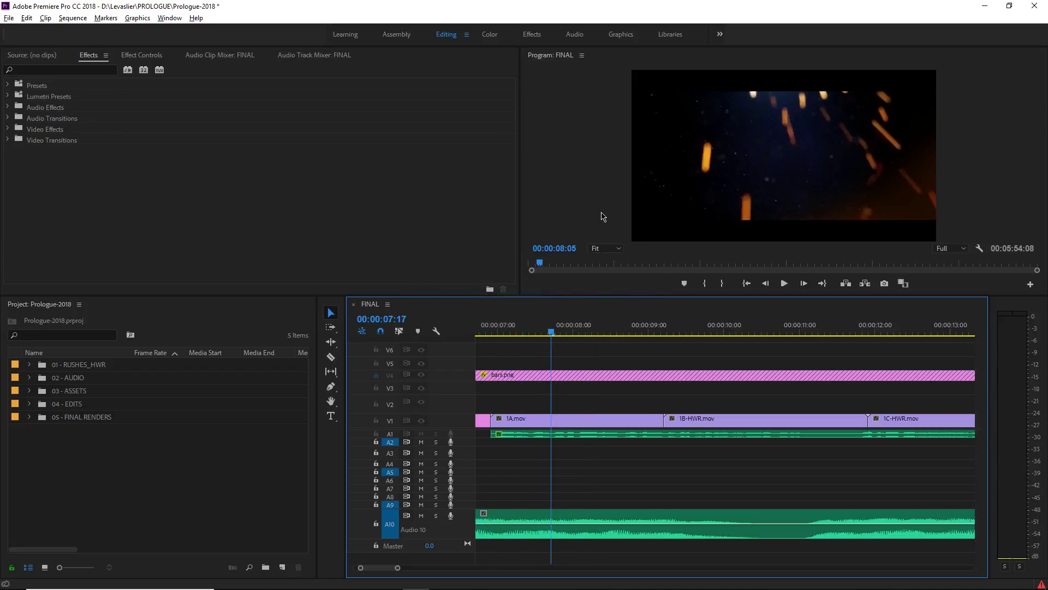
scroll(672, 393, up, 4)
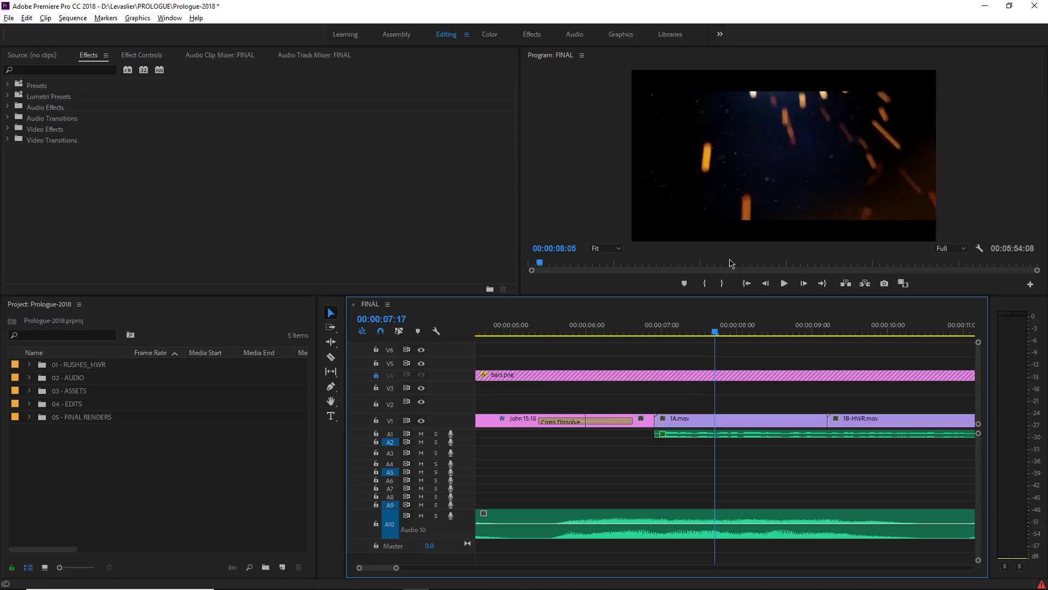
drag(653, 334, 711, 389)
key(alt+Tab)
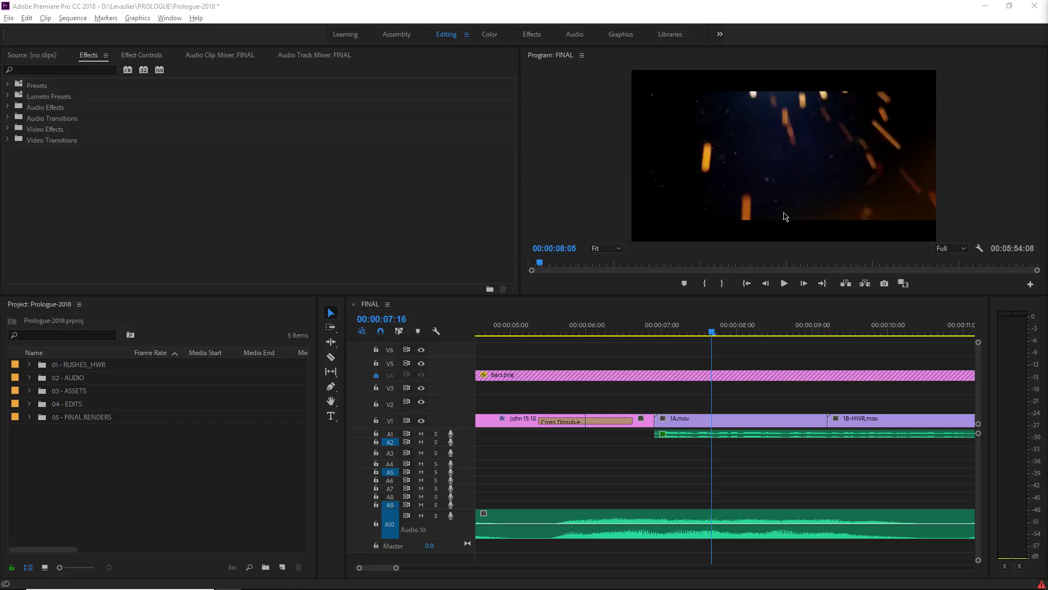
click(638, 469)
key(ctrl+s)
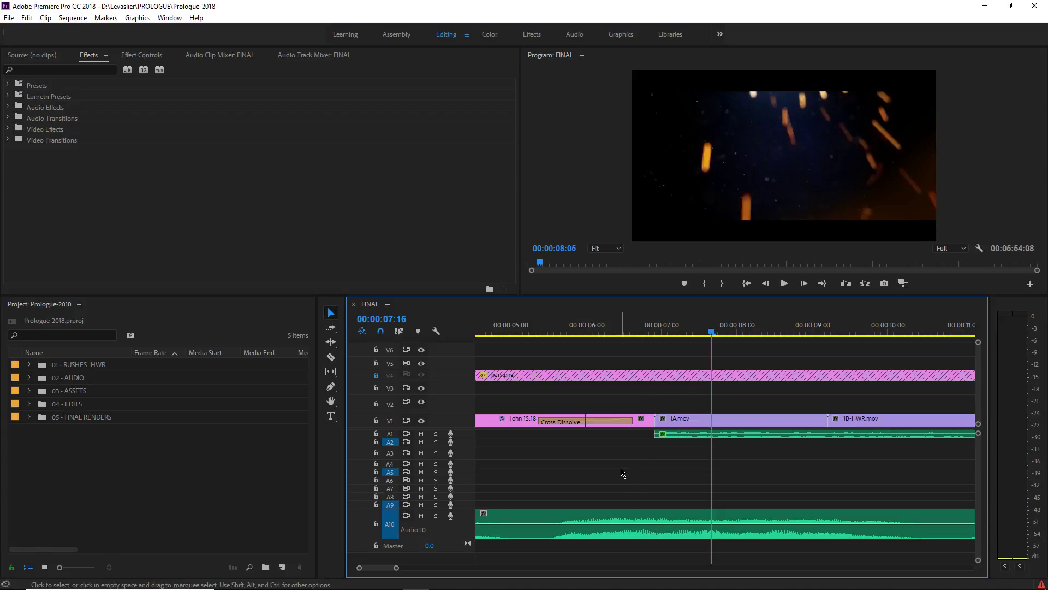
Open Task Manager, switch to Photoshop and quit it, answering its closing prompt.
key(super+x)
click(76, 468)
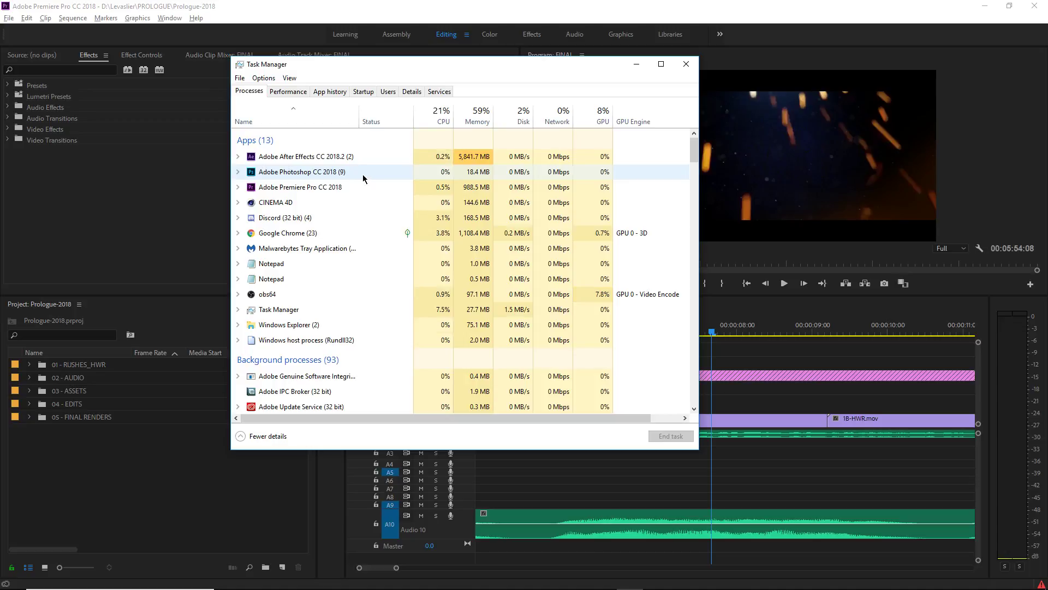
click(443, 579)
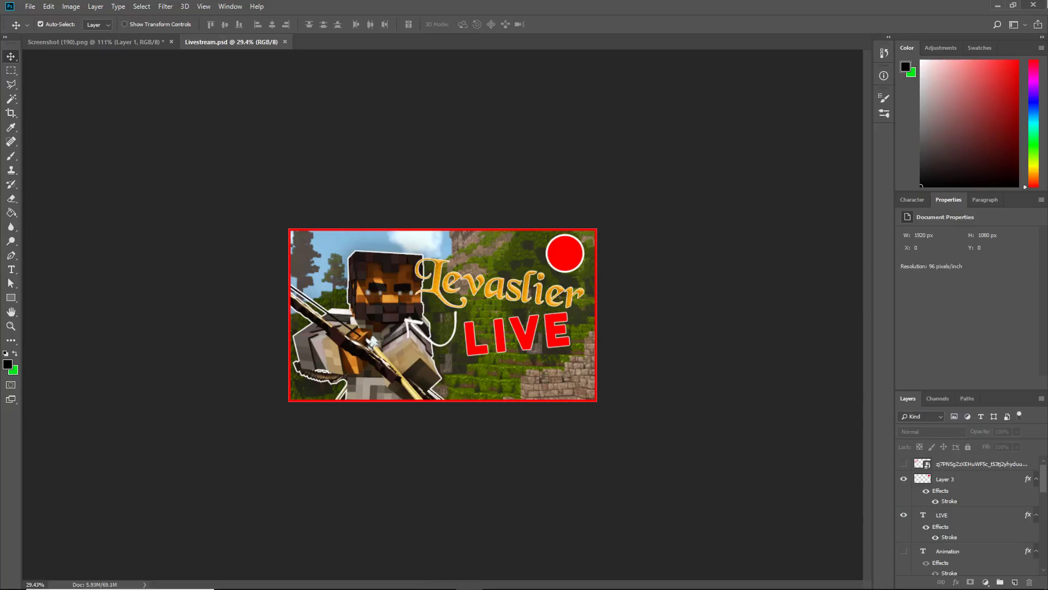
click(1037, 4)
click(458, 221)
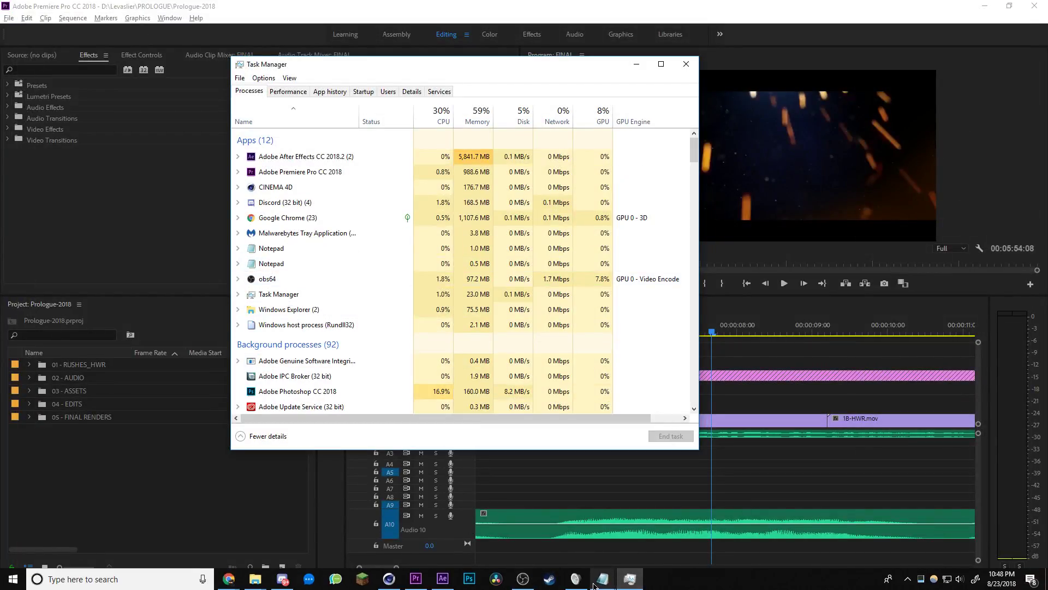
Examine the running apps in Task Manager, including what the Windows host process (Rundll32) contains.
click(295, 325)
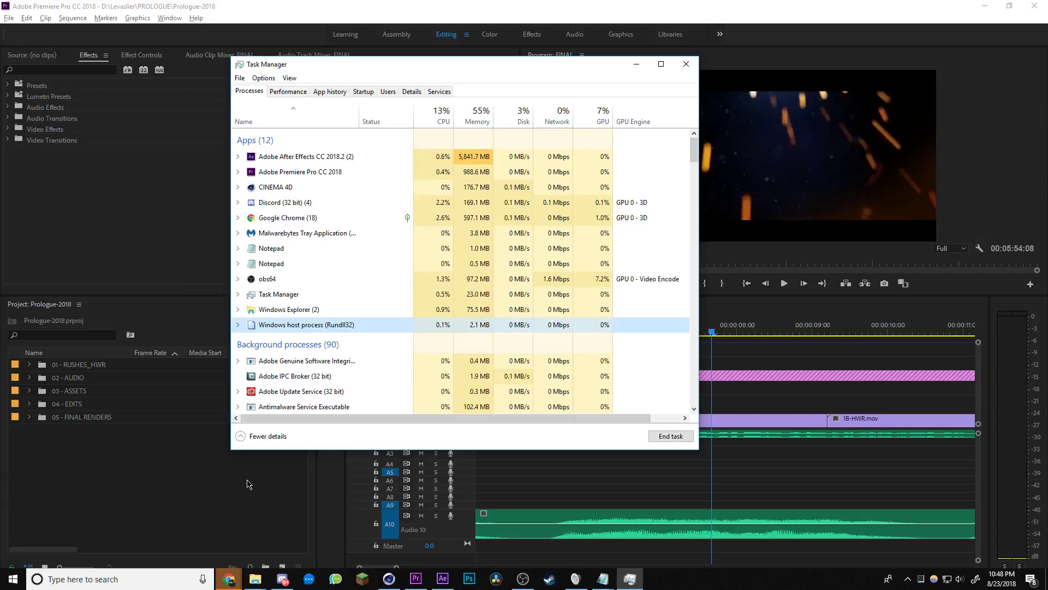
click(229, 579)
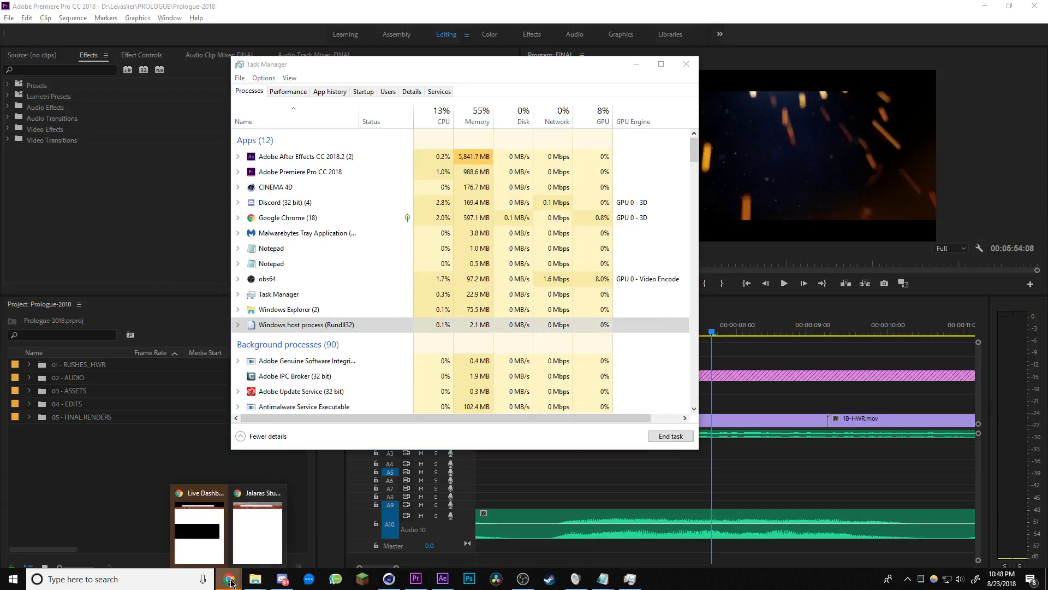
click(344, 325)
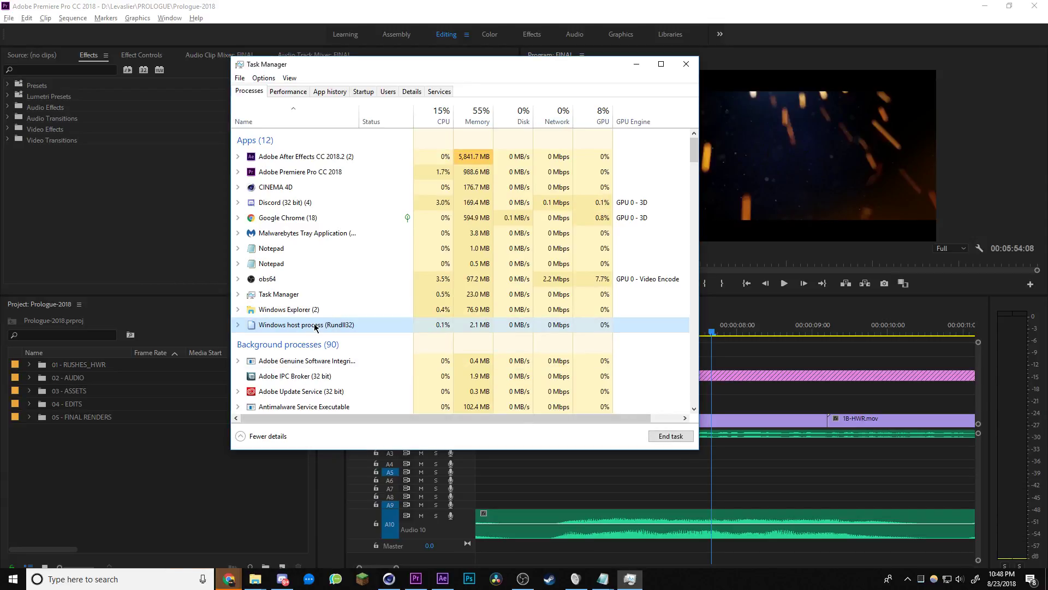
click(238, 327)
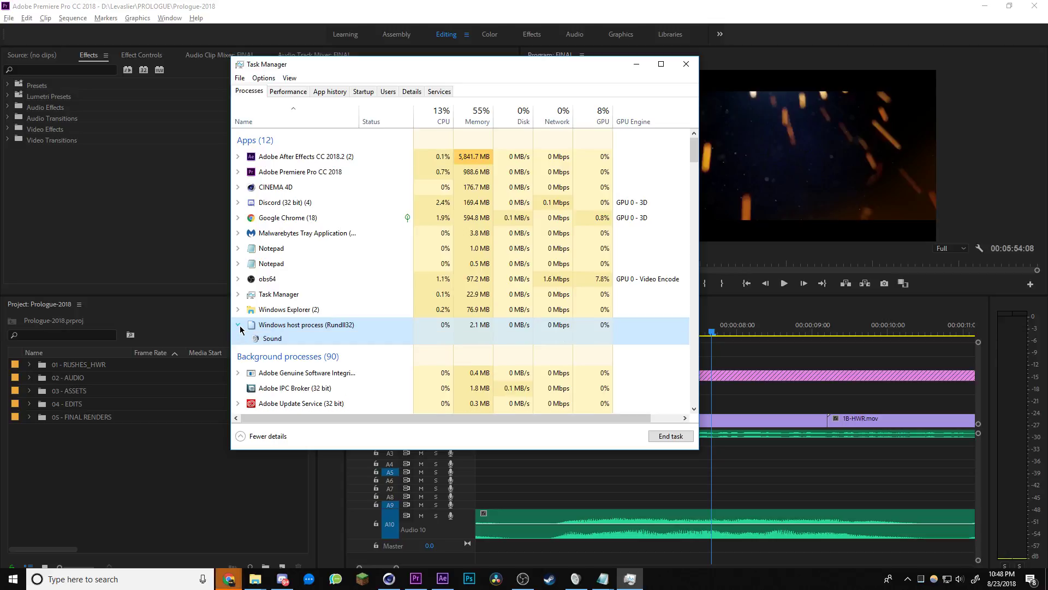
click(239, 327)
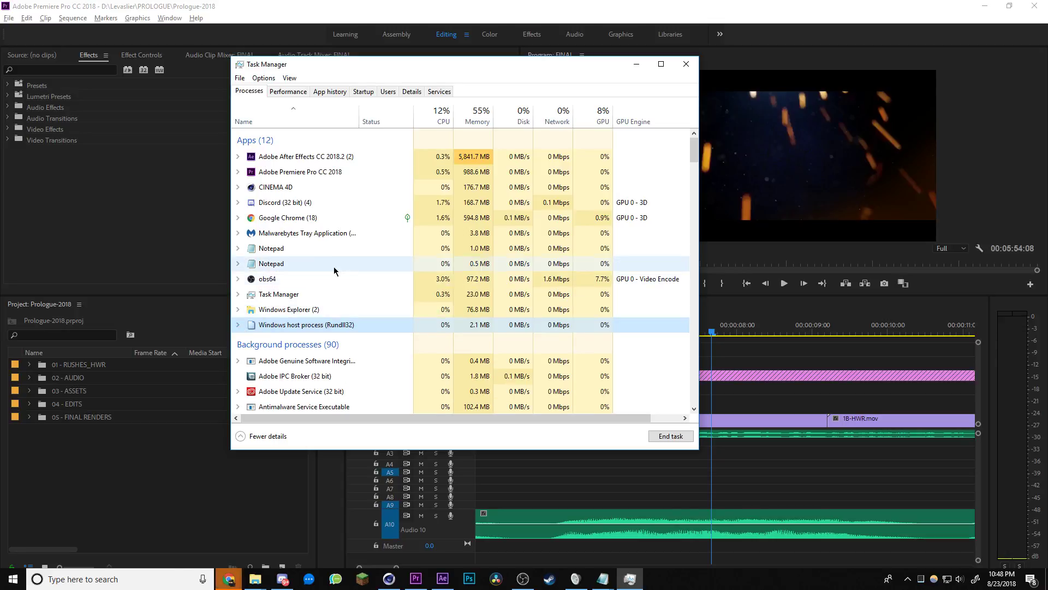
click(303, 233)
click(289, 218)
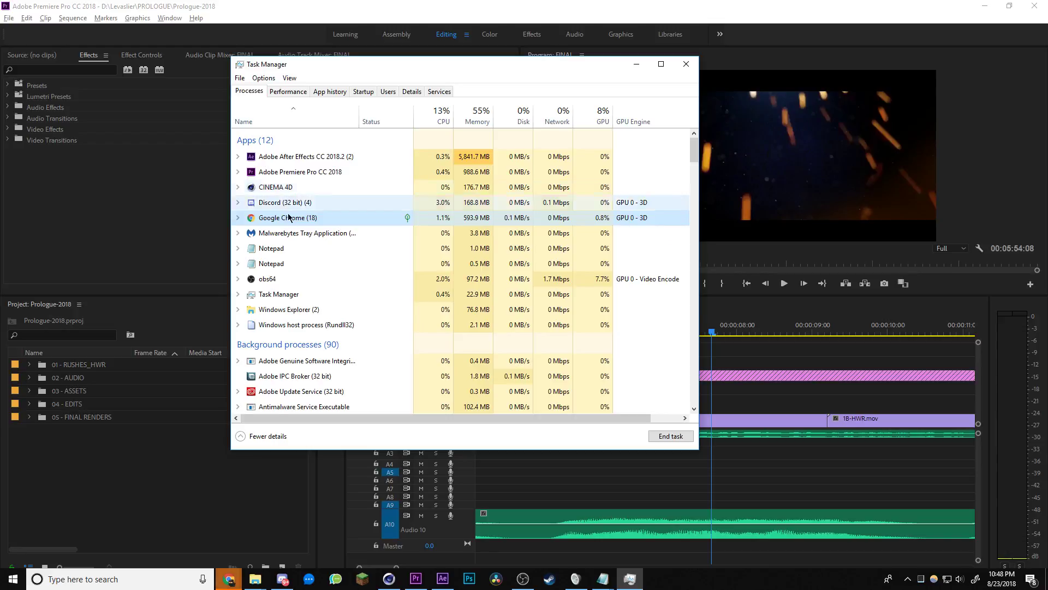
click(290, 233)
click(295, 279)
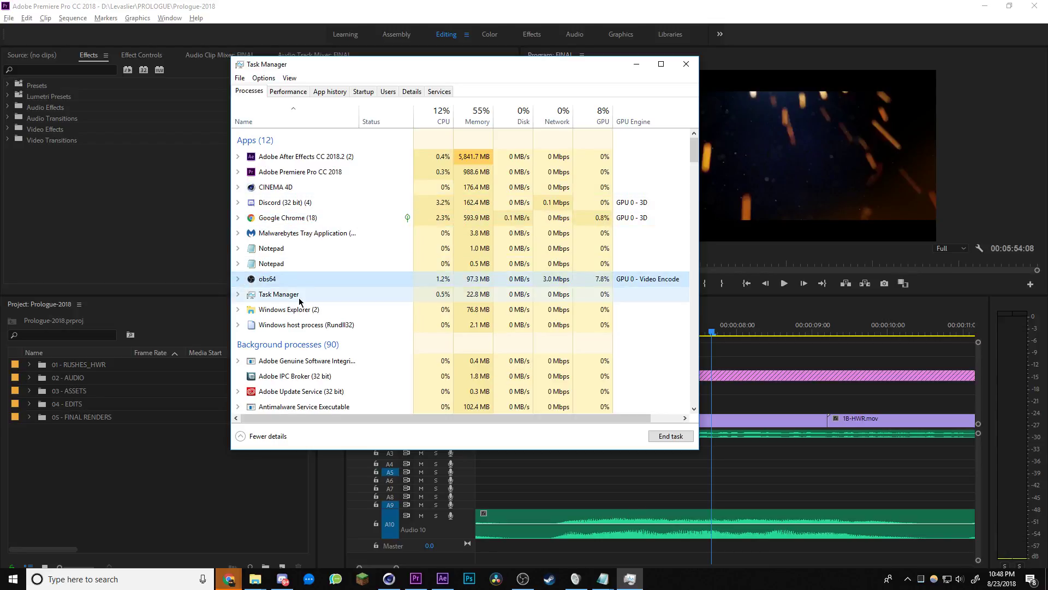
Restart the Windows Explorer process from Task Manager.
click(299, 298)
click(303, 309)
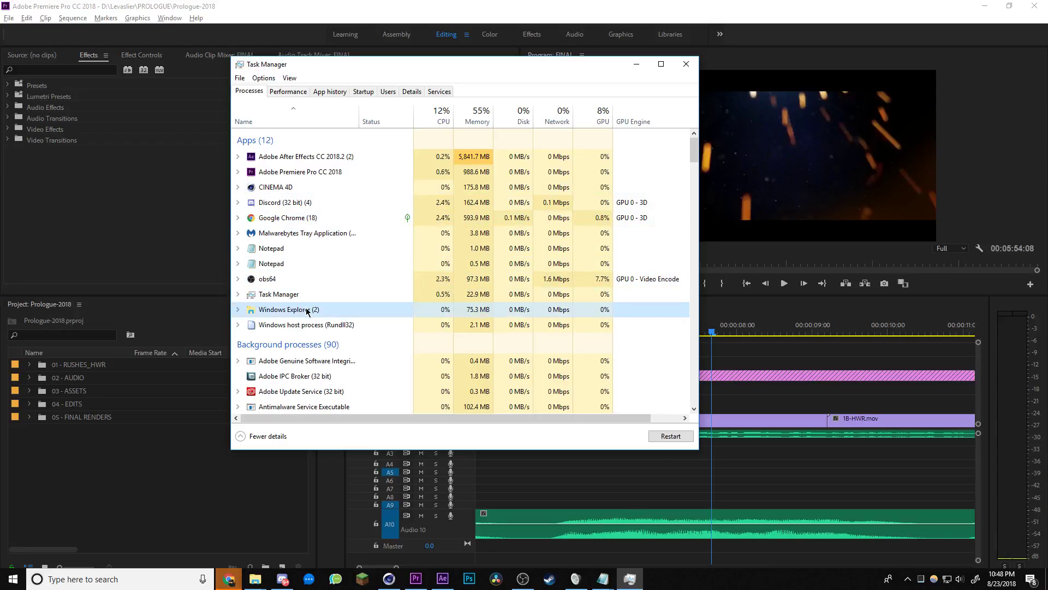
click(682, 439)
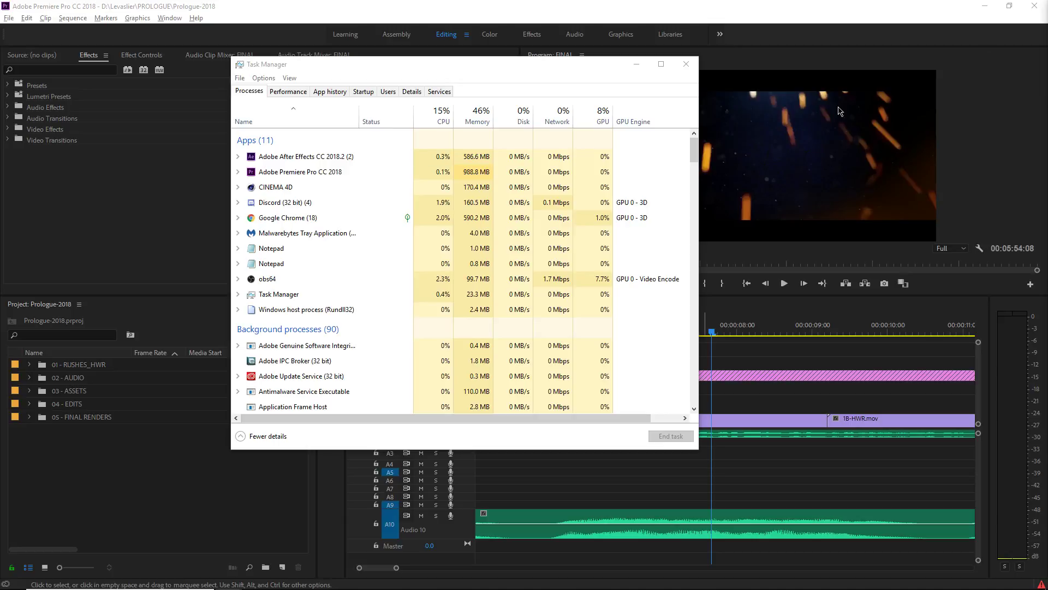
drag(1047, 97, 1047, 49)
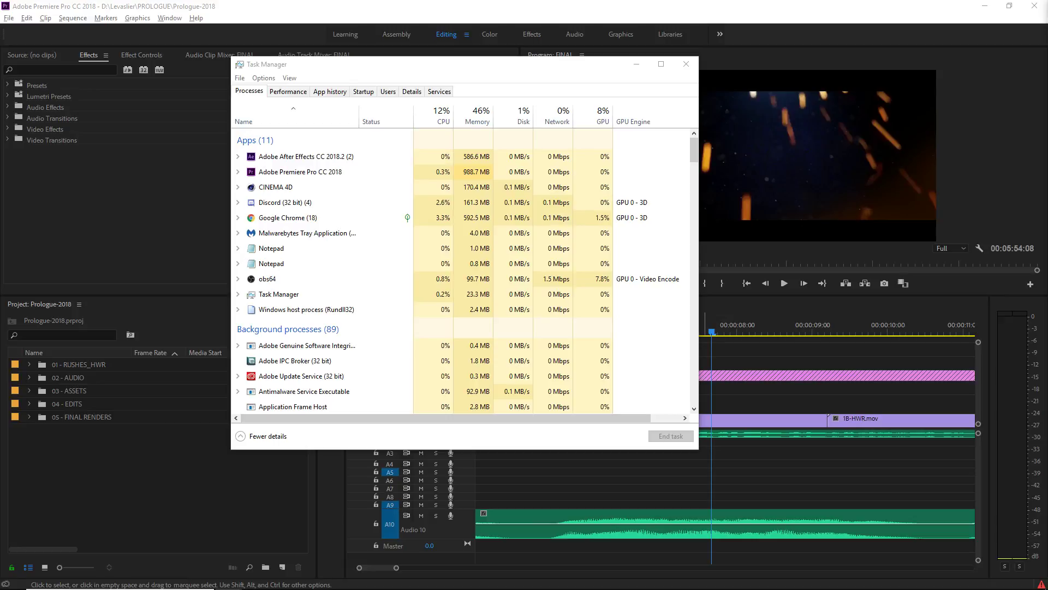
End the Google Chrome task in Task Manager and launch Chrome again.
click(391, 218)
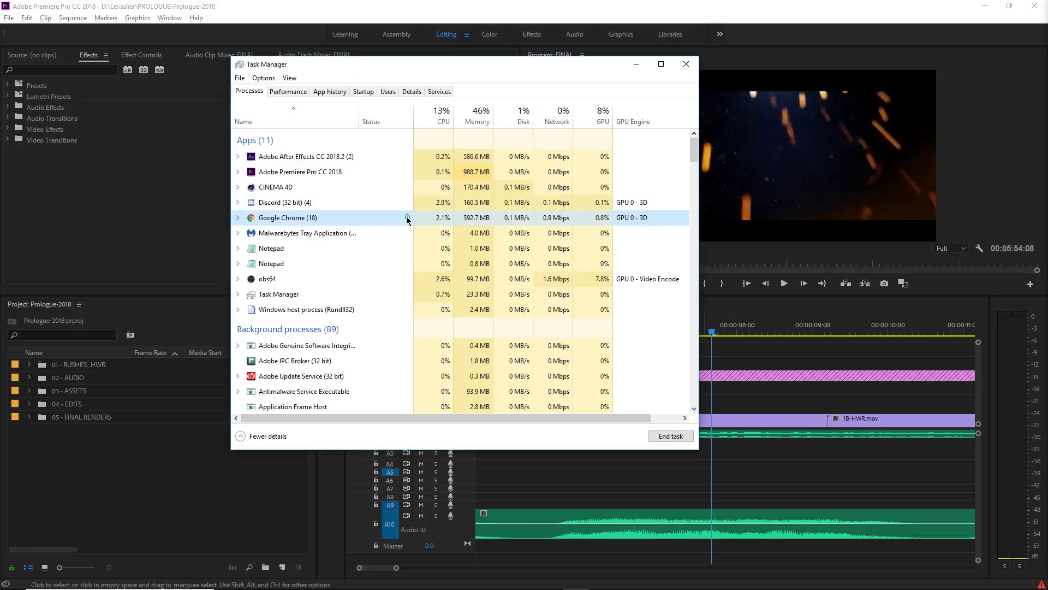
click(662, 436)
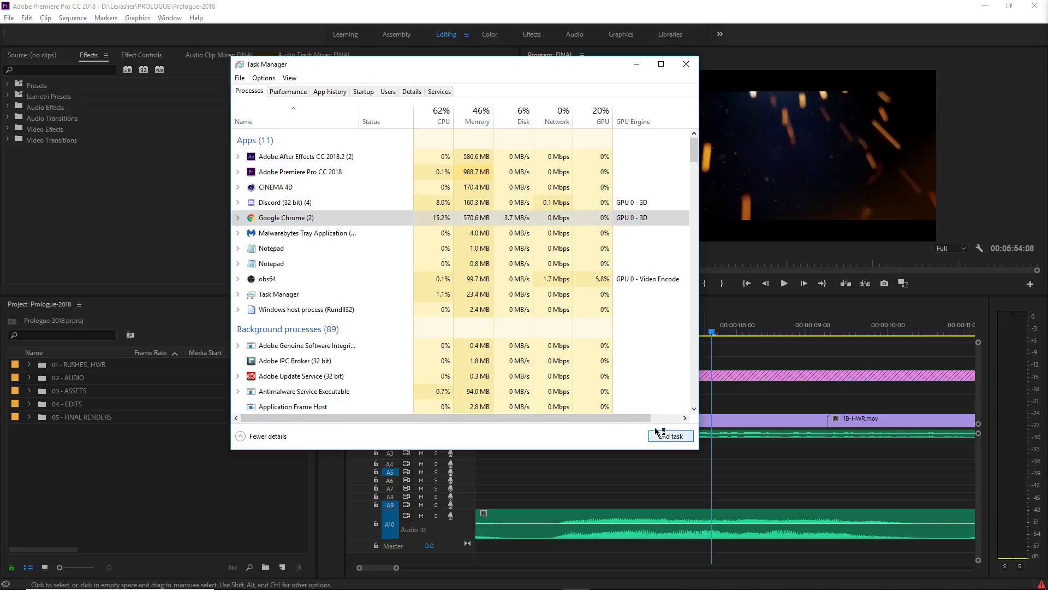
click(225, 581)
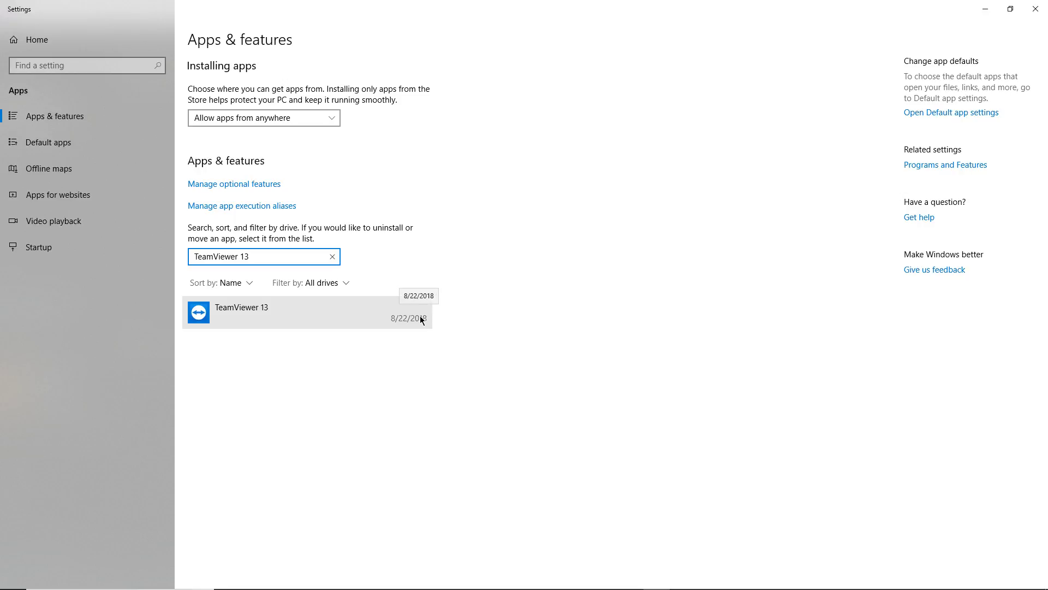
Select TeamViewer 13 in Apps & features, end all its background processes in Task Manager and close Task Manager.
click(350, 316)
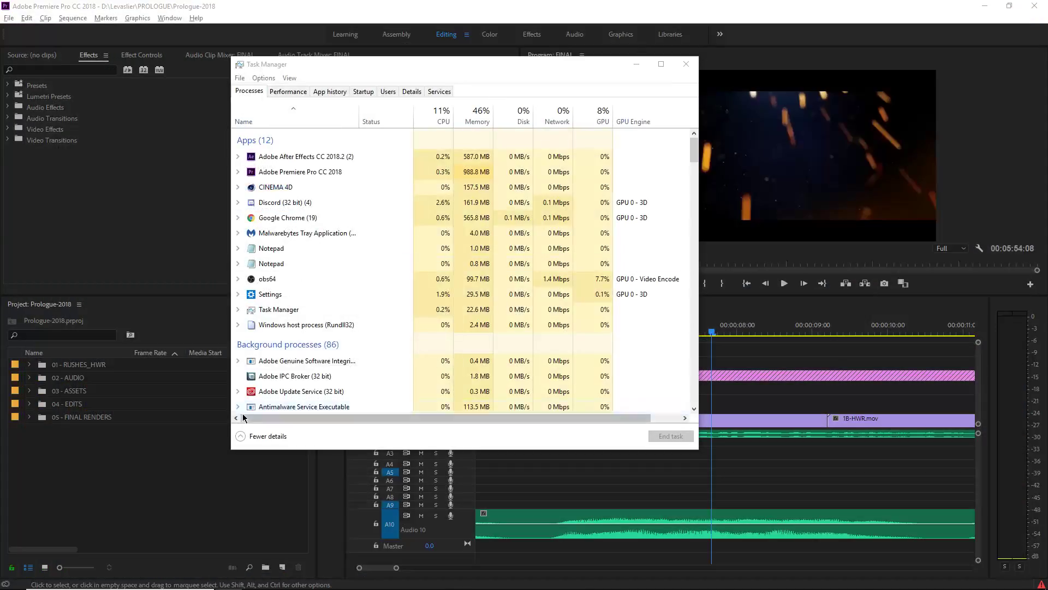
click(339, 372)
scroll(340, 370, down, 3)
scroll(340, 372, down, 12)
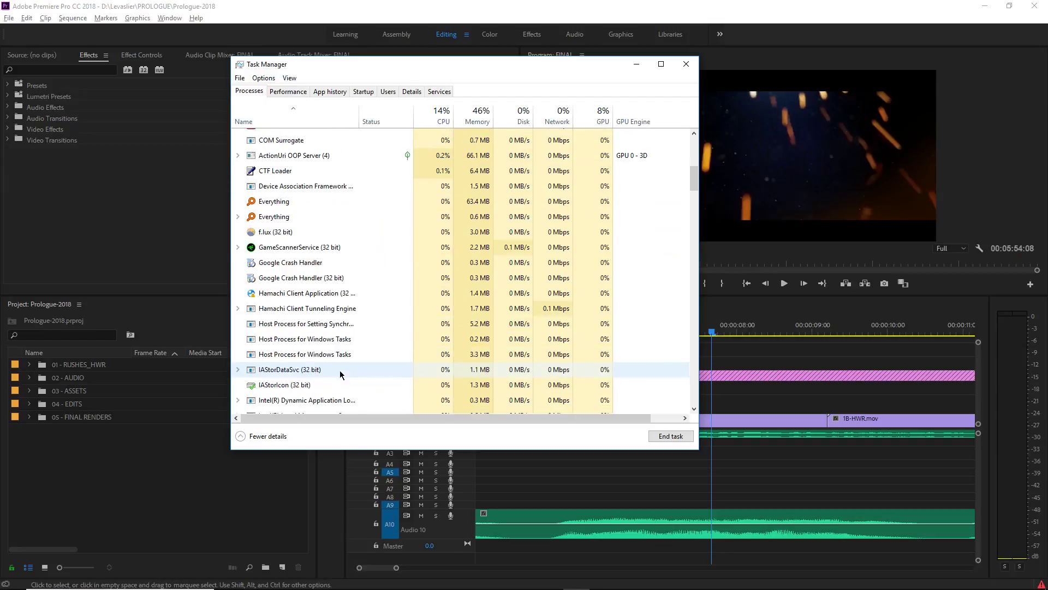
scroll(340, 374, down, 15)
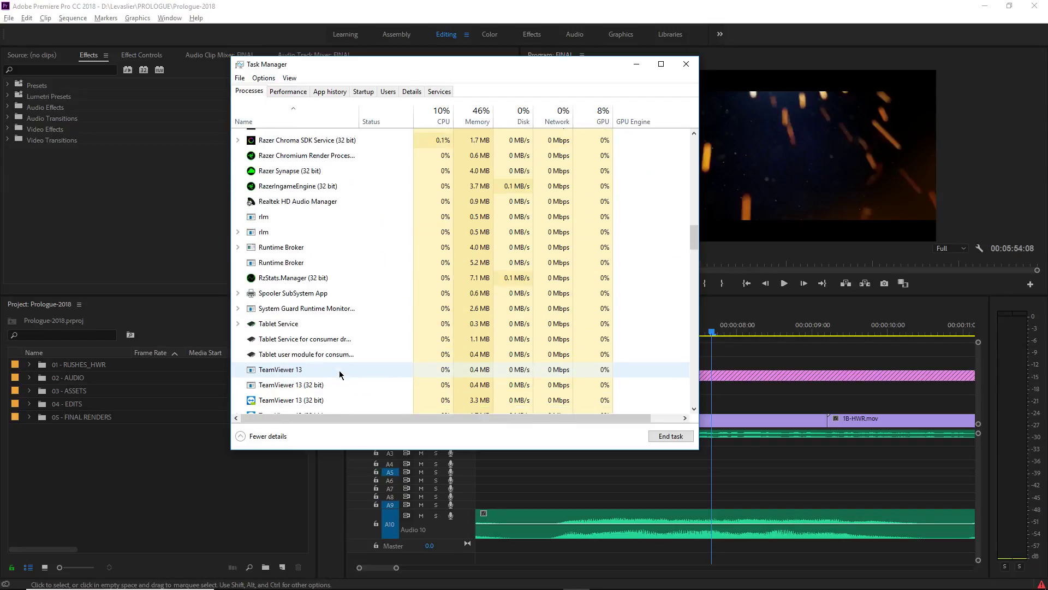
click(328, 288)
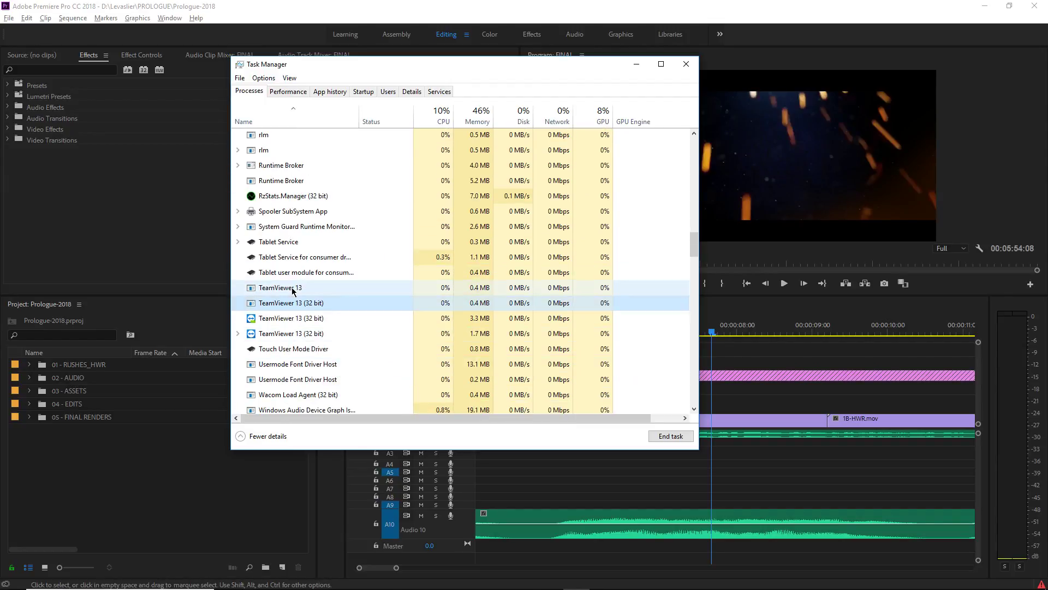
click(672, 435)
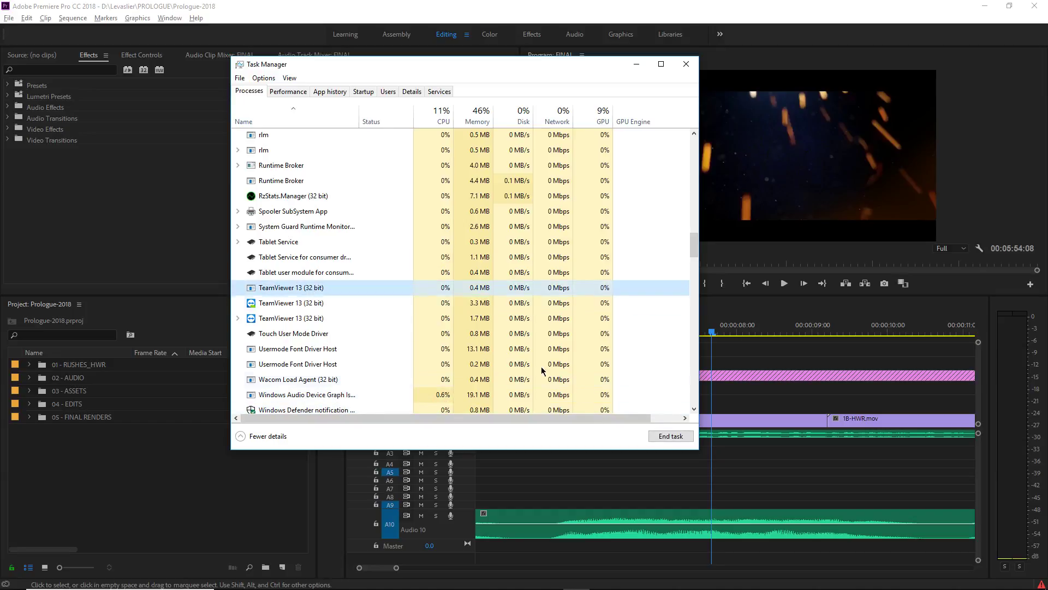
click(283, 306)
click(674, 438)
click(673, 435)
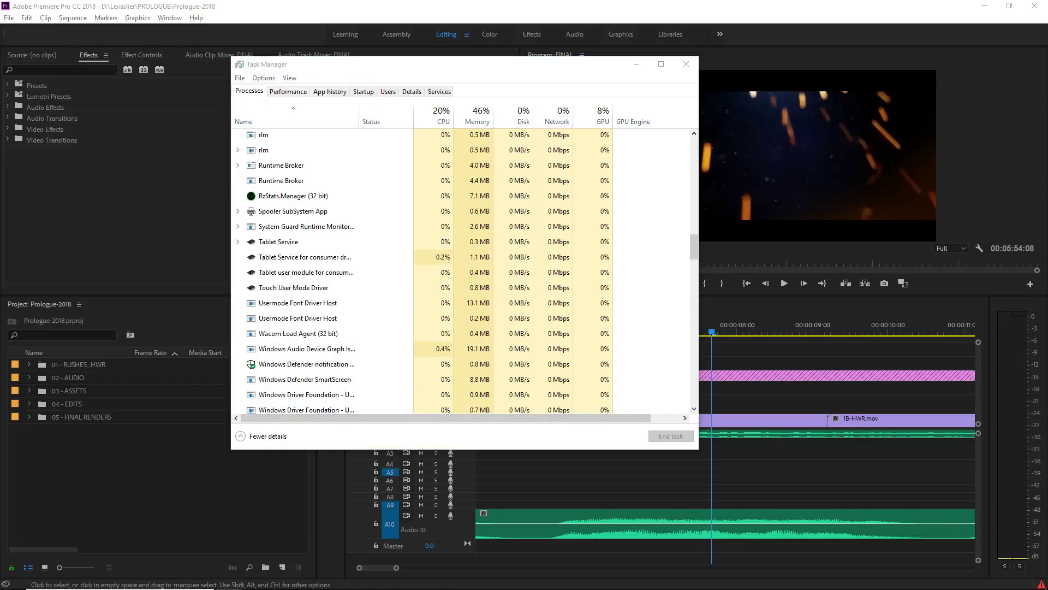
click(686, 64)
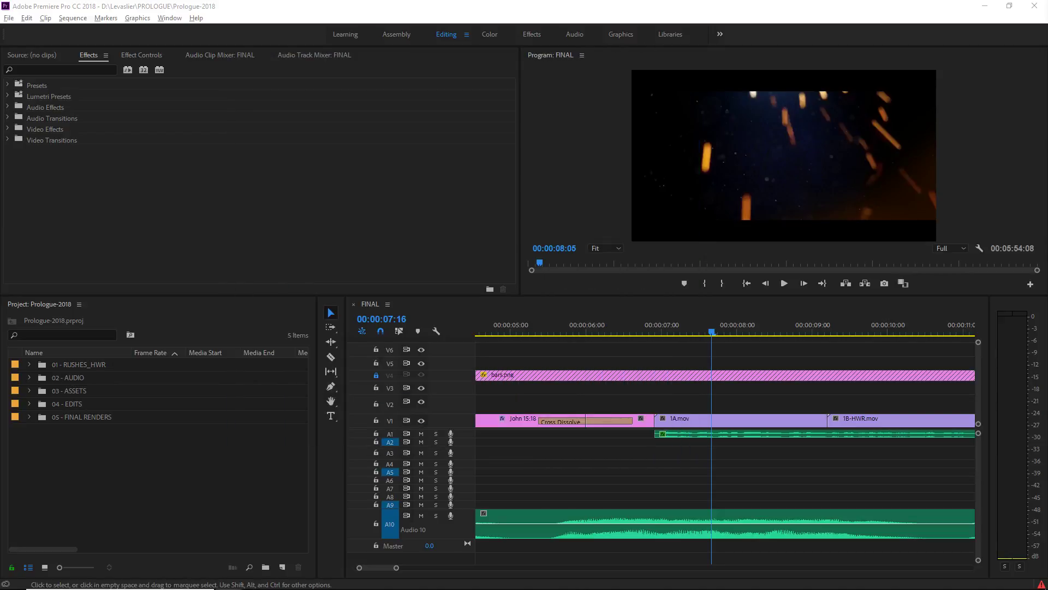
Move the playhead to 00:00:07:09 in FINAL and force the unresponsive Premiere Pro to close.
click(690, 331)
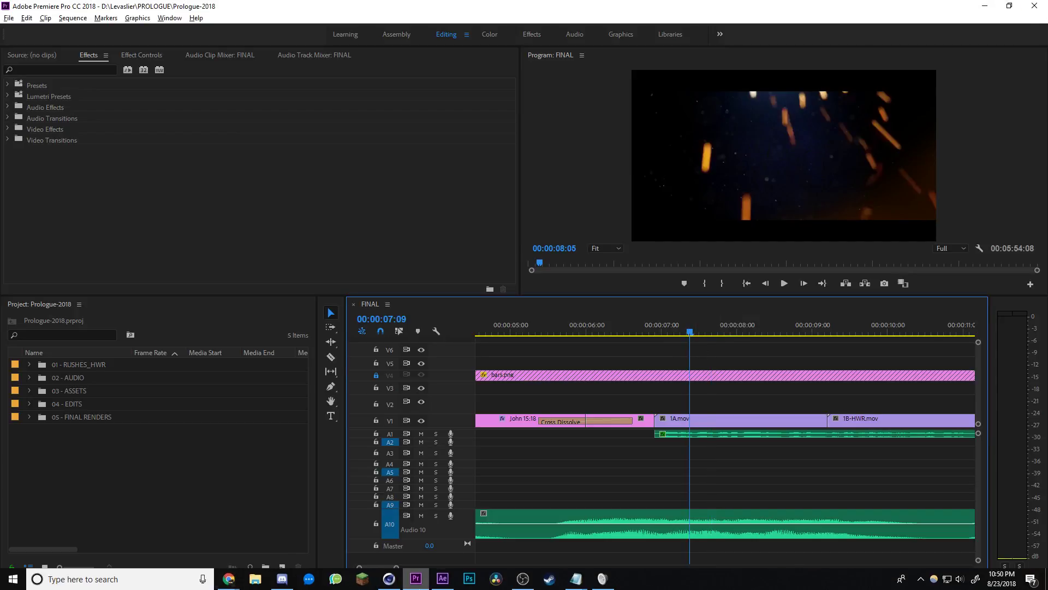
mouse_move(416, 579)
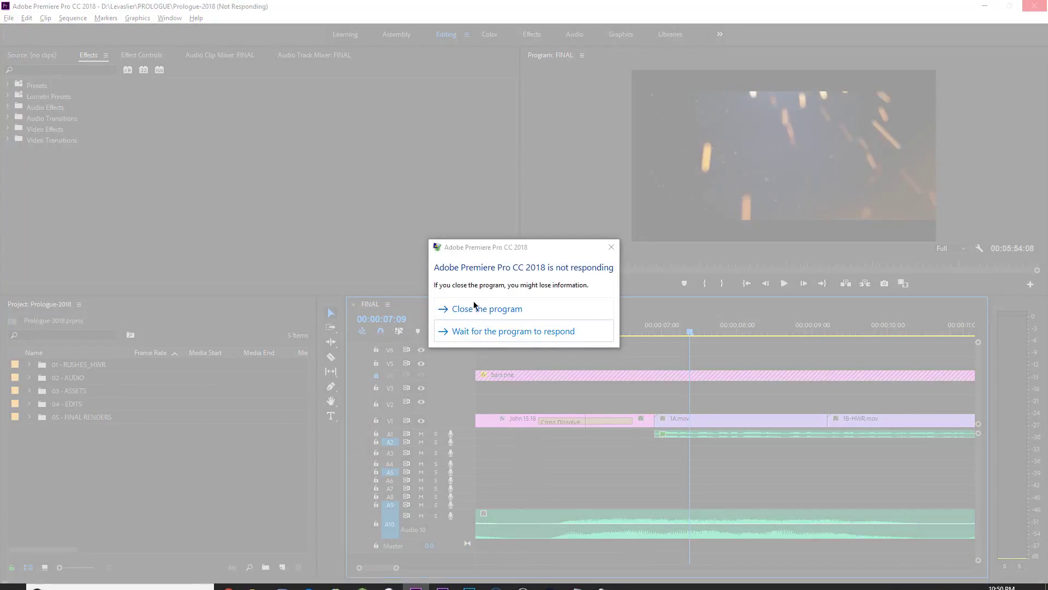
click(496, 309)
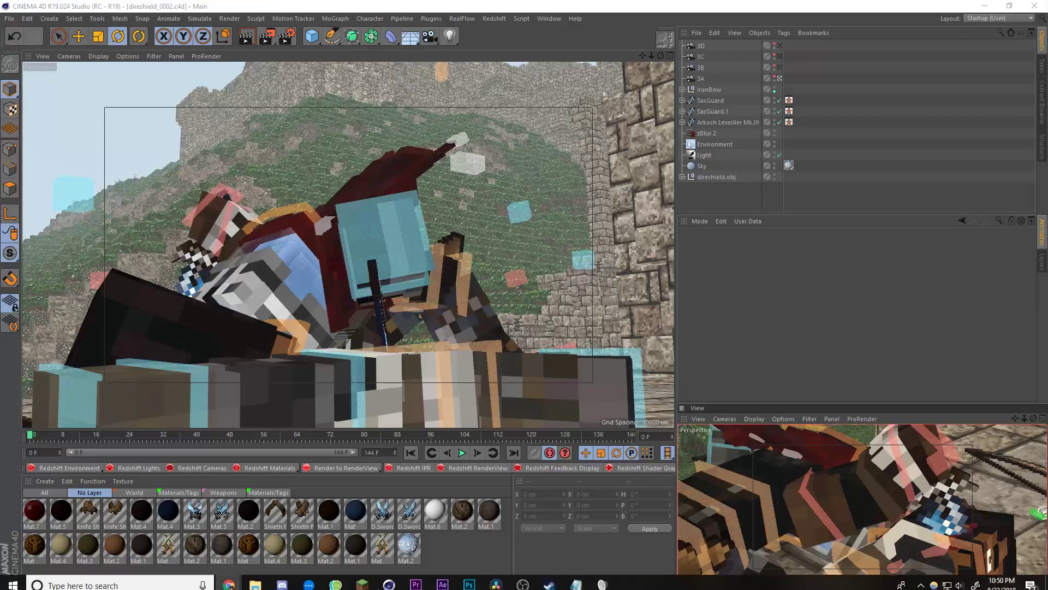
Relaunch Premiere Pro, dismiss the TeamViewer connection dialog and reopen the recent project Prologue-2018.
click(416, 580)
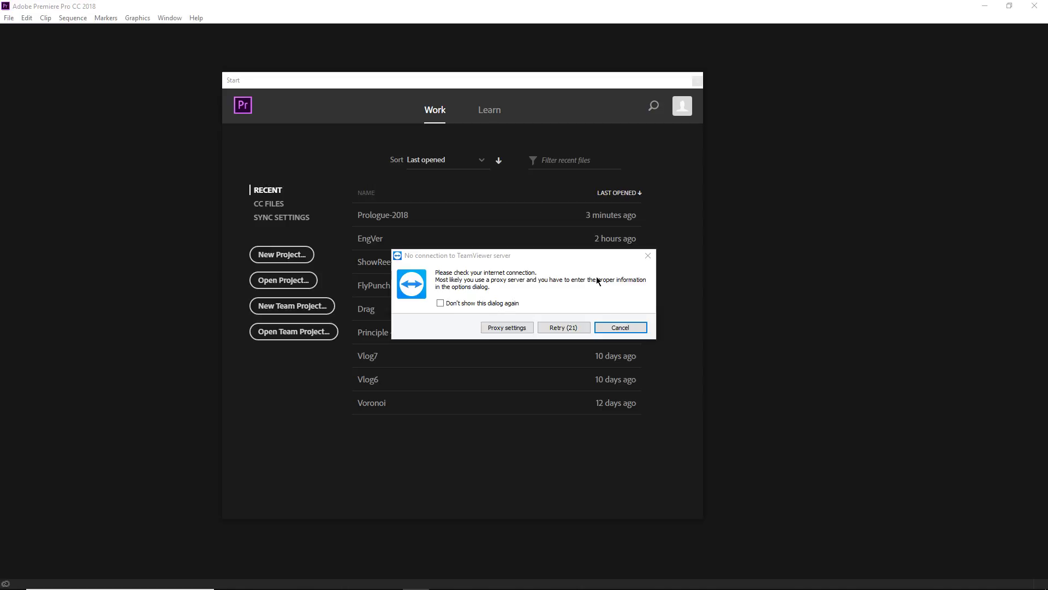
click(647, 256)
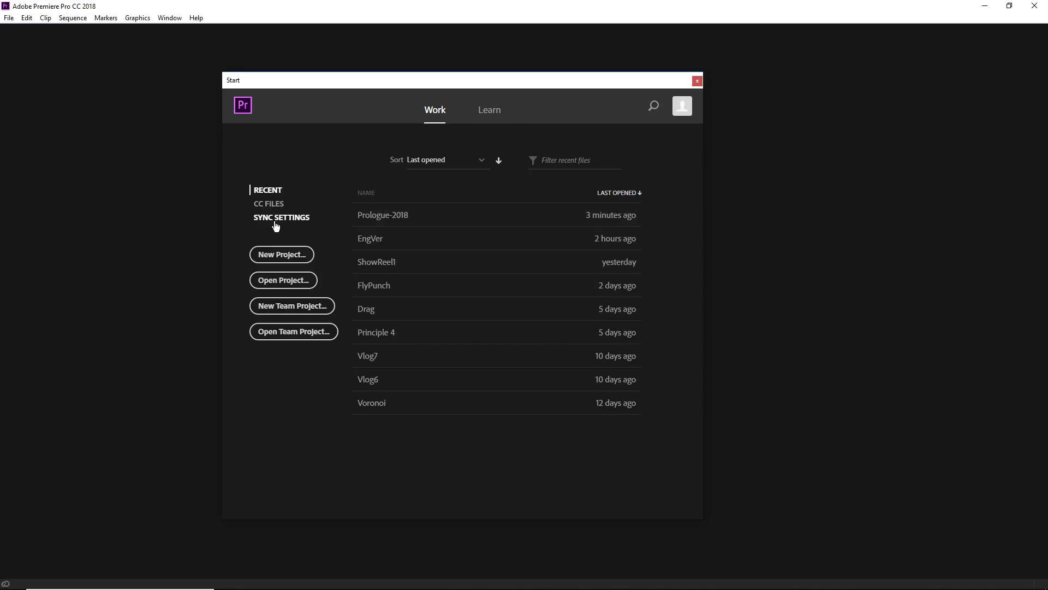
click(410, 216)
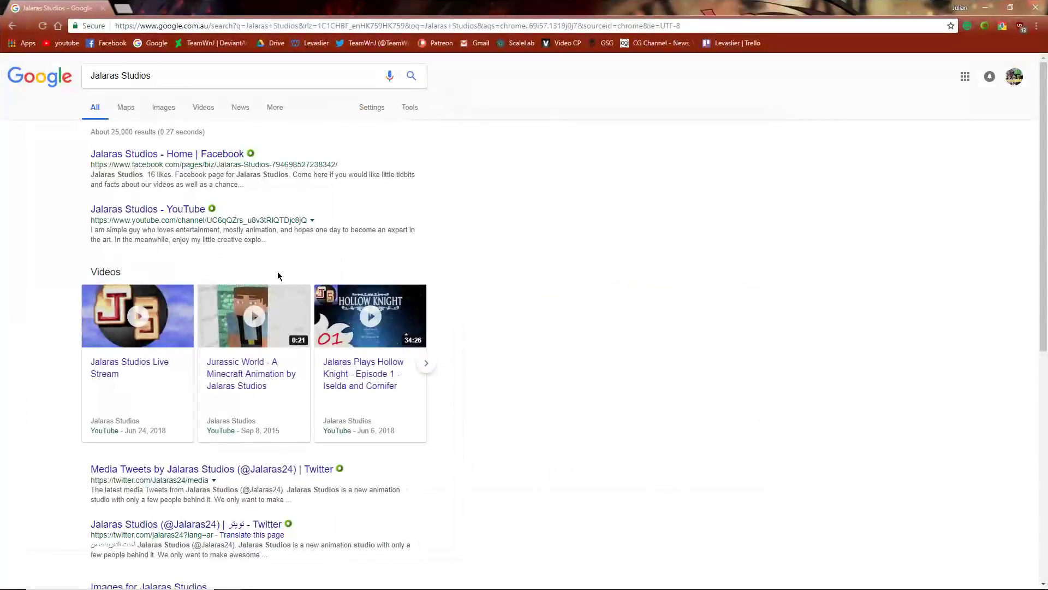
In Chrome, open the Jalaras Studios YouTube channel from the Google results and look through its videos.
click(170, 213)
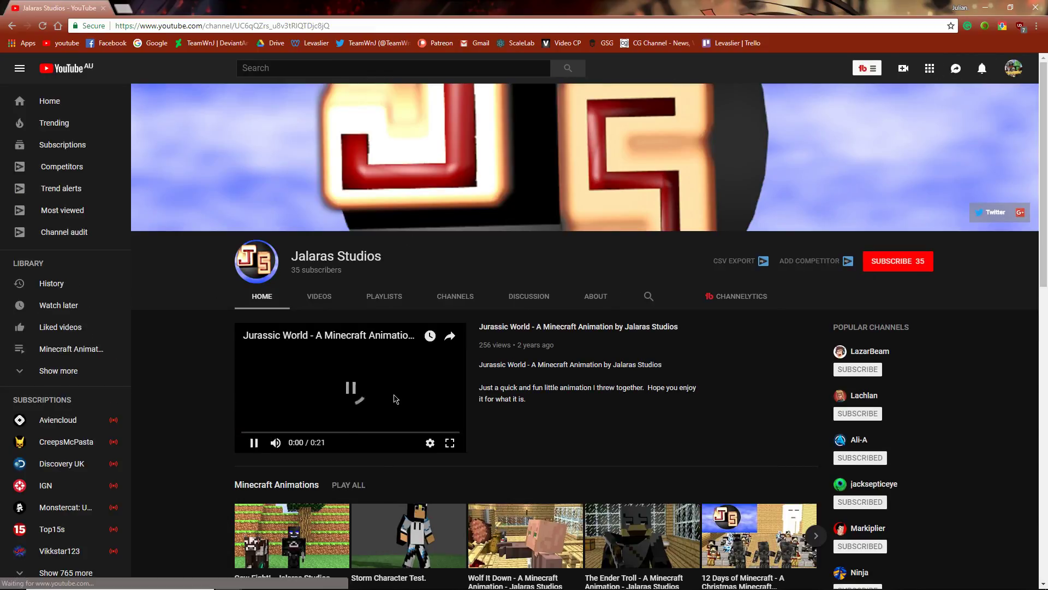
scroll(355, 355, down, 3)
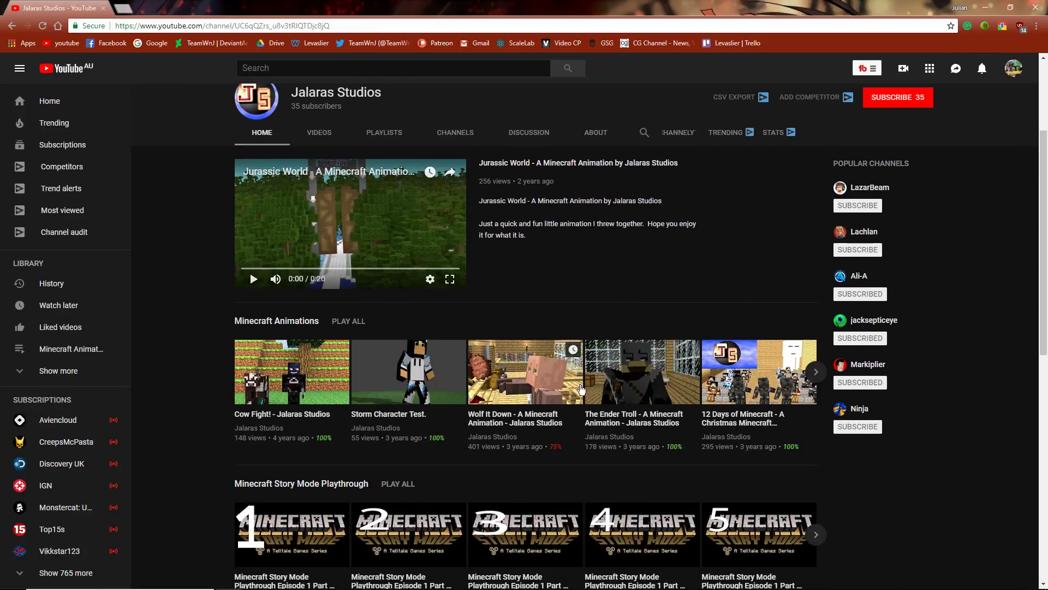
Open the Jalaras Studios channel's full list of uploaded videos and browse through it.
scroll(562, 377, down, 1)
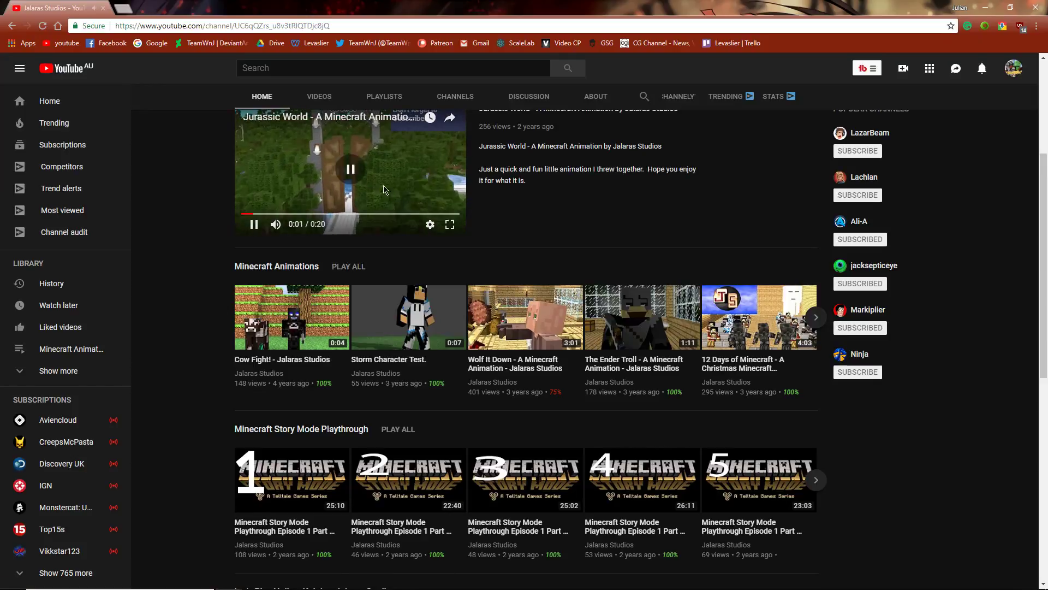
scroll(331, 200, up, 4)
click(331, 301)
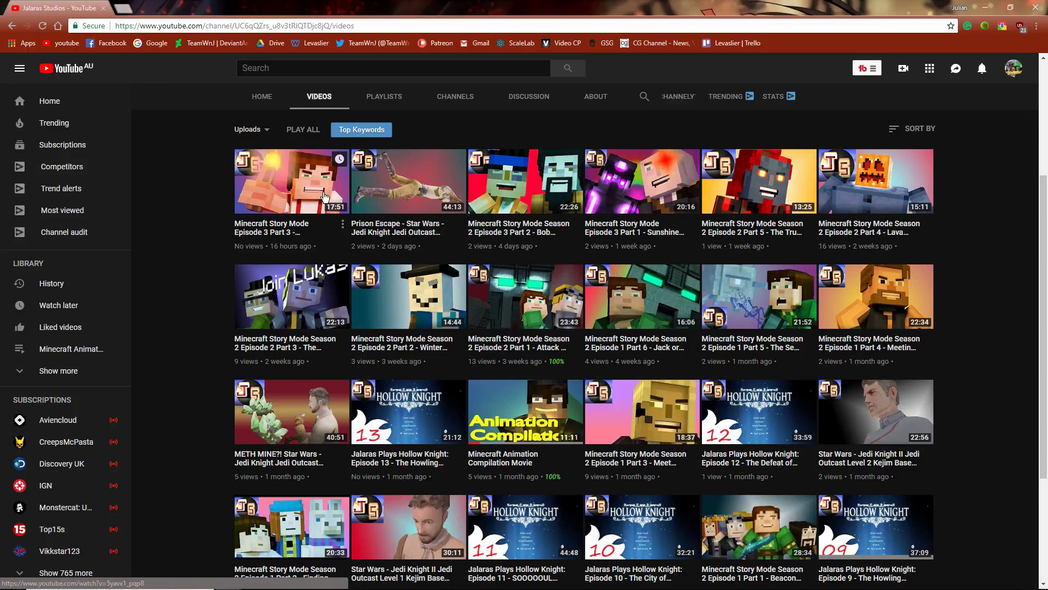
scroll(402, 241, down, 3)
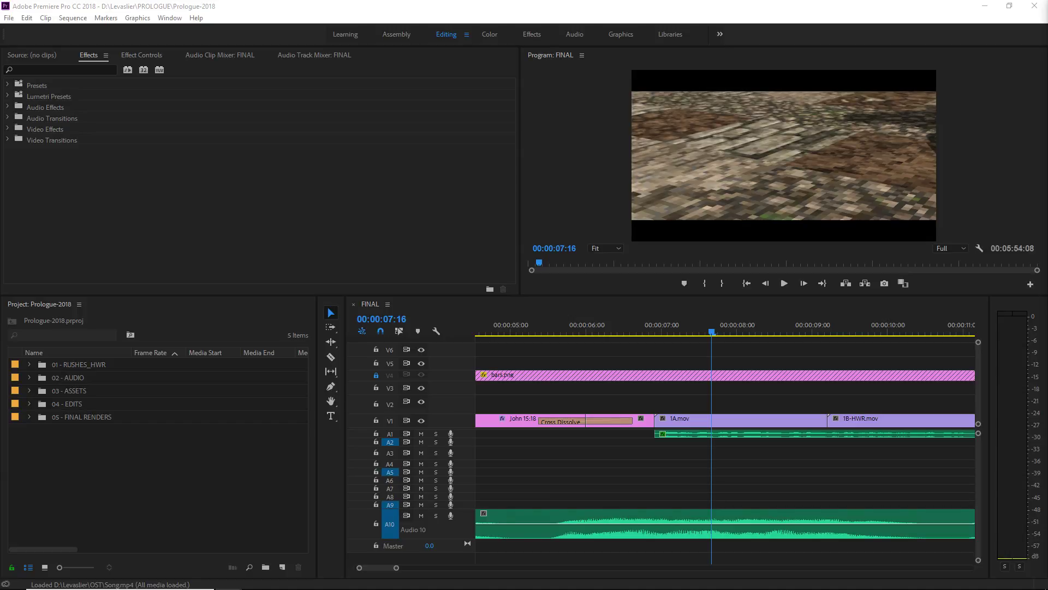
Back in Premiere Pro, move the FINAL sequence's playhead to 00:00:09:17, over the 1B-HWR.mov clip.
click(693, 487)
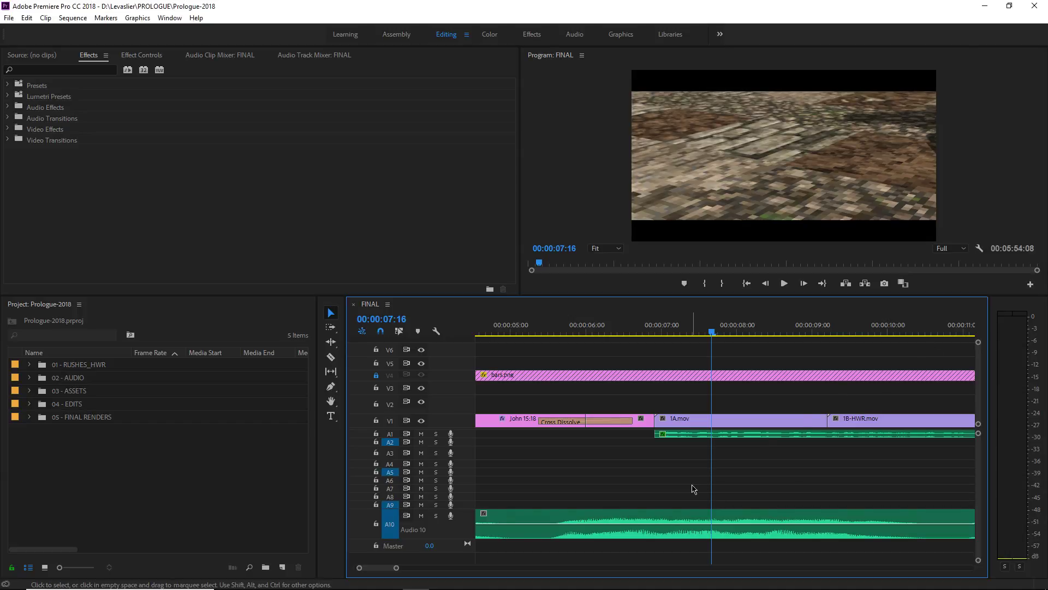
key(minus)
key(minus)
key(minus)
key(minus)
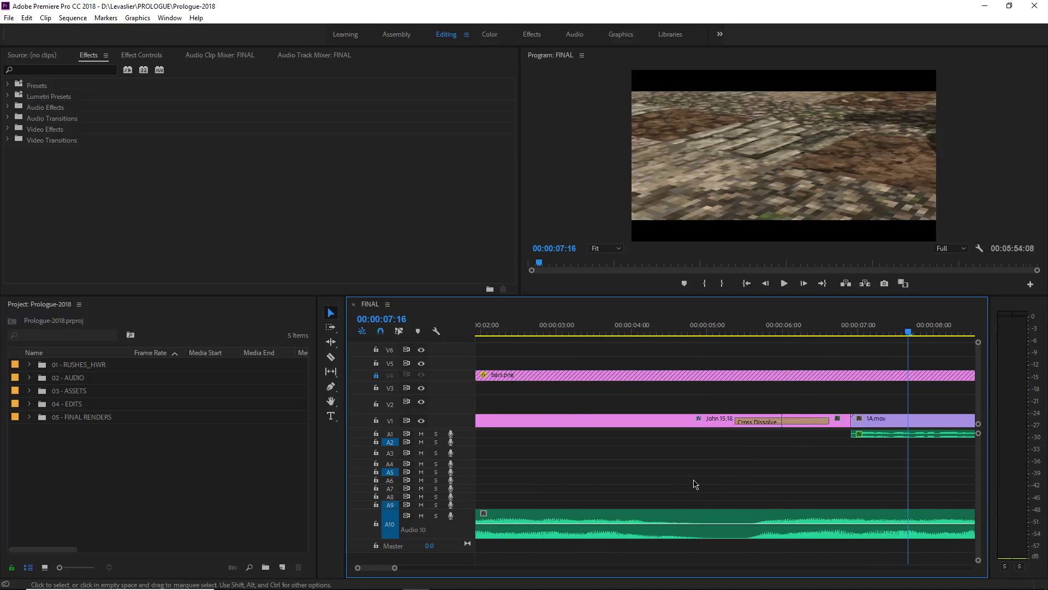
alt+scroll(694, 493, down, 1)
drag(544, 329, 573, 411)
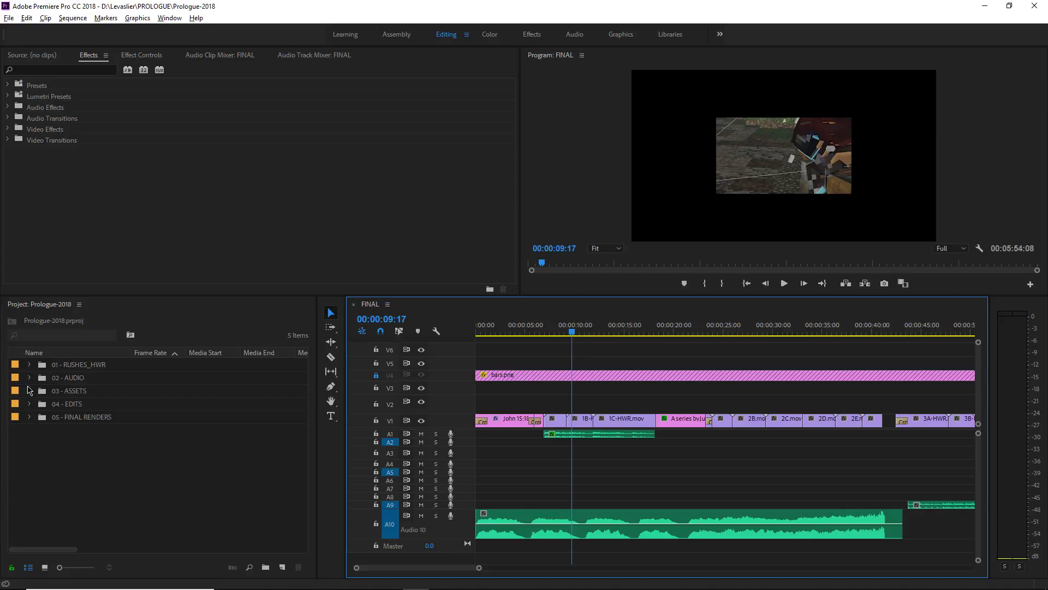
Place 1B.mov from folder 1 of 05 - FINAL RENDERS over 1B-HWR.mov and move it down to V1 to replace the placeholder.
click(29, 418)
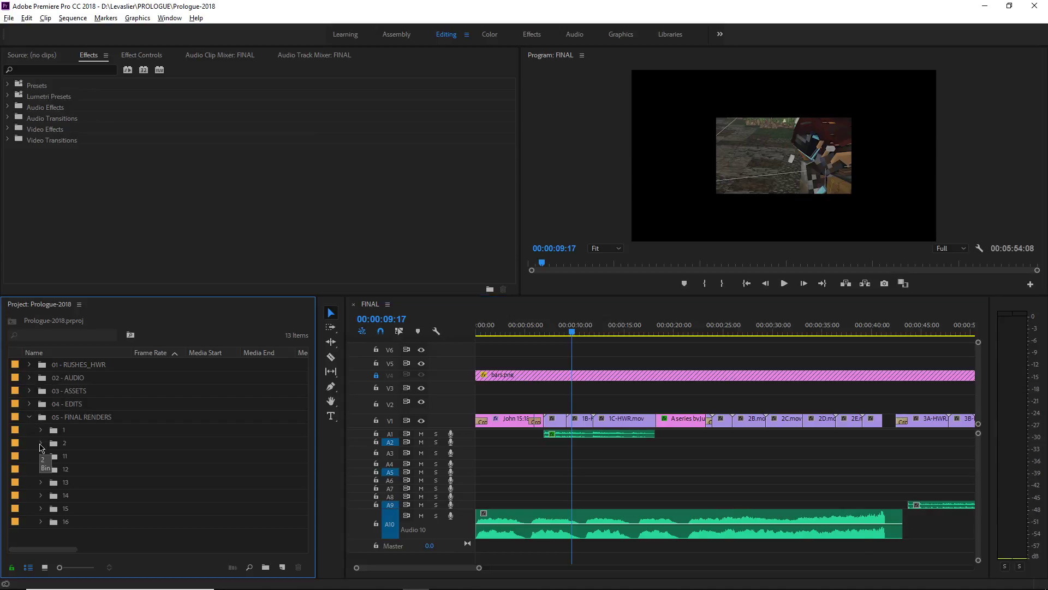
click(41, 431)
drag(74, 461, 573, 406)
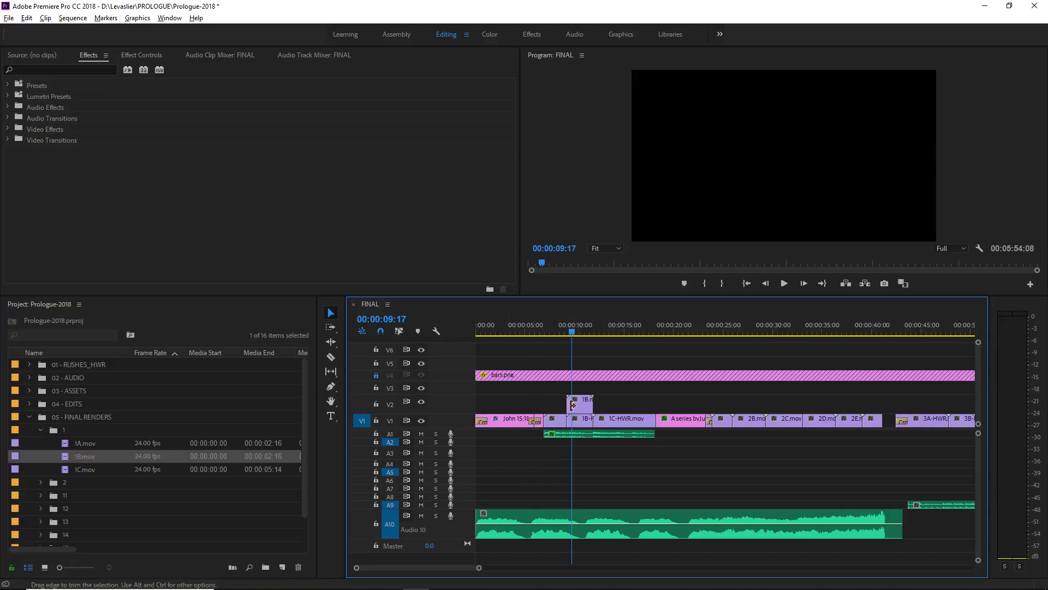
alt+scroll(573, 405, up, 5)
click(556, 403)
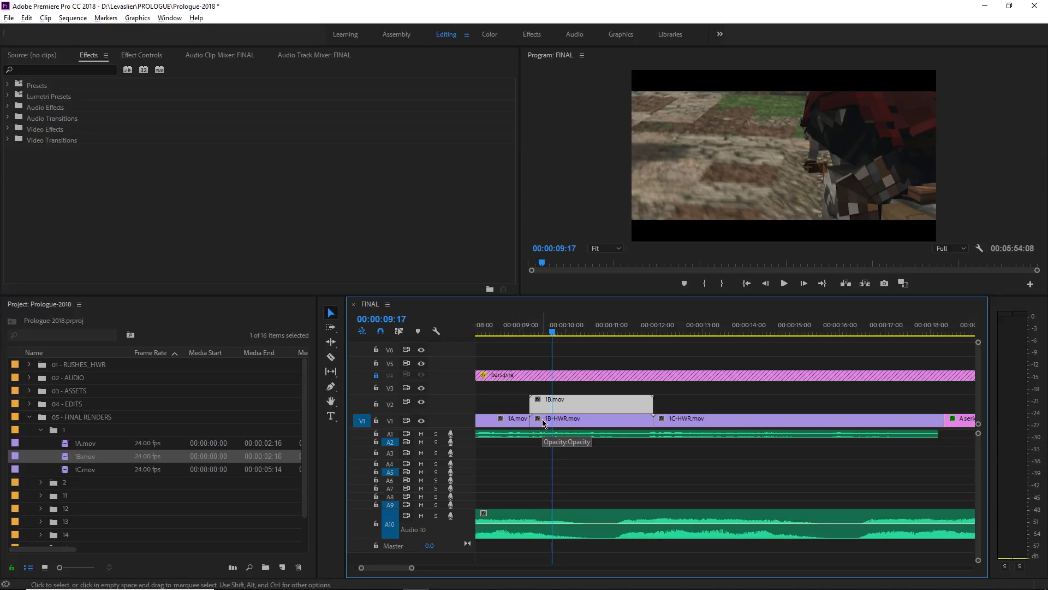
key(alt+Down)
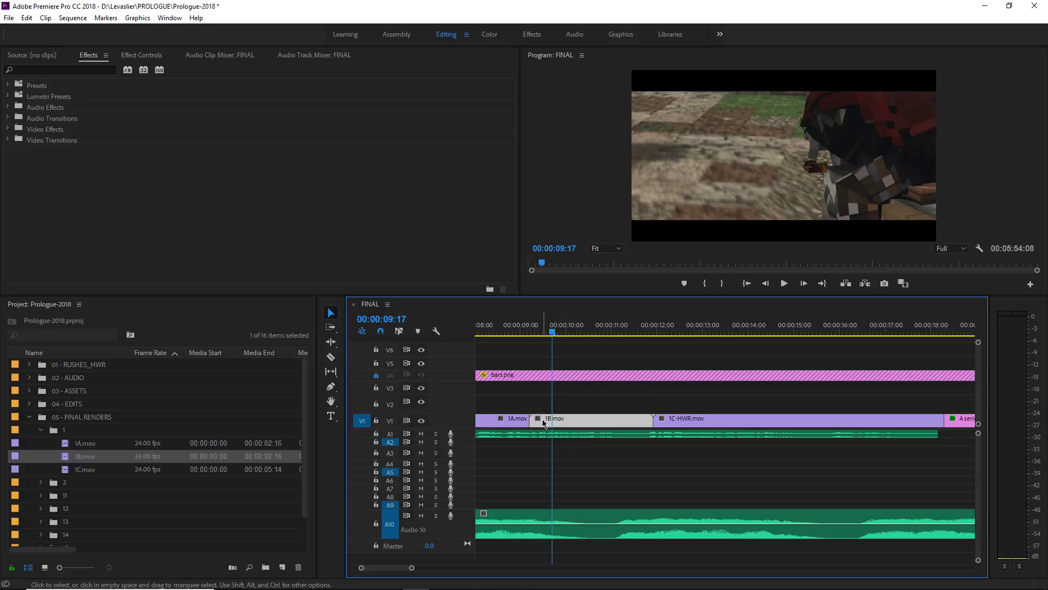
Place 1C.mov at 00:00:11:22, aligned with the start of 1C-HWR.mov, and move it down to V1 over the placeholder.
alt+scroll(533, 410, down, 3)
alt+scroll(533, 404, down, 1)
scroll(546, 402, up, 3)
drag(573, 330, 628, 350)
drag(84, 469, 630, 403)
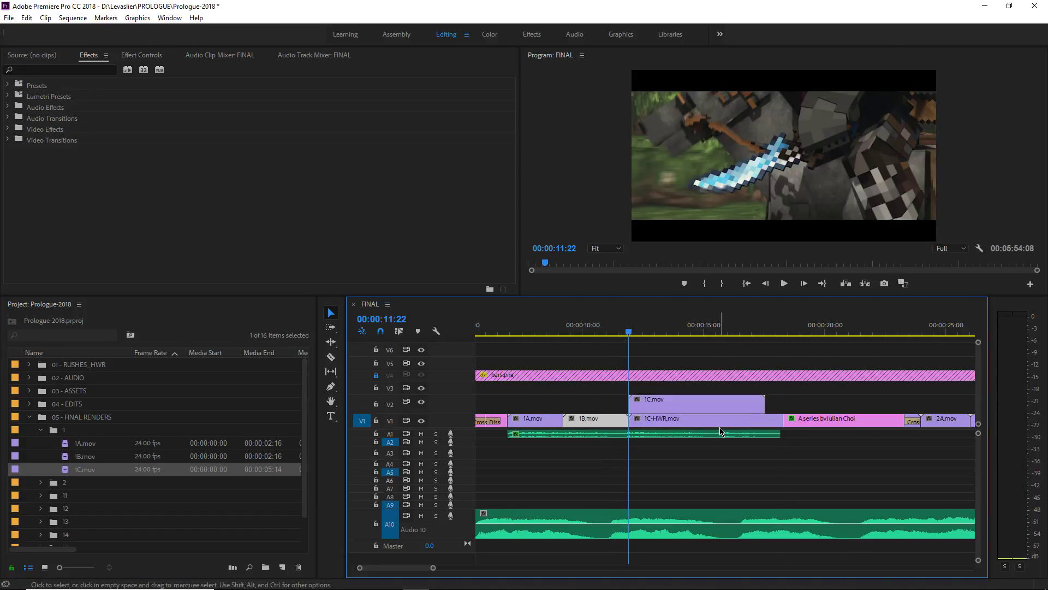
alt+scroll(719, 427, up, 2)
drag(553, 353, 824, 377)
drag(847, 320, 849, 342)
drag(733, 407, 734, 420)
Move the playhead to 00:00:18:07 to inspect the leftover piece of 1C-HWR.mov before the title clip.
scroll(800, 479, down, 2)
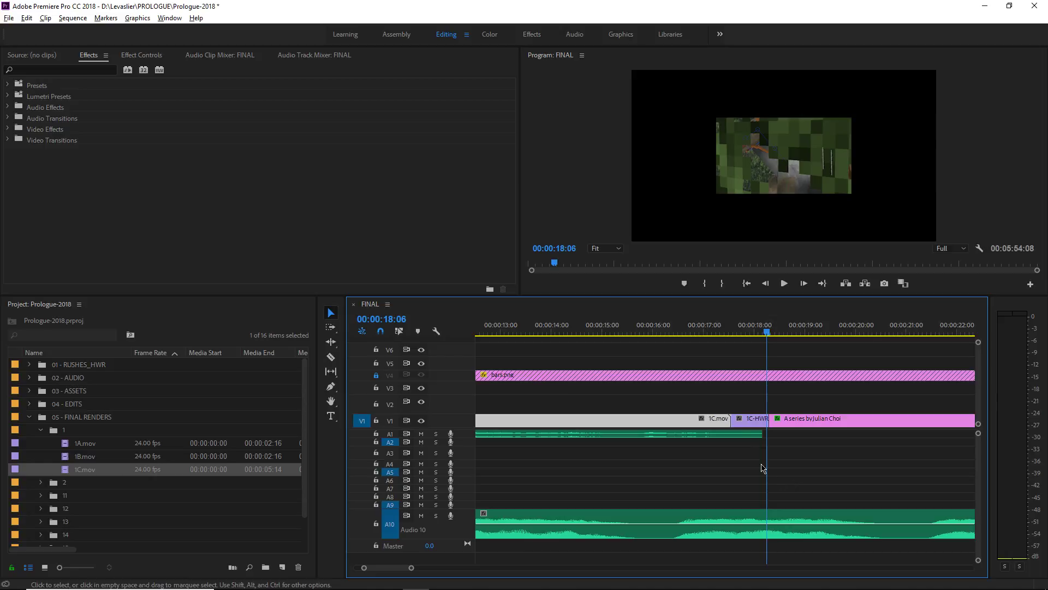
alt+scroll(764, 433, up, 3)
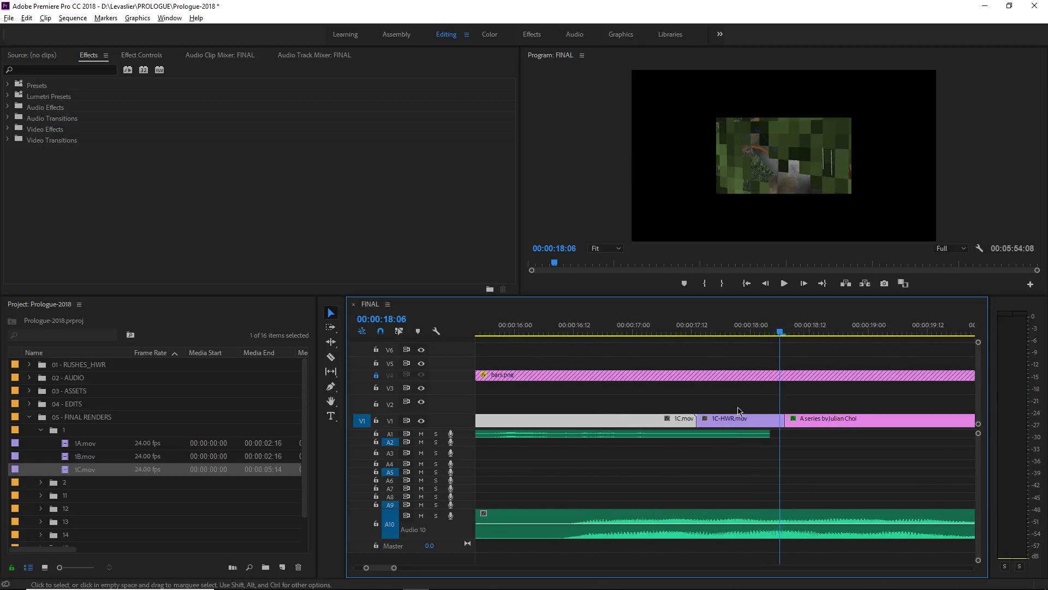
drag(670, 325, 788, 392)
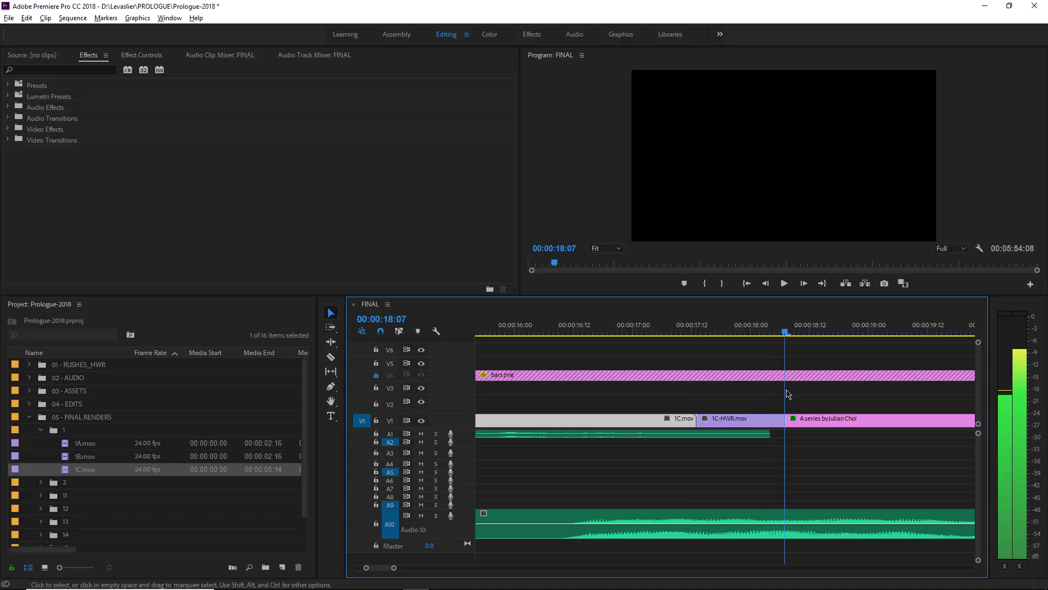
alt+scroll(778, 493, down, 2)
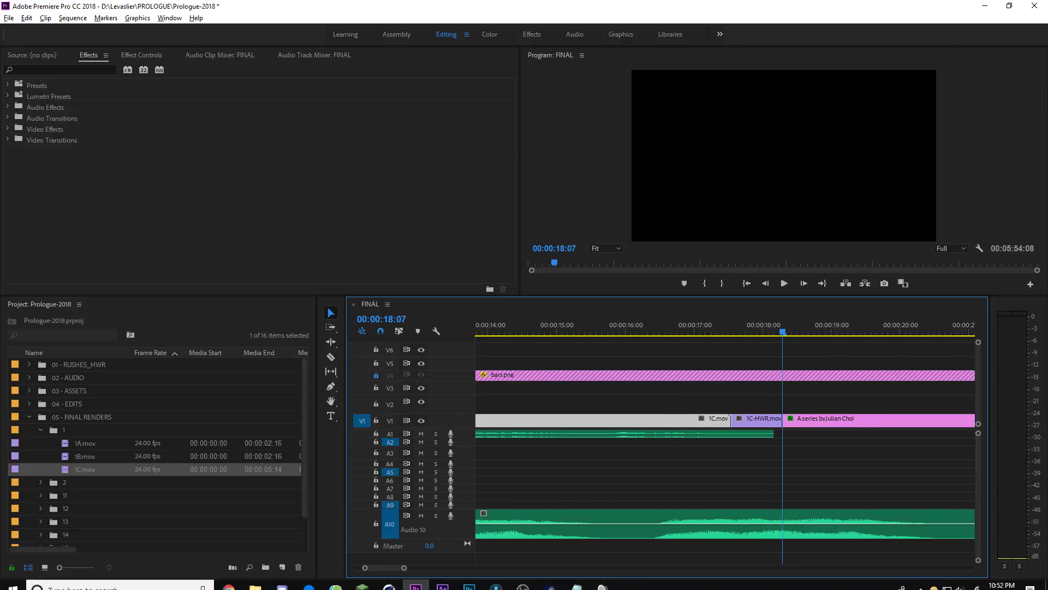
Add the note "Mistimed" to shot 1C in Notepad's timing file, return to Premiere Pro and save the project.
mouse_move(576, 578)
mouse_move(596, 536)
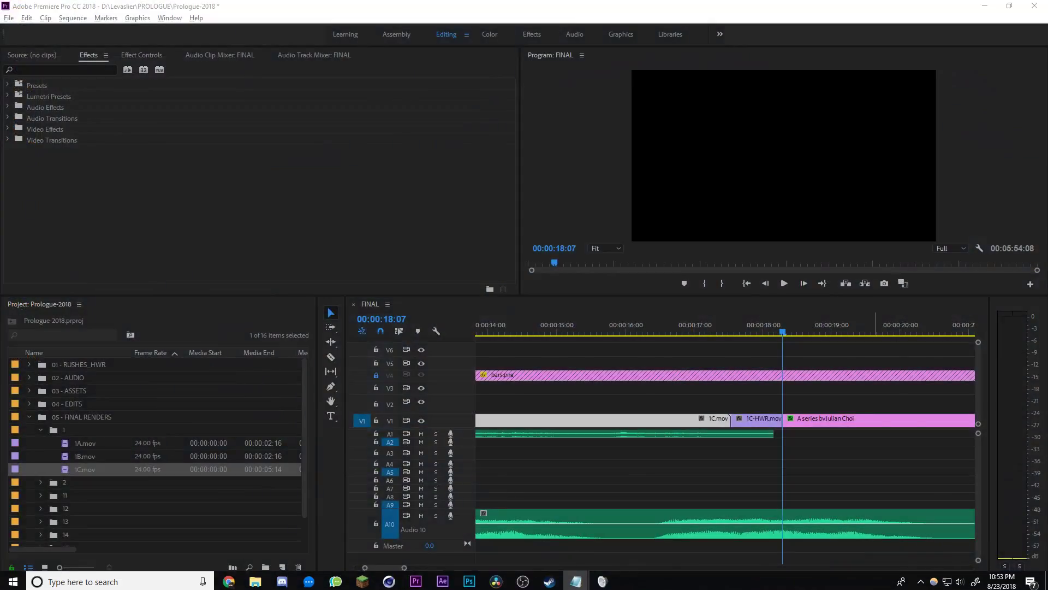
drag(1047, 38, 632, 52)
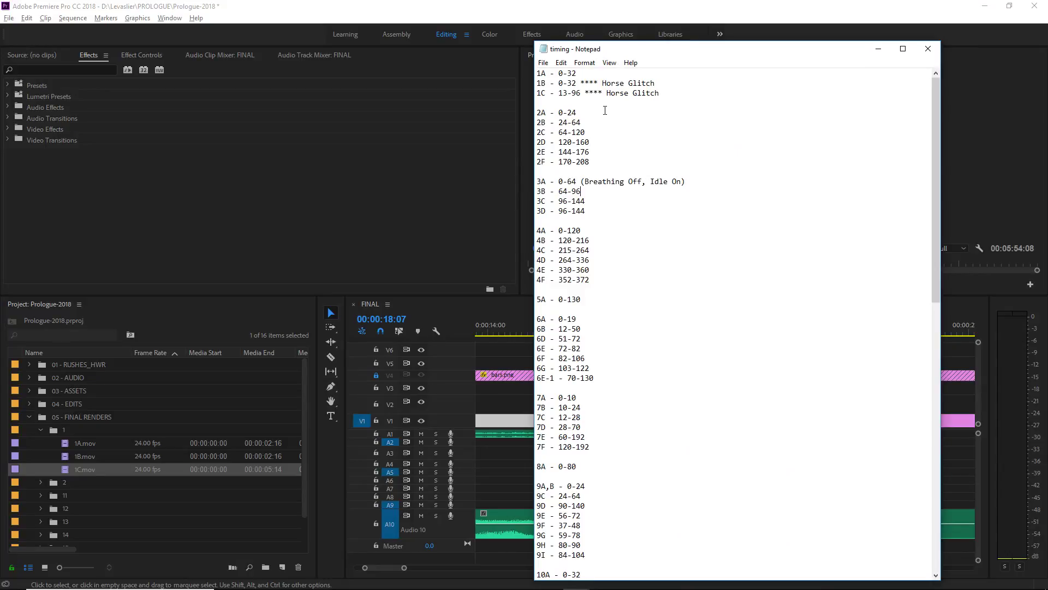
drag(580, 82, 606, 91)
key(BackSpace)
text(Mistimed)
key(alt+Tab)
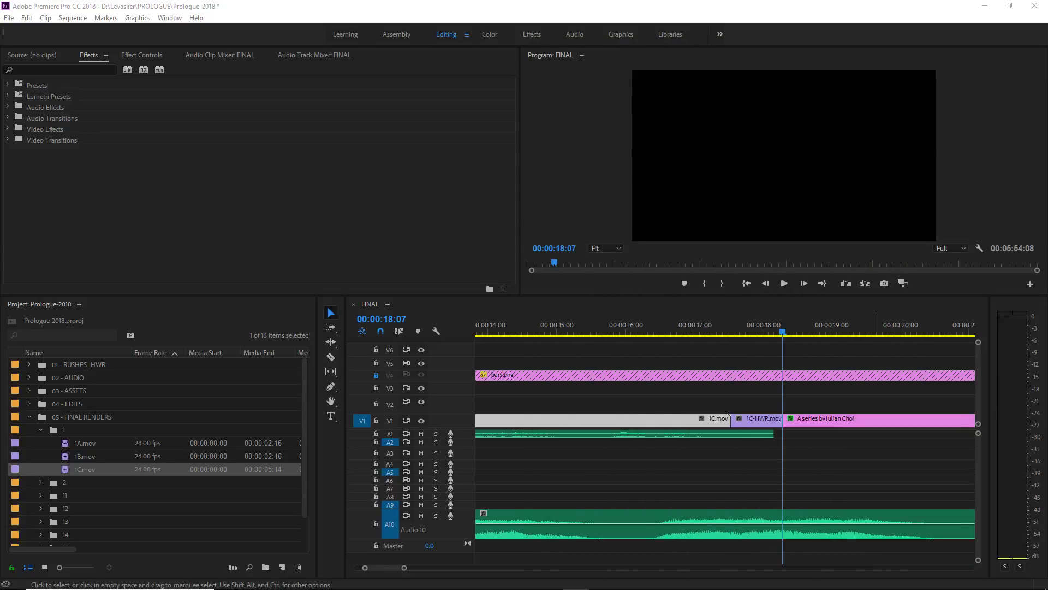
key(ctrl+s)
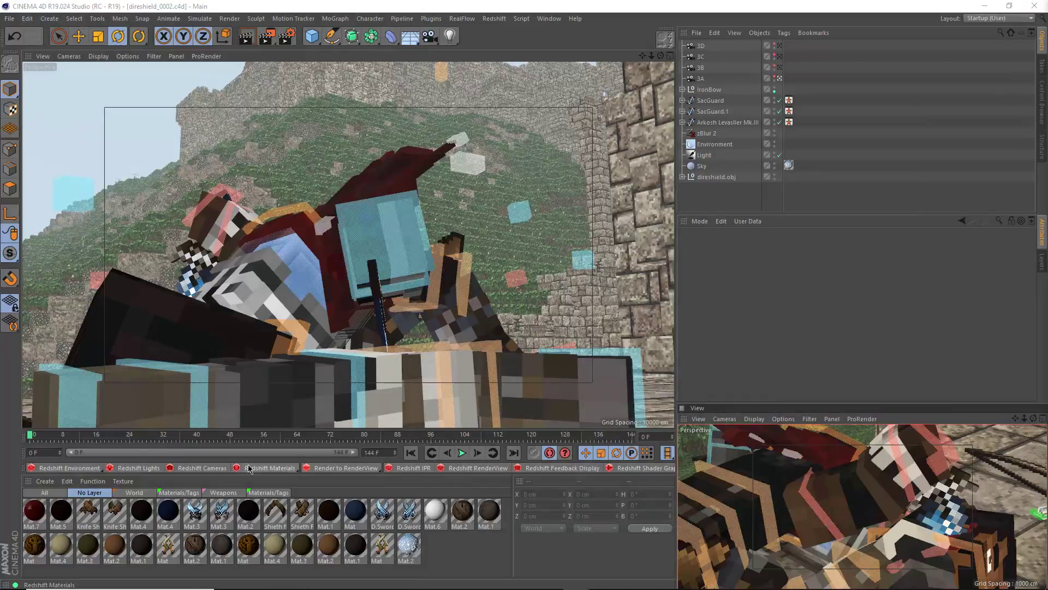
In Cinema 4D, open the render settings of direshield_0002.c4d and set the output width to 1920 pixels.
mouse_move(13, 589)
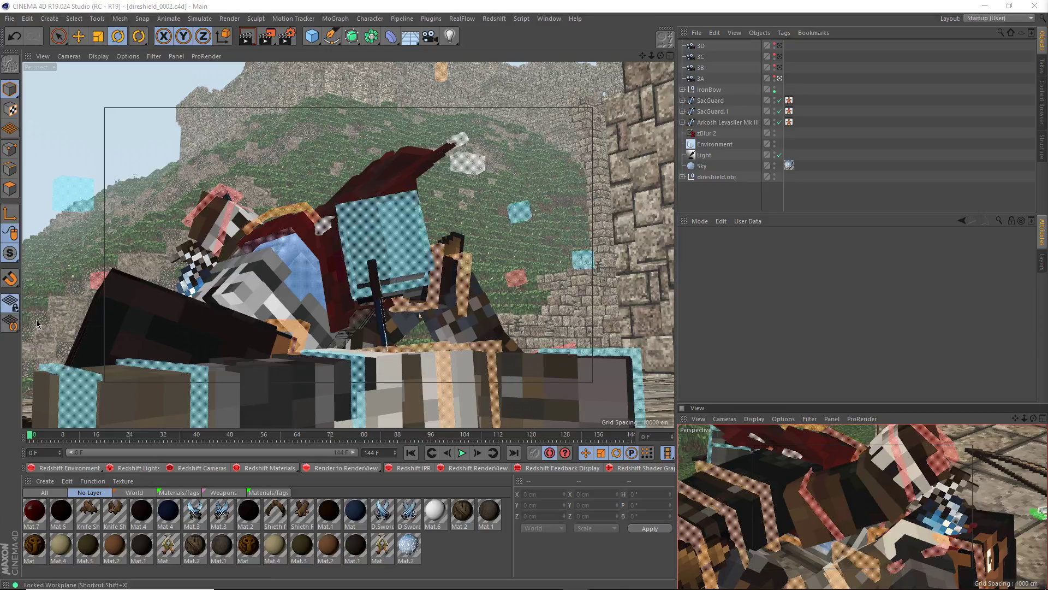
drag(31, 435, 1, 455)
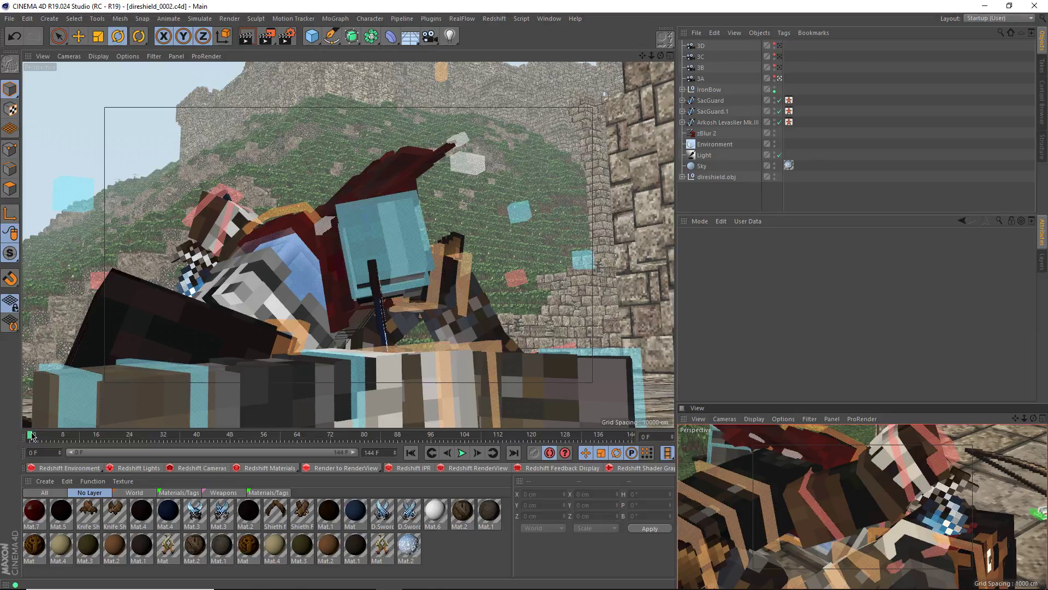
mouse_move(32, 436)
mouse_down()
mouse_move(91, 439)
mouse_move(1, 445)
mouse_up()
click(286, 36)
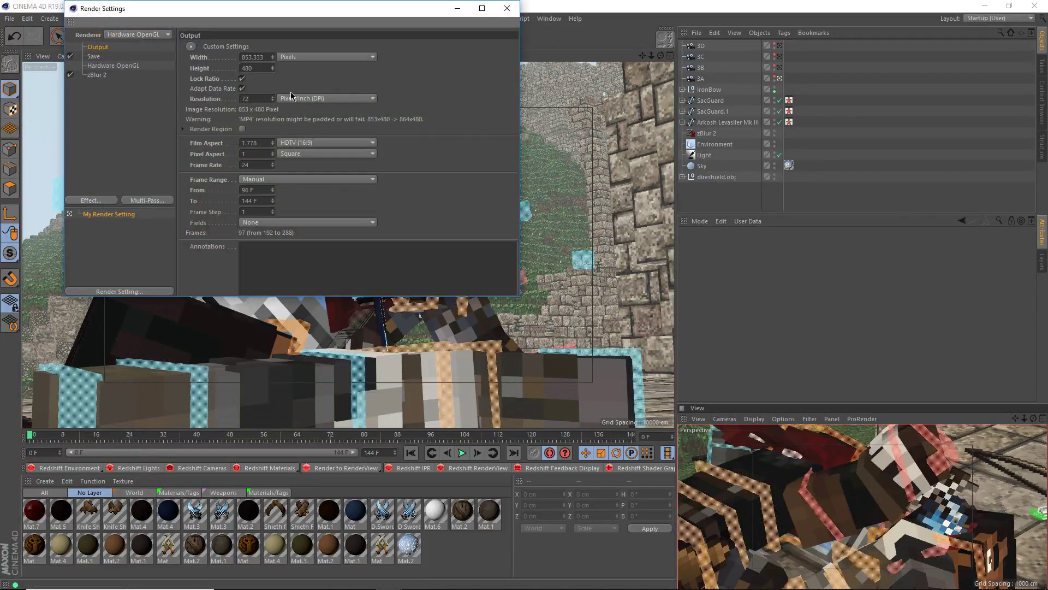
double_click(261, 57)
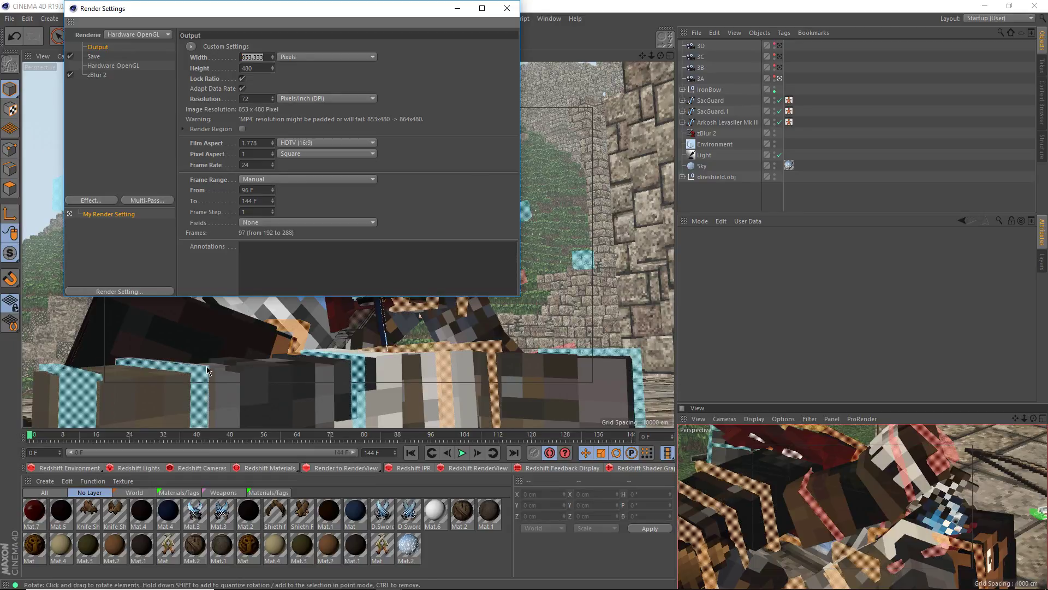
text(1920)
key(Return)
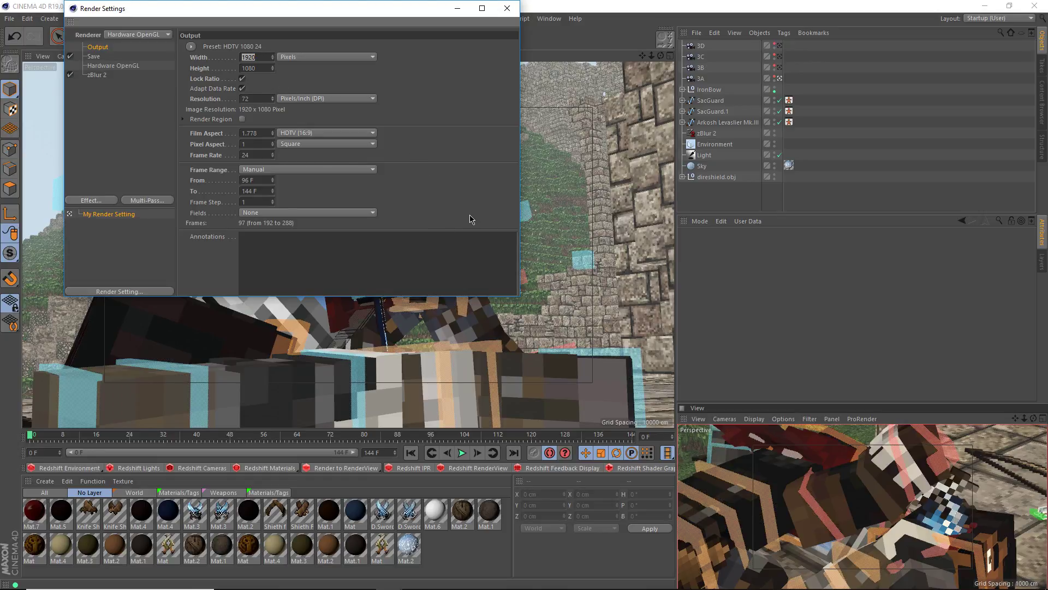
Set the render's frame range from 0 to 64.
click(452, 219)
click(266, 182)
text(0)
key(Tab)
text(64)
Show the render's save options and change the renderer from Hardware OpenGL to Standard.
click(90, 57)
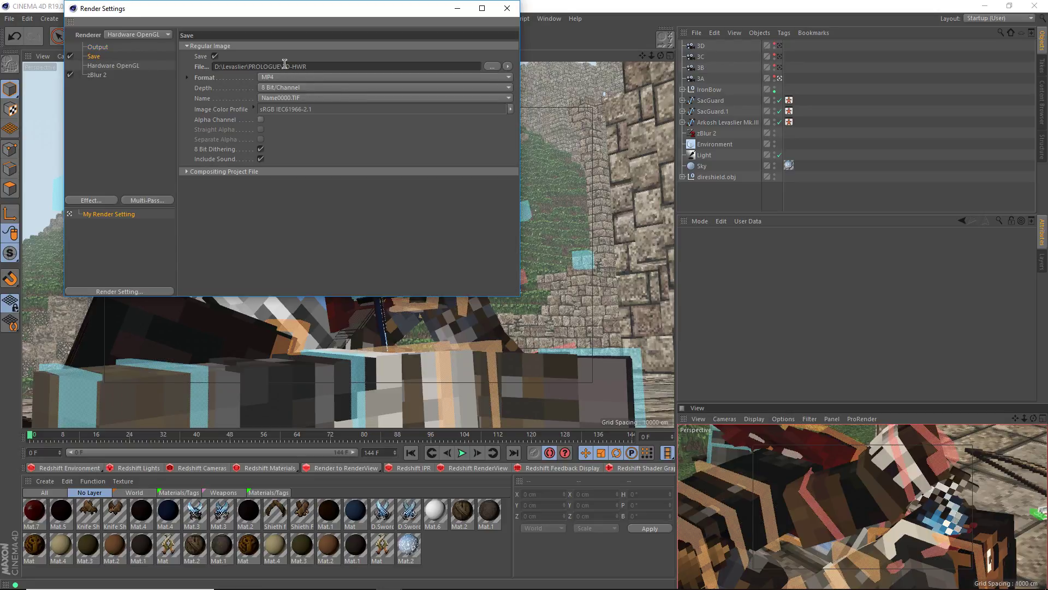
drag(282, 66, 356, 67)
click(130, 36)
click(137, 45)
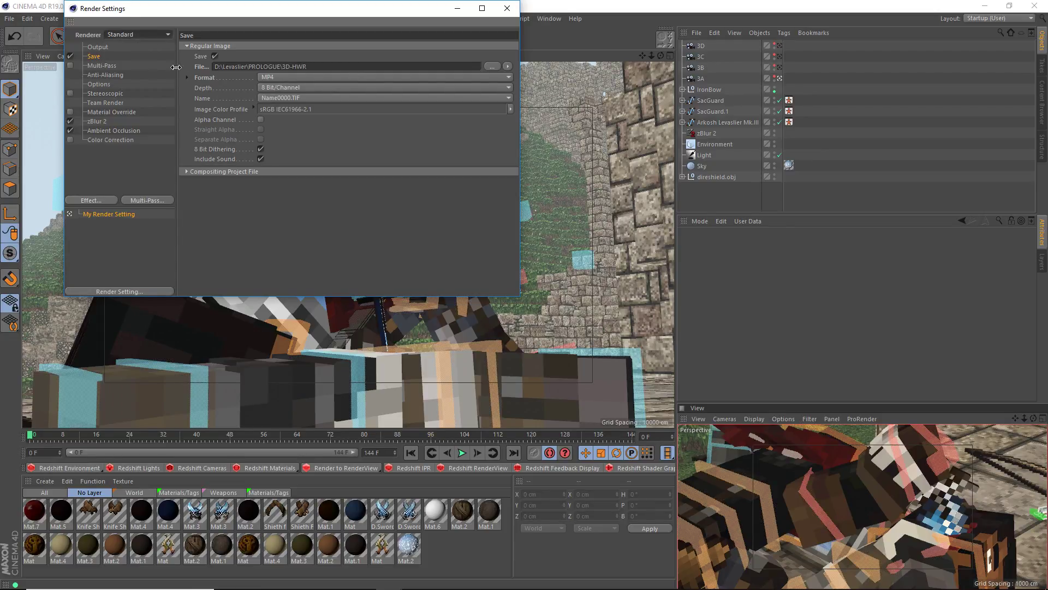
Set the regular image's save path to D:\Levaslier\PROLOGUE\01 FINAL_RENDER\3A\3A and its format to PNG.
drag(282, 66, 425, 62)
text(01 FINAL_REN)
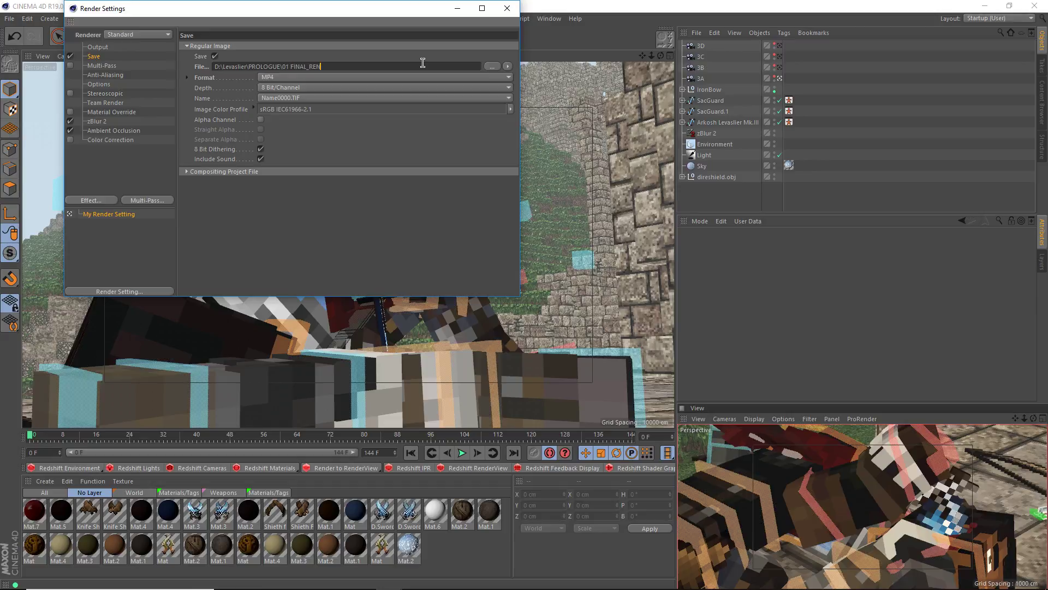
text(DER\3A\3A)
click(334, 78)
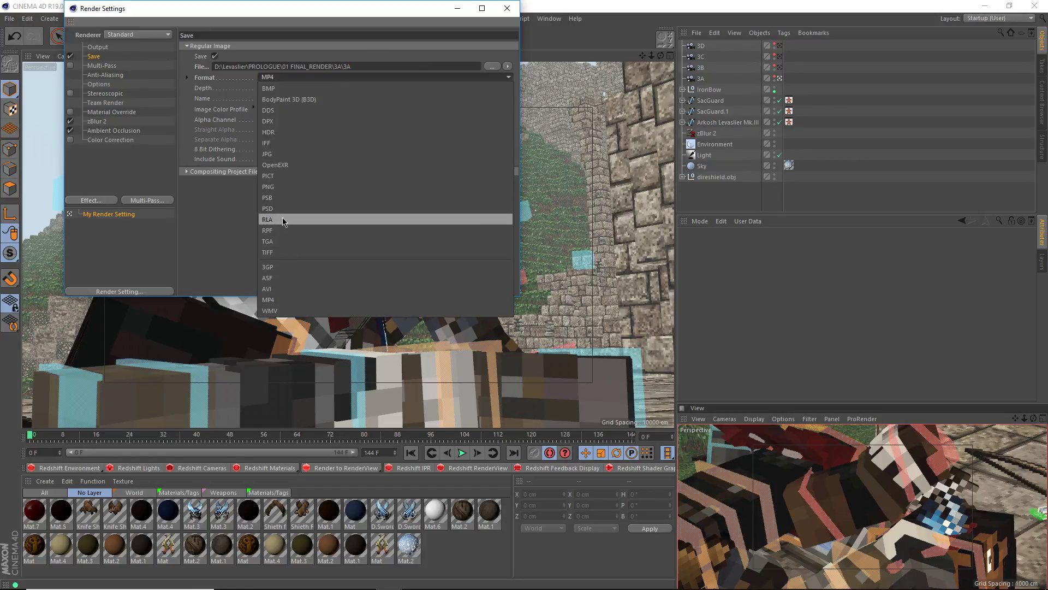
click(276, 187)
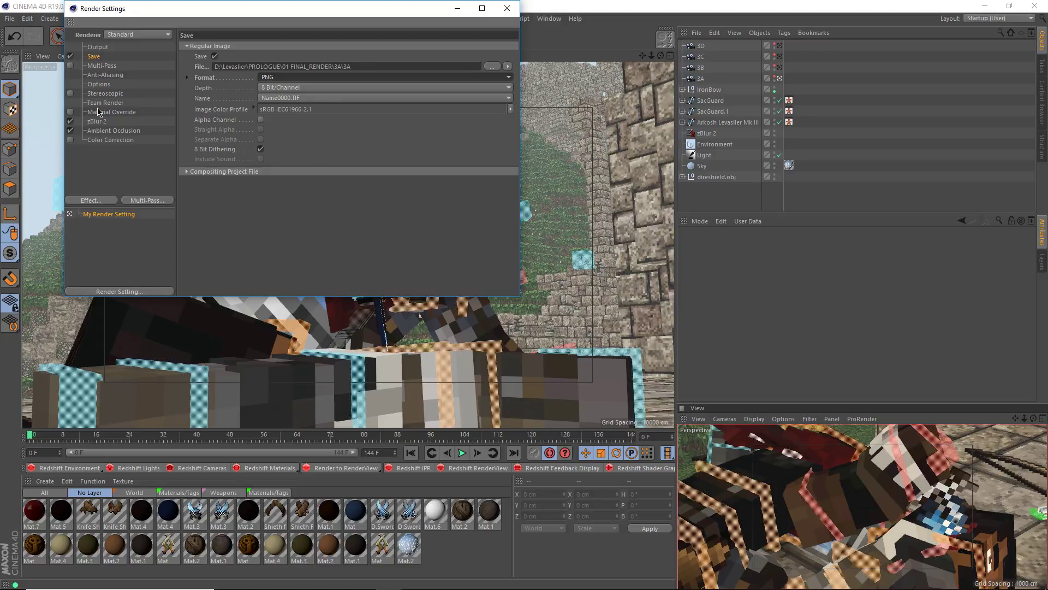
Enable Multi-Pass rendering and set the multi-pass image to PNG format with 8 Bit/Channel depth.
click(71, 65)
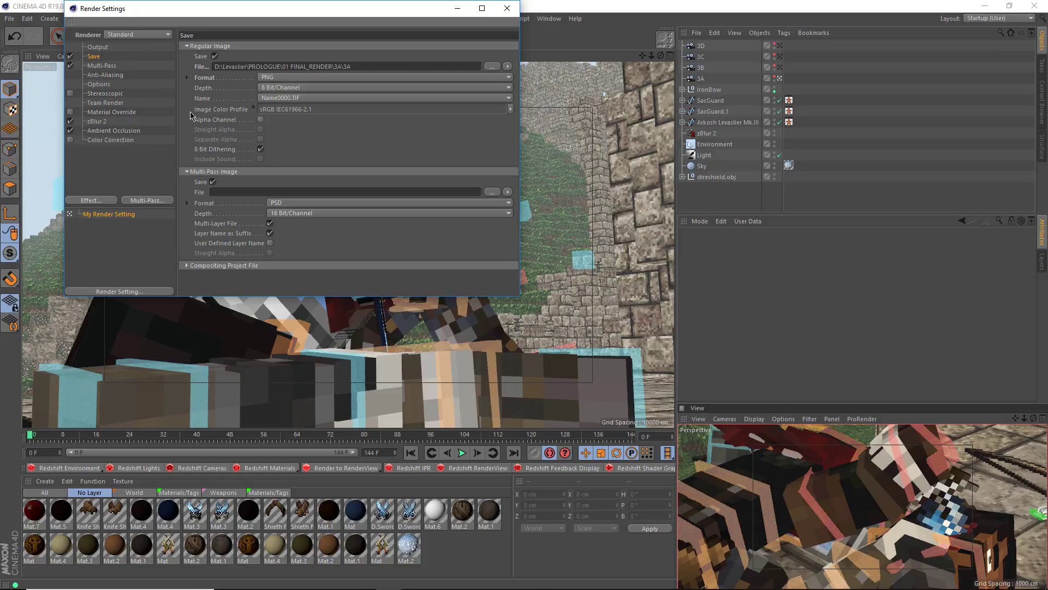
click(288, 203)
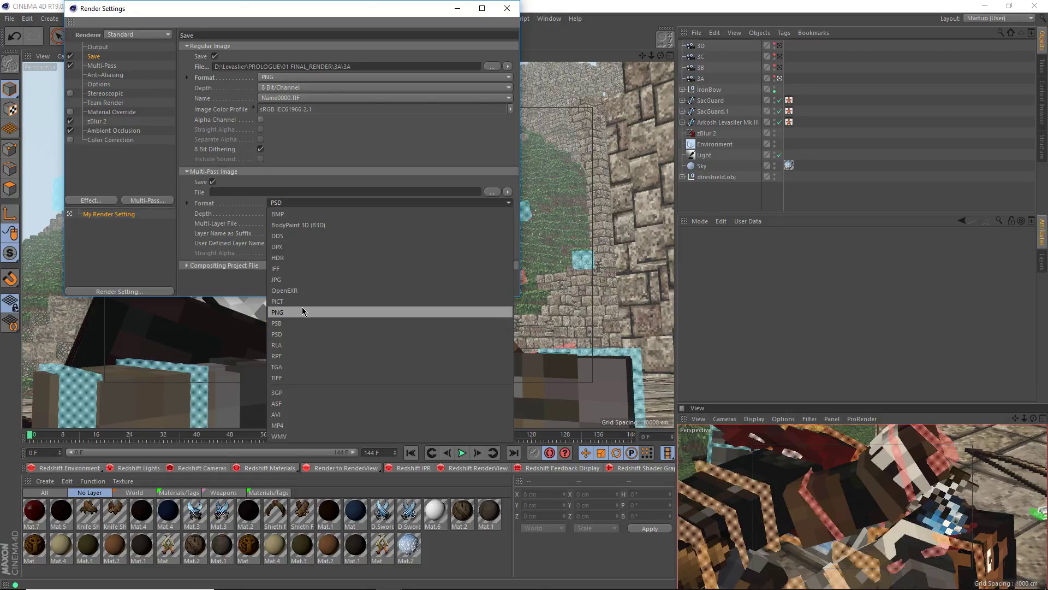
click(302, 312)
click(279, 213)
click(306, 225)
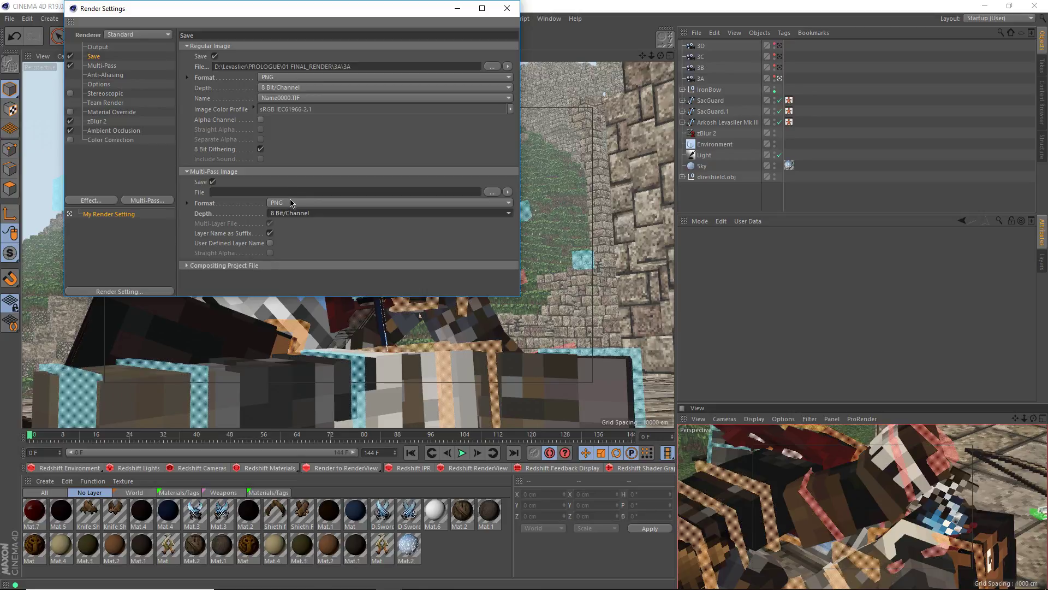
Copy the regular image's path to the multi-pass file and extend it to D:\Levaslier\PROLOGUE\01 FINAL_RENDER\3A\3A-AOV.
click(277, 191)
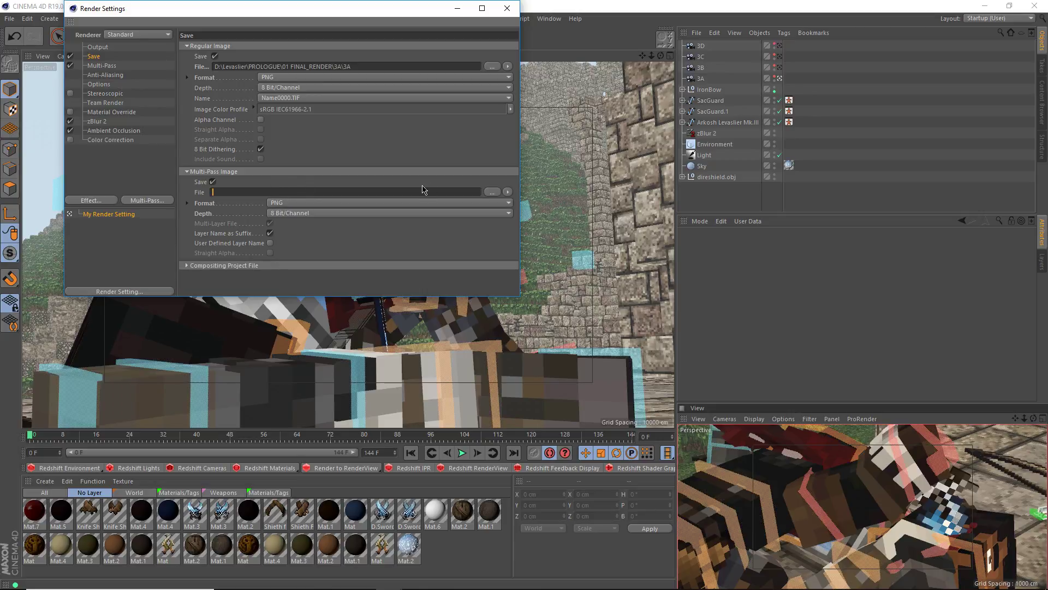
click(371, 66)
key(ctrl+c)
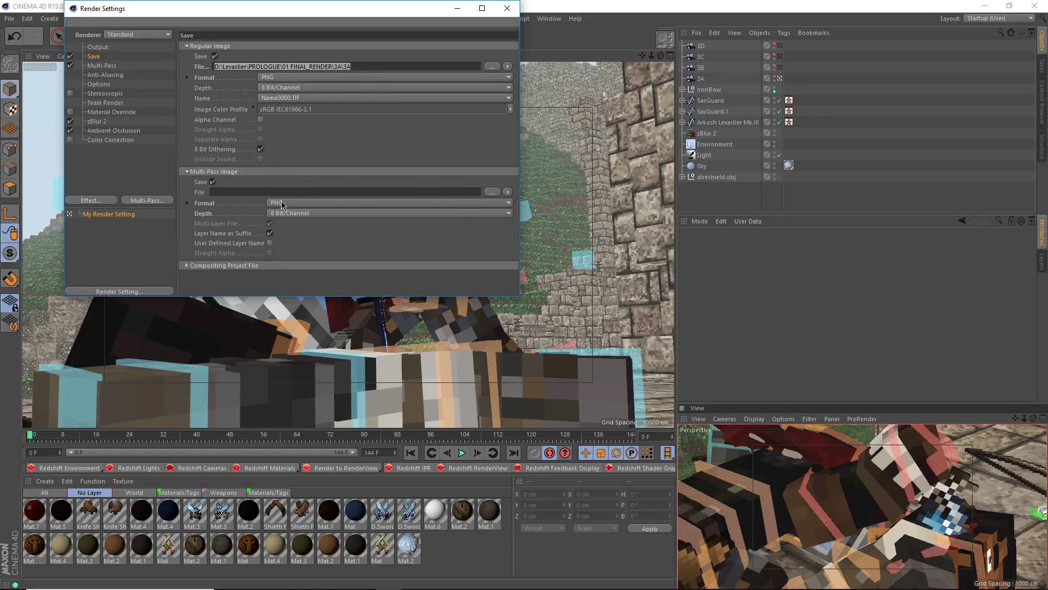
click(298, 192)
key(ctrl+v)
text(-AOV)
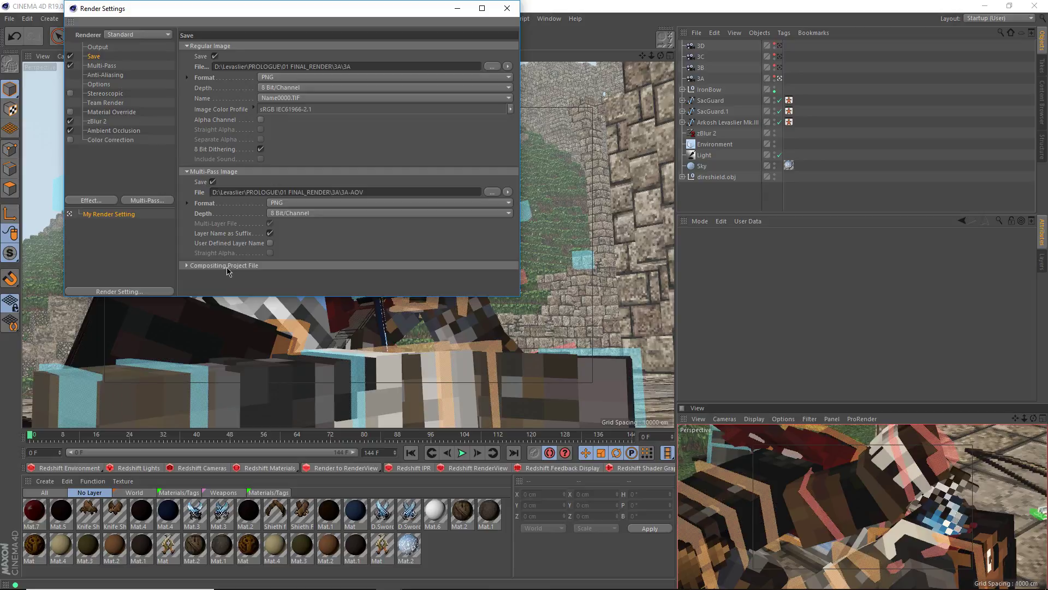
Remove the Color Correction effect from the render settings, review the output settings and close the dialog.
click(101, 66)
click(101, 130)
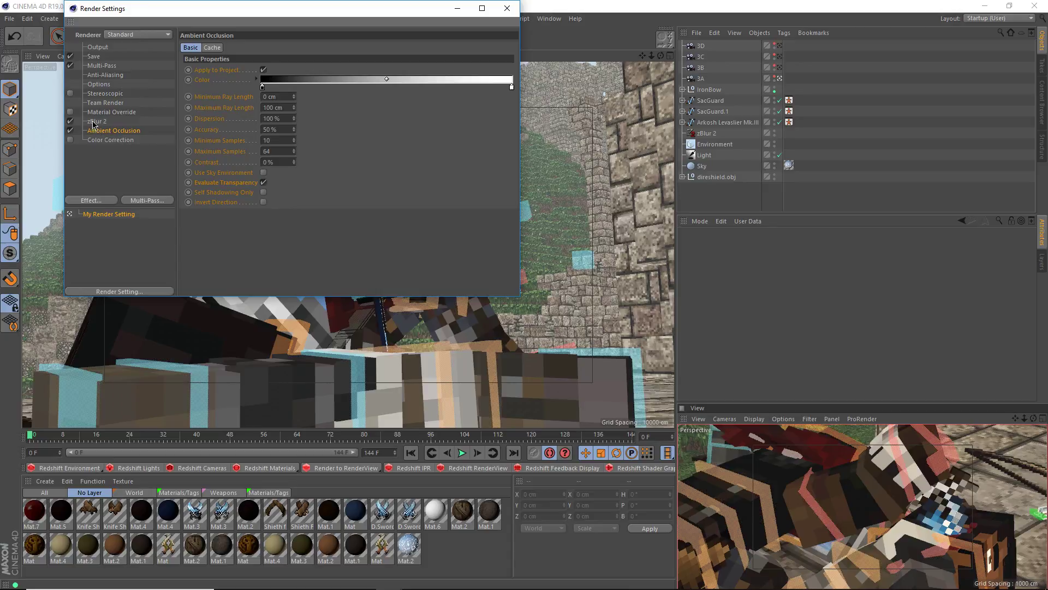
click(102, 142)
key(Delete)
click(93, 100)
click(92, 93)
click(92, 58)
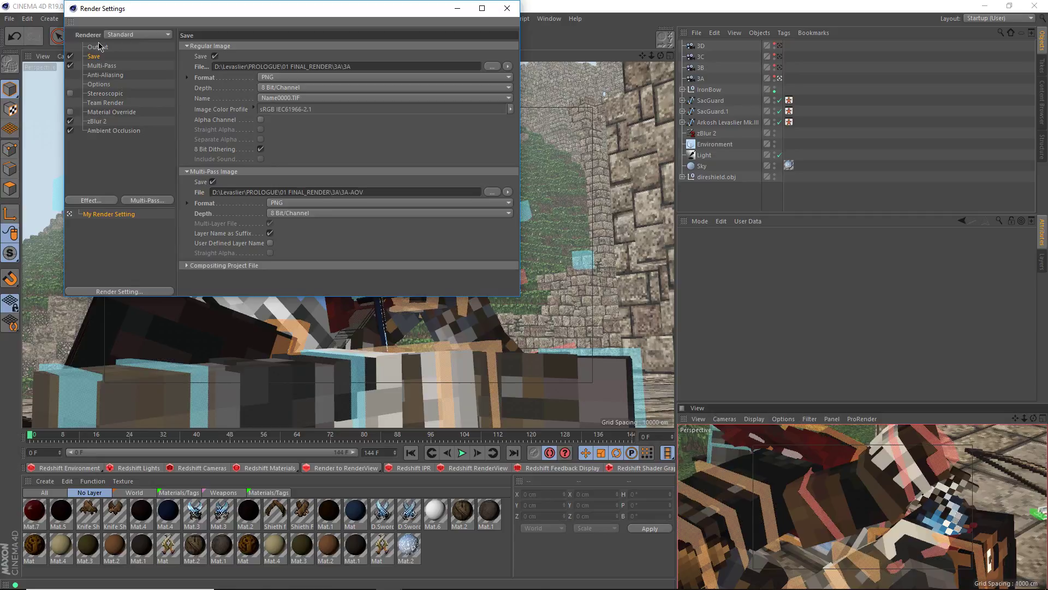
click(106, 47)
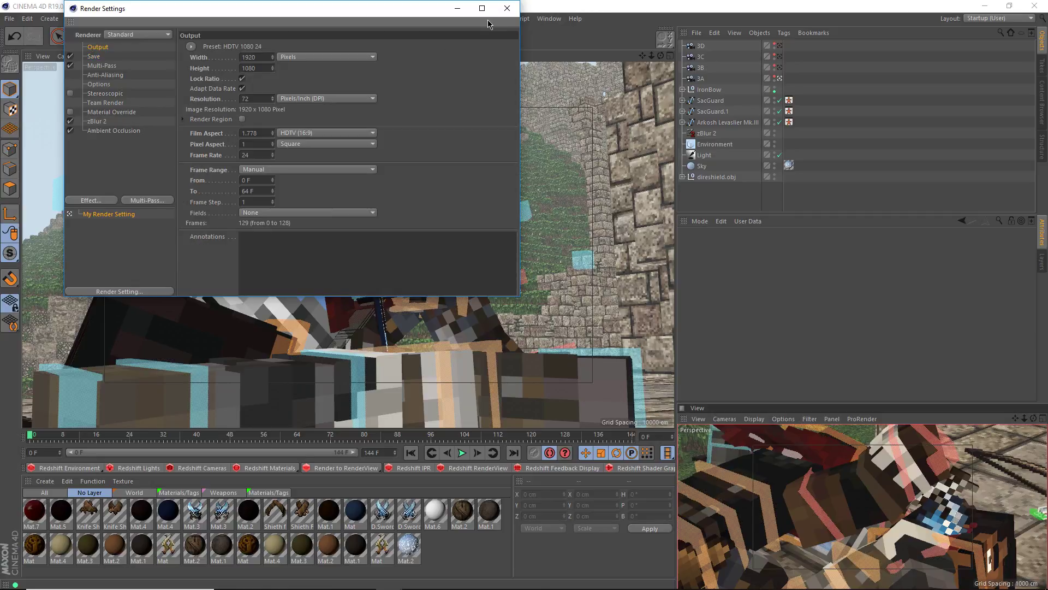
click(507, 8)
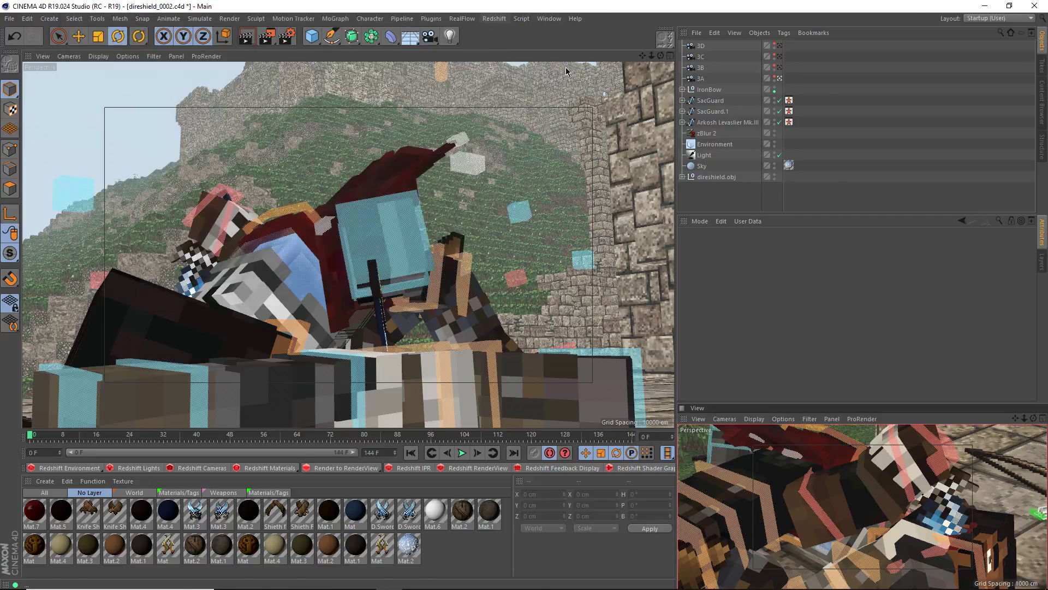
Open the zBlur 2 object's preview and manager windows and arrange them side by side.
click(713, 122)
click(709, 134)
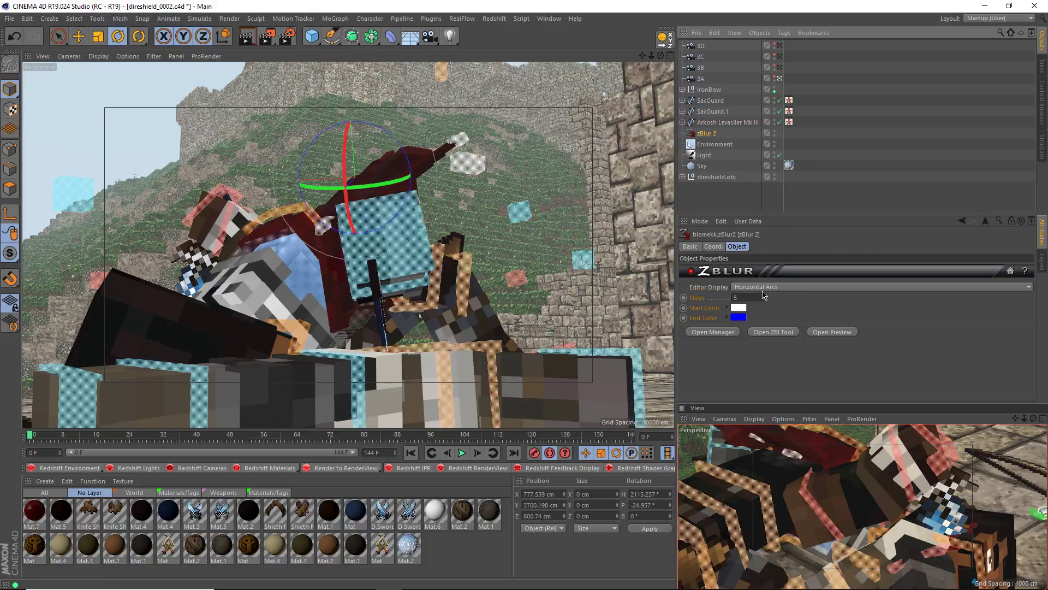
click(829, 332)
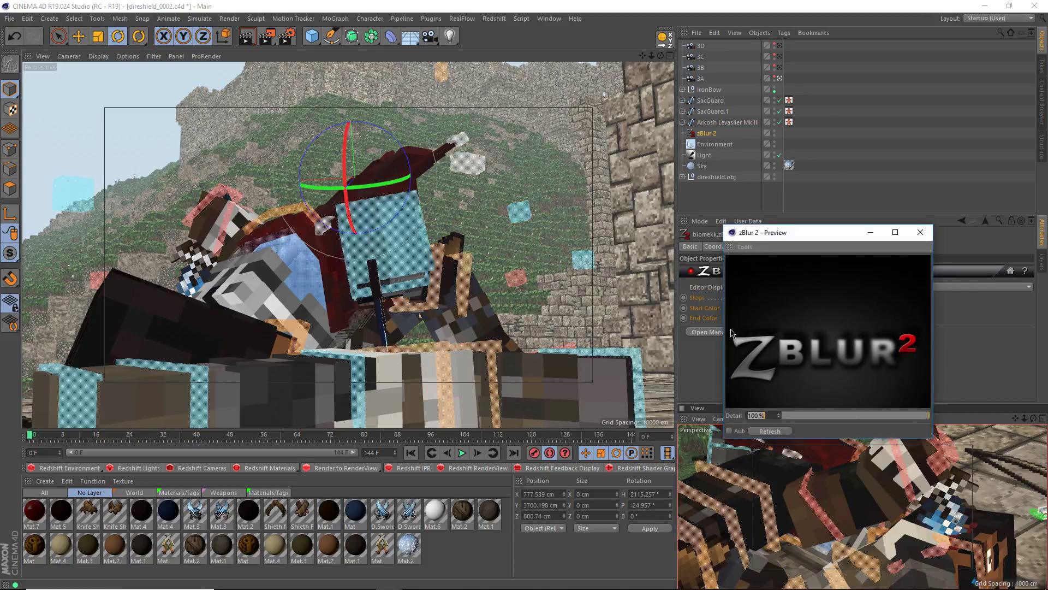
click(713, 332)
drag(814, 234, 909, 184)
click(684, 190)
drag(684, 189, 706, 125)
Show the zBuffer depth settings in the zBlur 2 Manager with the general settings collapsed.
click(698, 150)
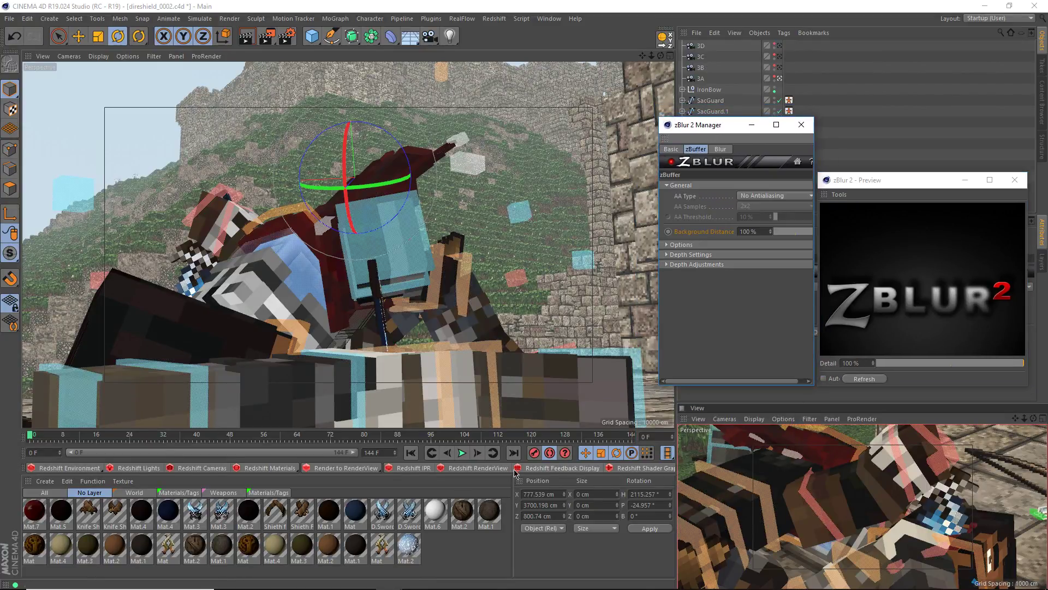
click(549, 454)
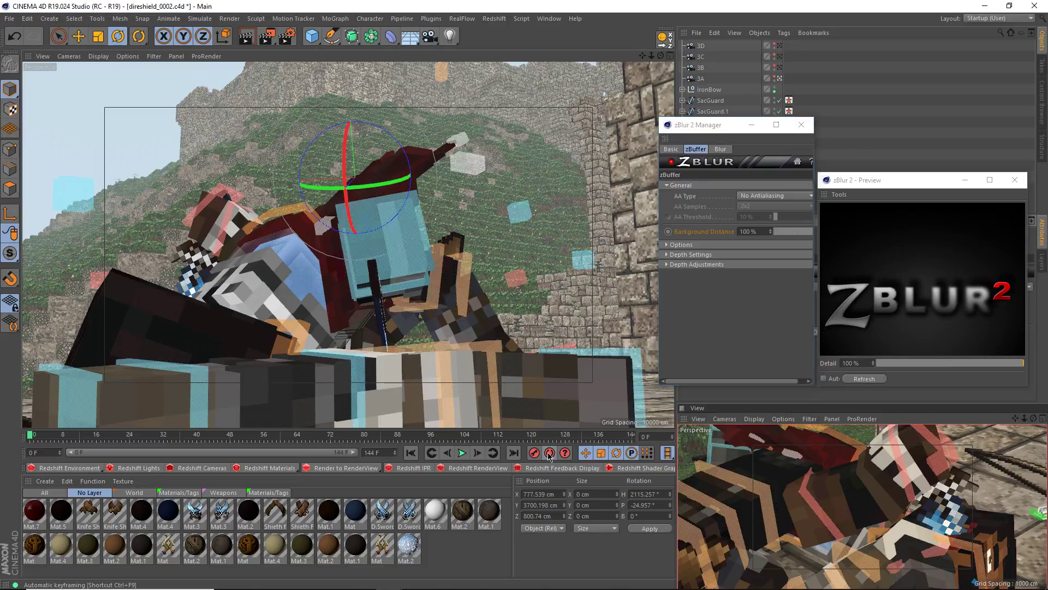
click(703, 255)
click(708, 186)
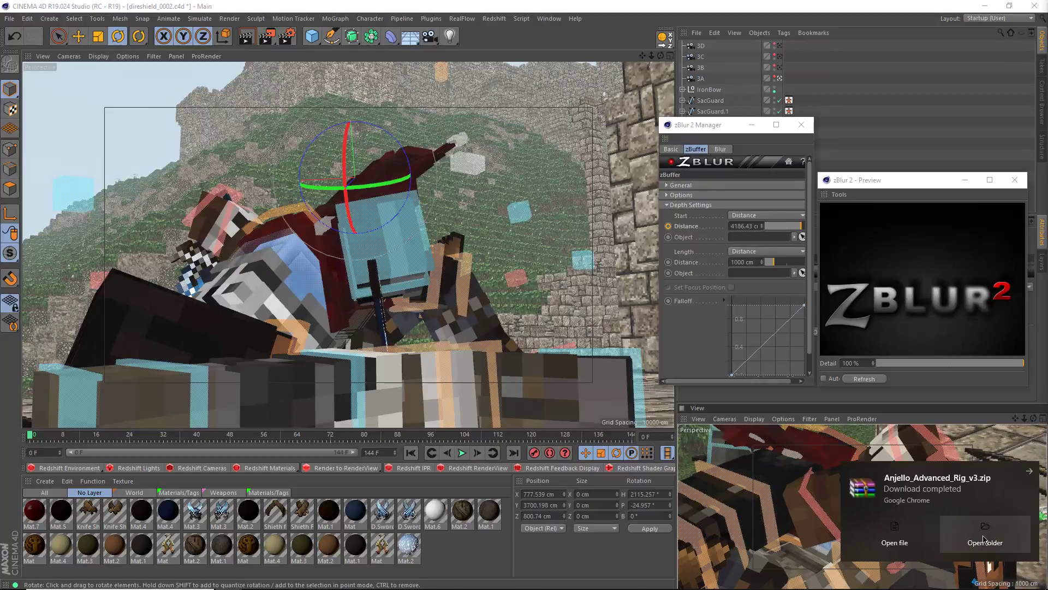
Open the folder of the downloaded Anjello_Advanced_Rig_v3.zip, run a Malwarebytes custom scan and return to the zBlur 2 Manager.
click(984, 540)
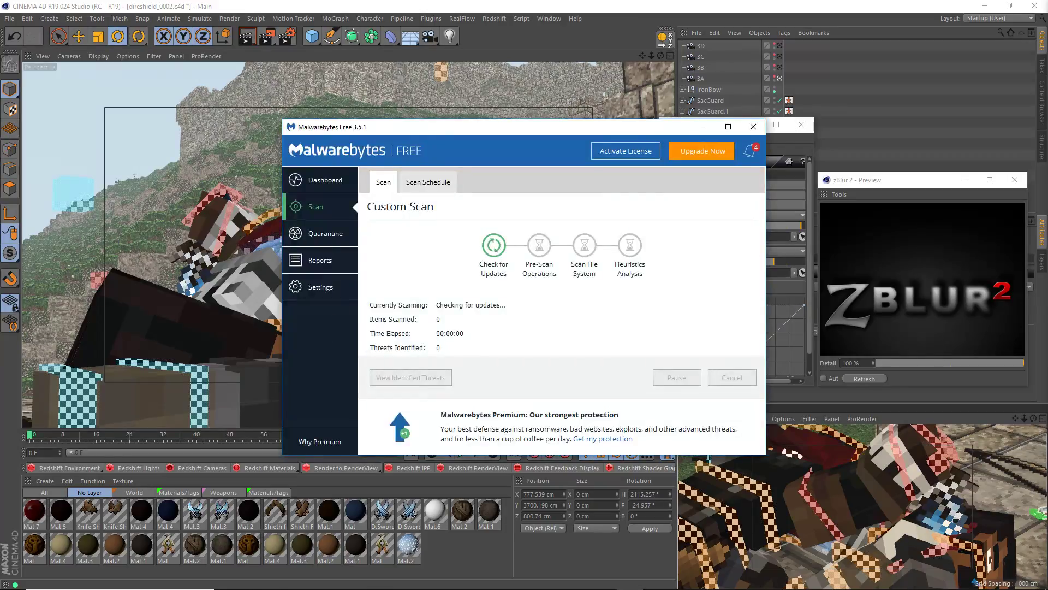
drag(412, 127, 426, 133)
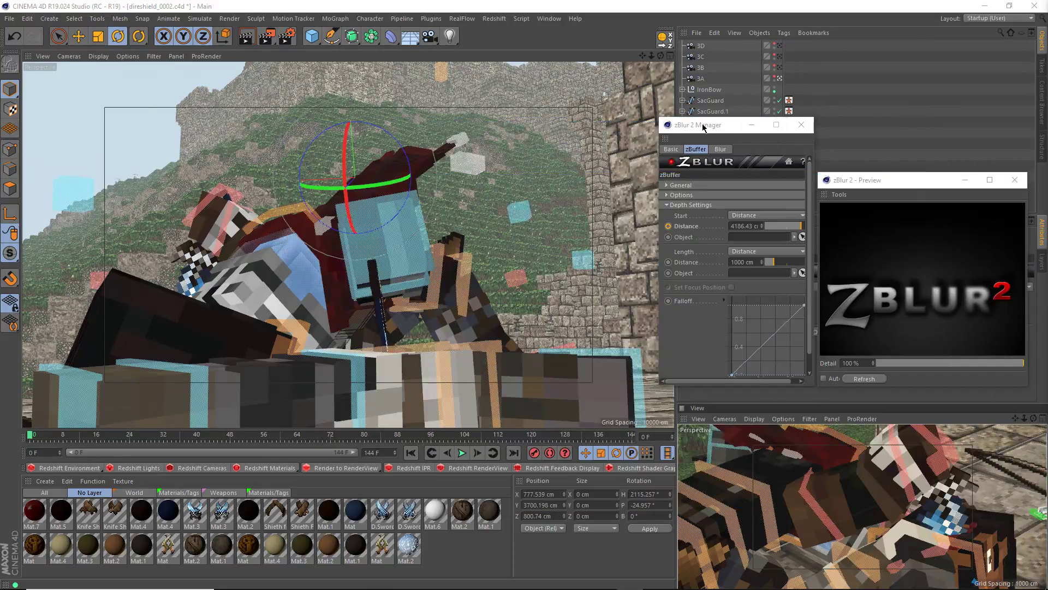
click(702, 125)
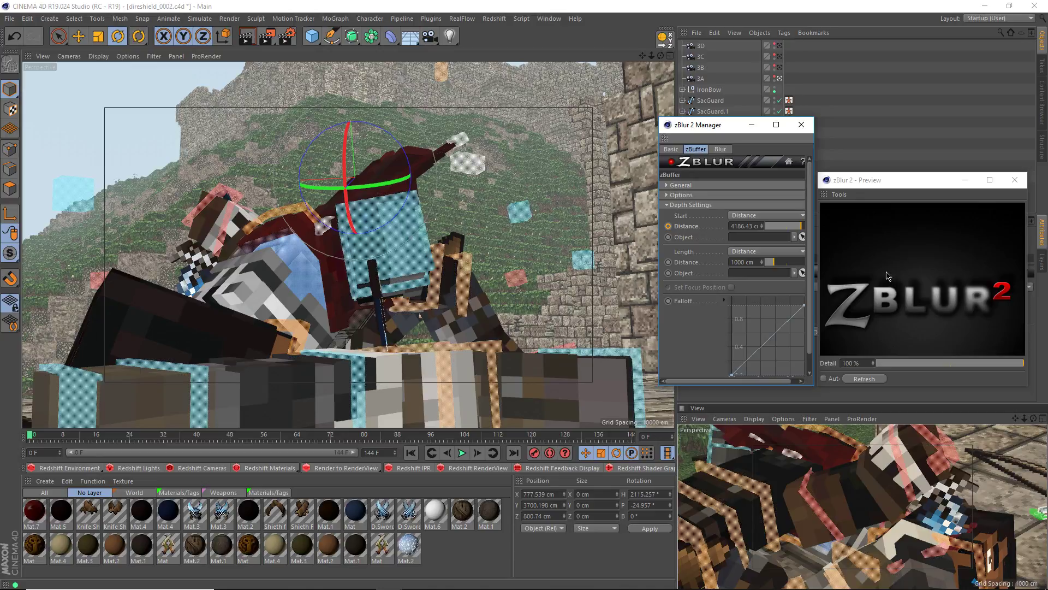
Refresh the zBlur 2 preview and delete the animation track from the depth start distance.
click(896, 297)
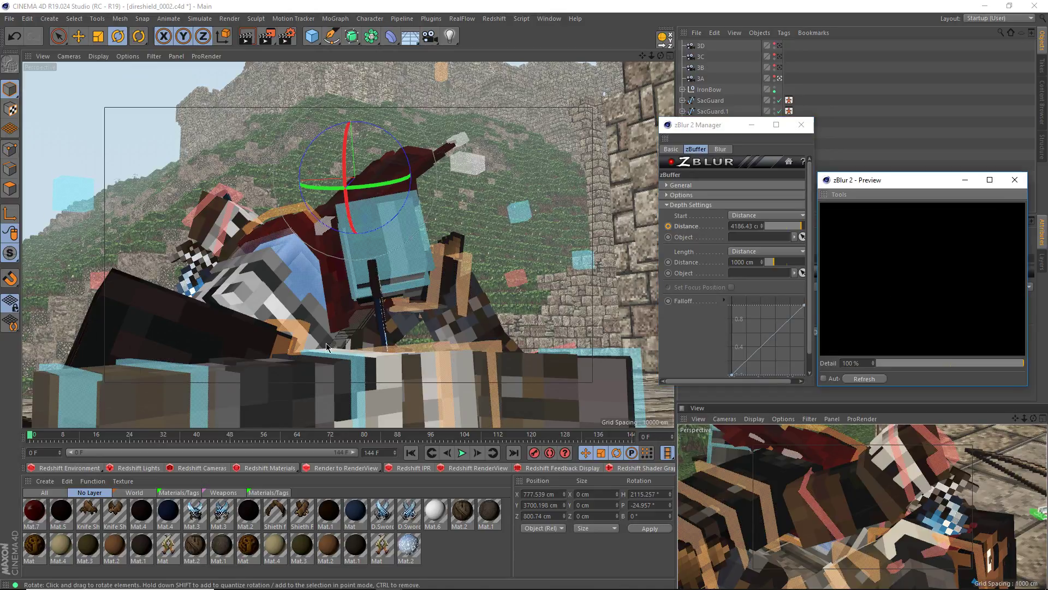
drag(853, 182, 852, 128)
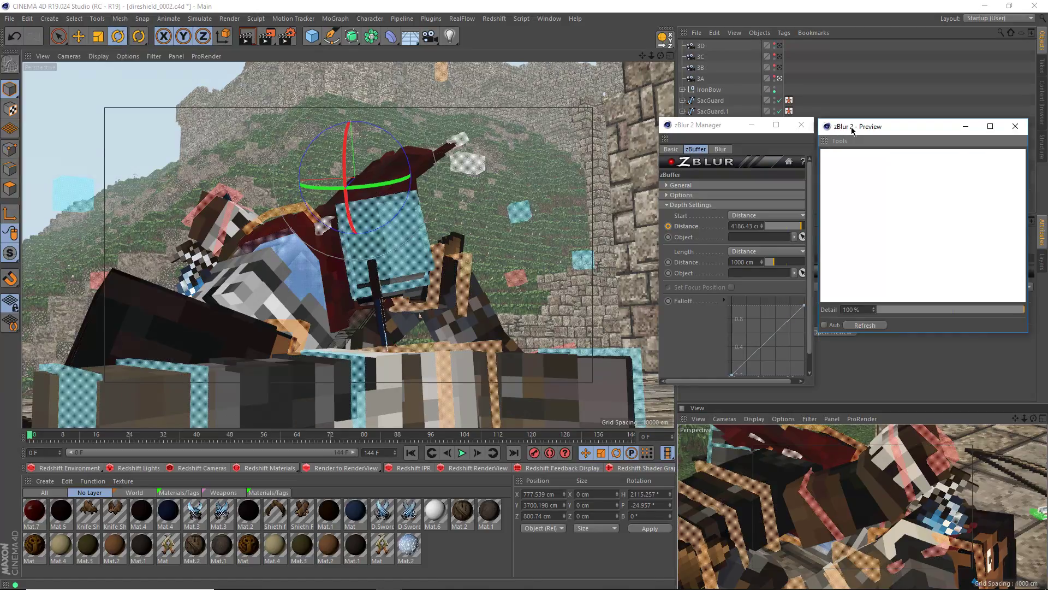
right_click(682, 226)
mouse_move(691, 234)
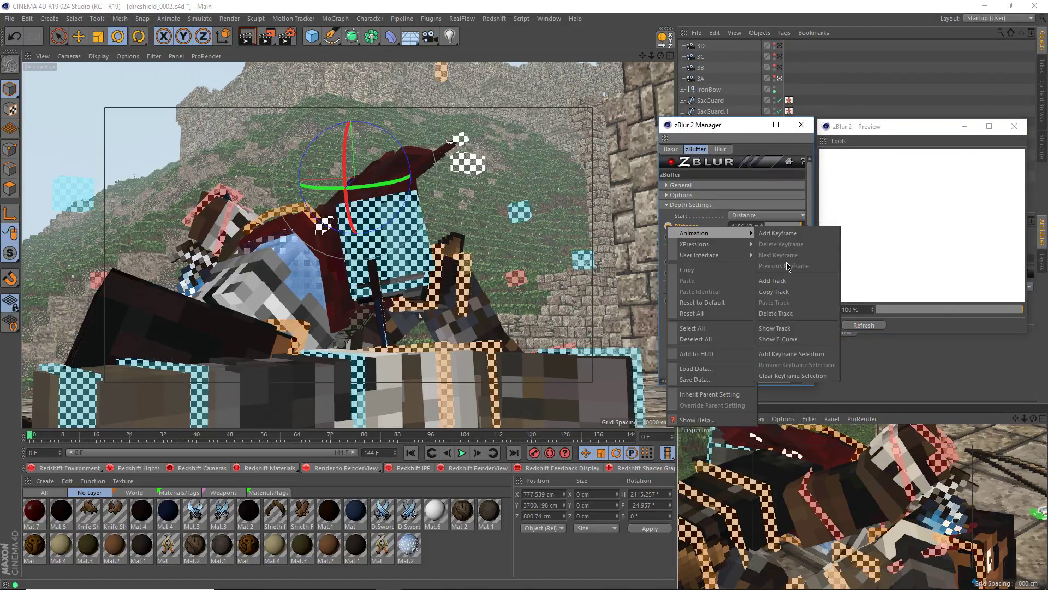
click(780, 313)
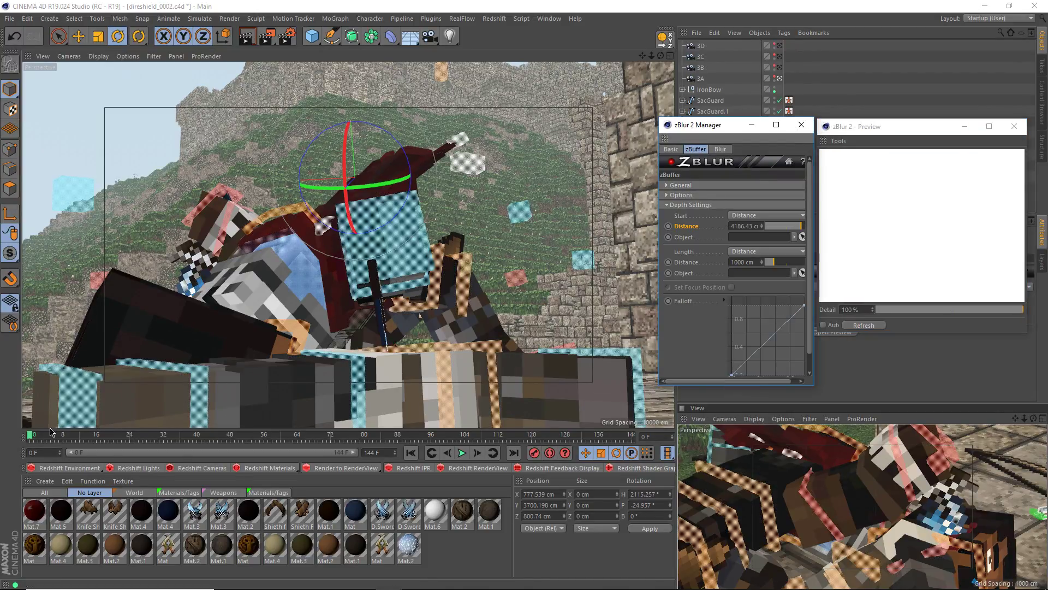
Shorten the timeline's preview range so that it ends at frame 64.
drag(48, 436, 6, 457)
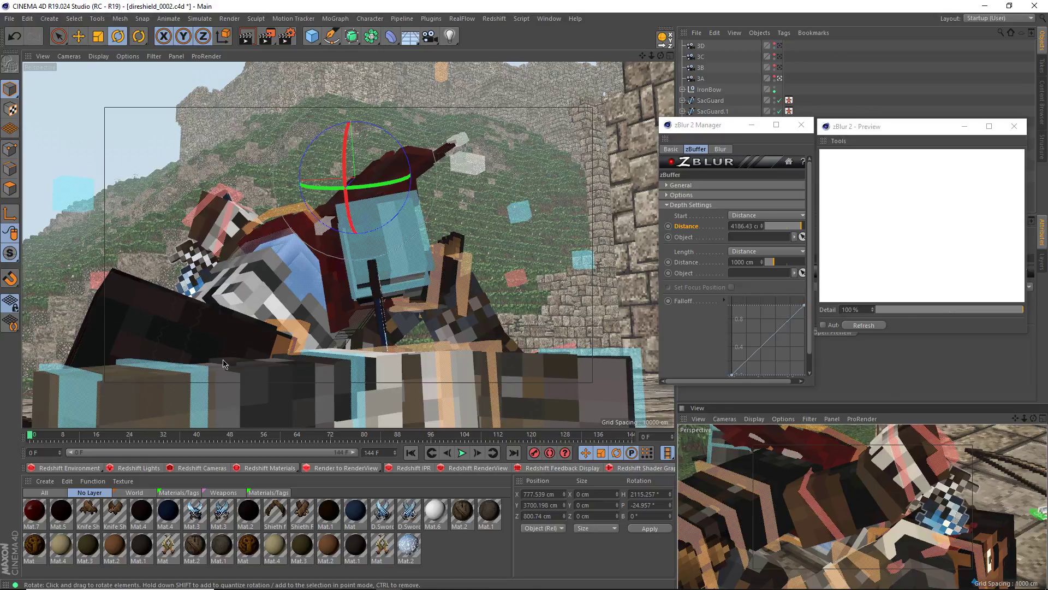
drag(31, 437, 0, 426)
drag(352, 452, 202, 479)
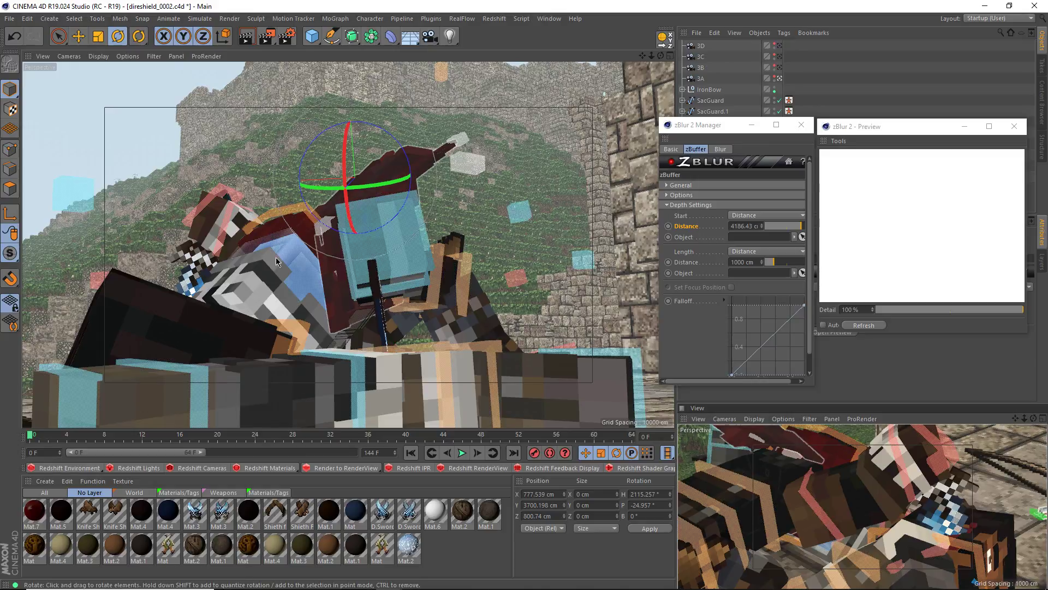
click(99, 56)
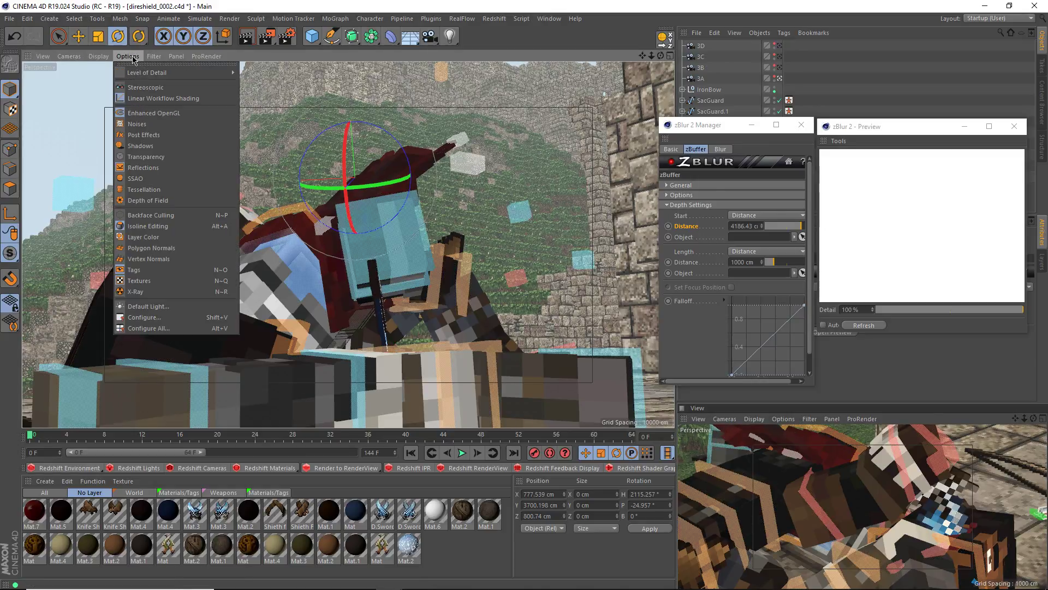
mouse_move(70, 56)
mouse_move(82, 85)
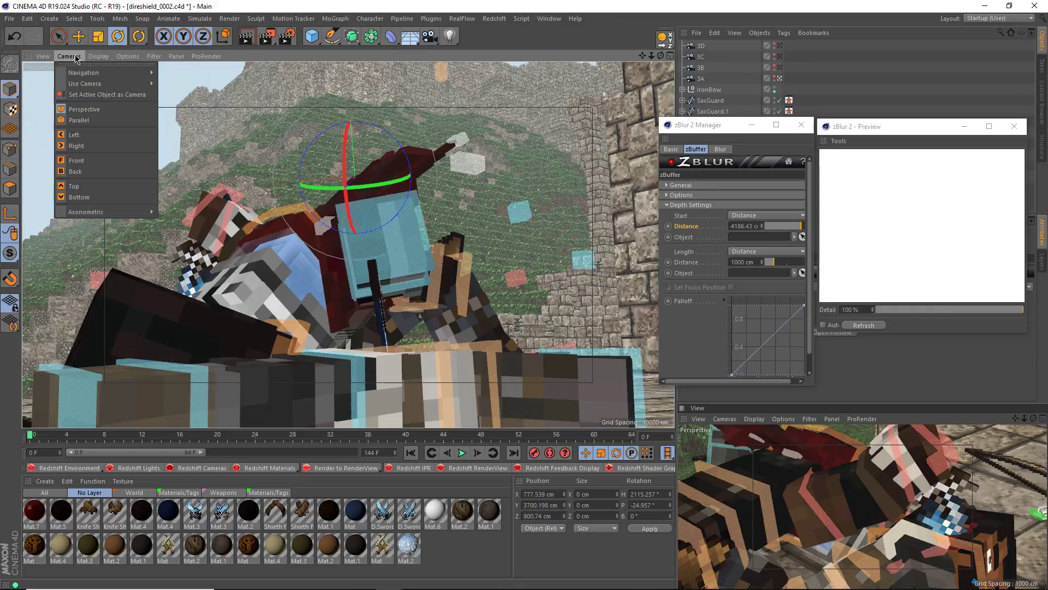
click(74, 57)
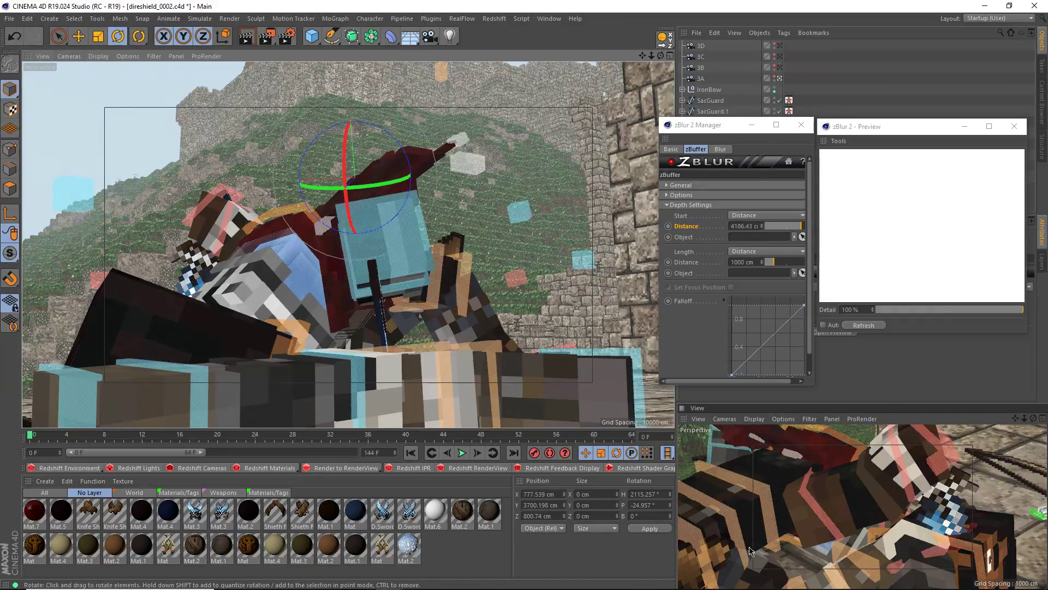
click(893, 487)
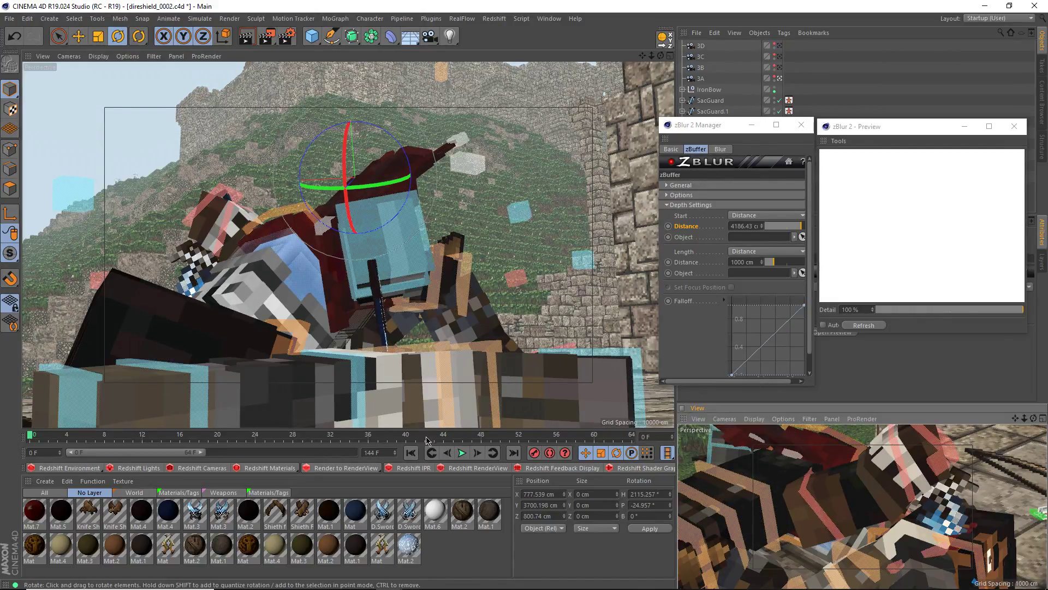
Dismiss the Malwarebytes scan notification, then scrub through the shot and return to the first frame.
mouse_move(350, 587)
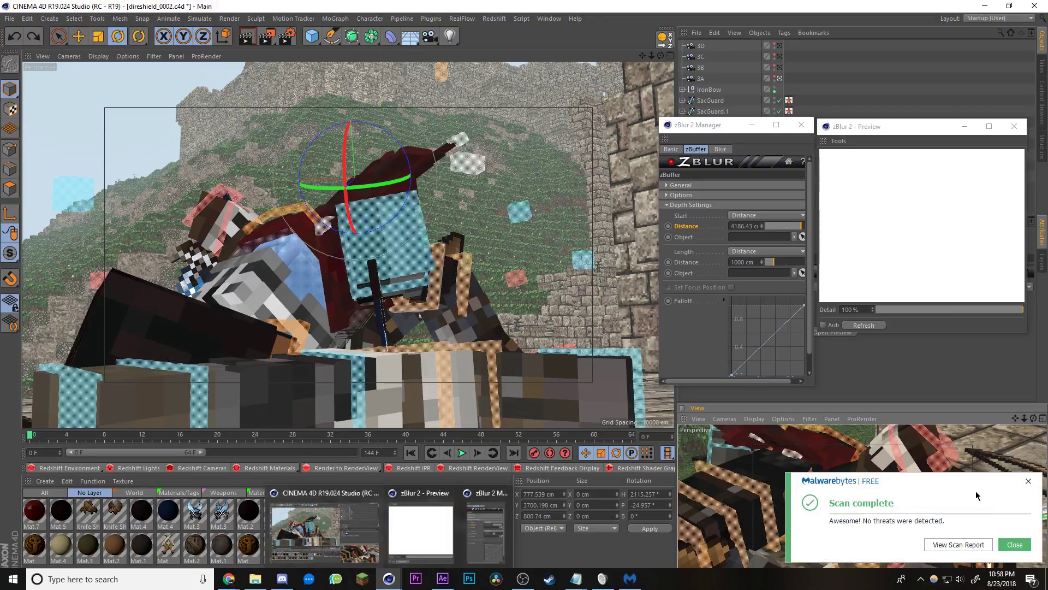
click(1028, 480)
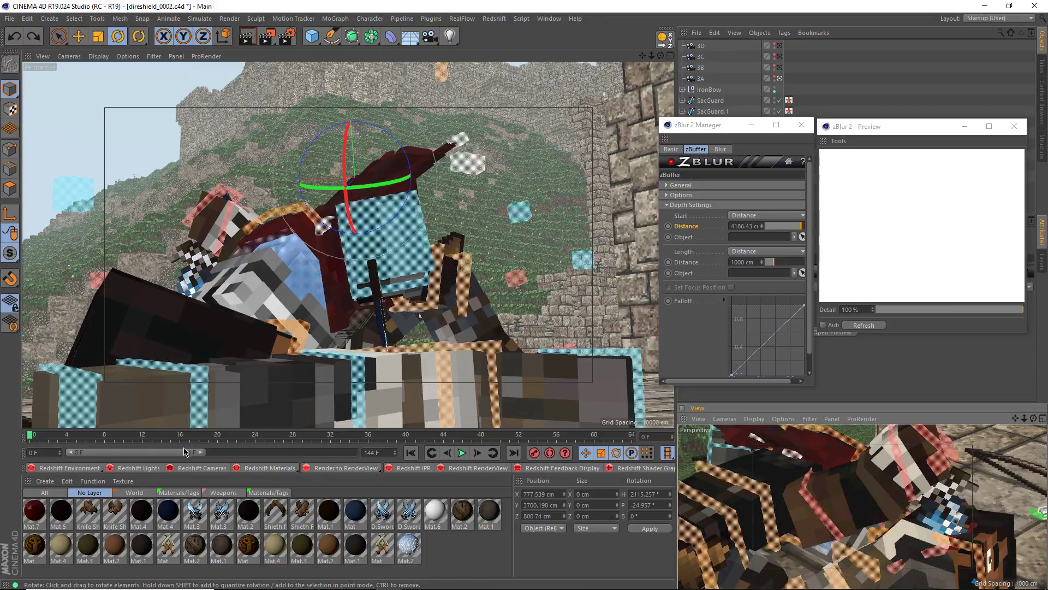
drag(38, 436, 239, 461)
key(shift+f)
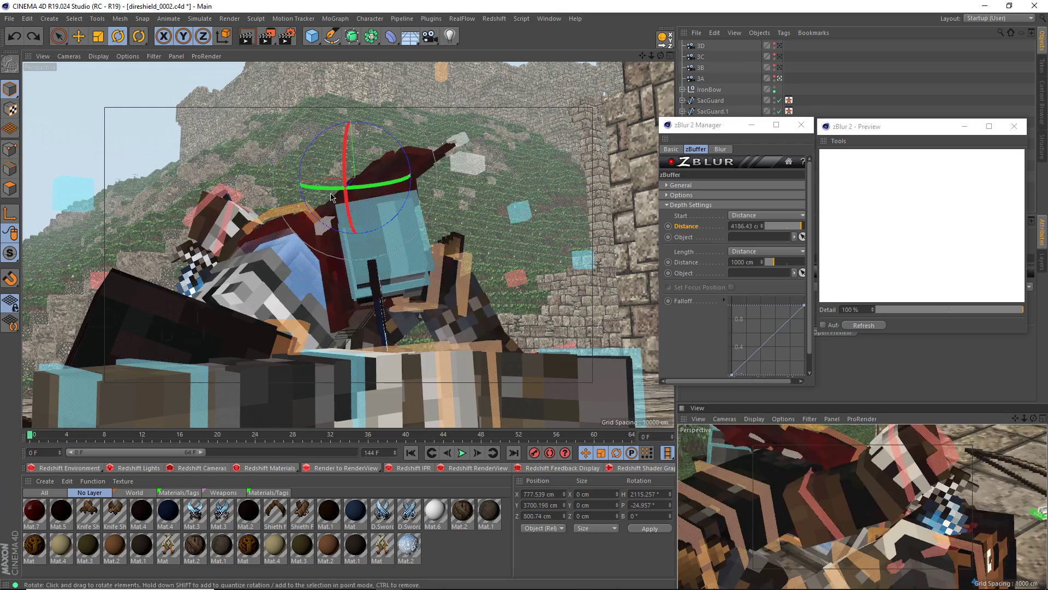
Set both the start distance and the length distance of the zBlur depth settings to 100 cm.
alt+drag(328, 235, 471, 267)
scroll(401, 330, down, 3)
scroll(401, 330, down, 3)
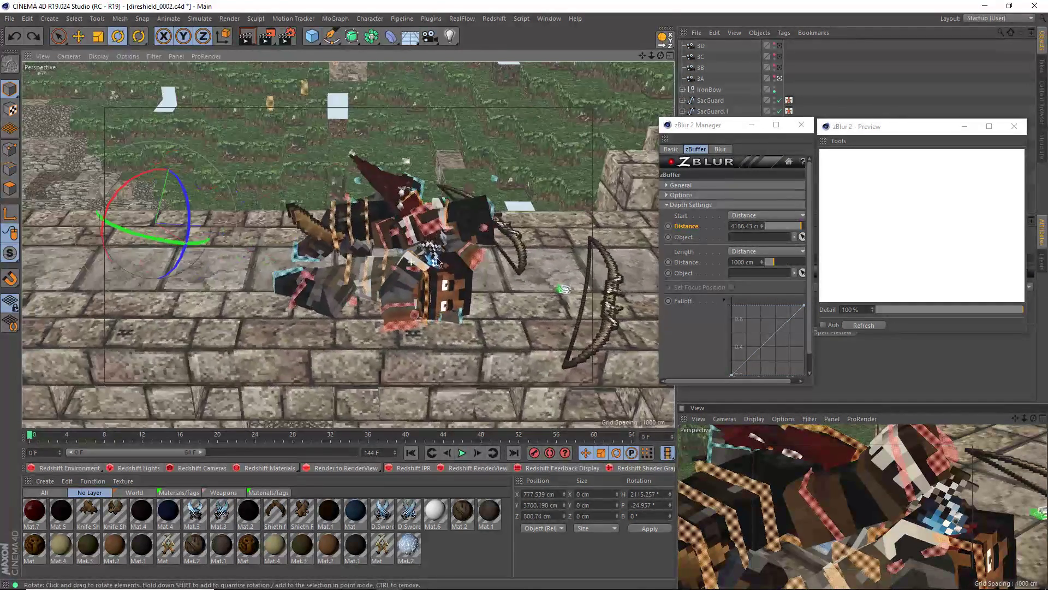
click(741, 226)
double_click(740, 226)
text(100)
key(Return)
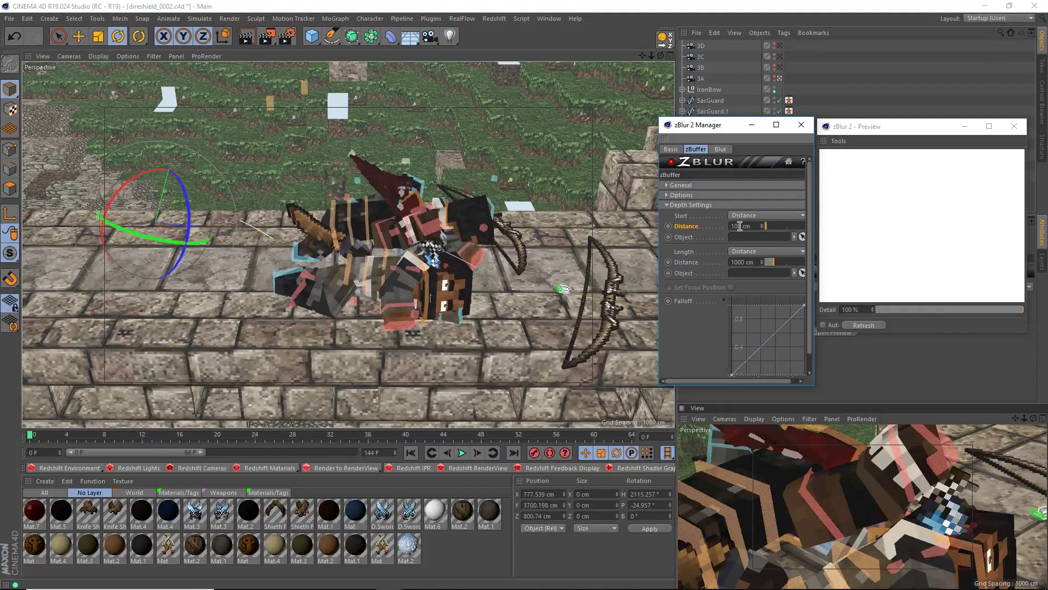
double_click(747, 262)
text(100)
key(Return)
Examine where the zBlur depth range arcs fall relative to the characters on the wall.
scroll(331, 283, up, 4)
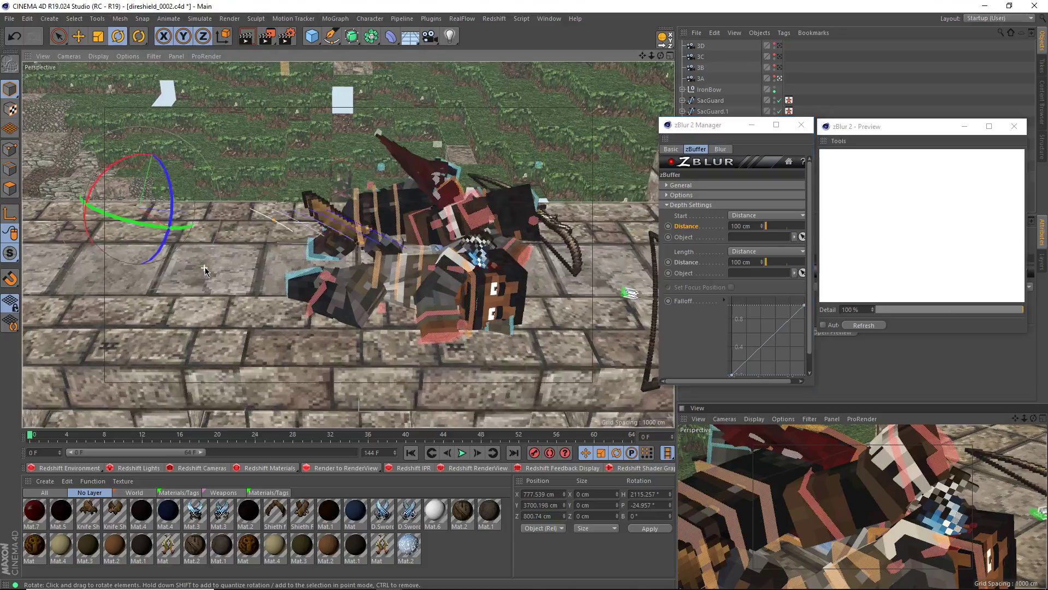
alt+drag(331, 282, 261, 293)
alt+middle_drag(261, 293, 471, 295)
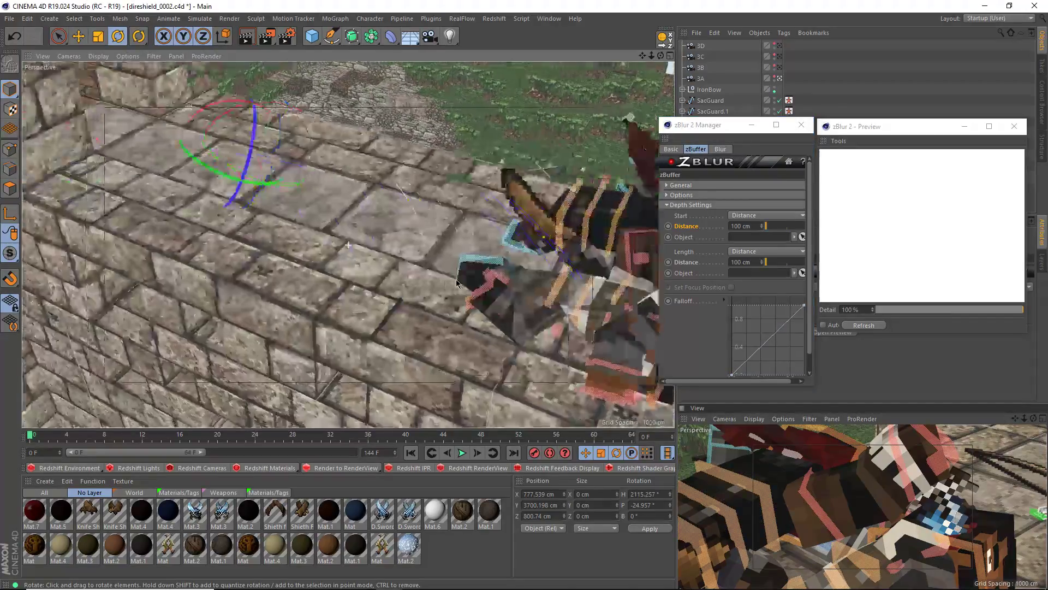
alt+drag(471, 295, 301, 216)
alt+middle_drag(496, 257, 394, 279)
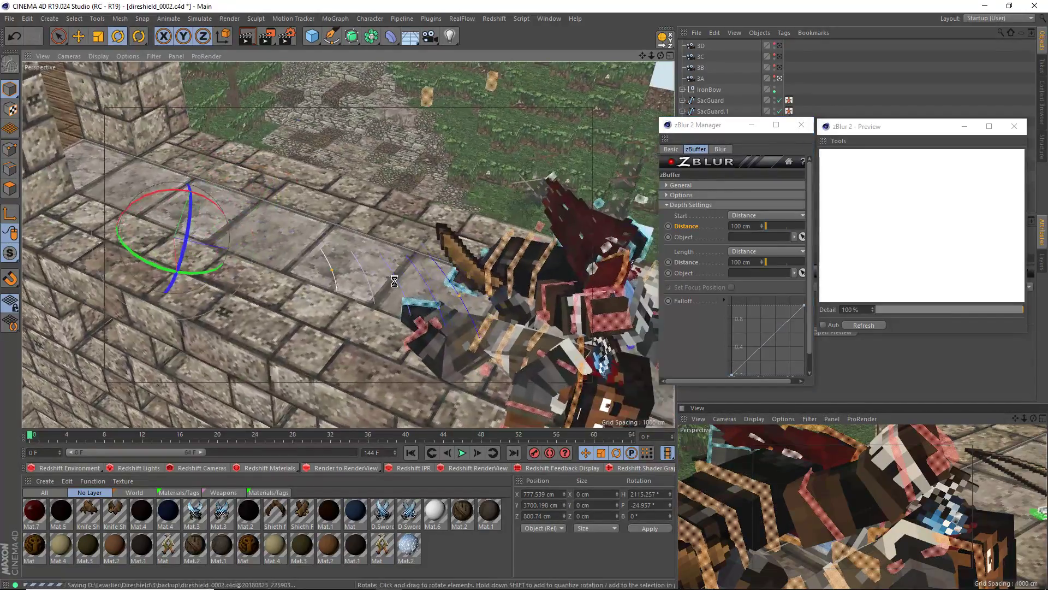
scroll(327, 288, up, 3)
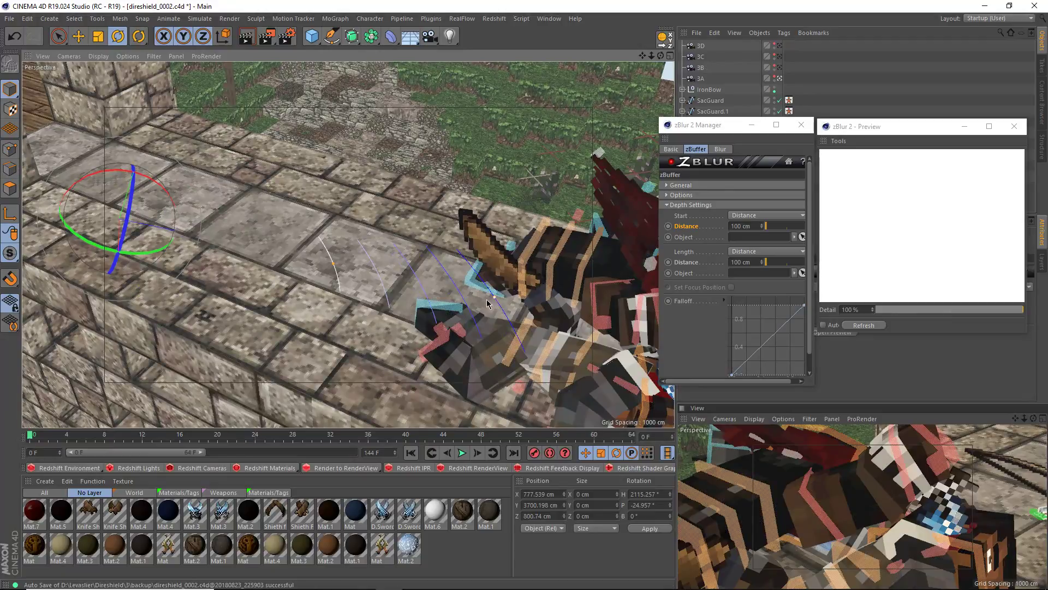
scroll(491, 306, down, 2)
scroll(538, 344, down, 3)
alt+middle_drag(510, 330, 362, 266)
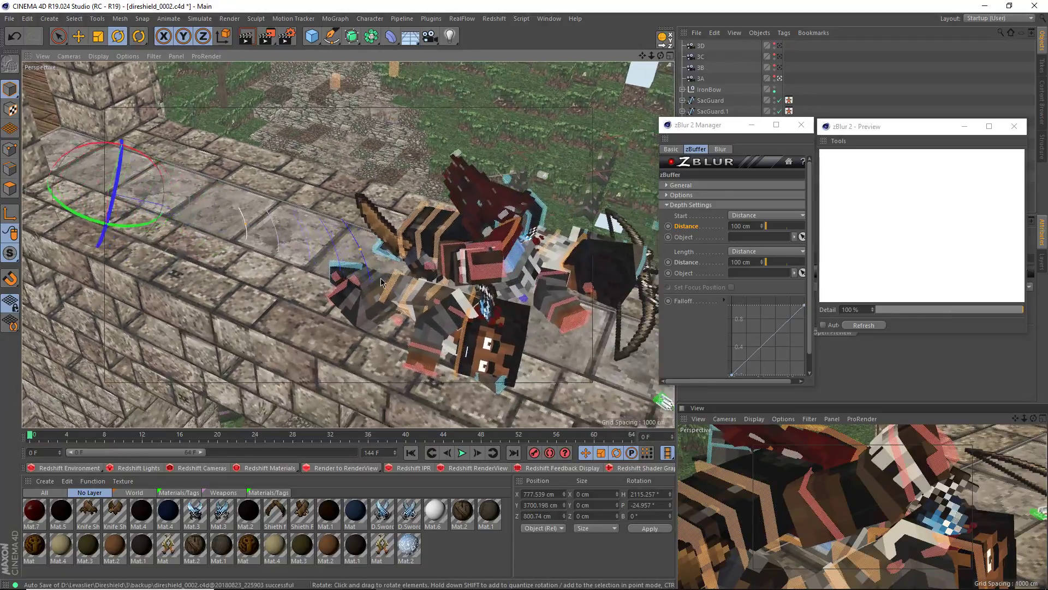
Widen the zBlur 2 Manager, set the depth start distance to 268 cm and refresh the preview.
drag(658, 307, 587, 307)
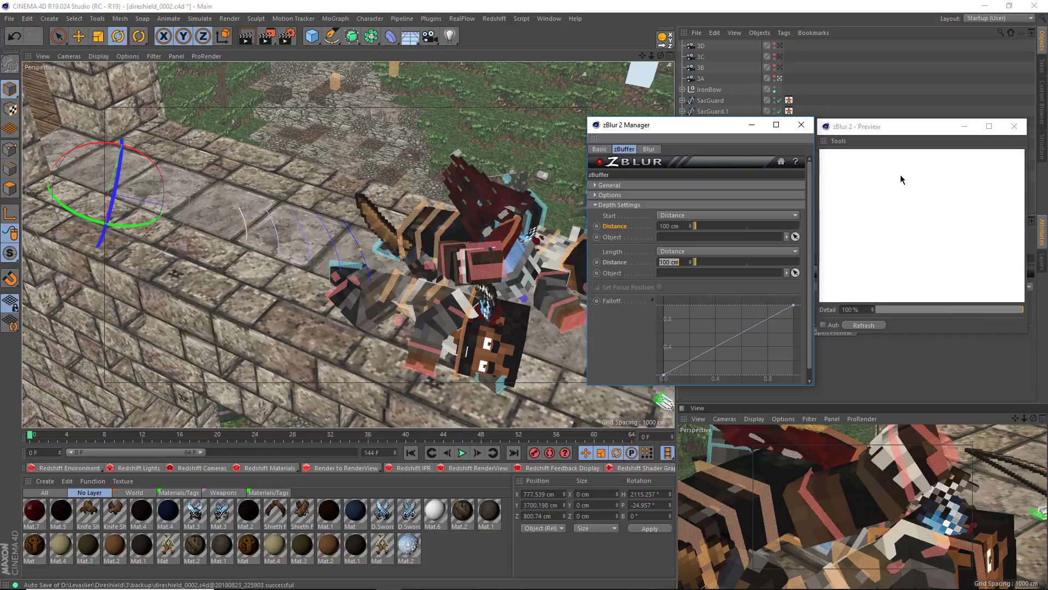
click(876, 183)
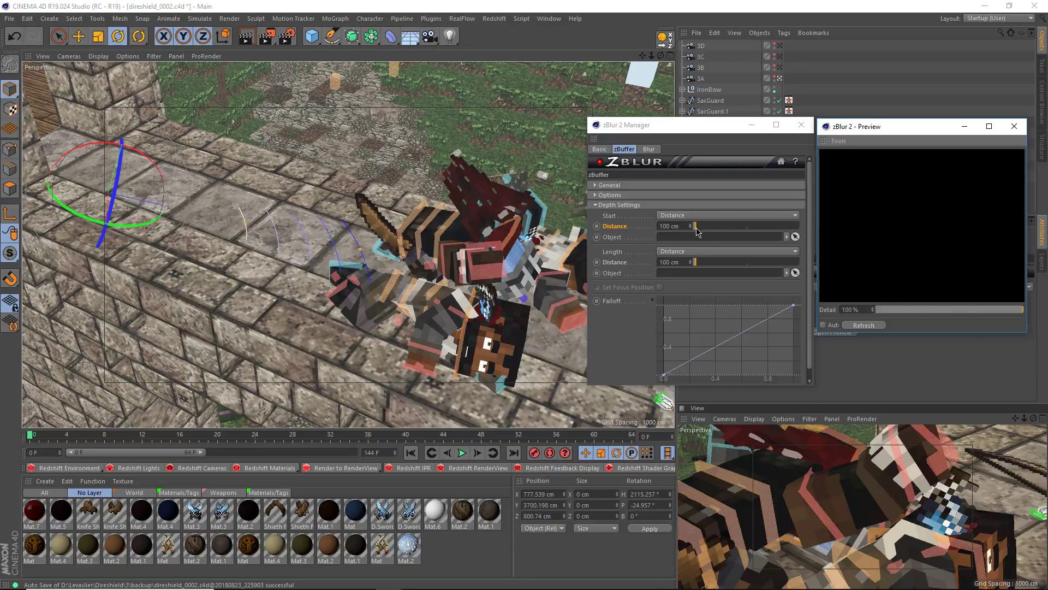
drag(697, 229, 701, 232)
click(828, 236)
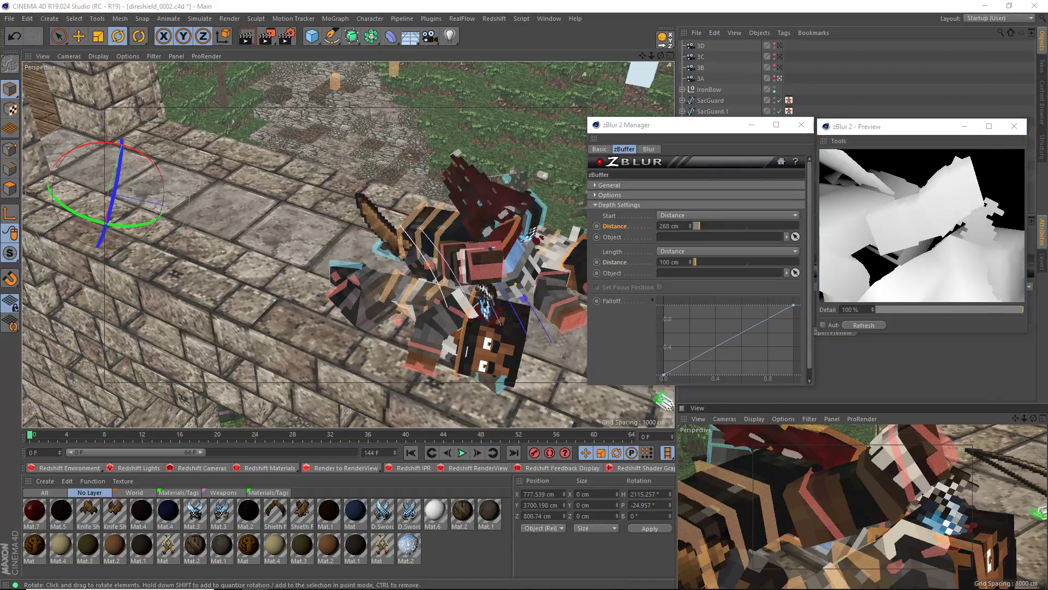
Save the shot's project direshield_0002.c4d.
drag(665, 79, 1047, 156)
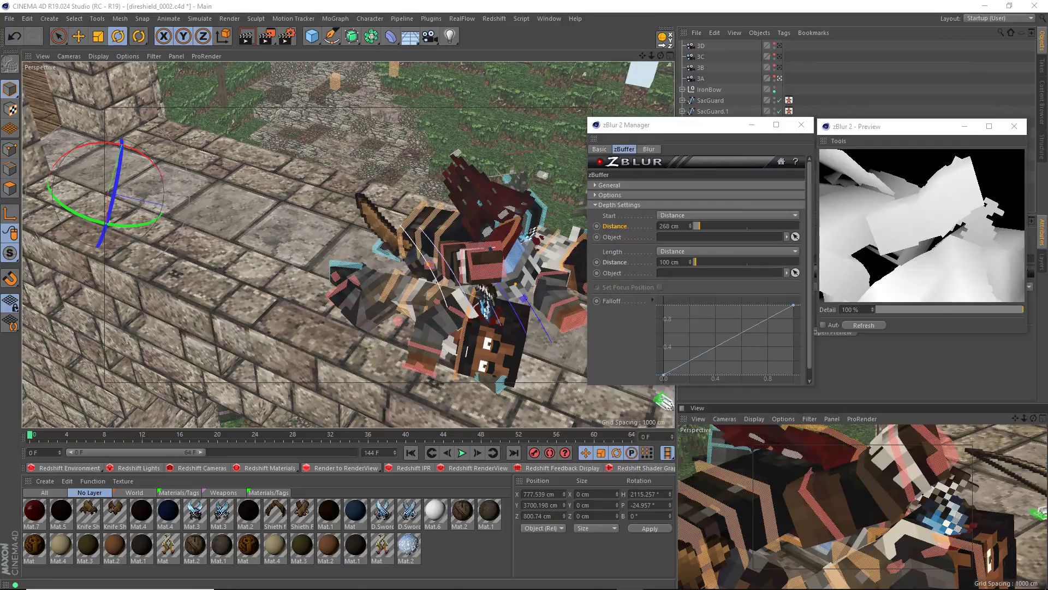
click(496, 52)
key(ctrl+s)
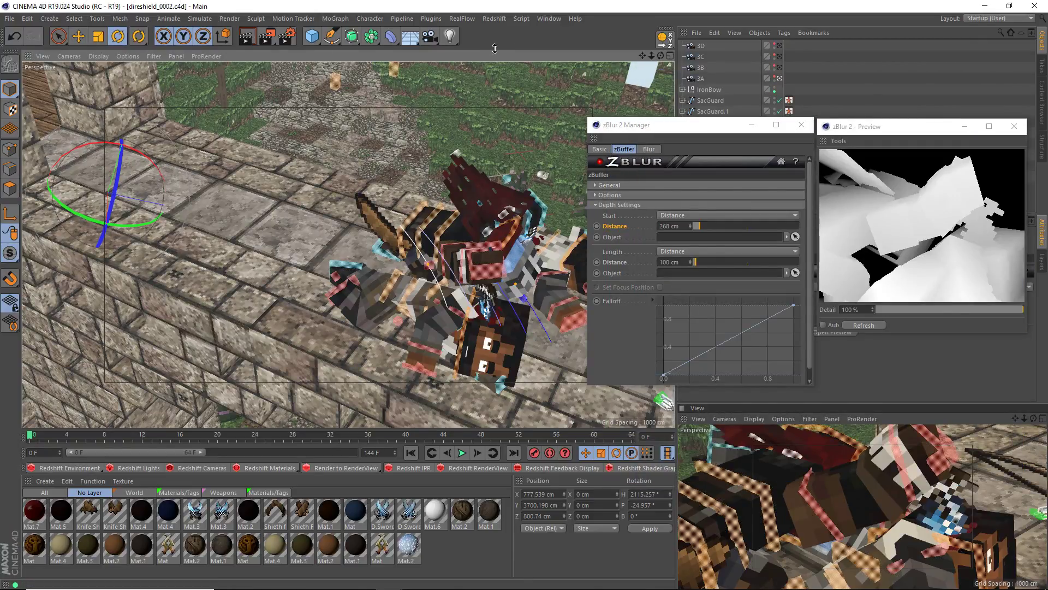
Start a new empty project and close the zBlur 2 Manager and preview windows.
key(ctrl+n)
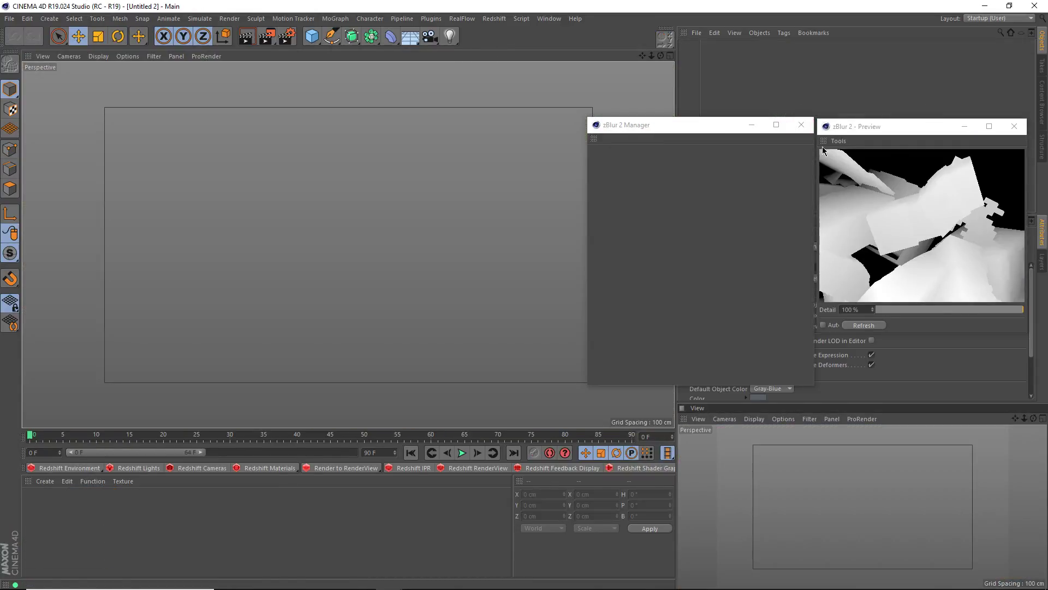
click(802, 126)
click(1015, 131)
Show the contents of the Anjello_Advanced_Rig_v3.zip archive, then load the Anjello Rig v3 preset into the new scene.
drag(1047, 82, 917, 76)
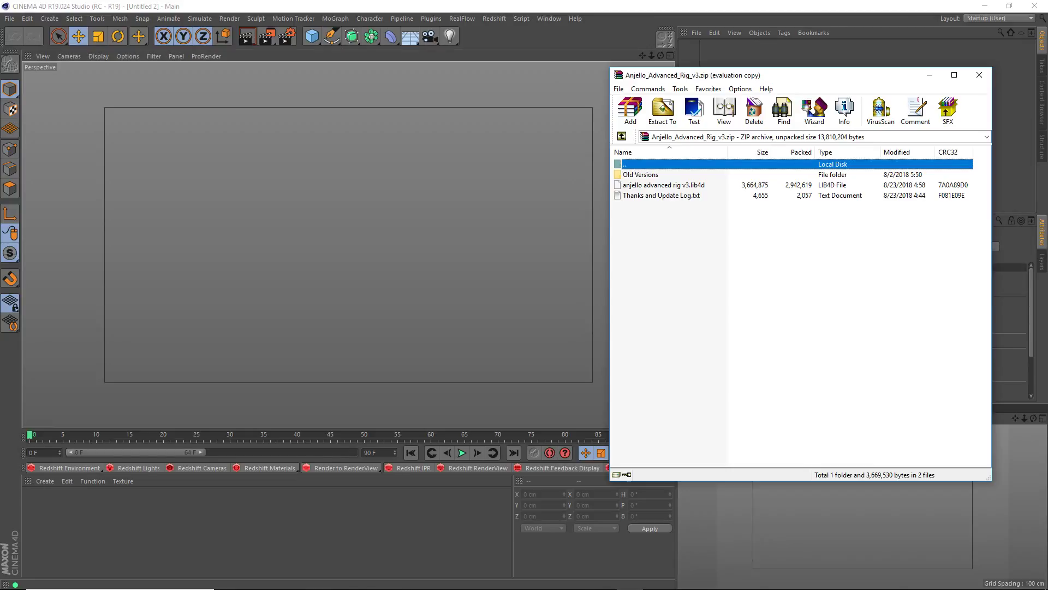
drag(700, 74, 1047, 76)
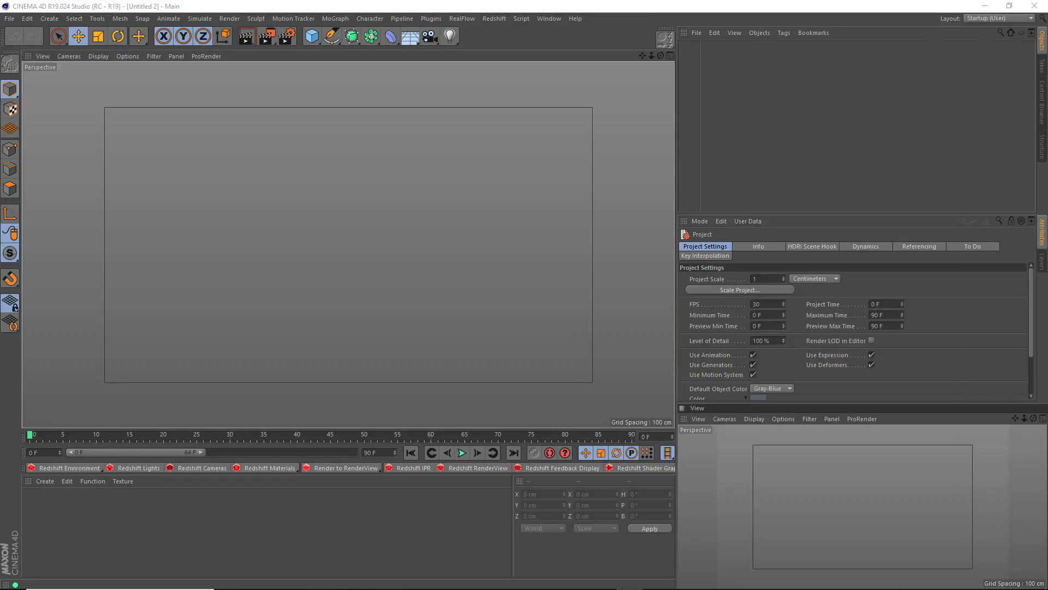
key(shift+F8)
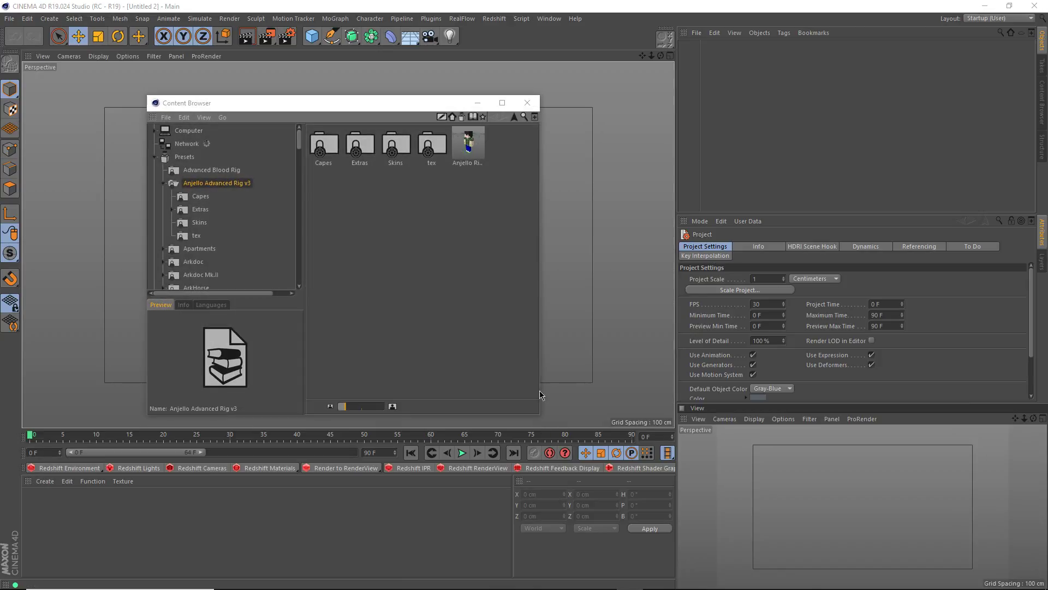
double_click(470, 146)
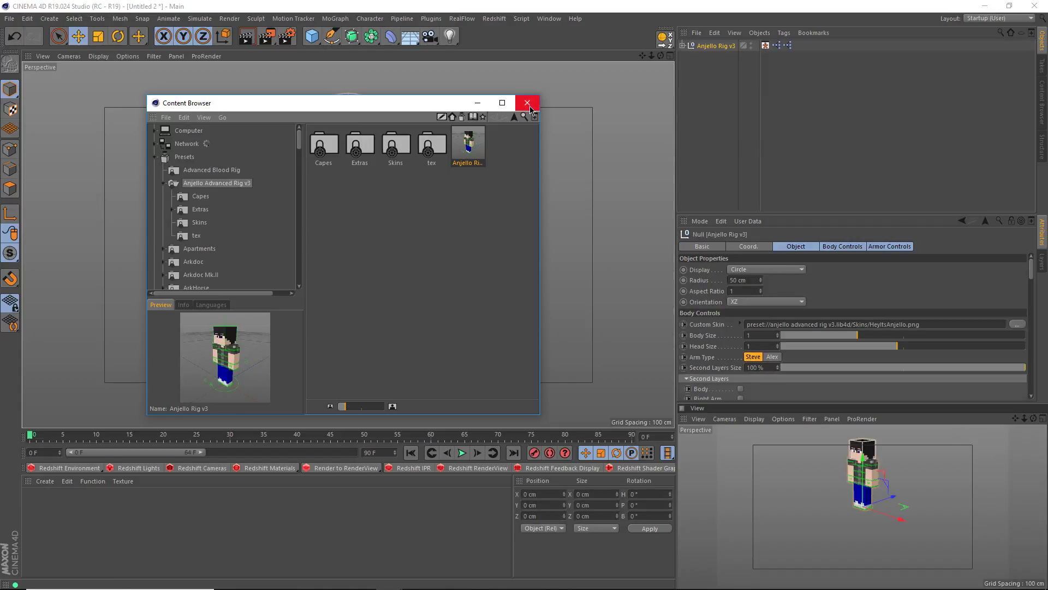
click(528, 103)
scroll(320, 120, up, 8)
alt+middle_drag(357, 212, 349, 243)
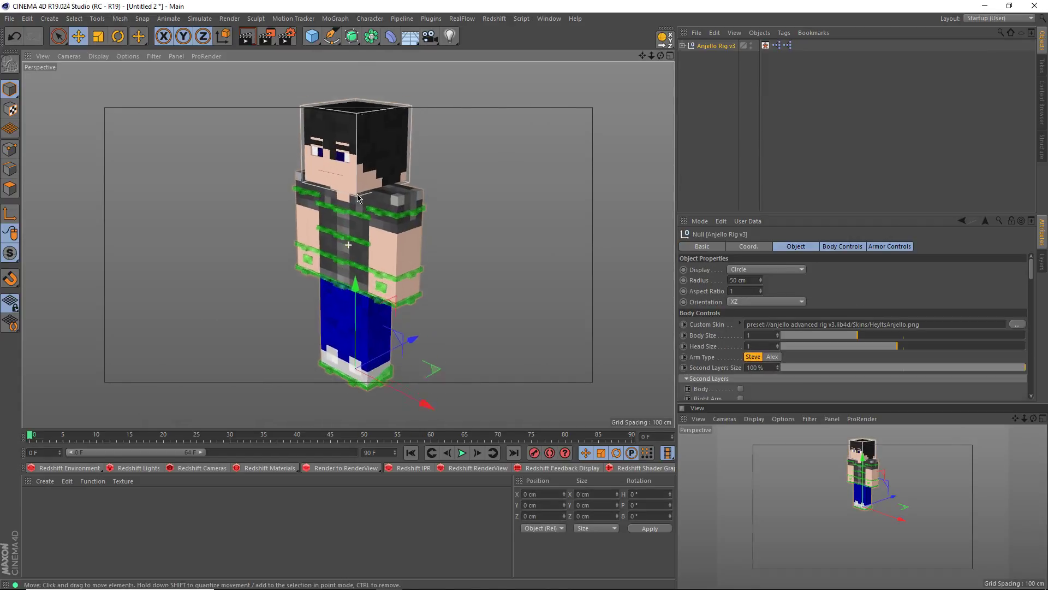
scroll(320, 273, down, 2)
alt+drag(334, 301, 300, 292)
scroll(326, 312, up, 3)
alt+drag(356, 361, 319, 334)
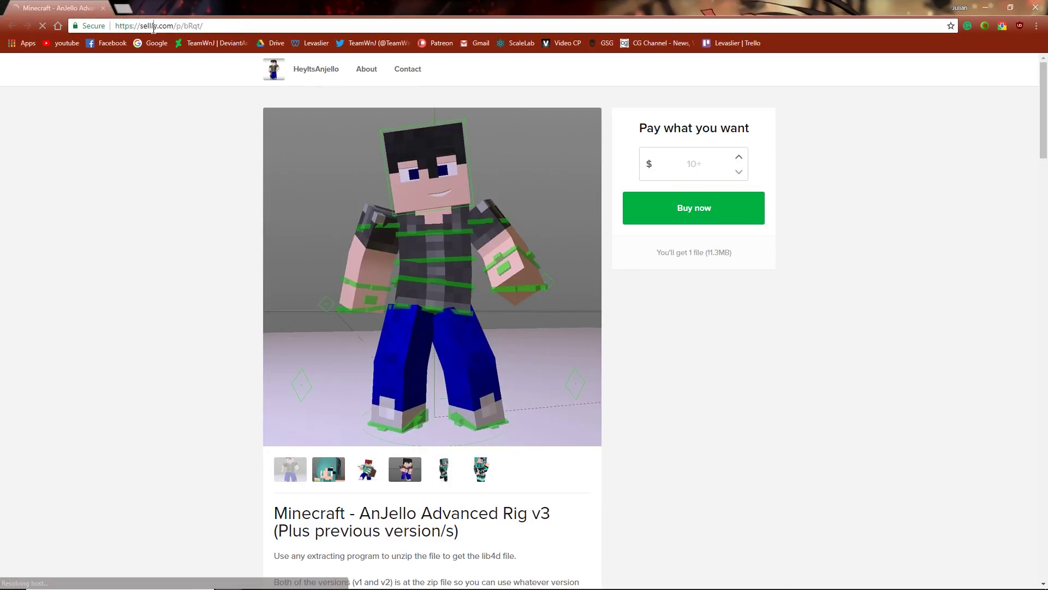
Switch to Chrome and show the Sellfy page of the AnJello Advanced Rig v3, highlighting the Auto Walk and CMotion Walk features.
click(155, 26)
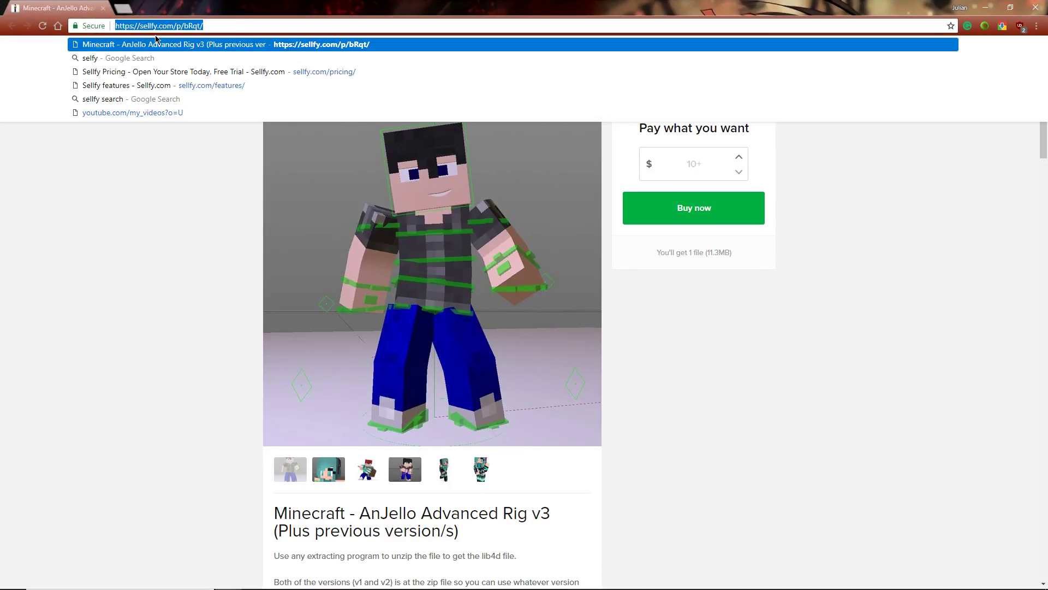
click(181, 375)
scroll(180, 376, down, 4)
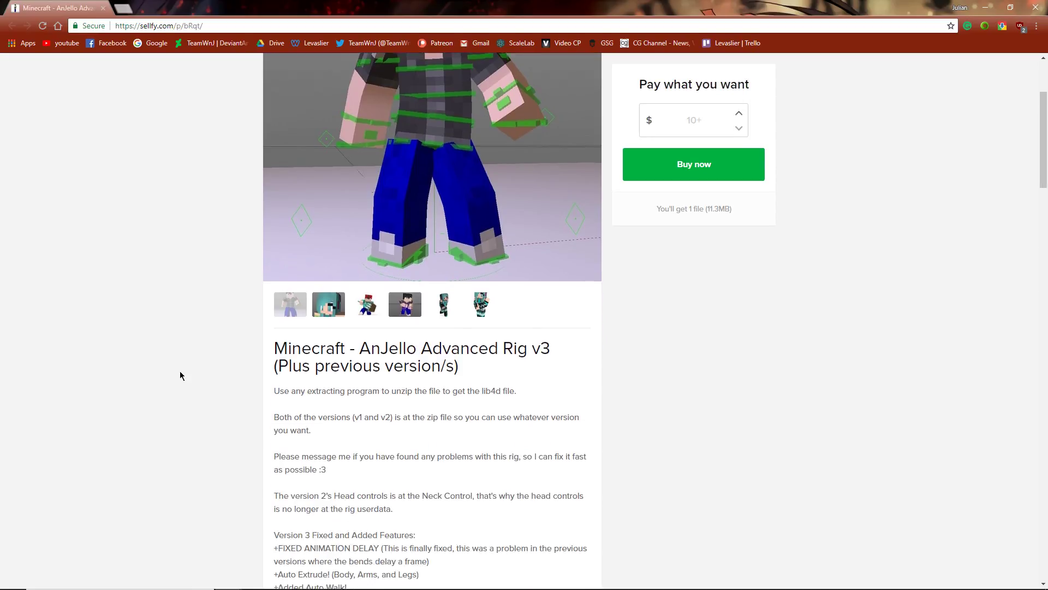
scroll(181, 375, down, 6)
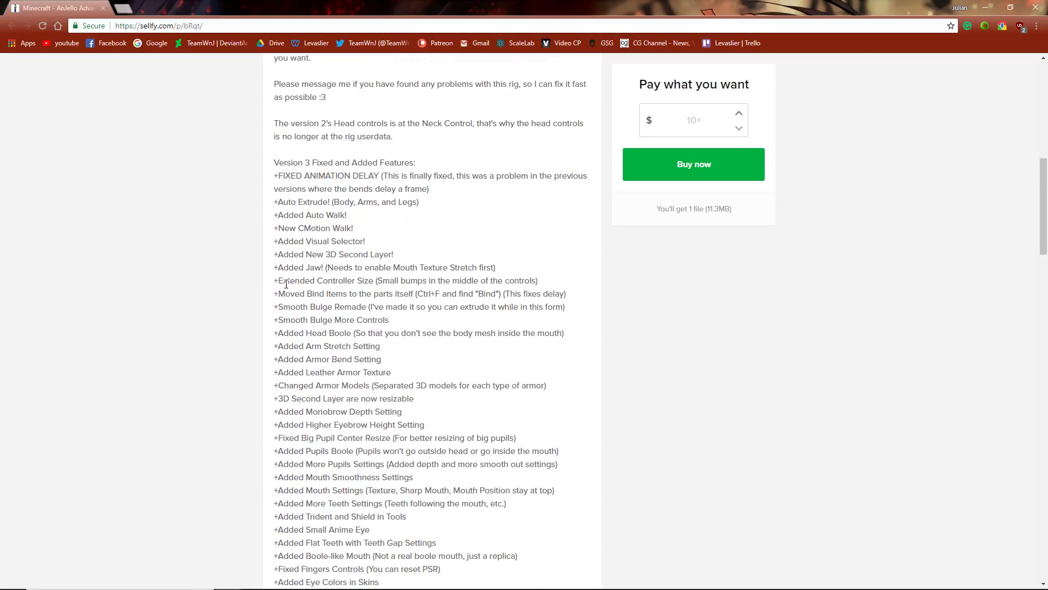
scroll(441, 344, up, 2)
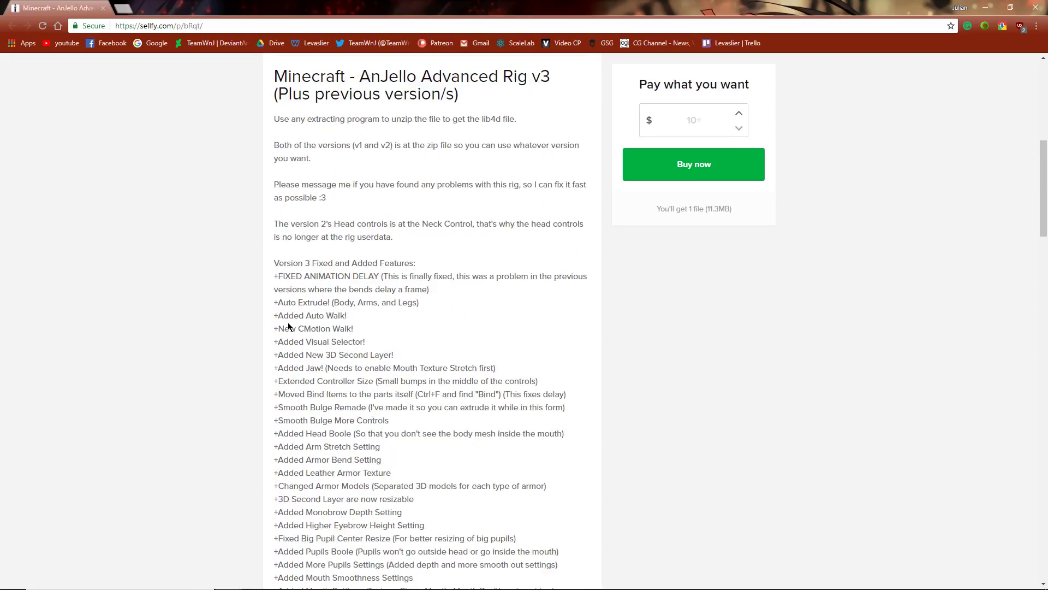
drag(270, 321, 365, 335)
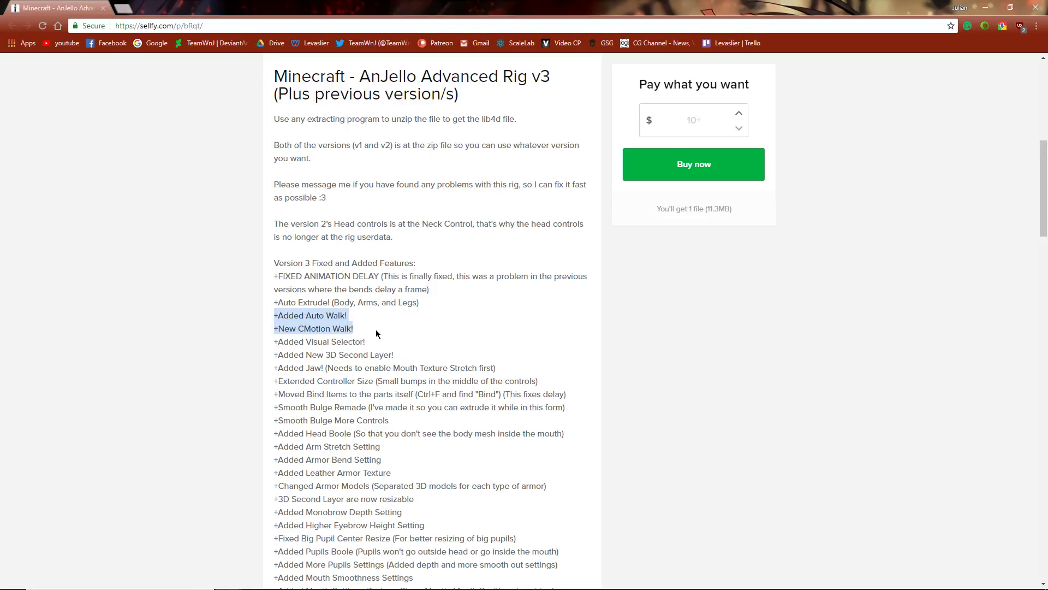
click(377, 335)
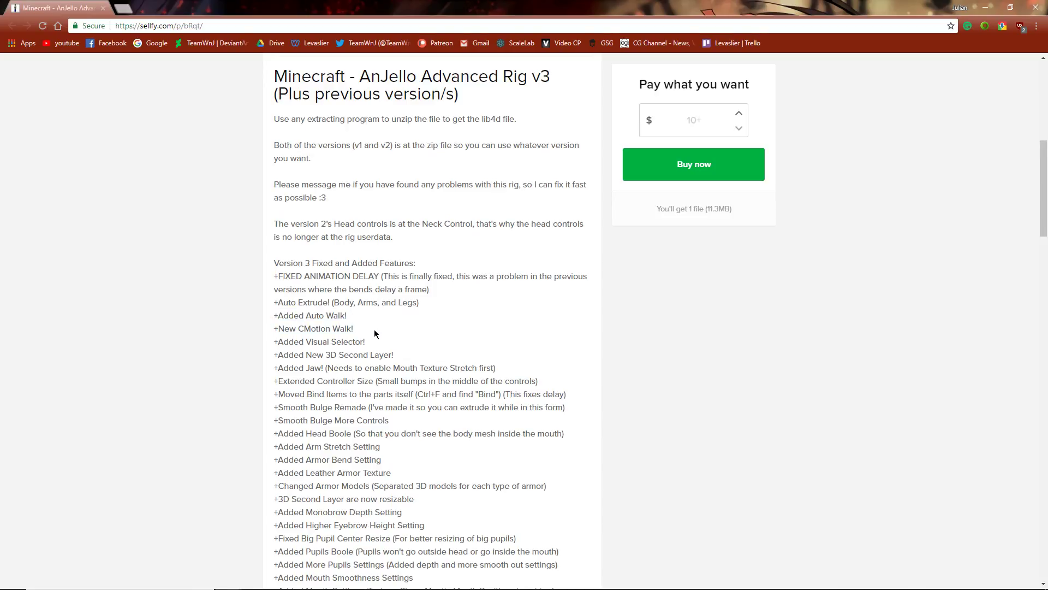
Read through the rest of the rig's version 3 feature list, then return to Cinema 4D.
scroll(375, 334, down, 2)
scroll(358, 384, down, 1)
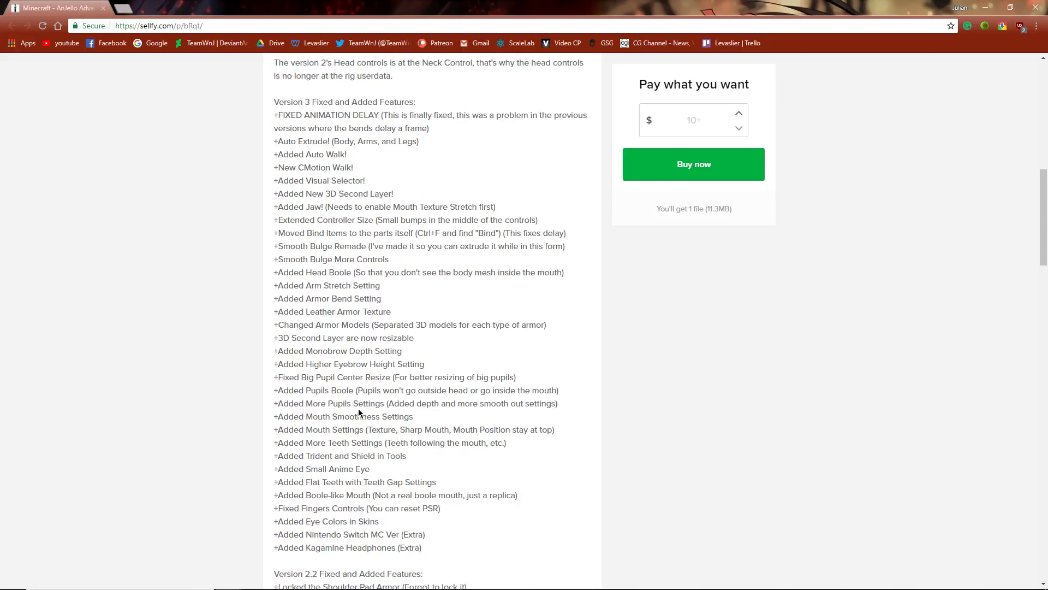
scroll(349, 439, down, 1)
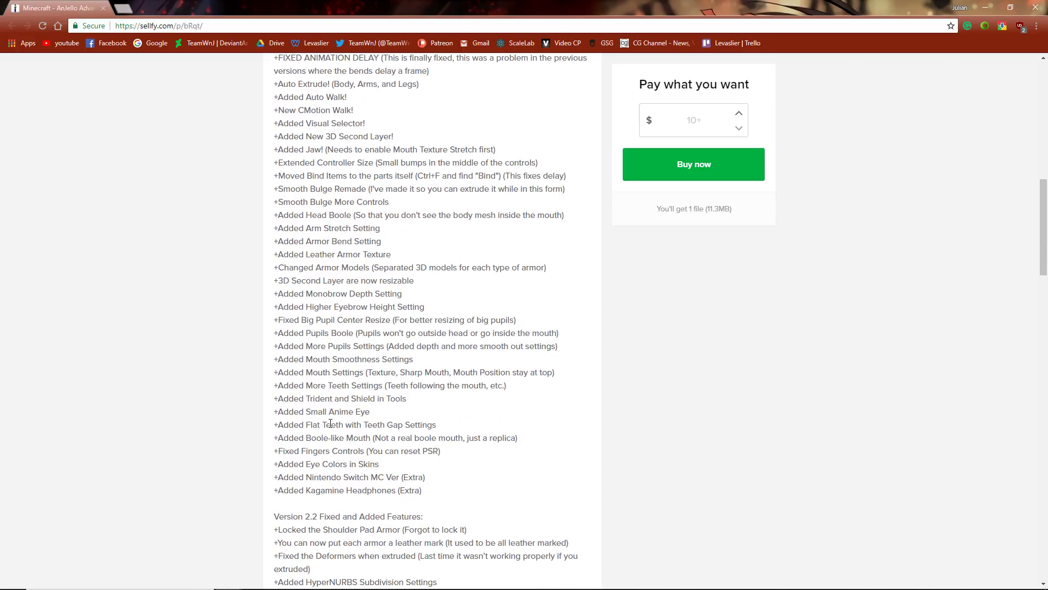
scroll(343, 499, down, 1)
scroll(561, 506, down, 1)
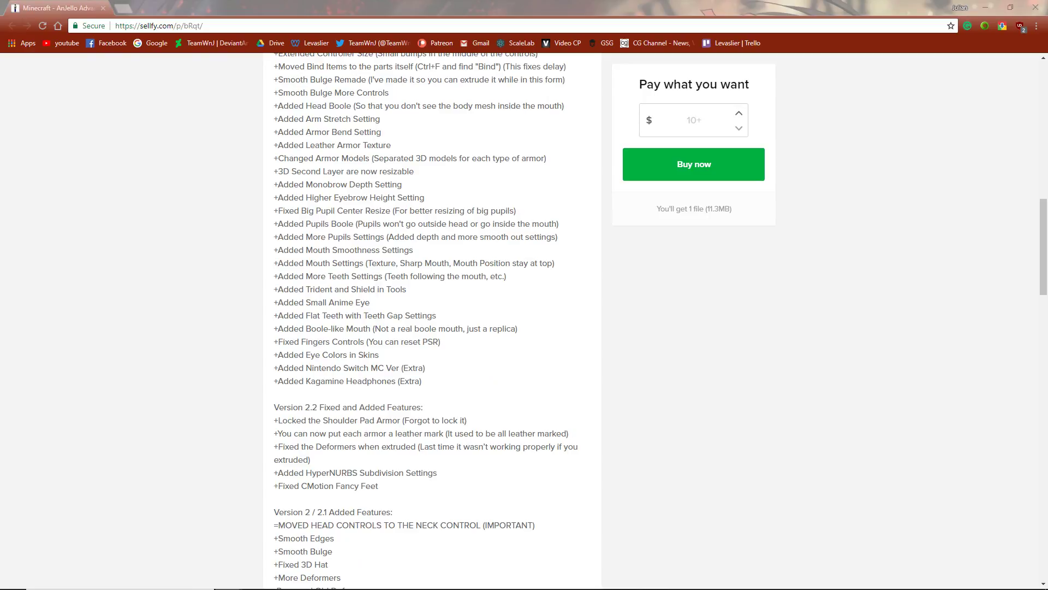
scroll(386, 315, down, 3)
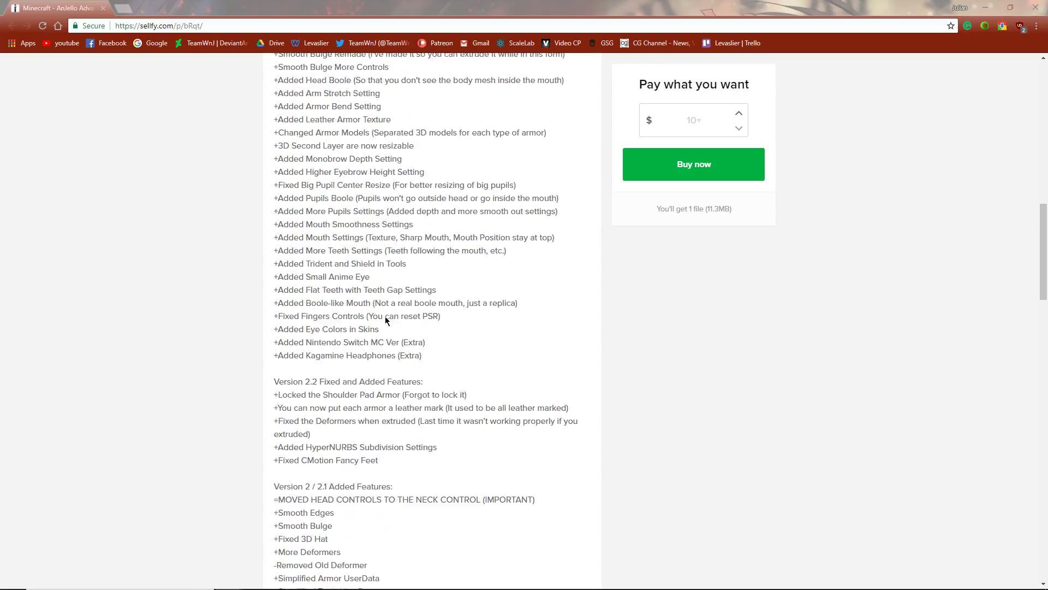
scroll(464, 322, up, 15)
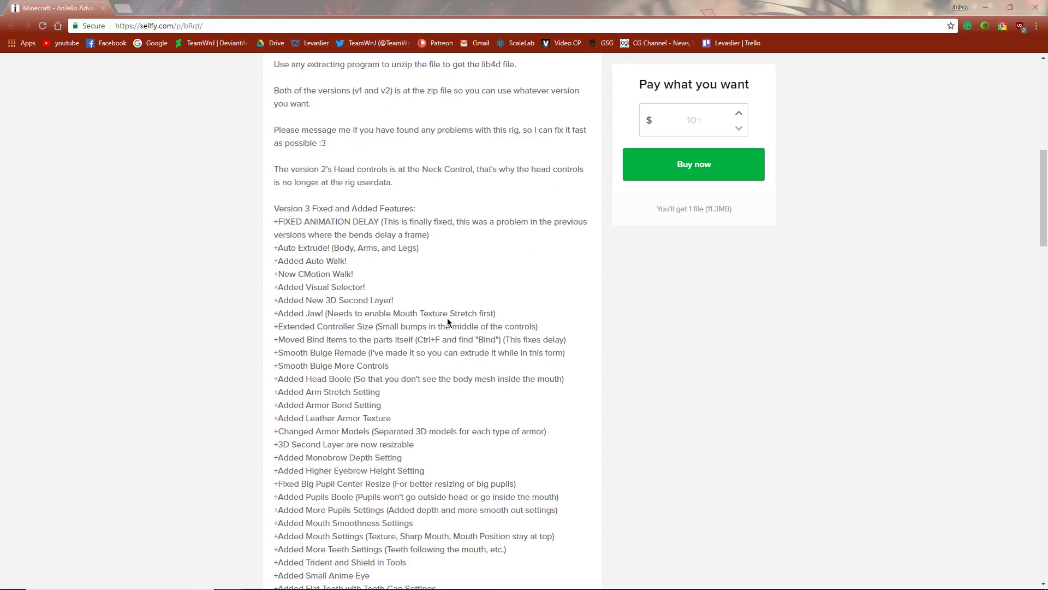
click(1047, 5)
Try the Alex arm type on the Anjello rig, then set it back to Steve.
scroll(339, 121, up, 3)
alt+middle_drag(335, 208, 406, 283)
scroll(399, 389, up, 1)
alt+middle_drag(413, 379, 355, 186)
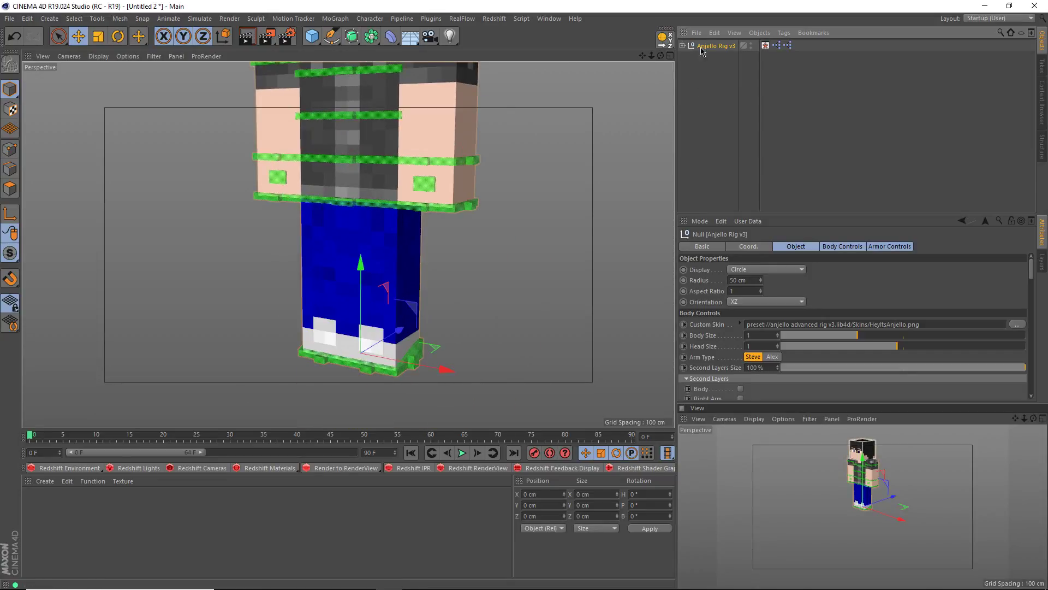
scroll(703, 277, down, 3)
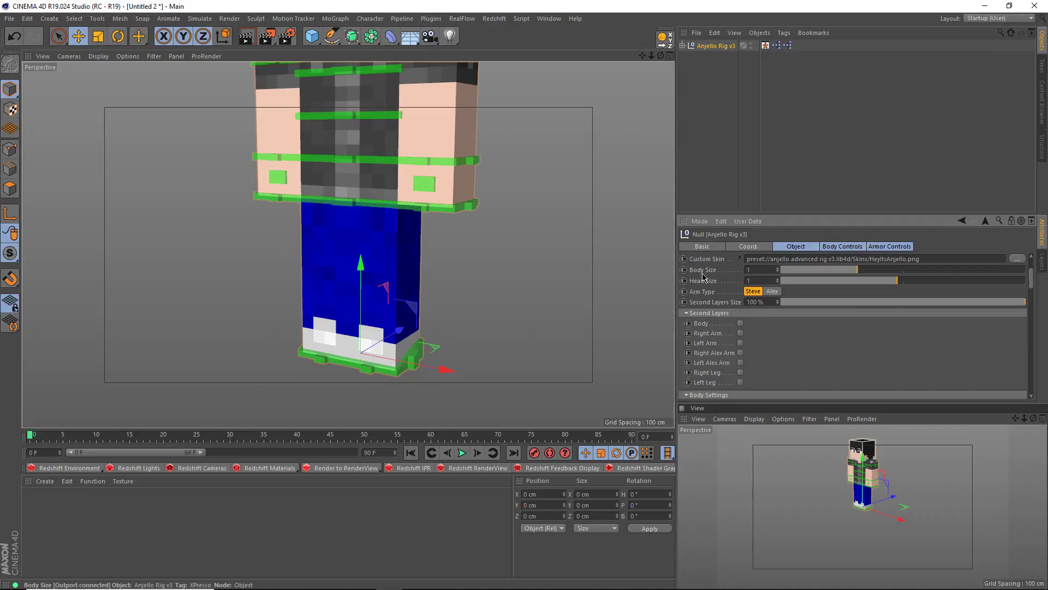
click(770, 292)
click(754, 291)
scroll(486, 227, down, 2)
alt+middle_drag(361, 164, 332, 248)
scroll(398, 268, down, 2)
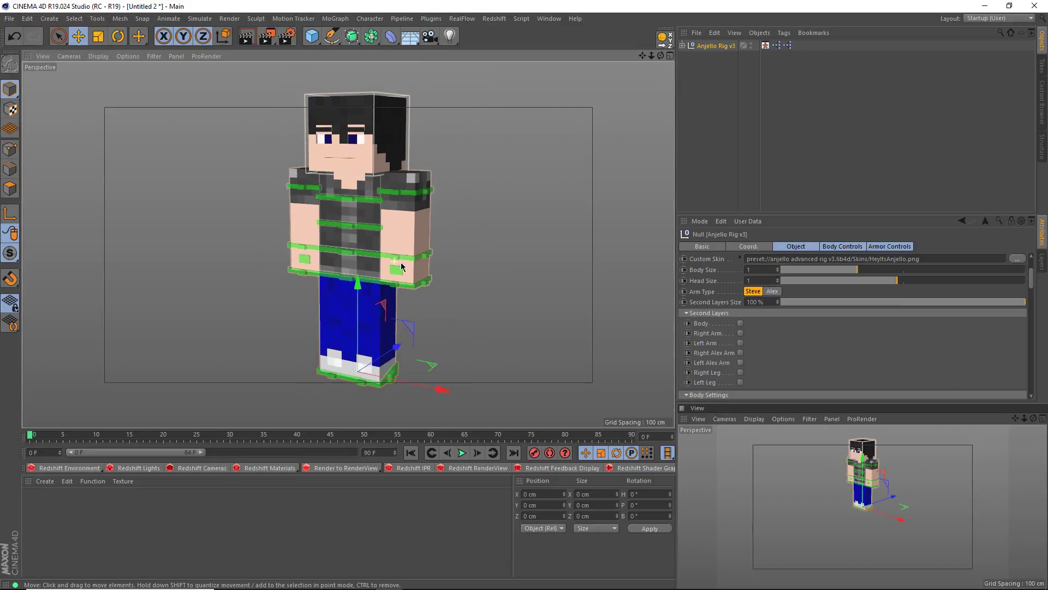
Try different head and second layers sizes on the rig, then restore them to 1 and 100 %.
mouse_move(907, 281)
mouse_down()
mouse_move(928, 281)
mouse_move(882, 280)
mouse_move(939, 269)
mouse_move(797, 270)
mouse_move(939, 269)
mouse_move(863, 270)
mouse_move(896, 295)
mouse_move(808, 292)
mouse_move(917, 287)
mouse_up()
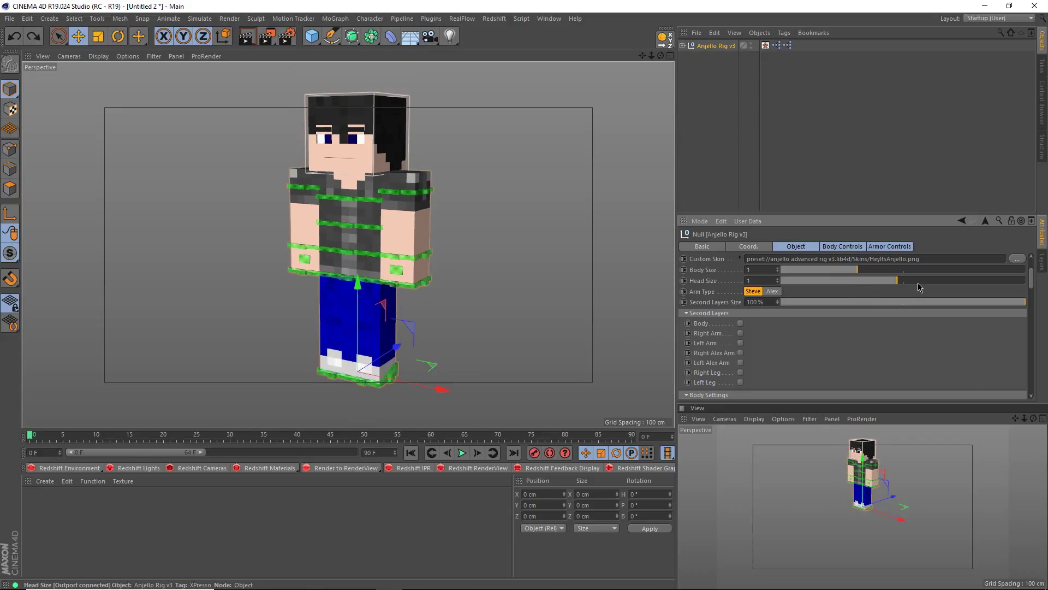
drag(841, 299, 1032, 307)
scroll(786, 338, down, 2)
scroll(733, 322, up, 2)
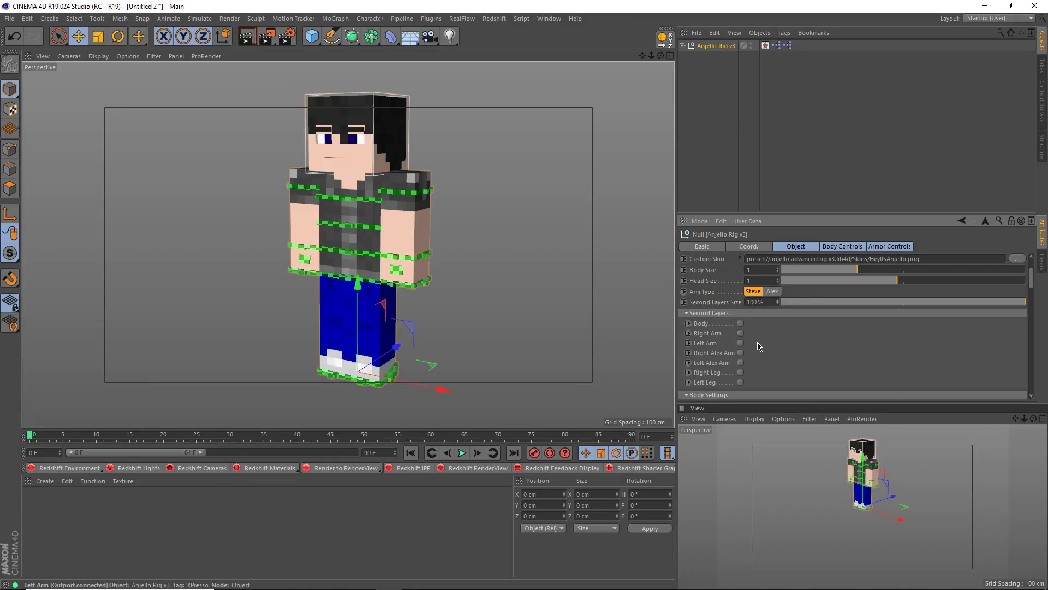
Turn on Smooth Edges in the rig's body settings, toggling it off and on to compare the arm's edges.
scroll(754, 339, down, 2)
scroll(420, 238, up, 8)
alt+drag(450, 368, 445, 245)
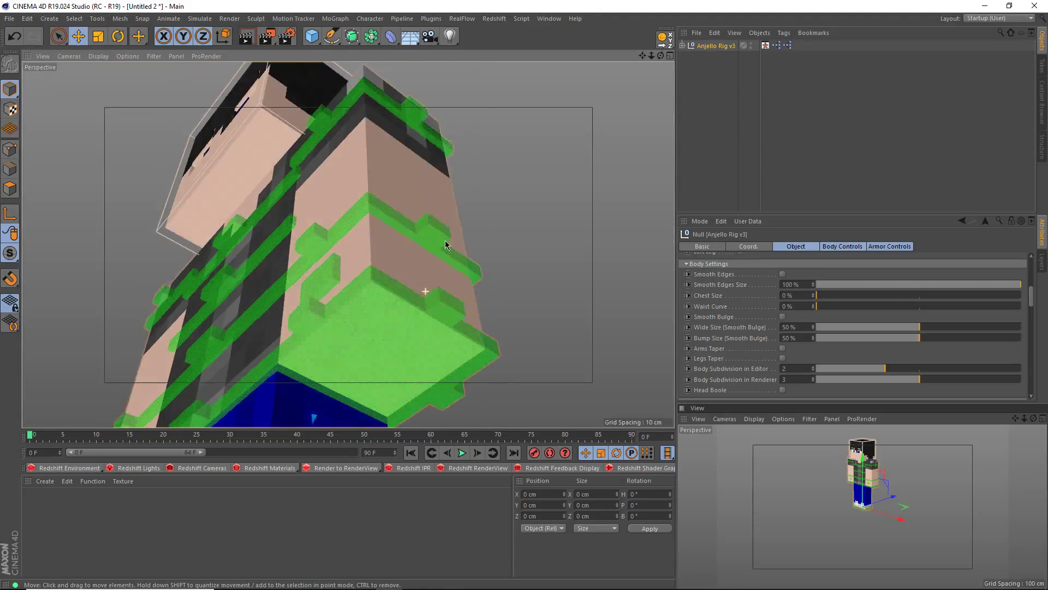
scroll(445, 245, up, 3)
click(783, 274)
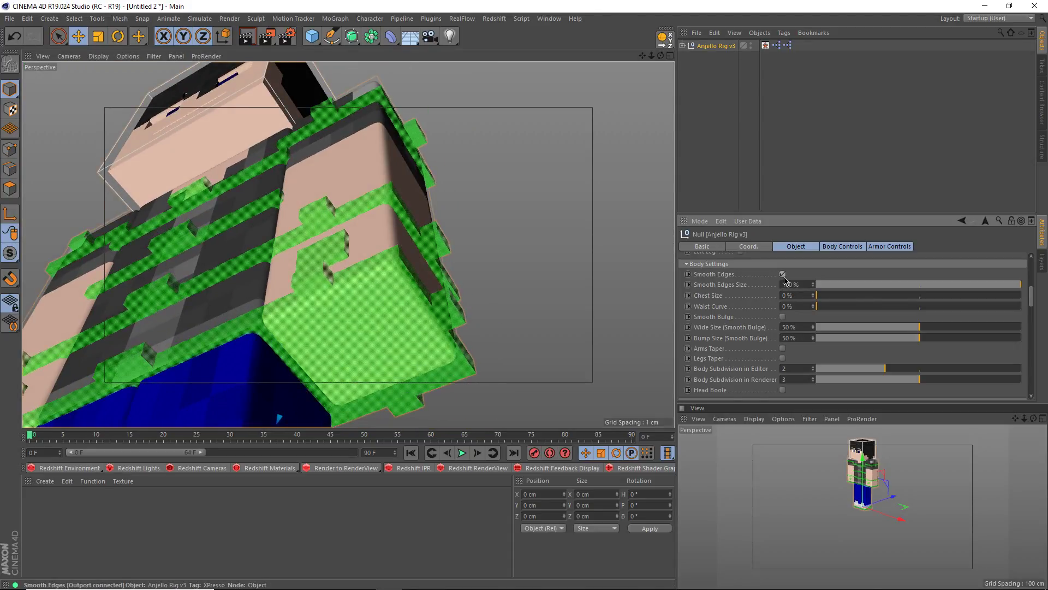
scroll(277, 376, up, 3)
alt+drag(419, 180, 379, 317)
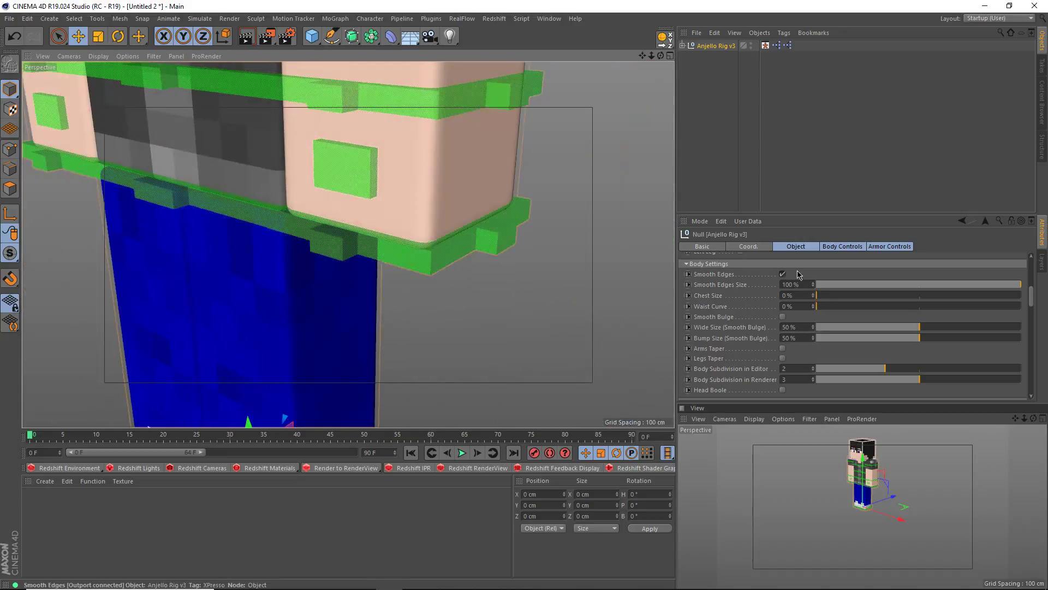
click(783, 274)
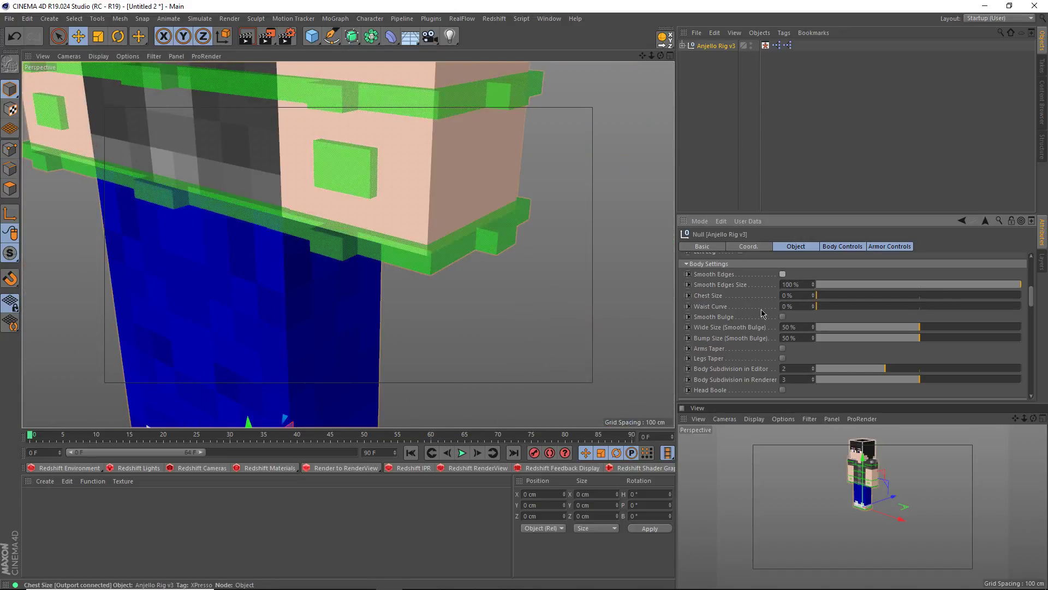
click(783, 275)
Lower the Smooth Edges Size to 18 % and turn Smooth Edges off.
drag(847, 285, 875, 284)
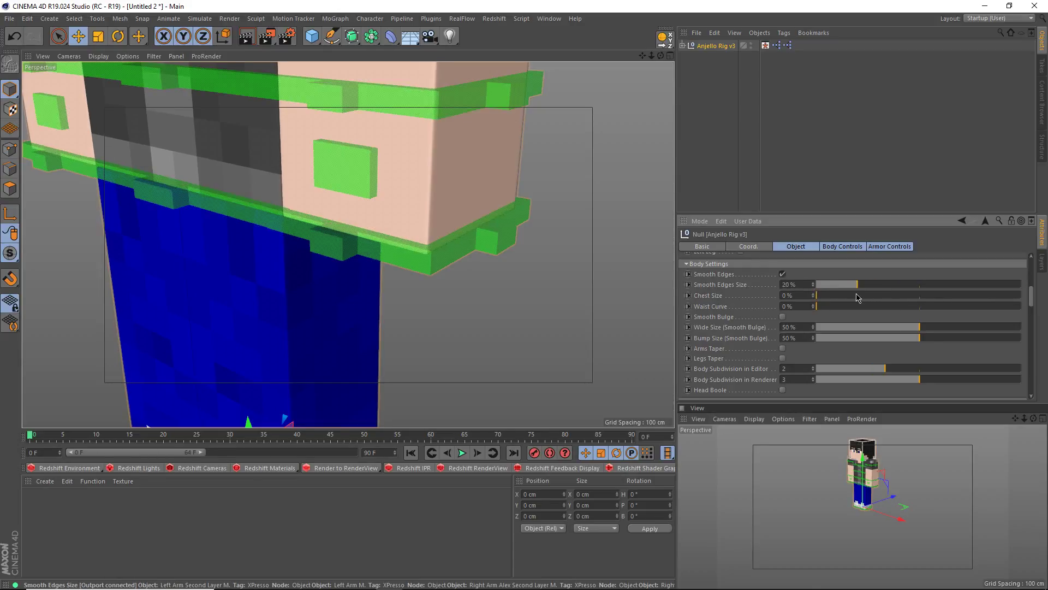
alt+drag(494, 276, 459, 189)
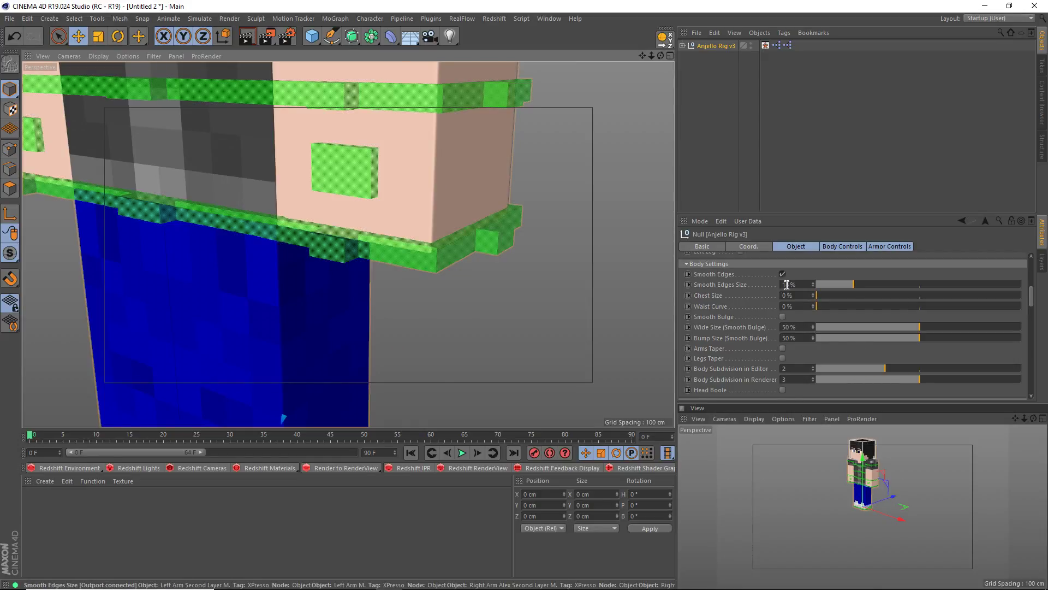
scroll(568, 295, down, 5)
alt+middle_drag(531, 250, 484, 309)
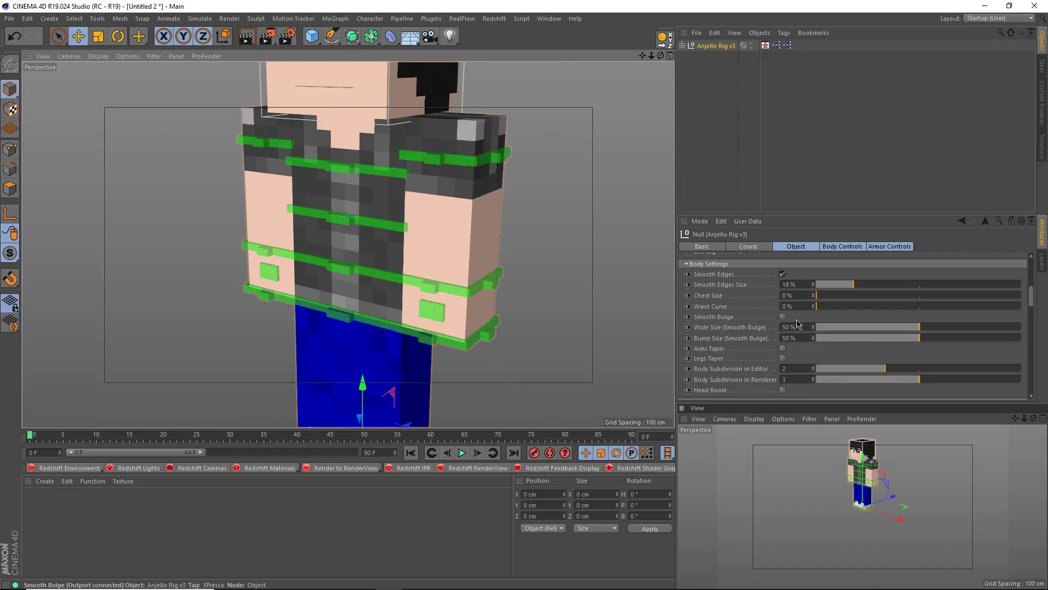
click(780, 273)
Try a waist curve of 84 % on the rig's body, then reset it to 0 %.
alt+drag(481, 282, 364, 263)
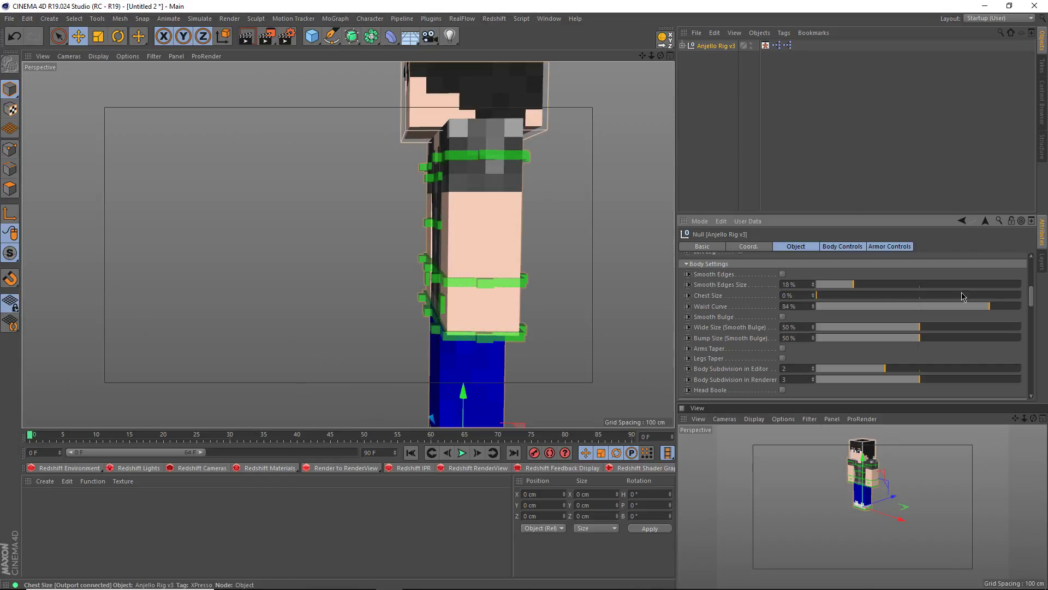
alt+drag(436, 281, 542, 266)
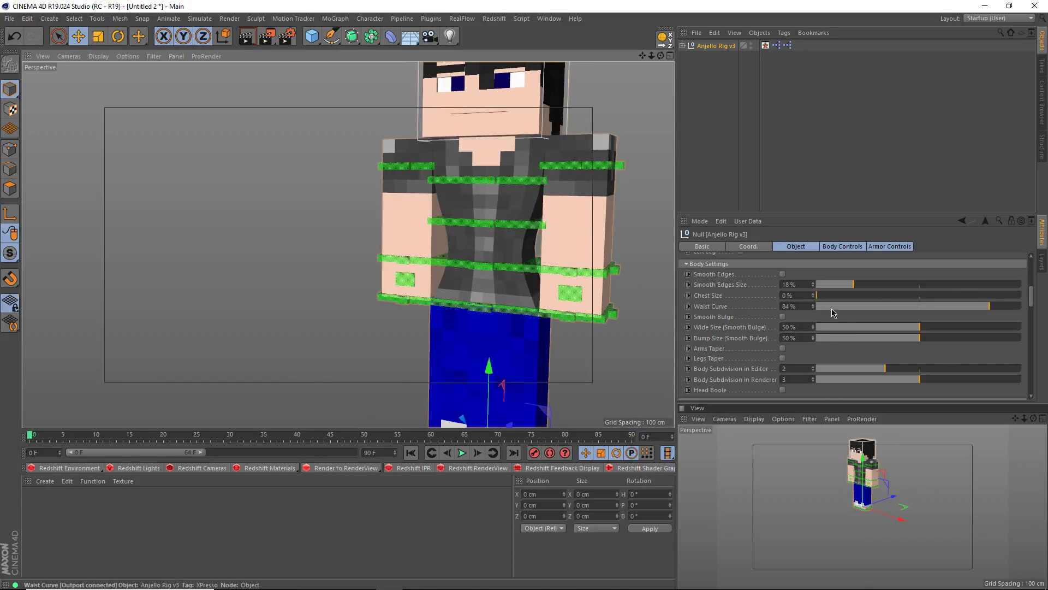
drag(830, 307, 746, 329)
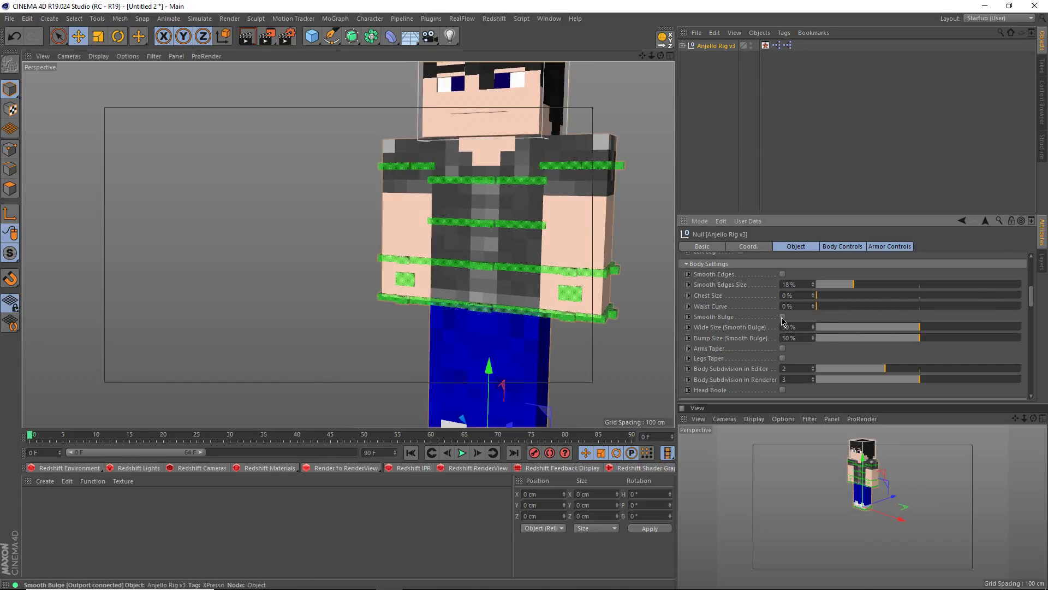
Turn on Smooth Bulge in the rig's body settings, examine the rounded arms and torso, and turn it off again.
click(783, 318)
alt+drag(508, 245, 404, 320)
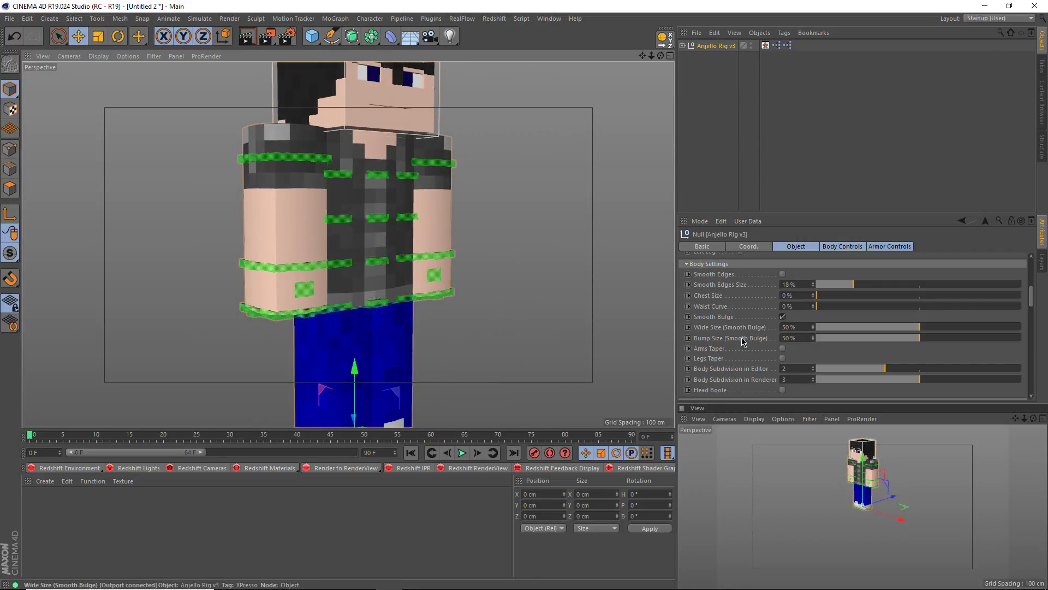
click(782, 317)
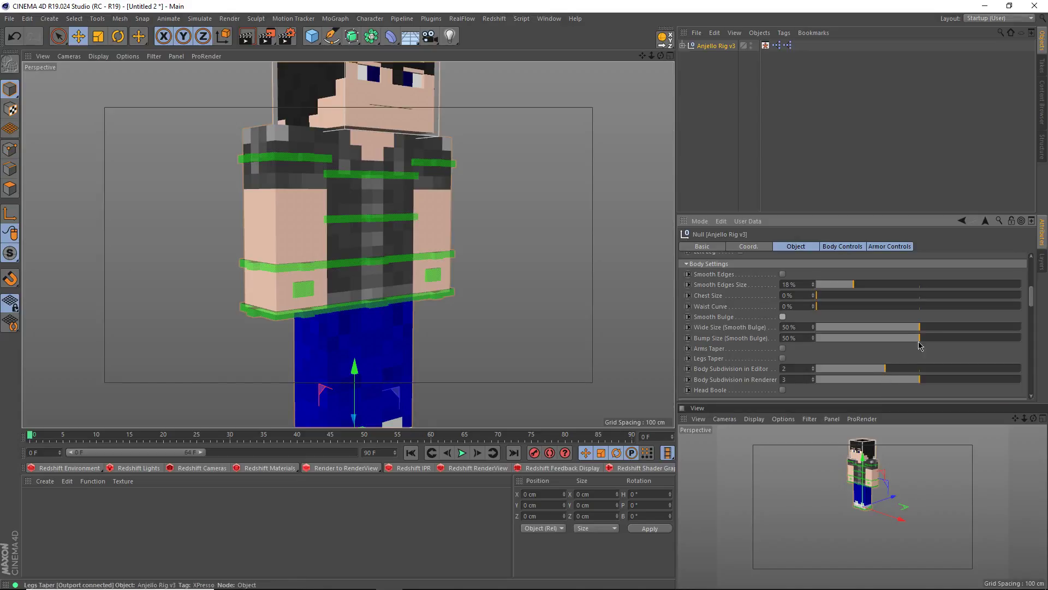
Try Smooth Bulge with a wide size of 0 % and a bump size of 100 %, then restore both sizes and turn it off.
scroll(350, 358, down, 3)
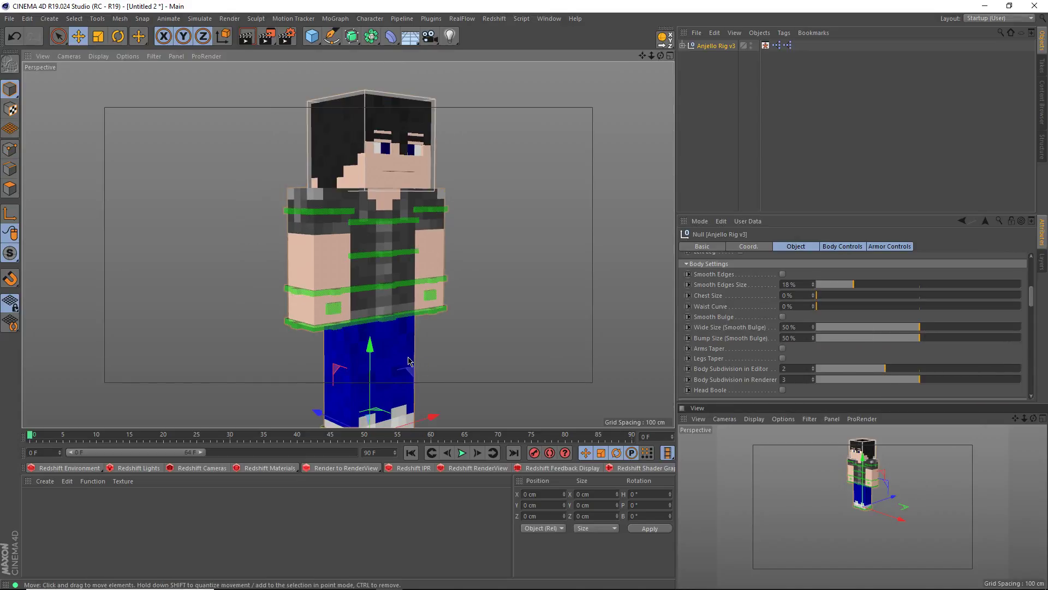
alt+drag(350, 359, 400, 307)
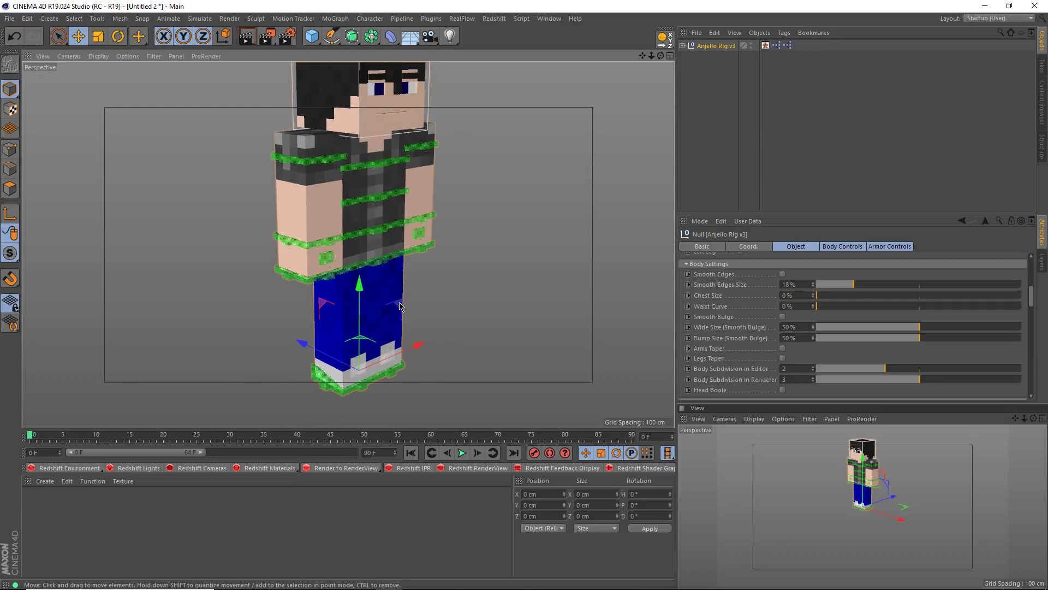
click(939, 328)
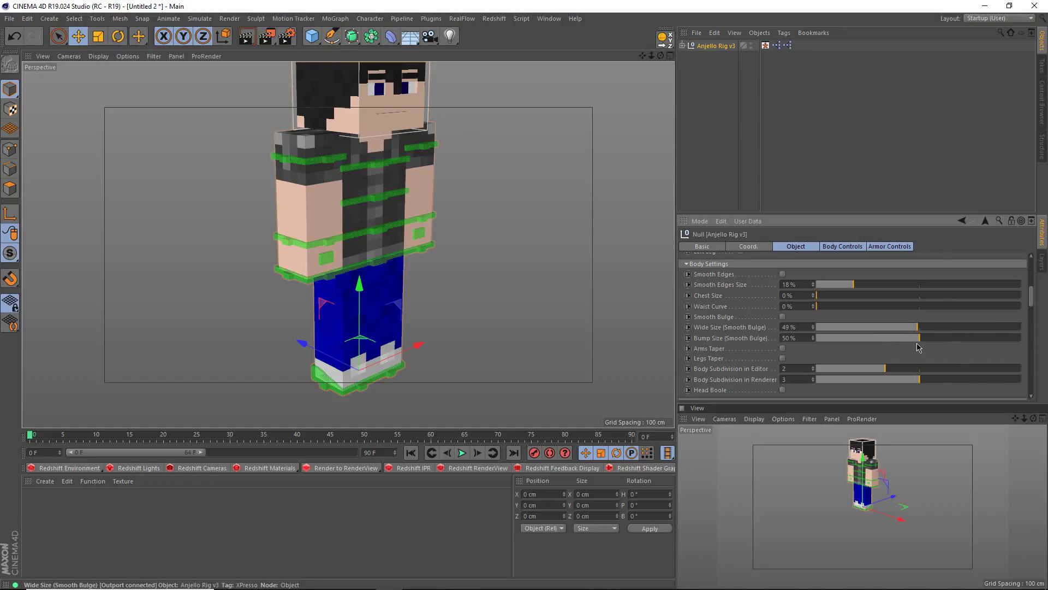
click(782, 316)
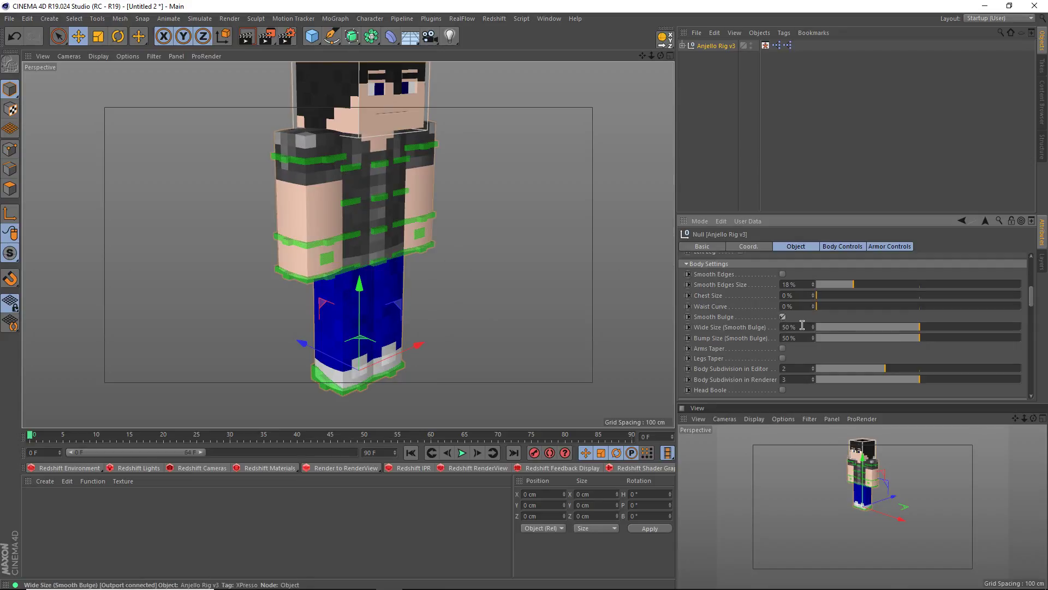
click(963, 327)
drag(1040, 332, 732, 323)
alt+drag(376, 254, 328, 199)
drag(933, 338, 1027, 339)
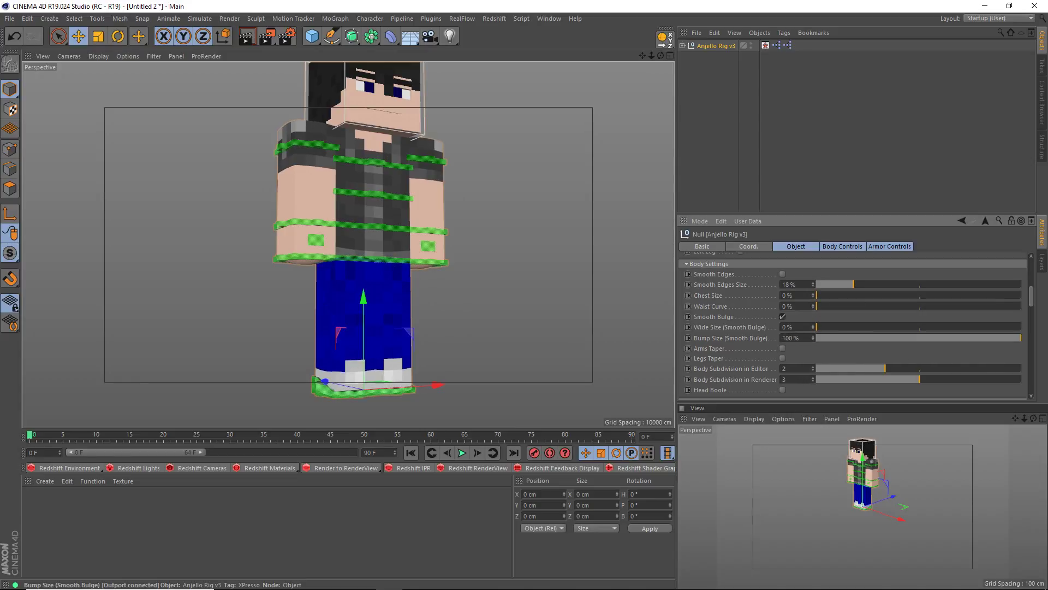
key(ctrl+z)
click(782, 317)
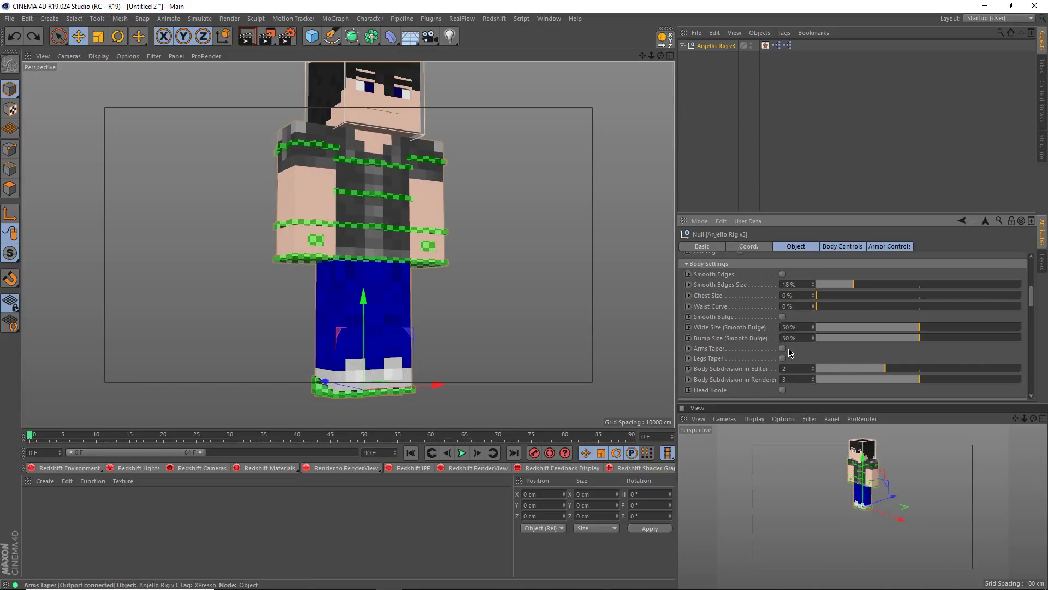
Turn on Arms Taper and try raising the right arm with its waist goal controller, then undo the arm move.
alt+drag(380, 301, 333, 297)
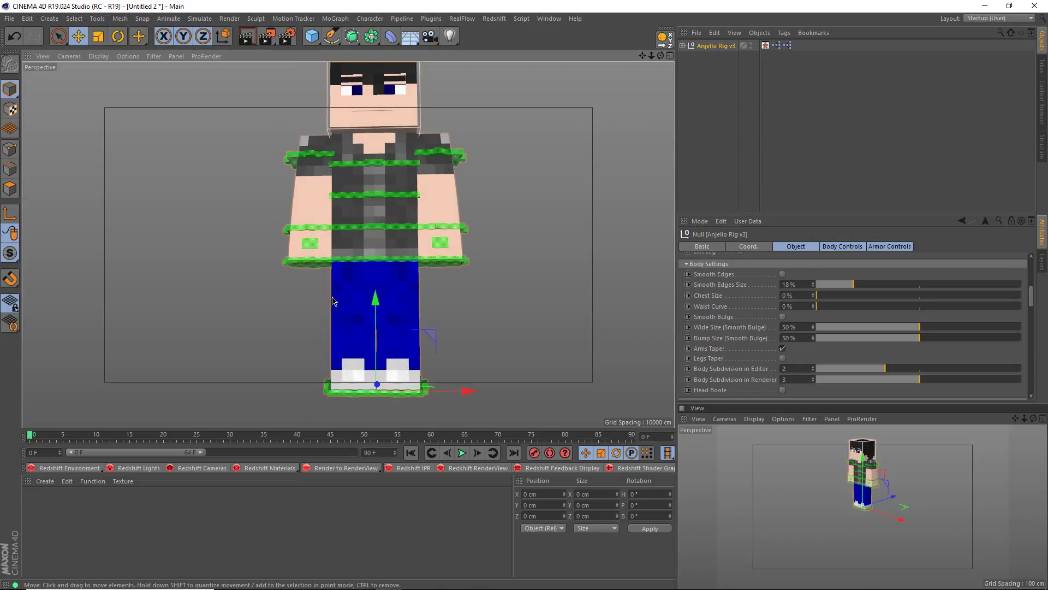
scroll(357, 289, down, 3)
alt+middle_drag(367, 265, 364, 280)
alt+drag(365, 261, 265, 233)
click(309, 288)
scroll(314, 299, up, 2)
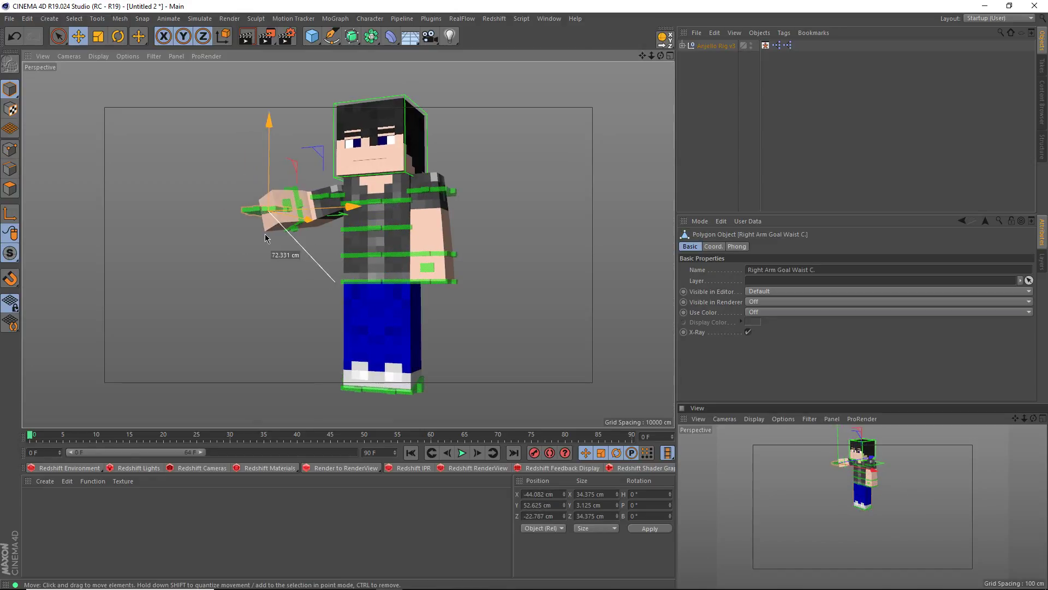
alt+drag(338, 212, 409, 231)
key(ctrl+z)
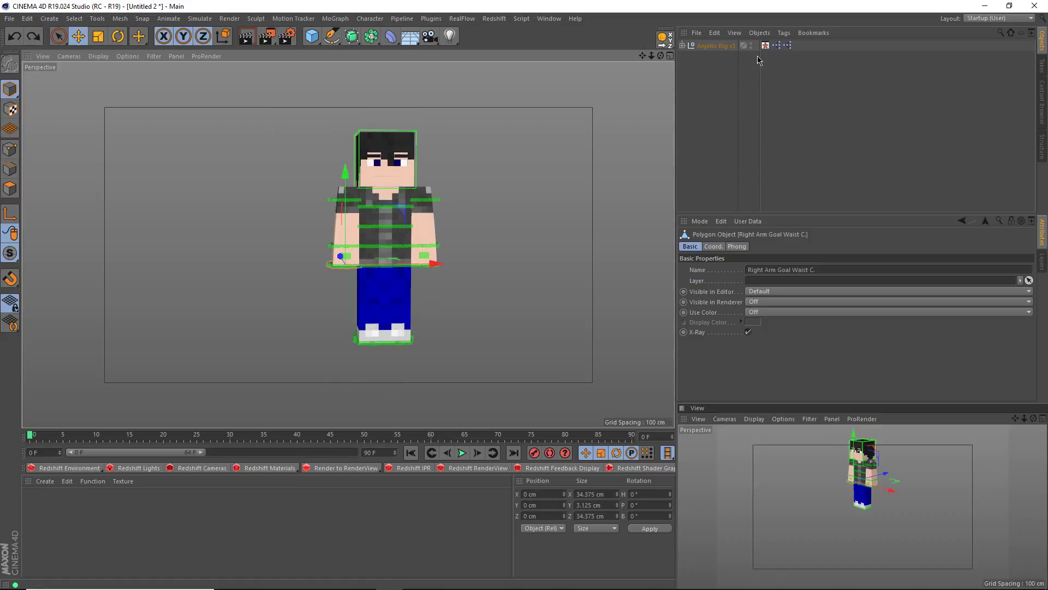
Select Anjello Rig v3 and turn Arms Taper off in its body settings.
click(715, 46)
scroll(723, 338, down, 6)
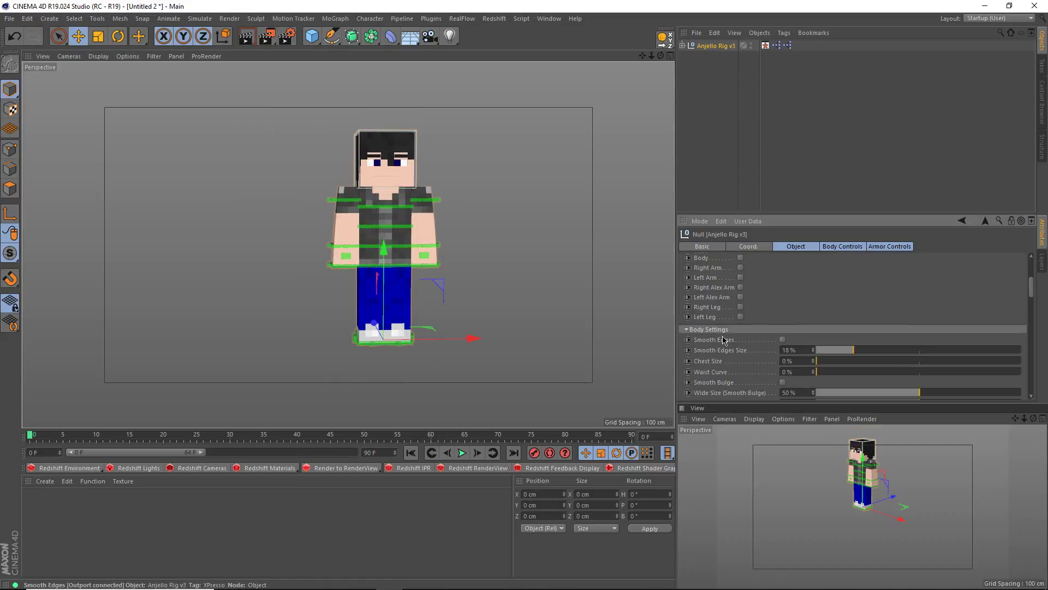
scroll(724, 338, down, 4)
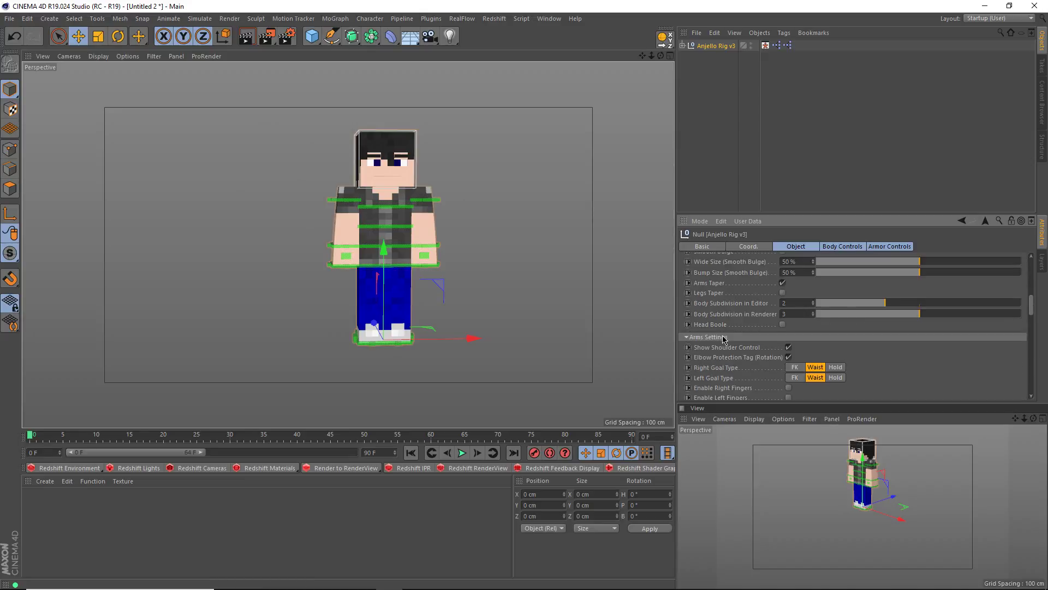
scroll(724, 339, up, 4)
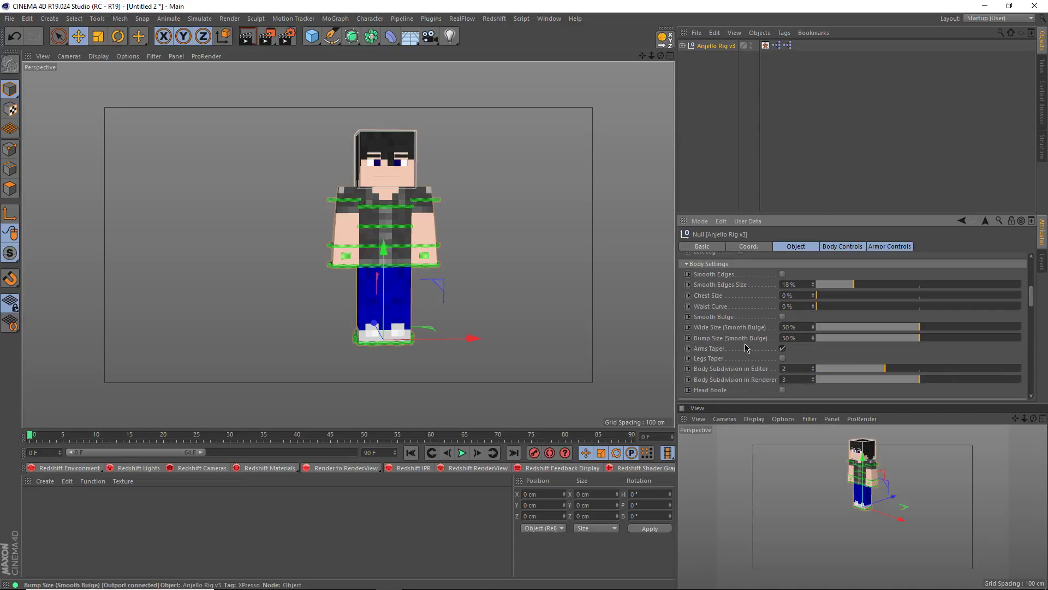
scroll(762, 356, down, 3)
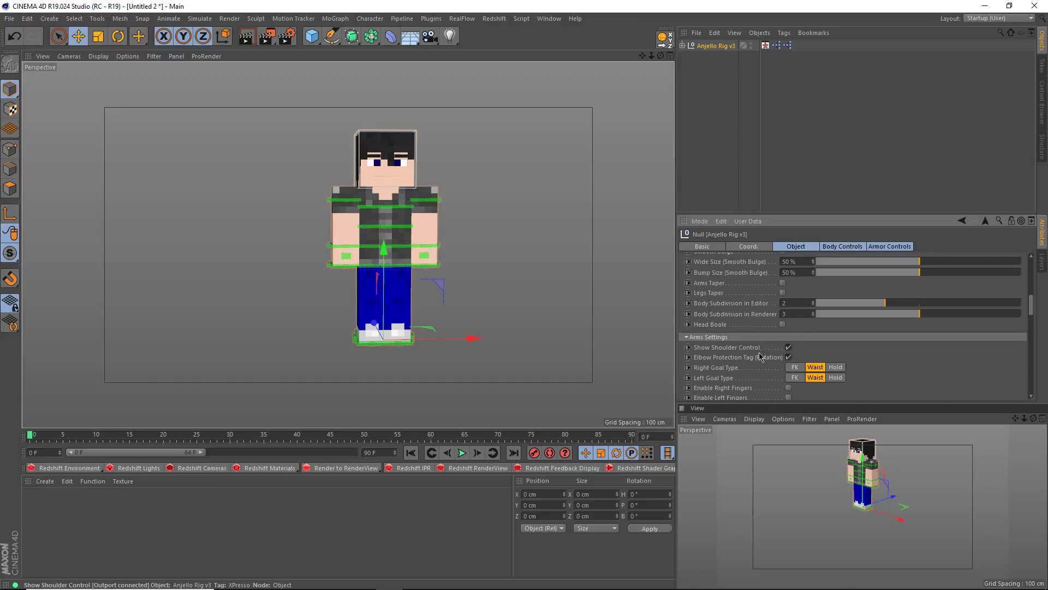
Enable the right fingers in the rig's arms settings.
scroll(766, 342, down, 3)
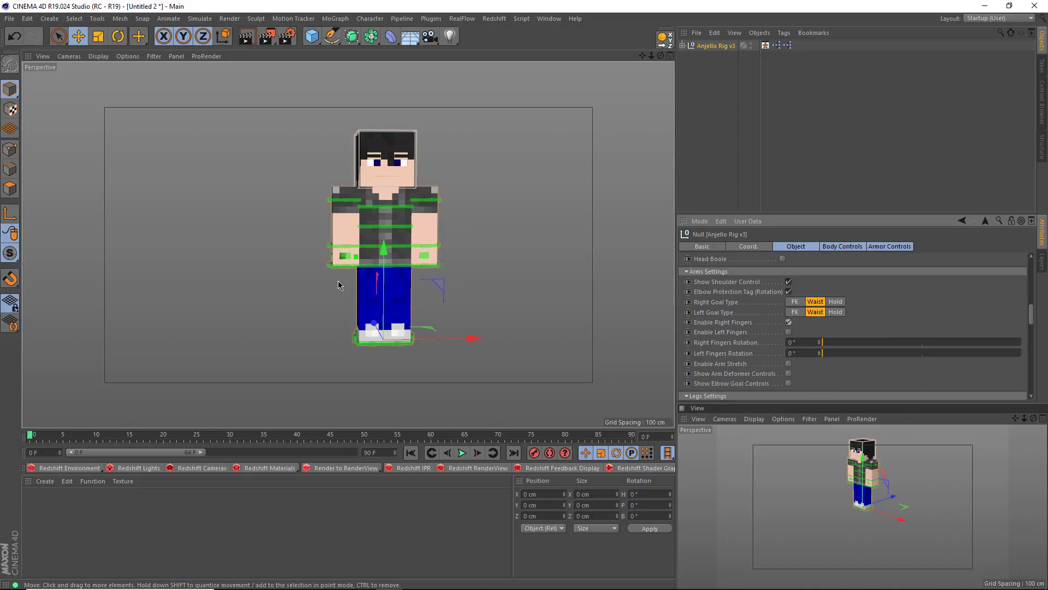
scroll(332, 267, up, 9)
alt+drag(323, 252, 415, 254)
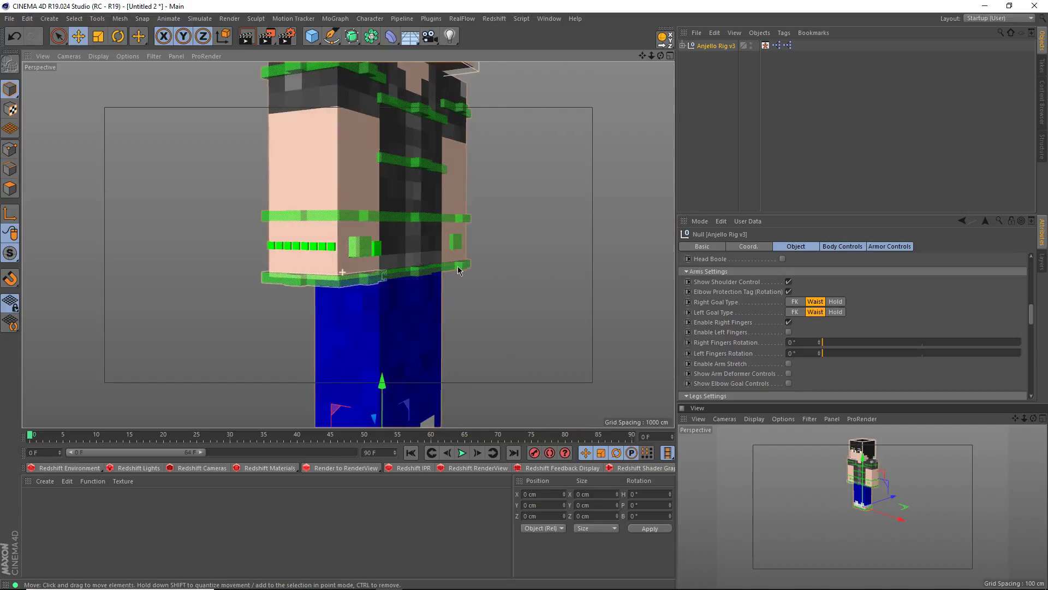
Lower the right hand's Index1 finger controller to about -7.03 cm in Y.
scroll(338, 270, up, 3)
scroll(343, 274, up, 2)
alt+drag(348, 281, 331, 293)
click(330, 241)
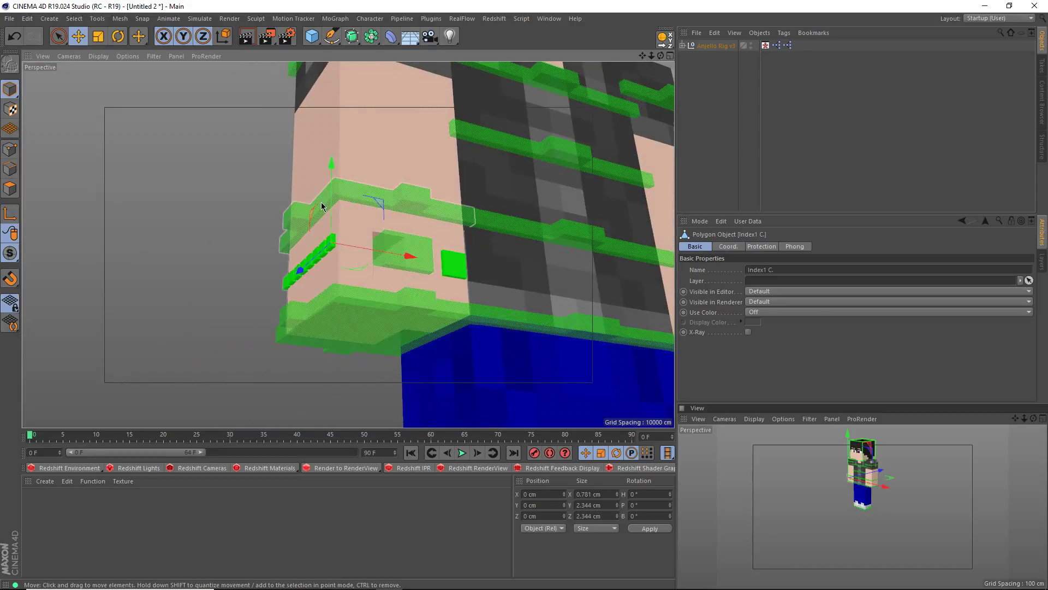
drag(332, 205, 339, 266)
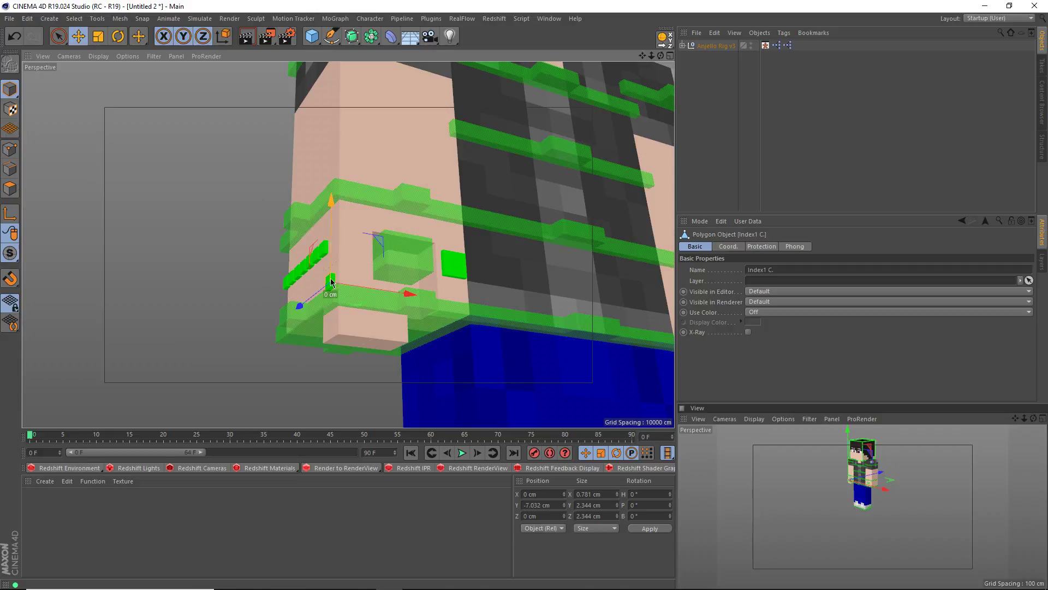
alt+drag(338, 310, 306, 344)
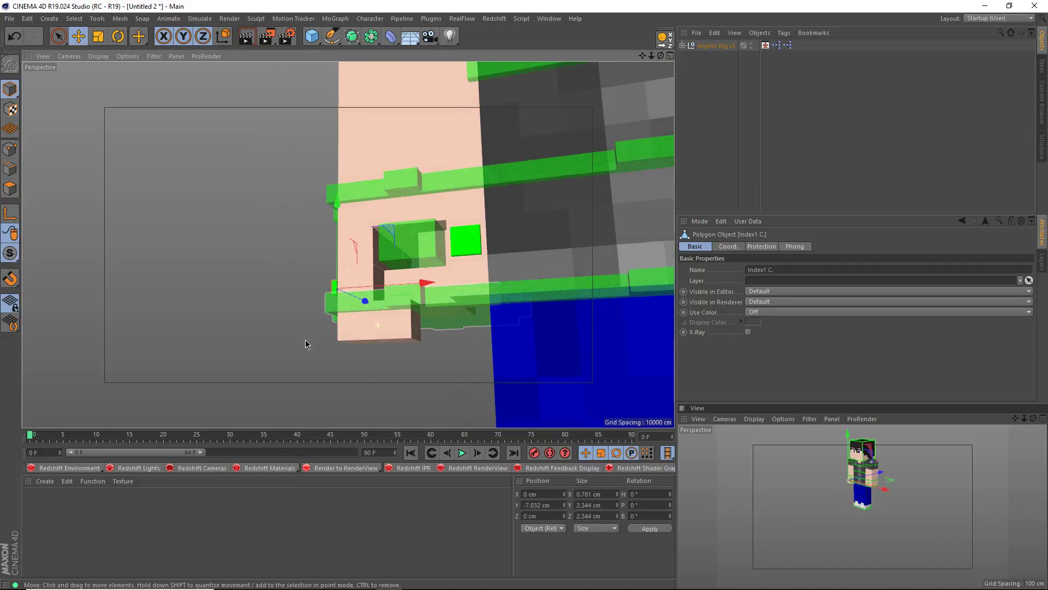
drag(424, 290, 423, 290)
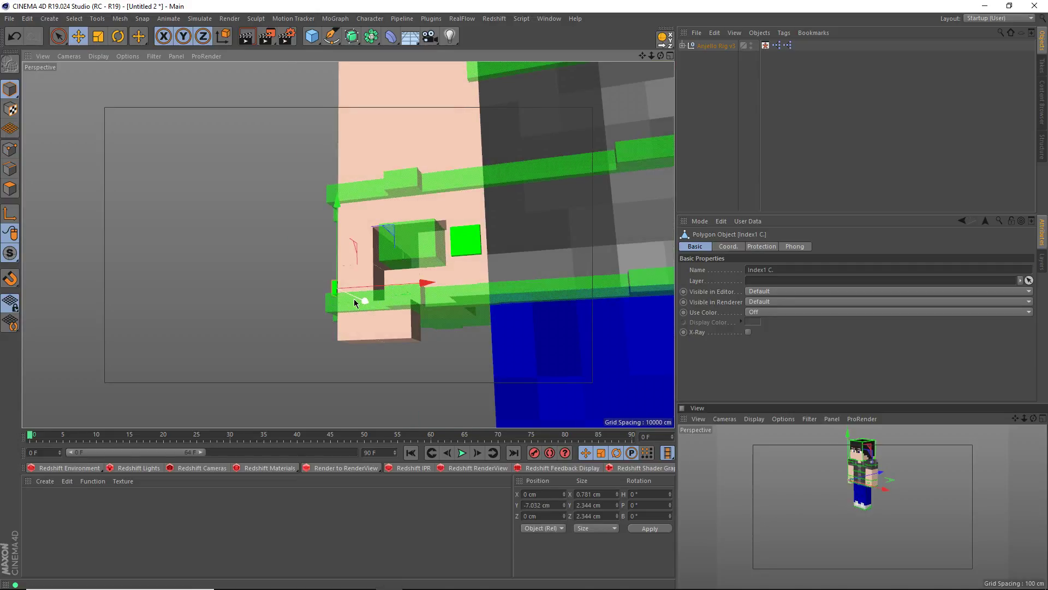
alt+drag(375, 317, 353, 266)
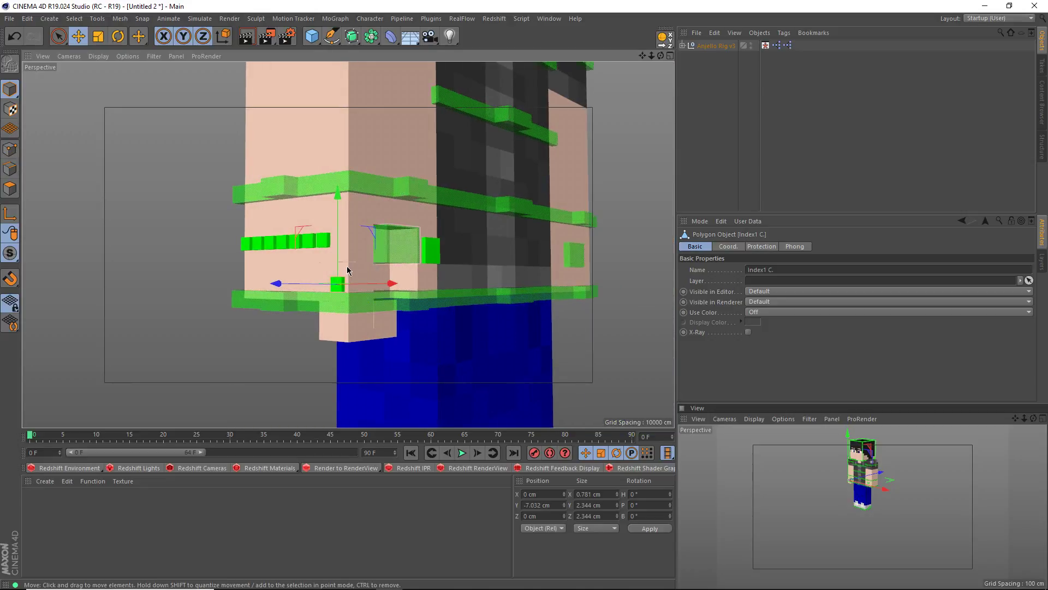
Bend the right hand's index and middle fingers by lowering their controllers, with Middle1 at about -4.37 cm in Y.
click(324, 241)
drag(324, 229, 339, 285)
click(307, 240)
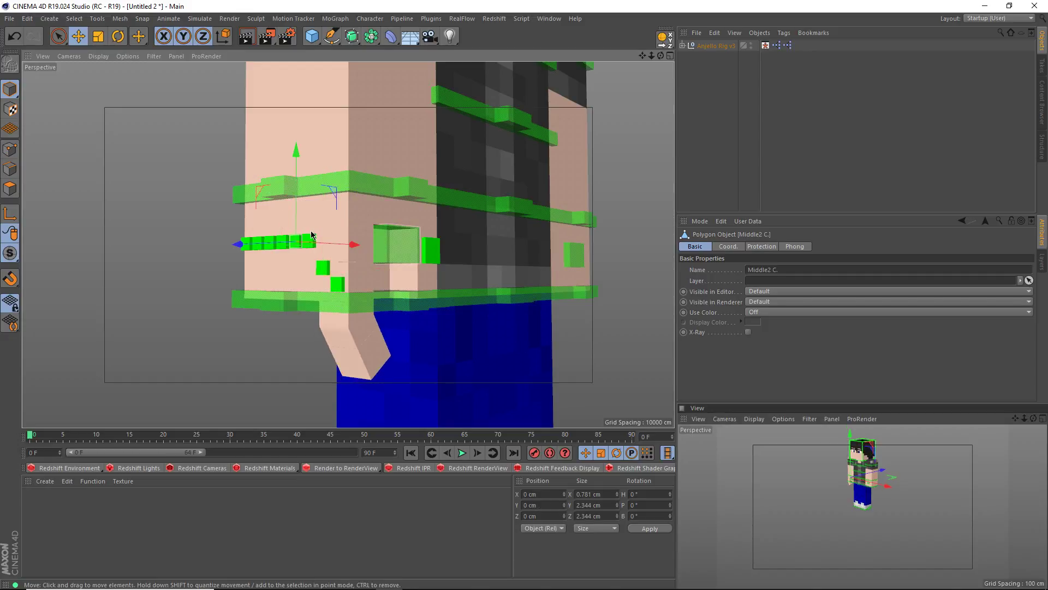
click(313, 242)
mouse_move(314, 246)
mouse_down()
mouse_move(314, 266)
mouse_move(298, 237)
mouse_up()
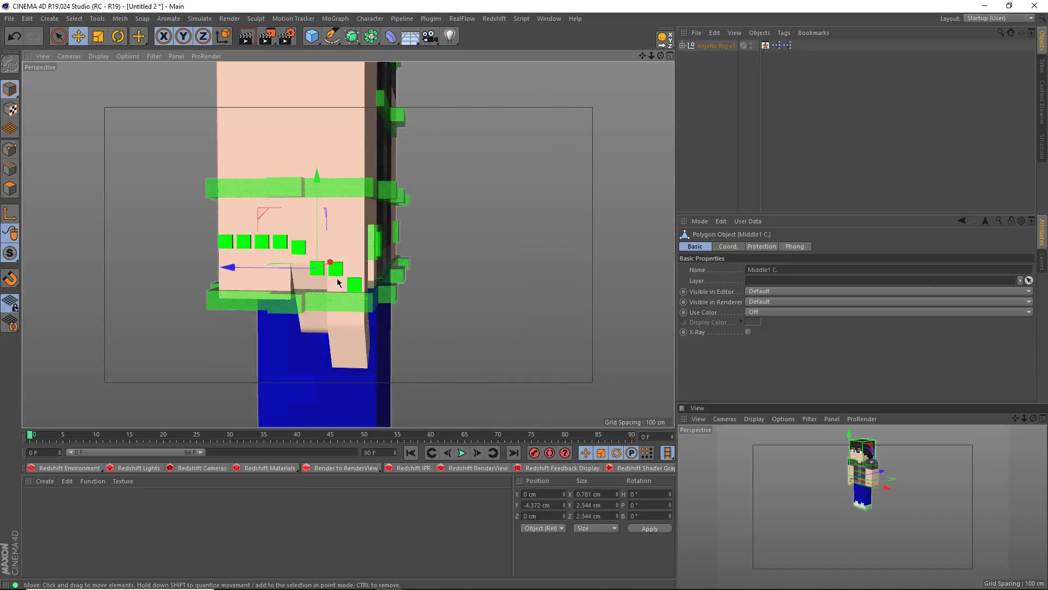
alt+drag(304, 236, 176, 235)
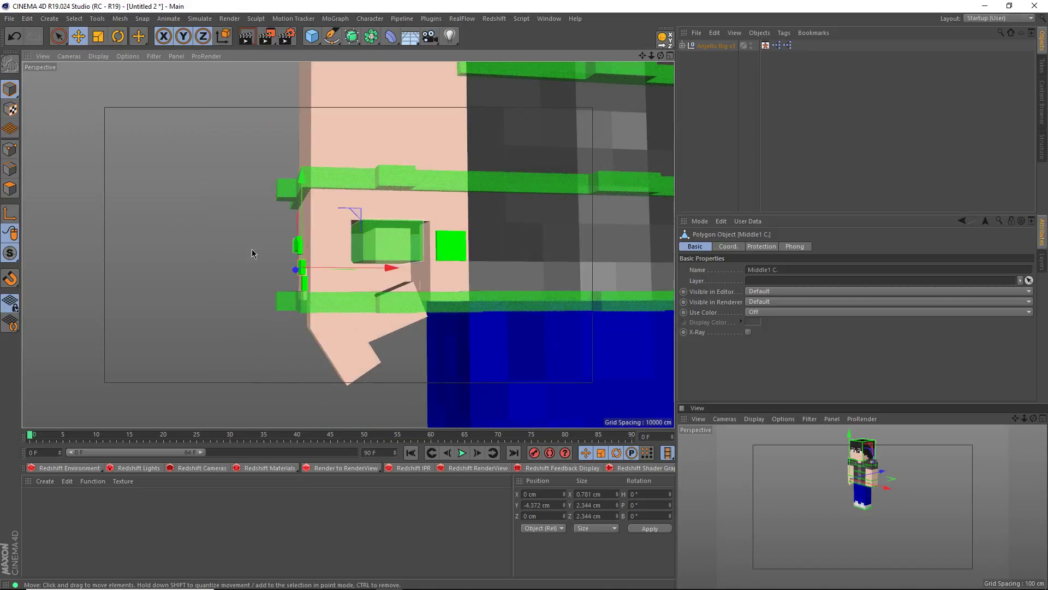
Lower the right hand's Thumb1 controller to about -4.05 cm in Y.
click(446, 244)
alt+drag(443, 273, 448, 227)
alt+middle_drag(460, 283, 429, 250)
alt+drag(425, 251, 464, 239)
drag(413, 195, 370, 329)
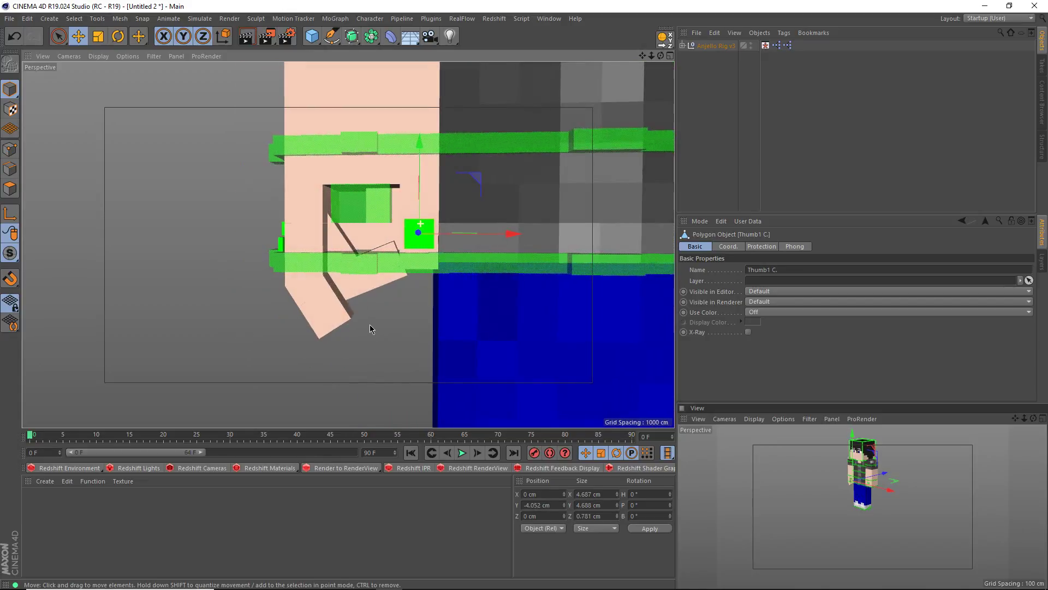
Try moving the right tools controller sideways out of the palm, then undo the move.
click(357, 212)
alt+drag(357, 212, 406, 257)
drag(410, 258, 486, 247)
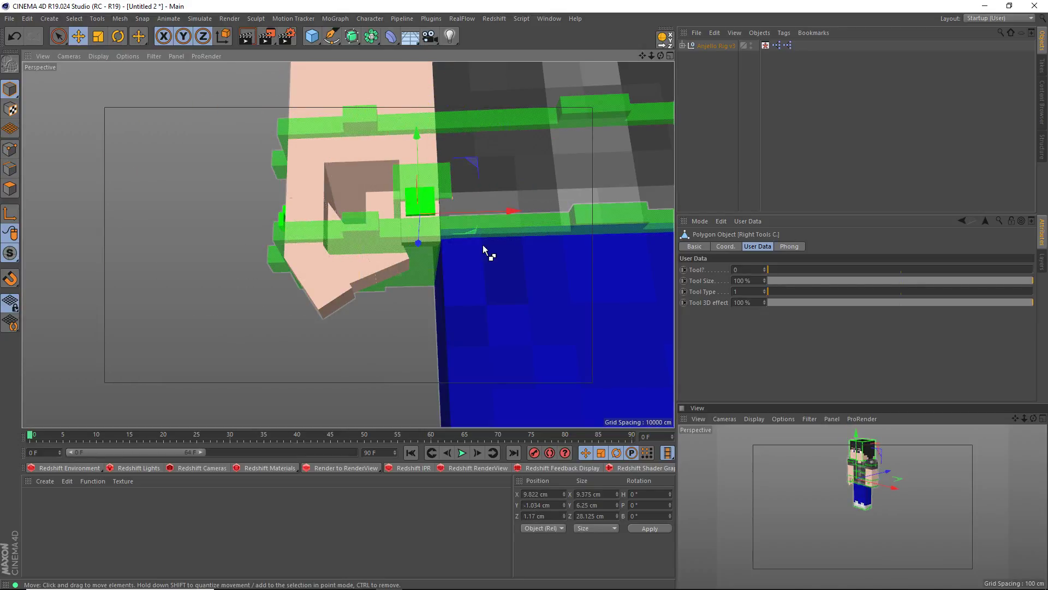
key(ctrl+z)
Select the Thumb1 controller again and readjust its position to bend the right thumb.
click(425, 208)
alt+drag(424, 207, 532, 261)
alt+drag(363, 180, 489, 284)
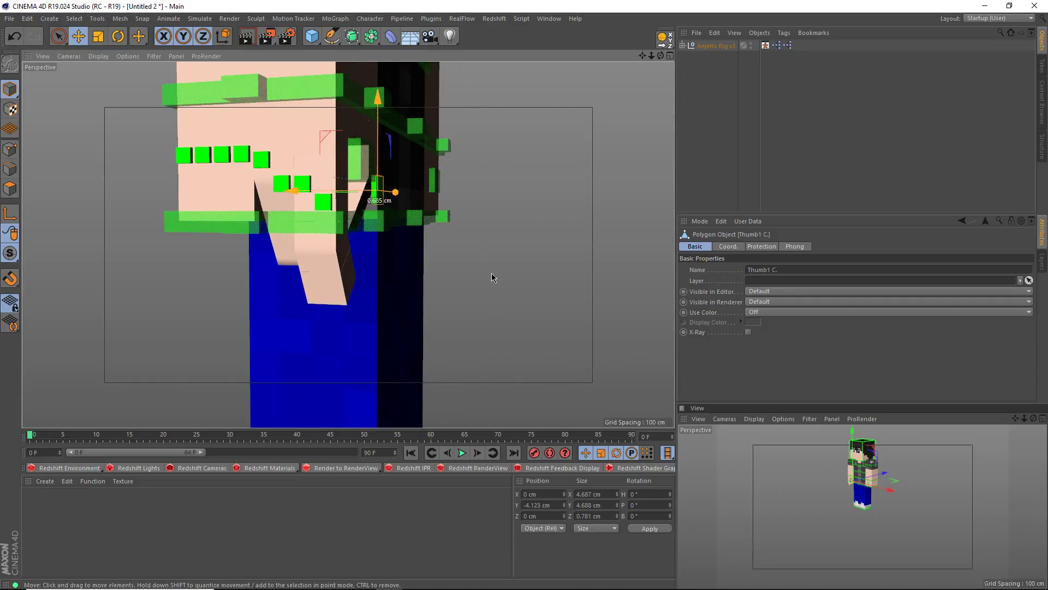
drag(503, 258, 456, 248)
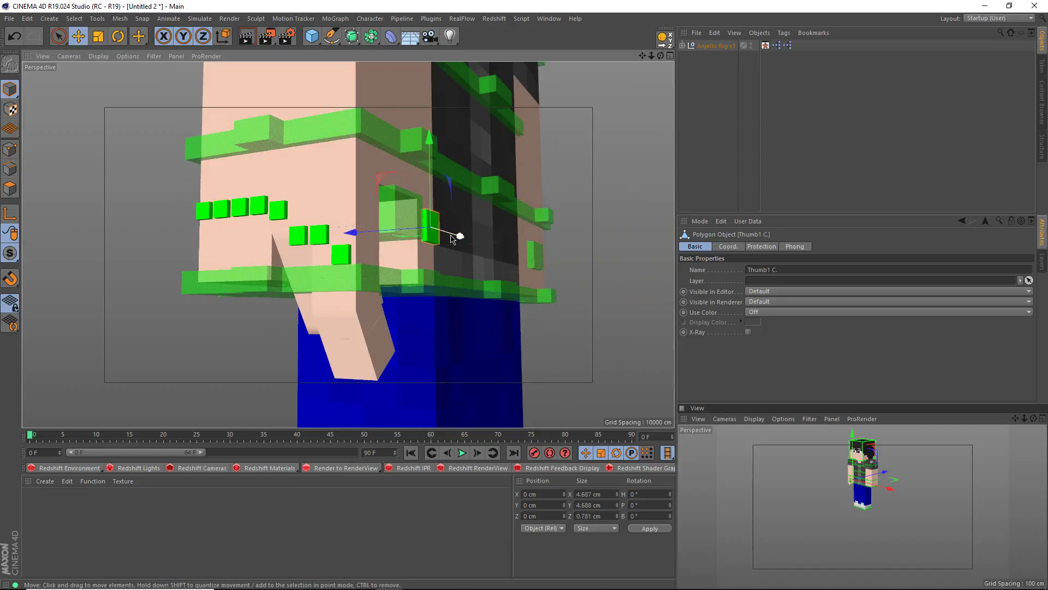
drag(584, 227, 584, 265)
drag(448, 303, 438, 319)
Select Anjello Rig v3 and set Right Fingers Rotation to 90° in its arms settings.
alt+drag(410, 237, 358, 259)
scroll(360, 258, down, 4)
scroll(365, 259, down, 2)
alt+middle_drag(409, 251, 359, 253)
click(720, 47)
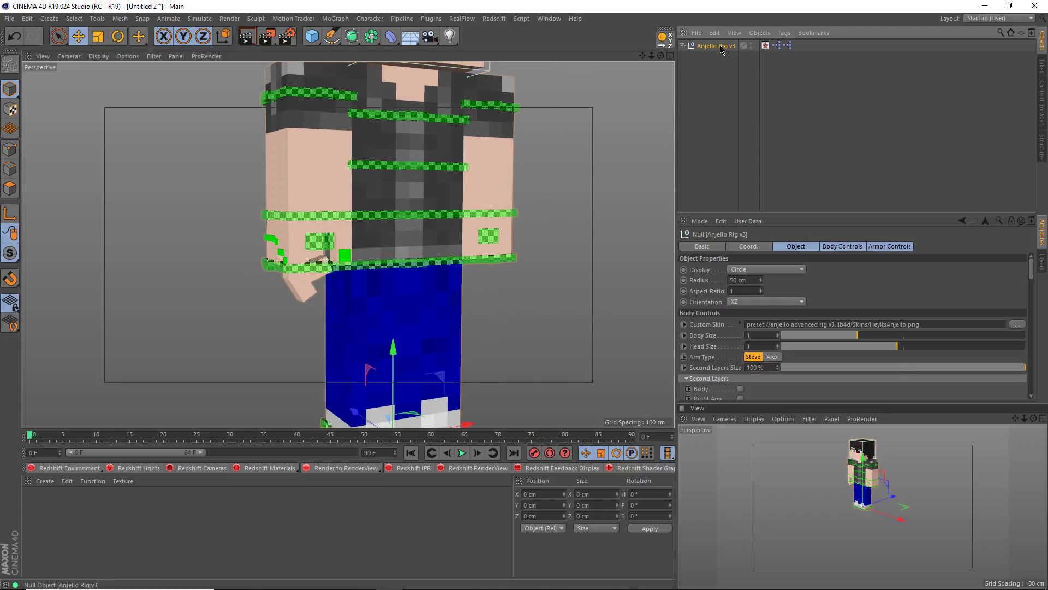
scroll(713, 346, down, 10)
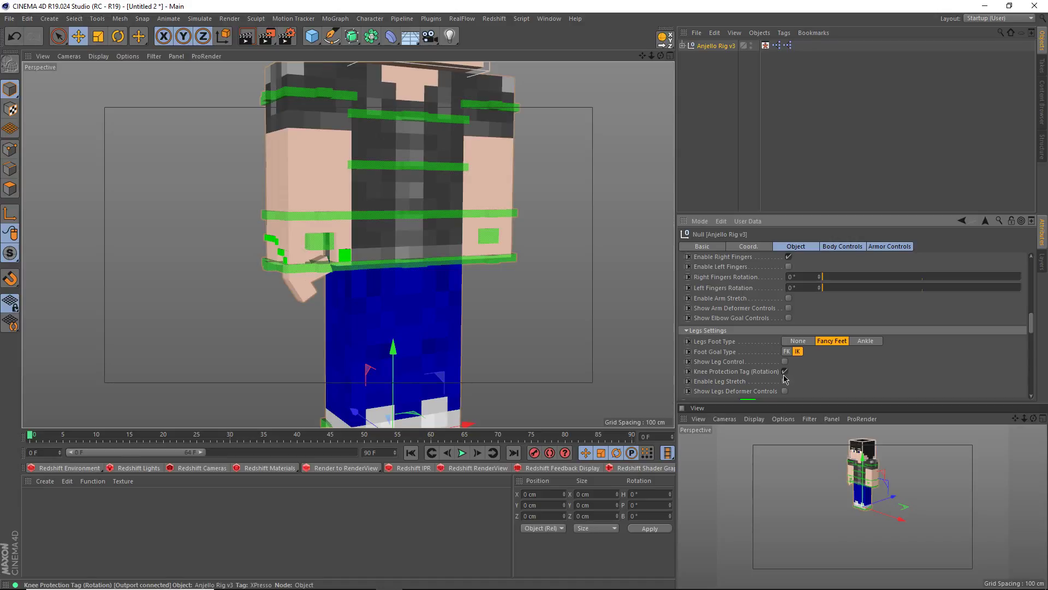
scroll(785, 376, up, 2)
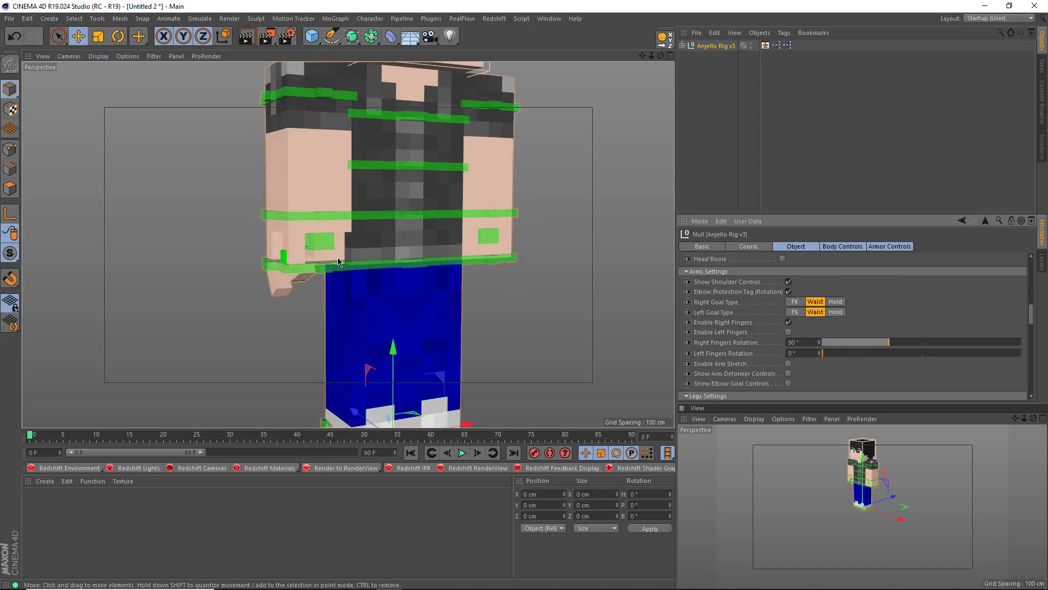
Raise the right arm forward by moving its goal controller to about X -0.55, Y 18.19, Z -30.52 cm.
scroll(295, 239, up, 3)
alt+drag(293, 238, 370, 246)
alt+middle_drag(370, 246, 487, 273)
alt+drag(487, 273, 372, 274)
click(386, 299)
drag(372, 344, 269, 267)
alt+drag(412, 115, 535, 112)
drag(343, 372, 416, 386)
alt+drag(389, 154, 261, 177)
drag(481, 380, 633, 382)
alt+drag(492, 276, 592, 274)
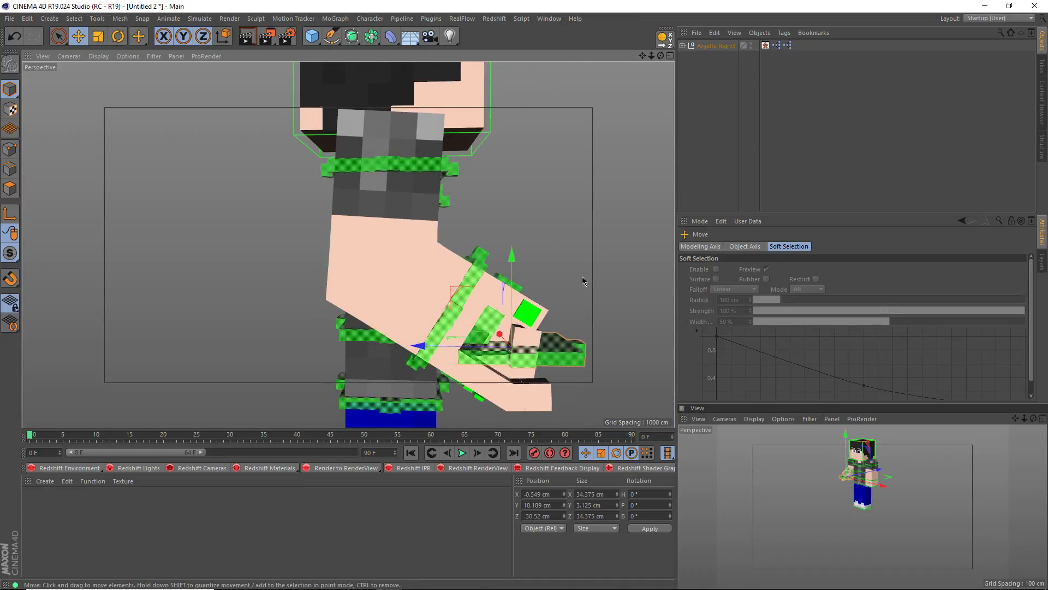
Move the right arm's goal controller out to the side, to about X -36.93, Y 19.64, Z -22.93 cm.
alt+drag(597, 324, 576, 321)
mouse_move(460, 295)
mouse_down()
mouse_move(466, 214)
mouse_move(536, 221)
mouse_move(531, 308)
mouse_move(480, 186)
mouse_move(498, 212)
mouse_move(481, 280)
mouse_move(439, 325)
mouse_move(480, 316)
mouse_move(503, 262)
mouse_move(491, 293)
mouse_move(429, 348)
mouse_move(533, 277)
mouse_move(496, 222)
mouse_move(527, 234)
mouse_move(521, 134)
mouse_move(539, 306)
mouse_move(498, 336)
mouse_move(562, 158)
mouse_move(608, 206)
mouse_move(502, 328)
mouse_move(573, 234)
mouse_move(539, 187)
mouse_move(466, 333)
mouse_move(546, 180)
mouse_move(415, 306)
mouse_move(555, 153)
mouse_move(415, 339)
mouse_move(374, 338)
mouse_move(457, 276)
mouse_up()
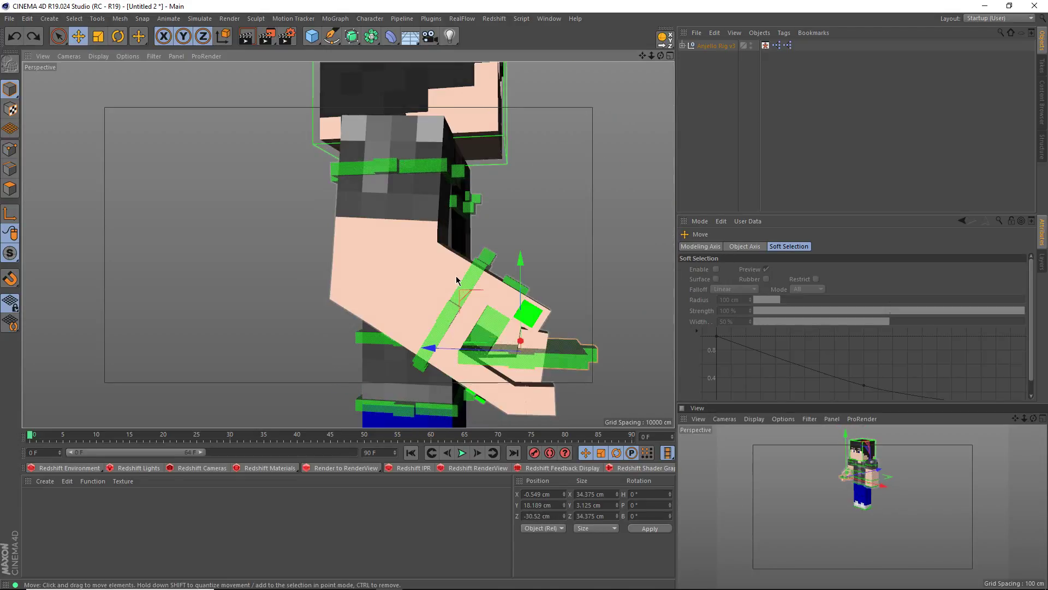
alt+drag(453, 213, 323, 225)
drag(663, 262, 528, 255)
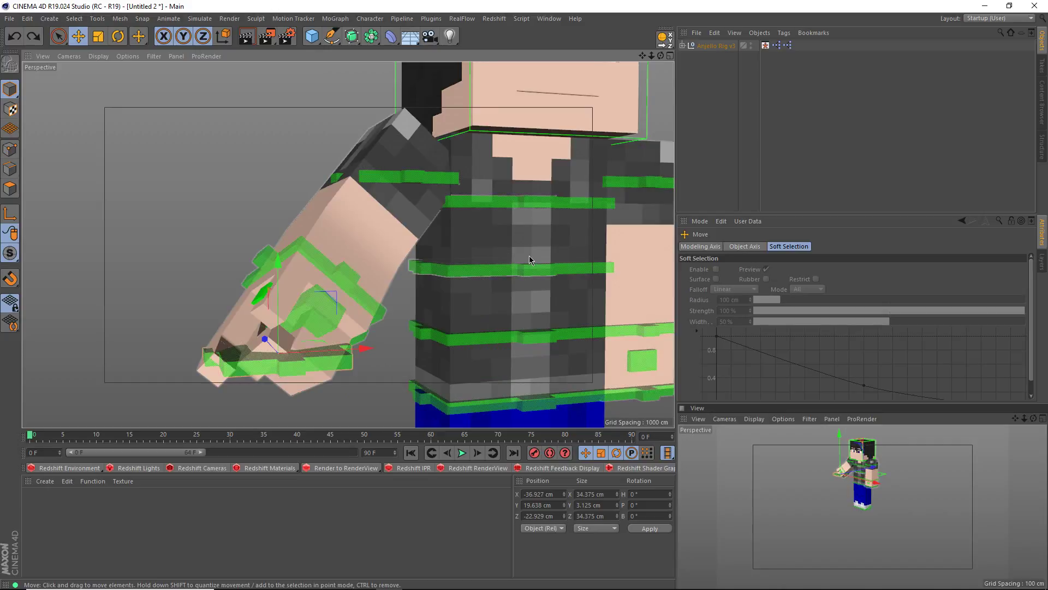
Undo the last moves of the right arm's goal controller to restore the arm's rest pose.
key(ctrl+z)
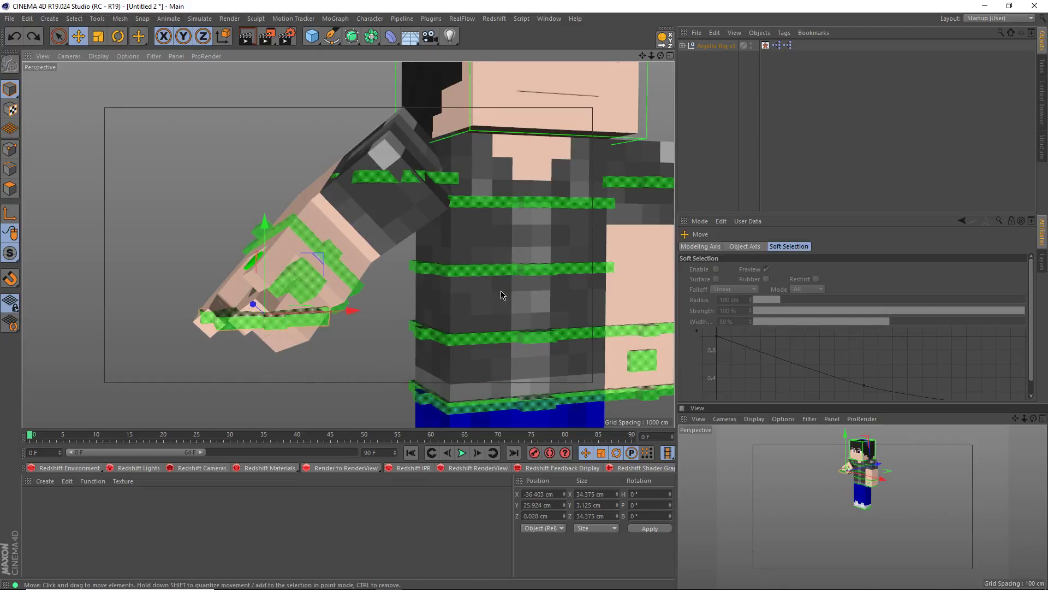
alt+middle_drag(490, 328, 371, 309)
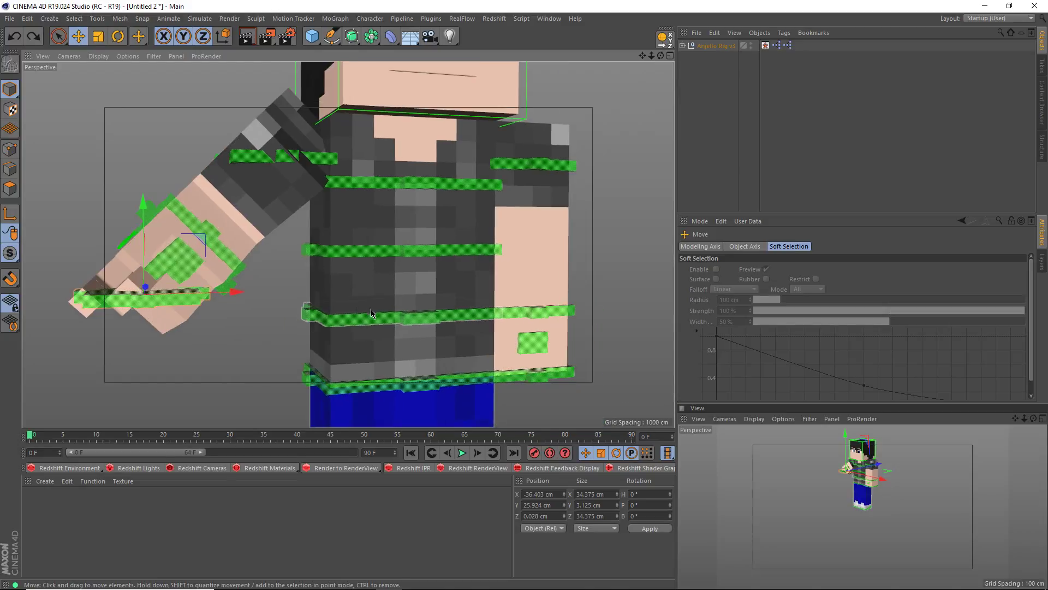
alt+drag(371, 309, 359, 303)
key(ctrl+z)
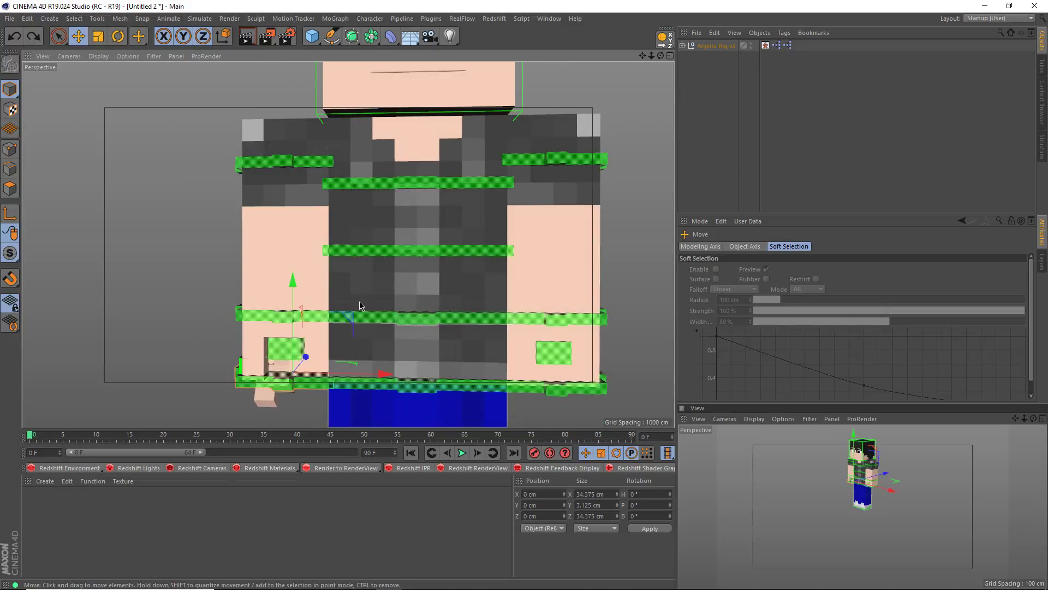
Select Anjello Rig v3 and set Right Fingers Rotation to 0° in its arms settings.
click(715, 47)
scroll(731, 380, down, 5)
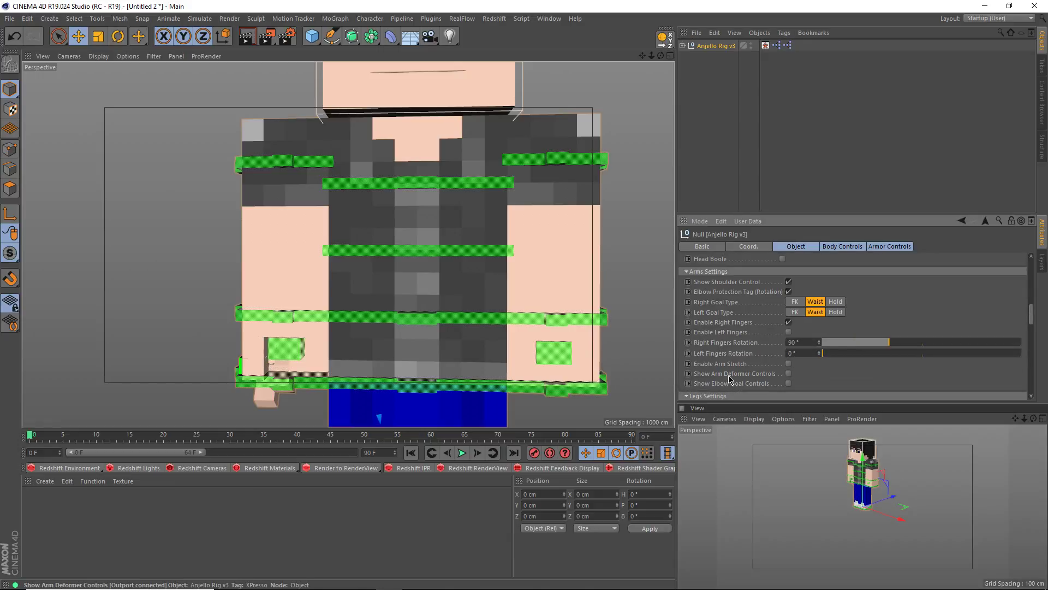
alt+drag(335, 347, 367, 332)
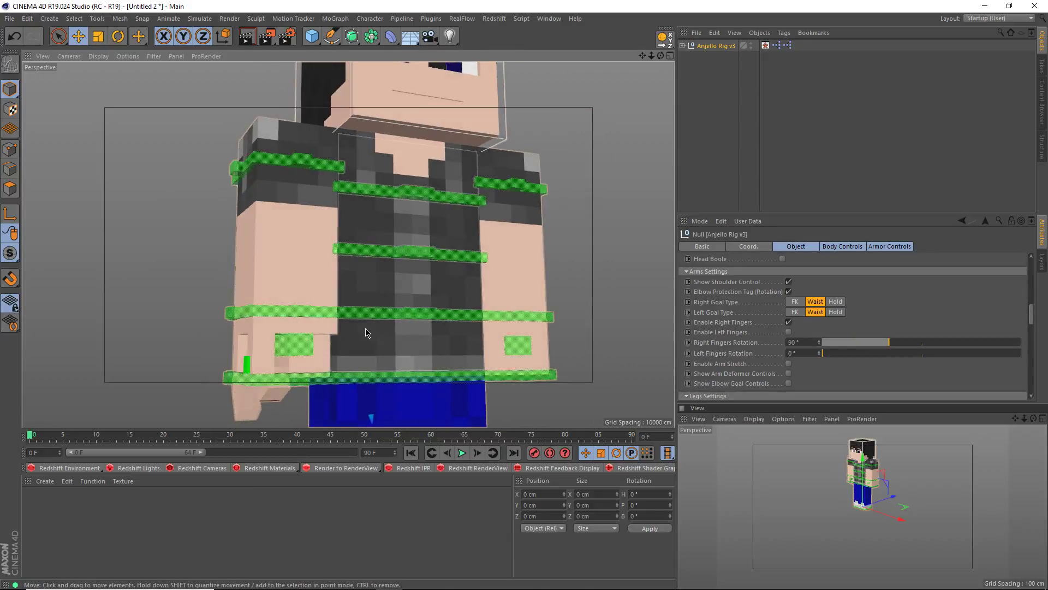
drag(920, 347, 812, 360)
alt+drag(433, 349, 475, 333)
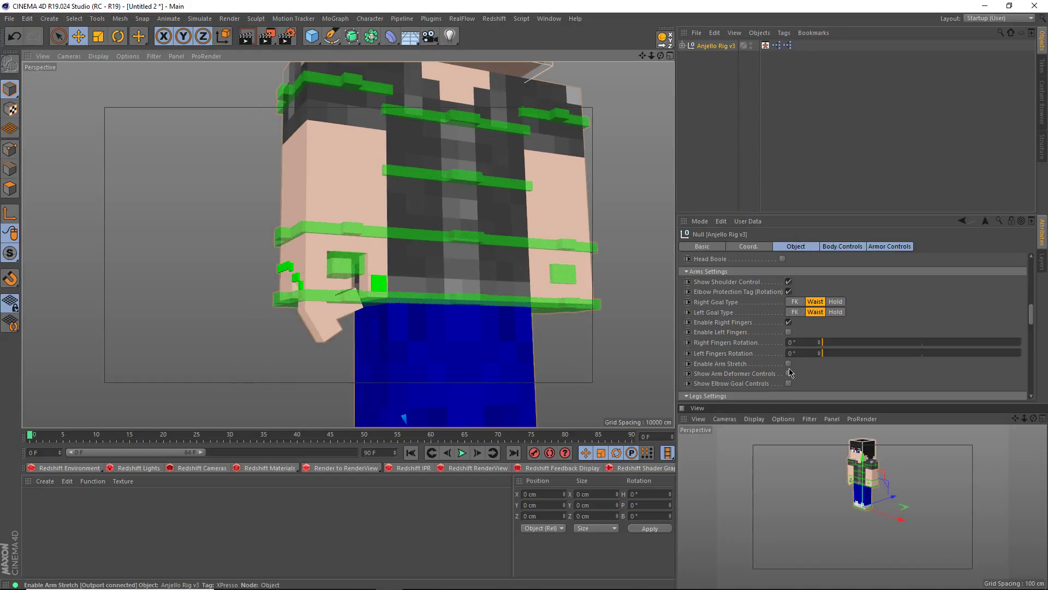
Set Legs Foot Type to Ankle in the rig's legs settings.
scroll(703, 380, down, 3)
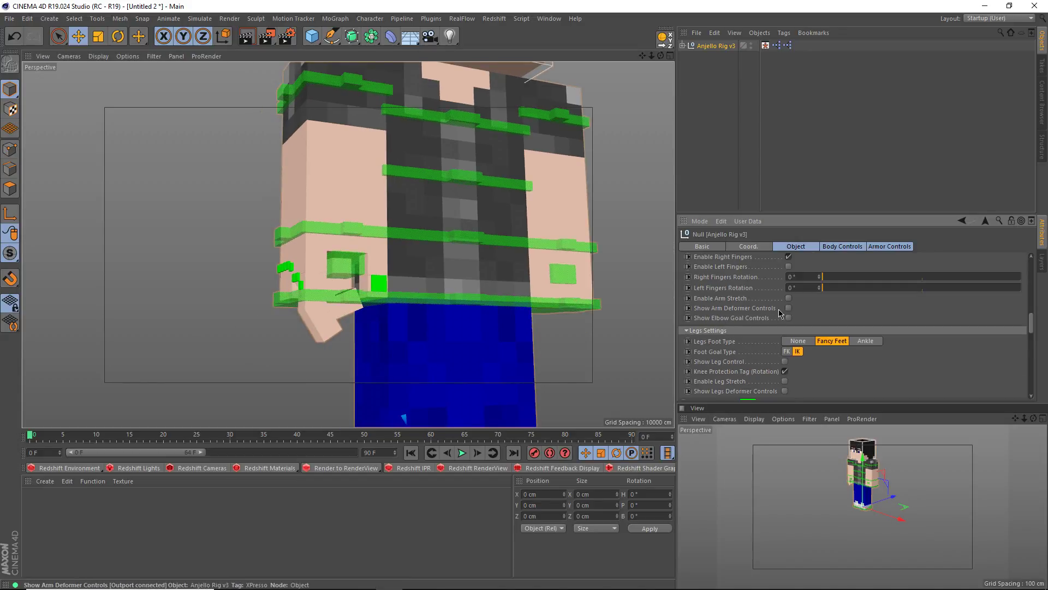
scroll(775, 339, down, 3)
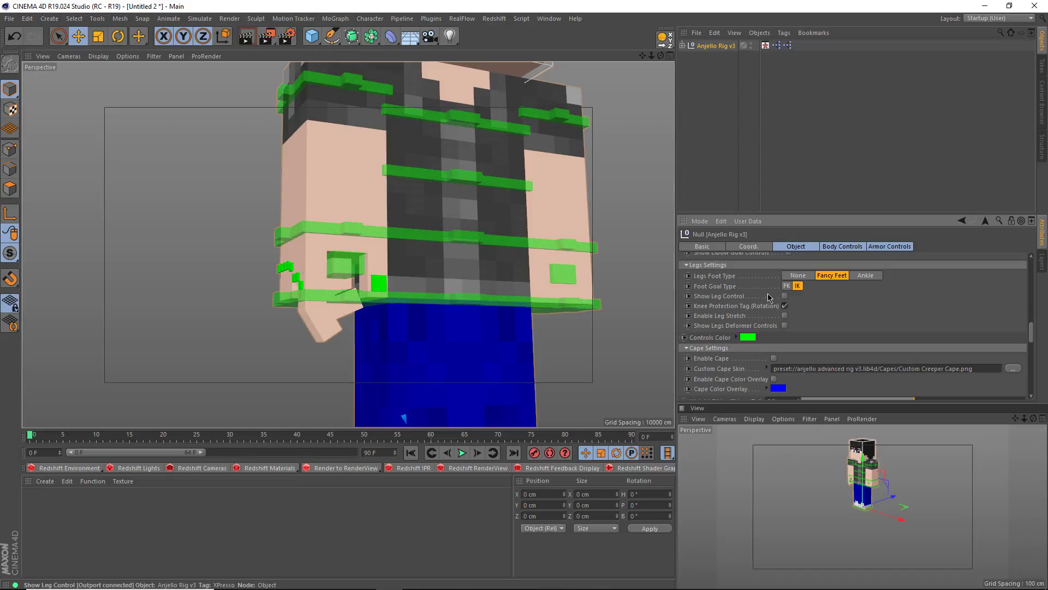
scroll(624, 313, down, 2)
alt+middle_drag(501, 341, 465, 287)
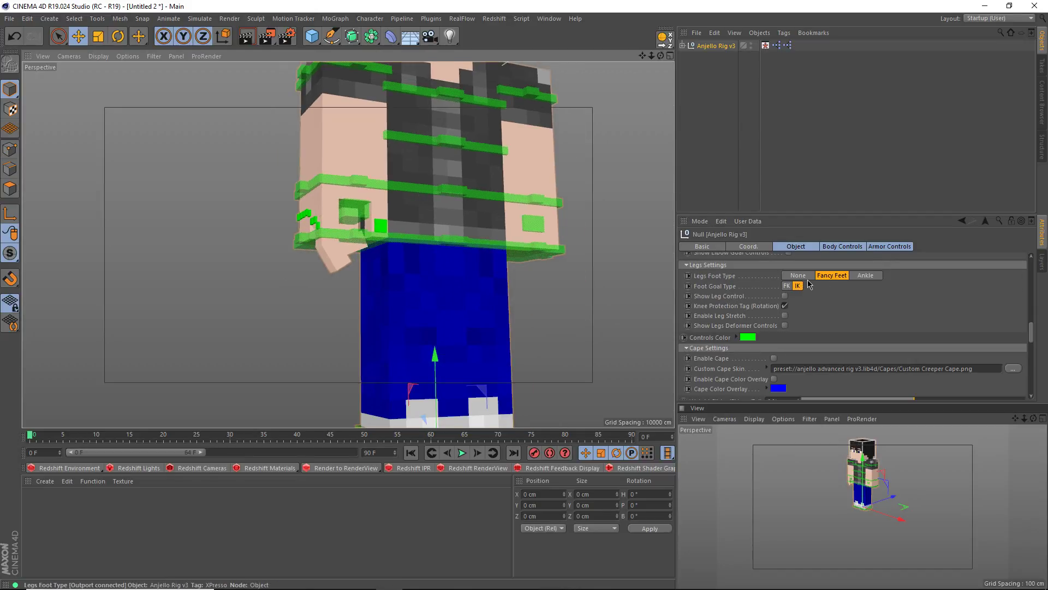
click(865, 275)
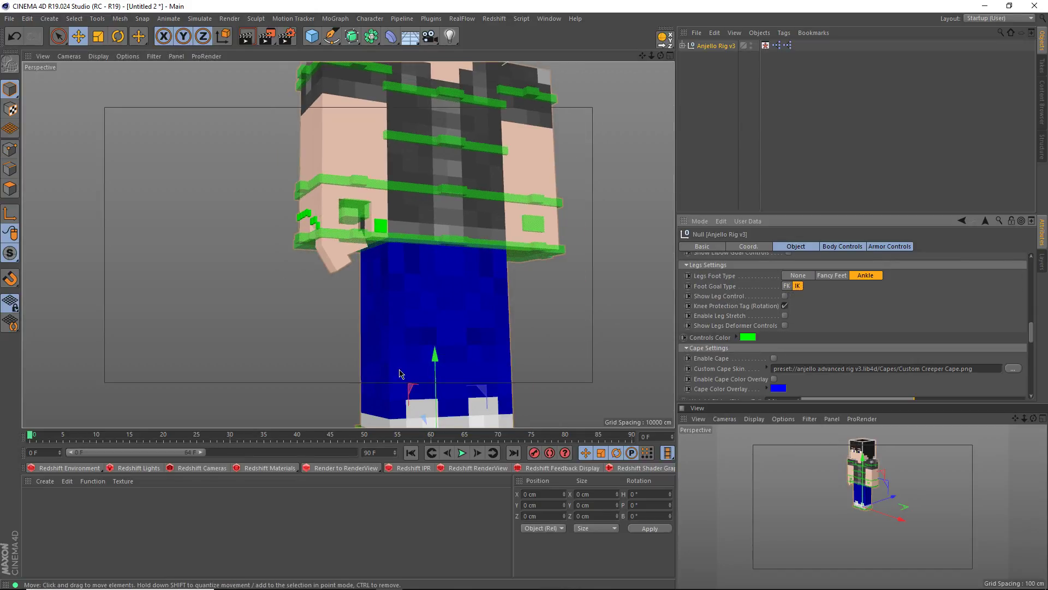
Try bending the right leg by moving its goal controller to about X -49.81, Y 40.51, Z 2.46 cm, and undo it.
click(373, 418)
alt+drag(371, 413, 339, 319)
drag(515, 382, 352, 322)
alt+drag(313, 272, 503, 340)
alt+drag(357, 276, 48, 291)
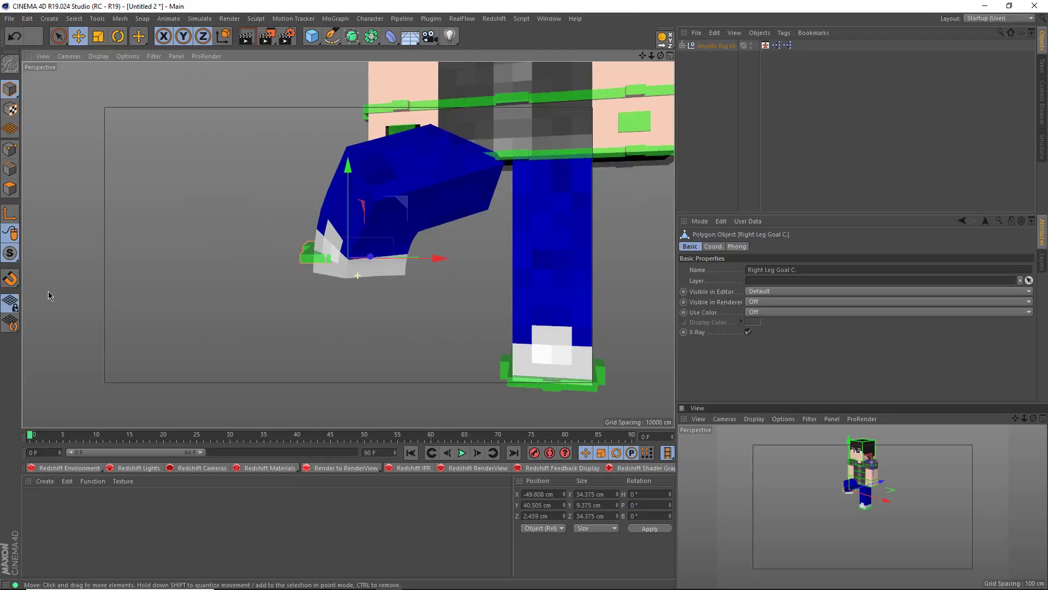
key(ctrl+z)
key(ctrl+z)
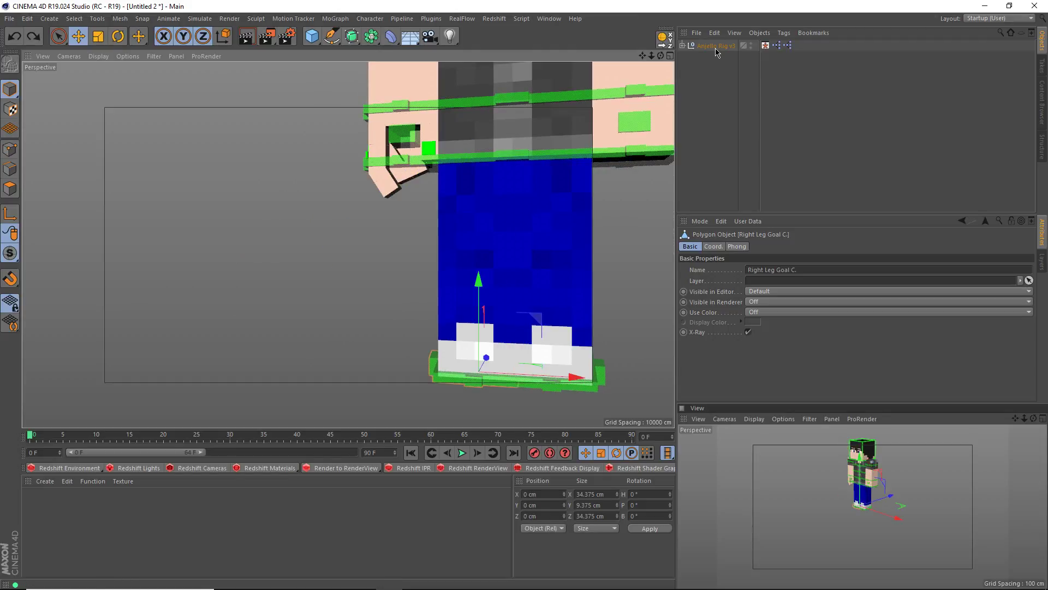
Select Anjello Rig v3 and set Foot Goal Type to FK in its legs settings.
click(716, 46)
scroll(712, 350, down, 5)
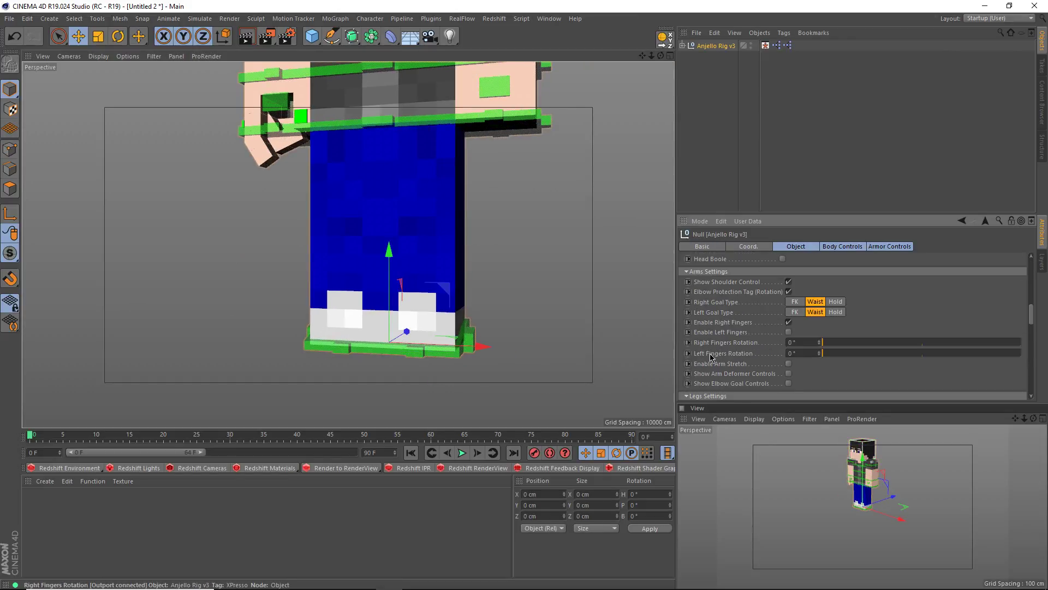
scroll(711, 358, down, 4)
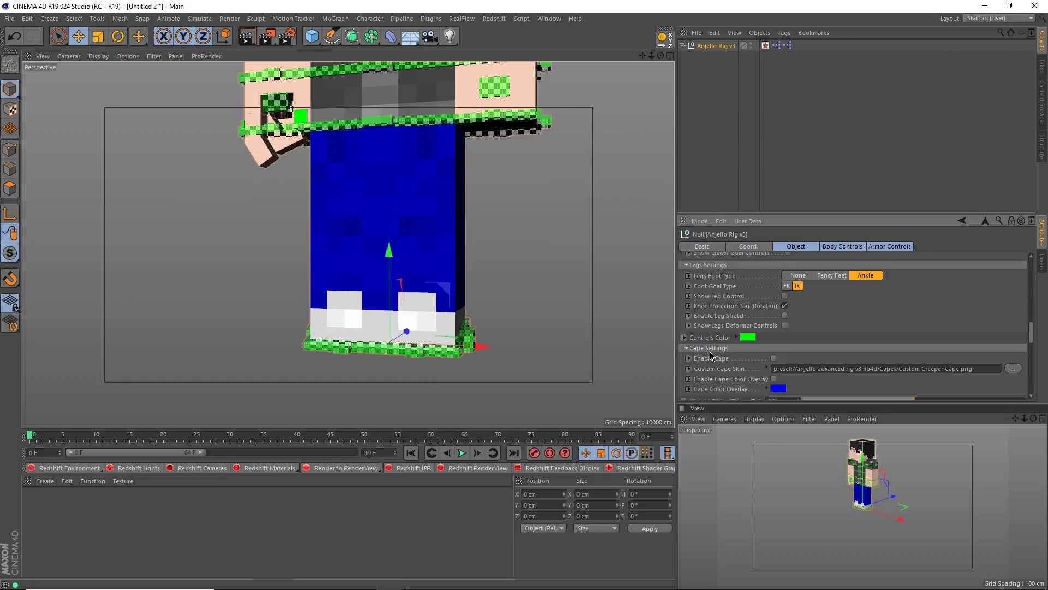
click(786, 286)
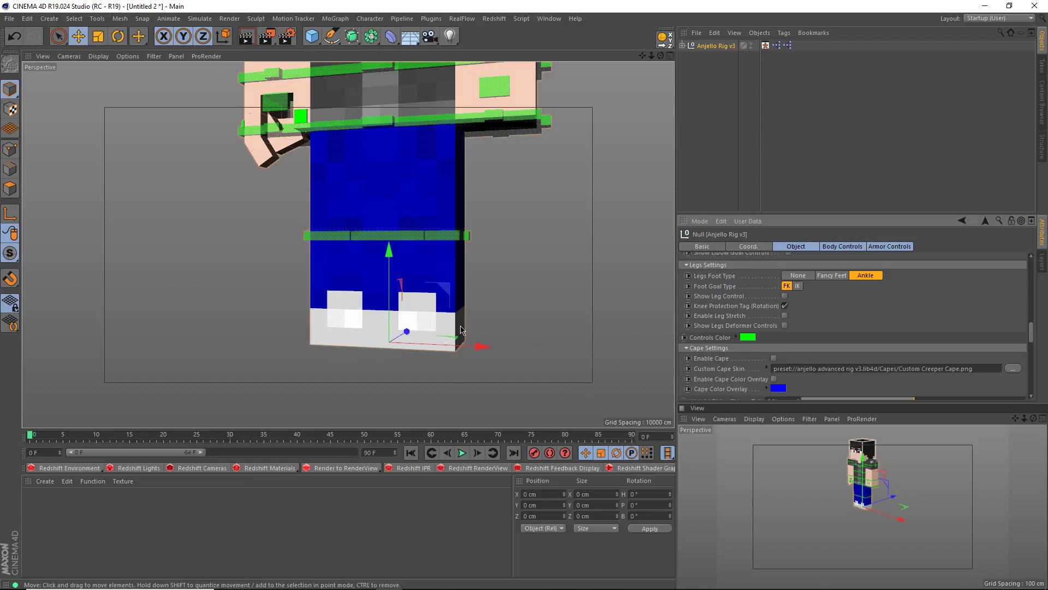
Try bending the right leg by rotating its FK controller, and undo the rotation.
click(335, 242)
key(r)
drag(330, 288, 473, 270)
key(ctrl+z)
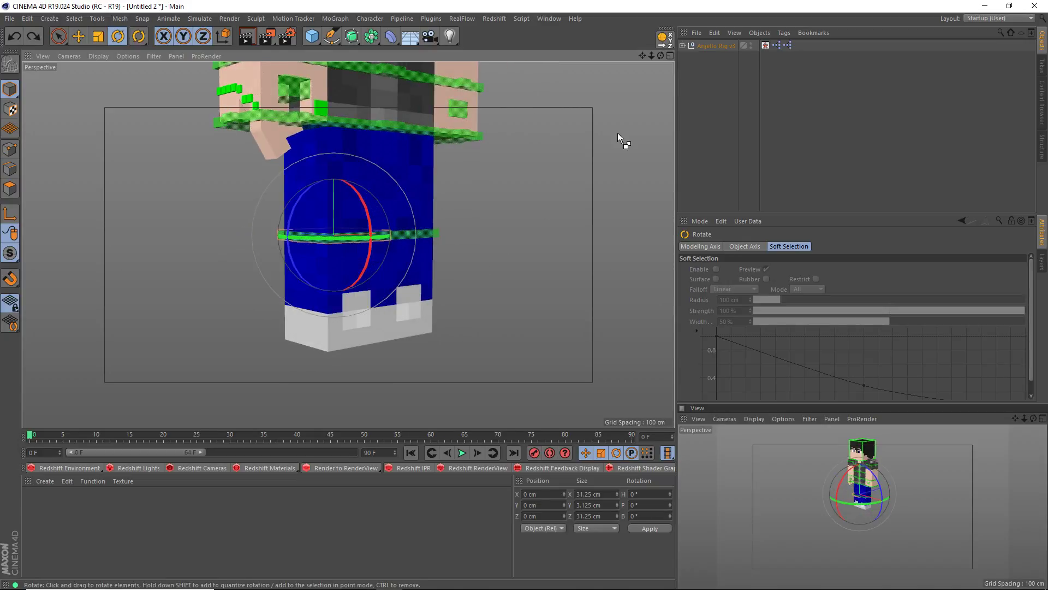
Select Anjello Rig v3 and switch Foot Goal Type back to IK in its legs settings.
click(715, 46)
scroll(728, 374, down, 10)
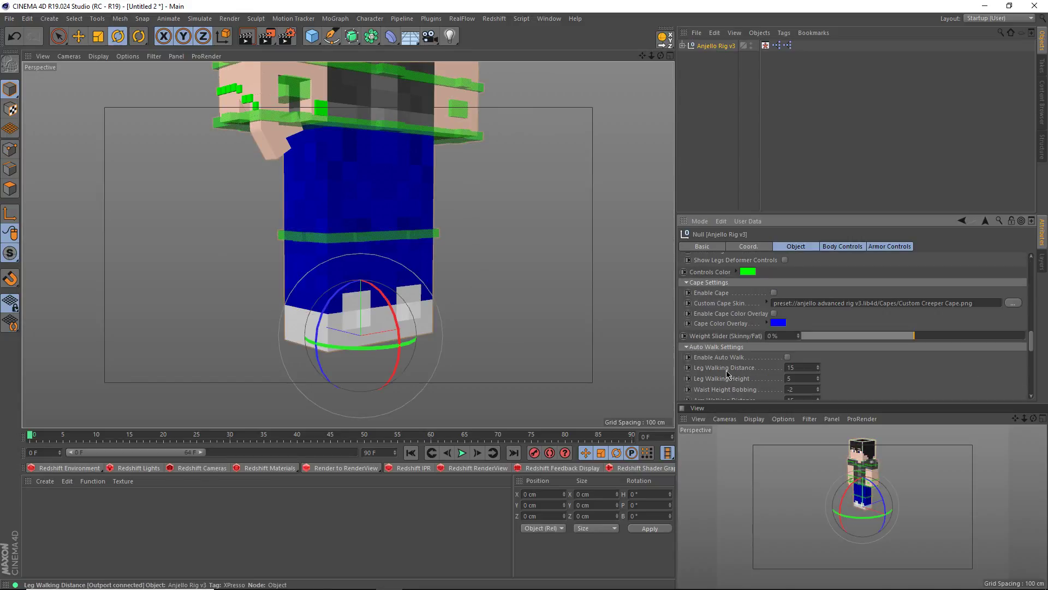
click(798, 351)
scroll(735, 373, down, 3)
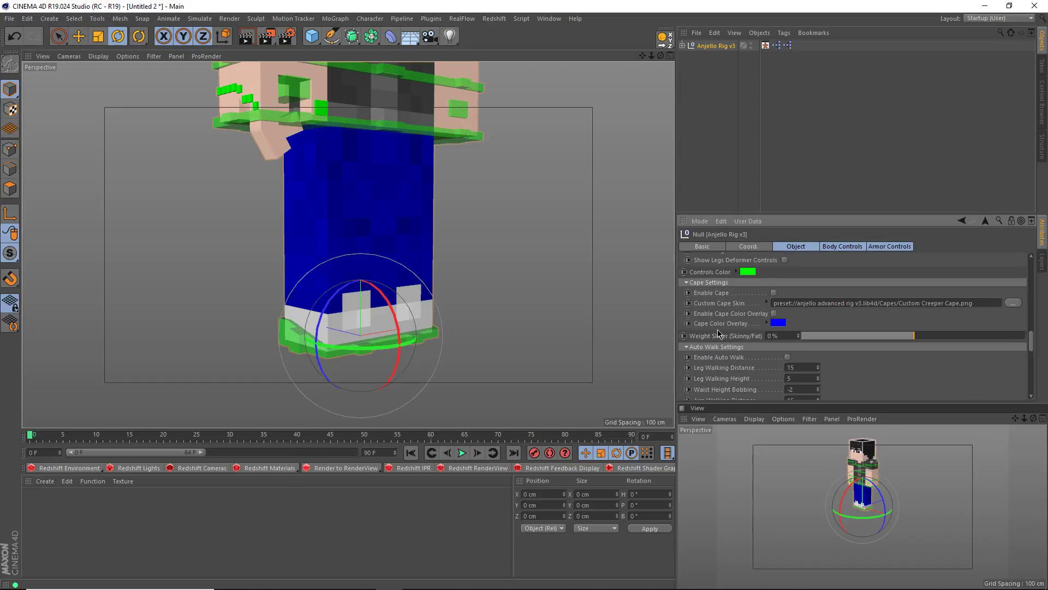
Try the Enable Cape option in the rig's cape settings and inspect the character from behind.
scroll(714, 338, down, 3)
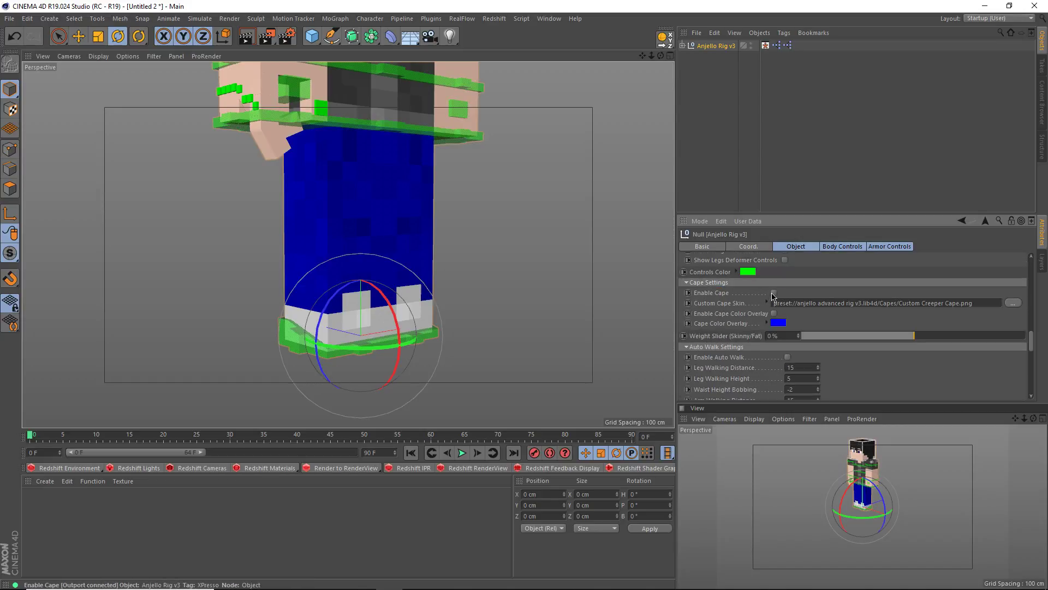
click(772, 293)
scroll(515, 264, down, 4)
alt+middle_drag(480, 229, 448, 352)
alt+drag(448, 353, 476, 339)
Turn on Enable Auto Walk in the rig's auto walk settings and keep the timeline at frame 0.
scroll(768, 295, down, 3)
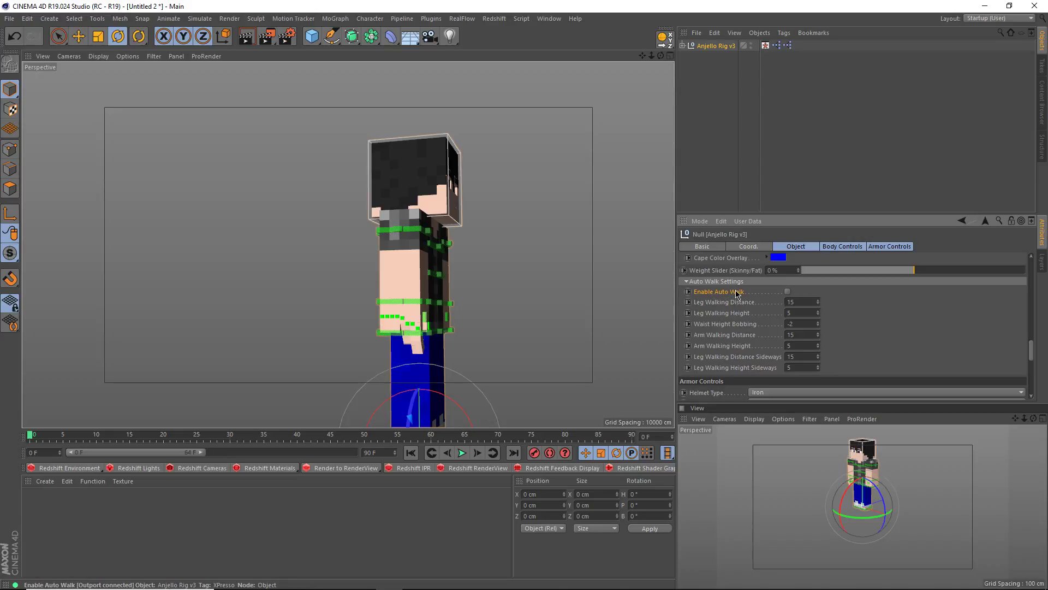
alt+drag(487, 351, 596, 309)
click(787, 291)
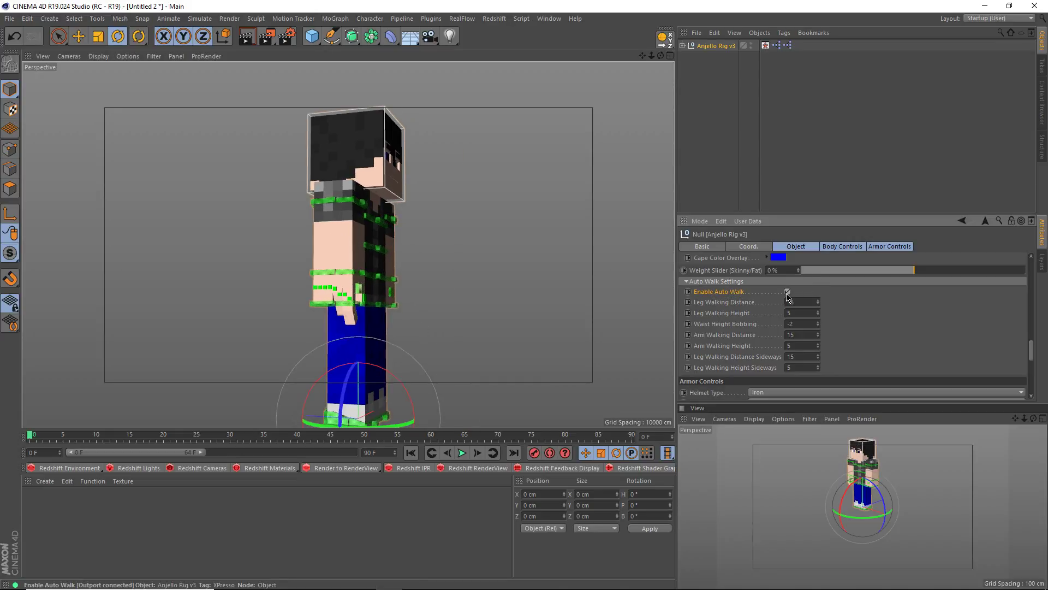
scroll(415, 381, down, 3)
alt+middle_drag(419, 388, 336, 346)
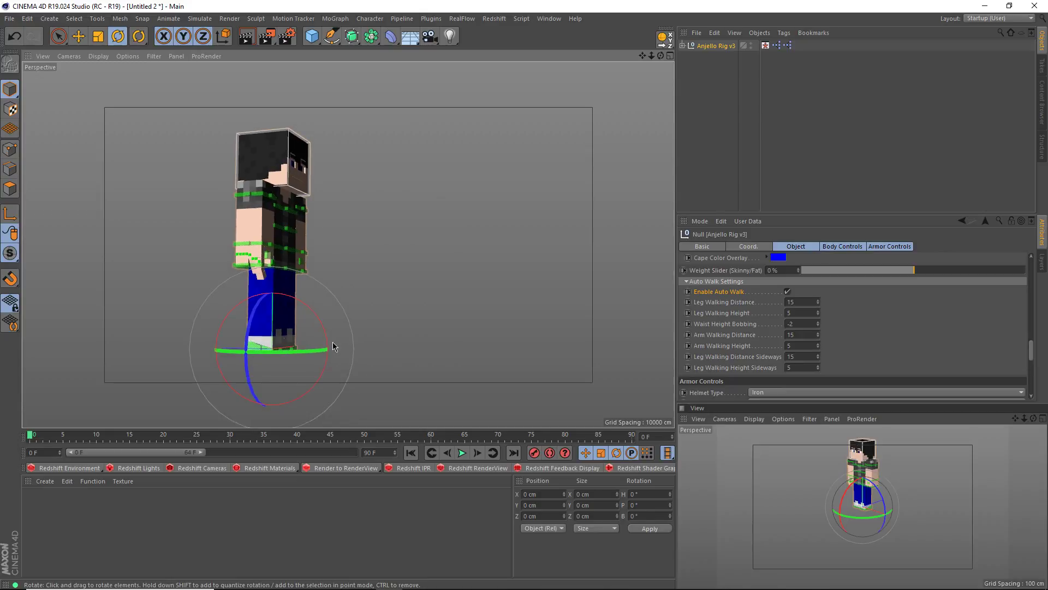
alt+middle_drag(405, 375, 393, 374)
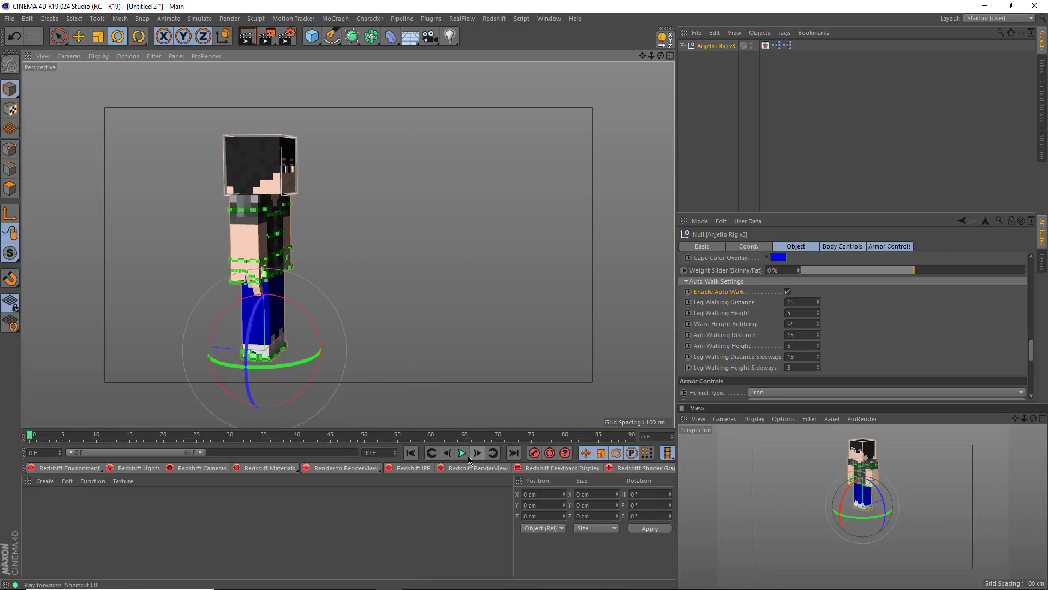
click(30, 437)
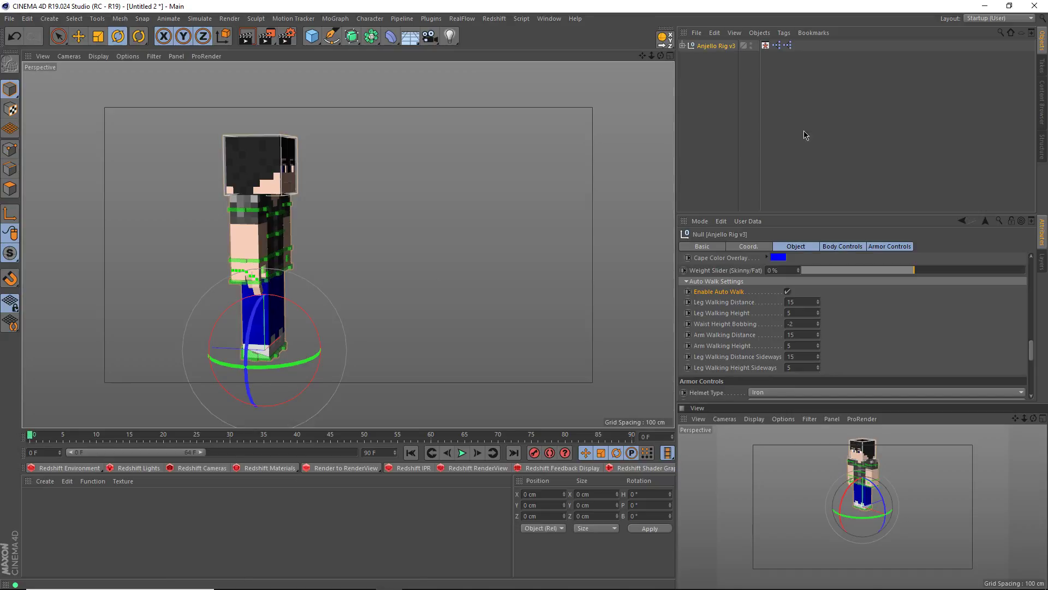
Examine the rig's Armor Controls and the walking parameters in its auto walk settings.
scroll(732, 307, down, 3)
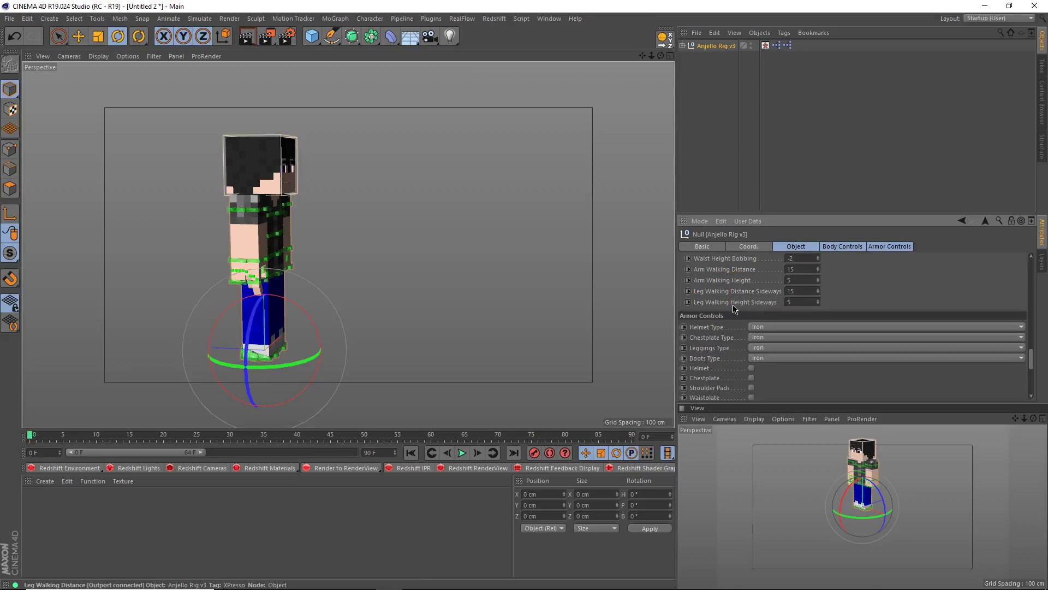
scroll(734, 309, down, 10)
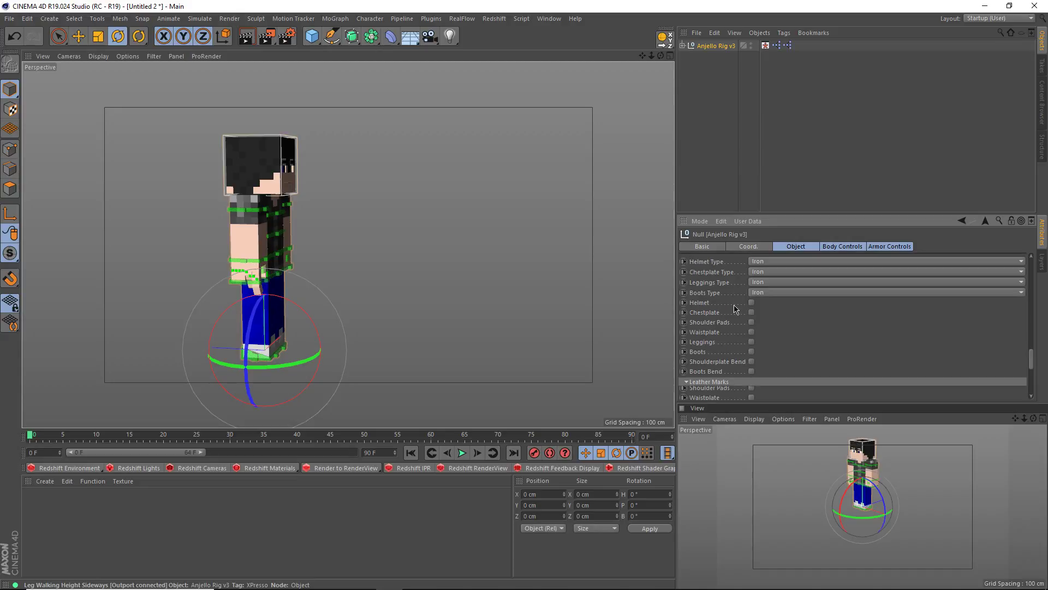
scroll(736, 309, up, 3)
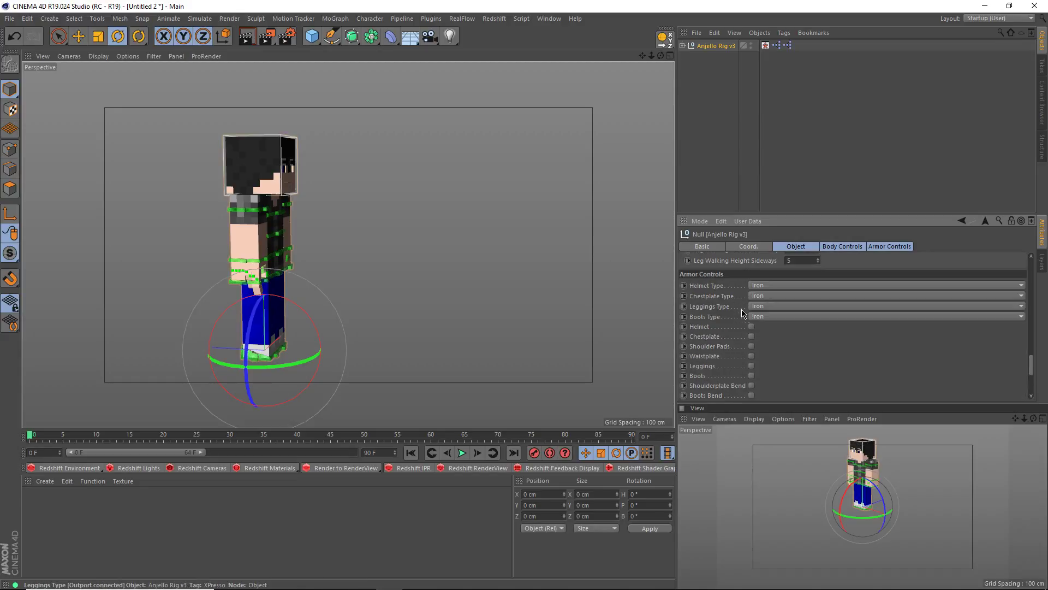
scroll(749, 367, up, 5)
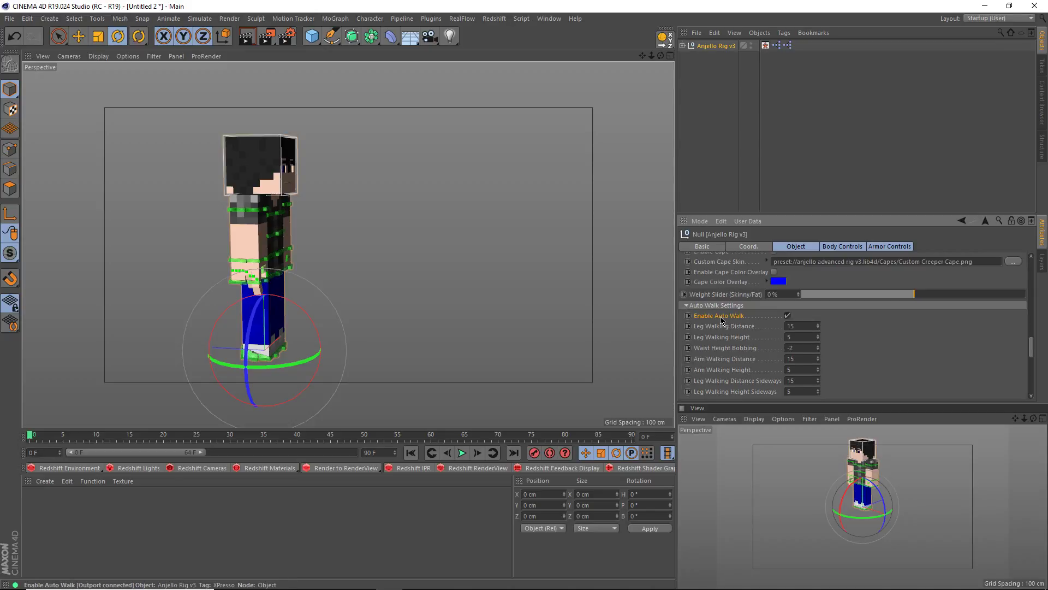
Try posing the left leg by selecting its goal controller and moving it, and undo the changes.
scroll(250, 354, up, 6)
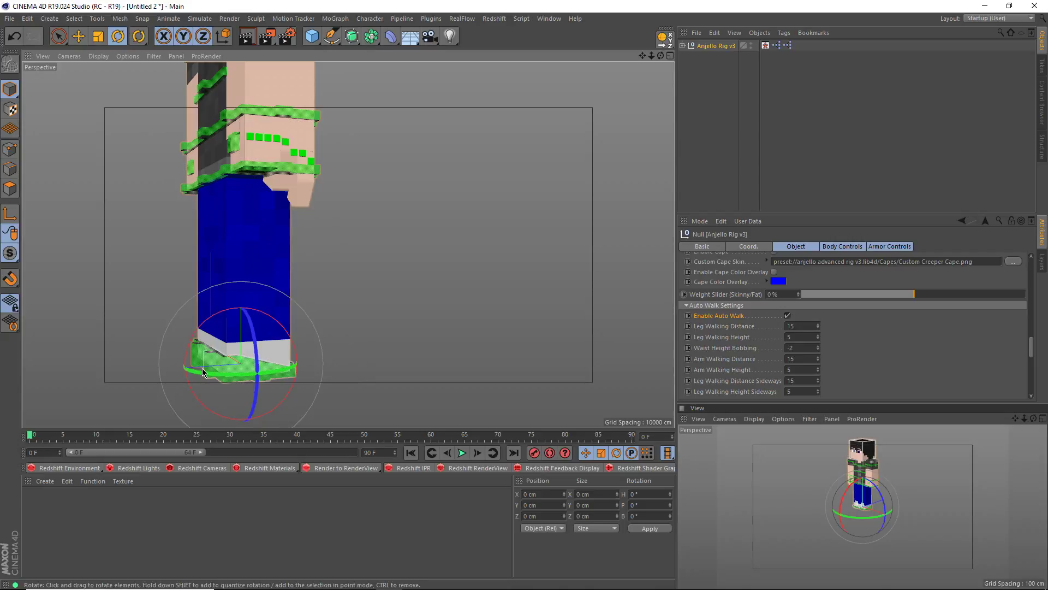
click(256, 358)
scroll(256, 356, up, 2)
alt+drag(256, 352, 360, 353)
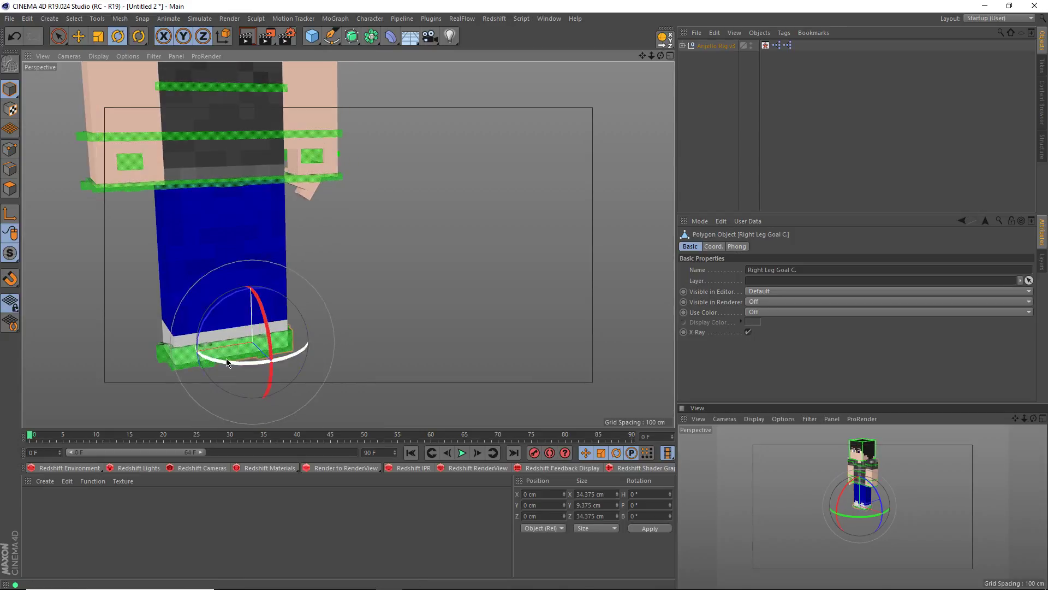
click(179, 351)
alt+drag(217, 330, 473, 217)
key(e)
click(211, 355)
drag(266, 374, 34, 311)
alt+drag(237, 299, 487, 285)
key(ctrl+z)
key(ctrl+z)
key(ctrl+z)
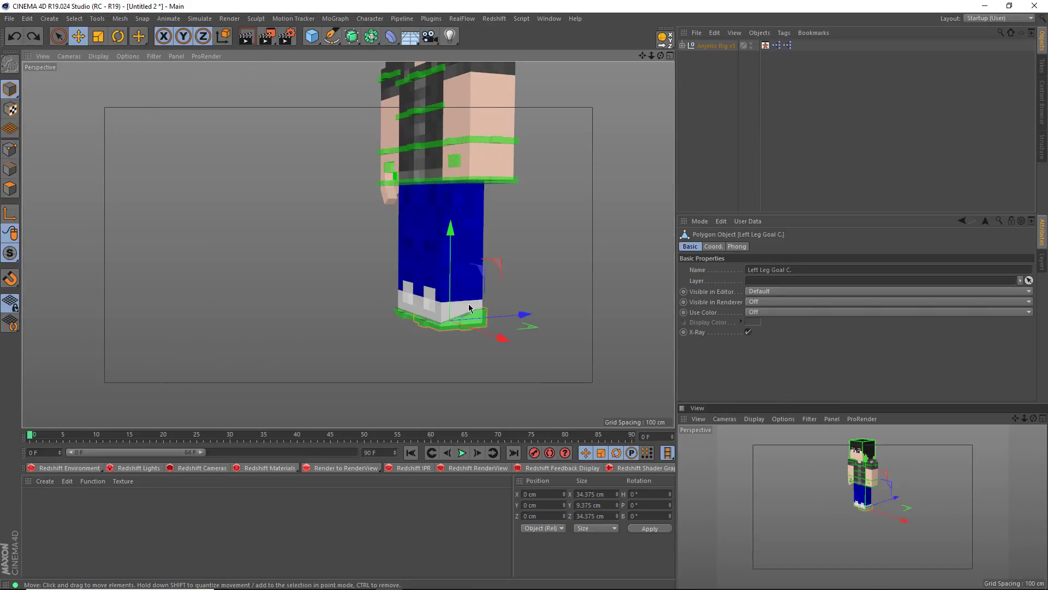
key(ctrl+z)
Examine the rig's body, arm, leg, cape, auto walk and armor parameters on the Anjello Rig v3 object.
click(787, 45)
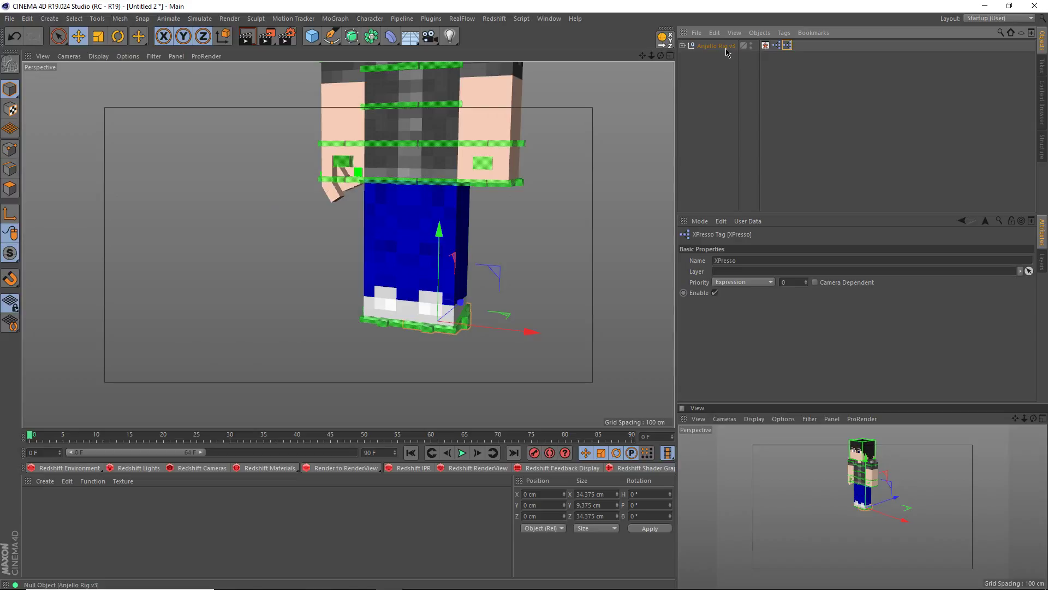
click(713, 47)
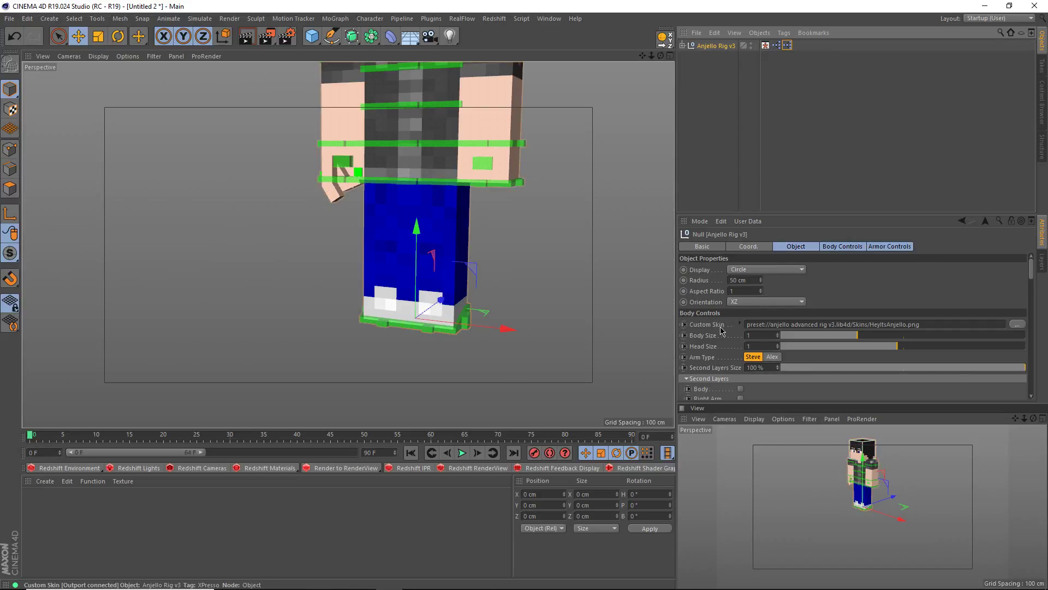
scroll(722, 330, down, 6)
scroll(721, 330, down, 3)
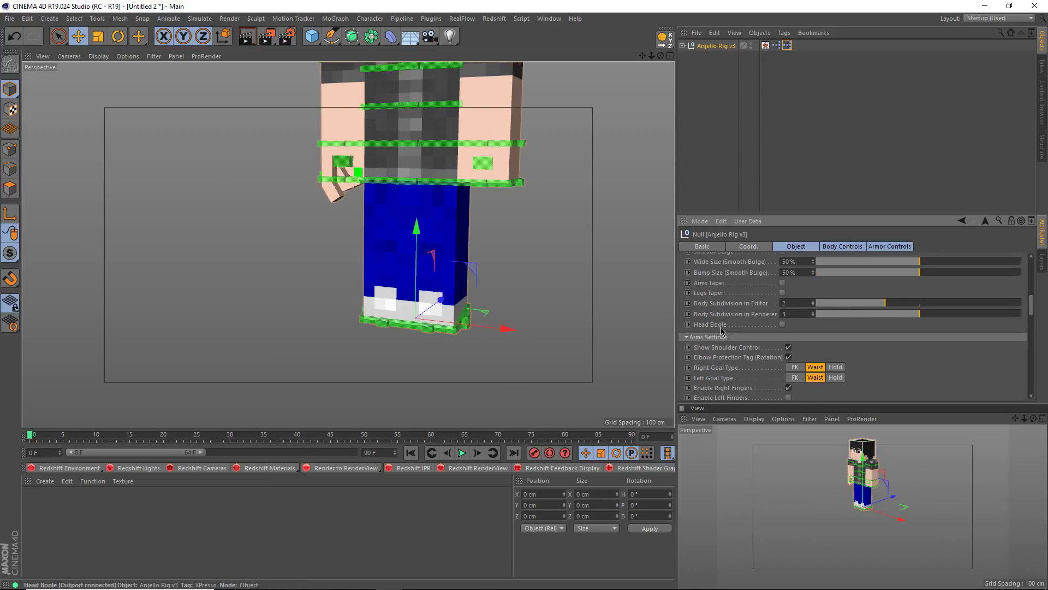
scroll(726, 330, down, 5)
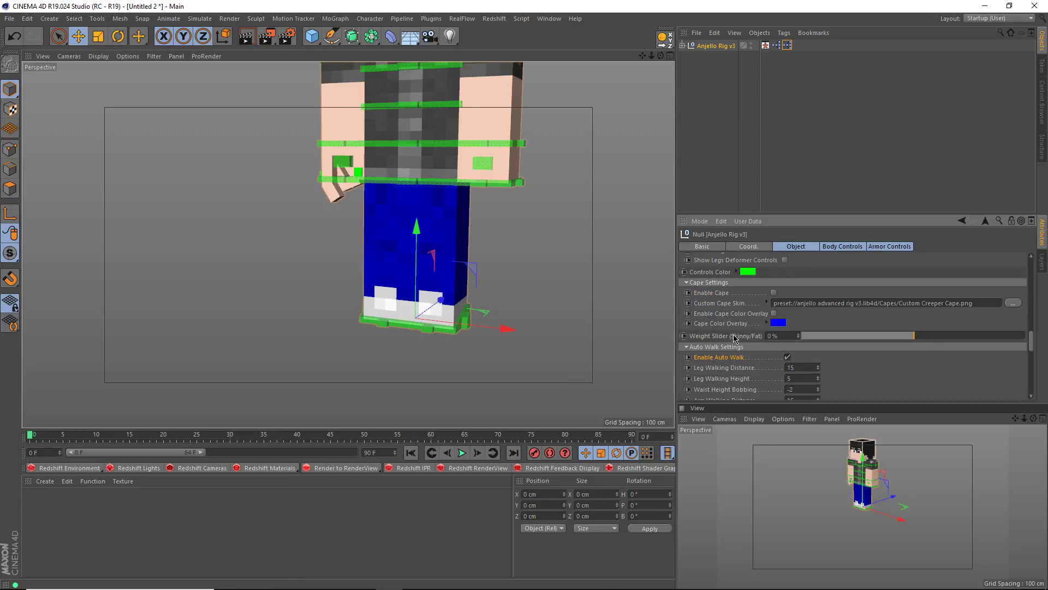
scroll(735, 340, down, 3)
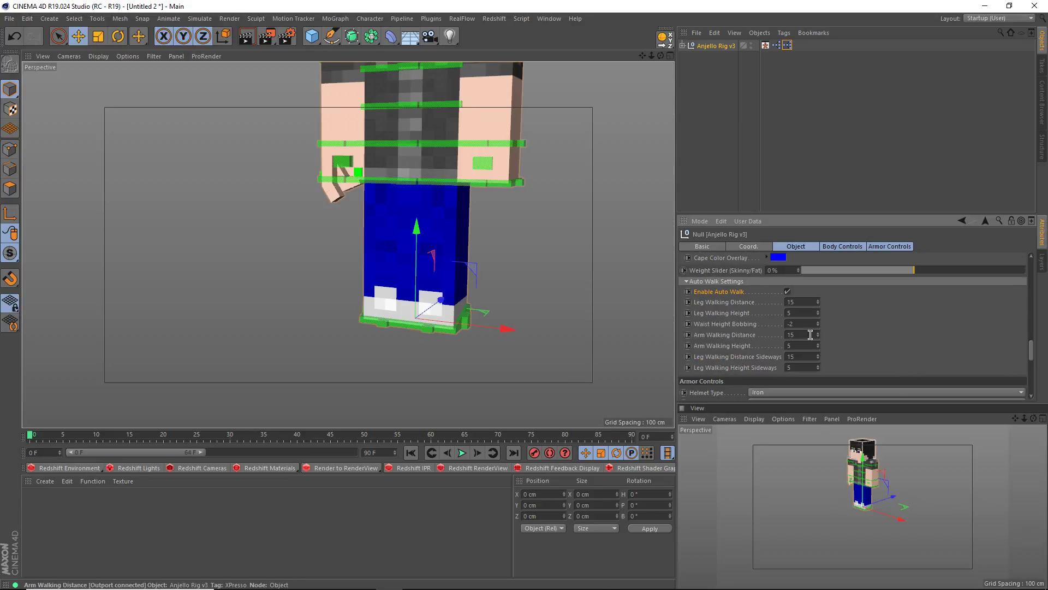
alt+drag(470, 347, 418, 330)
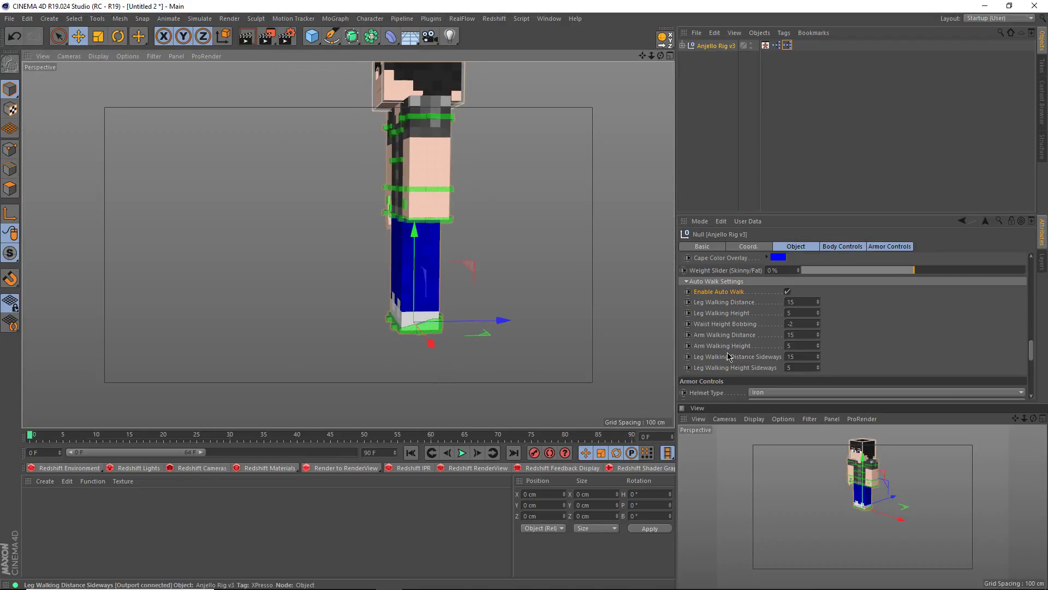
scroll(728, 356, down, 3)
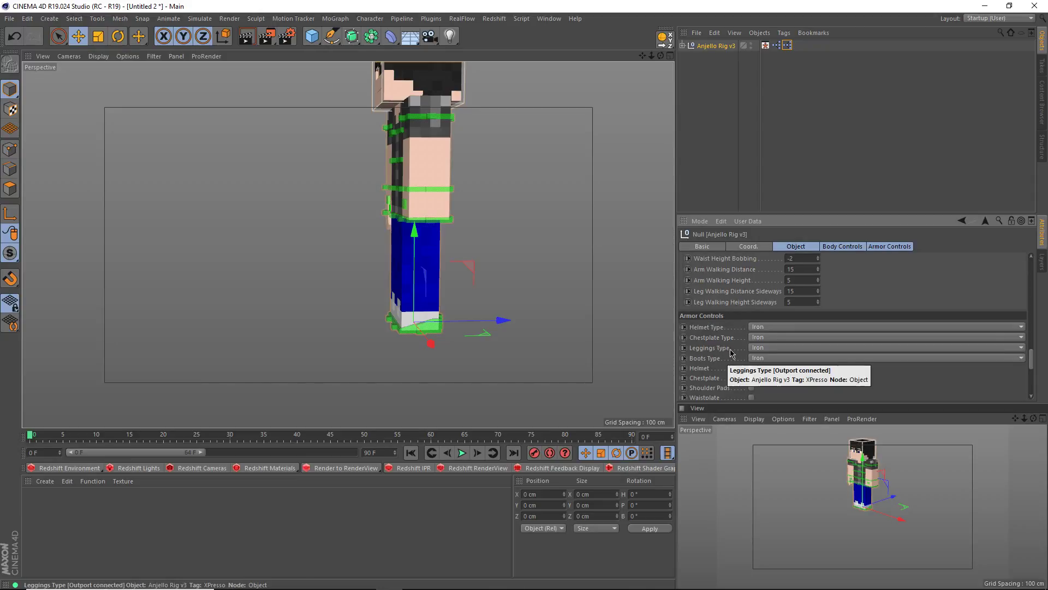
scroll(754, 344, up, 3)
scroll(759, 344, up, 5)
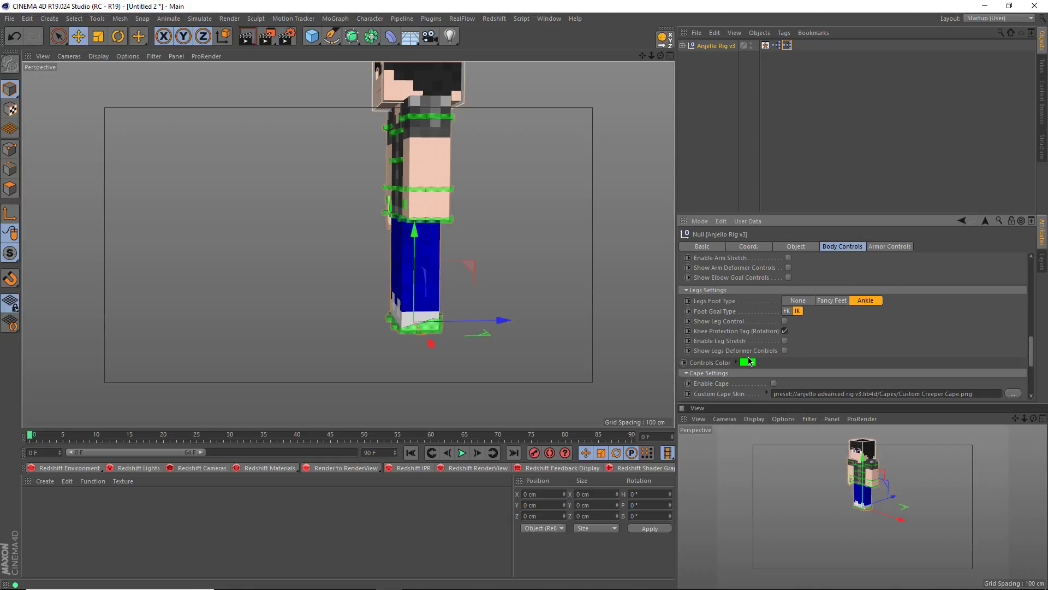
scroll(748, 357, up, 5)
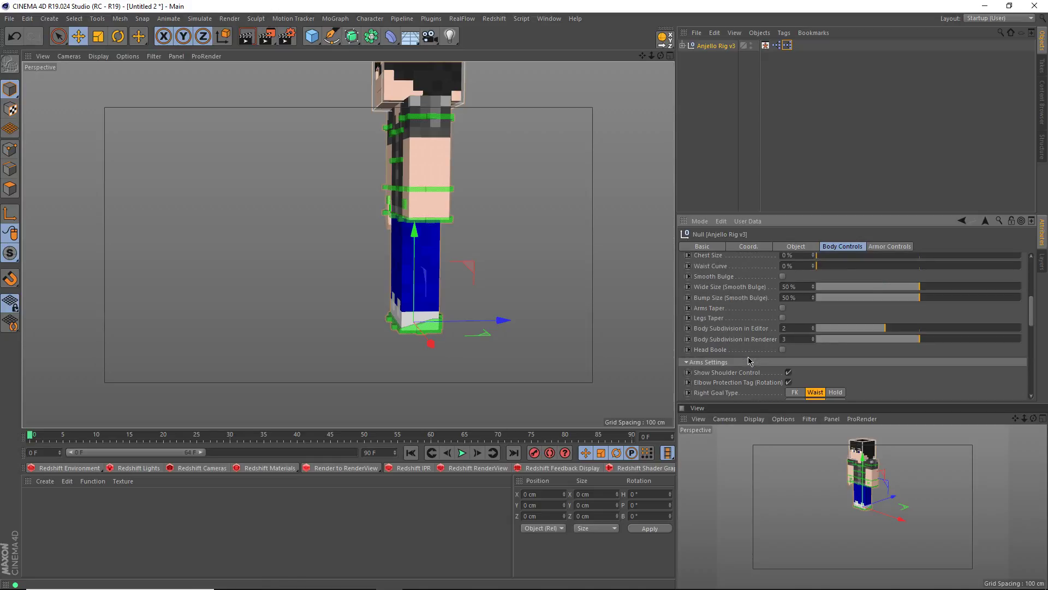
scroll(750, 361, up, 4)
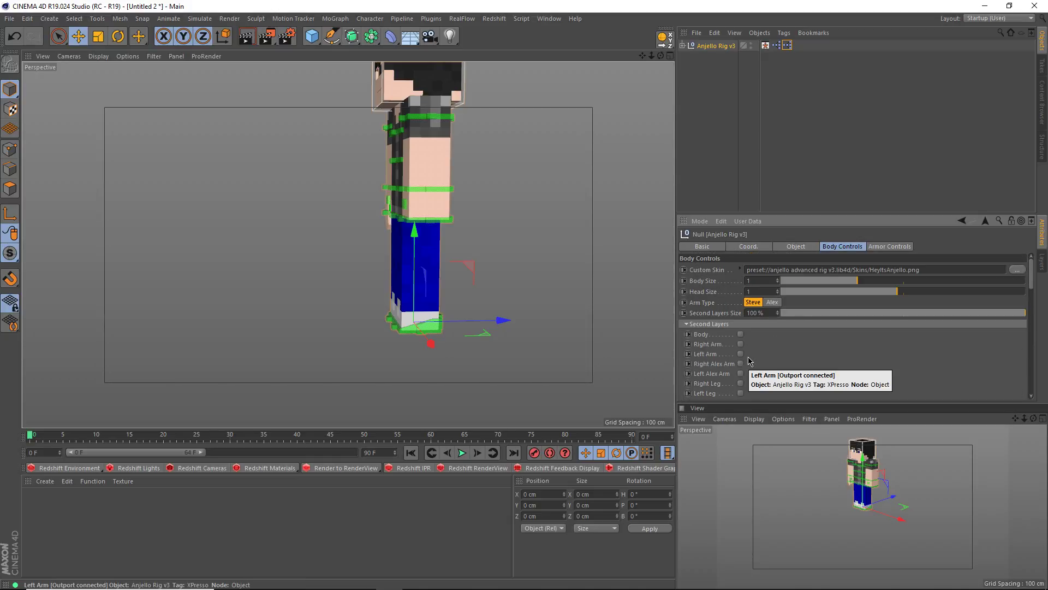
scroll(750, 361, down, 10)
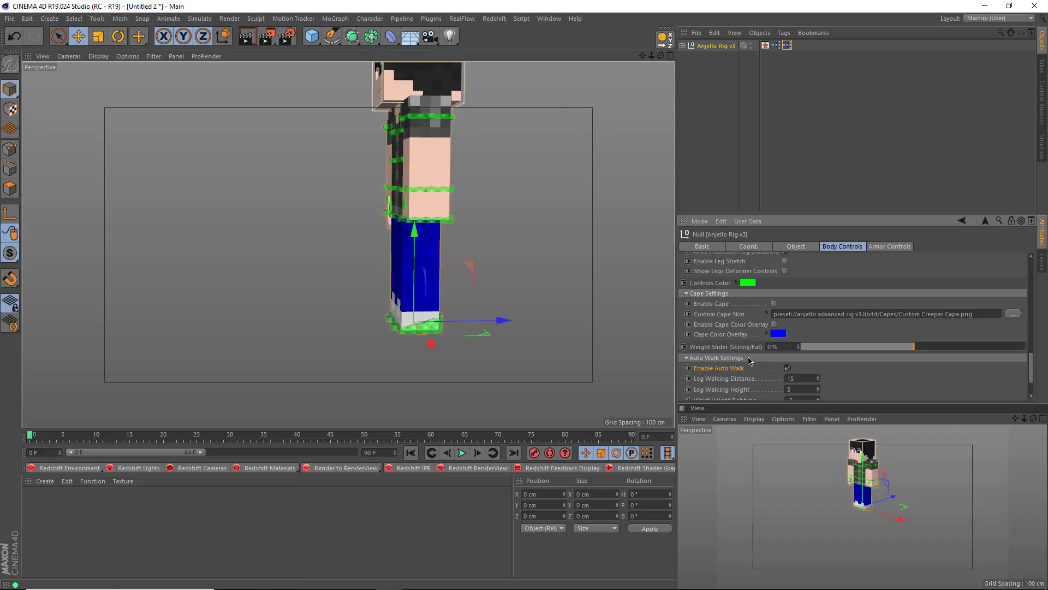
Expand the Anjello Rig v3 hierarchy and inspect its New CMotion Walk and Old CMotion Walk objects.
click(792, 66)
click(682, 46)
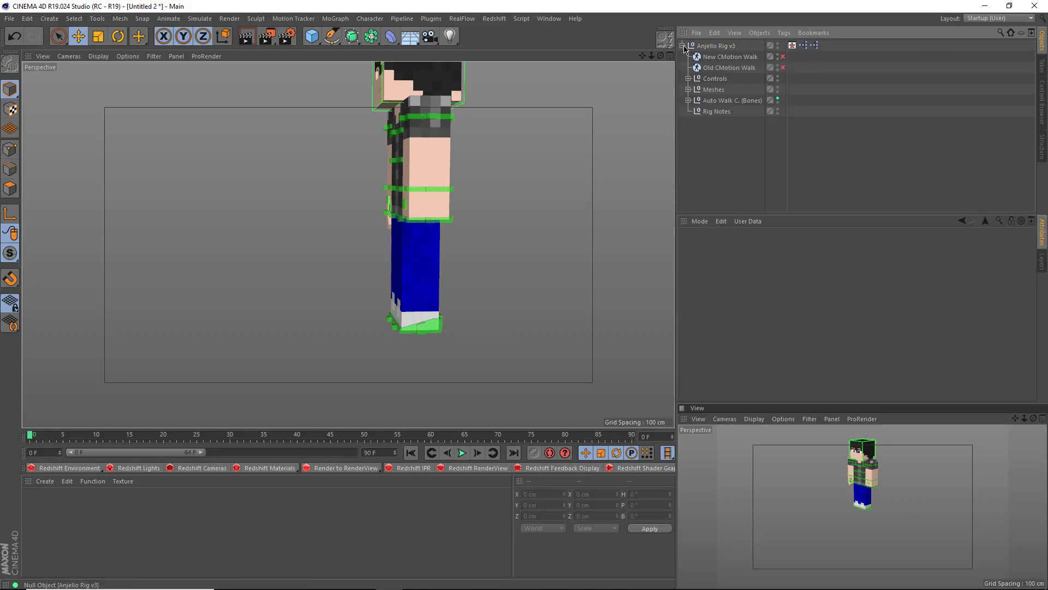
click(729, 58)
click(729, 68)
click(715, 46)
Inspect the rig's two XPresso tags, their layer options and the scene's Meshes, Userdata and Textures layers.
click(803, 45)
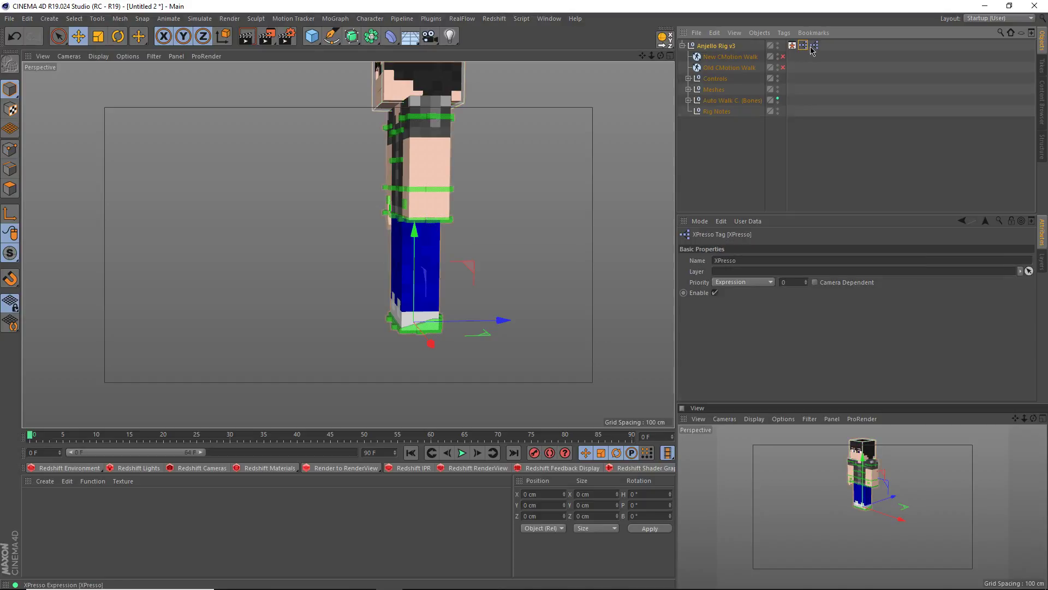
click(803, 47)
drag(842, 66, 800, 38)
right_click(812, 47)
mouse_move(843, 52)
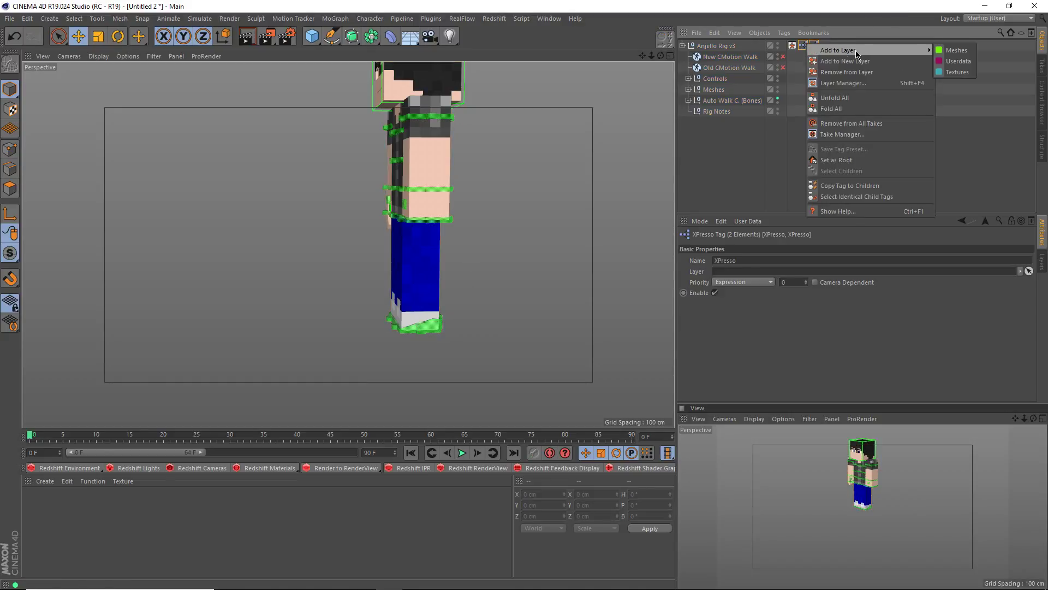
click(972, 89)
click(1043, 266)
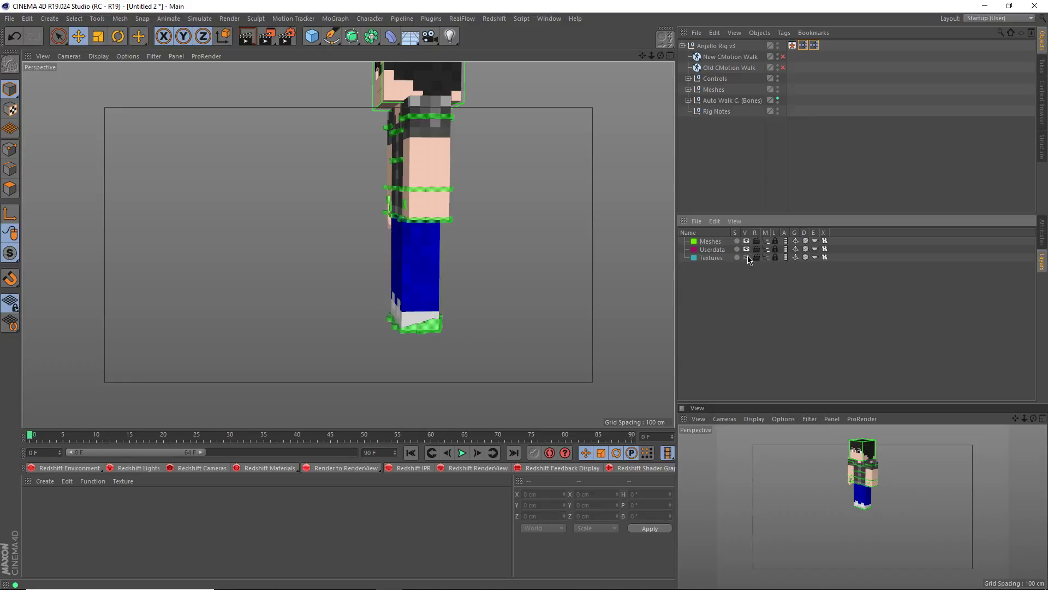
click(1043, 227)
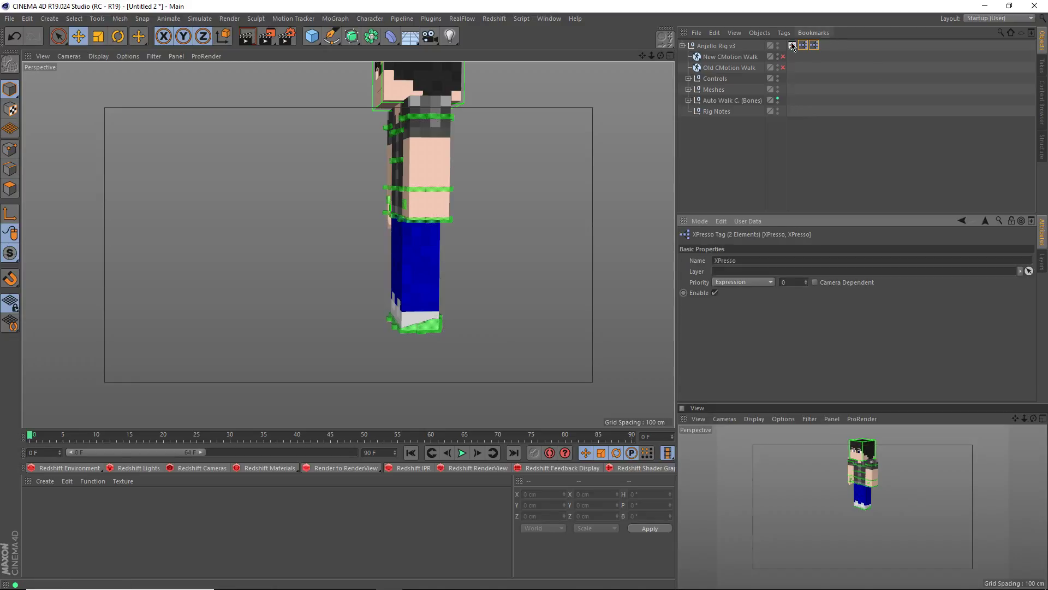
Enable the New CMotion Walk object and move it out of the Anjello Rig v3 hierarchy.
click(783, 57)
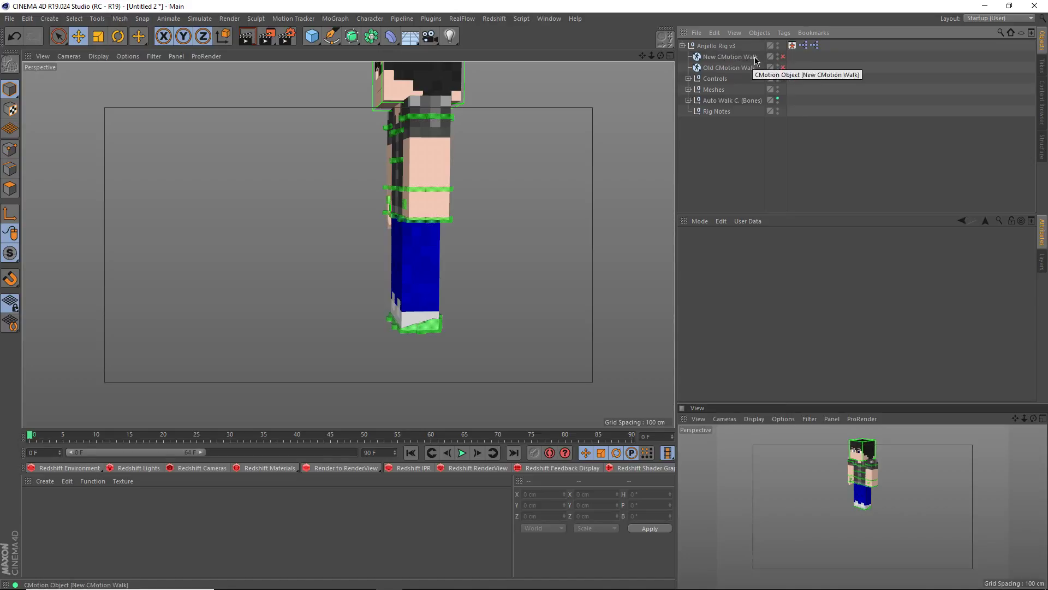
click(729, 56)
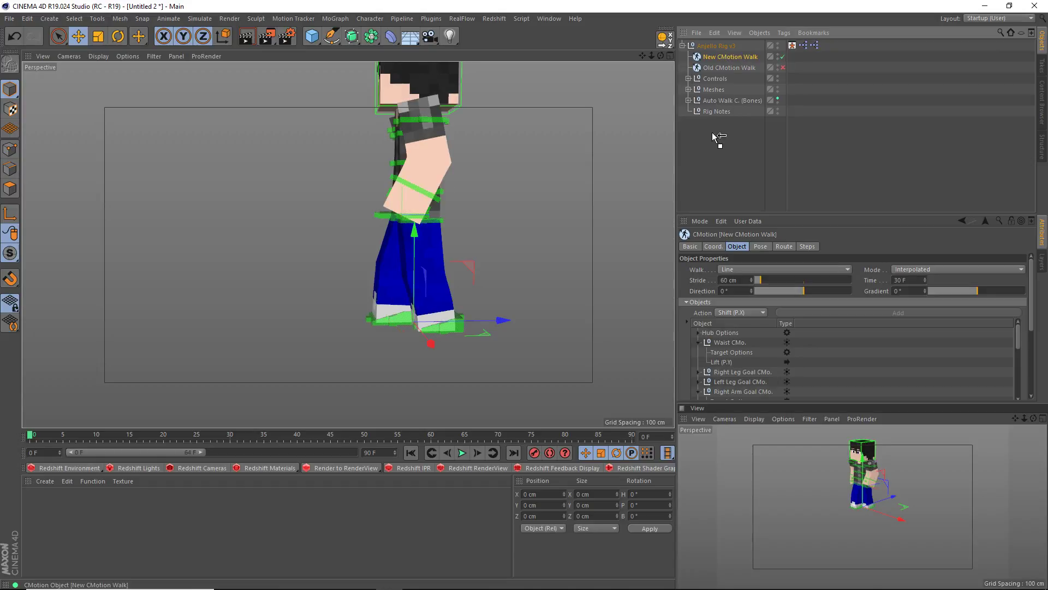
drag(716, 136, 713, 143)
click(712, 159)
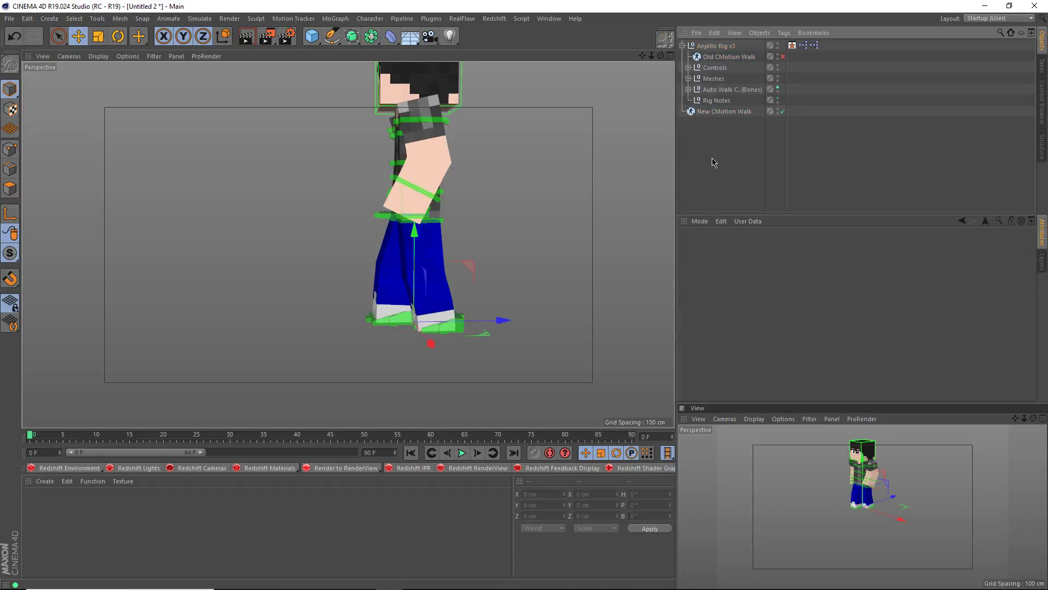
Play the CMotion walk animation, stop it and return the timeline to frame 0.
click(462, 453)
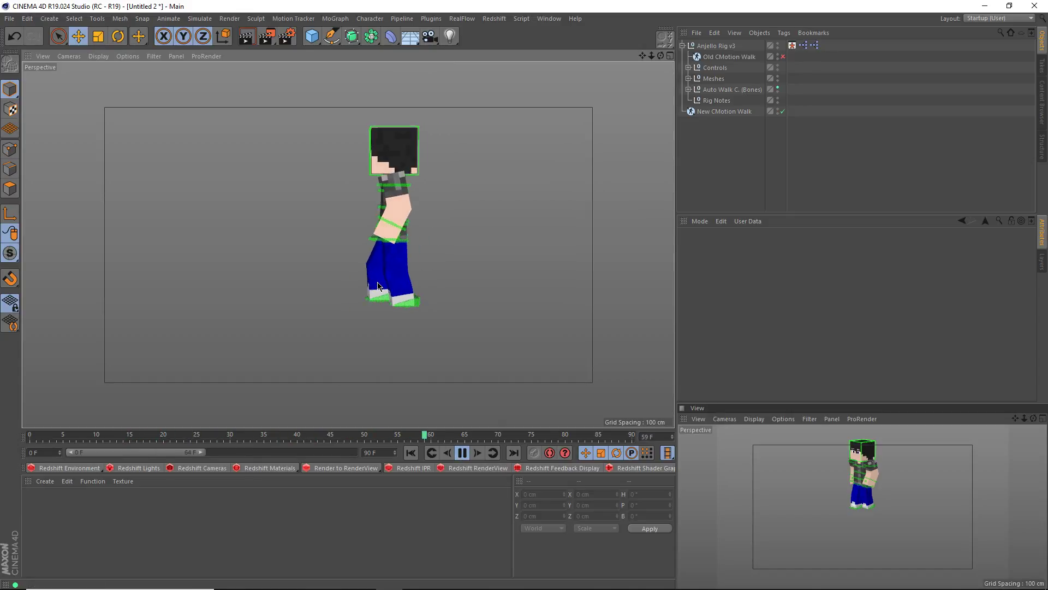
click(462, 453)
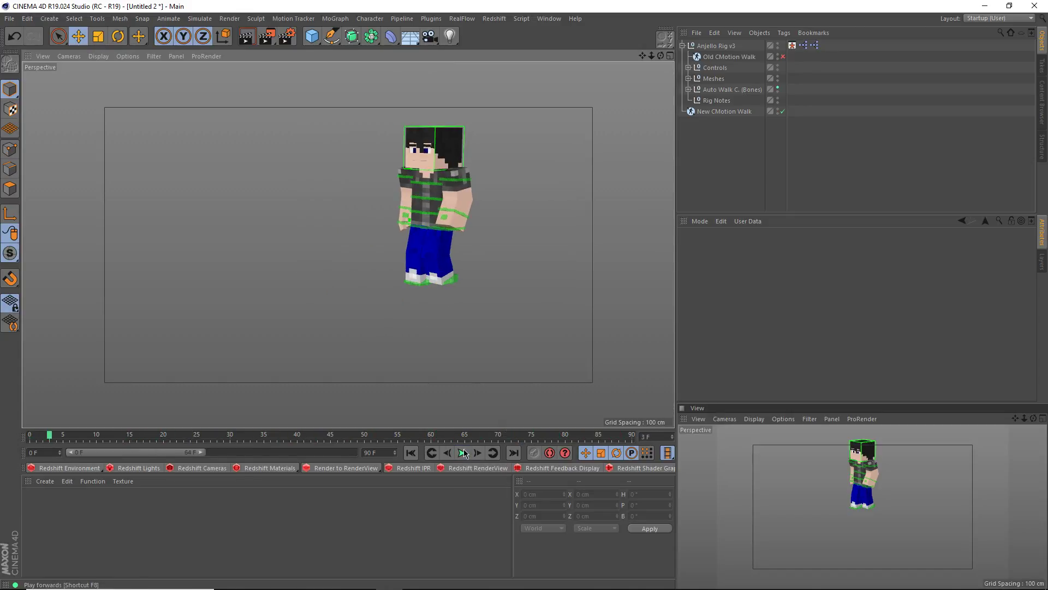
click(32, 442)
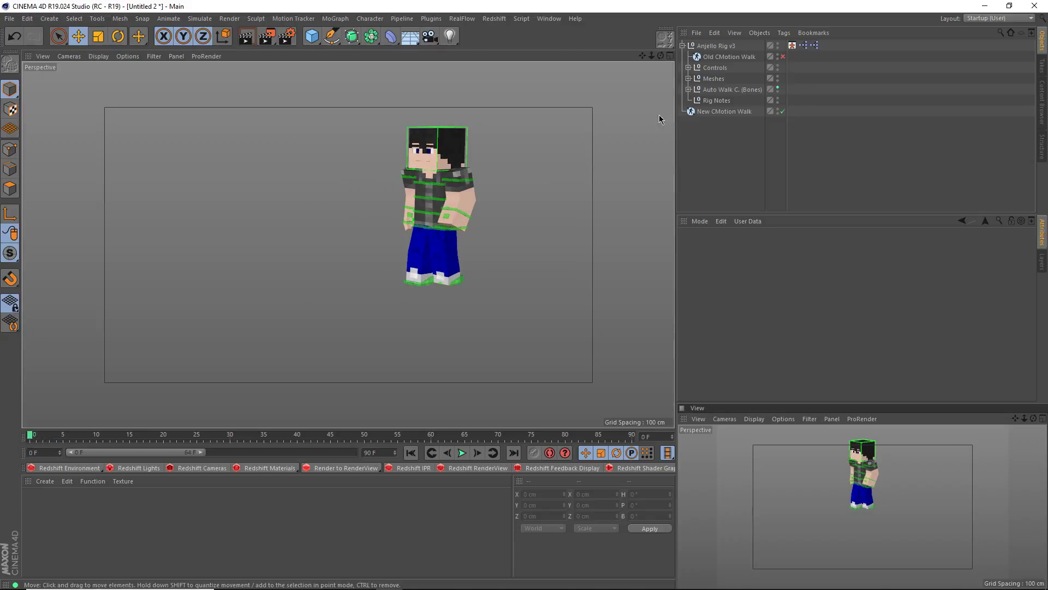
Set the rig's Legs Foot Type to Fancy Feet in its legs settings.
click(716, 46)
scroll(845, 299, down, 10)
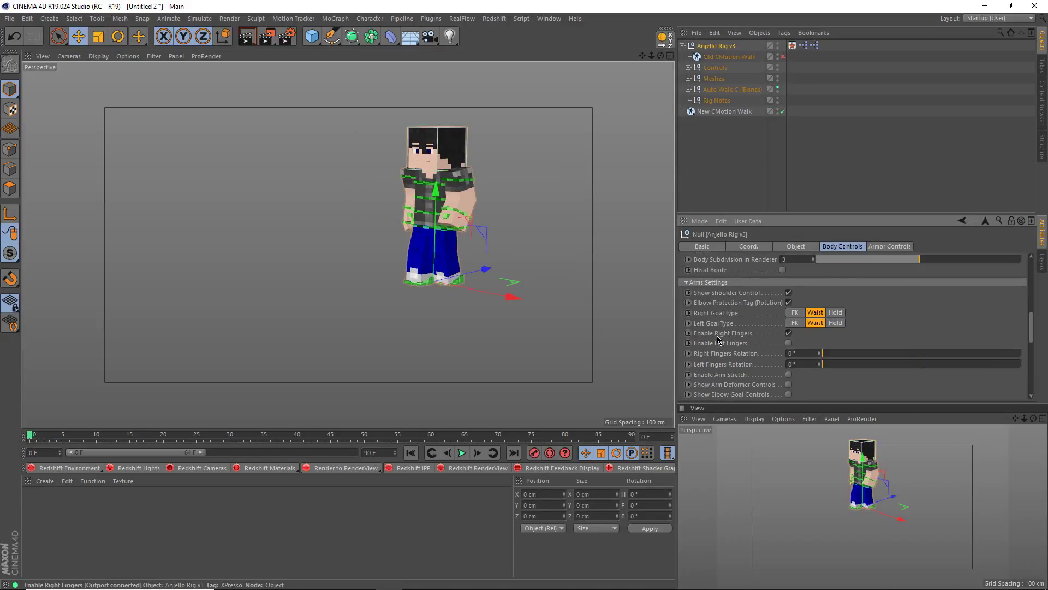
drag(845, 299, 822, 299)
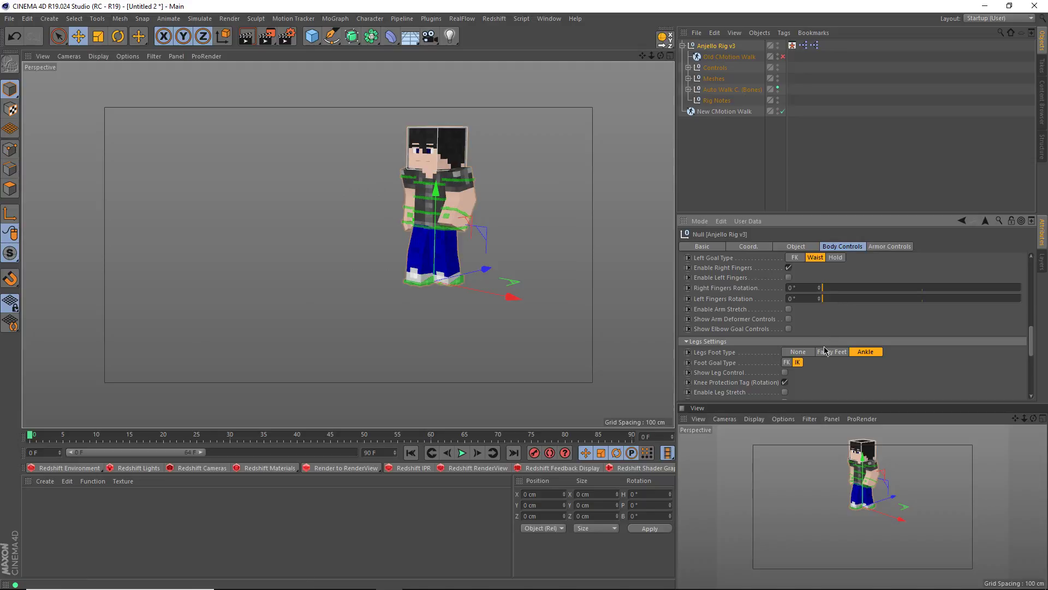
click(832, 352)
Play the walk animation from the side with the Fancy Feet option and return to frame 0.
alt+drag(378, 306, 321, 298)
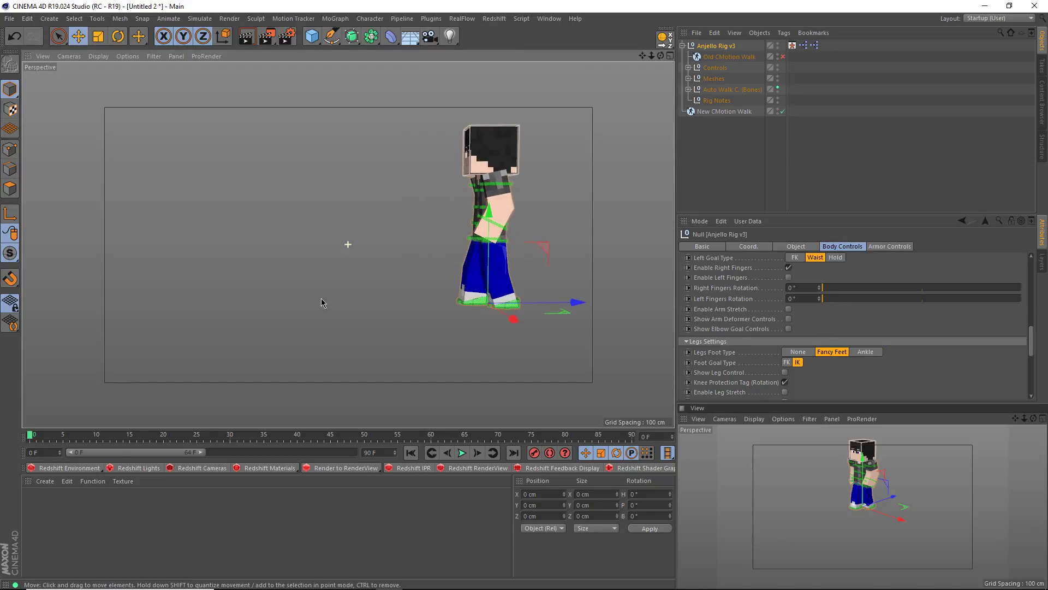
click(429, 306)
click(462, 453)
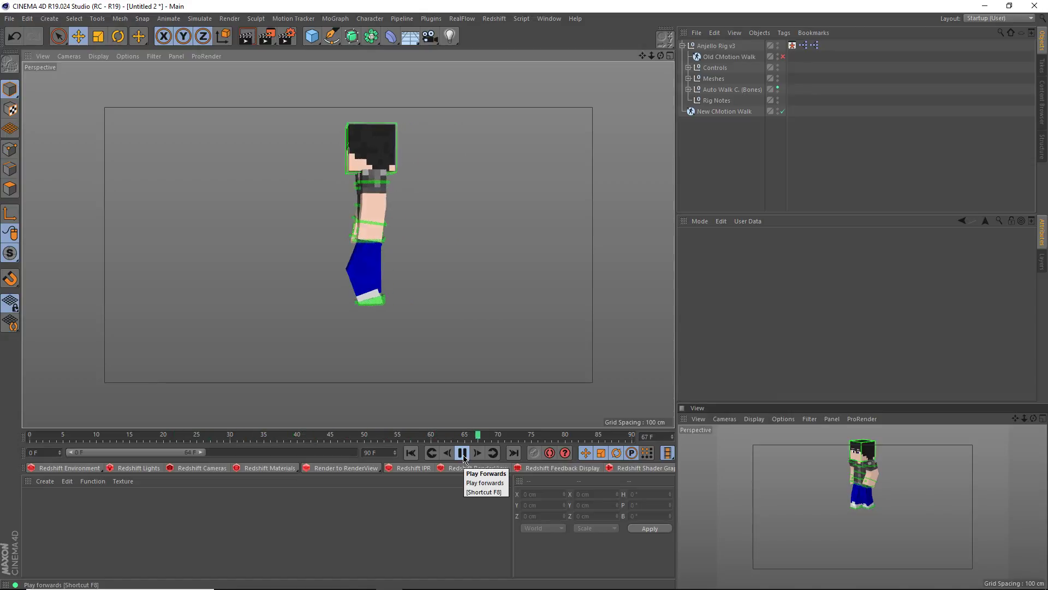
click(462, 452)
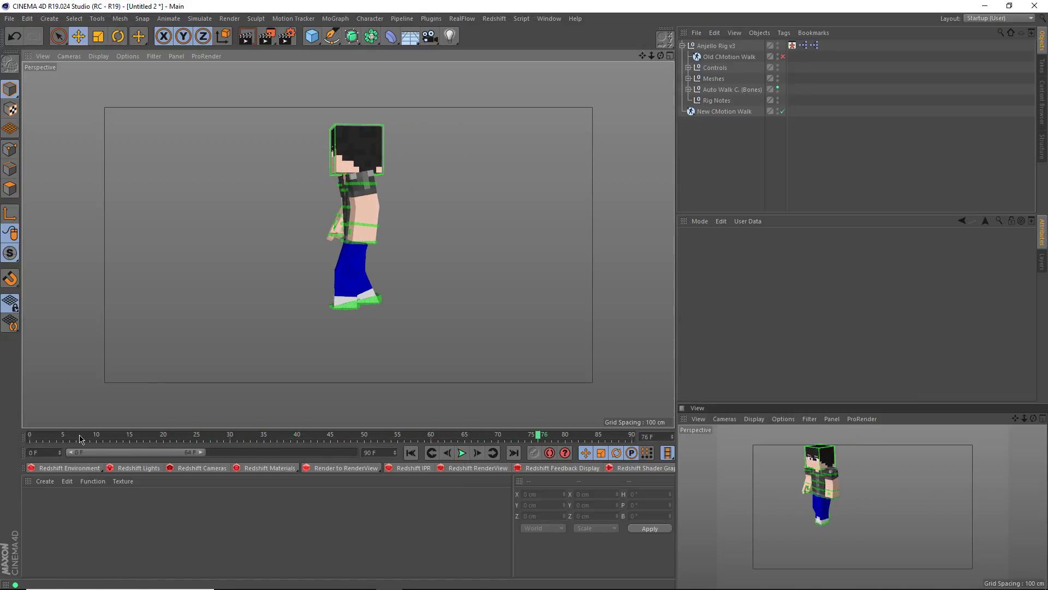
drag(38, 438, 3, 437)
Play the walk from a front three-quarter view and pause it at frame 11.
scroll(207, 358, down, 4)
alt+middle_drag(287, 352, 311, 325)
alt+drag(310, 323, 435, 306)
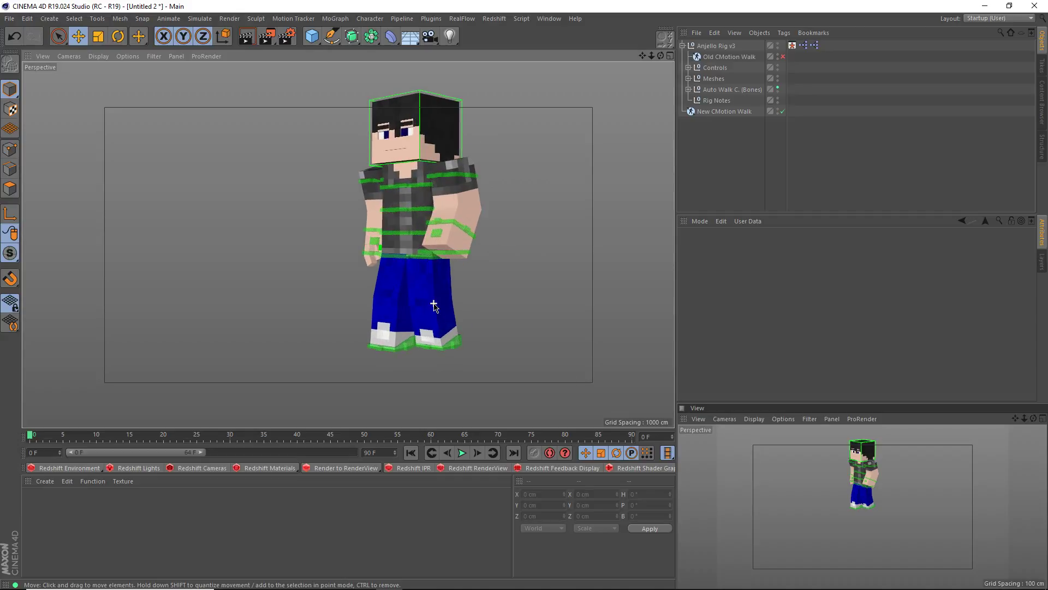
click(461, 453)
click(459, 453)
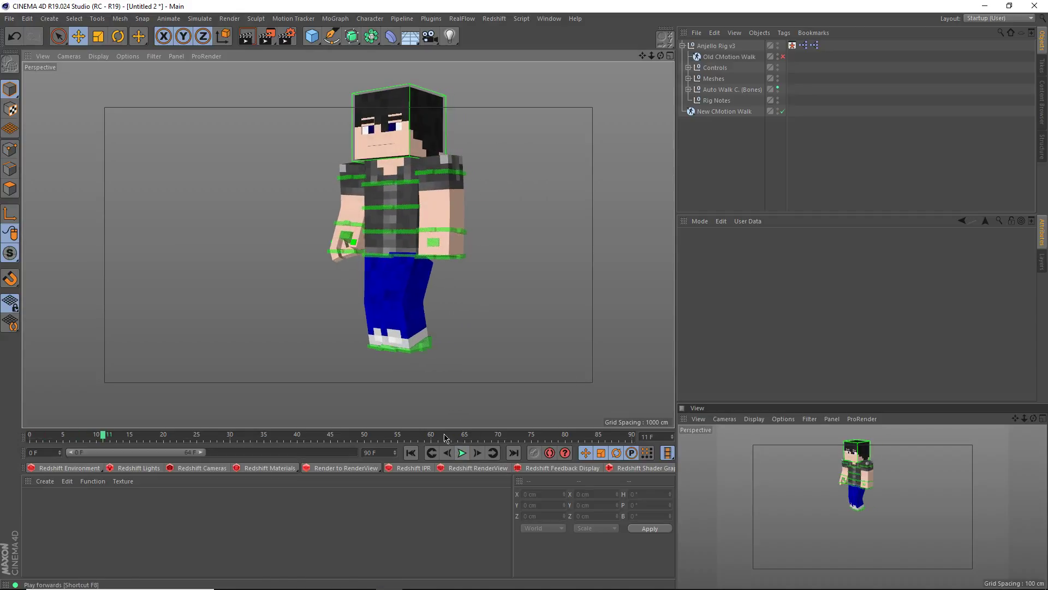
Play the walk close up from the side to check the feet, and go back to the first frame.
scroll(410, 340, up, 6)
alt+drag(408, 358, 460, 401)
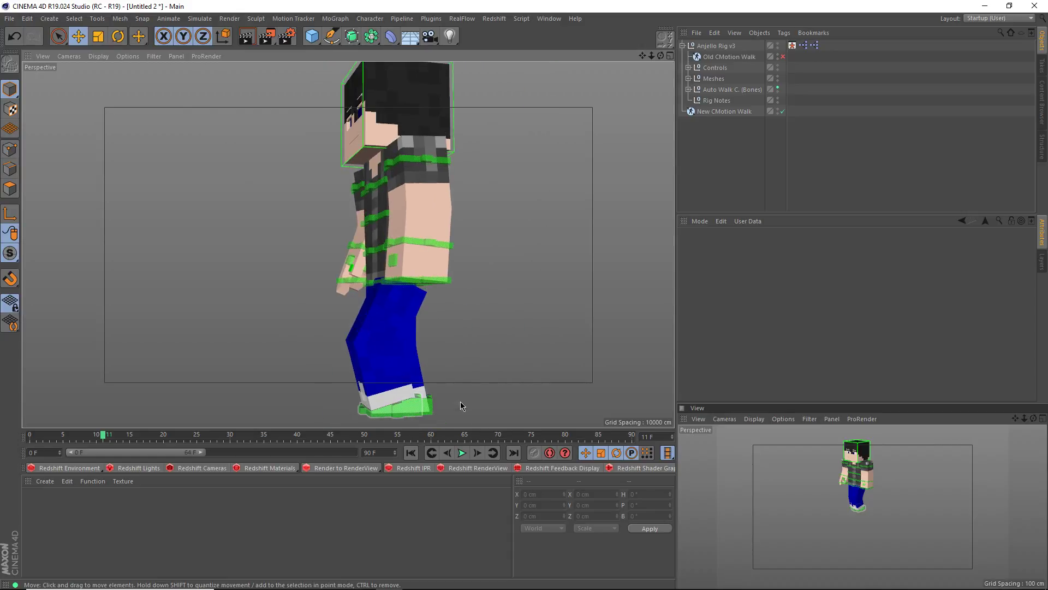
click(460, 454)
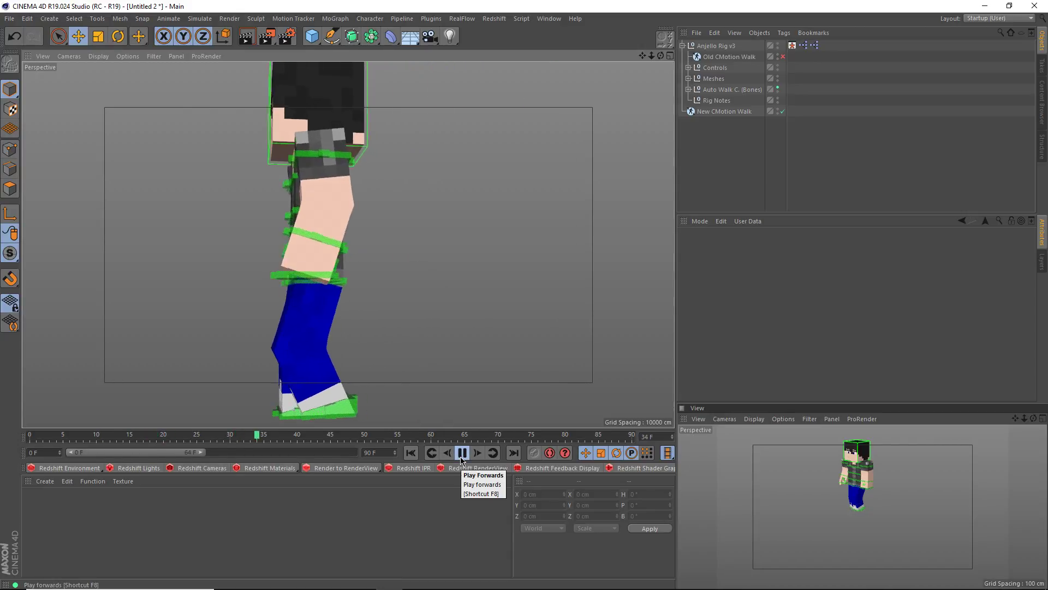
click(461, 454)
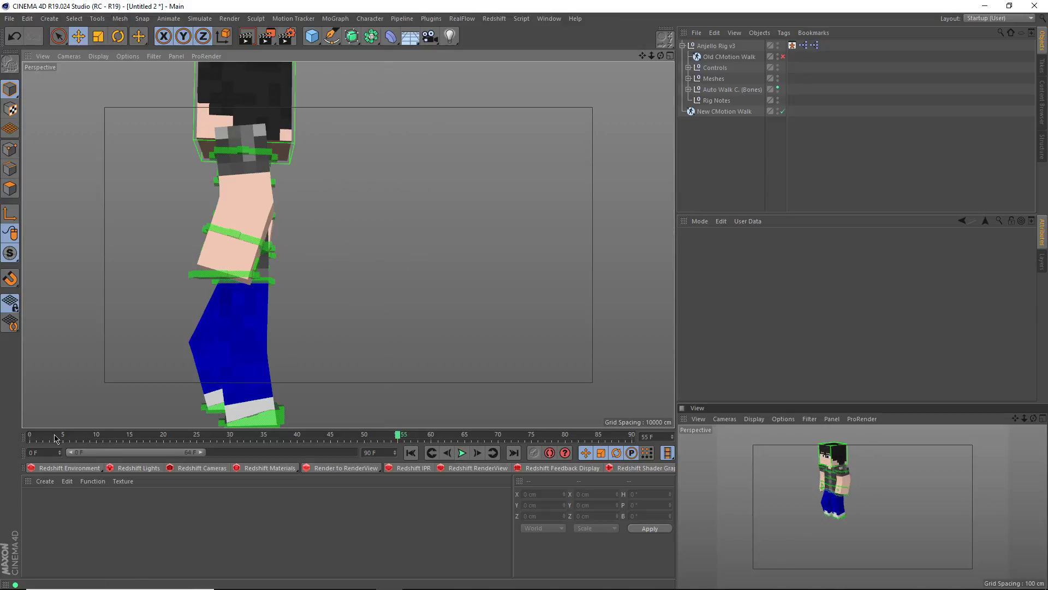
click(410, 453)
Add a MoGraph Cloner to the scene and make Anjello Rig v3 its child.
scroll(316, 336, down, 5)
alt+middle_drag(311, 336, 480, 287)
scroll(489, 290, down, 8)
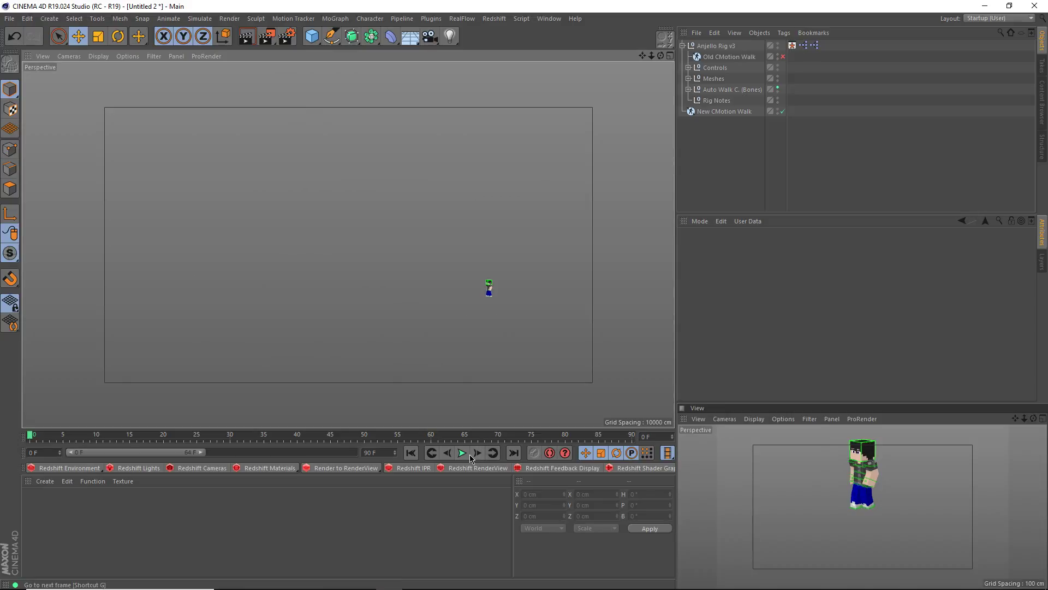
scroll(494, 229, up, 8)
alt+drag(466, 235, 515, 284)
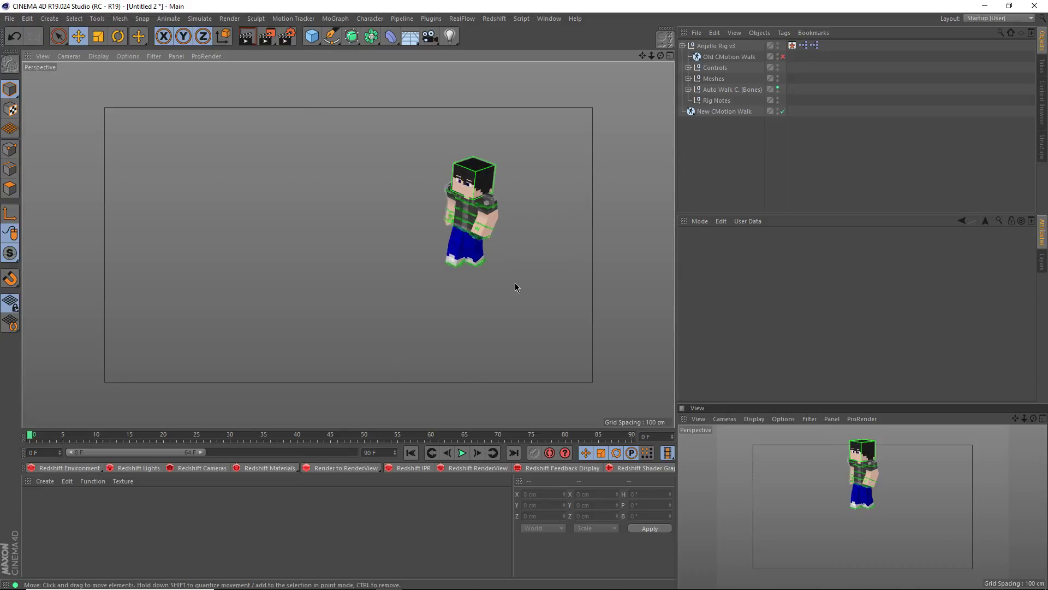
alt+middle_drag(514, 284, 381, 283)
click(337, 18)
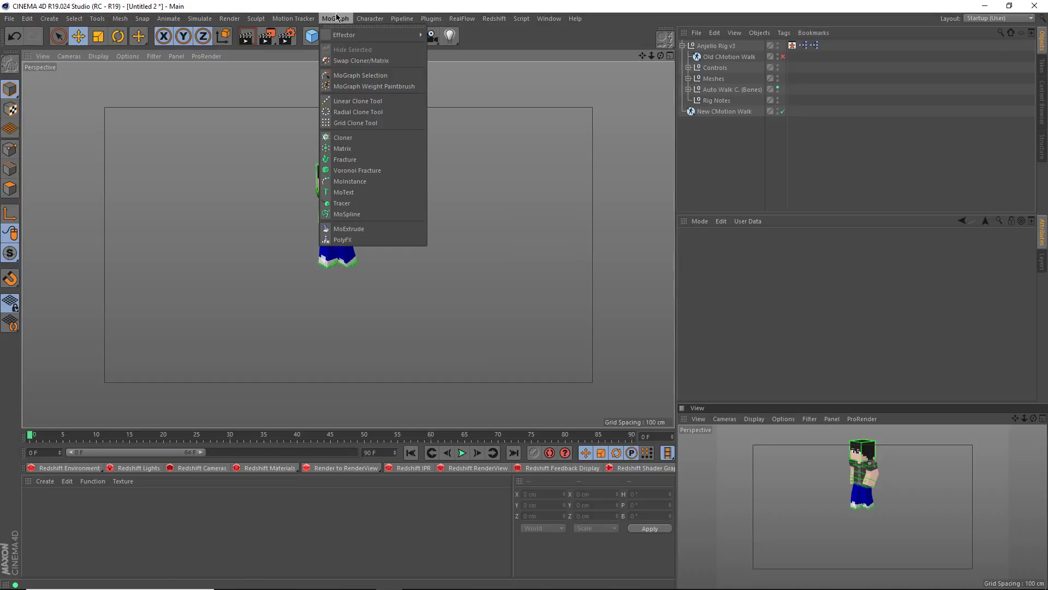
click(382, 137)
drag(708, 60, 709, 48)
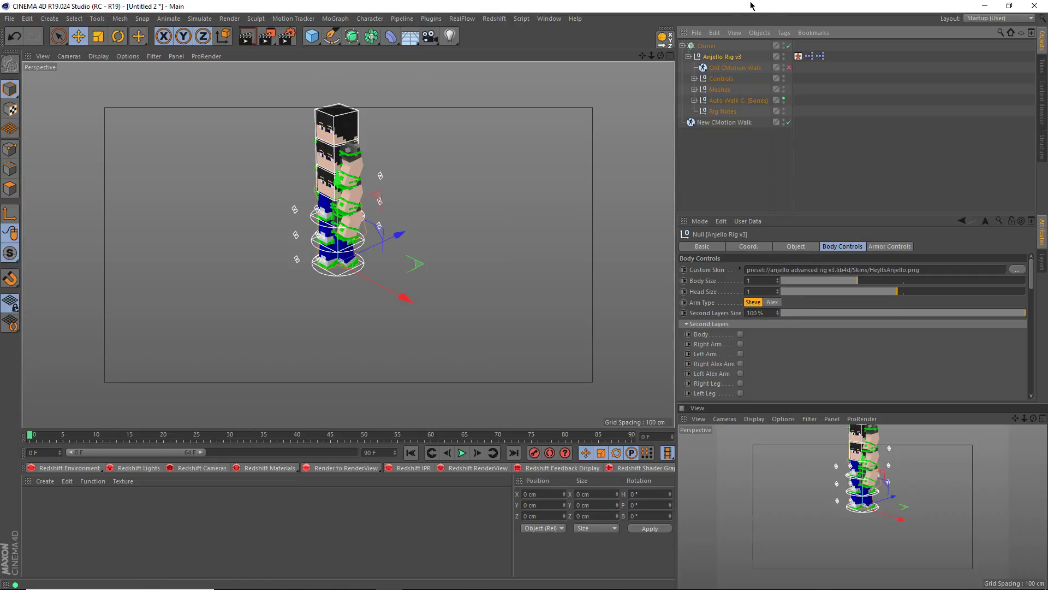
Set the Cloner's mode to Grid Array with counts of 3, 1 and 3, and disable the Cloner.
click(707, 46)
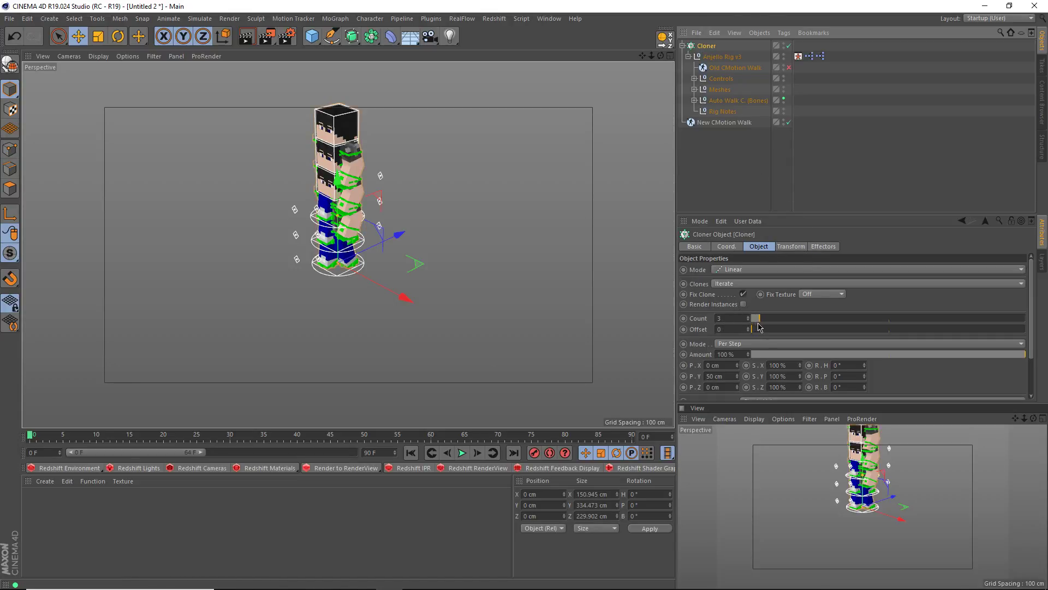
click(733, 271)
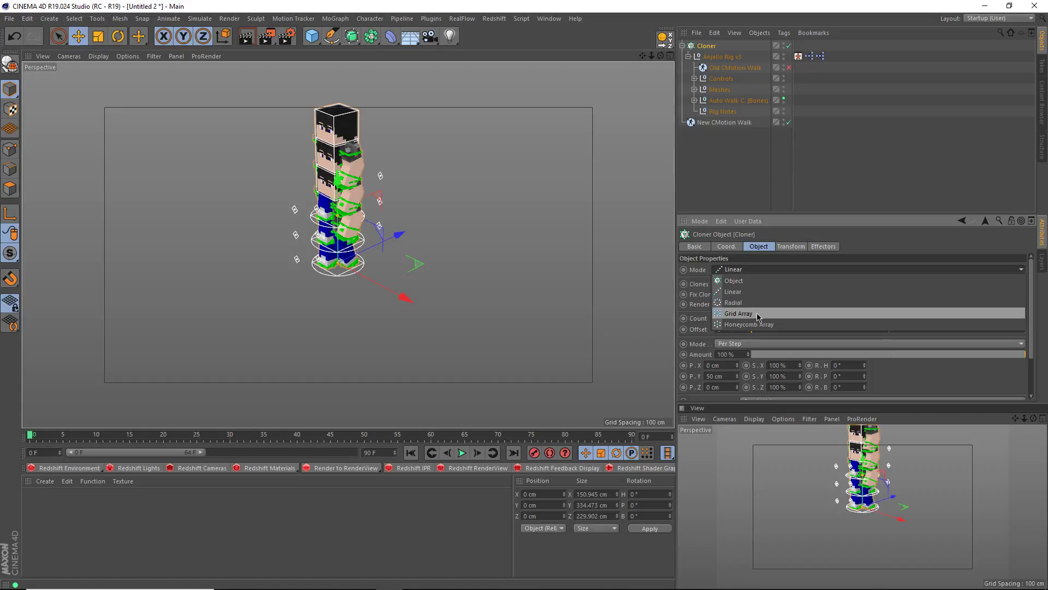
click(750, 295)
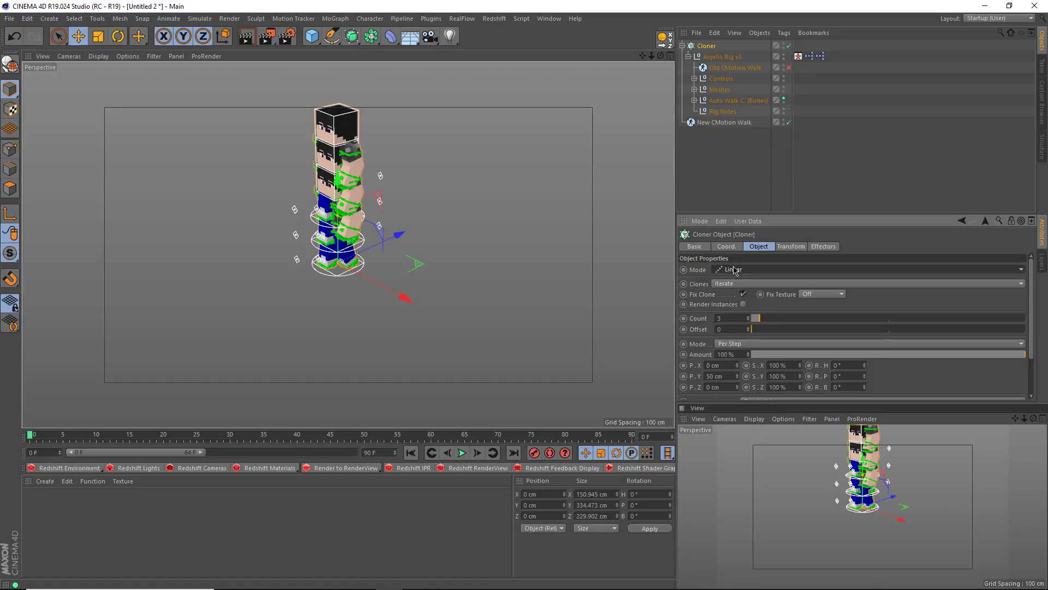
click(737, 271)
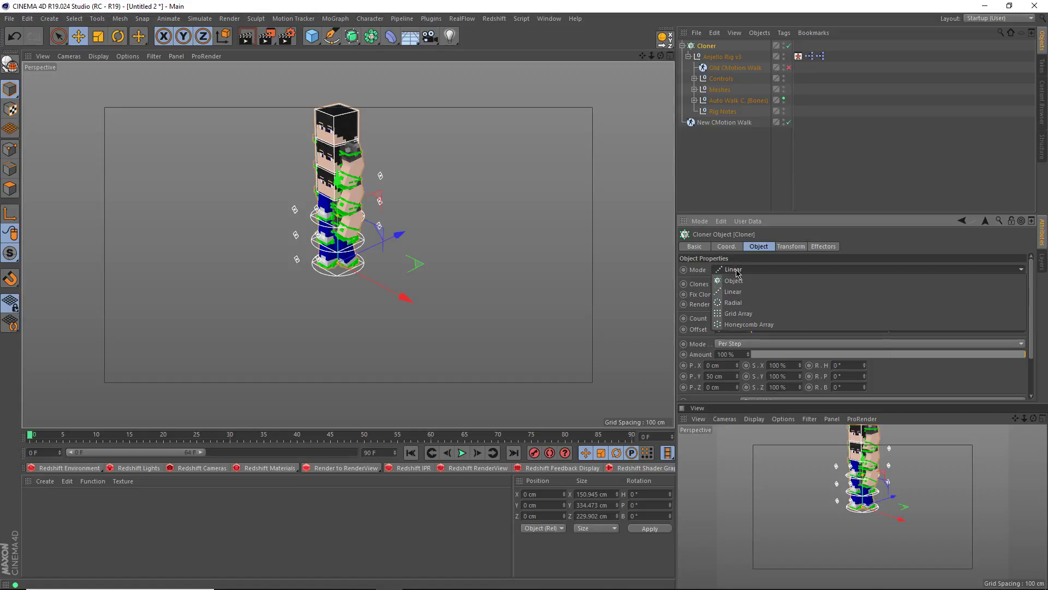
click(754, 314)
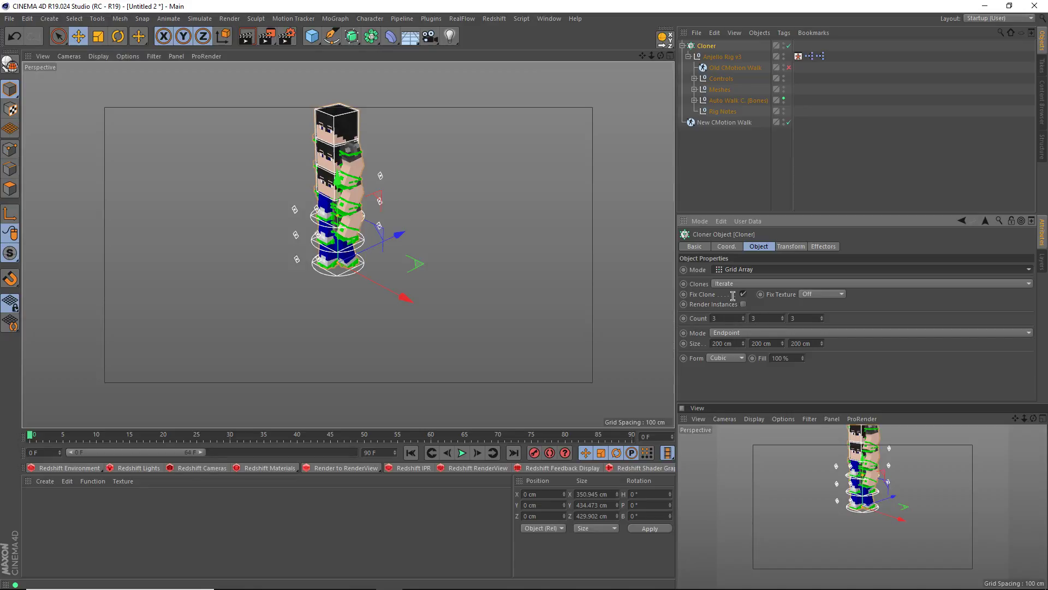
key(Tab)
key(Tab)
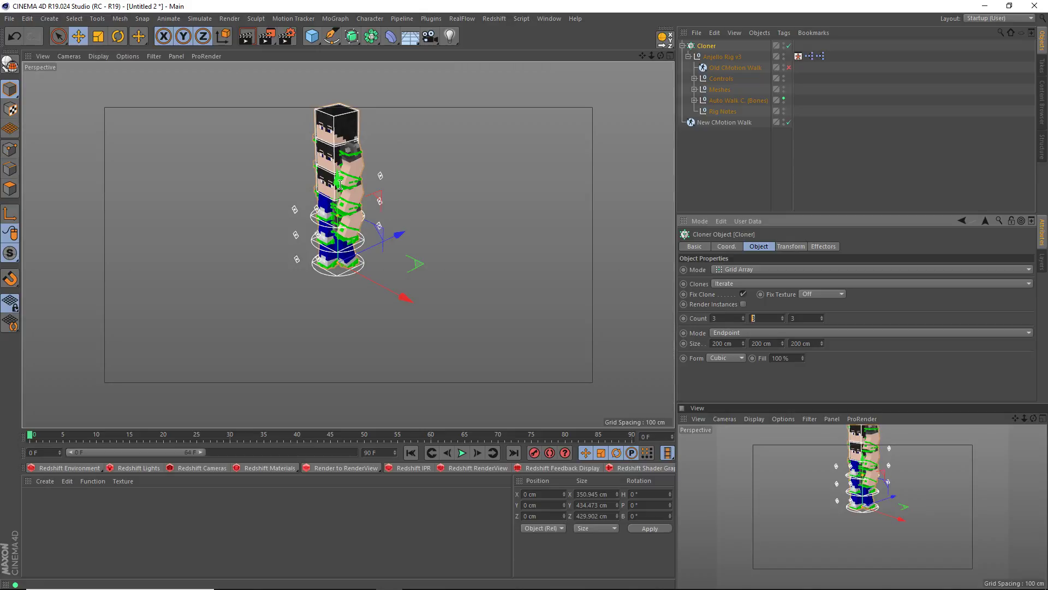
click(813, 191)
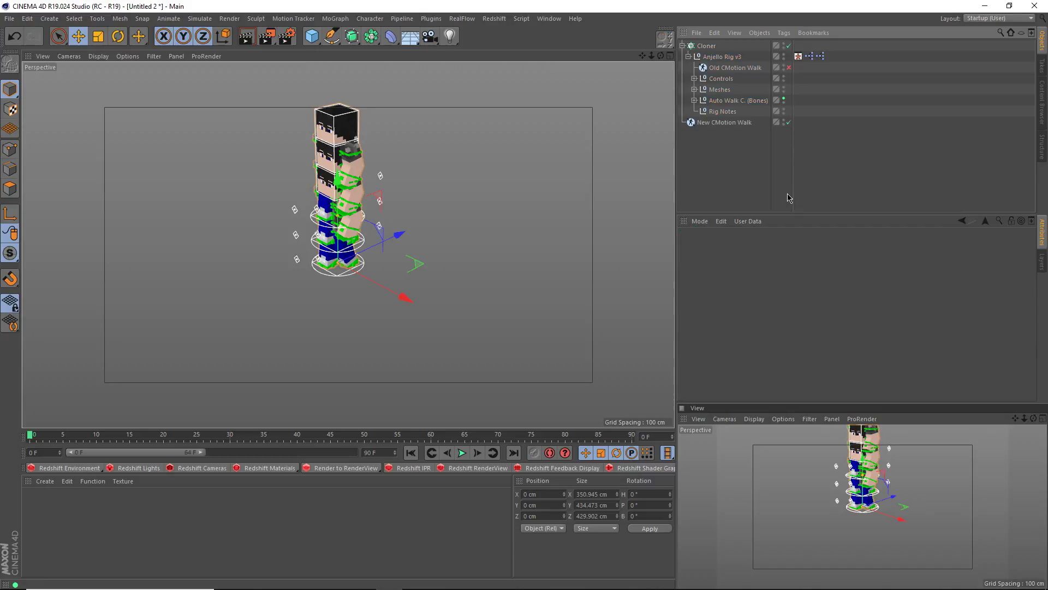
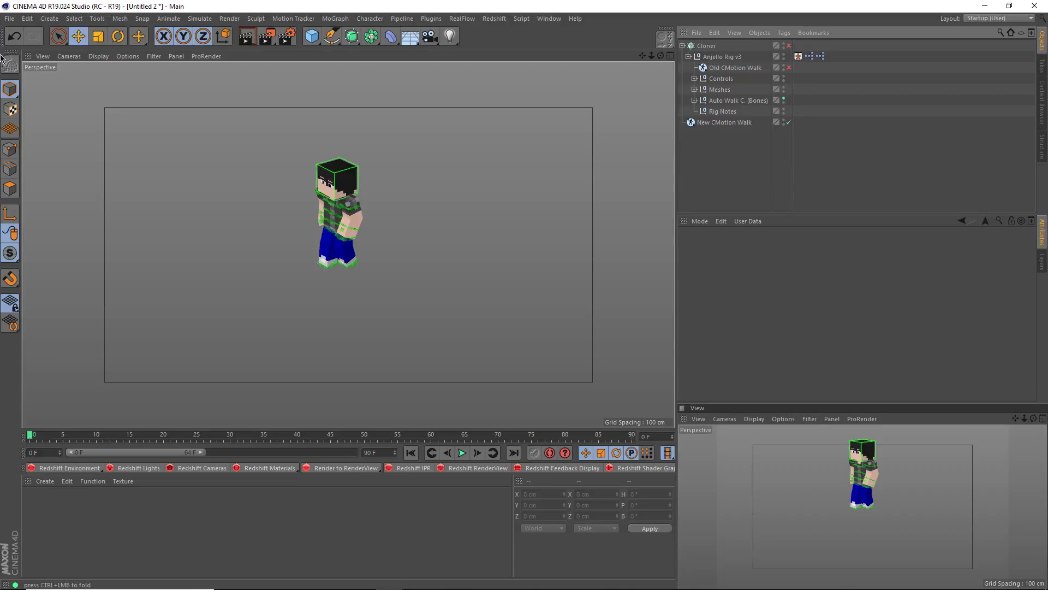
Turn on the display of the grid and splines in the perspective viewport.
click(127, 56)
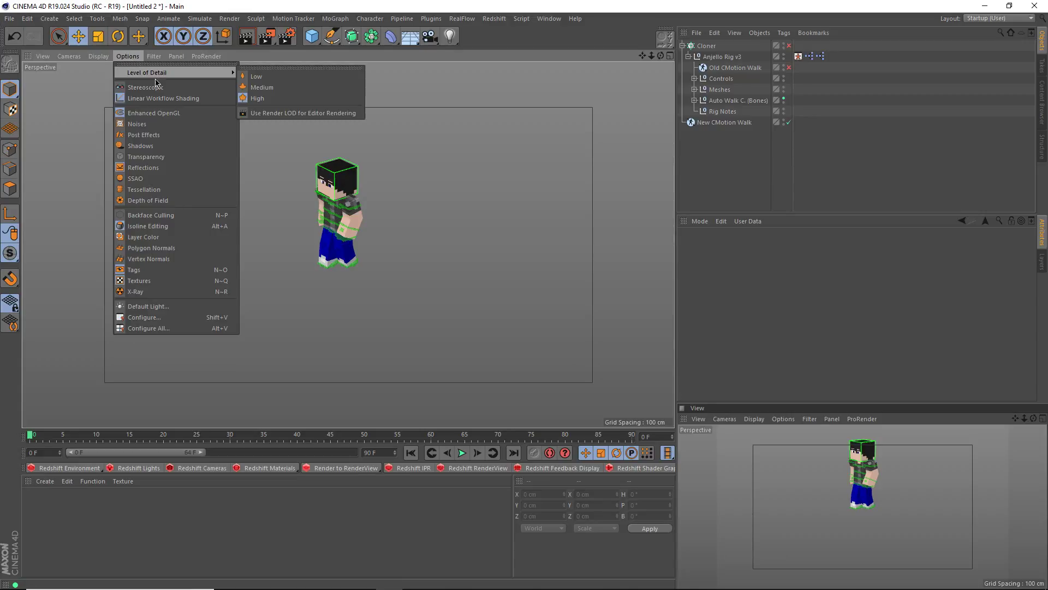
mouse_move(155, 57)
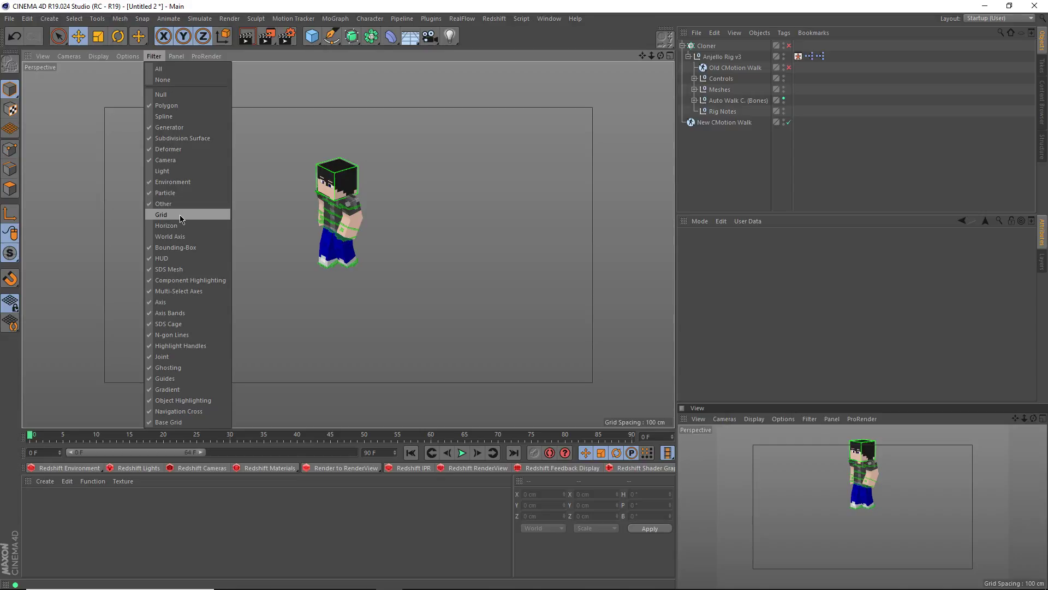
click(180, 217)
click(136, 57)
mouse_move(154, 57)
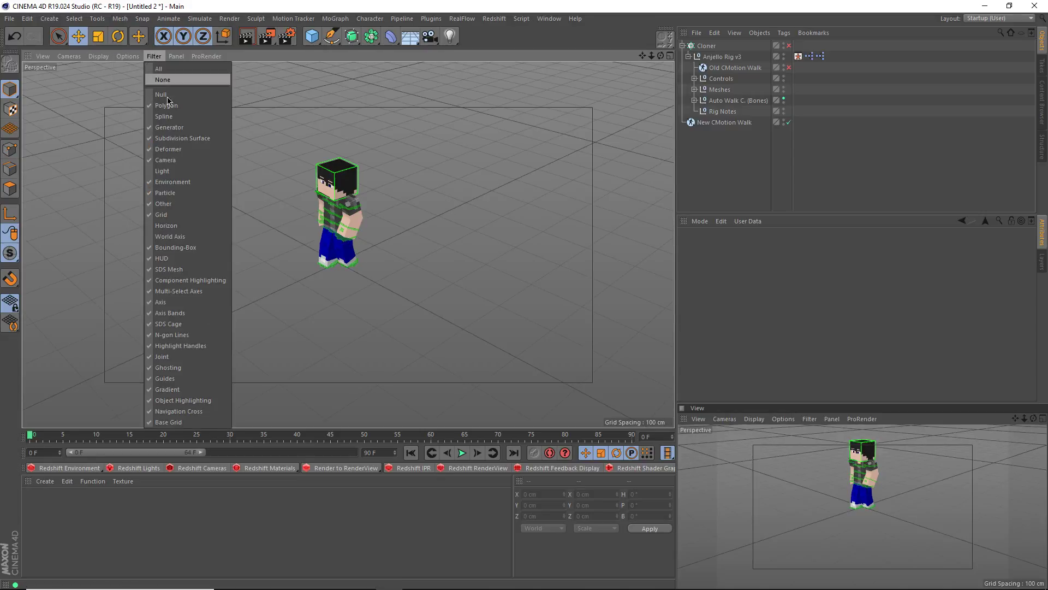
click(174, 116)
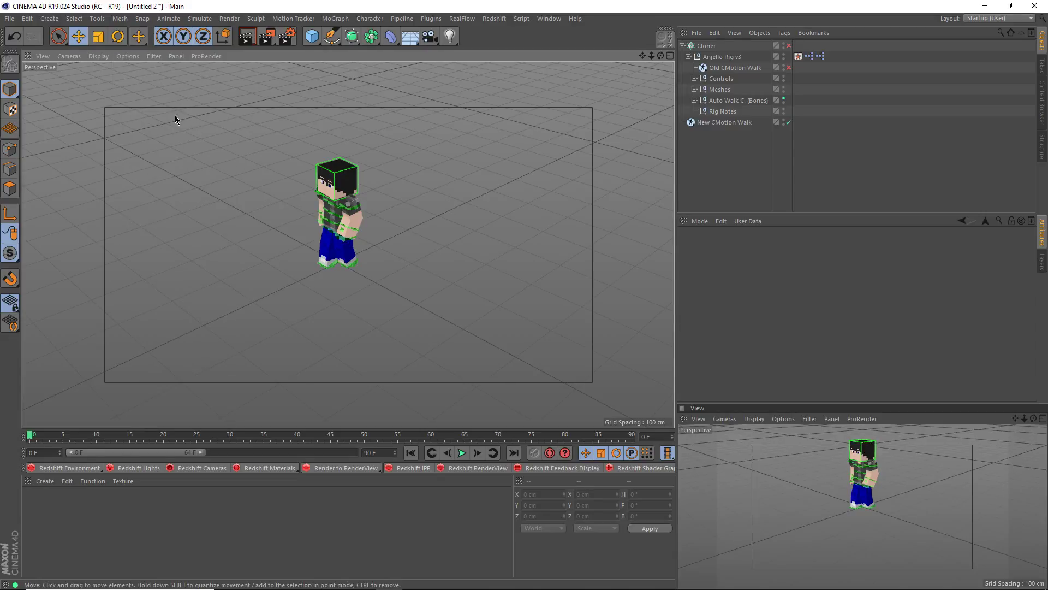
Move Anjello Rig v3 out of the Cloner and turn on the display of null objects in the viewport.
drag(720, 62, 722, 141)
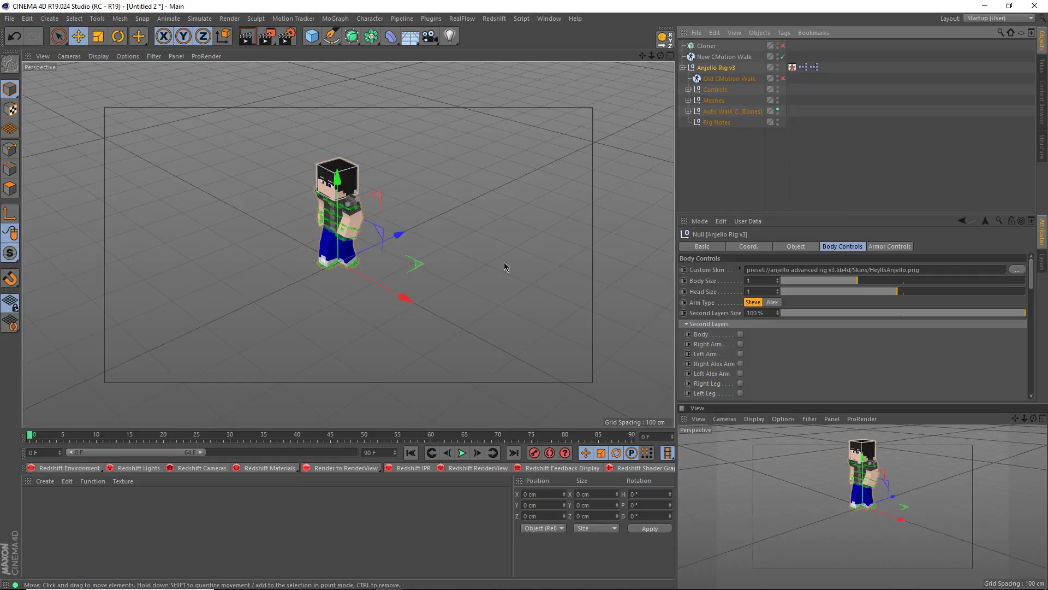
scroll(351, 261, up, 8)
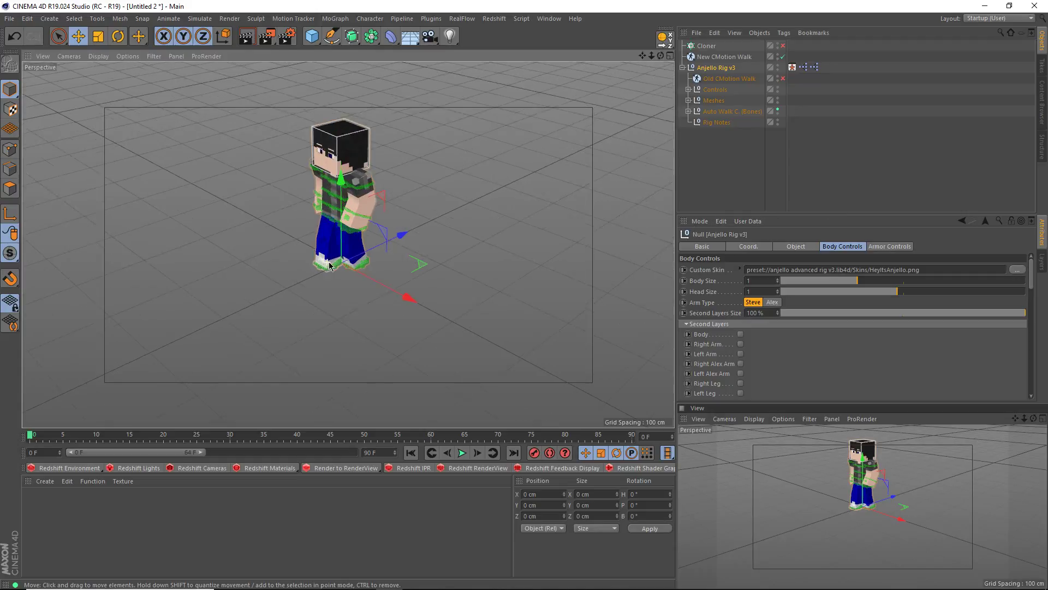
click(159, 55)
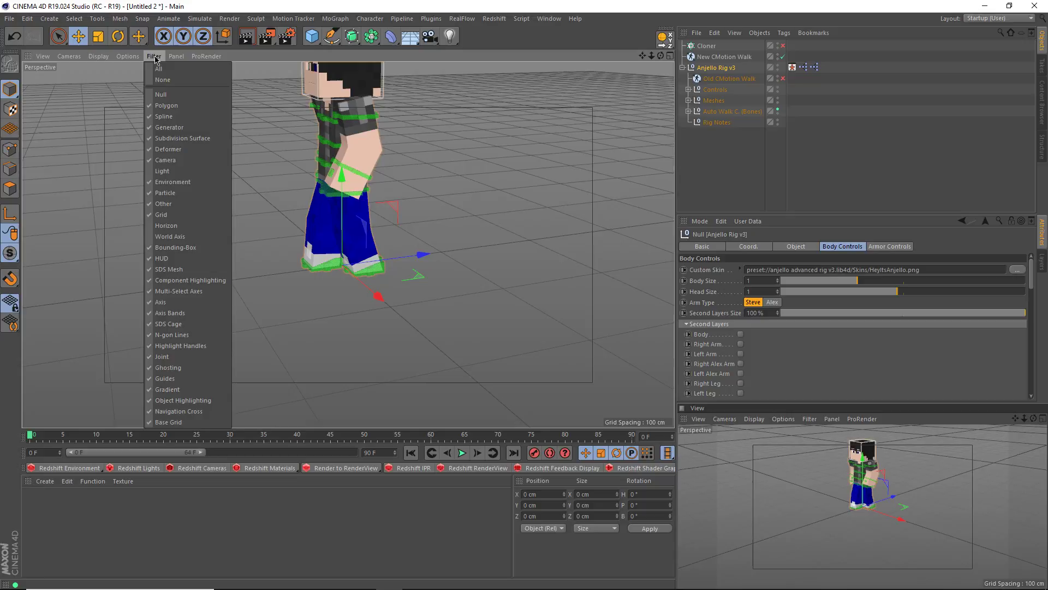
click(182, 95)
scroll(255, 206, up, 3)
scroll(289, 251, down, 5)
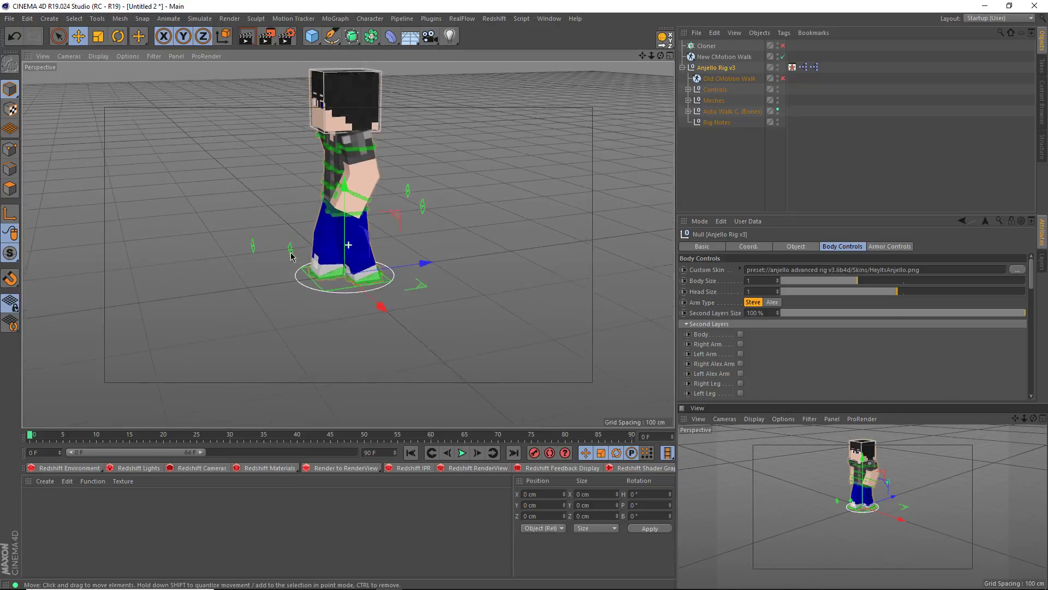
Try moving the Auto Walk C. (Bones) controller about 11 cm along Z, and undo the move.
scroll(343, 343, up, 3)
alt+drag(345, 341, 326, 357)
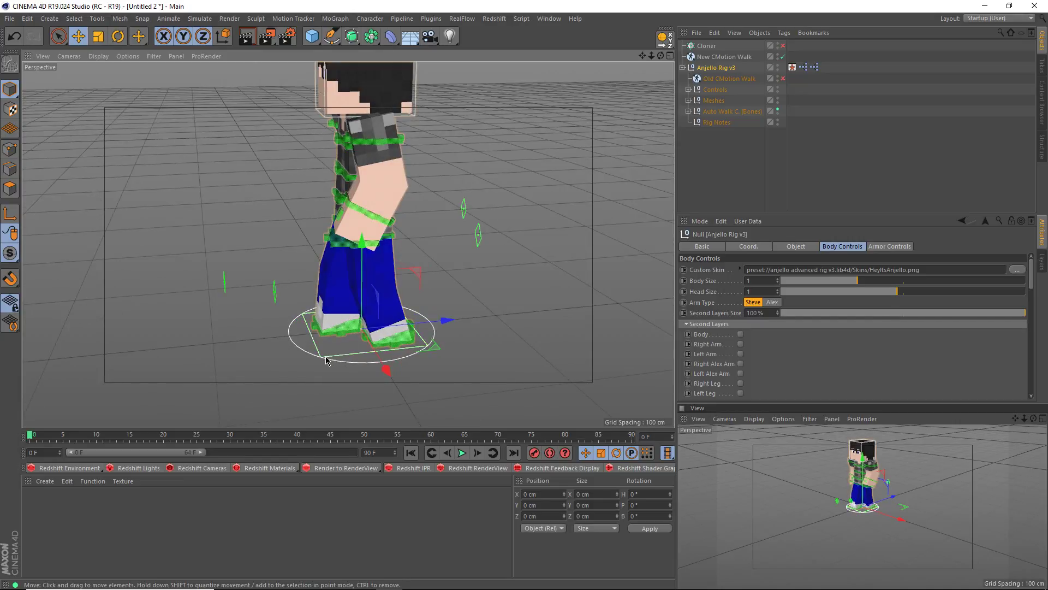
click(326, 358)
mouse_move(445, 321)
mouse_down()
mouse_move(314, 343)
mouse_move(389, 341)
mouse_move(461, 319)
mouse_up()
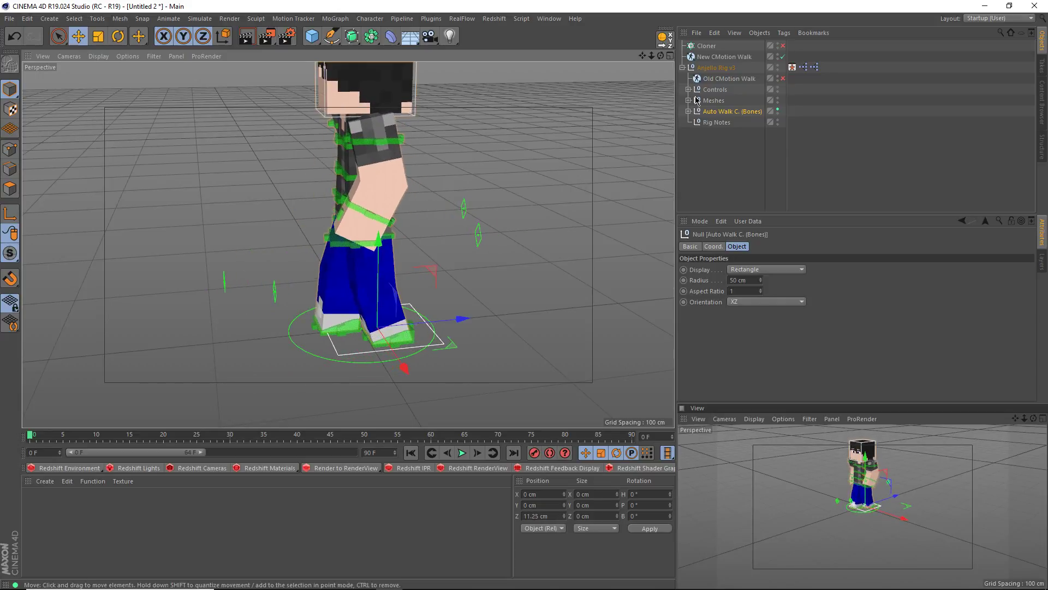
key(ctrl+z)
Disable New CMotion Walk, try moving the Auto Walk C. (Bones) controller along its Z axis, and undo the move.
click(784, 56)
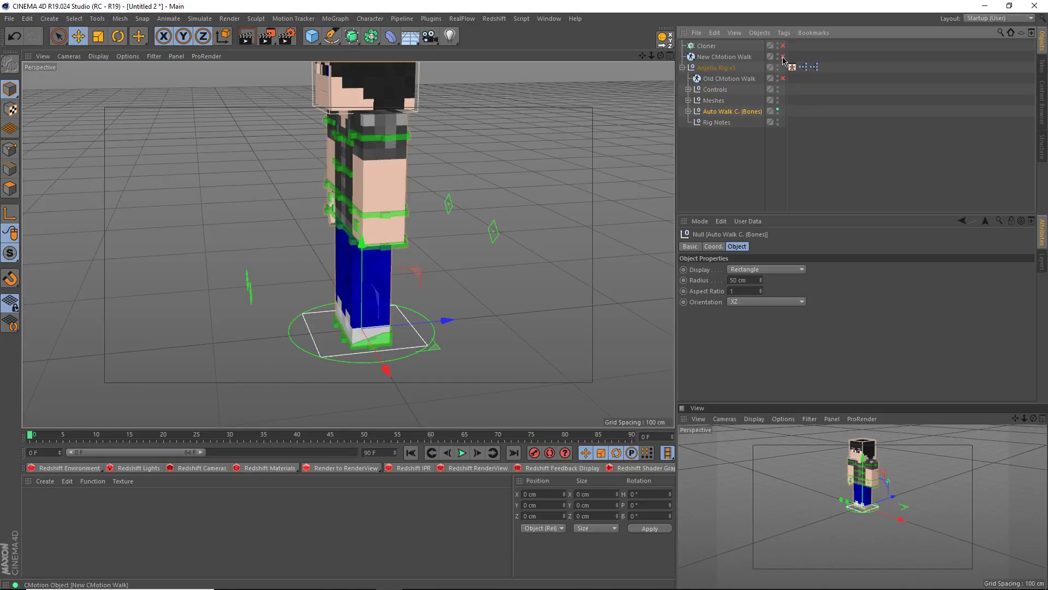
drag(445, 320, 419, 223)
key(ctrl+z)
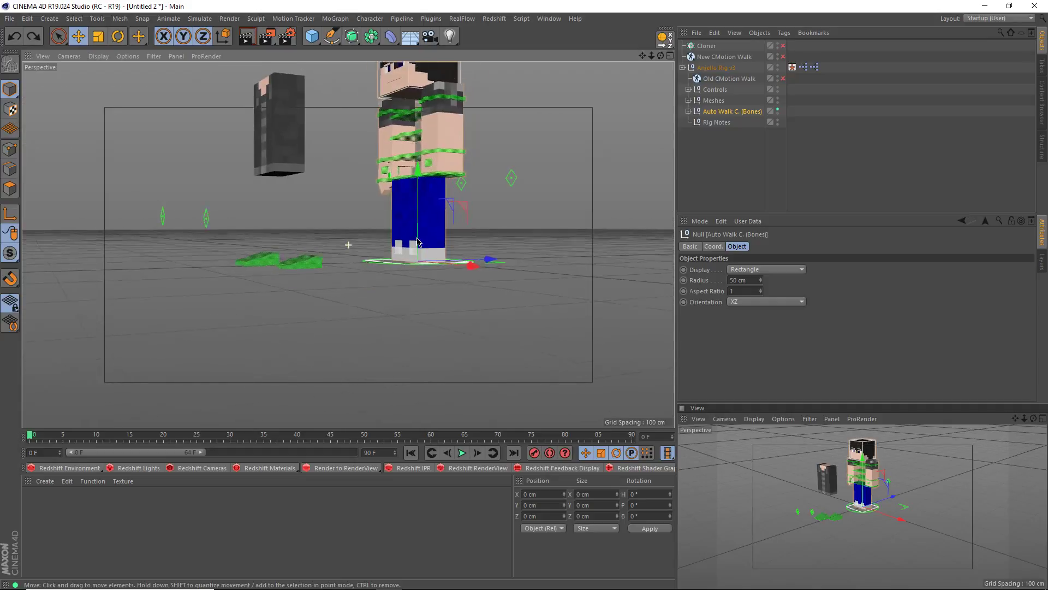
Try moving the Auto Walk C. (Bones) controller to about -96 cm on Z, and undo the move.
alt+middle_drag(419, 223, 414, 261)
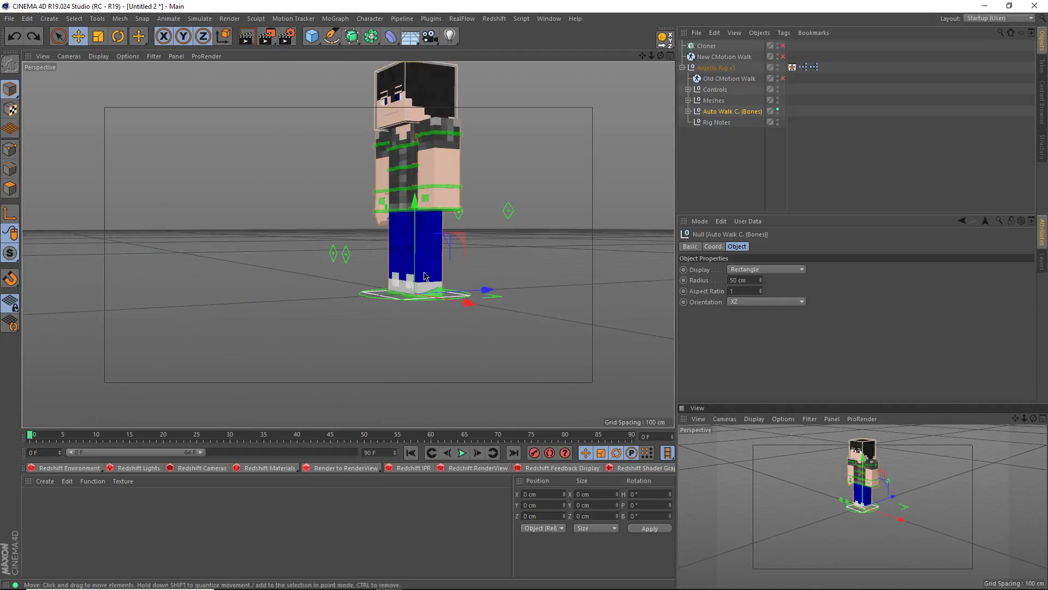
alt+drag(426, 276, 452, 275)
scroll(452, 274, down, 2)
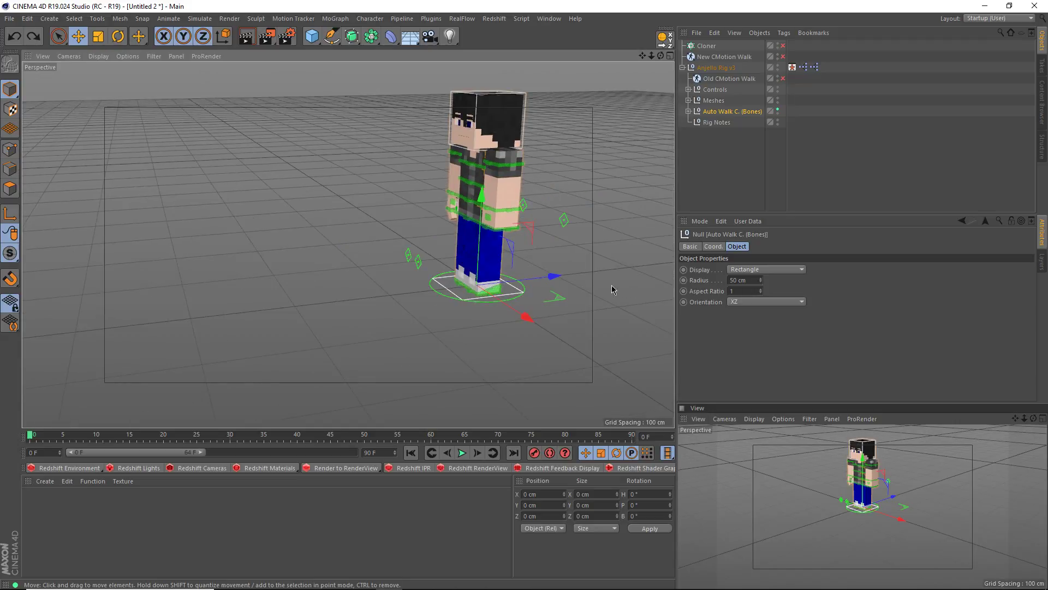
drag(540, 288, 464, 293)
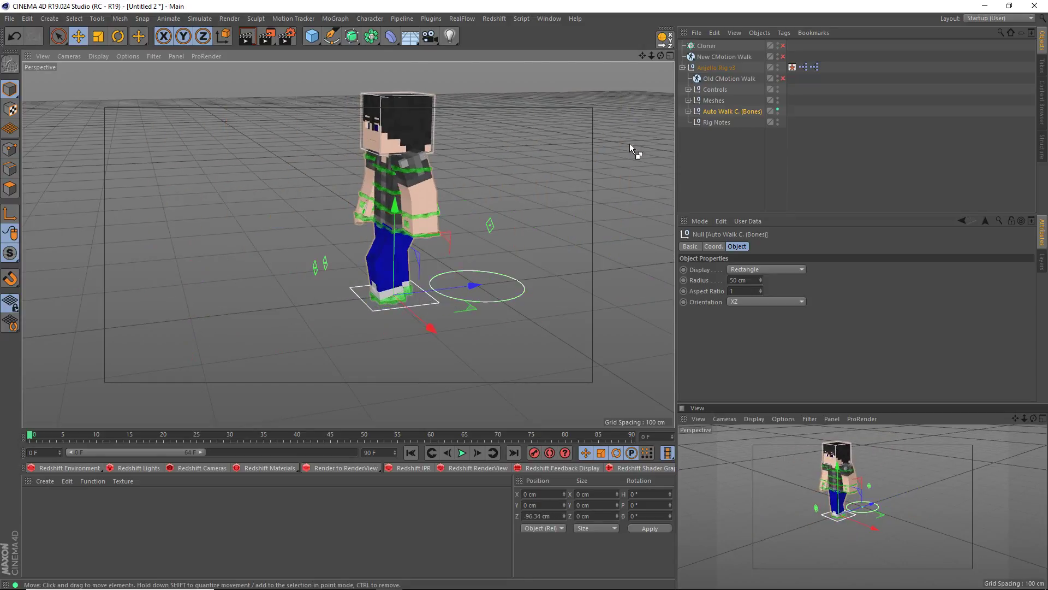
key(ctrl+z)
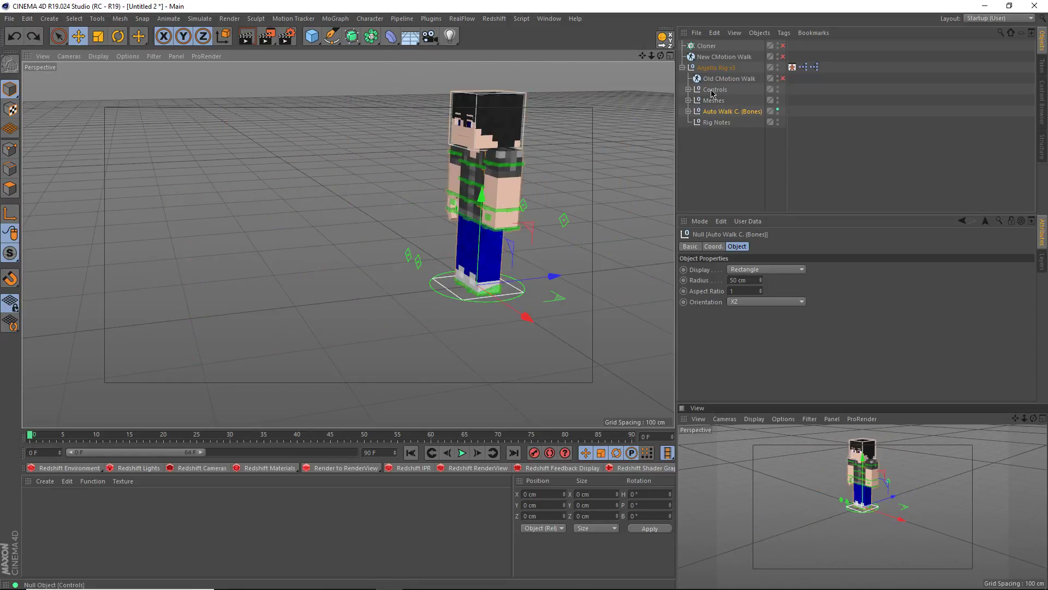
Read through the READ ME naming notes of the rig's Rig Notes object.
click(689, 112)
click(689, 112)
click(717, 122)
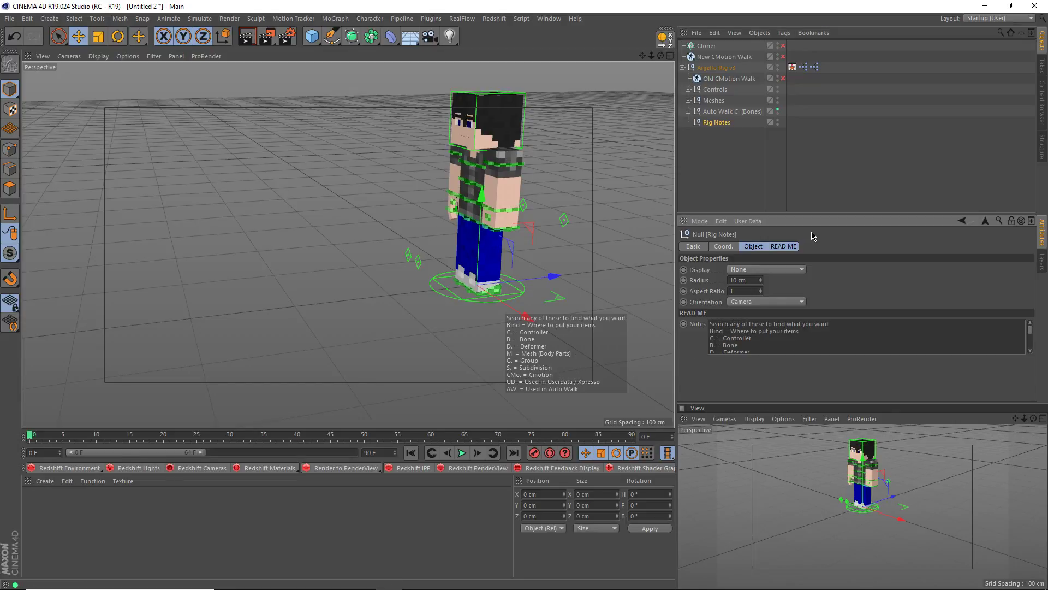
scroll(789, 342, down, 3)
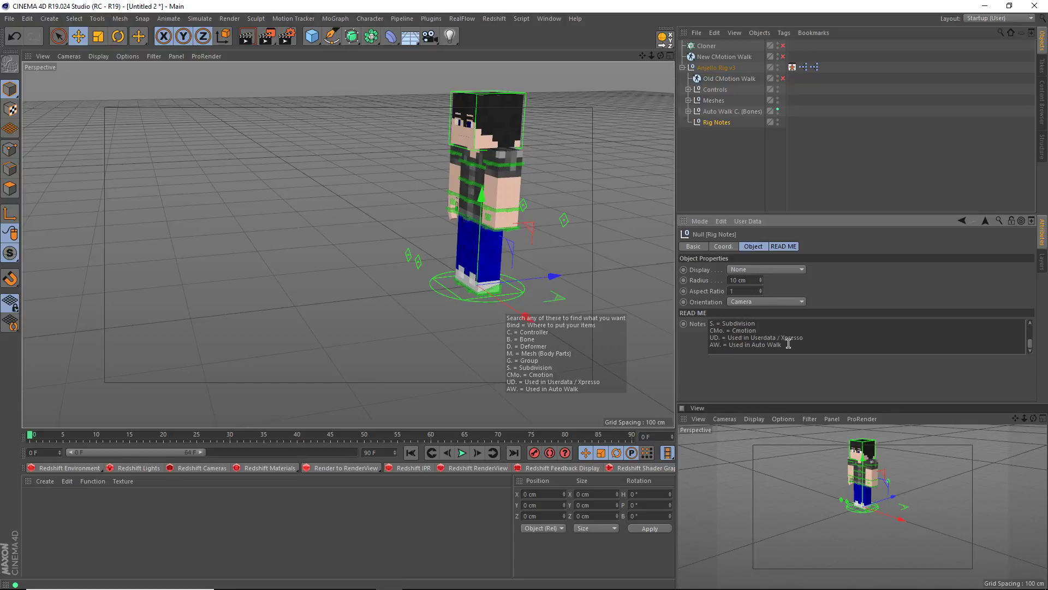
scroll(789, 343, up, 3)
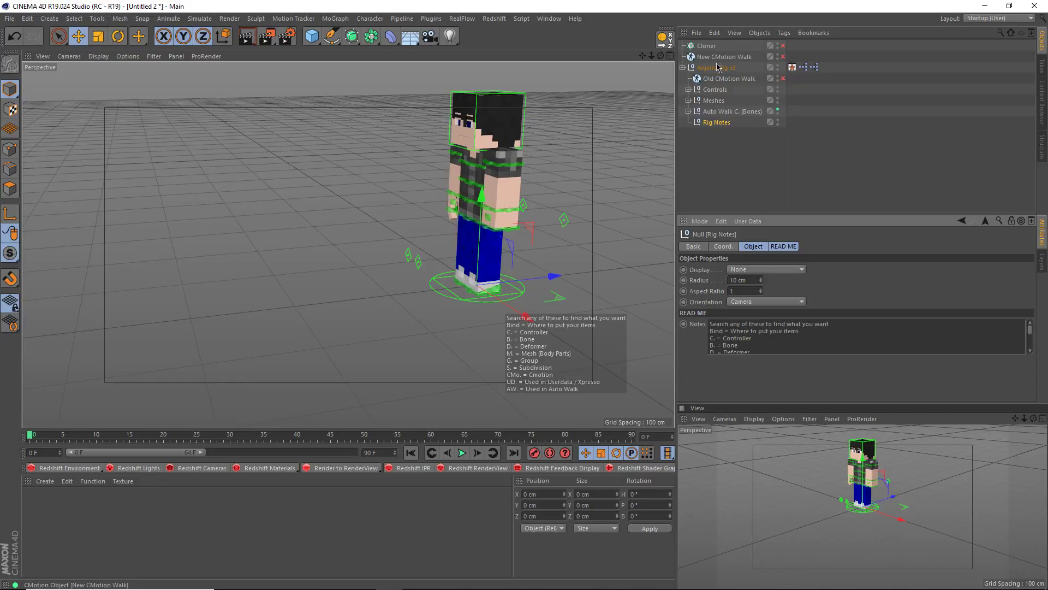
Put Anjello Rig v3 back inside the Cloner, re-enable New CMotion Walk, and select the Cloner.
click(741, 79)
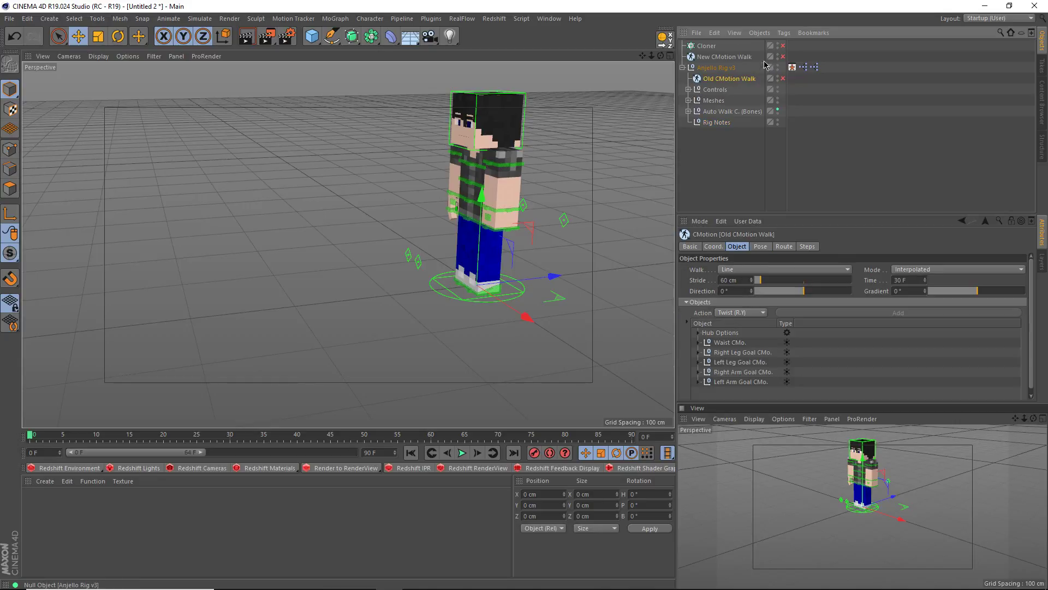
drag(715, 67, 706, 50)
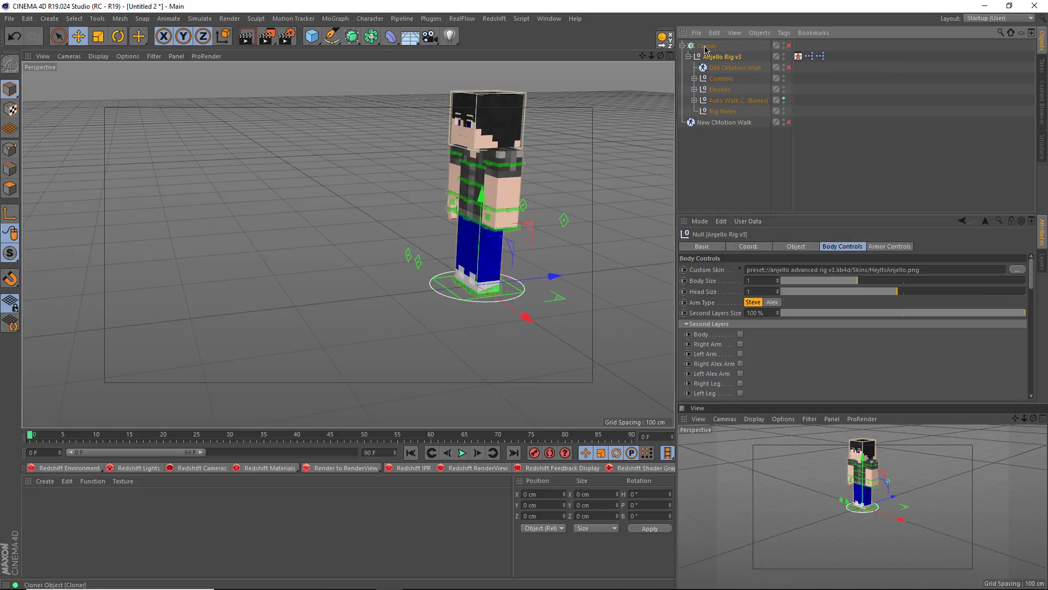
click(789, 122)
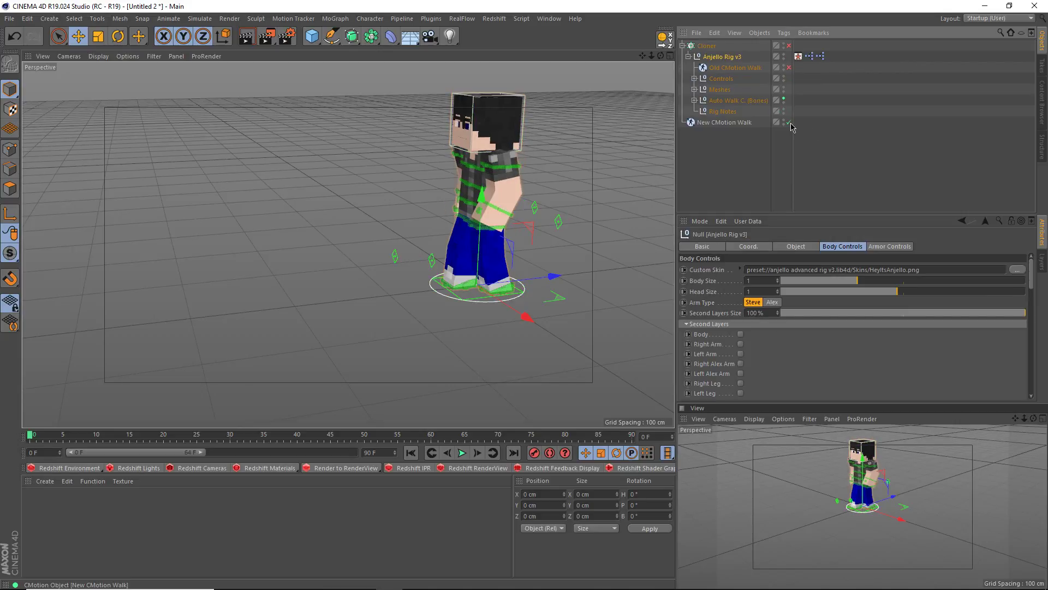
click(705, 46)
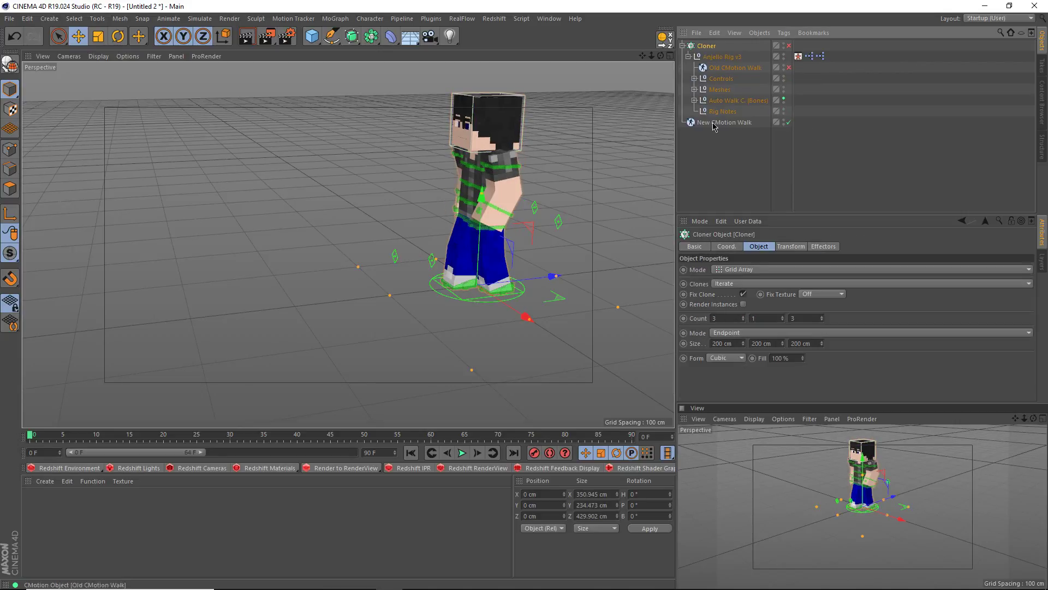
Set the Cloner's grid size to 500 cm on X, Y and Z.
click(724, 319)
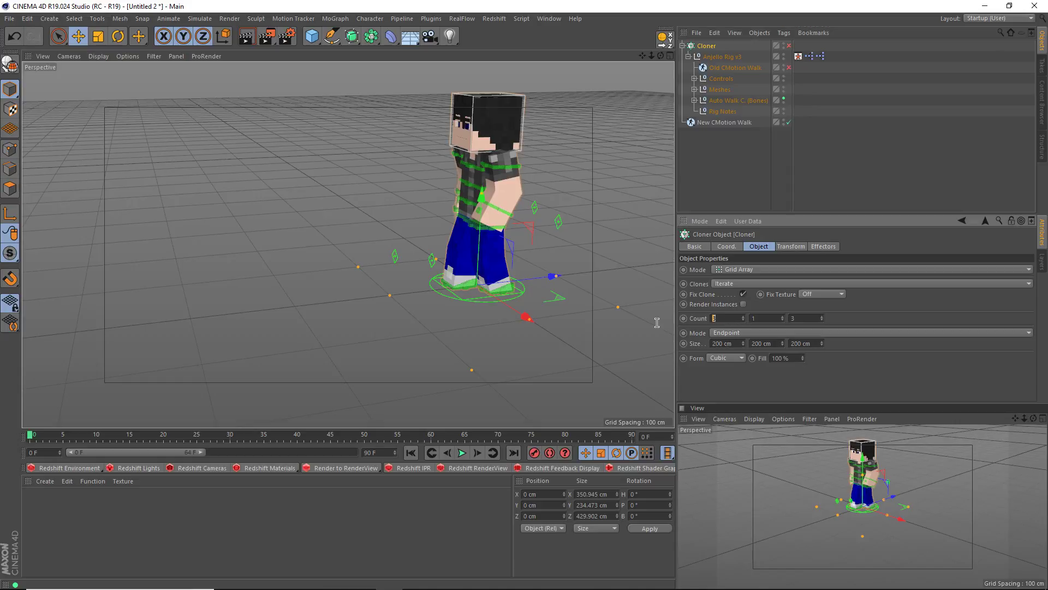
click(738, 342)
text(500)
key(Tab)
text(500)
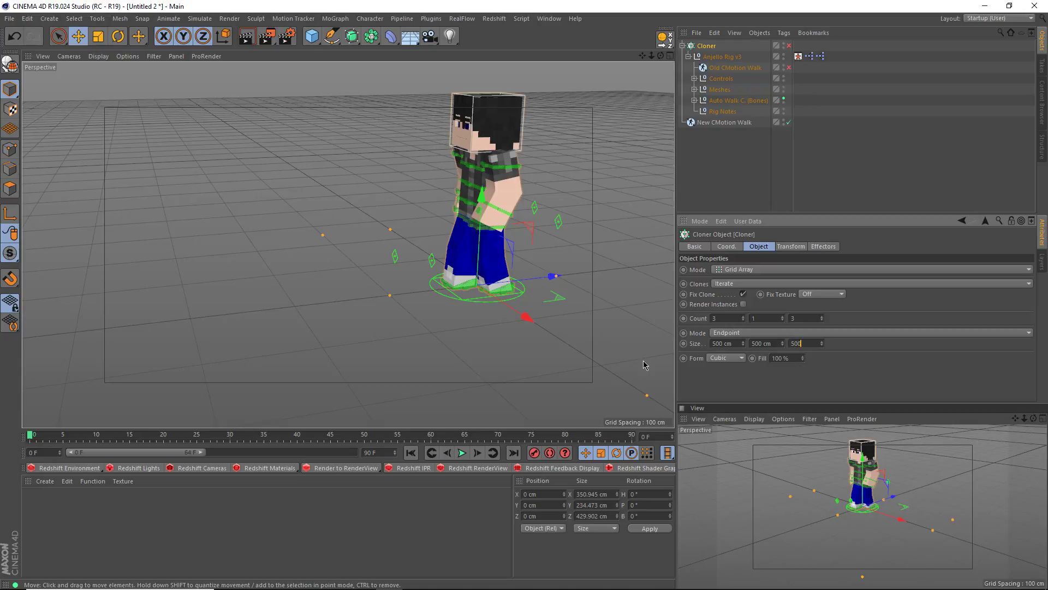
Enable the Cloner and inspect the grid of rig clones from several angles.
scroll(389, 372, down, 7)
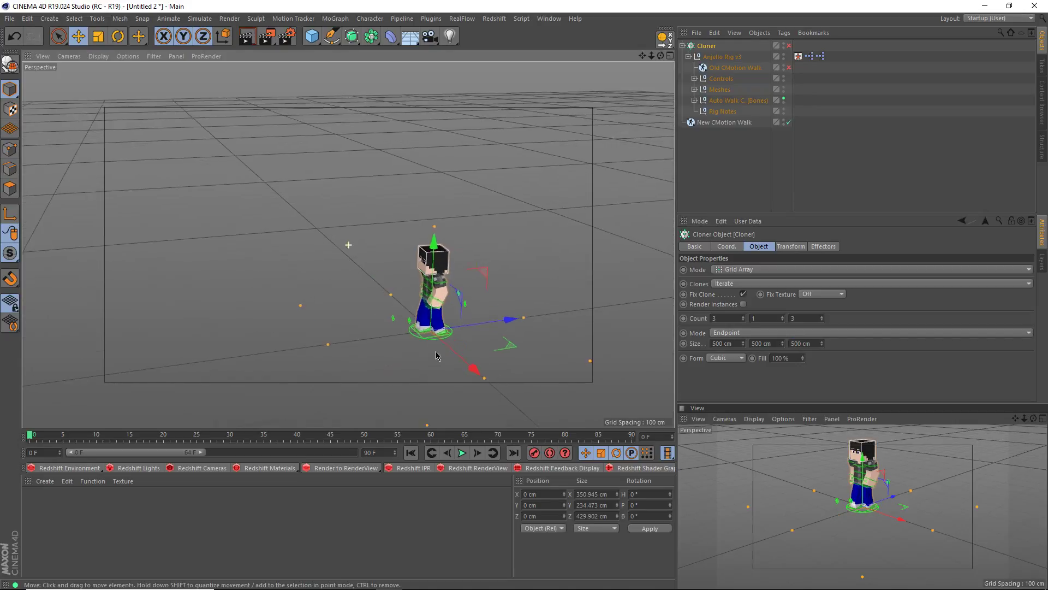
alt+middle_drag(437, 358, 375, 280)
click(788, 46)
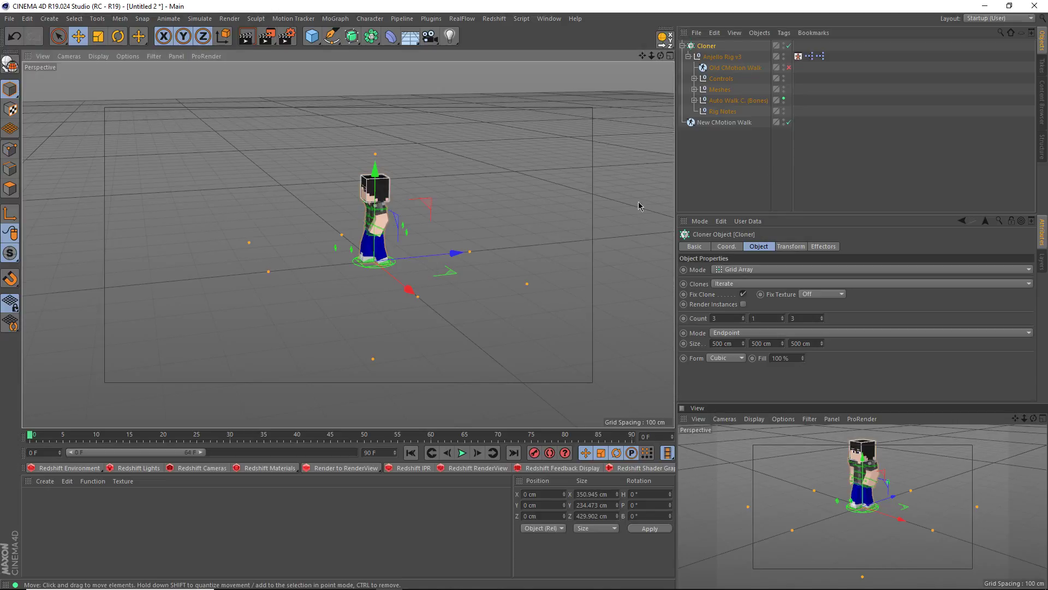
alt+drag(372, 275, 391, 276)
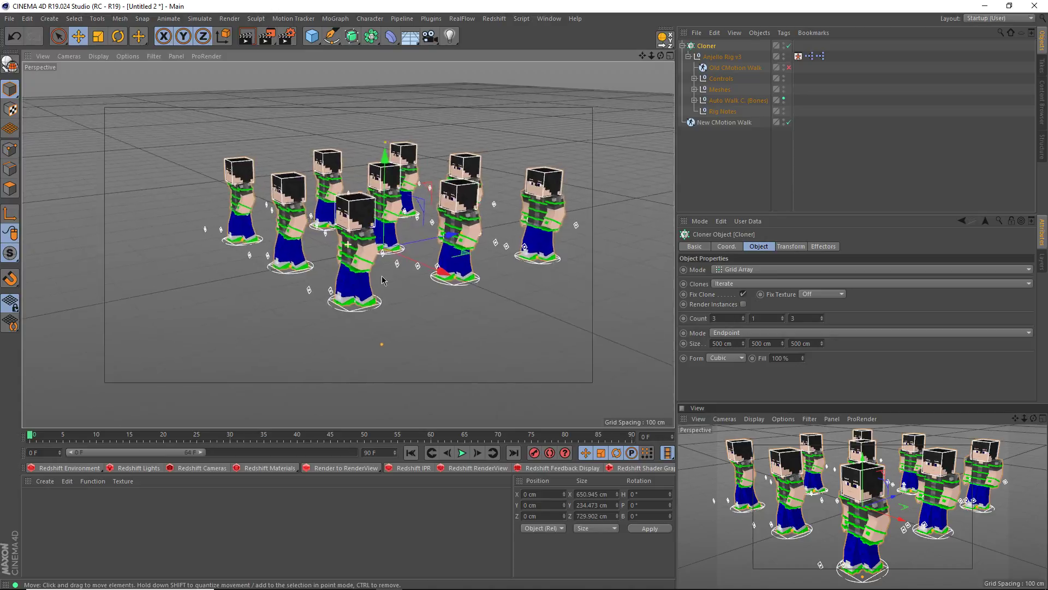
scroll(391, 279, down, 10)
alt+drag(412, 297, 402, 267)
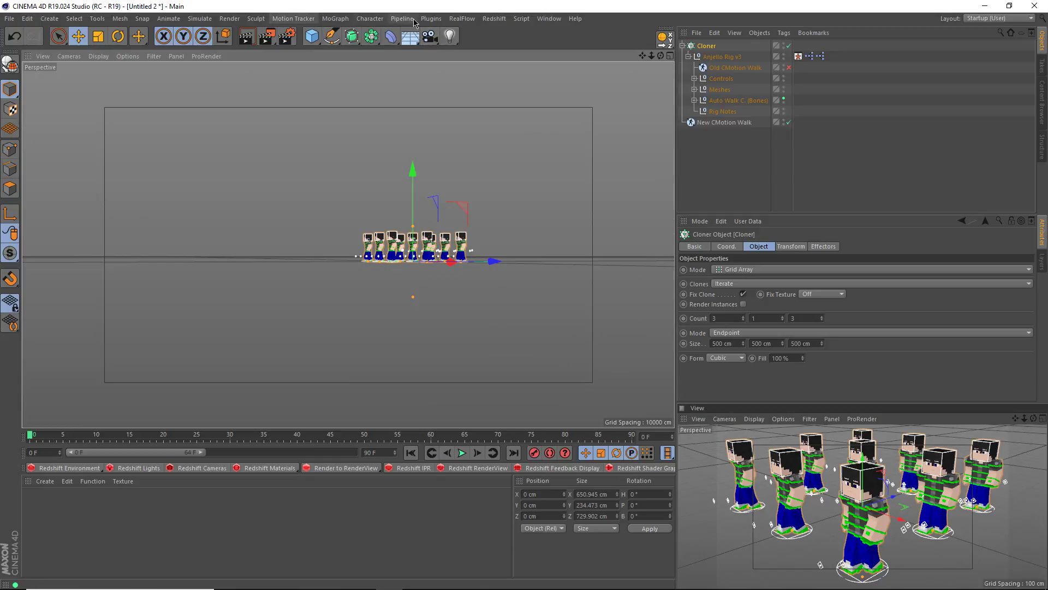
Find the MoGraph effectors in order to add one to the selected Cloner.
click(369, 18)
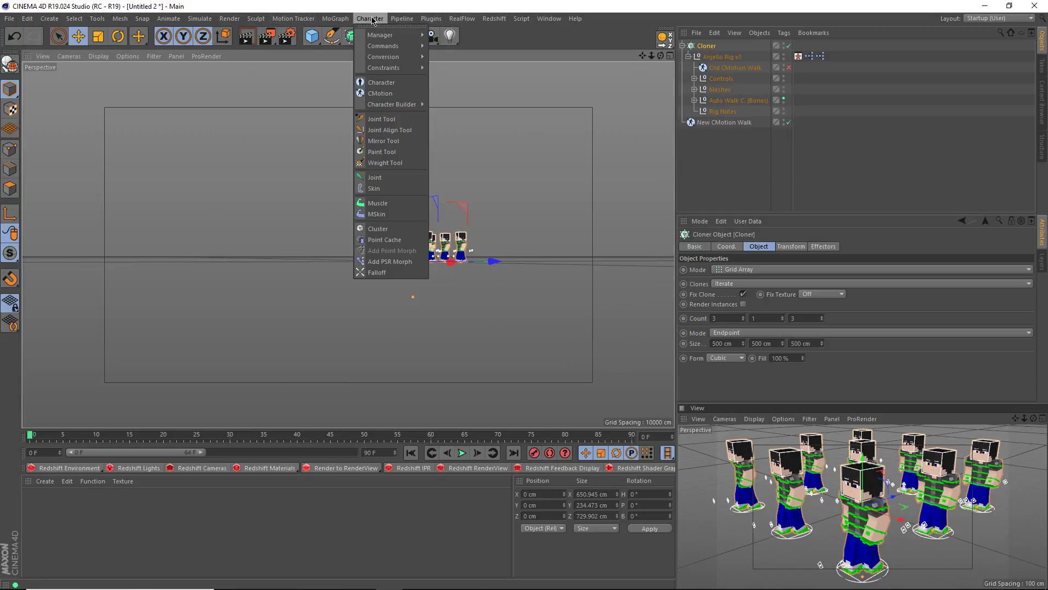
click(370, 18)
click(390, 37)
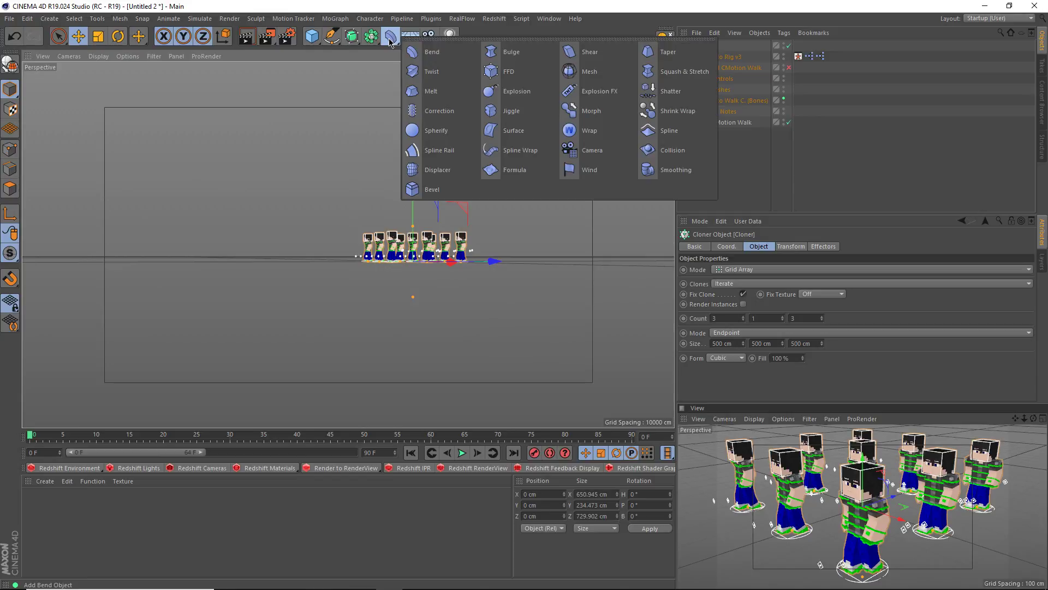
click(362, 19)
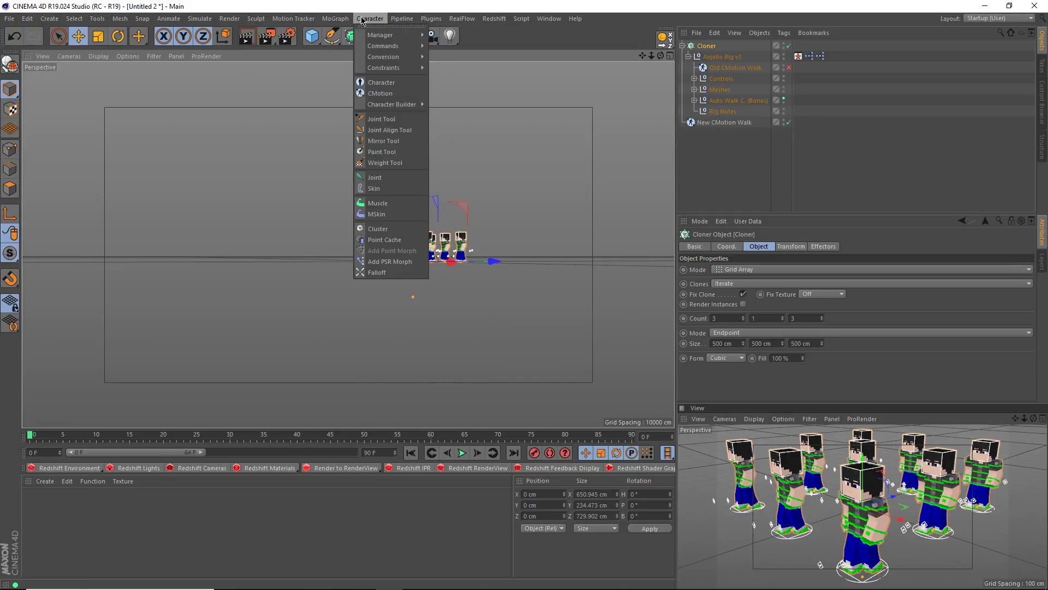
mouse_move(335, 19)
mouse_move(382, 34)
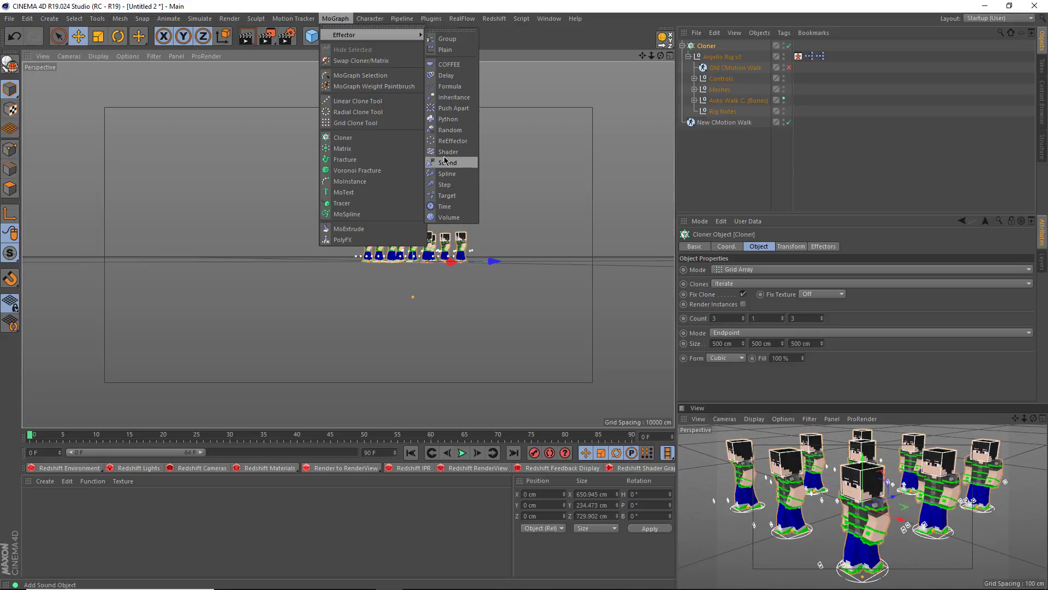
Add a Random effector to the Cloner and check that it is listed among the Cloner's effectors.
click(448, 130)
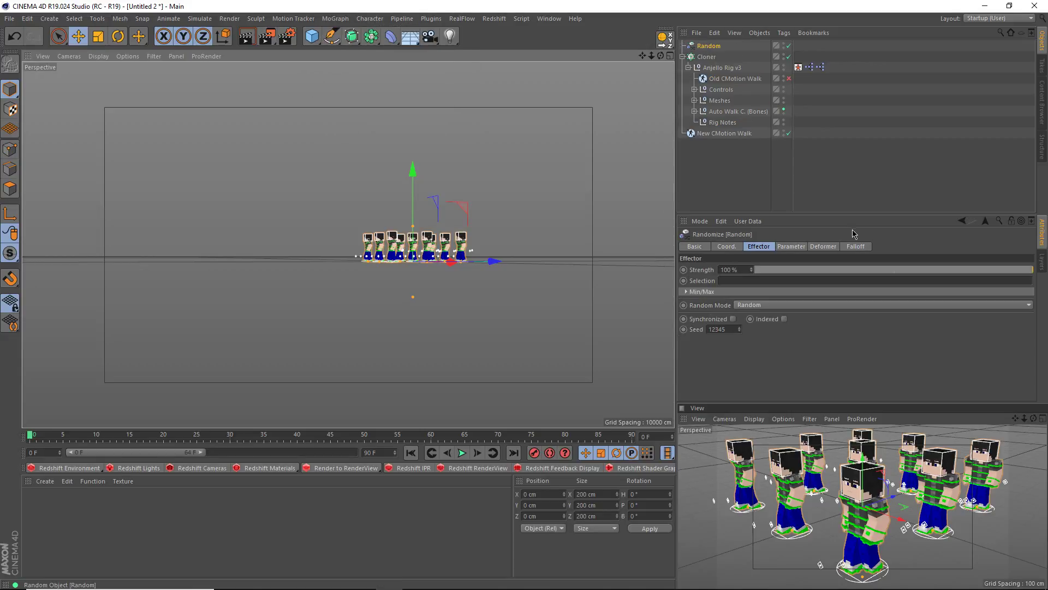
click(710, 58)
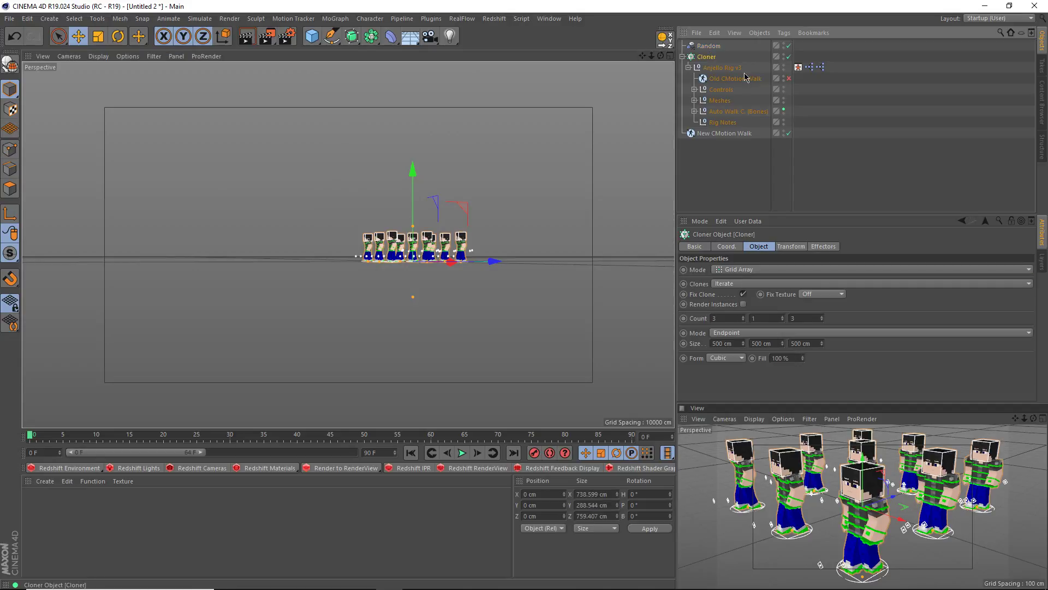
click(823, 247)
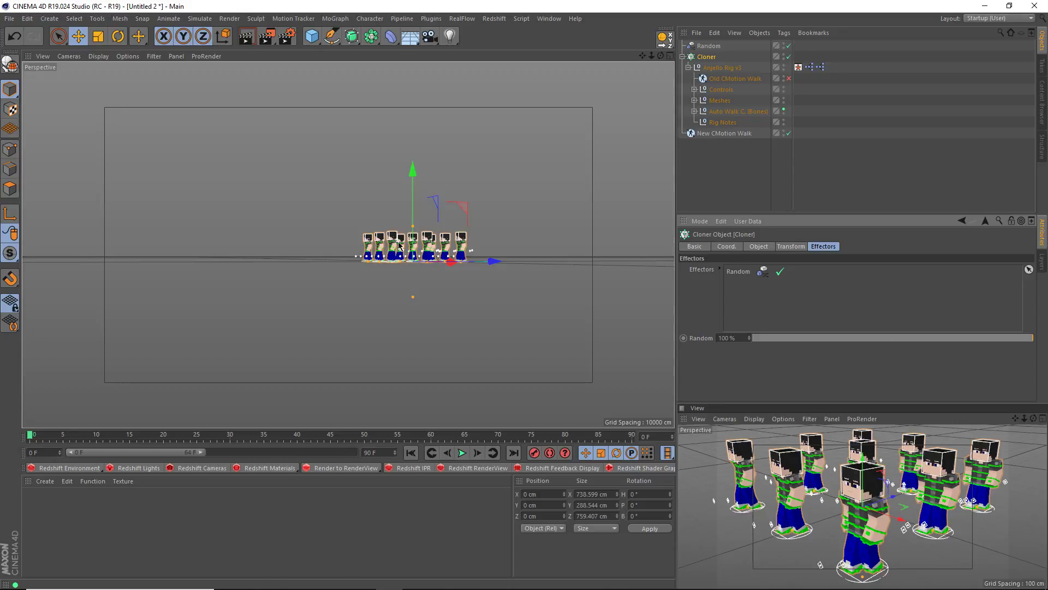
click(462, 269)
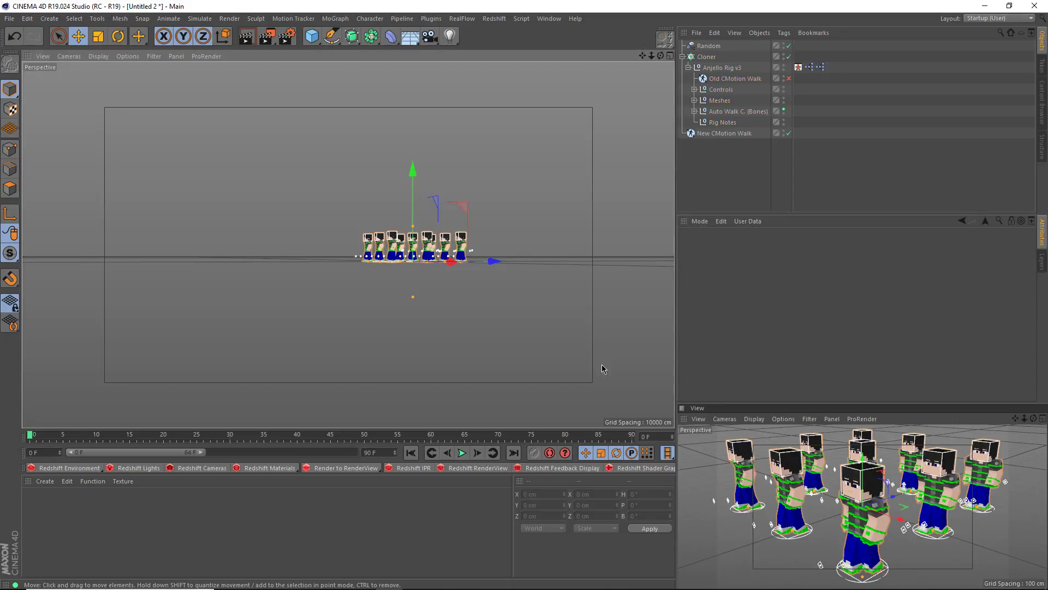
Set the Random effector's Y position variation to 0 cm.
click(709, 46)
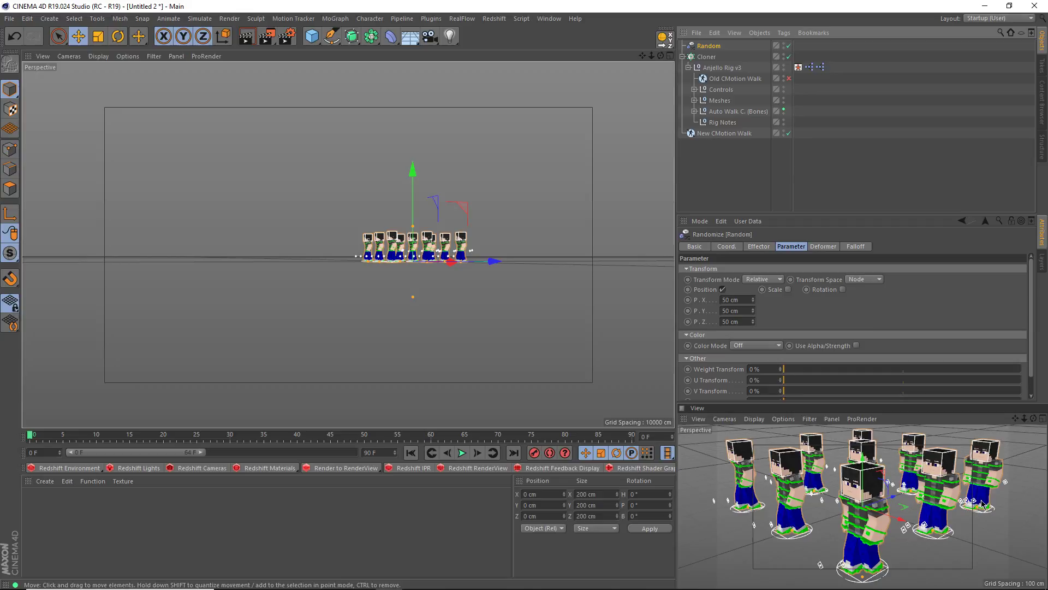
click(745, 314)
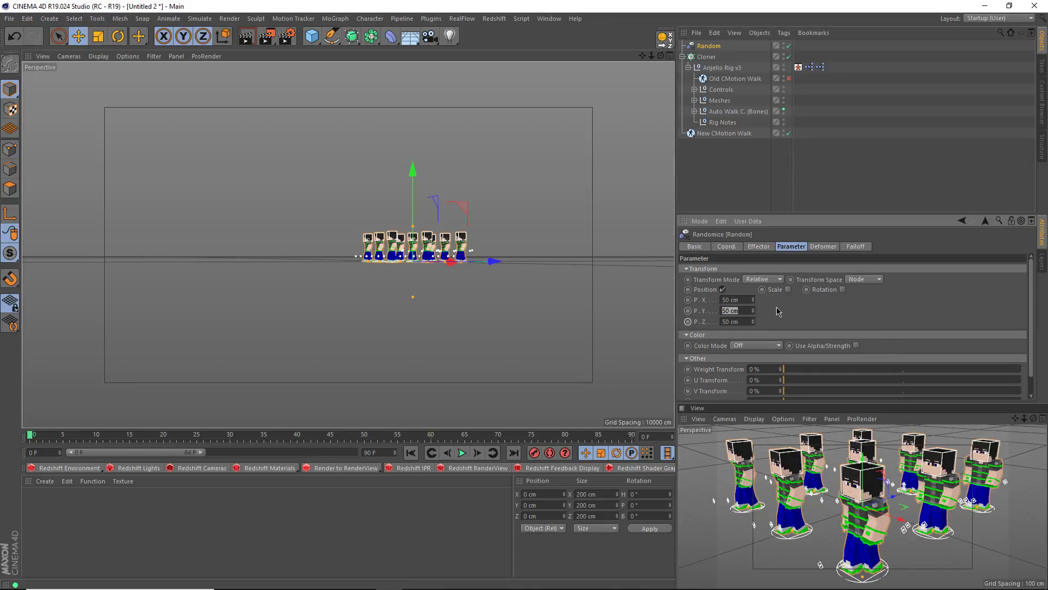
text(0)
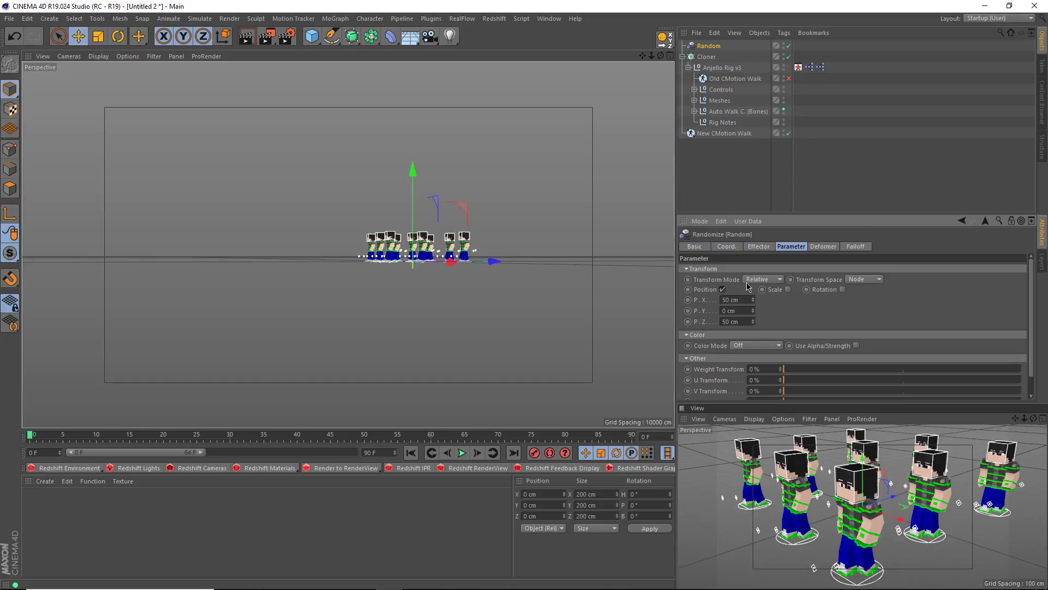
click(767, 279)
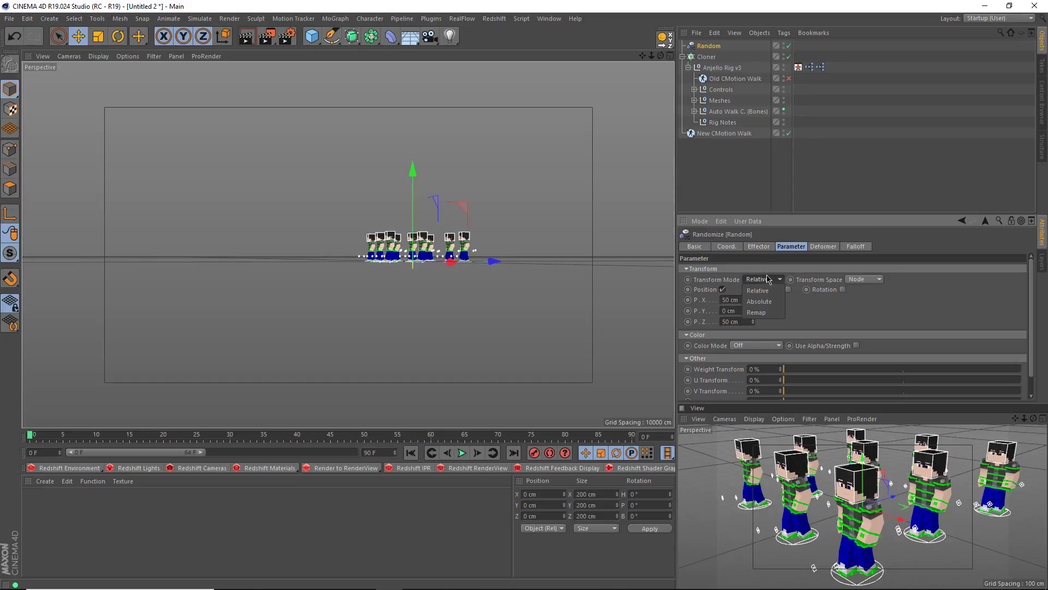
click(759, 247)
click(758, 246)
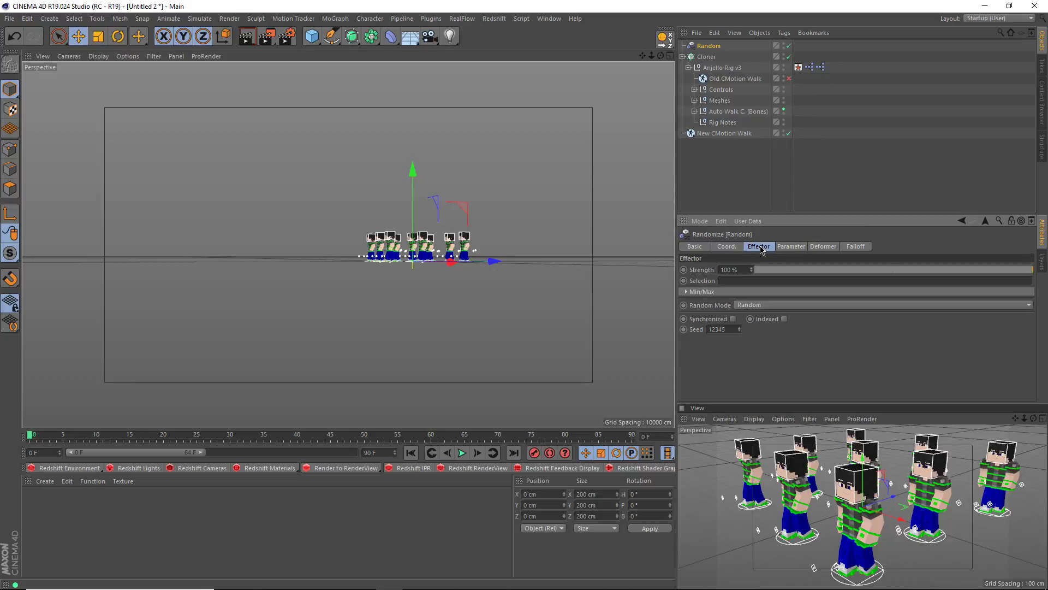
click(812, 246)
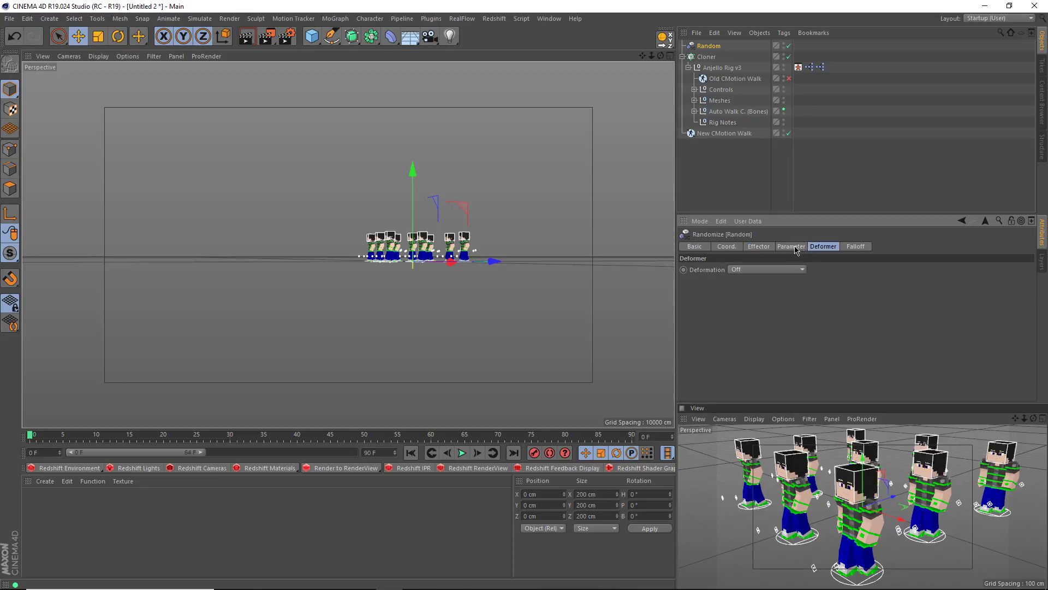
click(795, 248)
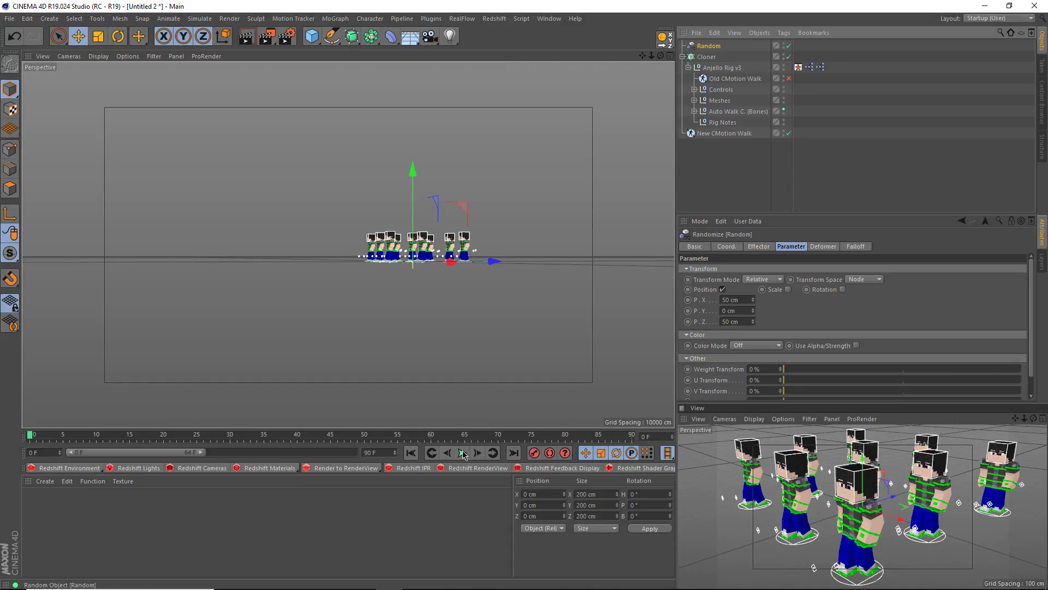
Delete the Random effector and briefly play the cloned characters' walk animation.
key(Delete)
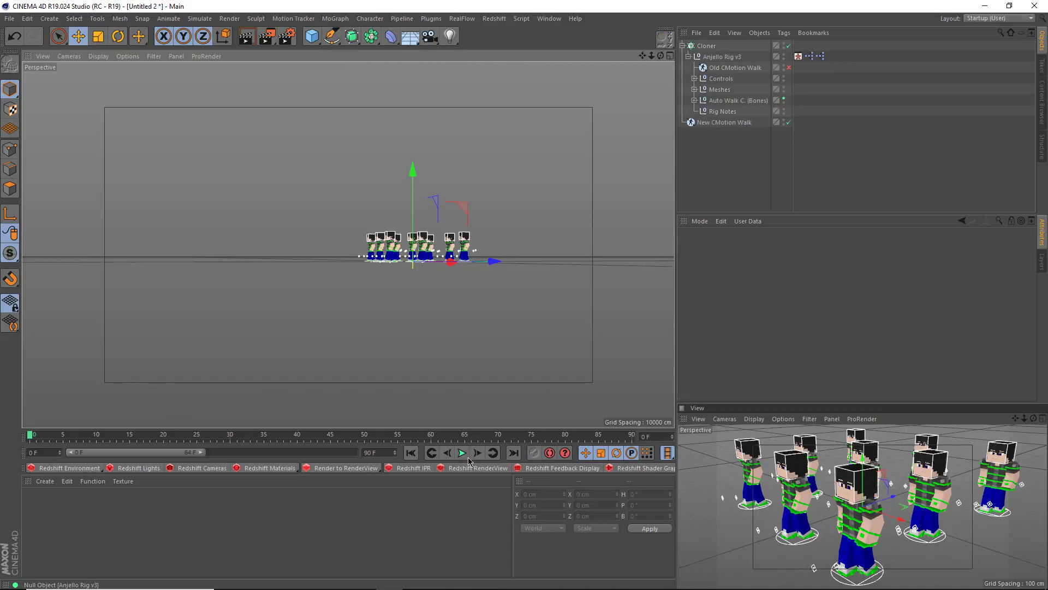
key(s)
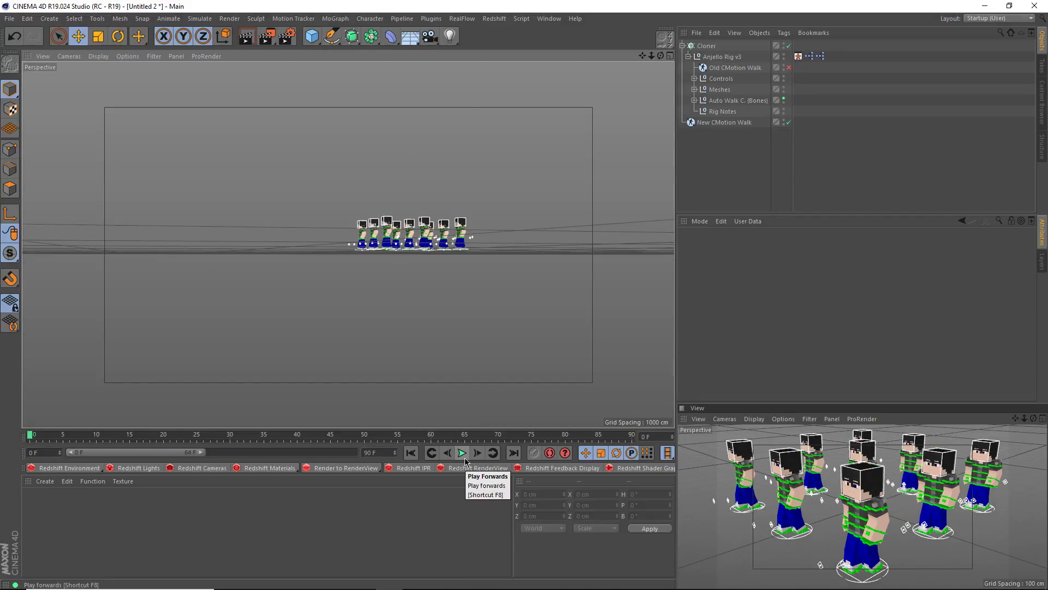
click(462, 453)
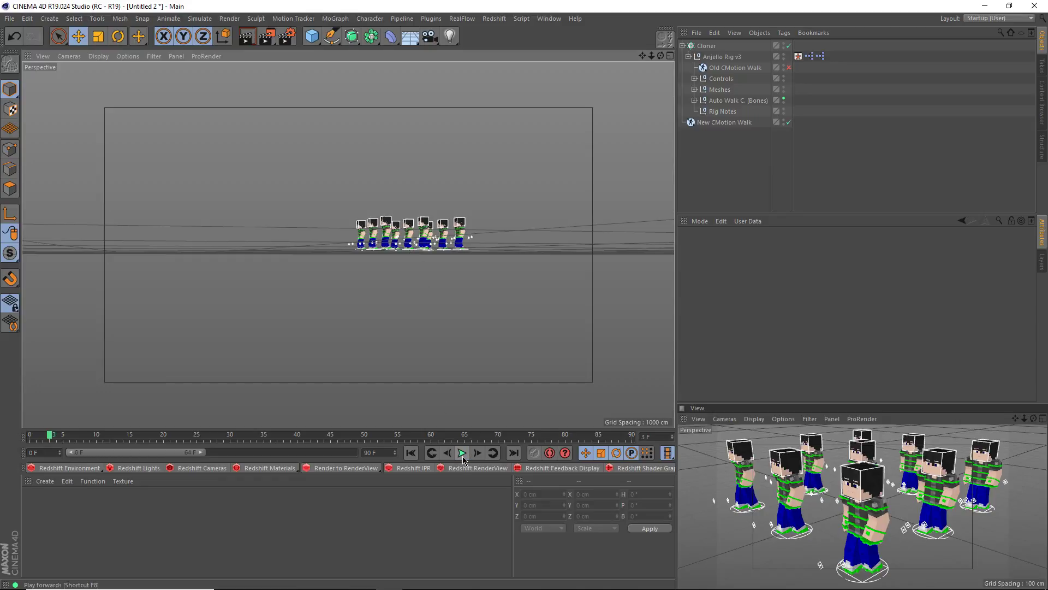
click(463, 456)
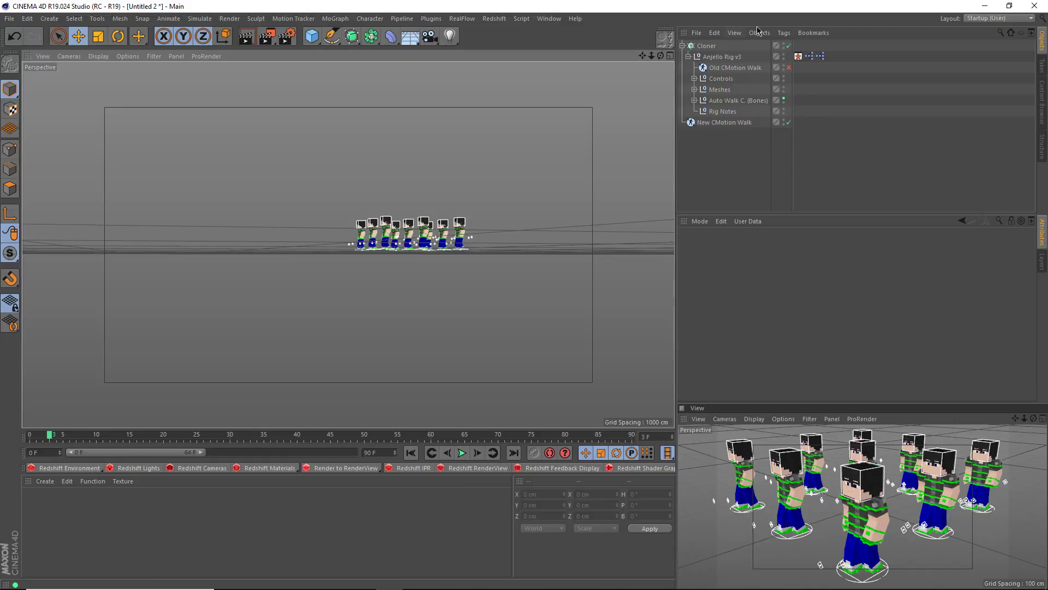
Disable the Cloner, move Anjello Rig v3 out of it to the root level, and delete the Cloner.
click(789, 46)
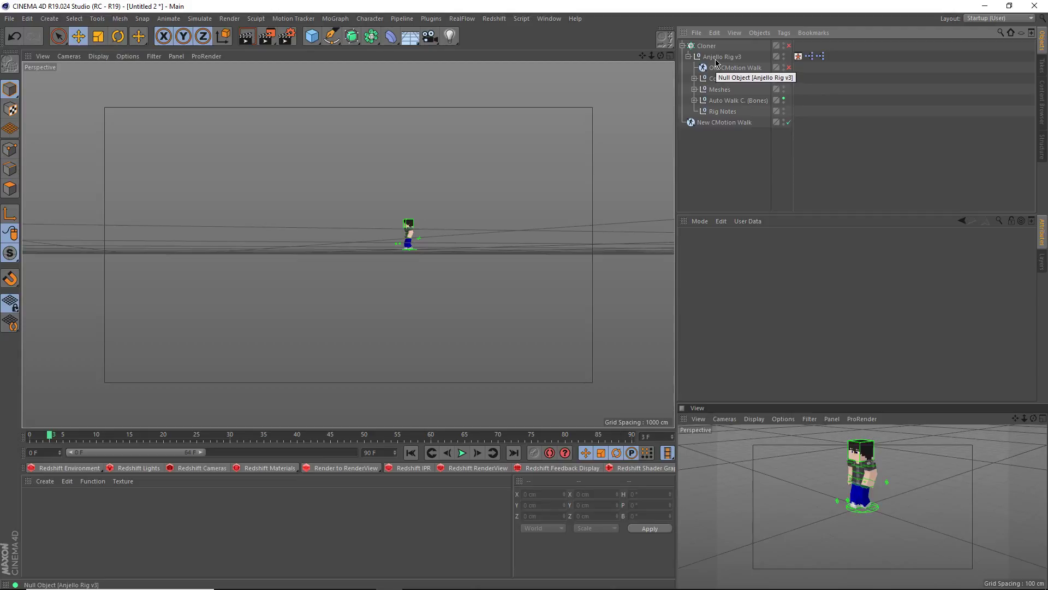
drag(712, 57, 730, 155)
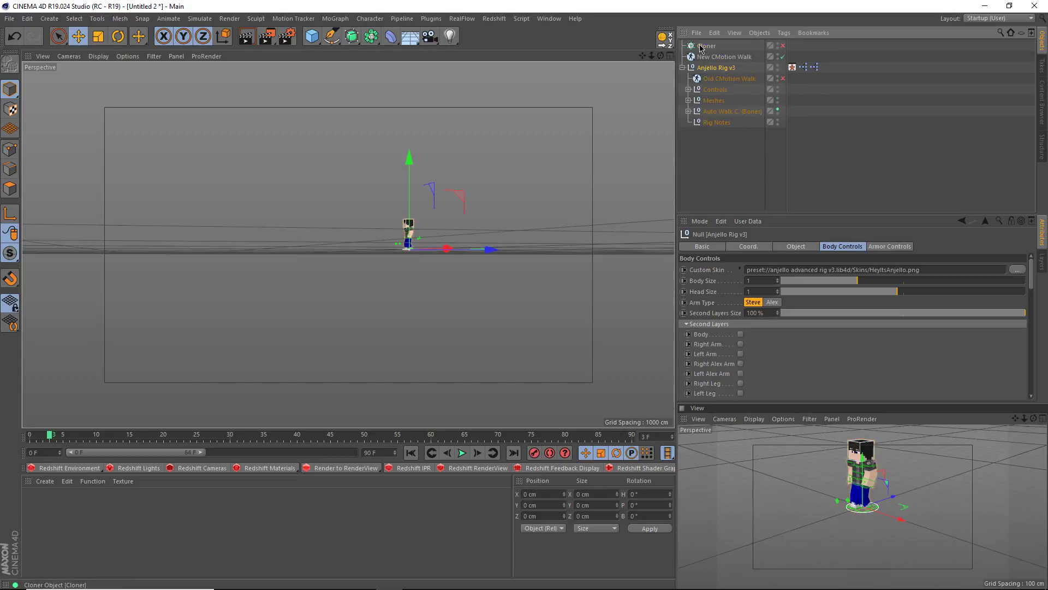
click(701, 46)
key(Delete)
Examine the single character rig up close, including the finger controls on its right hand.
scroll(428, 206, up, 10)
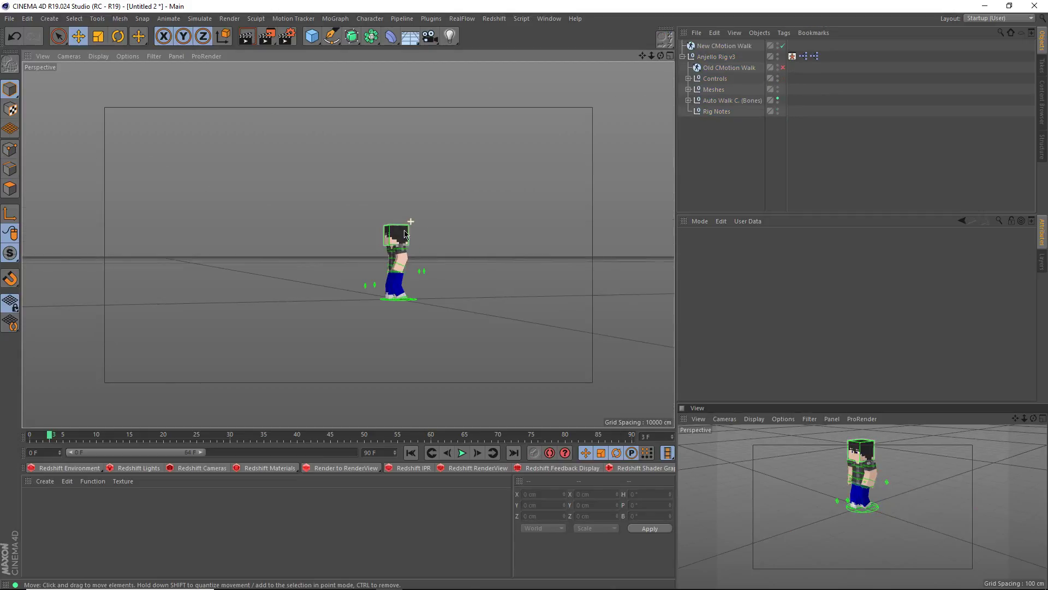
alt+drag(383, 324, 450, 290)
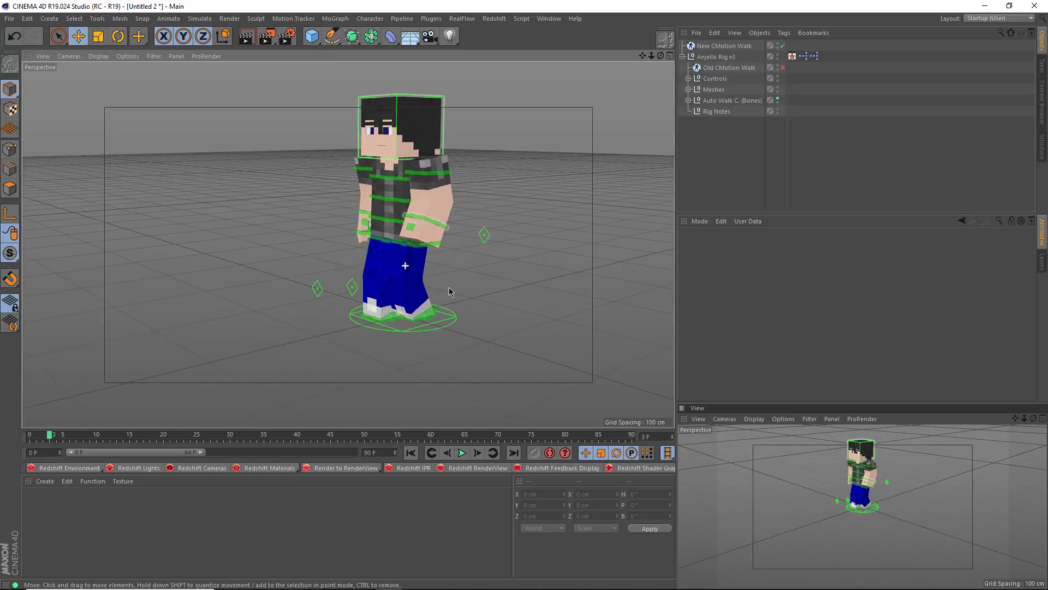
click(710, 57)
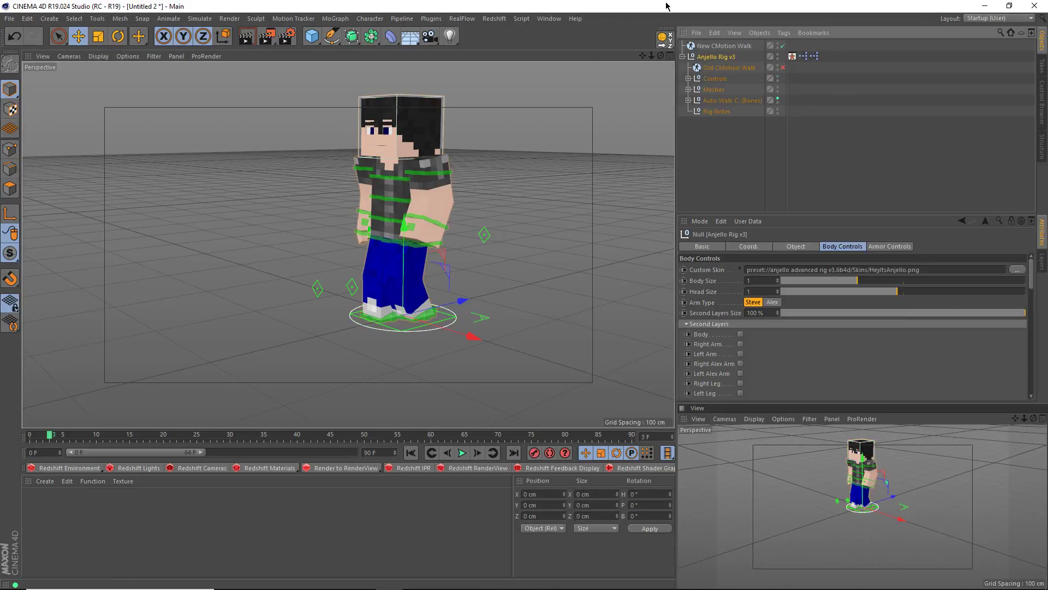
scroll(423, 198, down, 3)
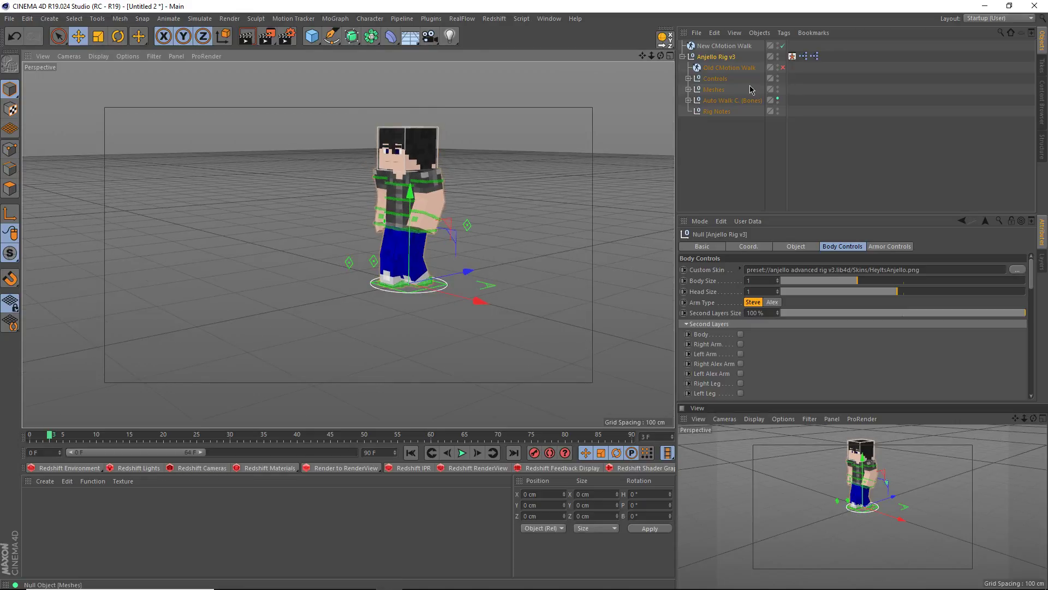
mouse_move(393, 275)
alt+mouse_down()
mouse_move(372, 276)
mouse_move(458, 277)
mouse_move(329, 291)
mouse_move(382, 273)
alt+mouse_up()
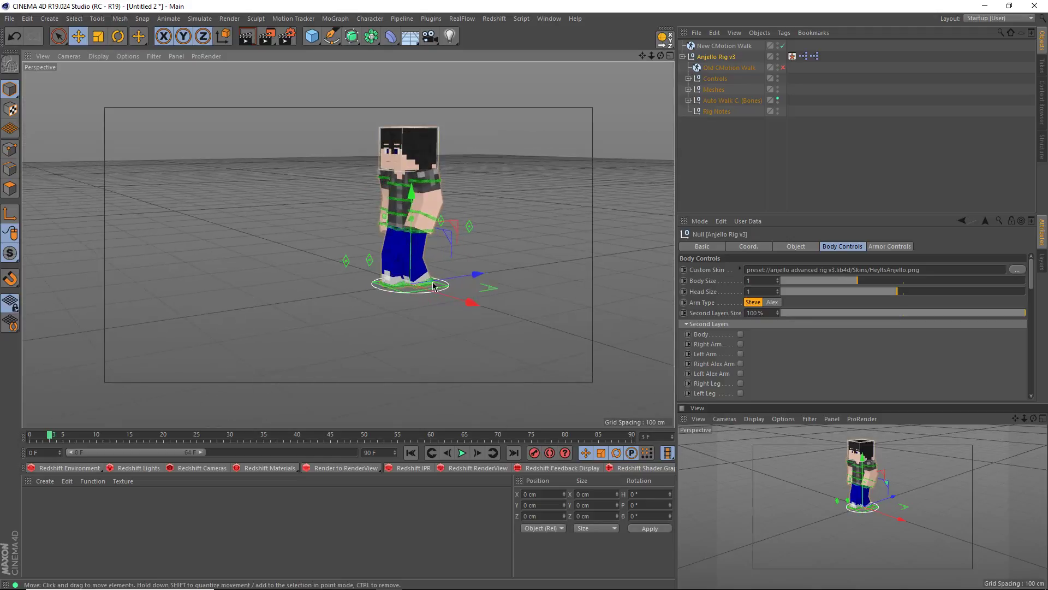
scroll(434, 285, up, 5)
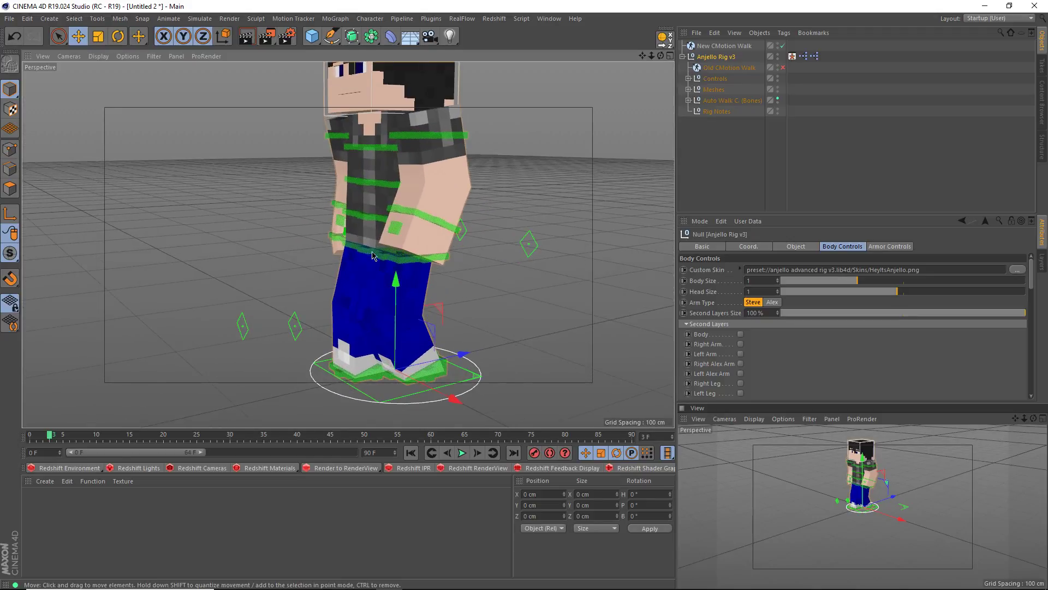
scroll(373, 255, up, 5)
scroll(322, 218, down, 5)
scroll(285, 225, up, 6)
alt+drag(284, 225, 311, 205)
scroll(319, 198, down, 2)
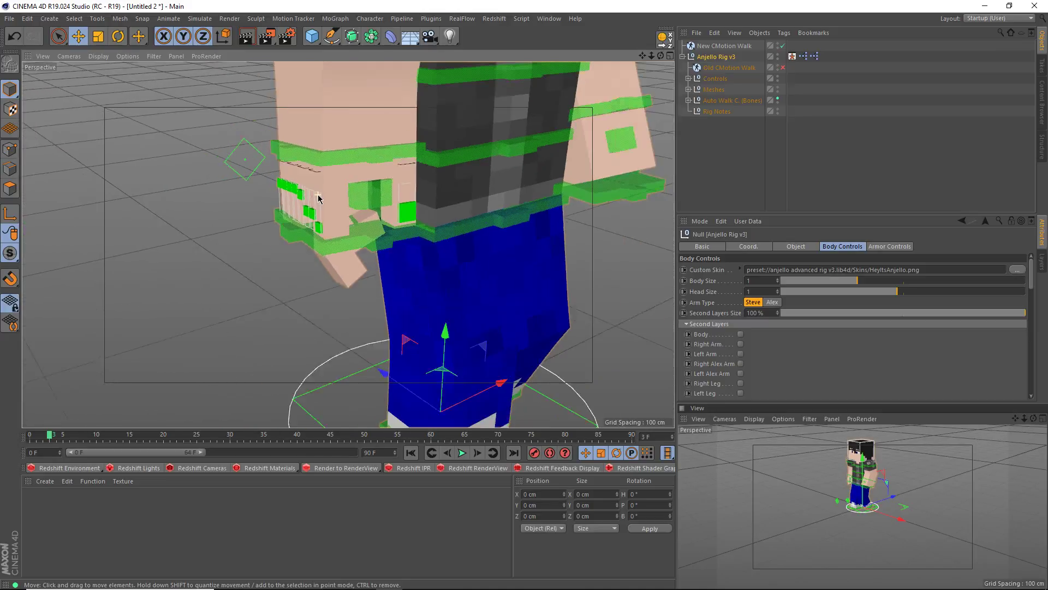
scroll(326, 195, down, 1)
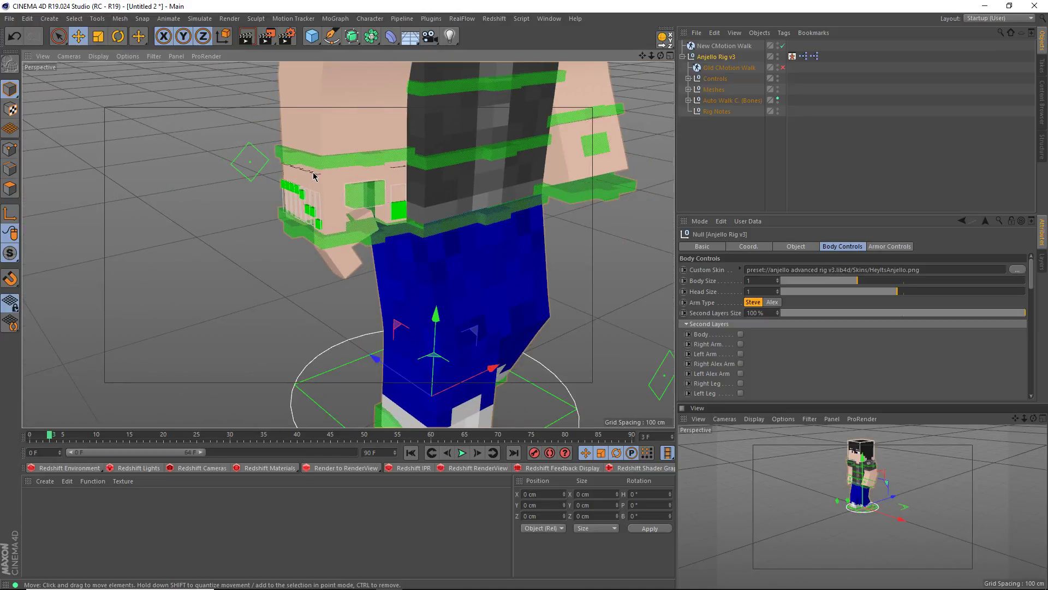
Try moving the thumb control on the character's right hand and undo the move.
click(400, 174)
scroll(399, 170, up, 5)
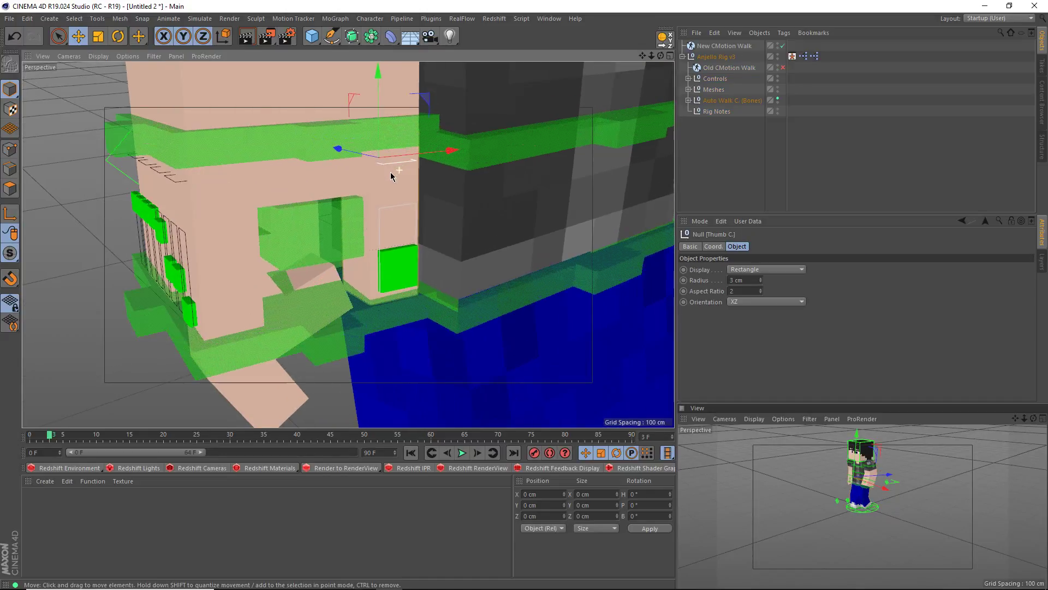
key(ctrl+z)
key(ctrl+z)
key(ctrl+z)
key(ctrl+z)
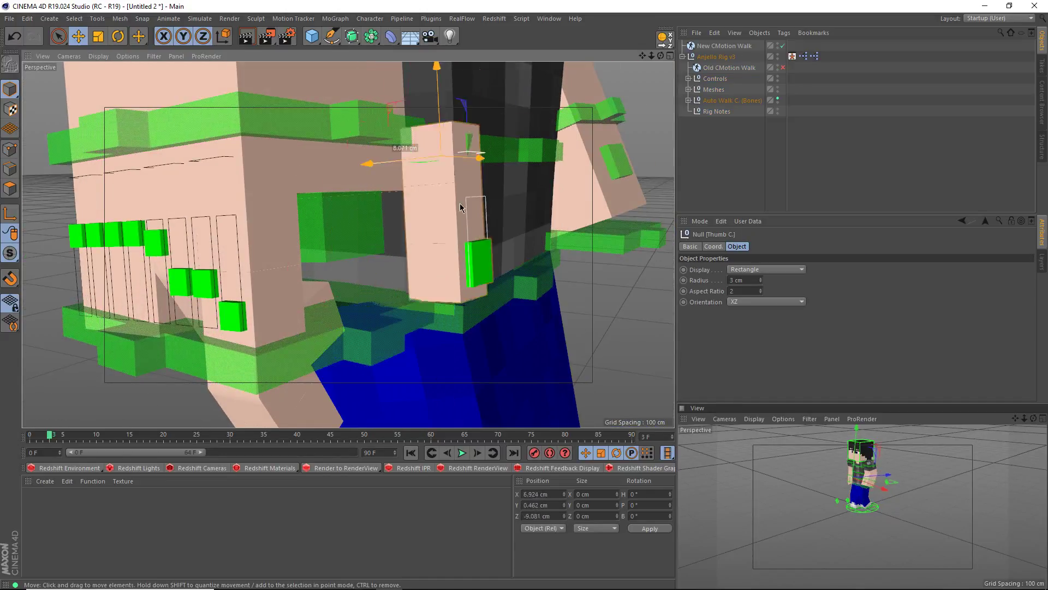
Try rotating the right thumb control to a pitch of -90° and undo the rotation.
key(r)
drag(420, 188, 413, 157)
drag(347, 61, 379, 81)
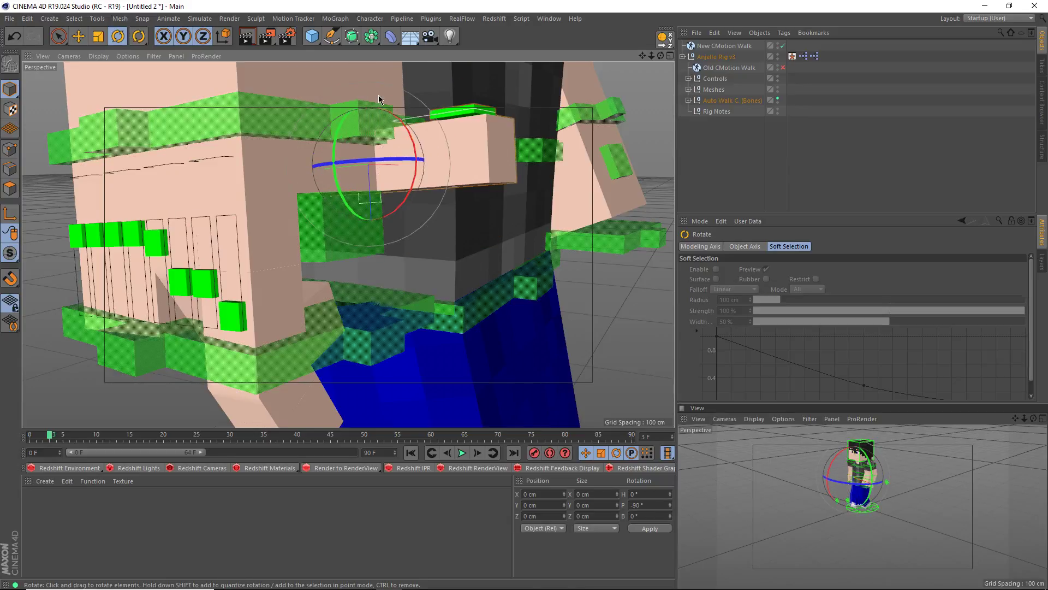
scroll(348, 152, down, 5)
key(ctrl+z)
Inspect the character's hands and whole body from the front and the side.
alt+middle_drag(349, 176, 355, 204)
alt+drag(357, 206, 288, 200)
scroll(293, 193, down, 3)
alt+middle_drag(318, 171, 348, 245)
alt+drag(348, 245, 365, 260)
alt+right_drag(364, 260, 364, 288)
alt+middle_drag(365, 287, 377, 255)
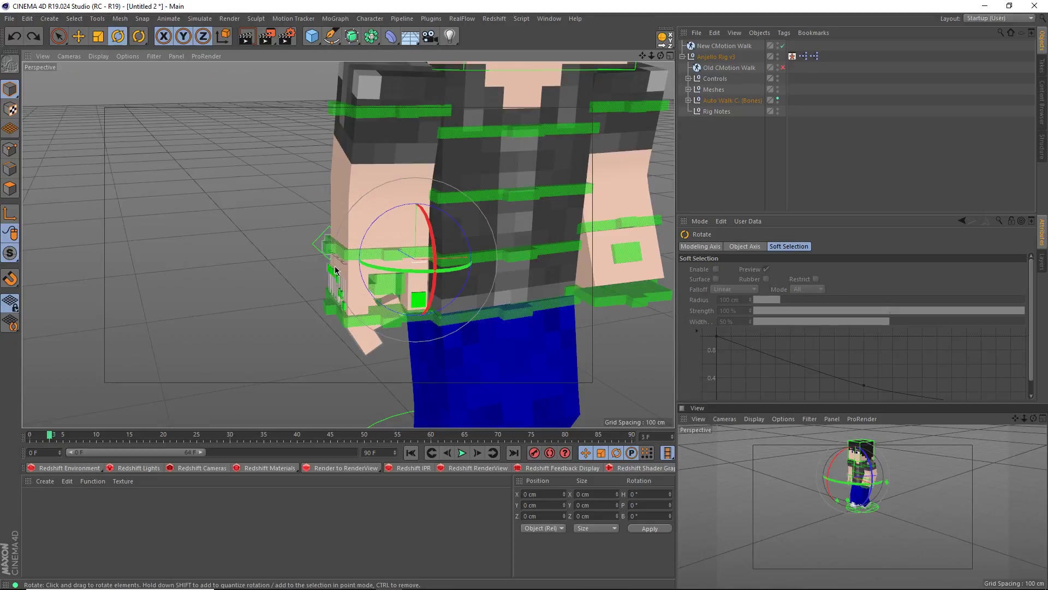
scroll(375, 274, down, 5)
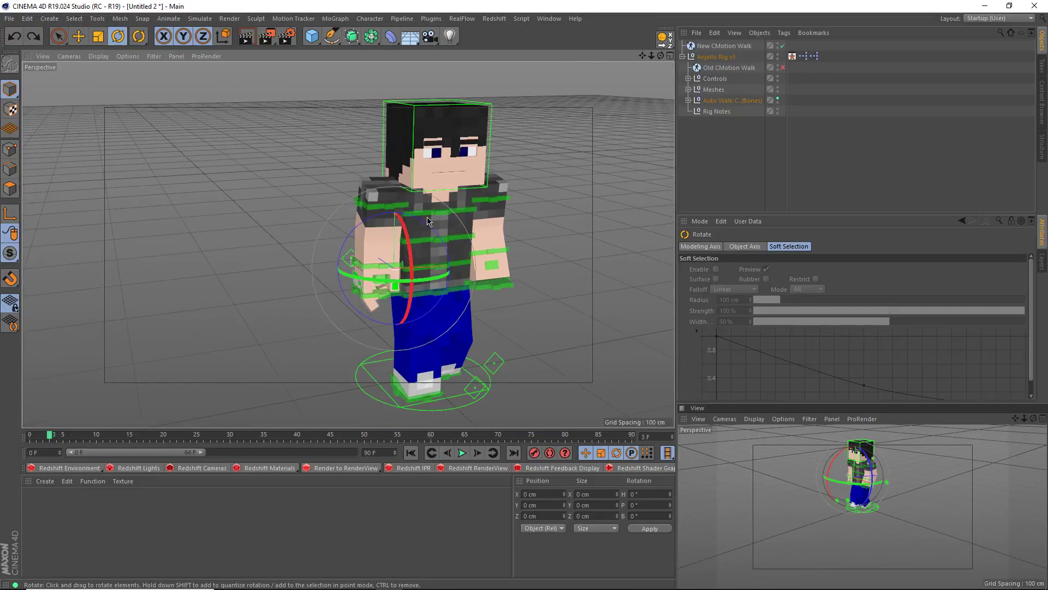
scroll(369, 249, up, 1)
scroll(413, 266, up, 2)
alt+middle_drag(384, 361, 365, 334)
alt+drag(373, 307, 508, 253)
Review the body controls of Anjello Rig v3, covering the body, arms, legs and cape settings.
click(712, 57)
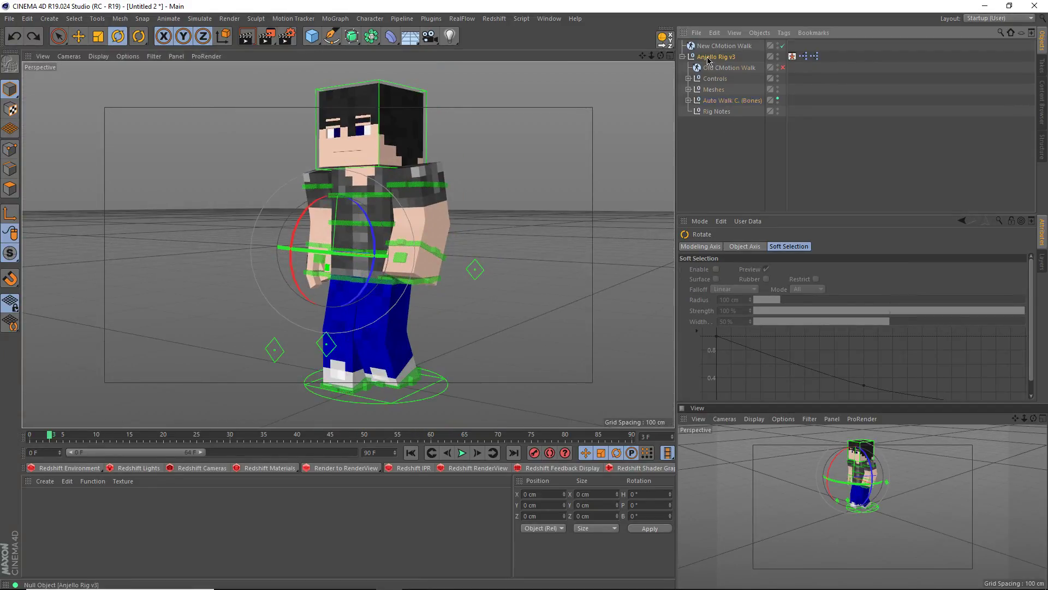
scroll(787, 365, down, 5)
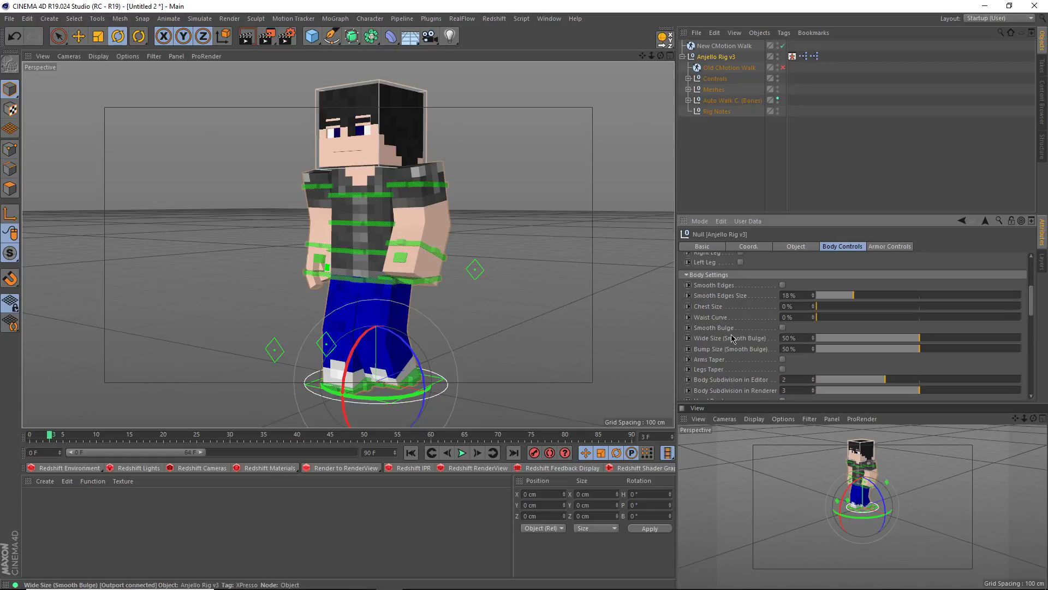
scroll(732, 338, down, 2)
scroll(734, 340, down, 2)
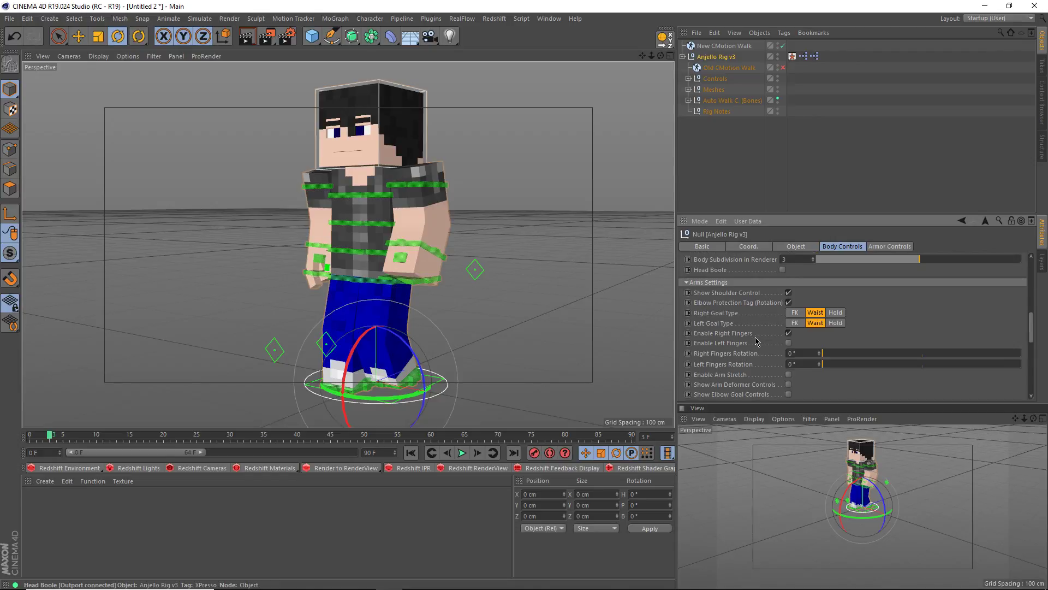
scroll(757, 341, down, 2)
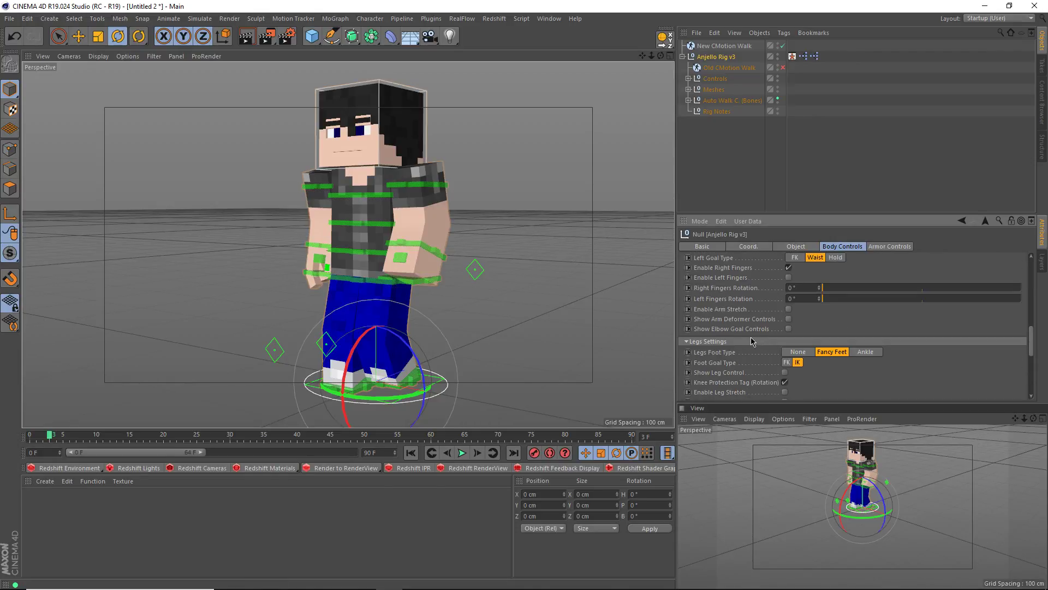
scroll(807, 365, down, 2)
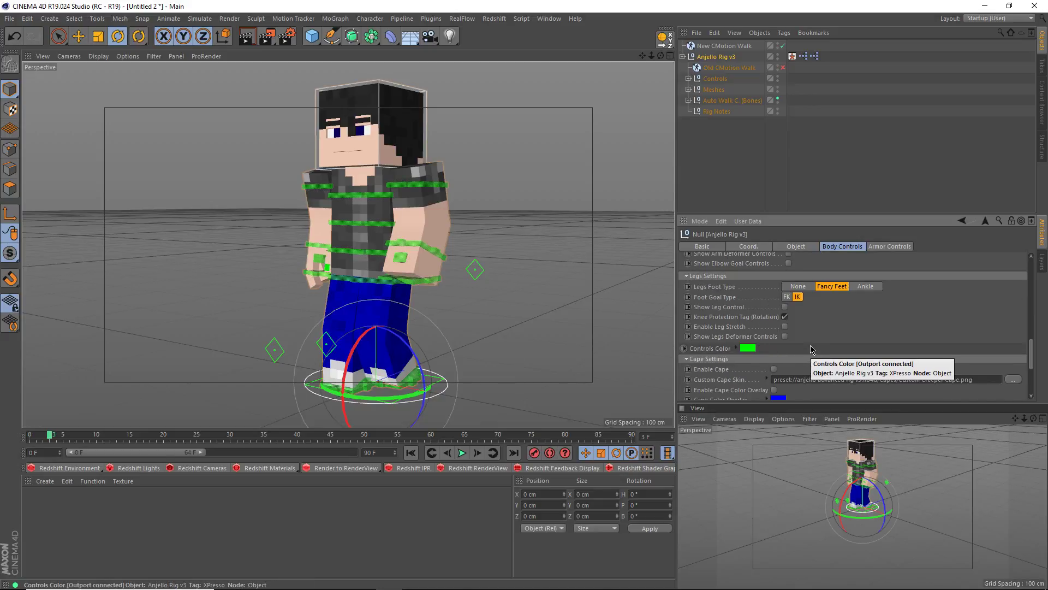
Examine the rig's cape, weight slider and auto walk settings in the body controls.
scroll(747, 365, down, 2)
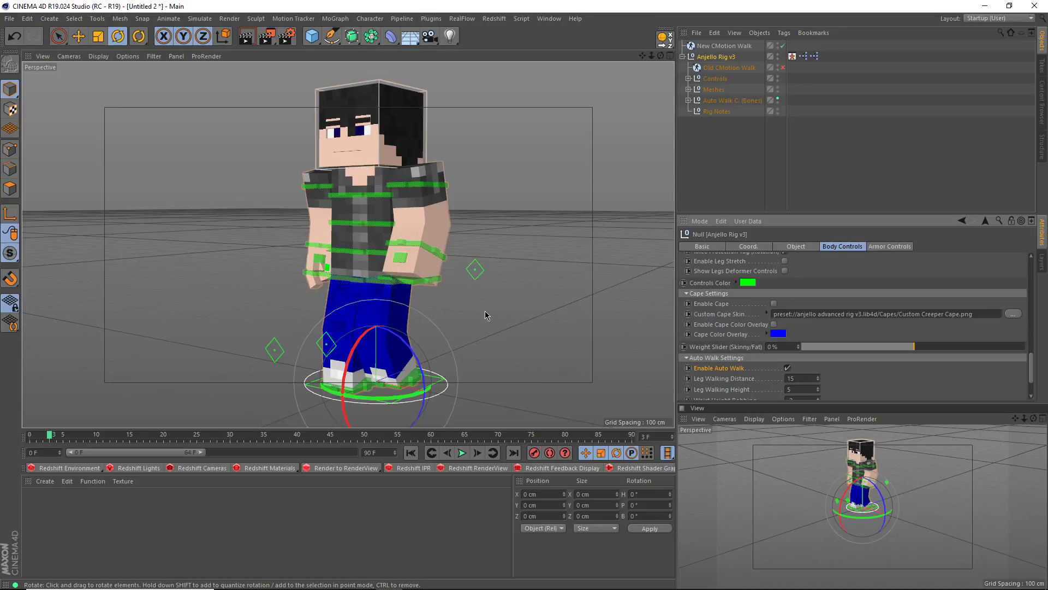
scroll(708, 328, down, 3)
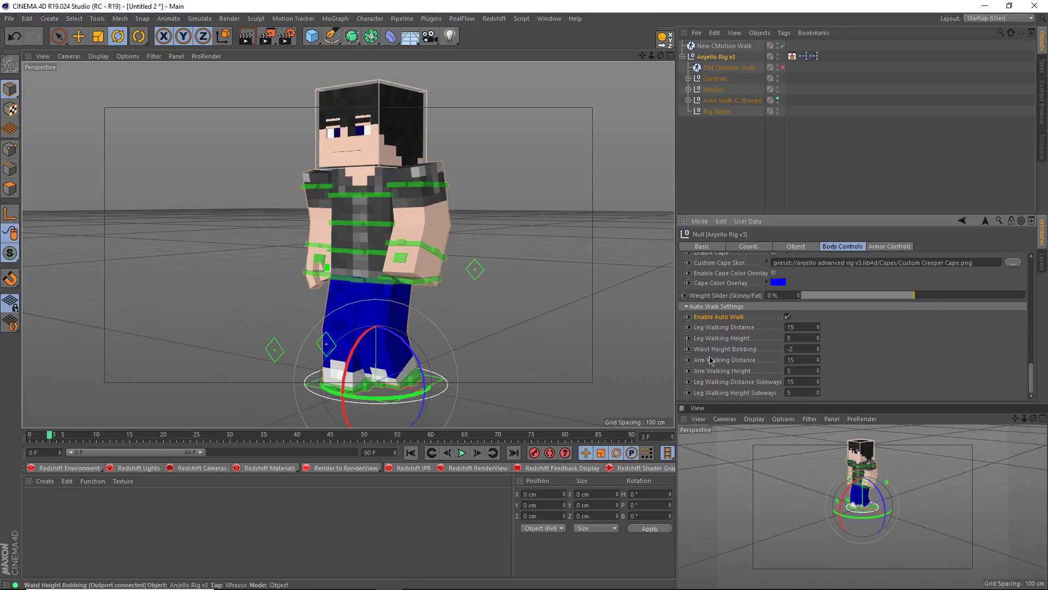
scroll(336, 284, up, 5)
alt+drag(336, 284, 437, 280)
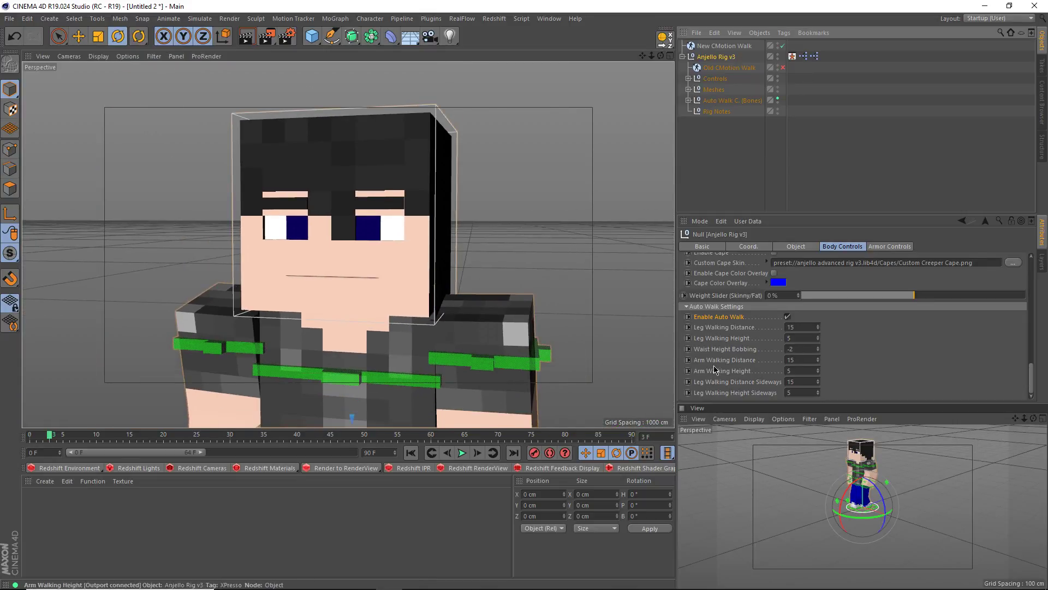
scroll(717, 367, up, 5)
scroll(717, 367, up, 3)
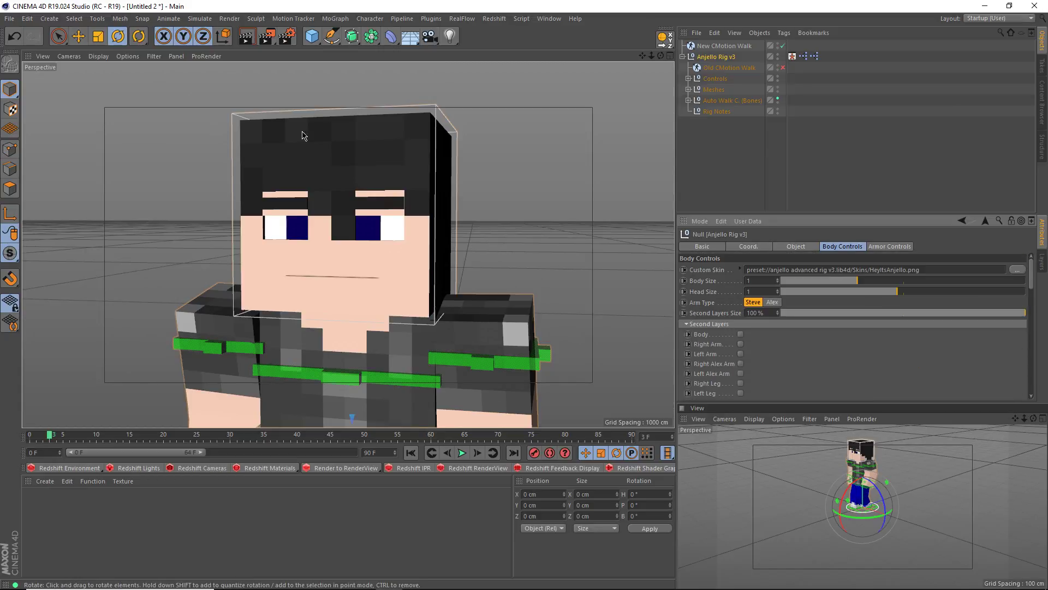
click(128, 56)
mouse_move(160, 57)
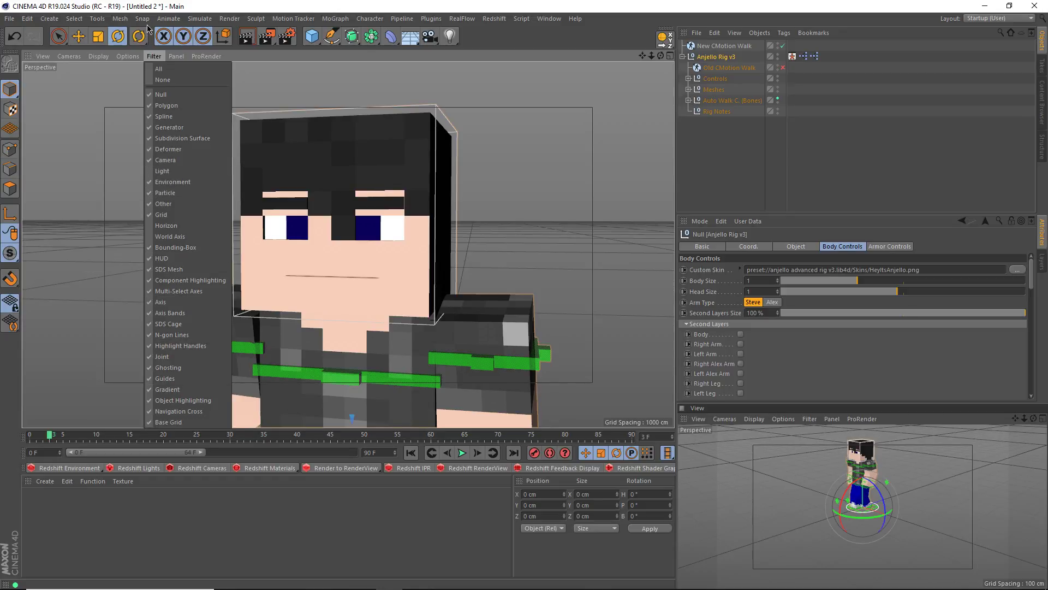
click(152, 8)
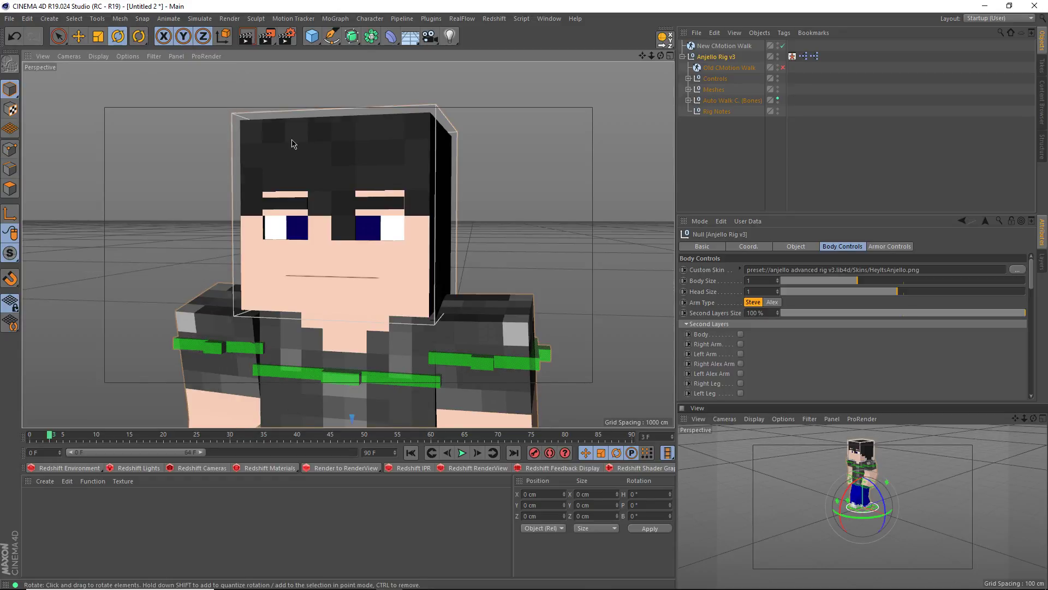
Select the character's head and try the Edge Smoothness setting in its head controls.
click(304, 230)
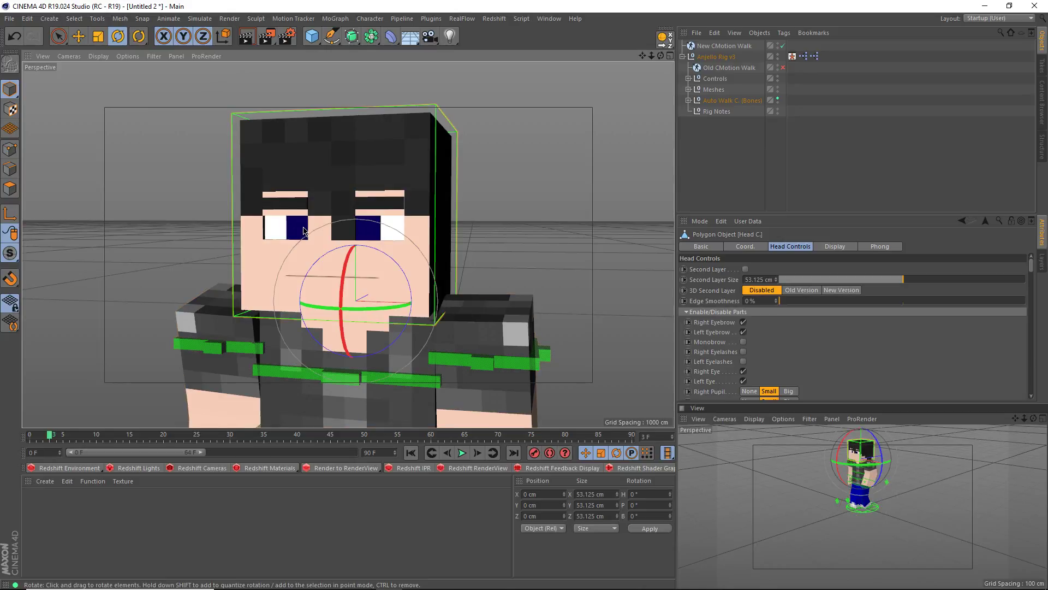
scroll(421, 227, down, 1)
alt+middle_drag(418, 251, 429, 225)
alt+drag(430, 225, 447, 243)
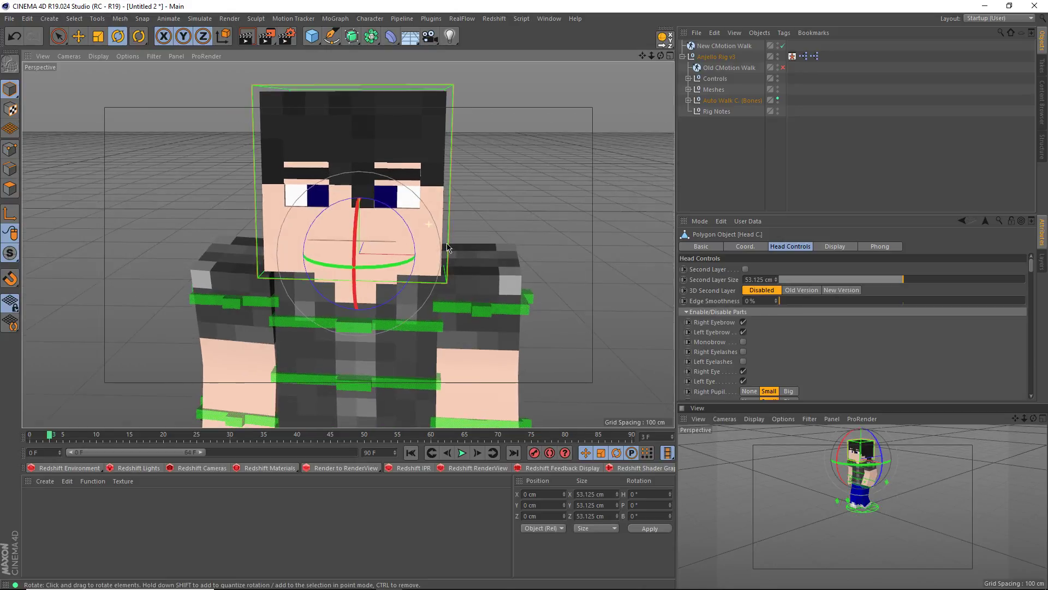
mouse_move(795, 304)
mouse_down()
mouse_move(1020, 317)
mouse_move(781, 301)
mouse_up()
Try the Small Anime Eye option for the right eye's shines and set it back to None.
scroll(753, 336, down, 3)
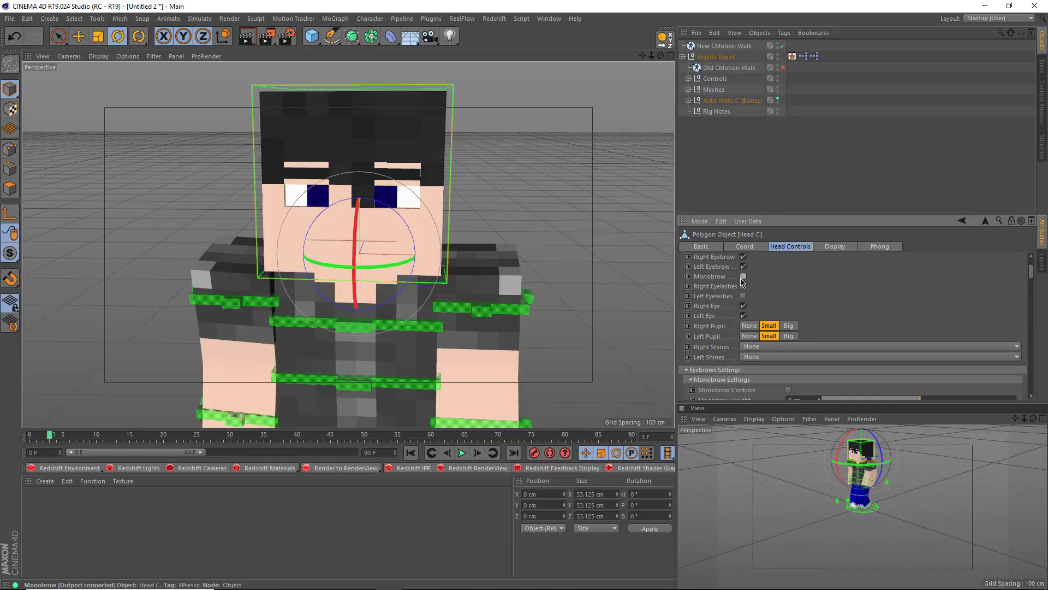
scroll(842, 298, down, 3)
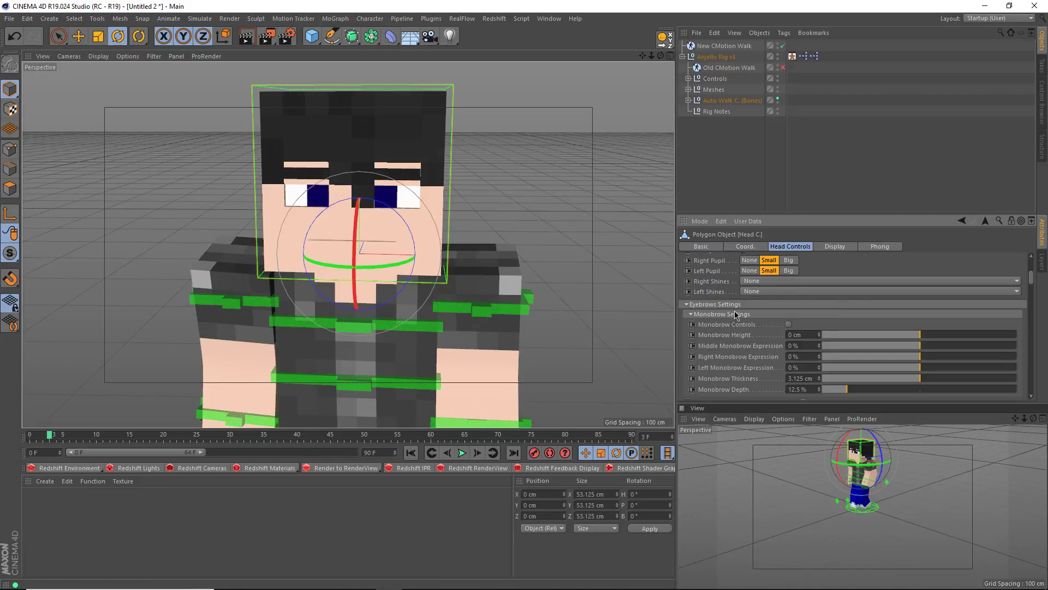
click(752, 281)
click(752, 284)
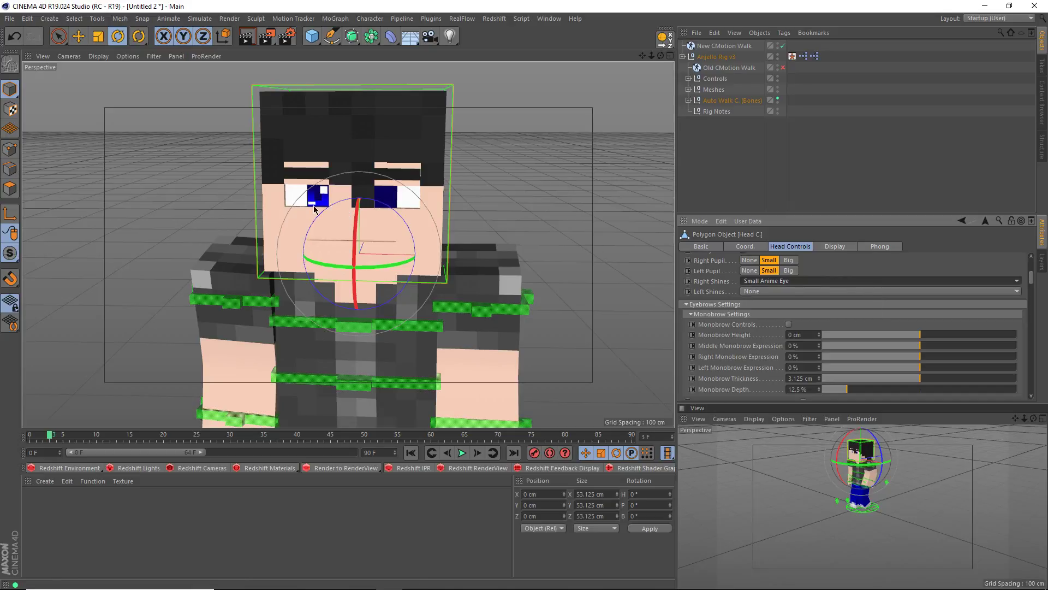
scroll(322, 207, up, 5)
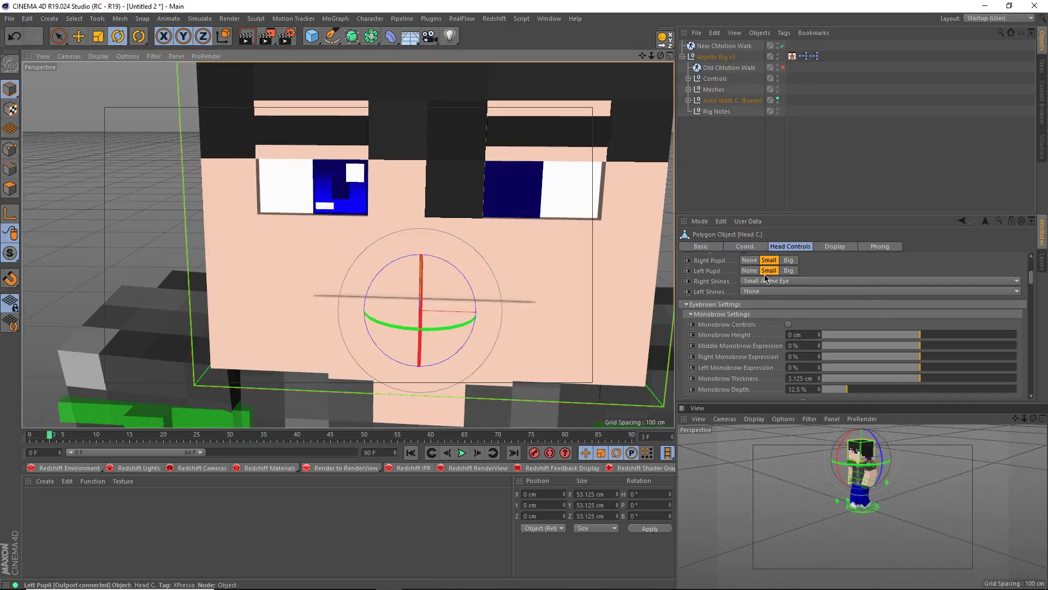
click(791, 282)
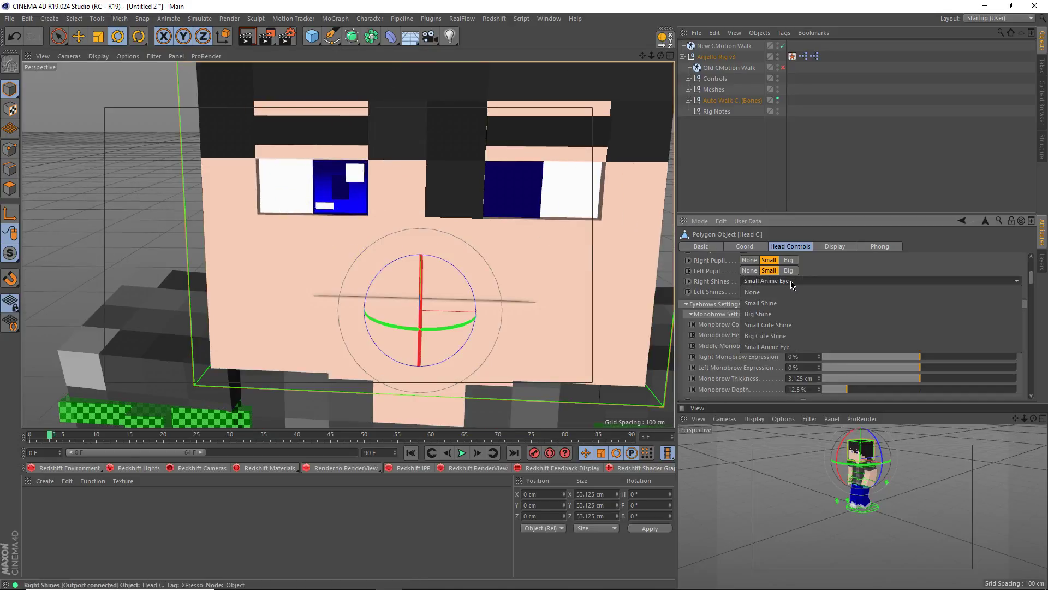
click(754, 292)
click(767, 282)
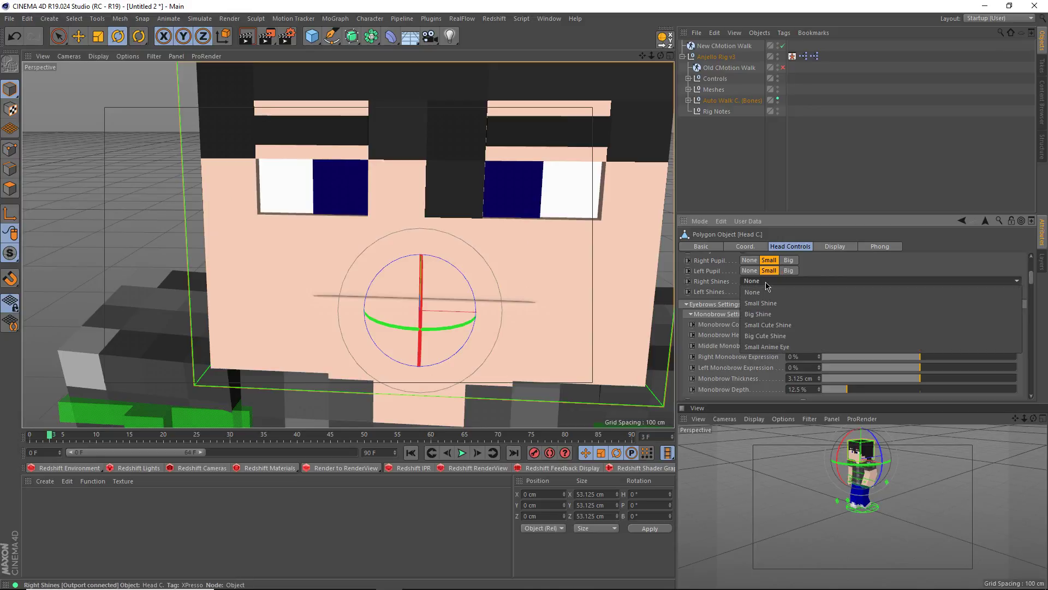
click(792, 274)
Try the Big left pupil and return it to Small, and switch the left eyelashes on and off again.
click(793, 273)
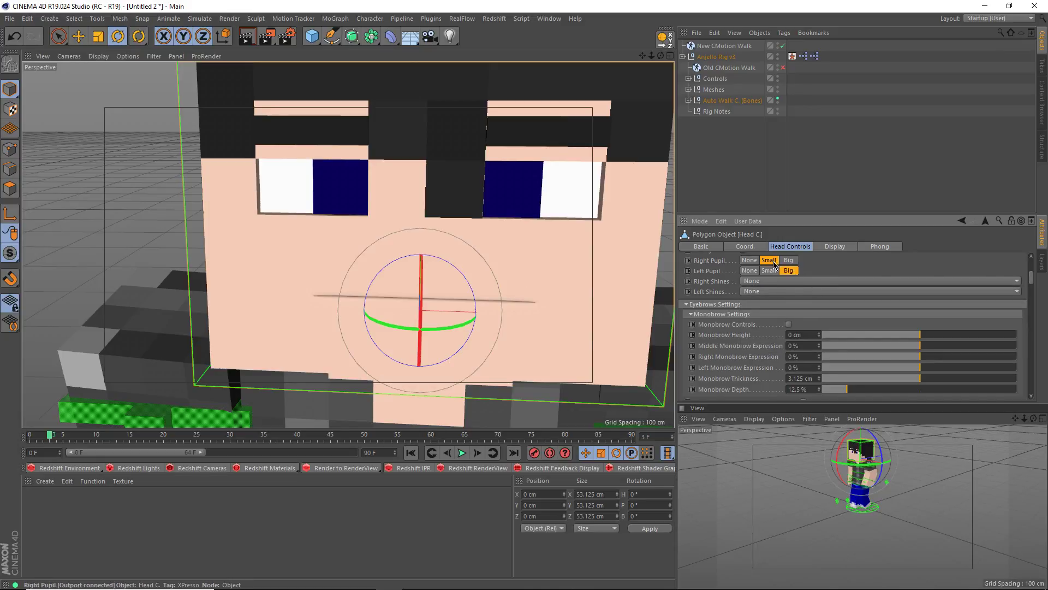
click(771, 271)
scroll(742, 279, up, 3)
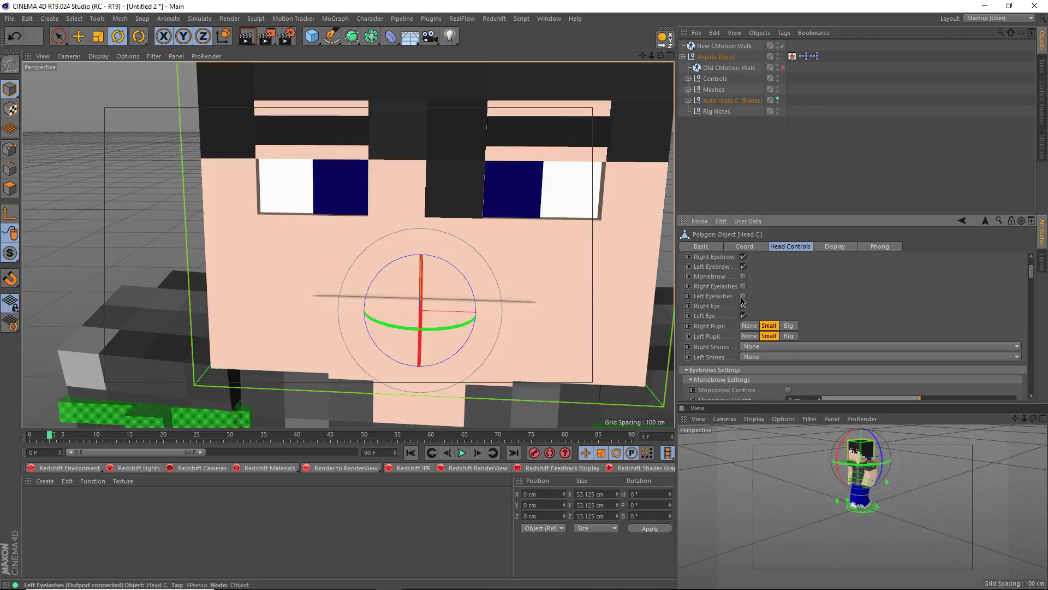
click(743, 298)
click(743, 298)
Go through the eyebrow settings, try increasing the Eyebrows Depth and undo the change.
scroll(727, 306, down, 3)
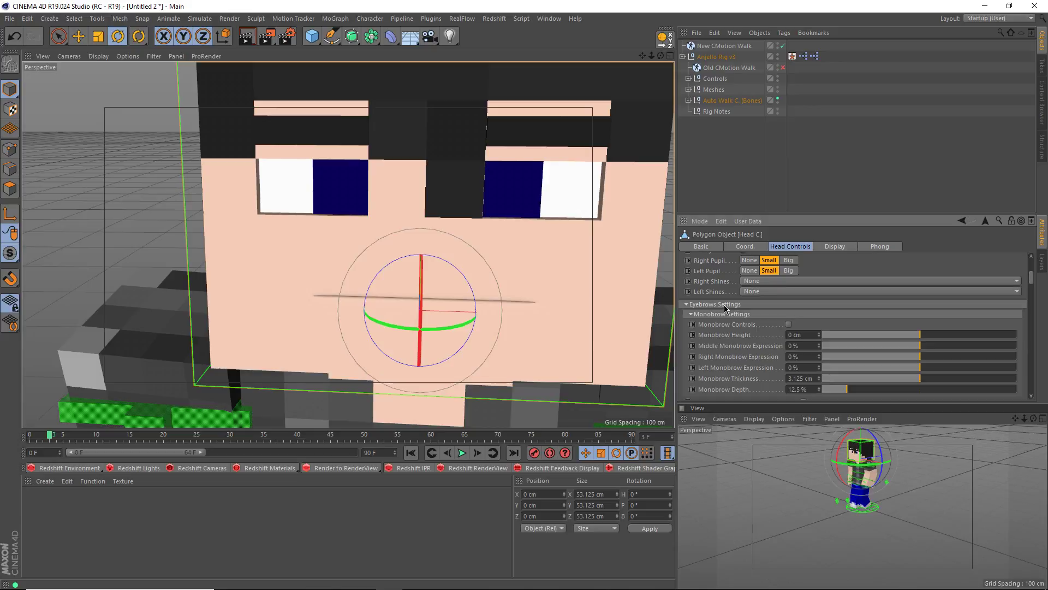
scroll(724, 306, down, 3)
scroll(743, 330, down, 3)
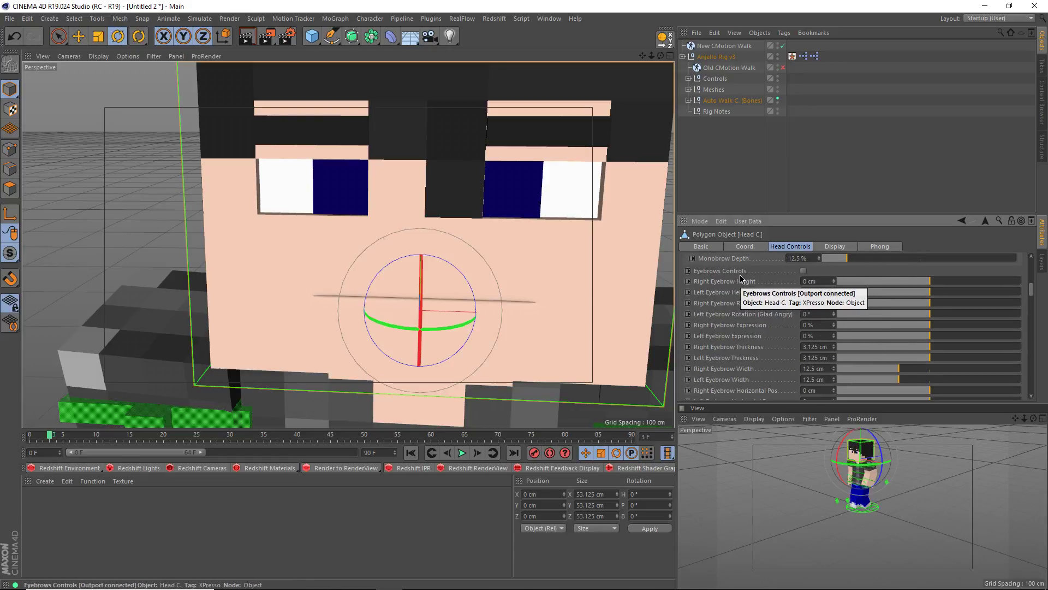
scroll(744, 284, down, 3)
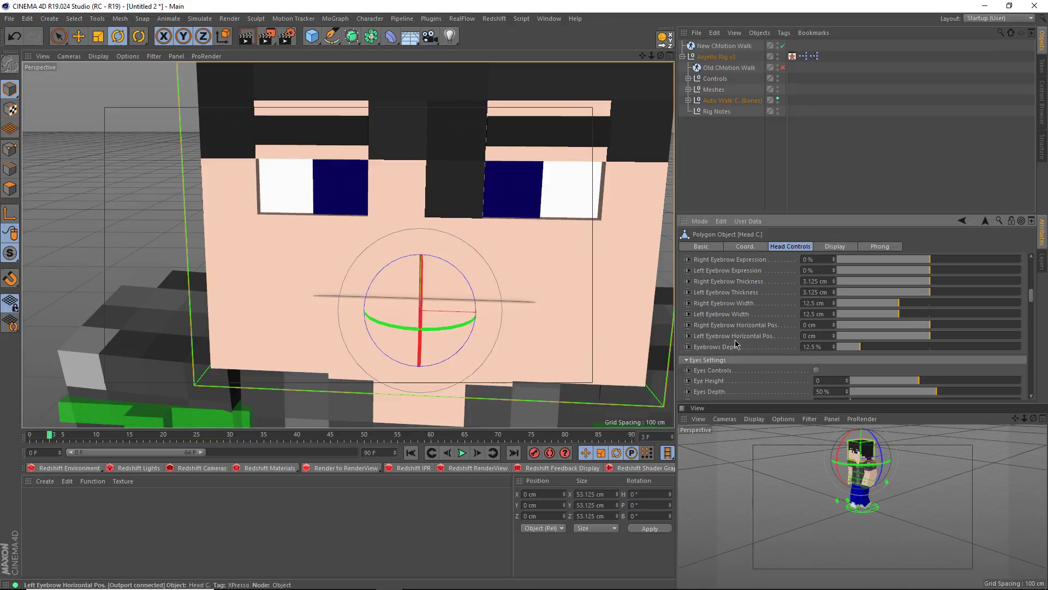
drag(868, 354, 1022, 352)
alt+drag(515, 234, 461, 197)
key(ctrl+z)
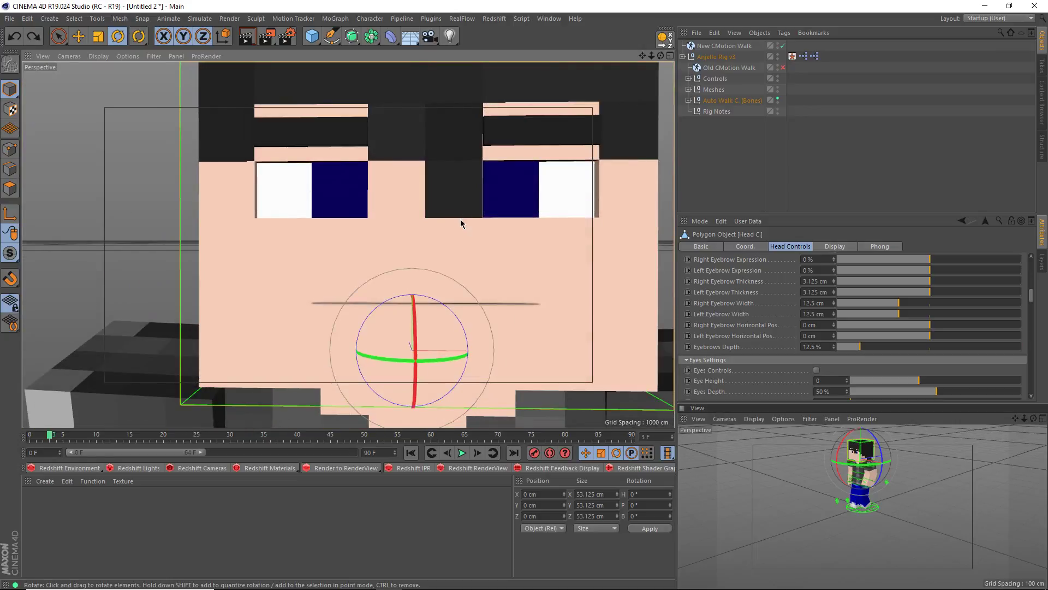
Try the eyelid, blink/squint and eye size sliders in the eyes settings and return them to 0%.
scroll(768, 357, down, 4)
scroll(768, 358, up, 2)
scroll(768, 357, down, 2)
drag(855, 315, 776, 331)
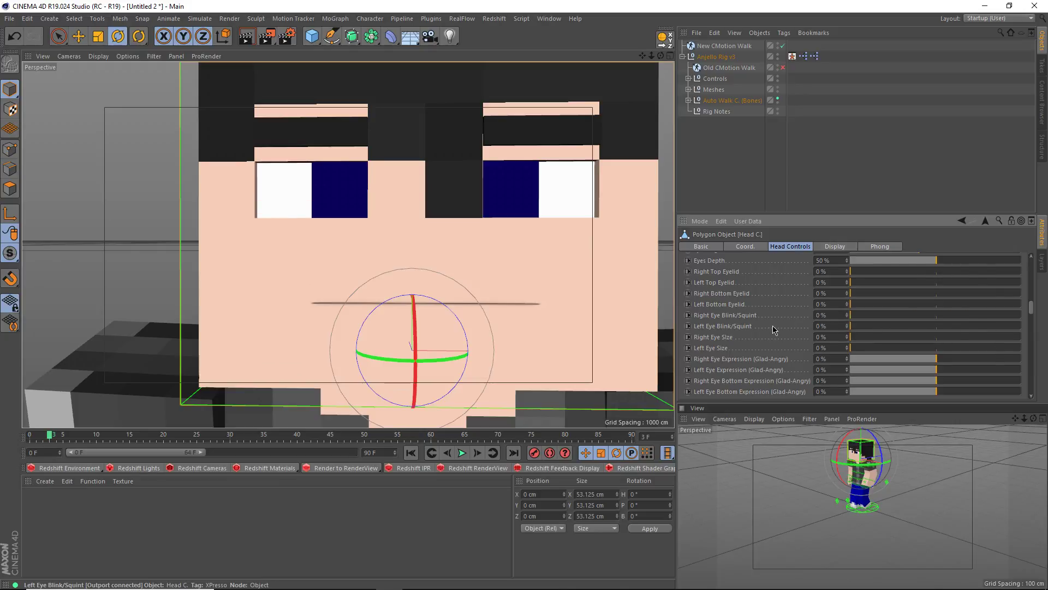
alt+middle_drag(543, 318, 424, 321)
scroll(425, 321, down, 3)
alt+drag(425, 321, 320, 318)
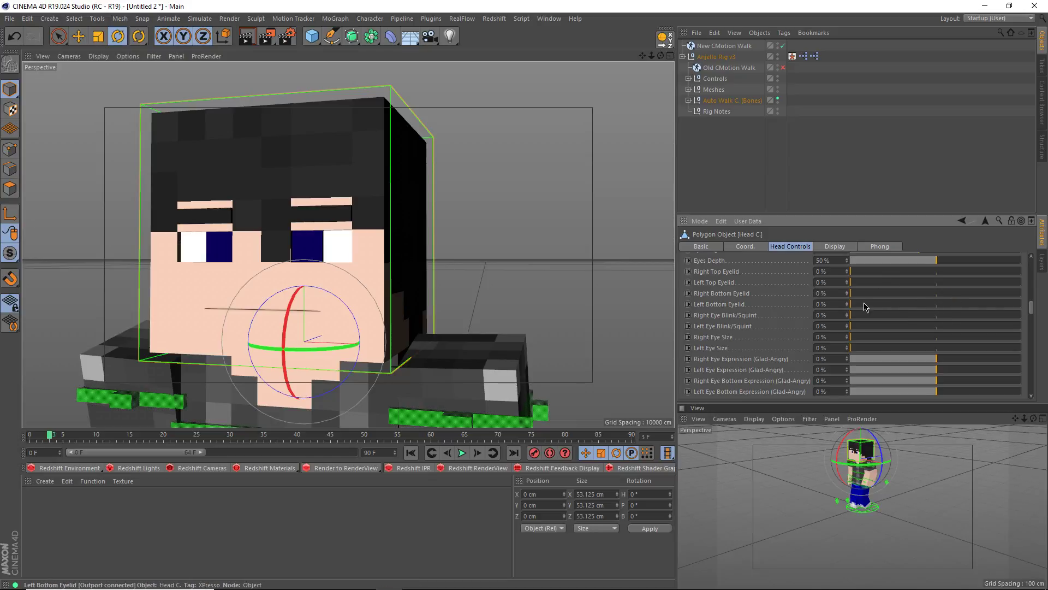
drag(902, 308, 788, 341)
drag(866, 337, 808, 344)
Try moving the right pupil to about X -12.5 cm, Y 1.5 cm and inspect it on the side of the head.
scroll(755, 342, down, 2)
scroll(756, 340, down, 2)
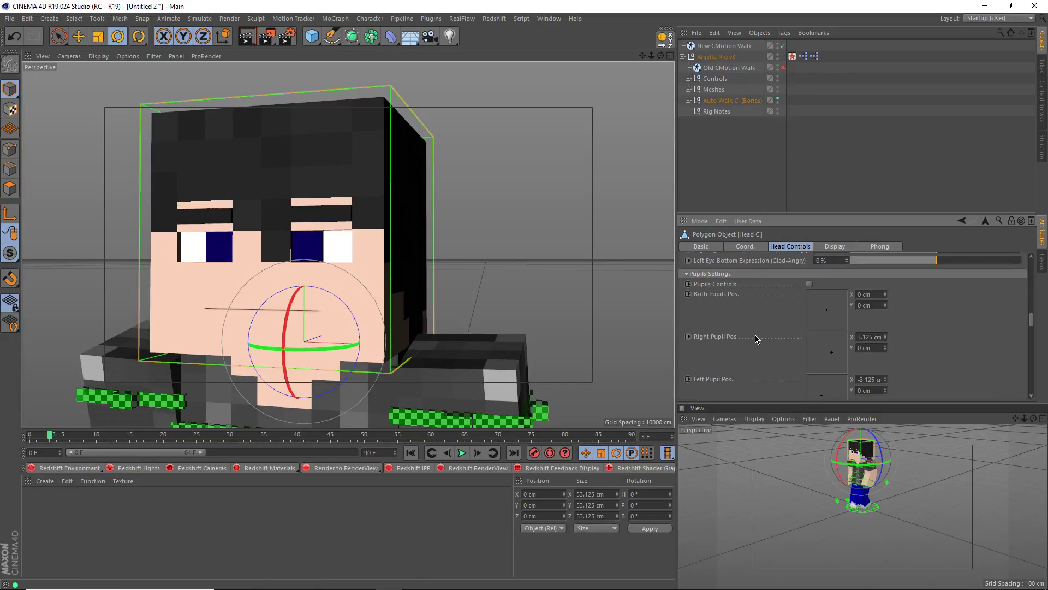
scroll(755, 339, down, 2)
scroll(770, 341, up, 2)
scroll(770, 341, down, 2)
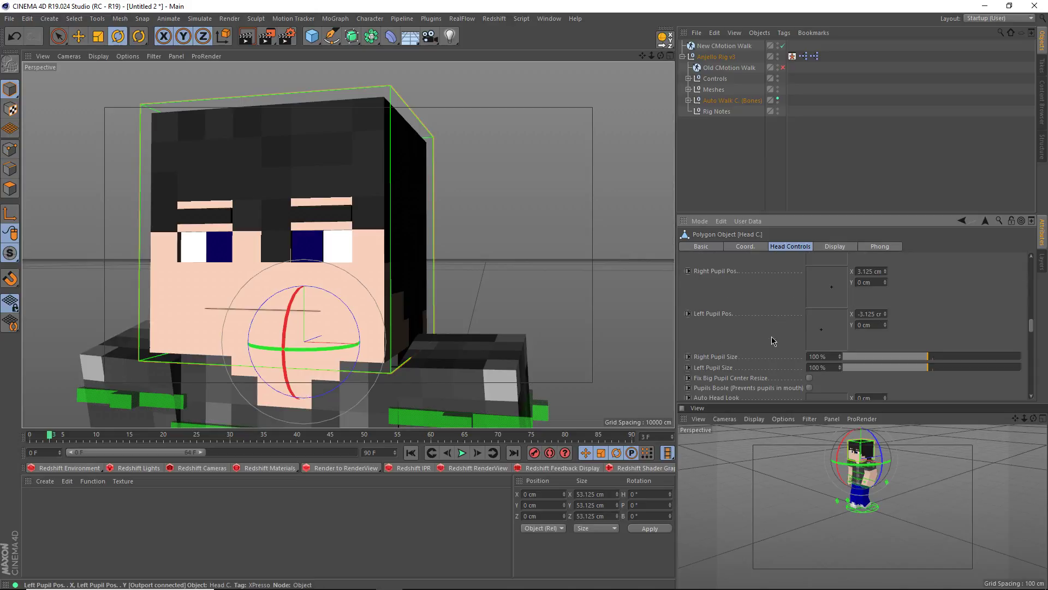
drag(821, 293, 844, 302)
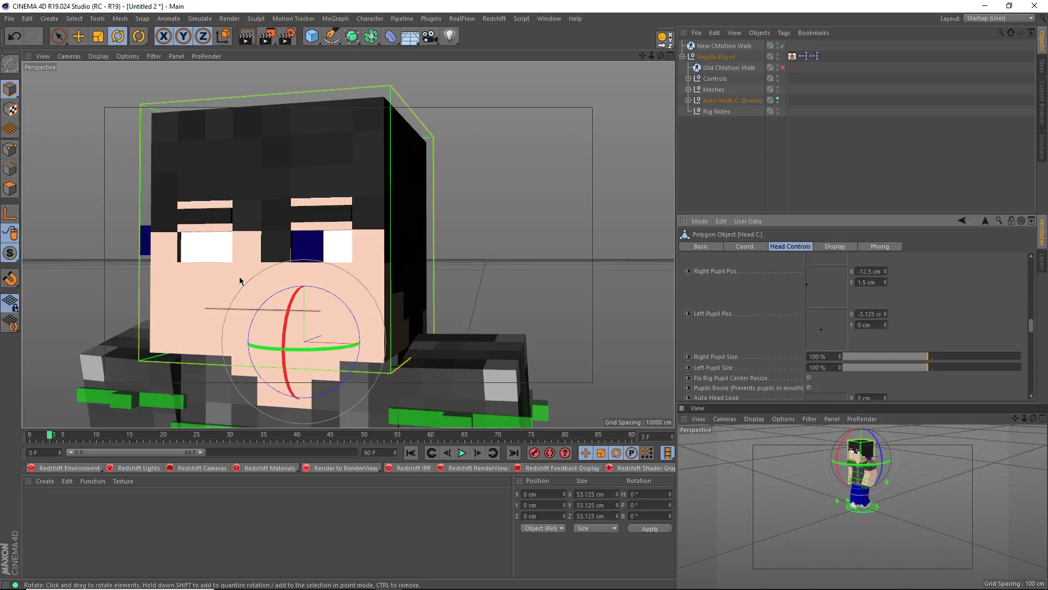
scroll(180, 256, up, 6)
alt+drag(381, 266, 252, 266)
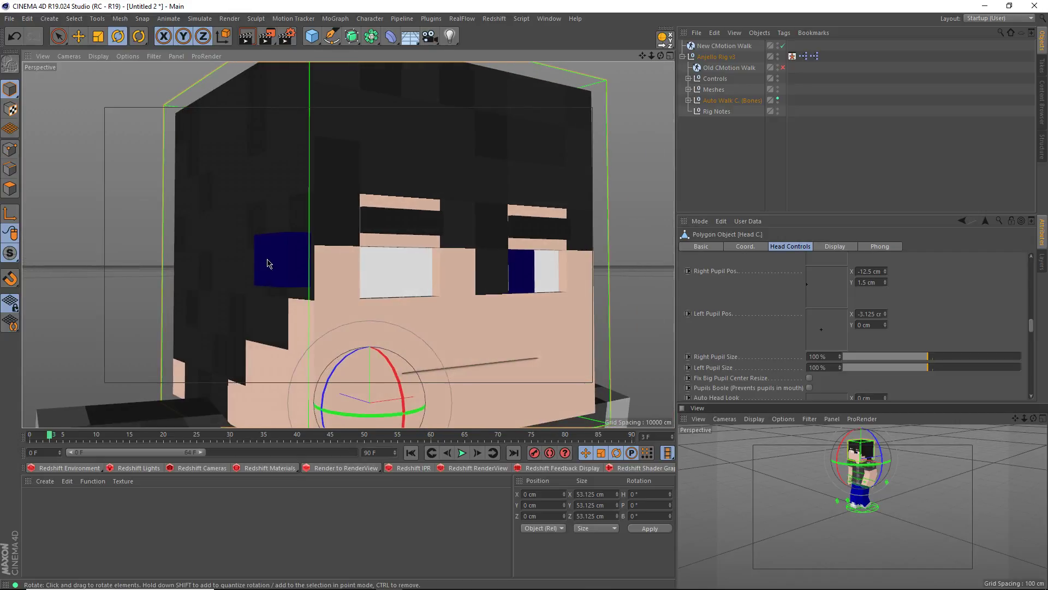
alt+drag(329, 286, 266, 293)
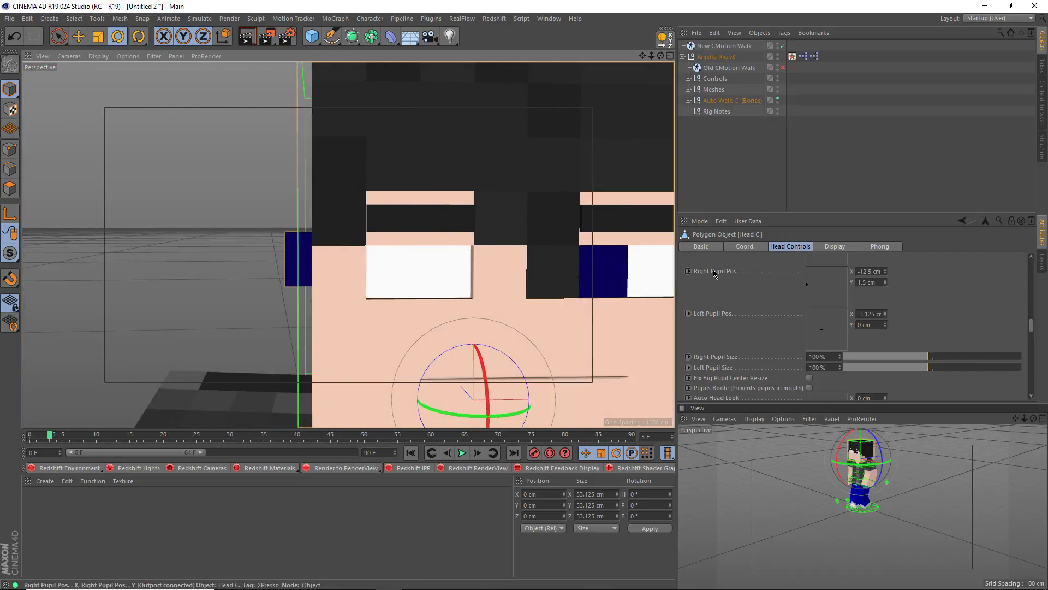
Try raising the right pupil to about Y 2.167 cm and undo the right pupil's moves.
drag(817, 284, 796, 283)
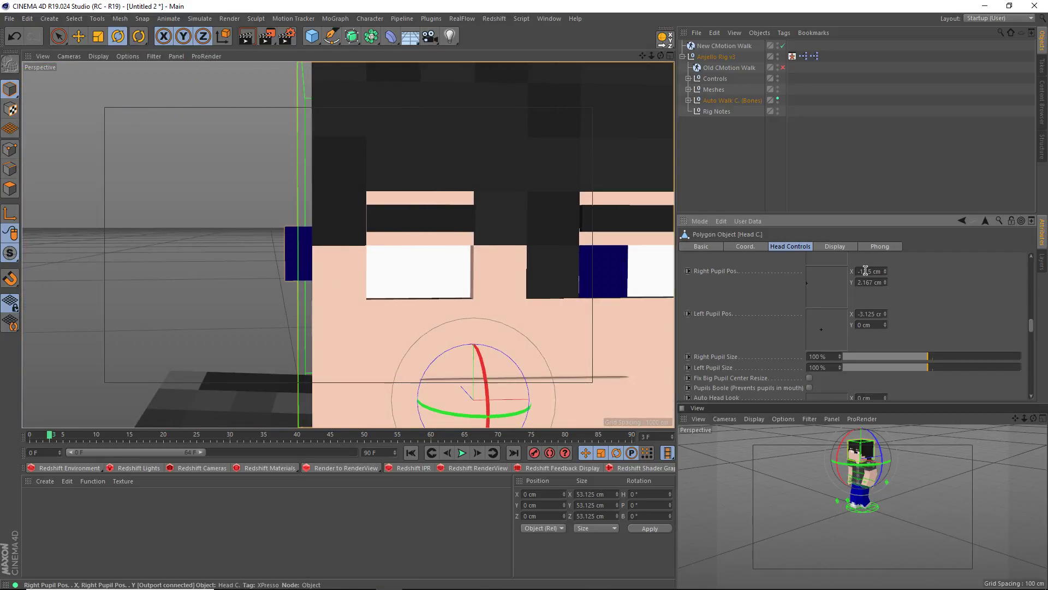
key(ctrl+z)
alt+middle_drag(430, 318, 231, 300)
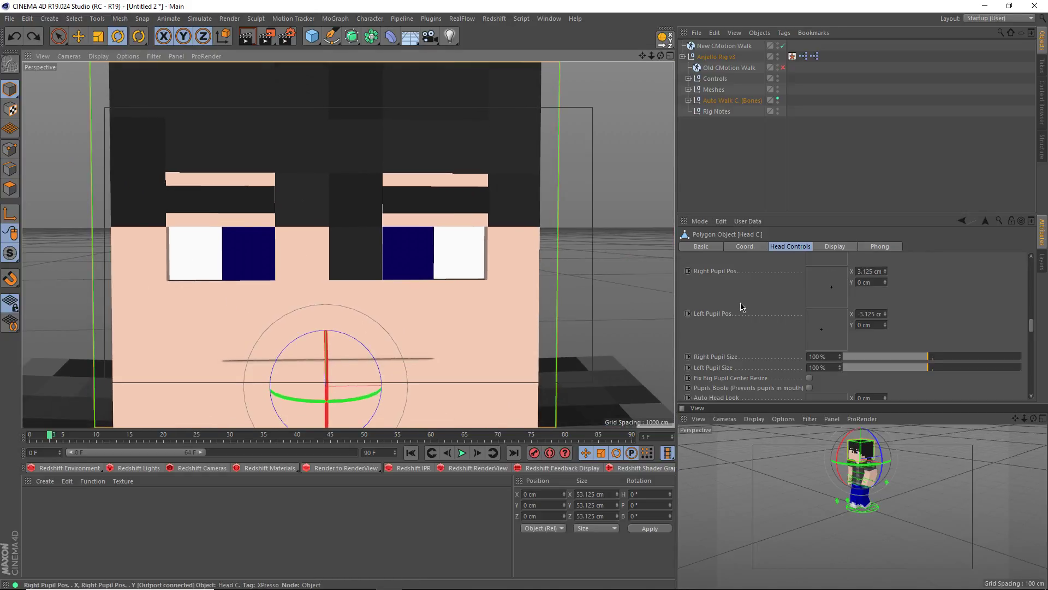
Try moving both pupils together, undo the move and enable the Pupils Controls option.
scroll(824, 329, up, 3)
drag(825, 310, 819, 298)
key(ctrl+z)
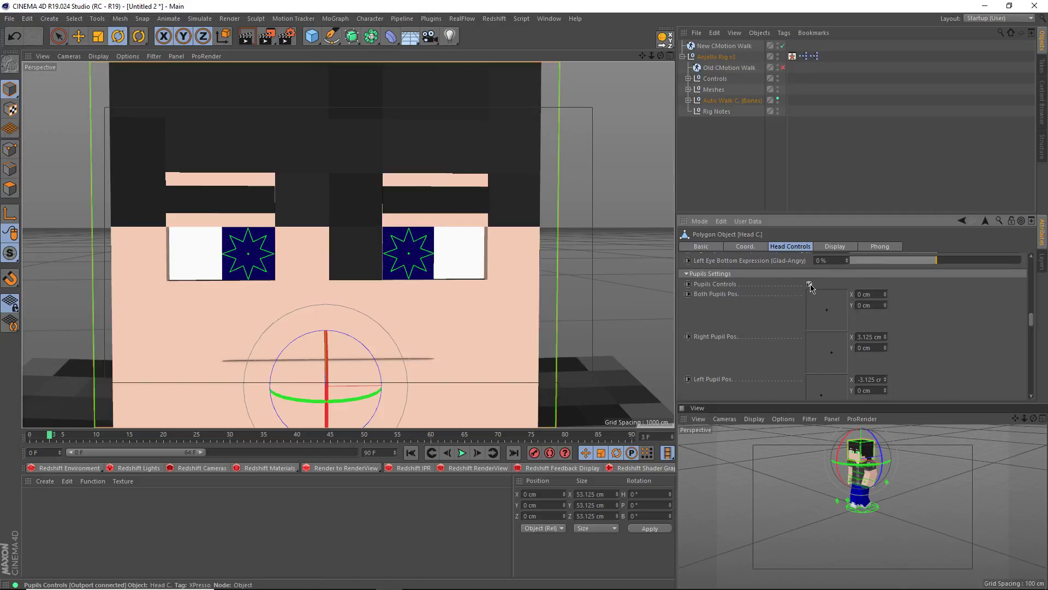
Select the left pupil's star-shaped control with the Move tool, try moving it and undo the move.
click(397, 258)
scroll(386, 286, up, 2)
key(e)
alt+drag(412, 319, 312, 257)
alt+drag(368, 241, 205, 262)
key(ctrl+z)
Try moving the left pupil's control forward and backward along its depth axis, undoing each move.
scroll(355, 257, up, 5)
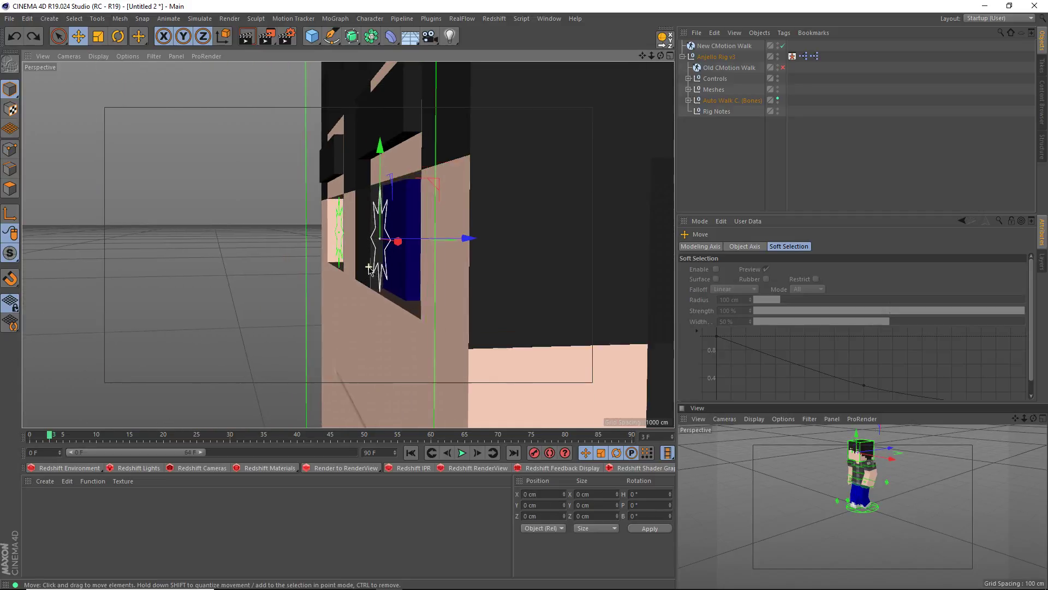
alt+drag(427, 244, 402, 245)
drag(467, 242, 246, 238)
key(ctrl+z)
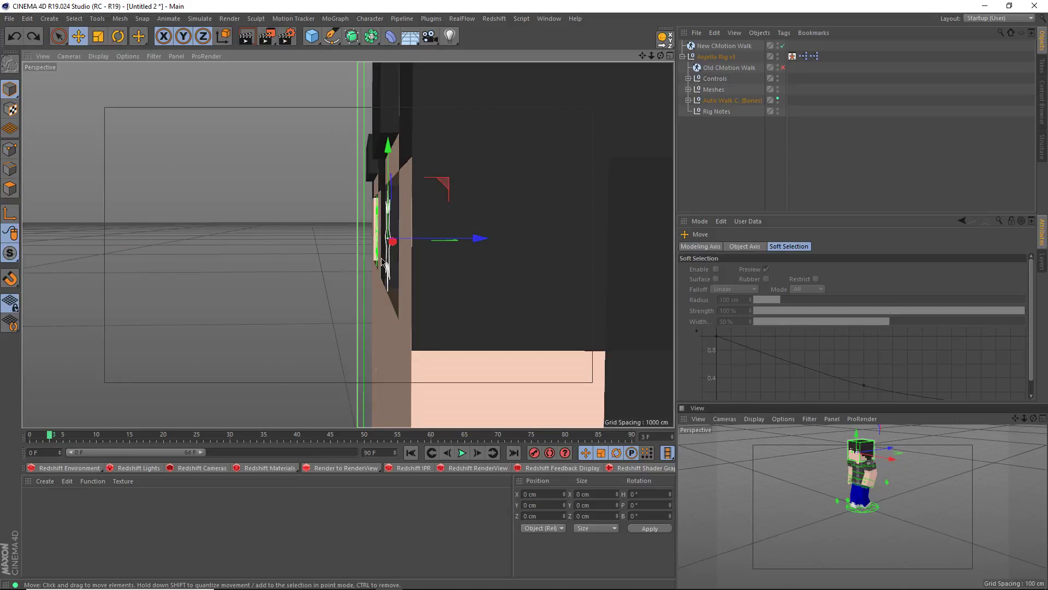
drag(442, 240, 557, 316)
key(ctrl+z)
Try another large move of the left pupil's control, undo it, redo it for comparison and undo it again.
scroll(374, 319, down, 2)
scroll(375, 319, down, 1)
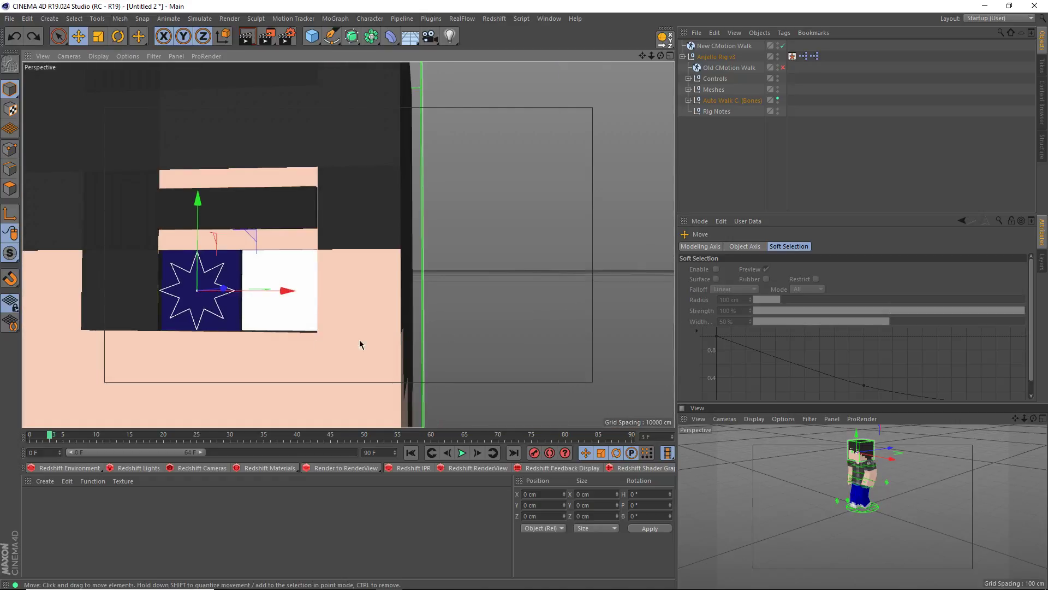
alt+drag(403, 344, 358, 345)
alt+drag(258, 346, 147, 371)
alt+drag(297, 323, 426, 289)
mouse_move(33, 256)
mouse_down()
mouse_move(68, 297)
mouse_move(447, 290)
mouse_move(391, 304)
mouse_move(430, 295)
mouse_move(353, 286)
mouse_move(540, 276)
mouse_up()
key(ctrl+z)
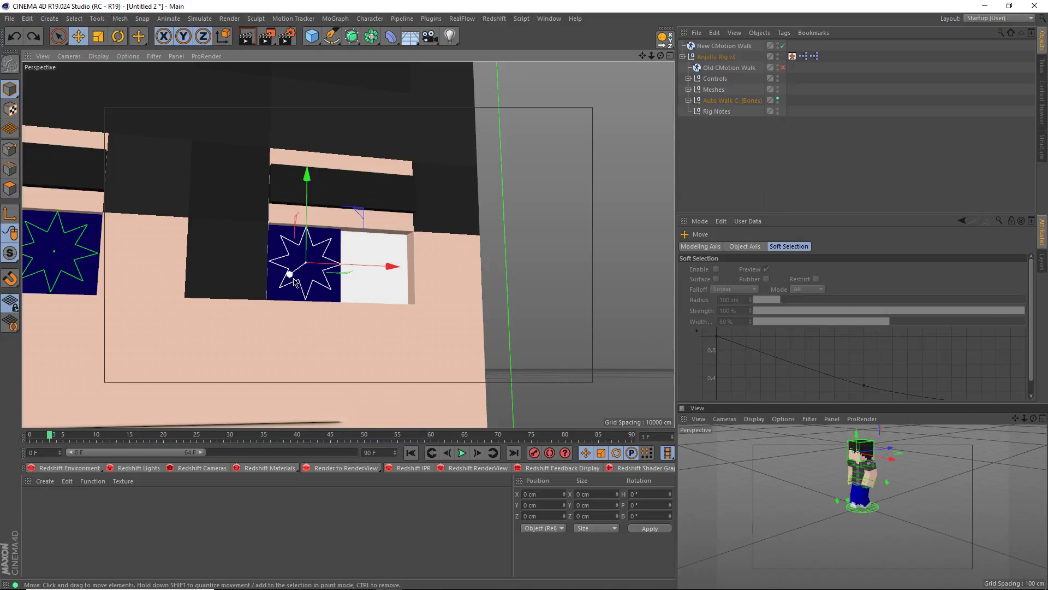
key(ctrl+y)
key(ctrl+z)
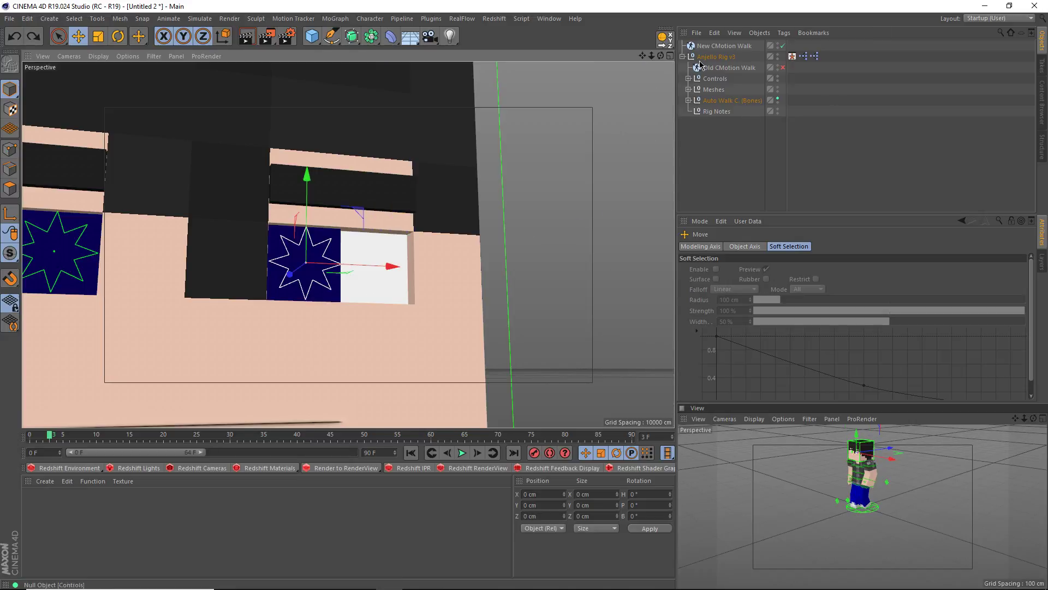
Examine the head, the eyes and the right shoulder area from several angles, ending on a front view of the face.
click(460, 226)
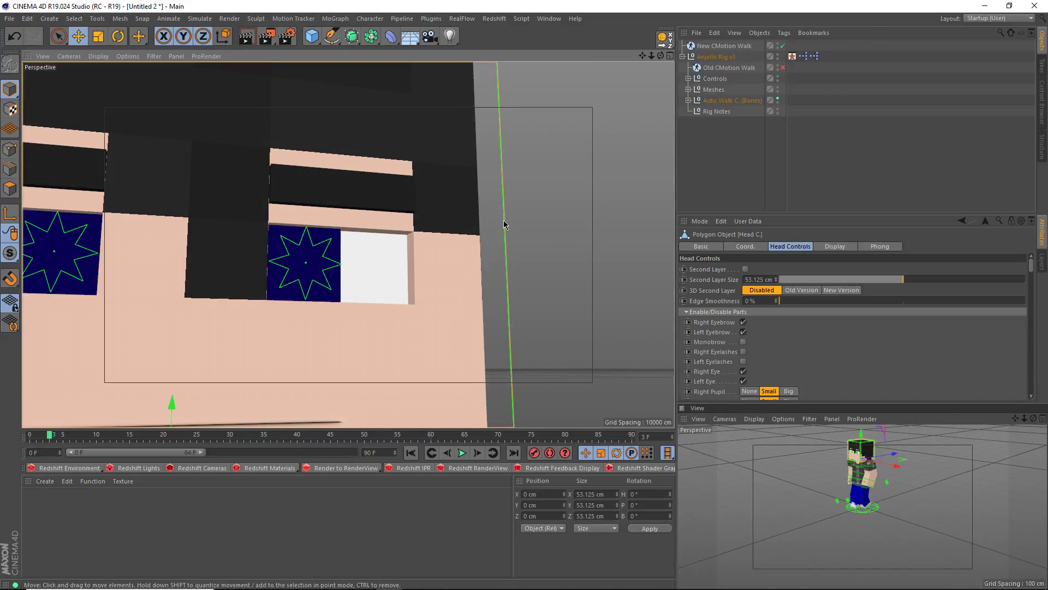
scroll(807, 351, down, 3)
scroll(463, 359, down, 10)
alt+middle_drag(461, 359, 421, 270)
alt+drag(421, 273, 266, 269)
scroll(220, 339, up, 10)
click(233, 293)
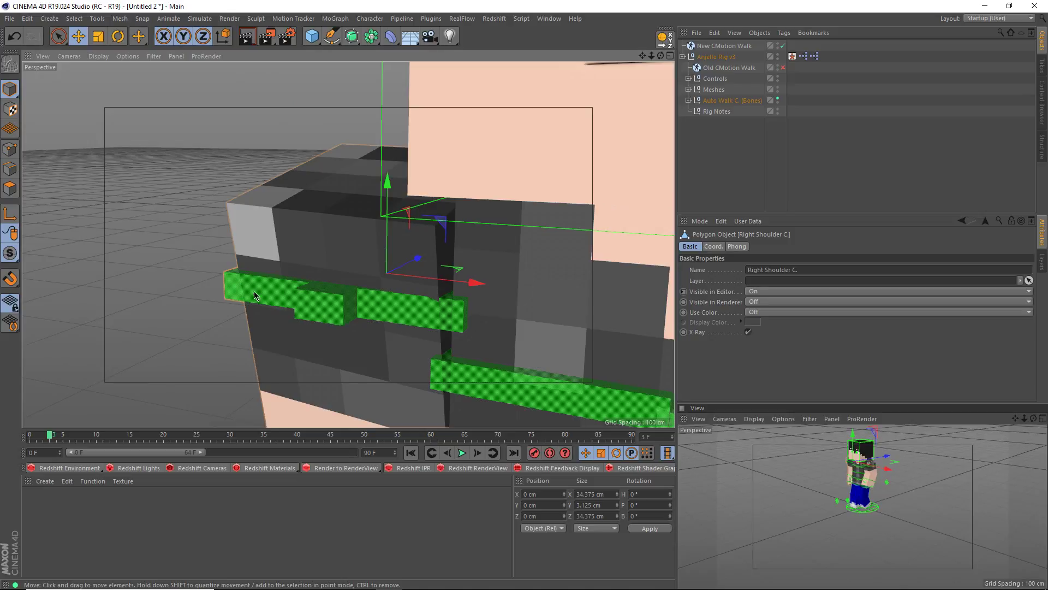
alt+drag(221, 281, 379, 277)
alt+middle_drag(431, 241, 296, 333)
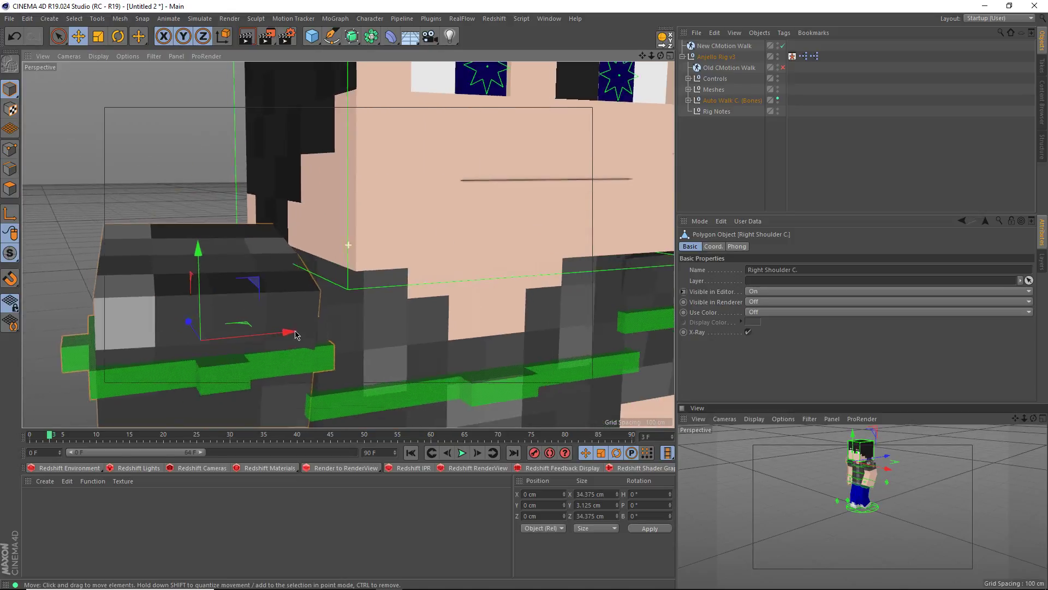
alt+drag(296, 333, 268, 242)
alt+middle_drag(328, 142, 311, 368)
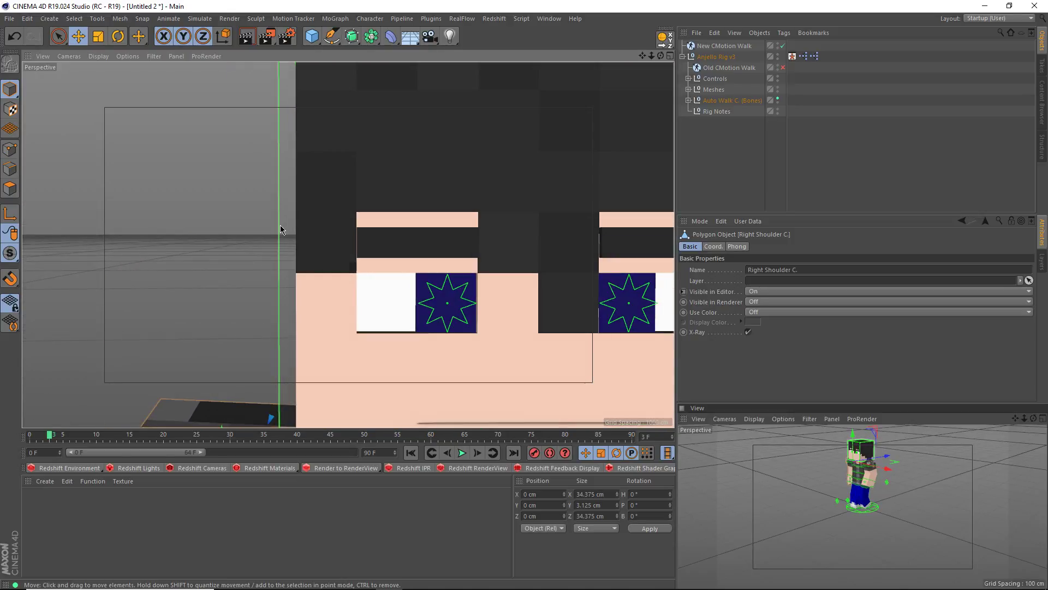
Try turning and tilting the head control with the Rotate tool and undo the rotation.
click(259, 222)
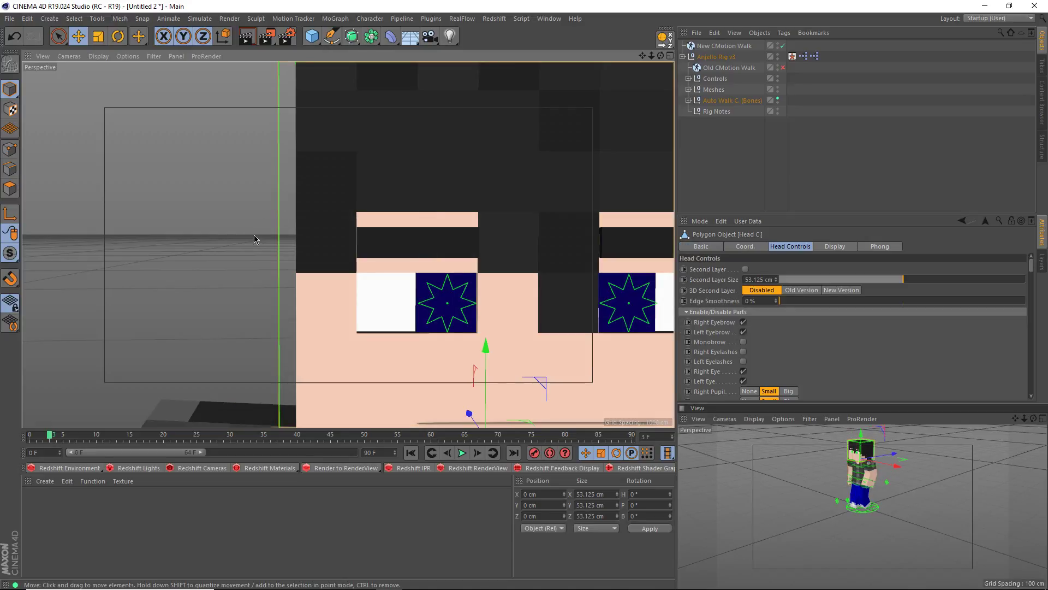
scroll(299, 224, down, 6)
key(r)
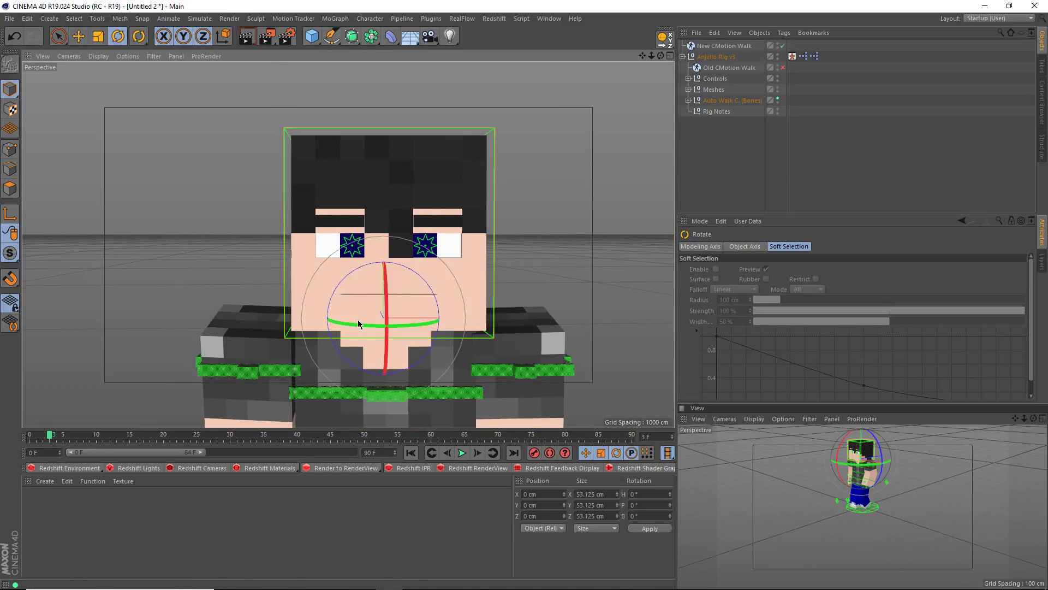
drag(356, 317, 390, 322)
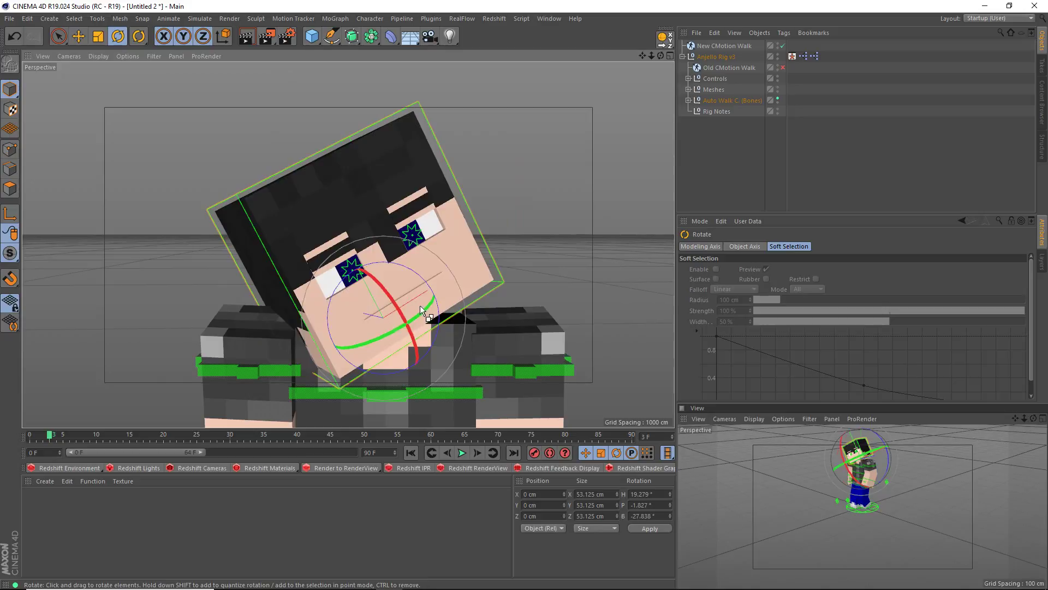
key(ctrl+z)
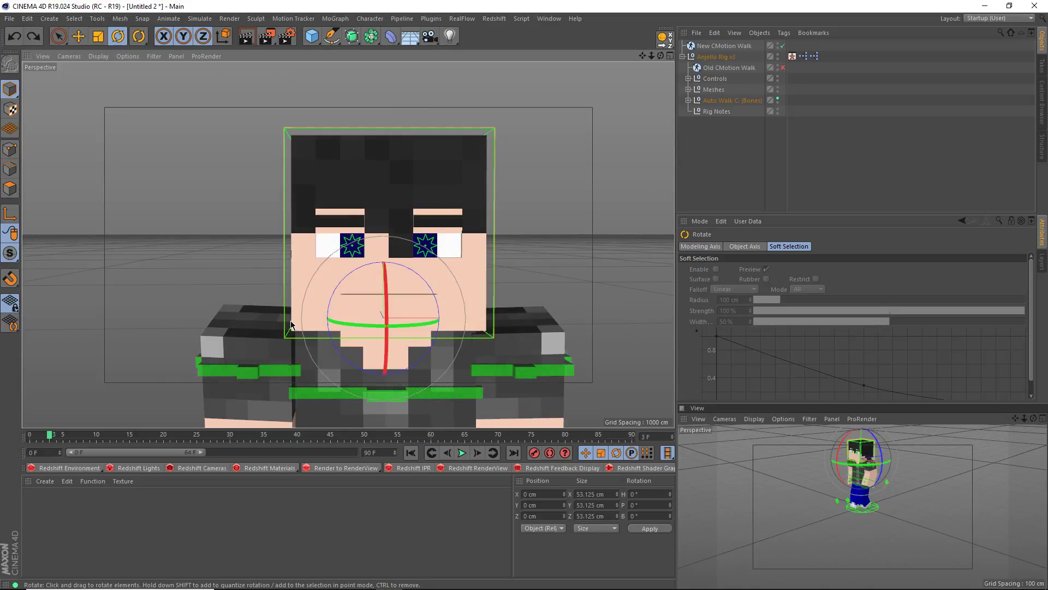
Look through the head control's settings down to the Mouth Settings, checking the Enable Mouth and Mouth Size options.
click(456, 181)
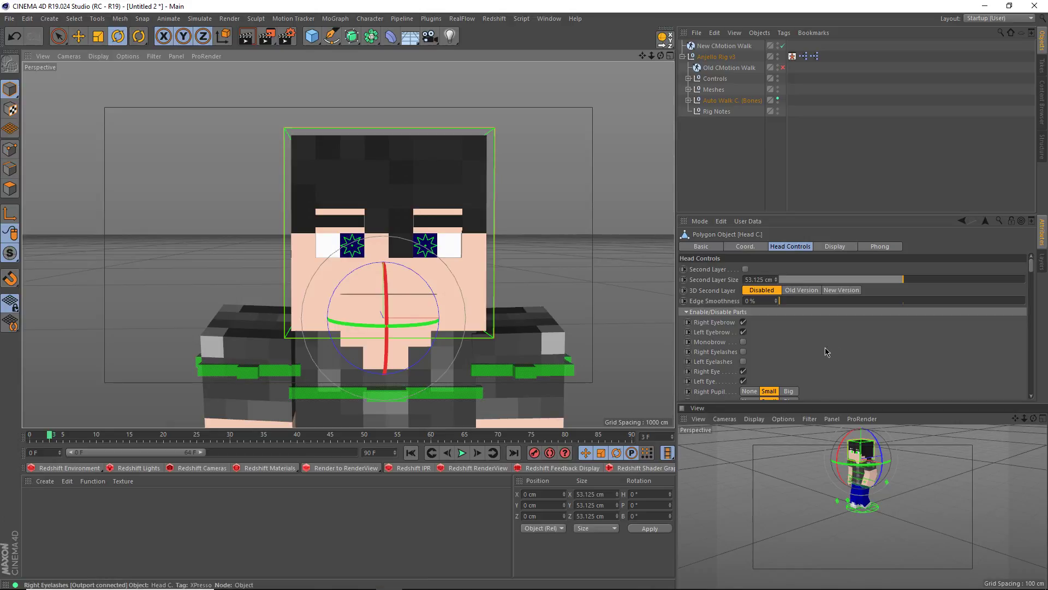
scroll(825, 346, down, 4)
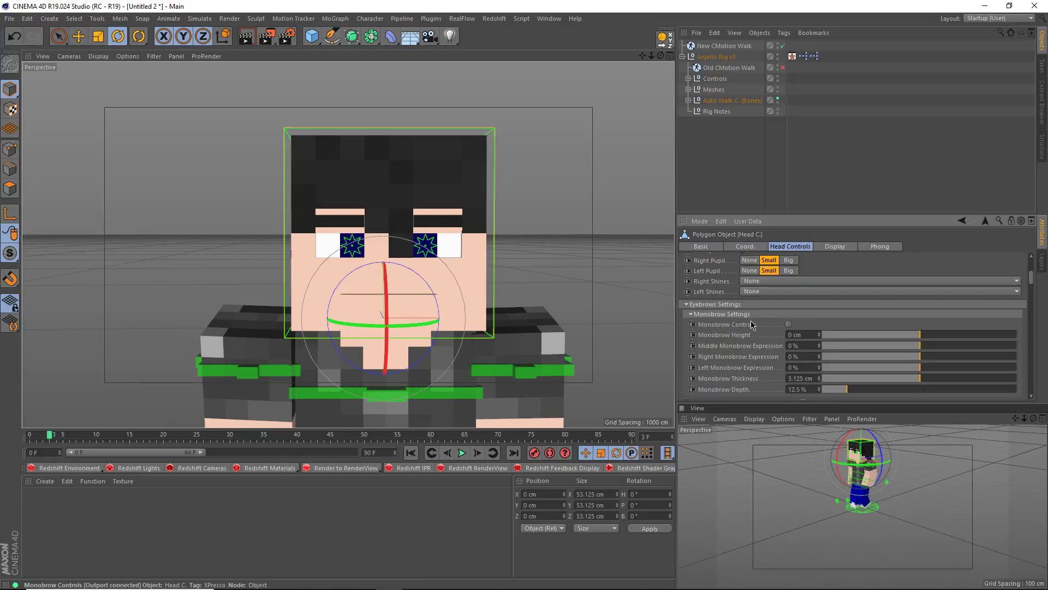
scroll(751, 325, up, 5)
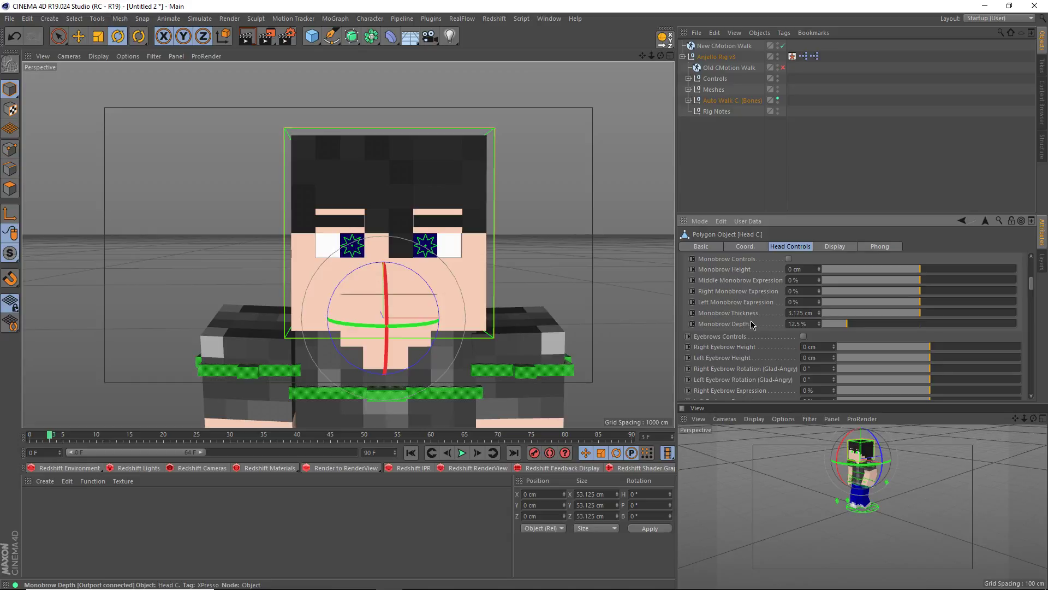
scroll(752, 325, down, 5)
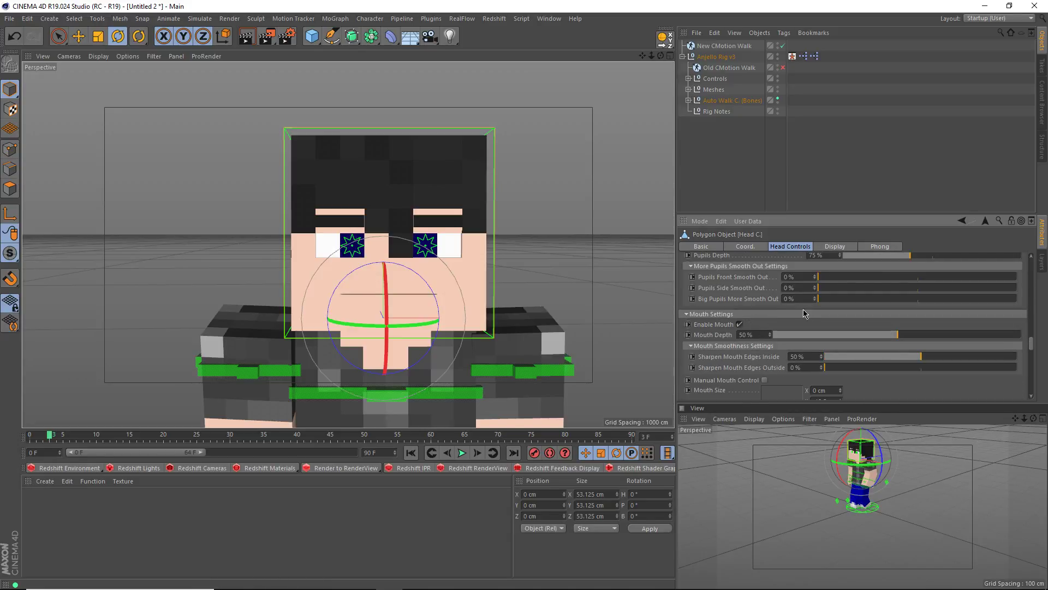
scroll(778, 316, down, 3)
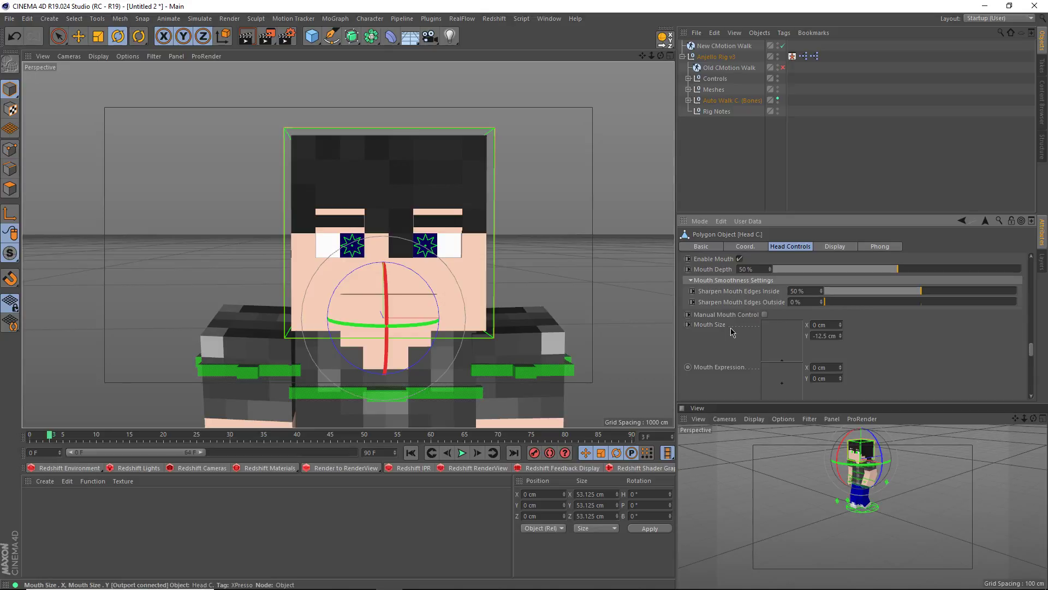
scroll(742, 318, up, 3)
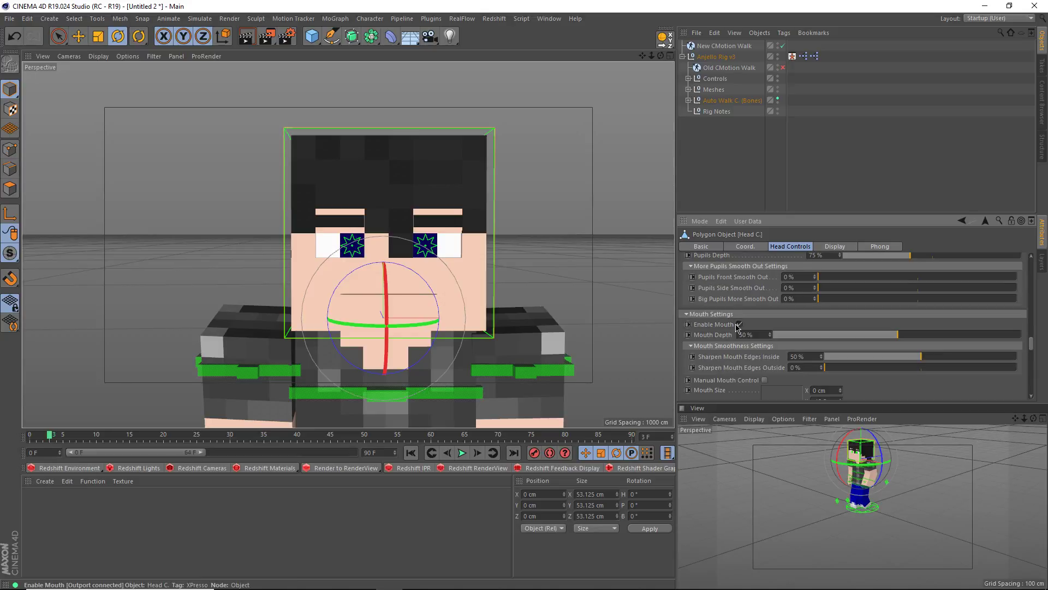
click(740, 325)
scroll(712, 344, down, 3)
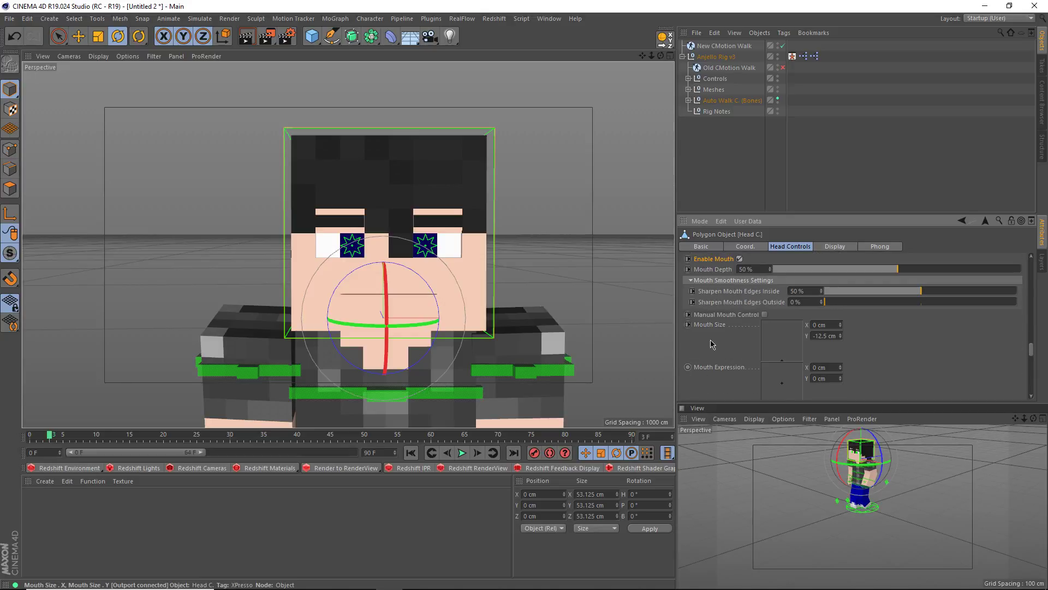
Switch to the Move tool, reselect the head control and enable Manual Mouth Control in the Mouth Settings.
scroll(391, 352, up, 6)
key(e)
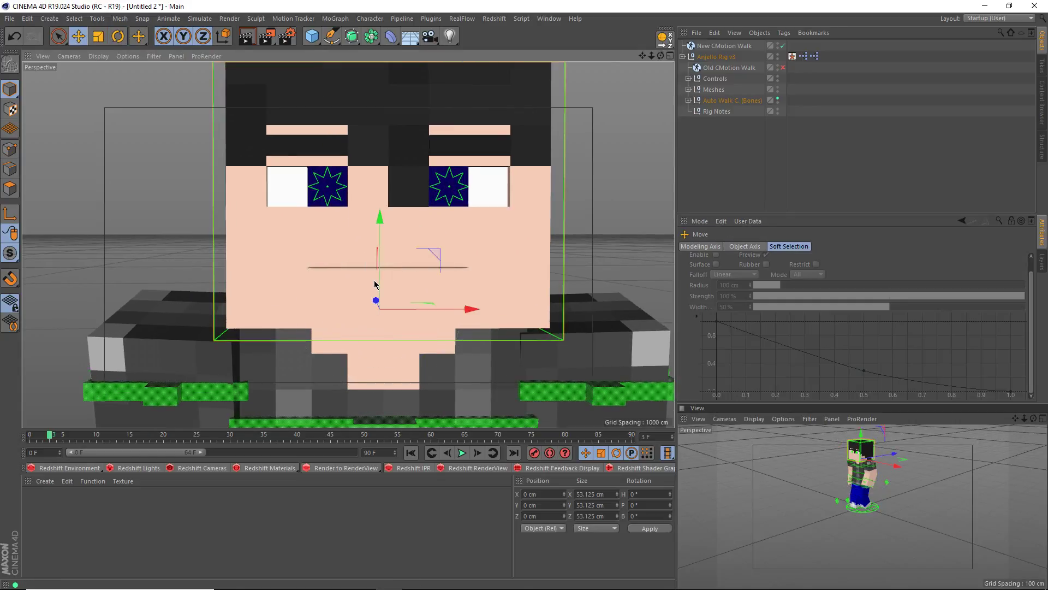
scroll(444, 273, up, 2)
click(643, 239)
click(635, 240)
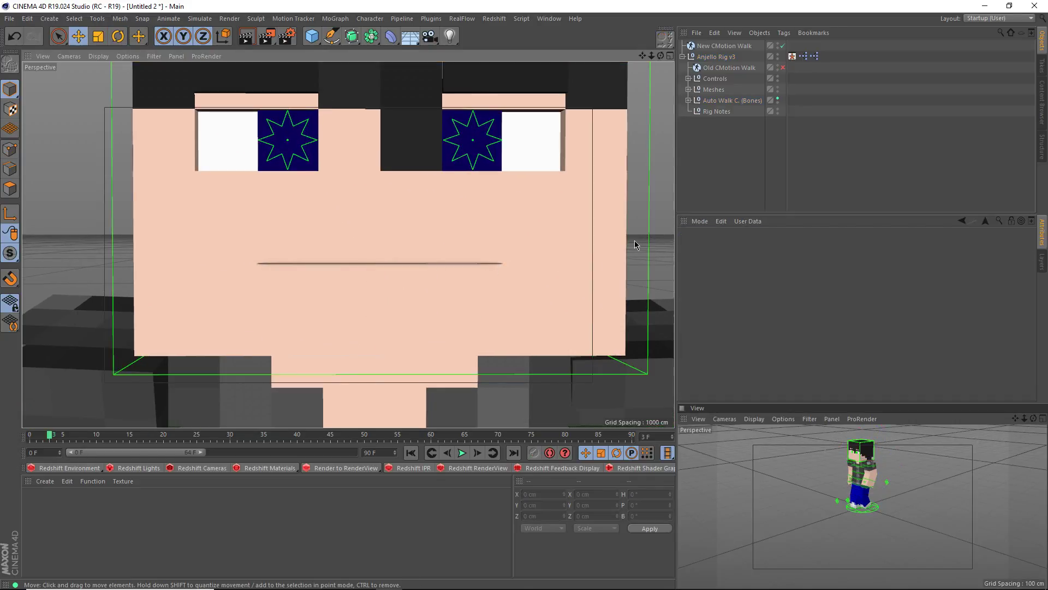
click(650, 245)
scroll(763, 320, down, 3)
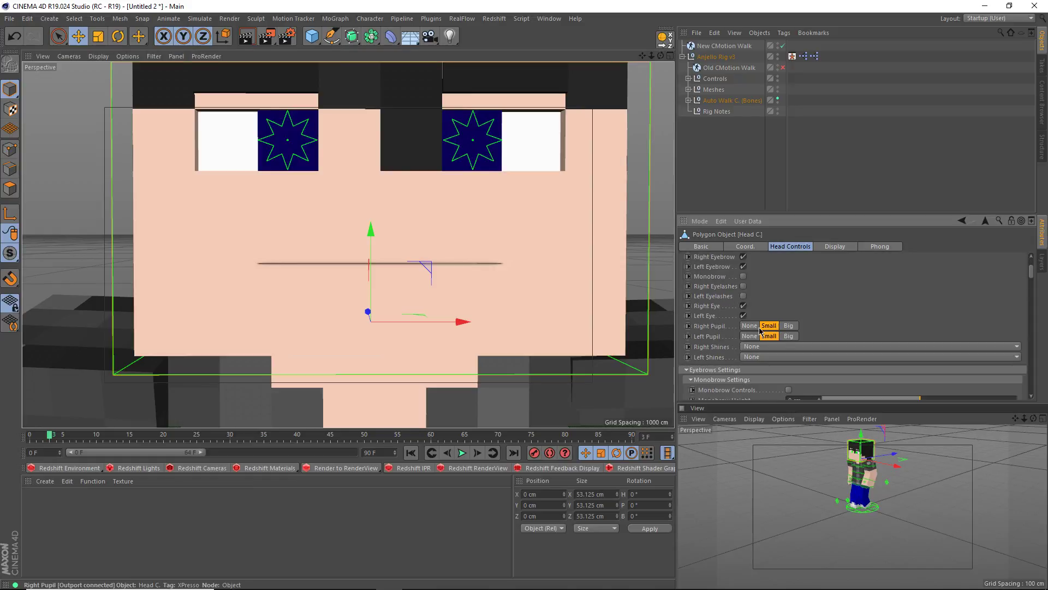
scroll(819, 357, down, 1)
scroll(737, 352, down, 10)
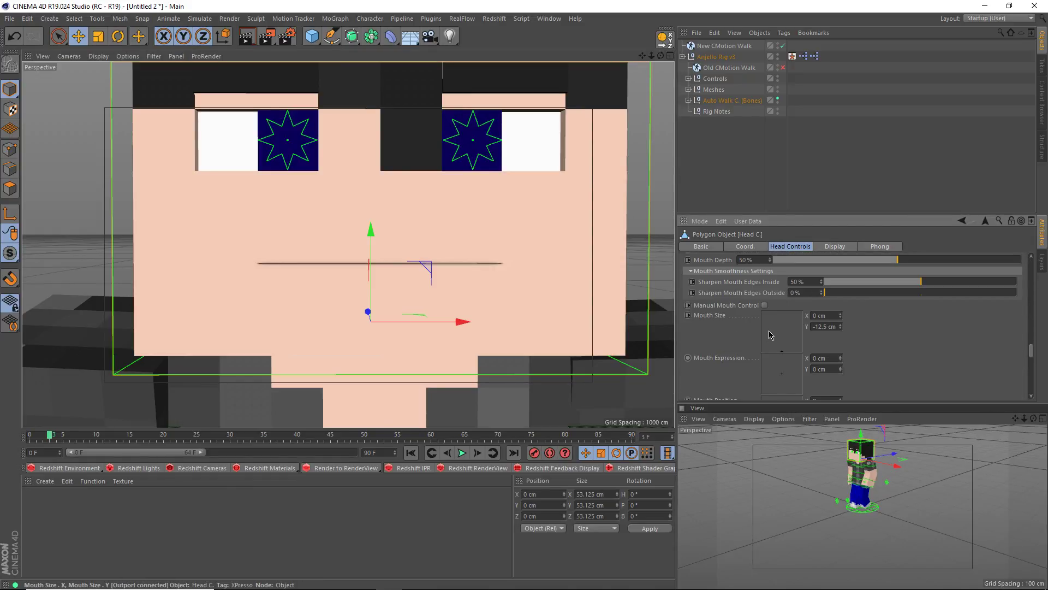
click(765, 306)
Try raising the top mouth control by about 6.2 cm to open the mouth, undoing the moves.
click(417, 317)
drag(416, 313, 393, 215)
key(ctrl+z)
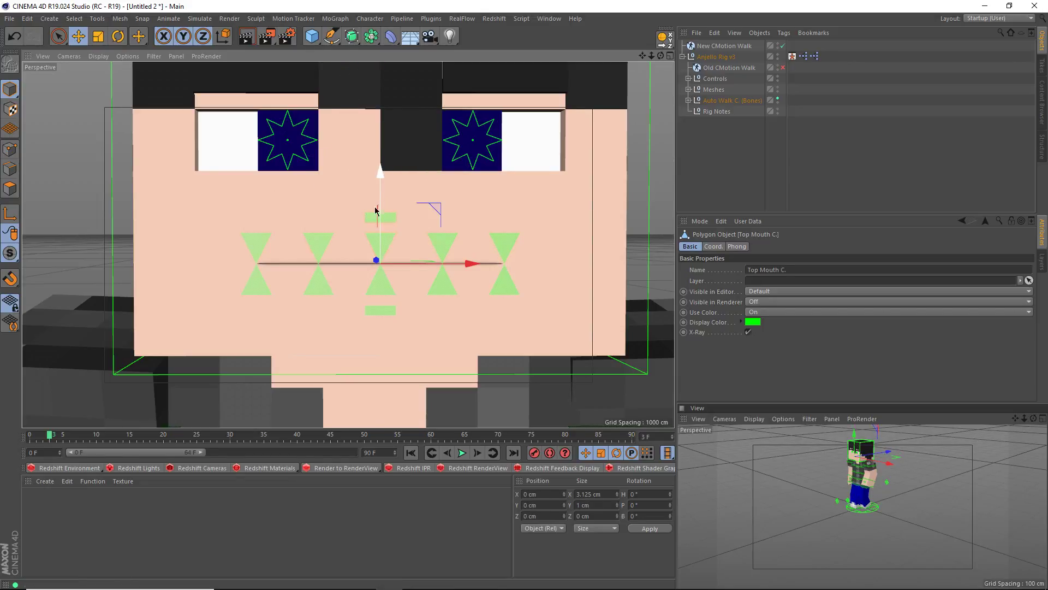
drag(377, 193, 317, 131)
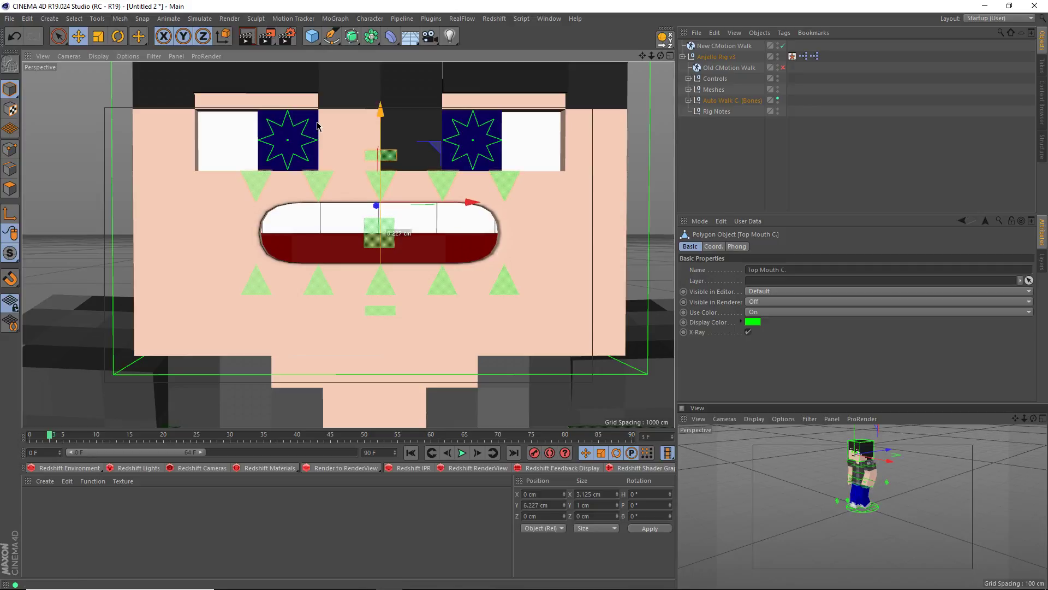
key(ctrl+z)
Select all upper and lower triangular mouth controls and move them together about 0.5 cm into the head along the depth axis.
scroll(402, 282, up, 5)
alt+drag(402, 282, 397, 276)
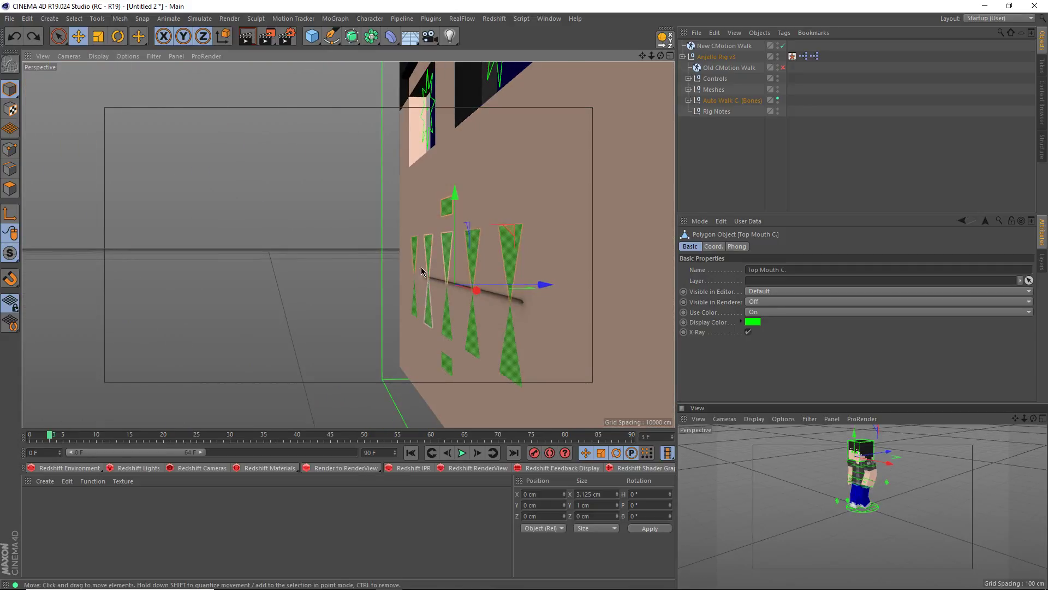
click(416, 254)
shift+click(428, 251)
shift+click(448, 251)
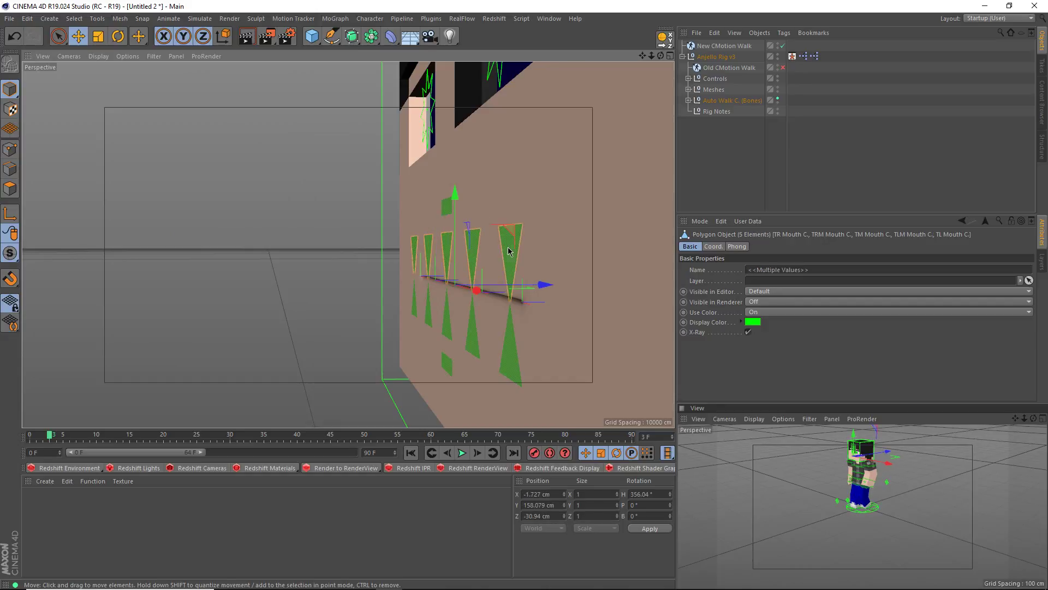
shift+click(473, 328)
shift+click(502, 342)
shift+click(516, 349)
scroll(516, 350, up, 3)
alt+middle_drag(516, 349, 434, 330)
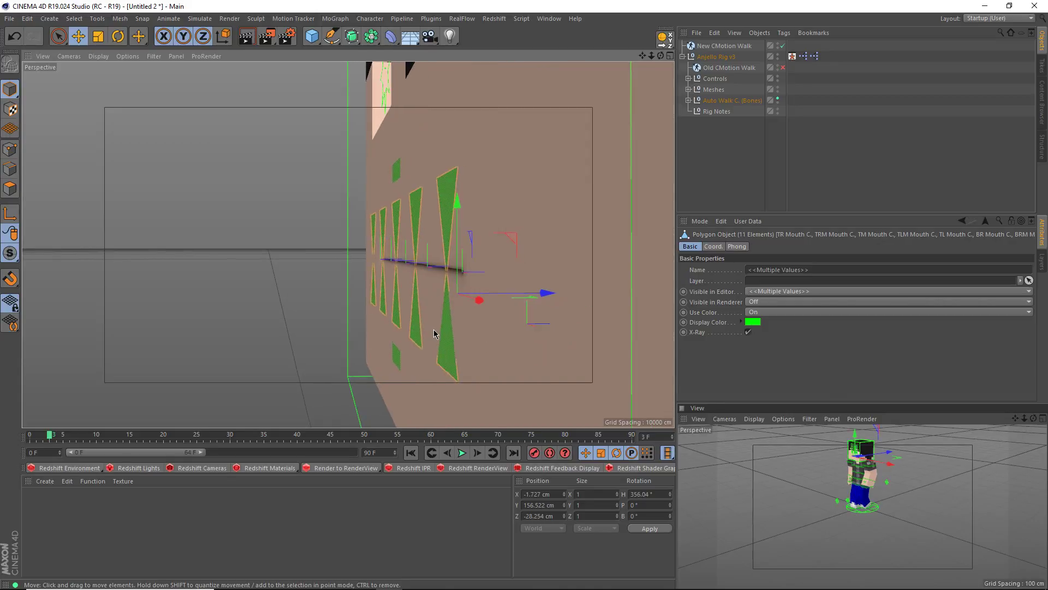
mouse_move(497, 318)
alt+mouse_down()
mouse_move(477, 305)
mouse_move(499, 322)
alt+mouse_up()
drag(550, 296, 561, 296)
Examine the closed mouth line in a rendered preview and from the front of the face.
scroll(473, 272, down, 5)
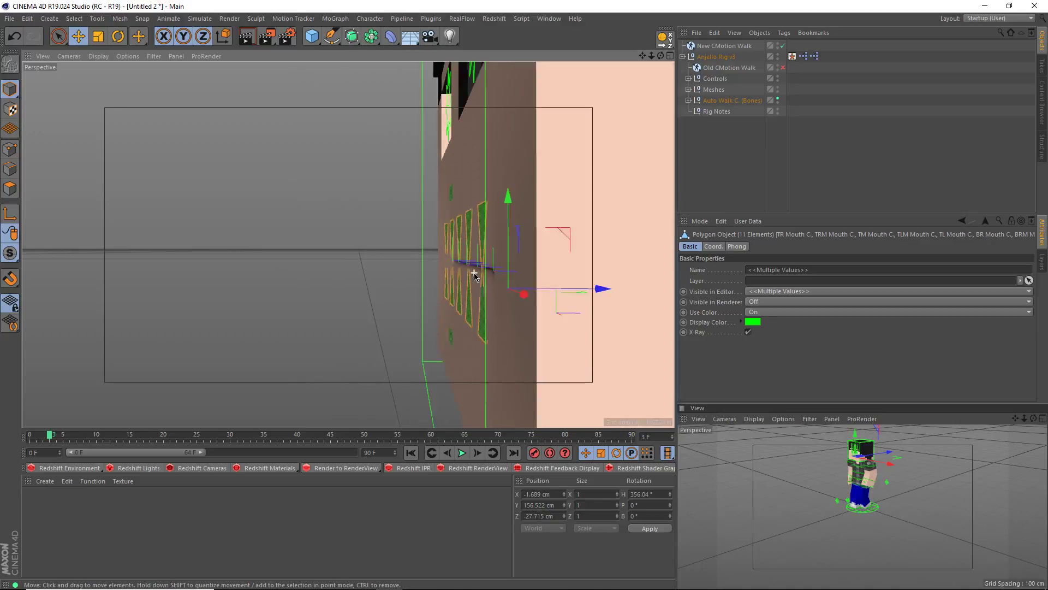
alt+drag(474, 273, 407, 265)
scroll(407, 264, down, 6)
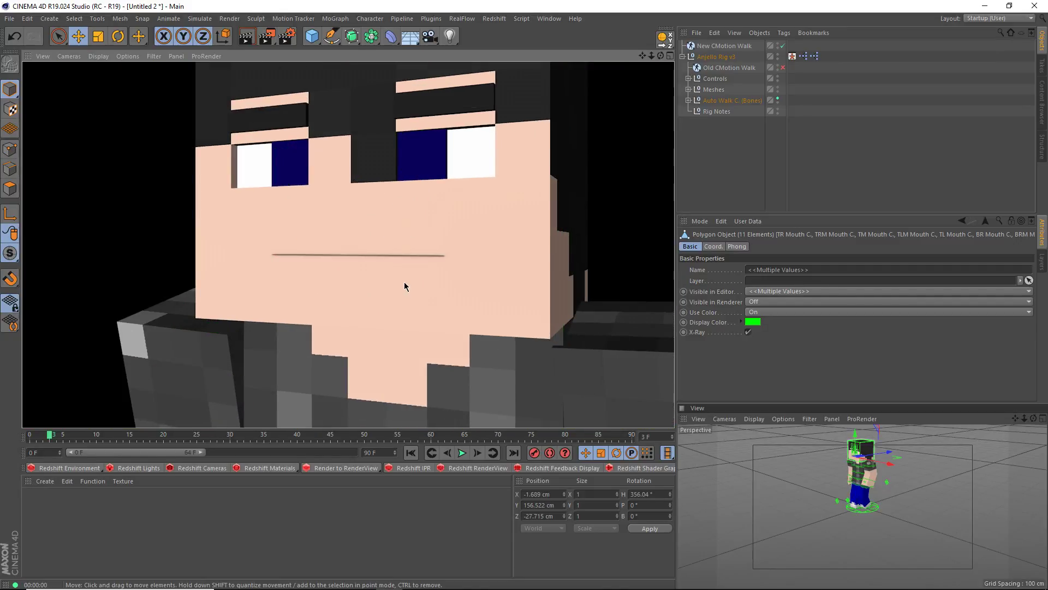
alt+middle_drag(387, 287, 330, 227)
scroll(389, 279, up, 2)
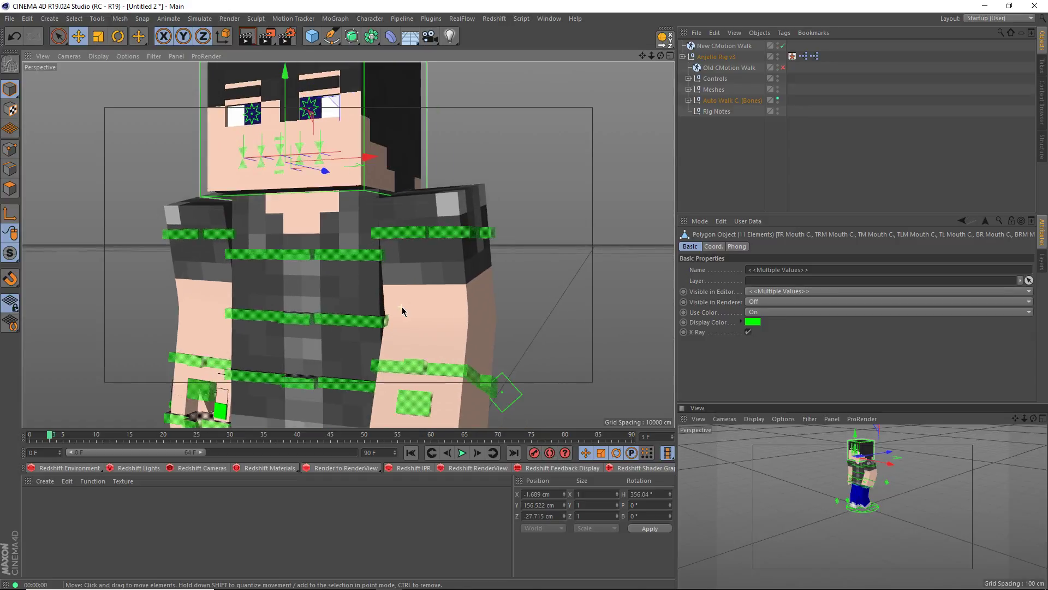
scroll(397, 328, down, 2)
alt+drag(393, 327, 452, 345)
scroll(490, 221, up, 5)
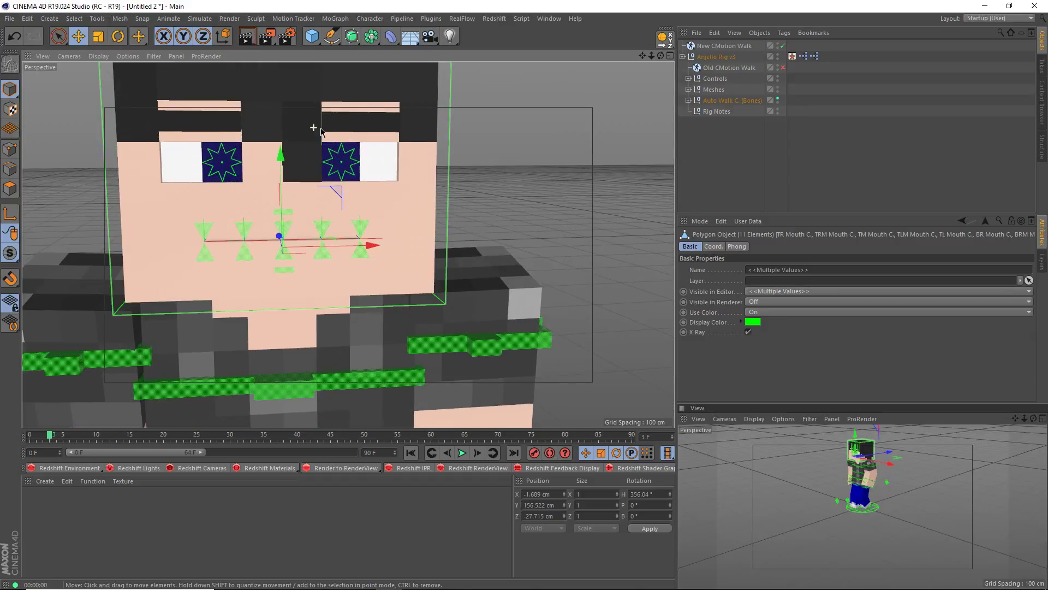
Select the head control and set the Mouth Size to X 12.5 cm and Y about -3.167 cm.
click(490, 221)
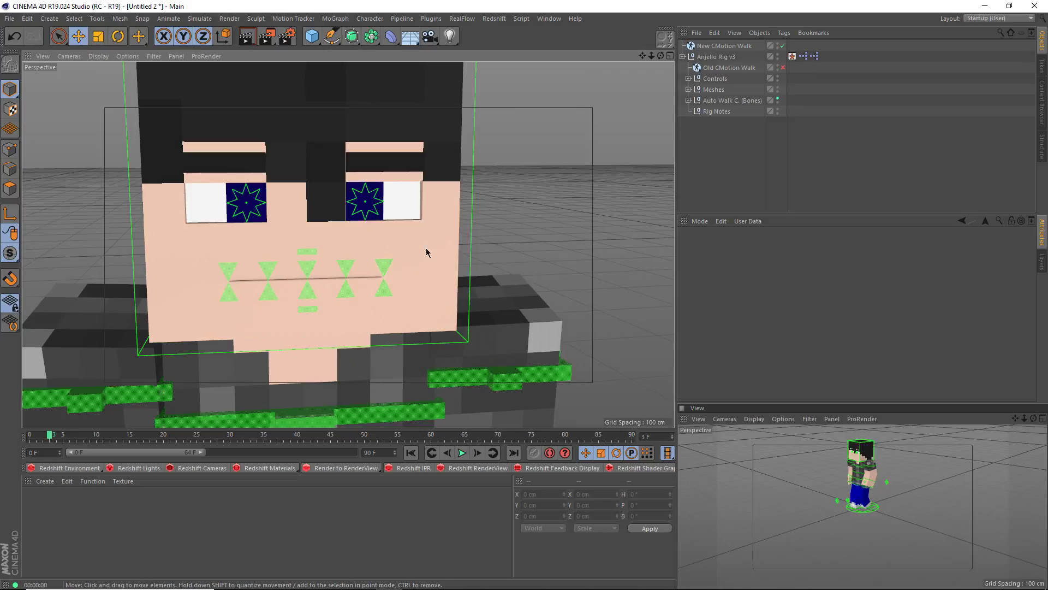
click(467, 241)
scroll(771, 338, down, 5)
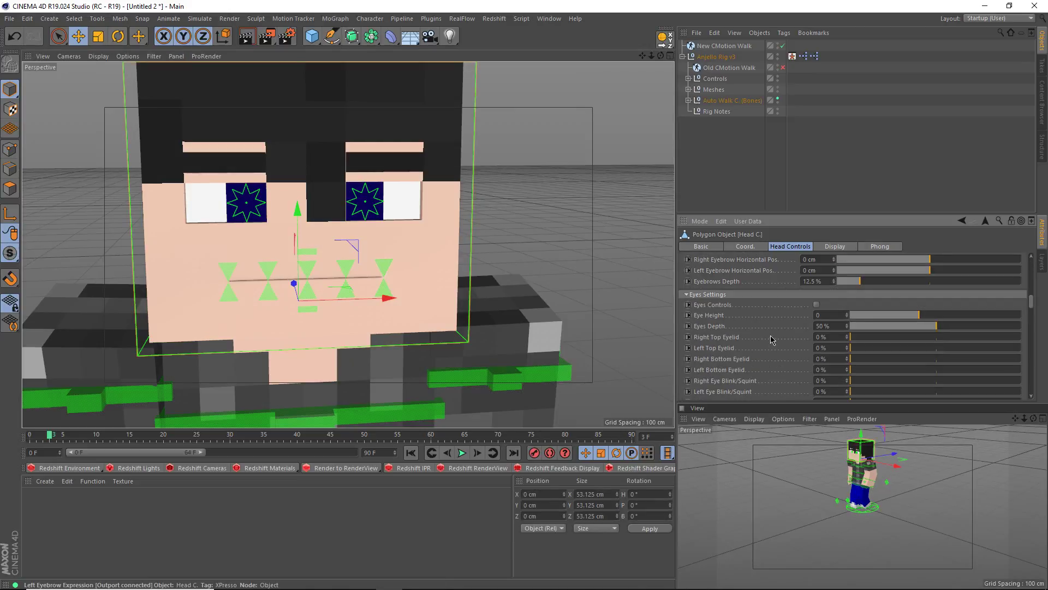
scroll(771, 338, down, 5)
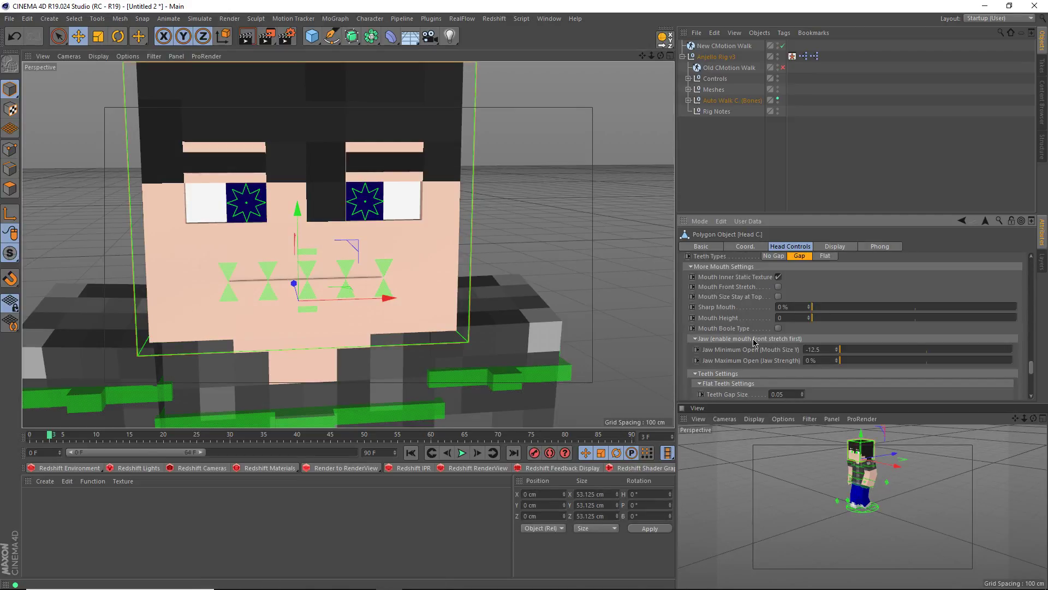
scroll(755, 343, up, 6)
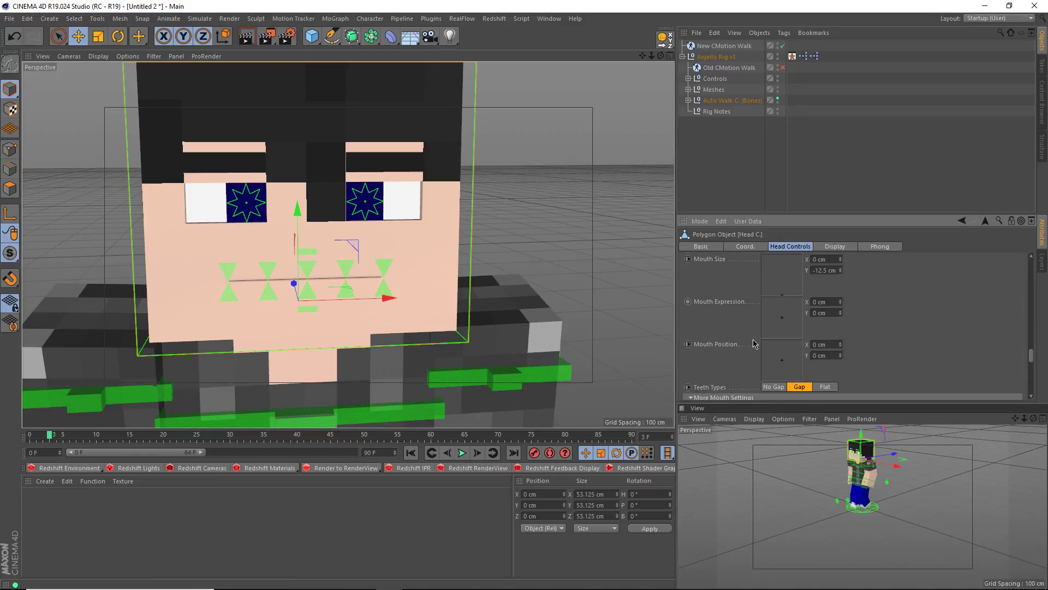
scroll(754, 343, up, 2)
scroll(763, 322, down, 2)
scroll(762, 329, up, 2)
scroll(769, 337, down, 2)
drag(777, 294, 835, 284)
Examine the widened mouth's corner, edges and teeth up close from the front and side, clearing the selection.
scroll(447, 317, up, 5)
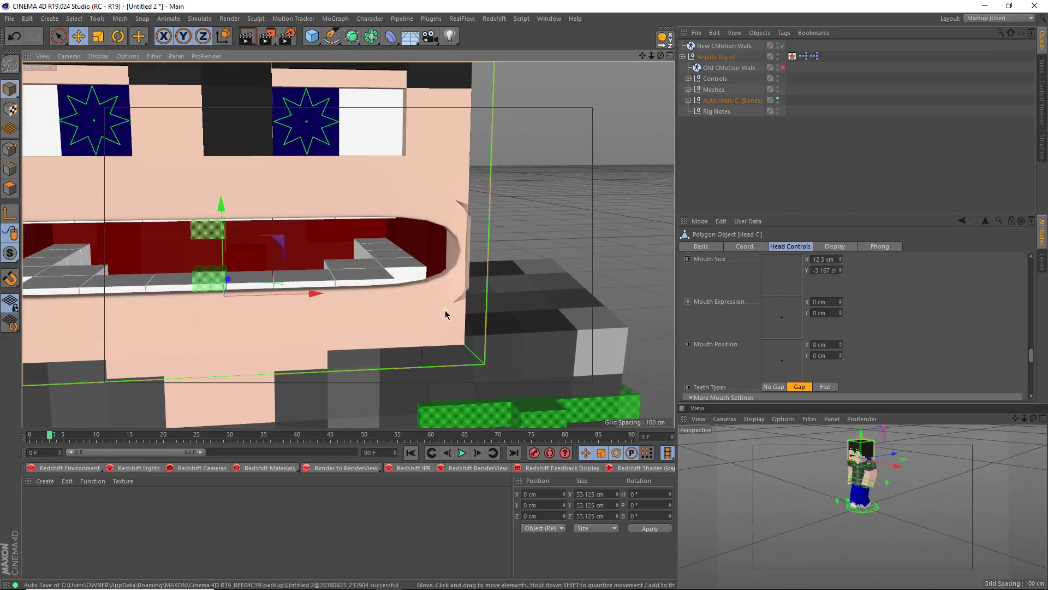
scroll(475, 310, up, 4)
alt+drag(444, 298, 424, 289)
alt+middle_drag(349, 243, 572, 300)
alt+drag(384, 304, 300, 307)
alt+right_drag(316, 288, 402, 306)
alt+drag(402, 308, 353, 314)
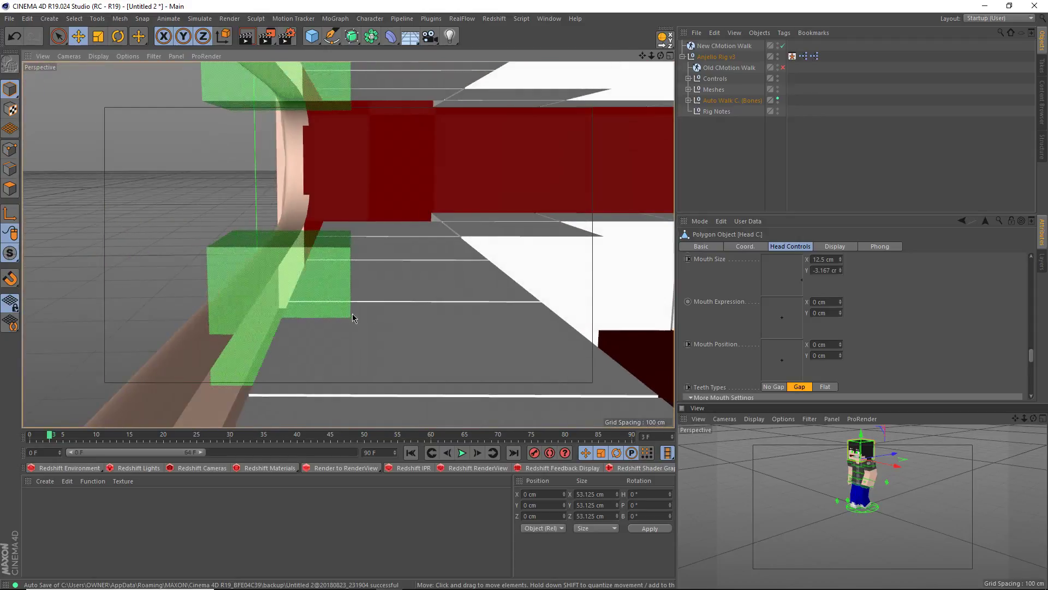
click(405, 289)
scroll(366, 255, down, 3)
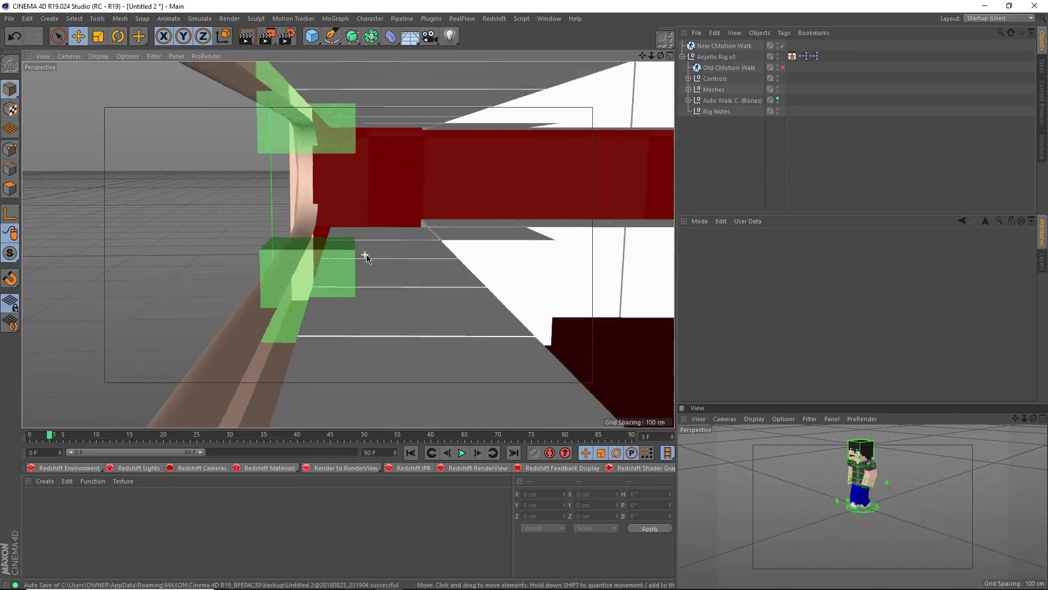
Select the head control and close the mouth by setting Mouth Size to X -1.5 cm and Y -12.5 cm.
scroll(376, 262, up, 2)
alt+drag(364, 278, 500, 281)
scroll(497, 280, down, 3)
alt+middle_drag(496, 281, 375, 287)
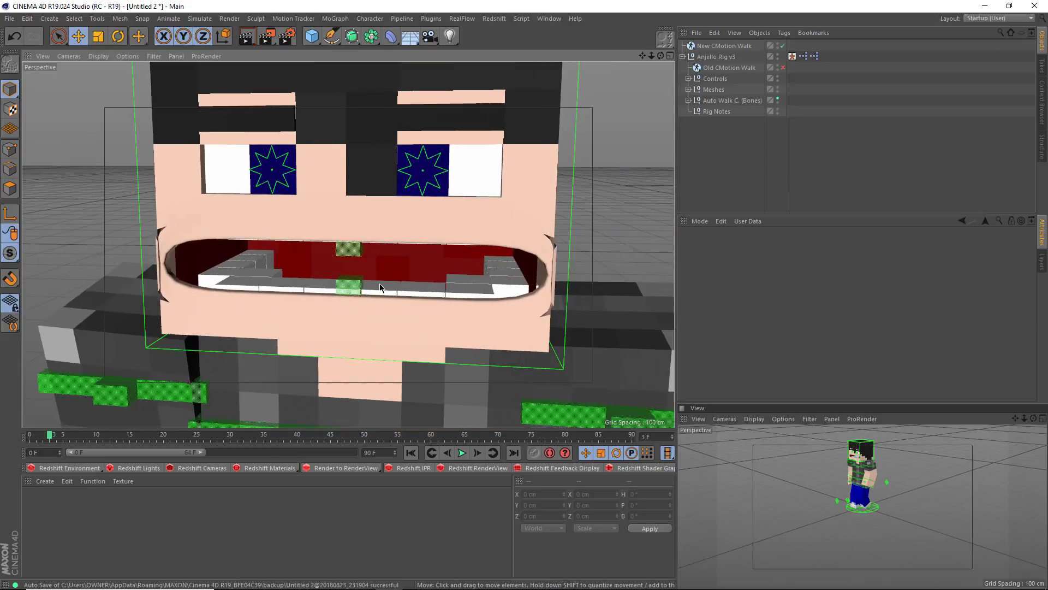
click(575, 155)
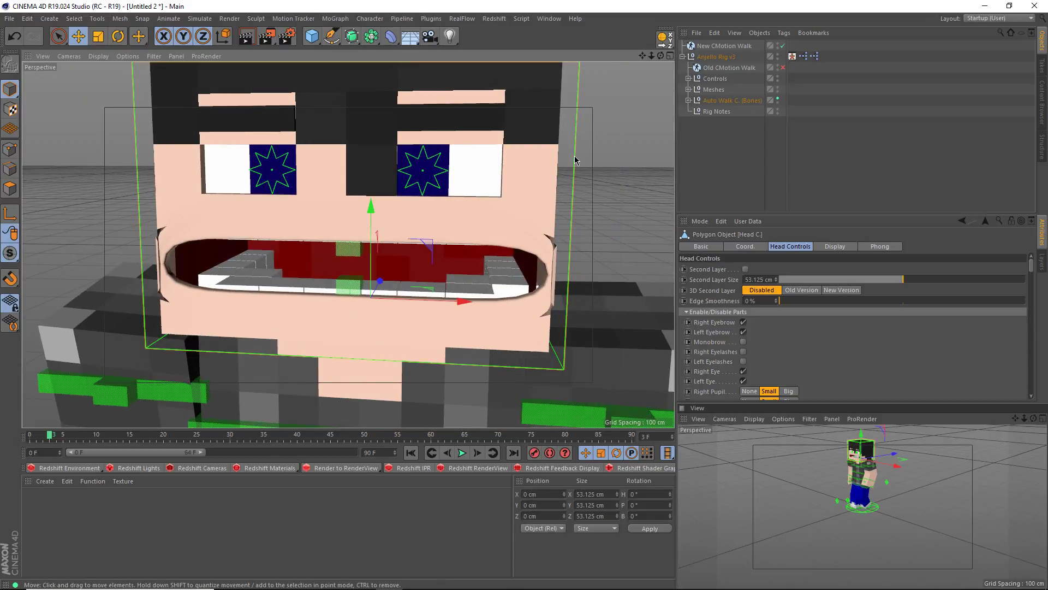
scroll(790, 331, down, 10)
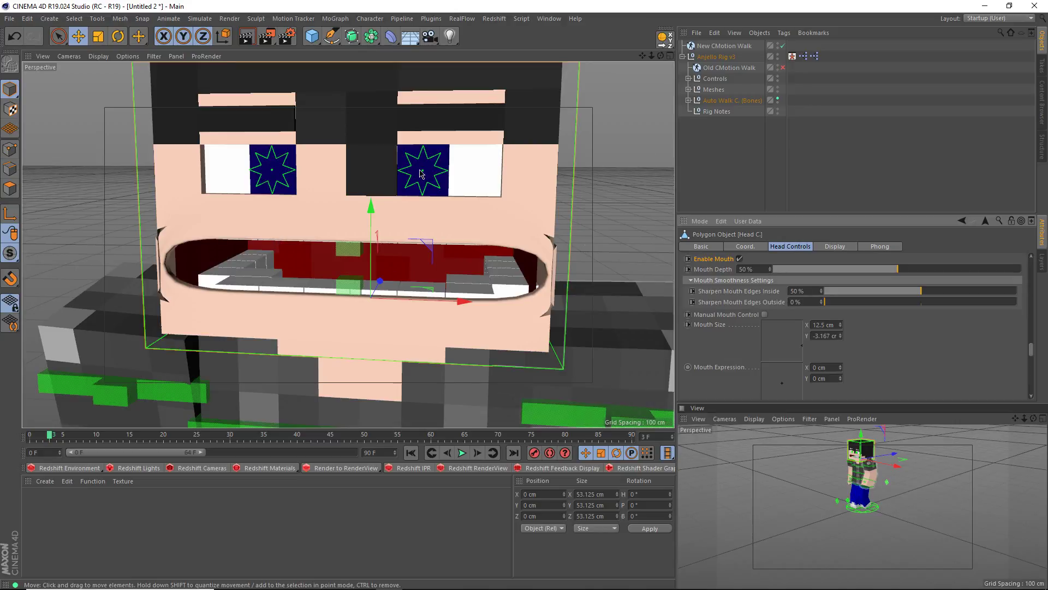
drag(776, 340, 783, 372)
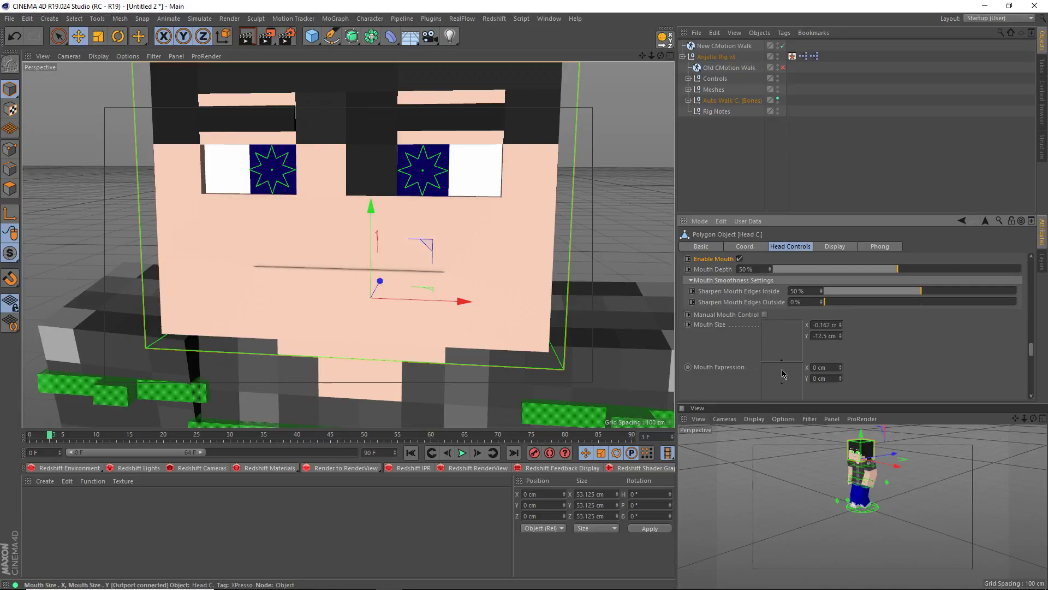
scroll(804, 371, down, 3)
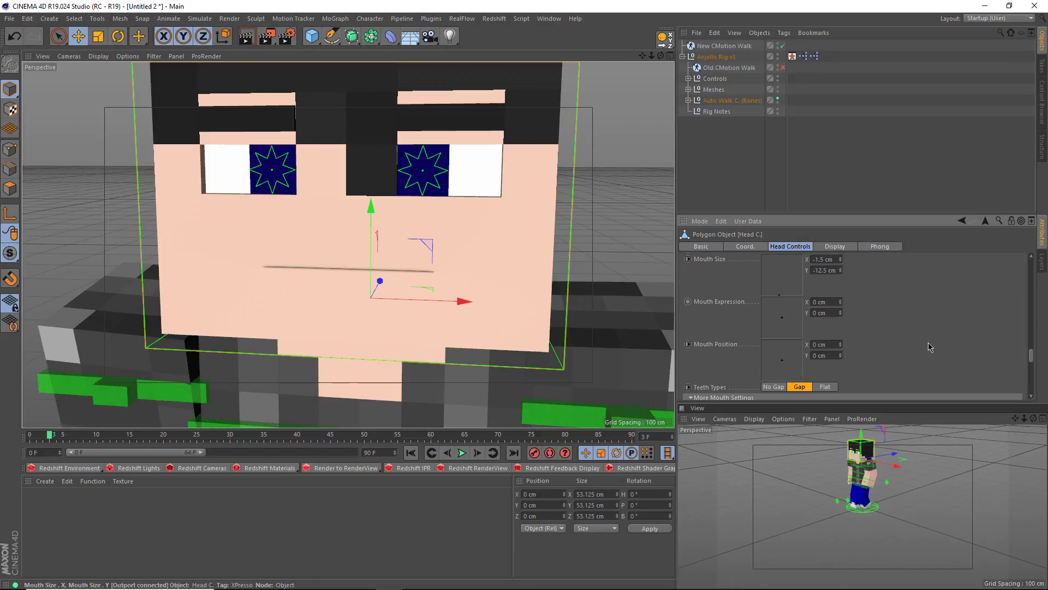
Try Mouth Expression X 0.833 cm, Y 12.5 cm with Mouth Size 12.5 cm on both axes, and undo both changes.
drag(788, 323, 813, 216)
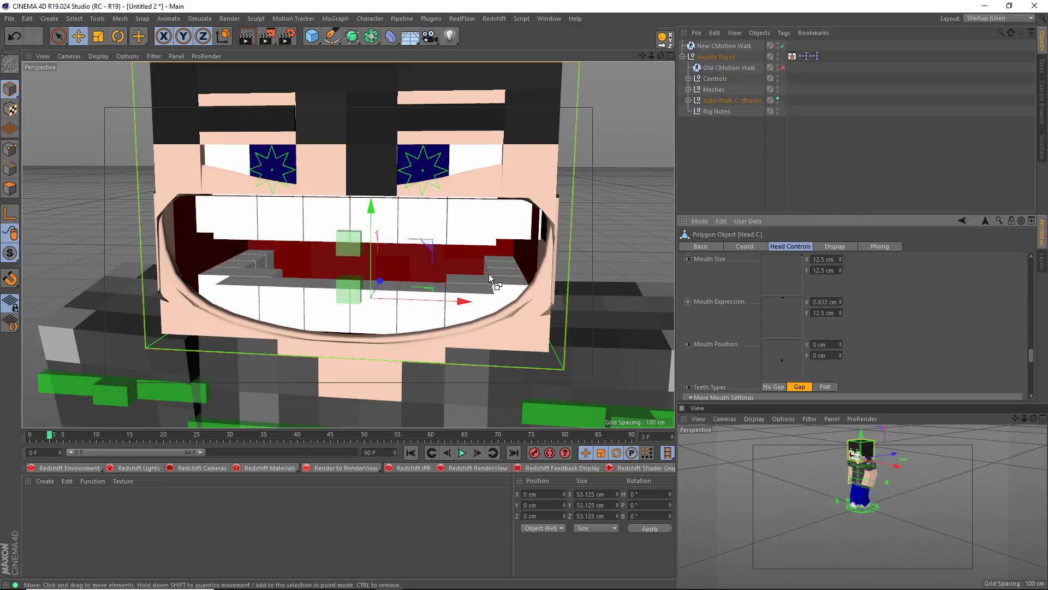
key(ctrl+z)
key(ctrl+z)
Set Mouth Expression to X 1.5 cm, Y -12.5 cm and Mouth Size to 12.5 cm on both axes, and view the face.
drag(782, 321, 802, 337)
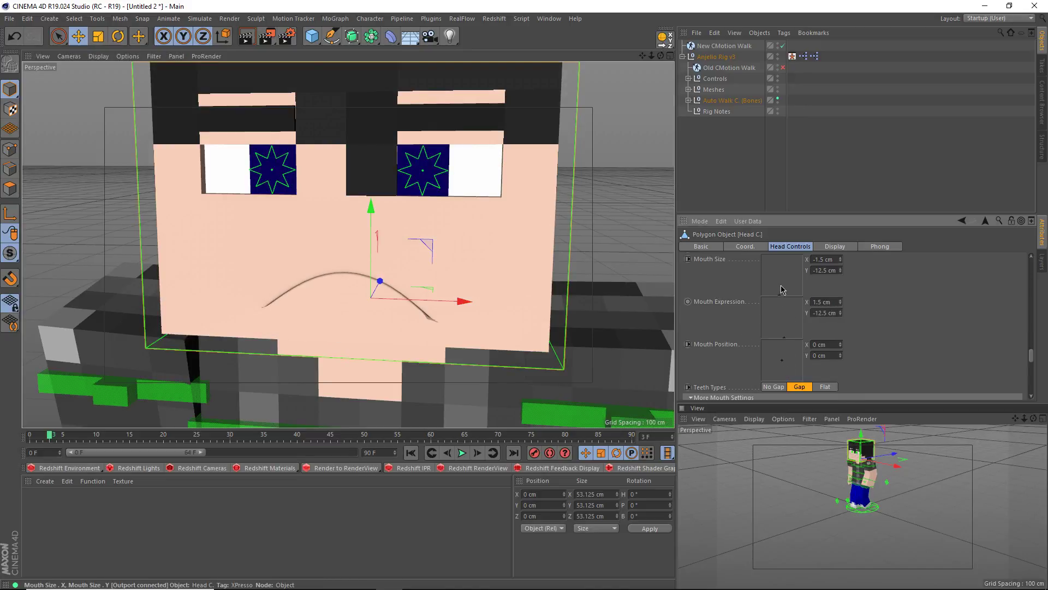
drag(781, 289, 847, 233)
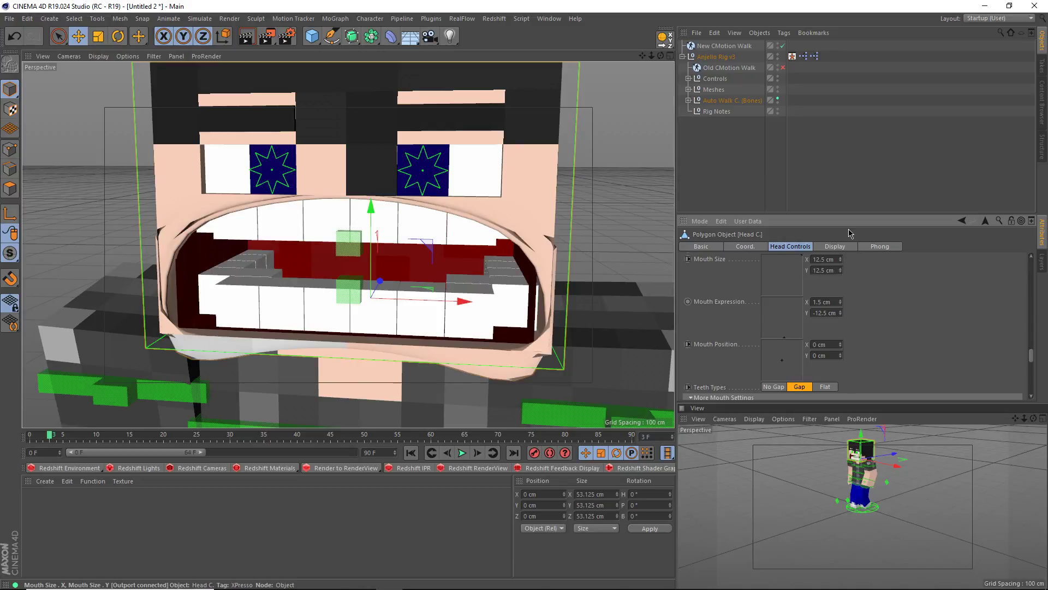
alt+drag(513, 332, 473, 171)
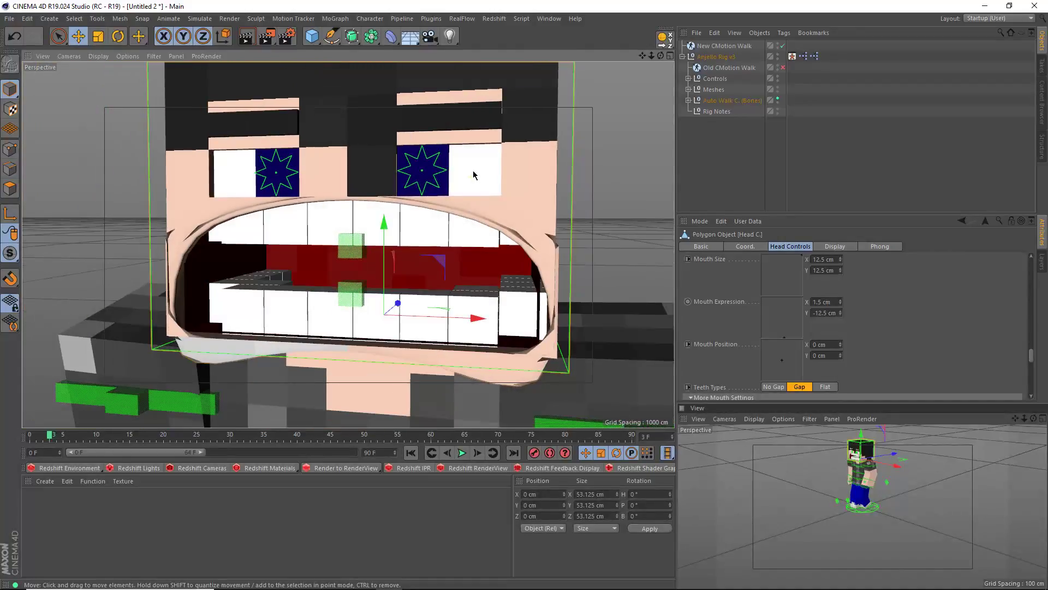
scroll(473, 170, down, 3)
alt+middle_drag(460, 170, 432, 204)
scroll(377, 200, up, 4)
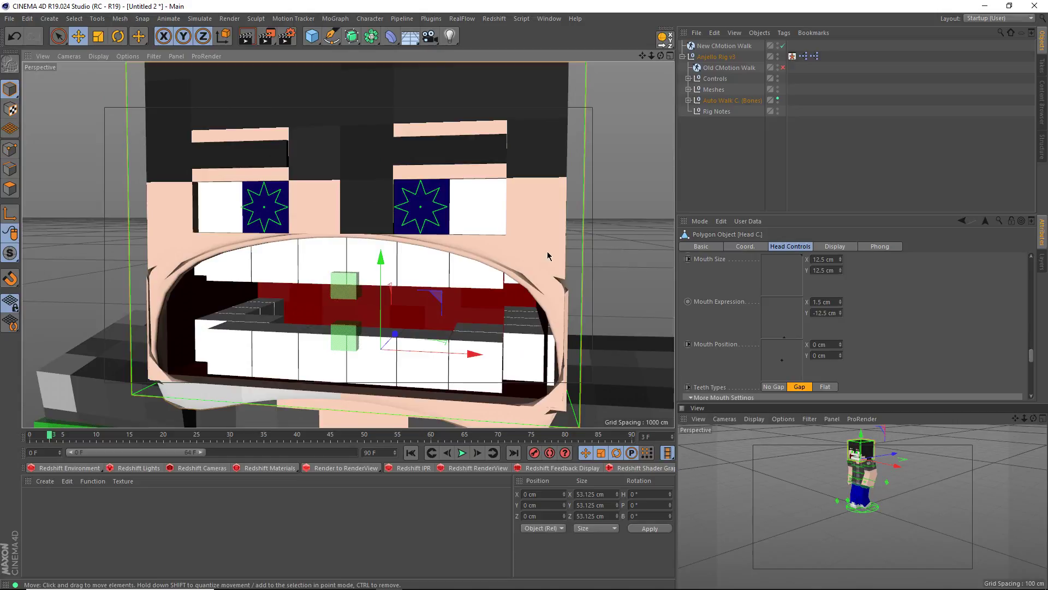
Undo the Mouth Size change, try Mouth Size X -0.167, Y 12.5 cm with Mouth Expression -12.5 cm on both axes, and undo it.
key(ctrl+z)
drag(779, 294, 822, 214)
drag(819, 209, 781, 196)
drag(784, 324, 430, 437)
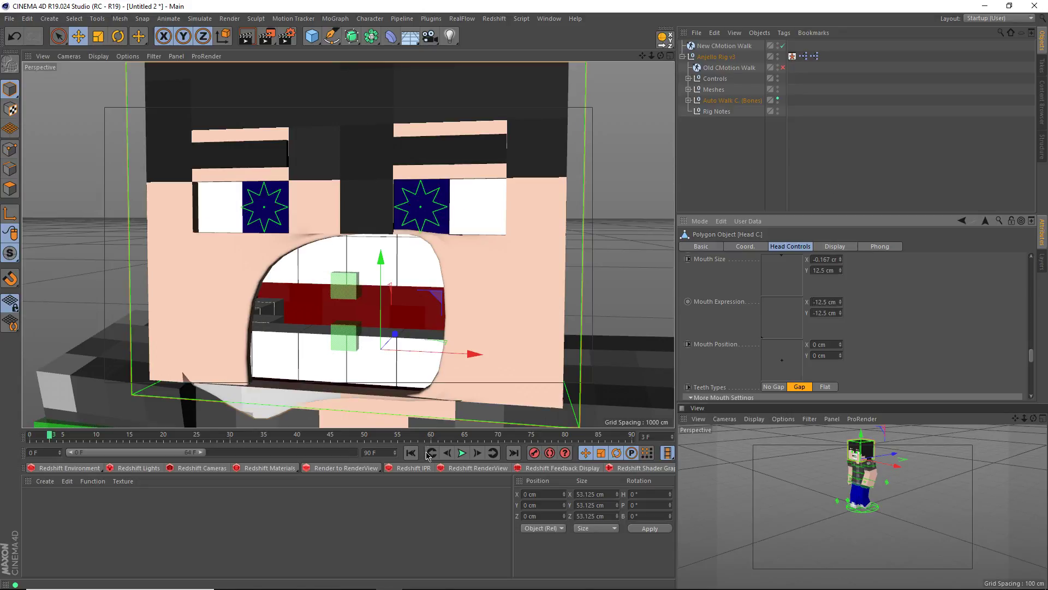
key(ctrl+z)
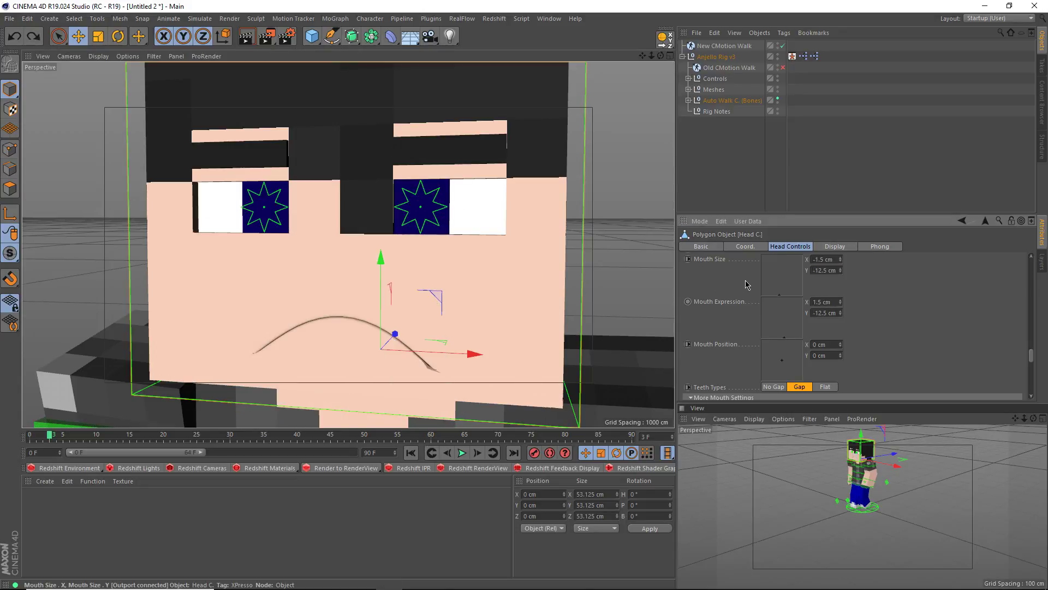
Set Mouth Position to X -0.5, Y -12.5 cm, Mouth Expression to X -4.833, Y 12.5 cm, and Mouth Size to 12.5 cm on both axes.
click(783, 317)
drag(790, 365, 782, 395)
drag(785, 338, 821, 210)
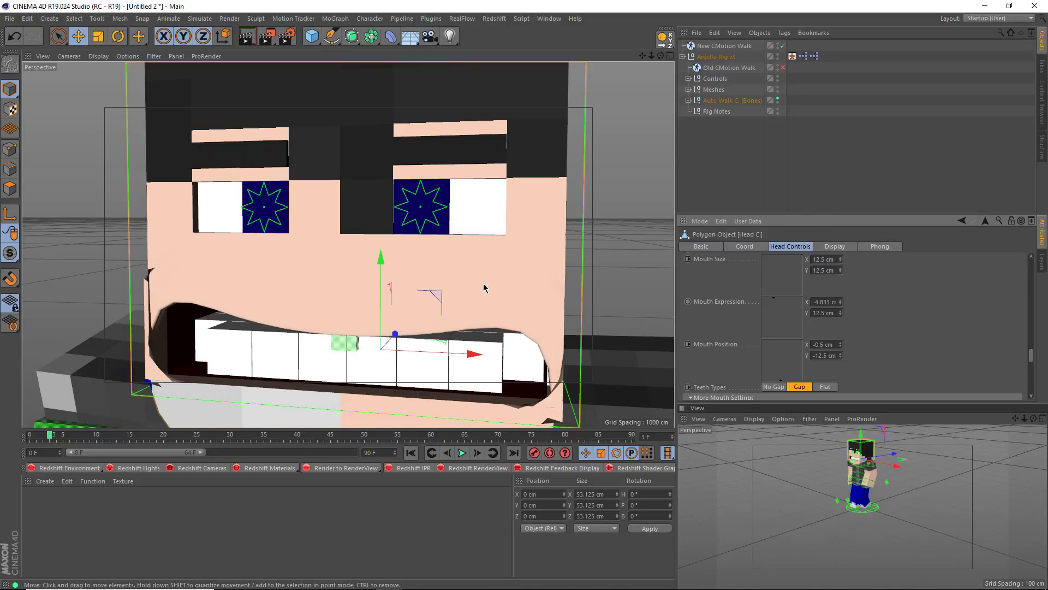
Try closing the lowered mouth with Mouth Size Y -12.5 cm, and undo that change.
alt+middle_drag(483, 283, 463, 200)
scroll(463, 202, down, 1)
drag(789, 287, 870, 331)
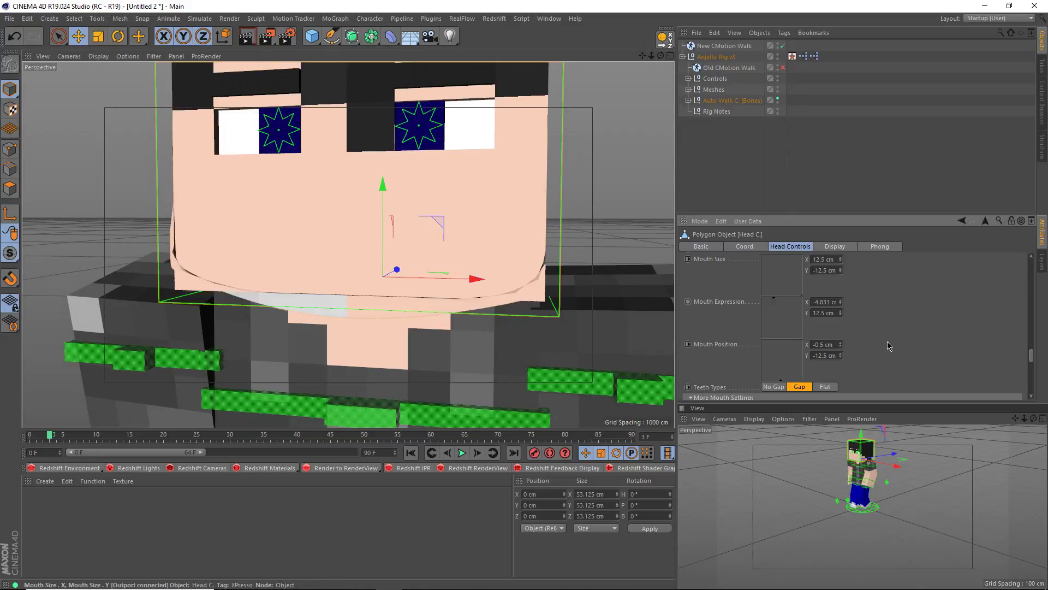
key(ctrl+z)
Set Mouth Expression to X -2.833 cm, Y -12.5 cm and view the lowered mouth from farther away at an angle.
drag(783, 317, 779, 387)
scroll(470, 328, down, 8)
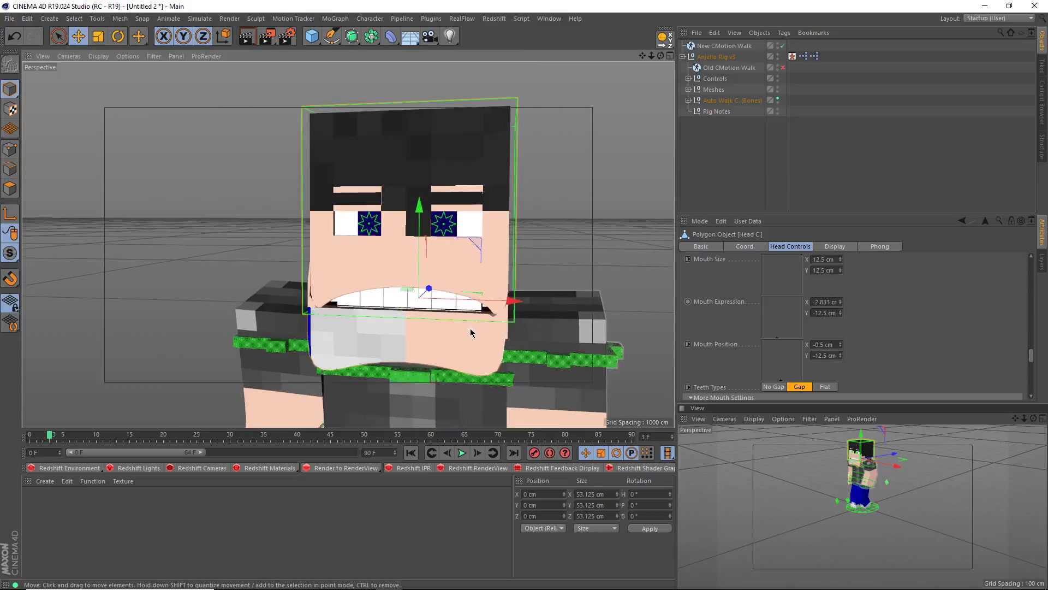
alt+drag(436, 307, 416, 321)
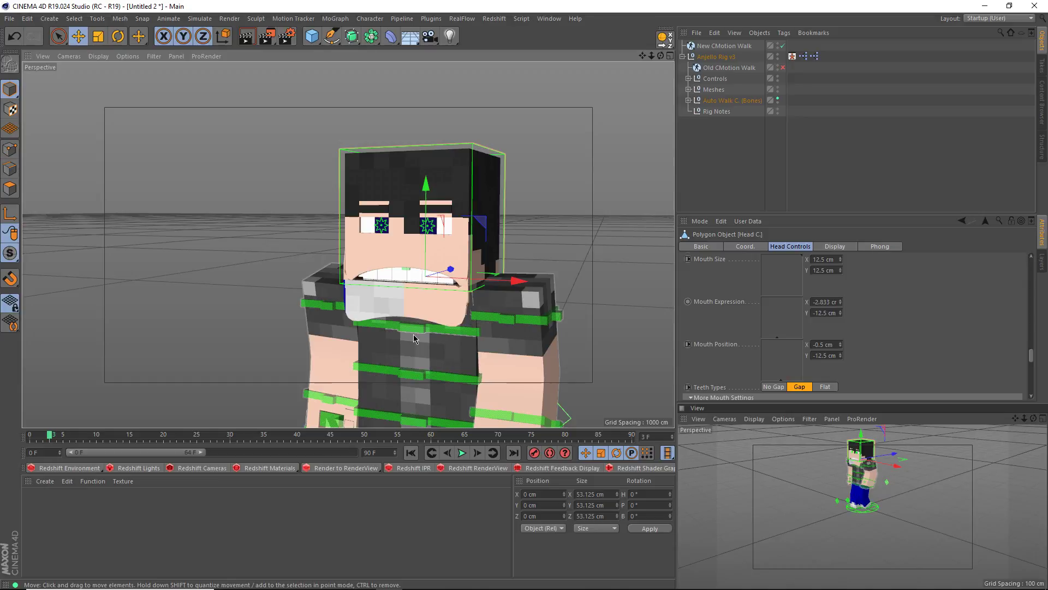
Undo the Mouth Expression, Mouth Size and Mouth Position changes back to the straight closed mouth.
key(ctrl+z)
key(ctrl+z)
key(ctrl+z)
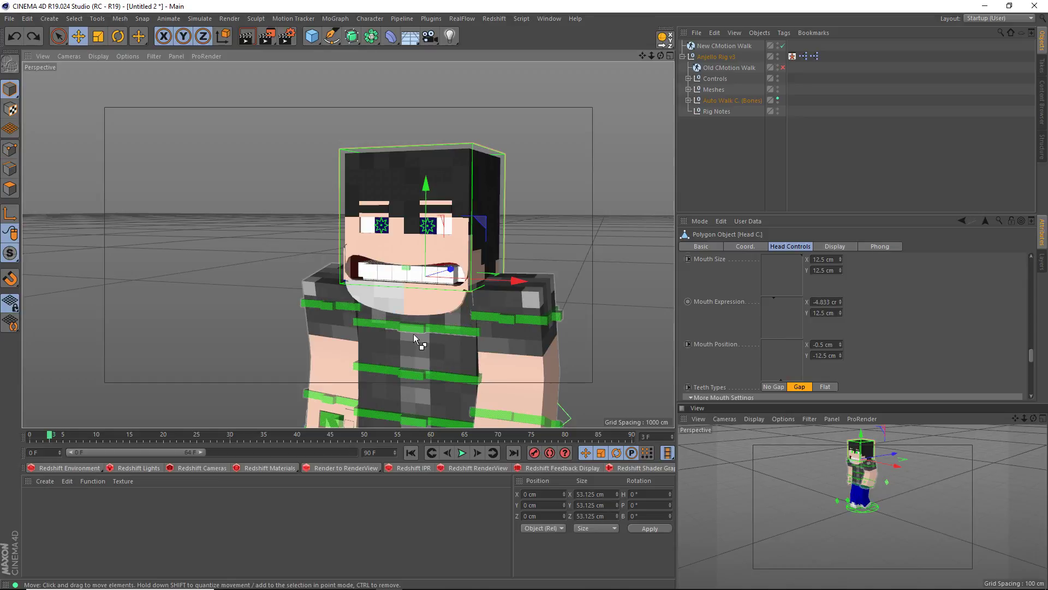
key(ctrl+z)
Try a small Mouth Position change and undo it, and open the mouth with Mouth Size X 0.167 cm, Y 12.5 cm.
scroll(492, 306, up, 5)
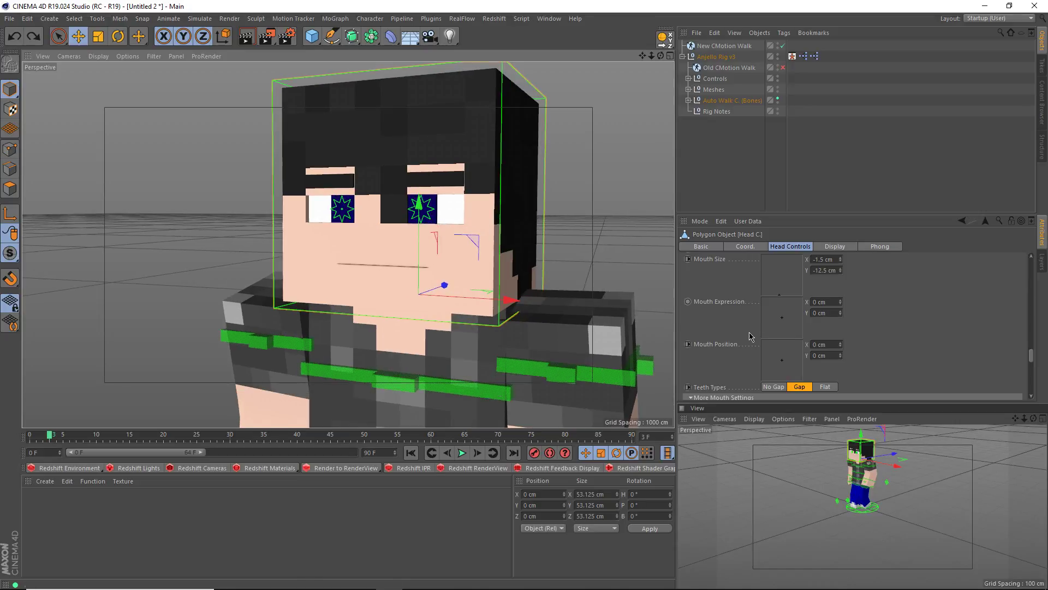
mouse_move(785, 367)
mouse_down()
mouse_move(784, 346)
mouse_move(788, 356)
mouse_up()
key(ctrl+z)
drag(785, 289, 782, 255)
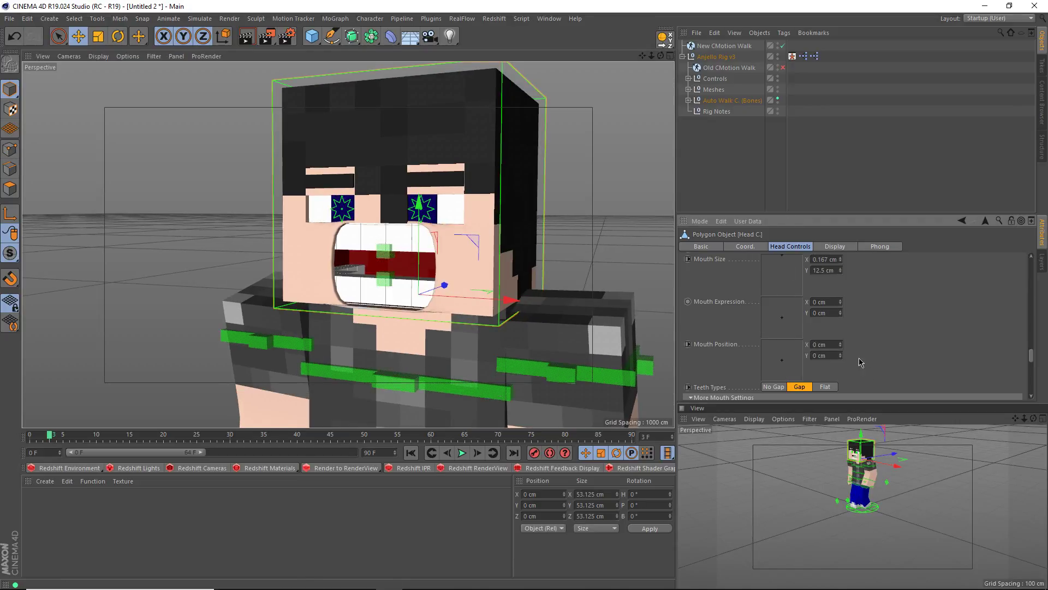
Set Teeth Types to Flat and examine the thin teeth from the side inside the mouth.
click(825, 386)
scroll(330, 296, up, 10)
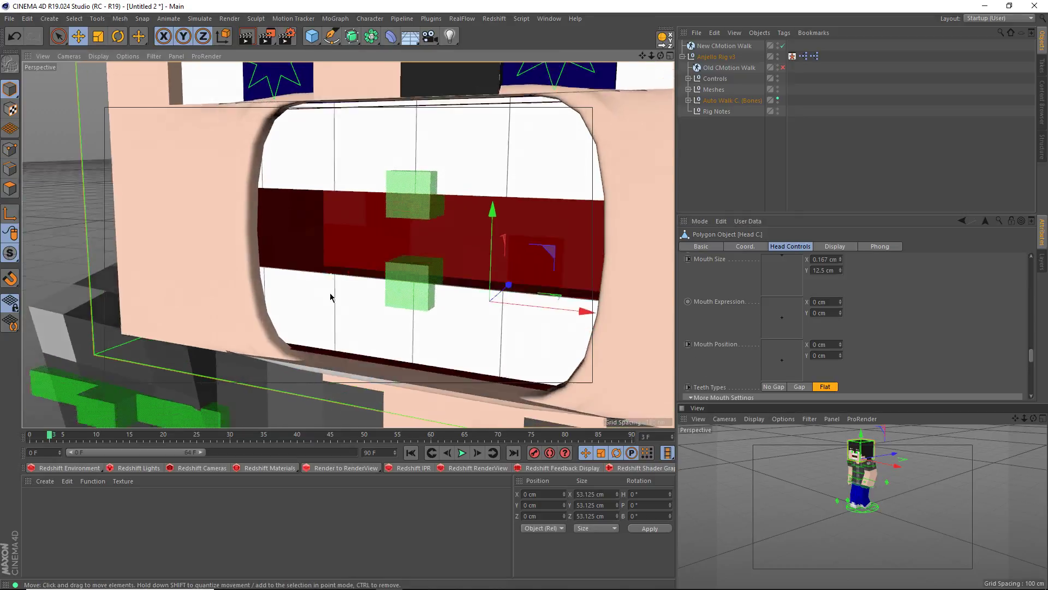
alt+drag(330, 294, 439, 341)
scroll(417, 266, up, 8)
mouse_move(520, 213)
alt+mouse_down()
mouse_move(591, 202)
mouse_move(576, 189)
mouse_move(513, 218)
alt+mouse_up()
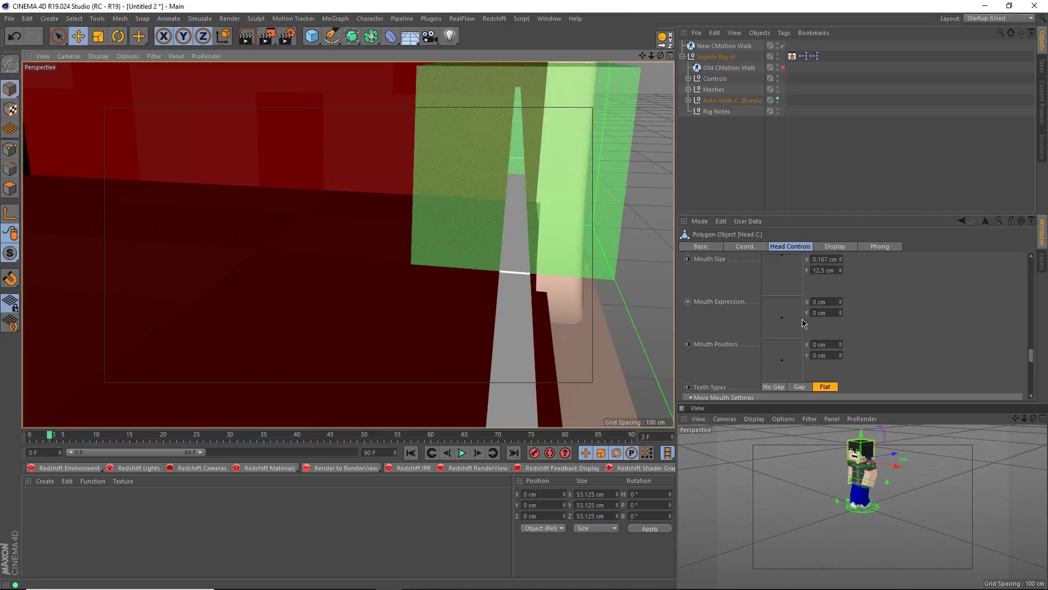
Compare the Gap and Flat Teeth Types up close, ending on Gap, and view the teeth from the front.
click(803, 387)
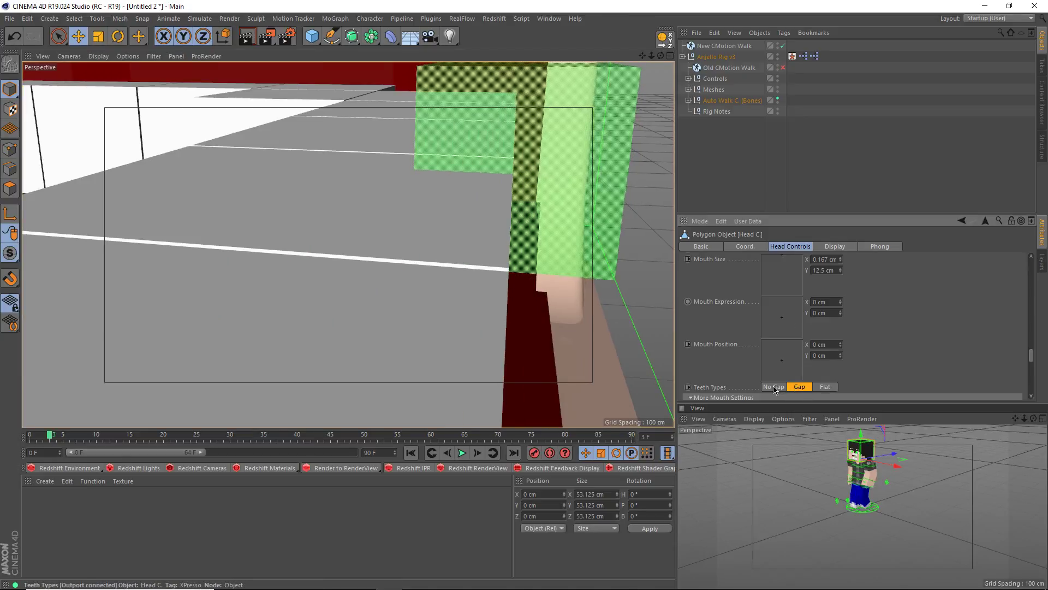
click(837, 387)
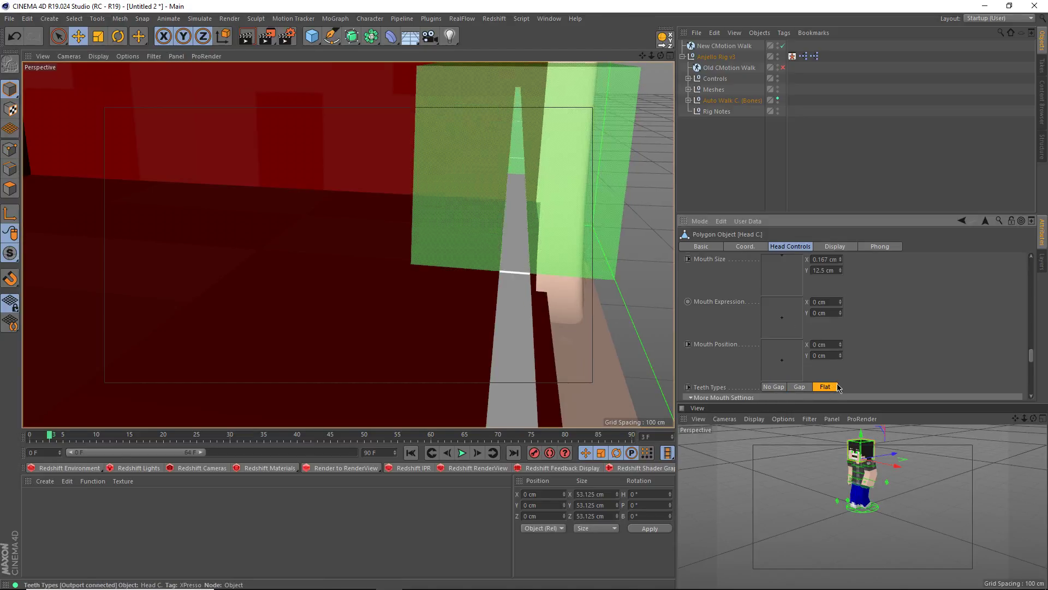
click(799, 387)
scroll(475, 313, down, 3)
click(831, 387)
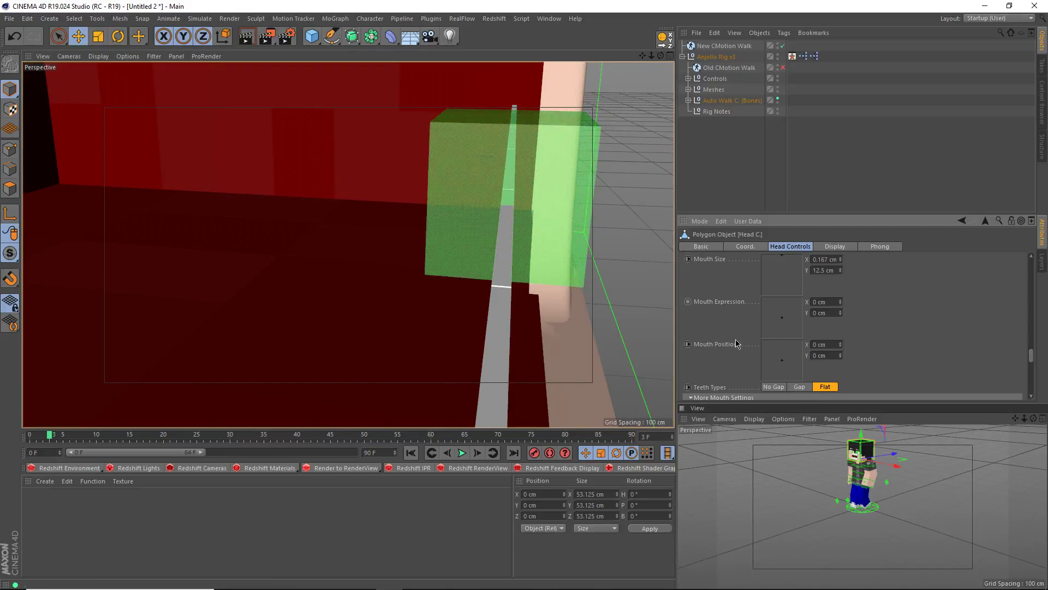
alt+drag(338, 131, 468, 244)
scroll(235, 150, down, 3)
alt+middle_drag(467, 244, 487, 246)
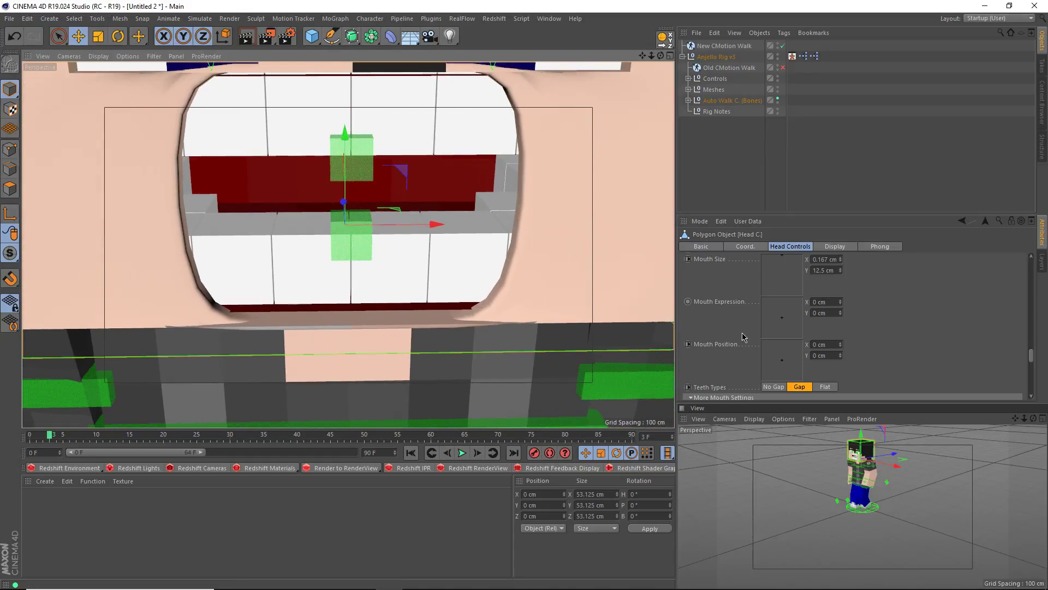
Turn Mouth Inner Static Texture off, inspect the inside of the mouth from below, and turn it on again.
scroll(742, 337, down, 3)
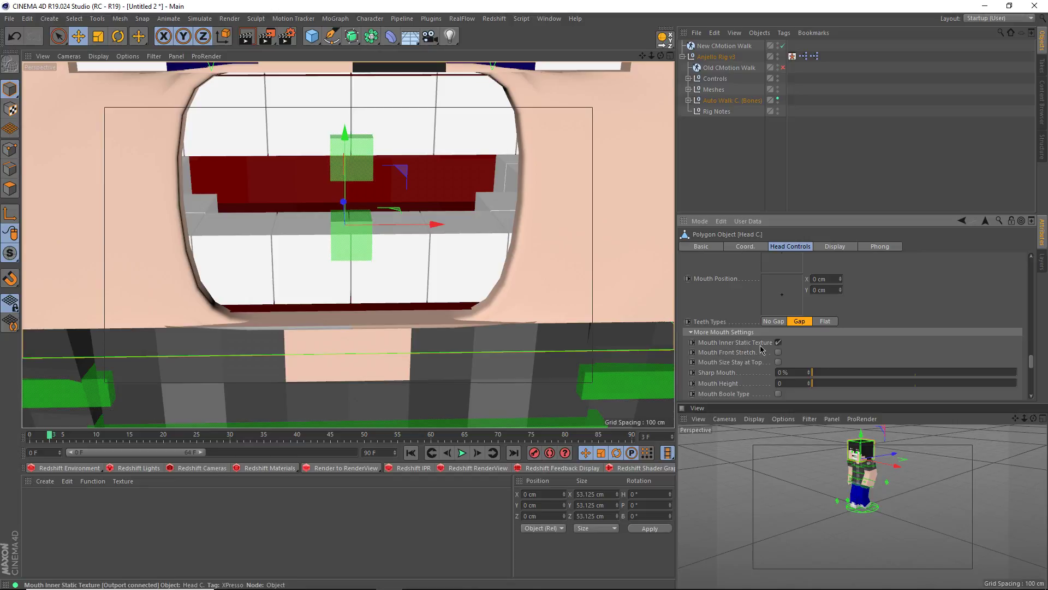
alt+drag(432, 304, 415, 263)
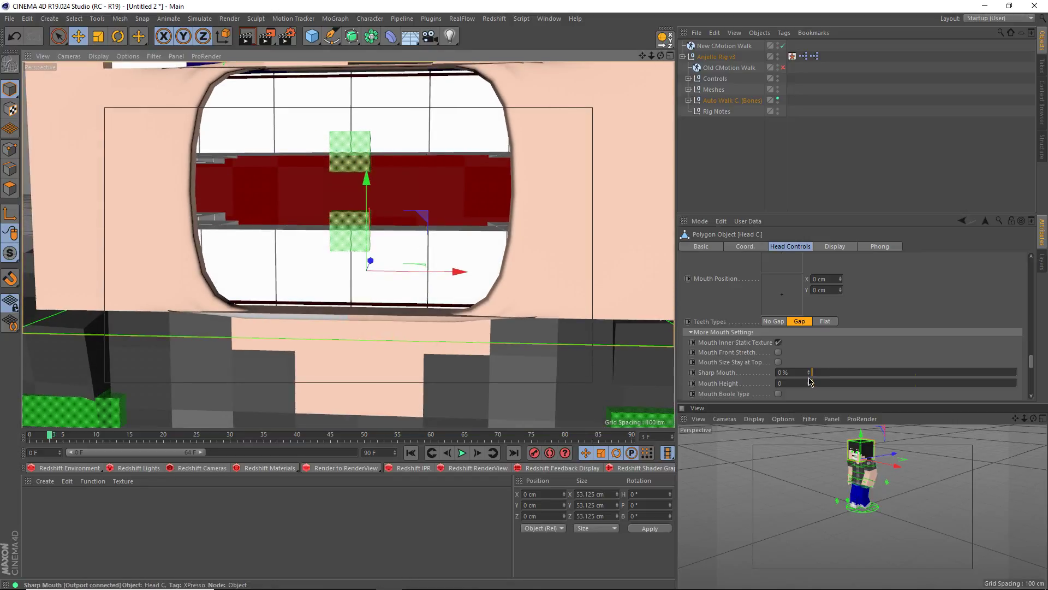
click(779, 343)
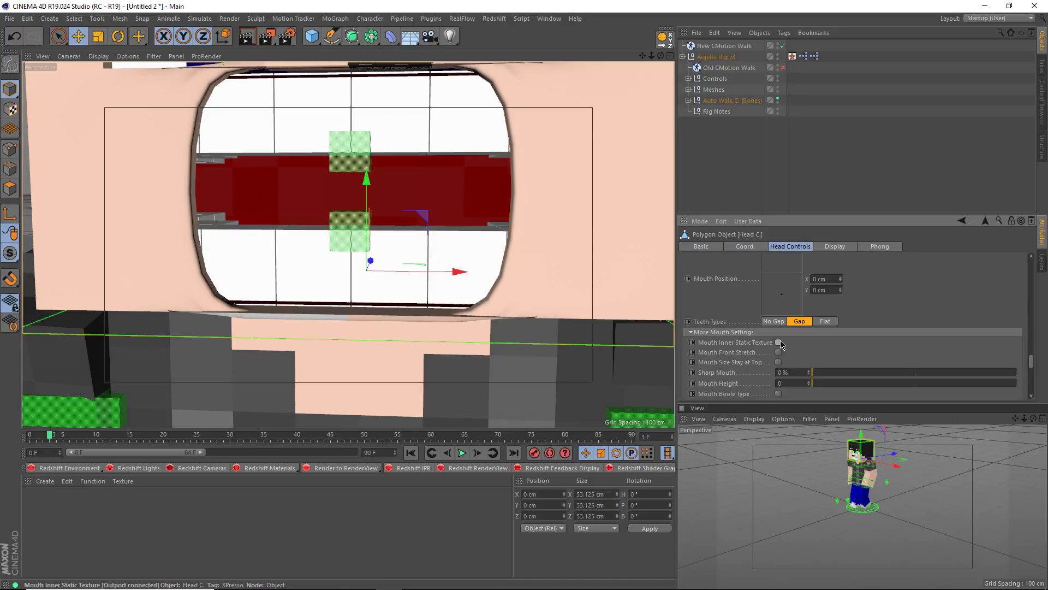
scroll(284, 241, down, 4)
scroll(321, 236, up, 2)
alt+drag(326, 261, 335, 234)
scroll(335, 234, up, 5)
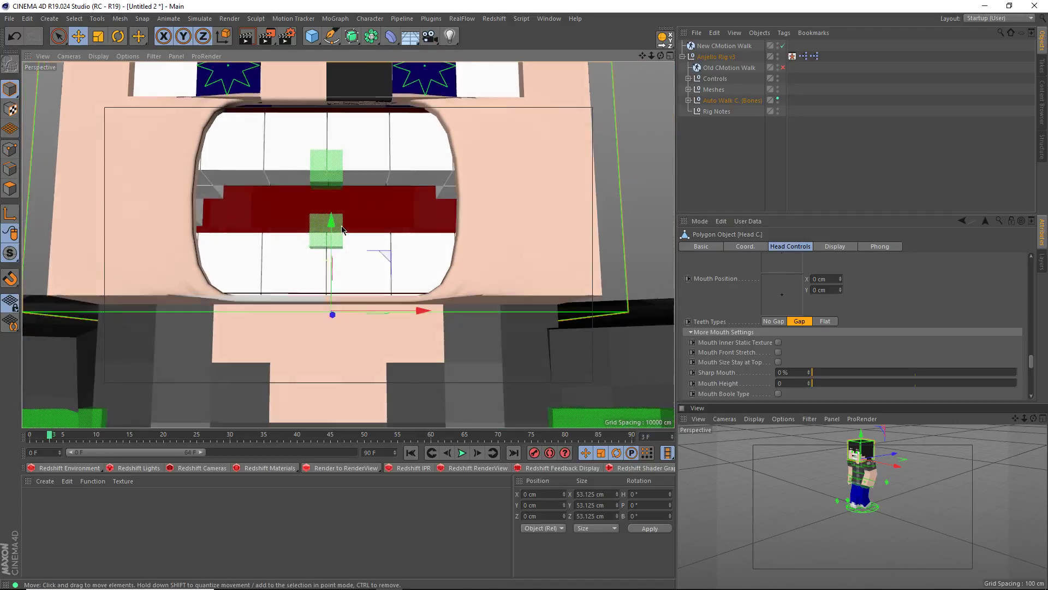
click(779, 342)
scroll(405, 415, down, 3)
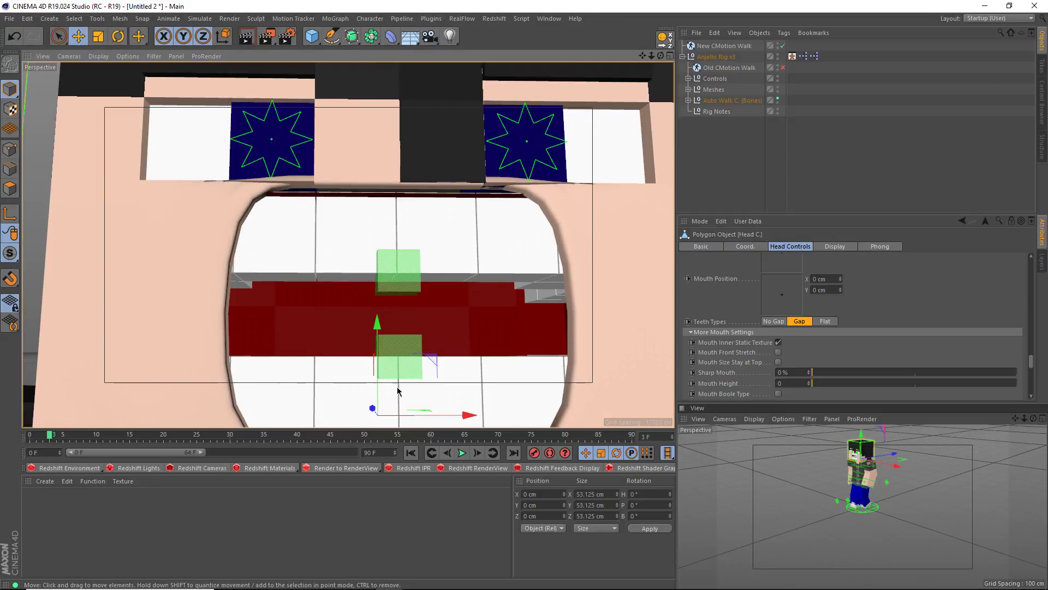
alt+middle_drag(404, 415, 391, 315)
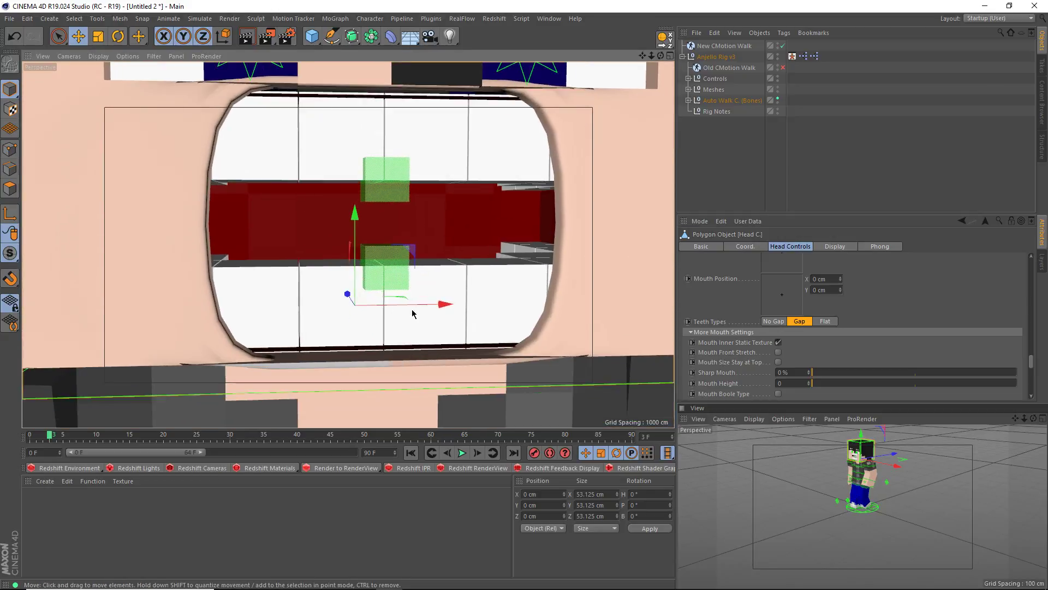
Enable Mouth Front Stretch and view the open mouth from the side of the face.
click(779, 352)
scroll(528, 328, down, 3)
alt+drag(403, 334, 317, 332)
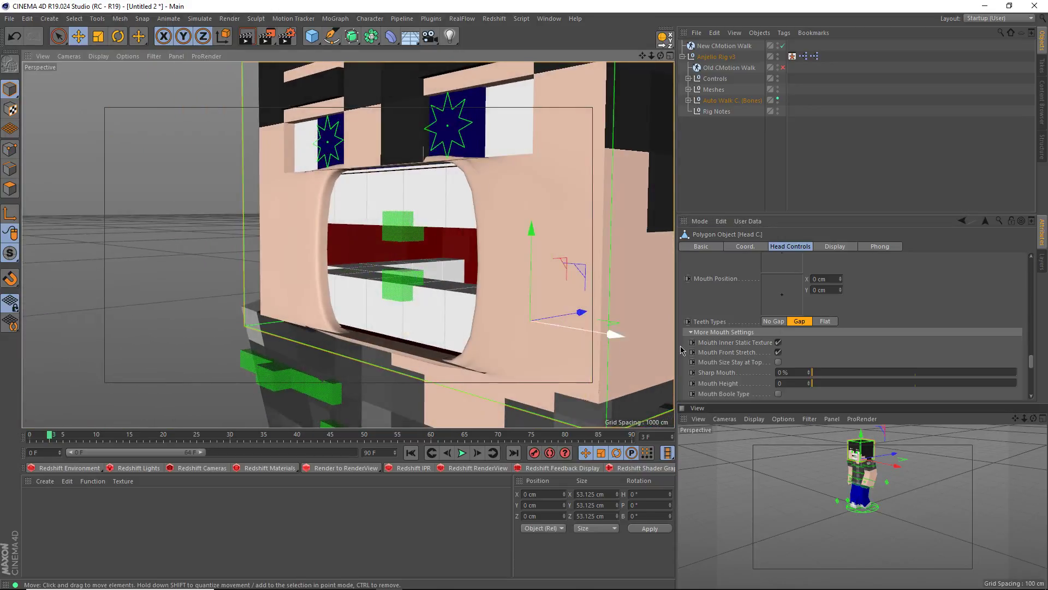
Enable Manual Mouth Control on the head and close the mouth with Mouth Size X 1.5 cm, Y -12.5 cm.
scroll(718, 335, up, 3)
scroll(718, 338, down, 6)
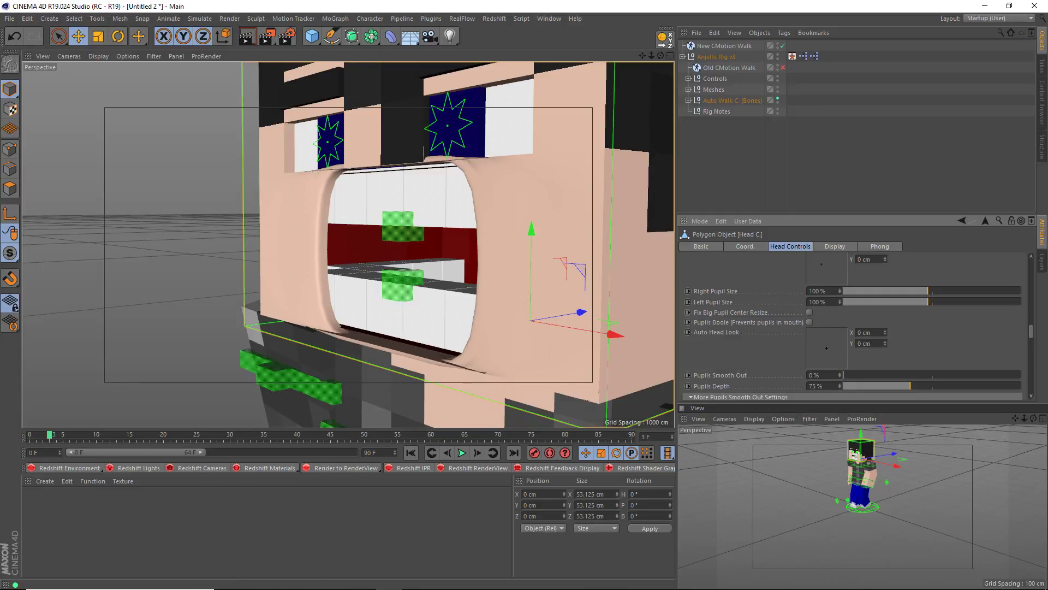
scroll(742, 341, up, 3)
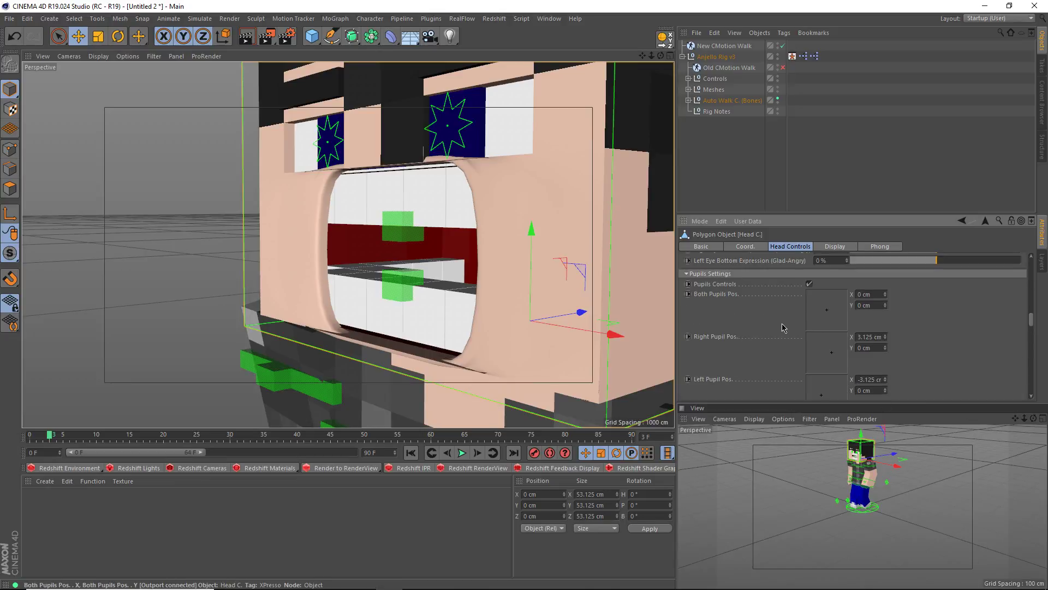
scroll(774, 312, down, 4)
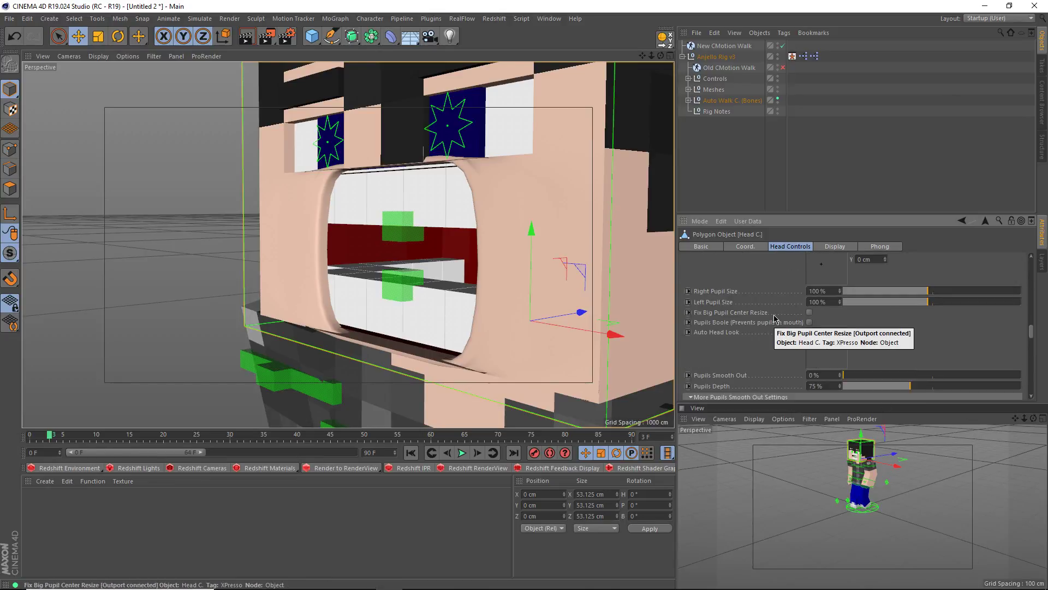
scroll(775, 320, down, 2)
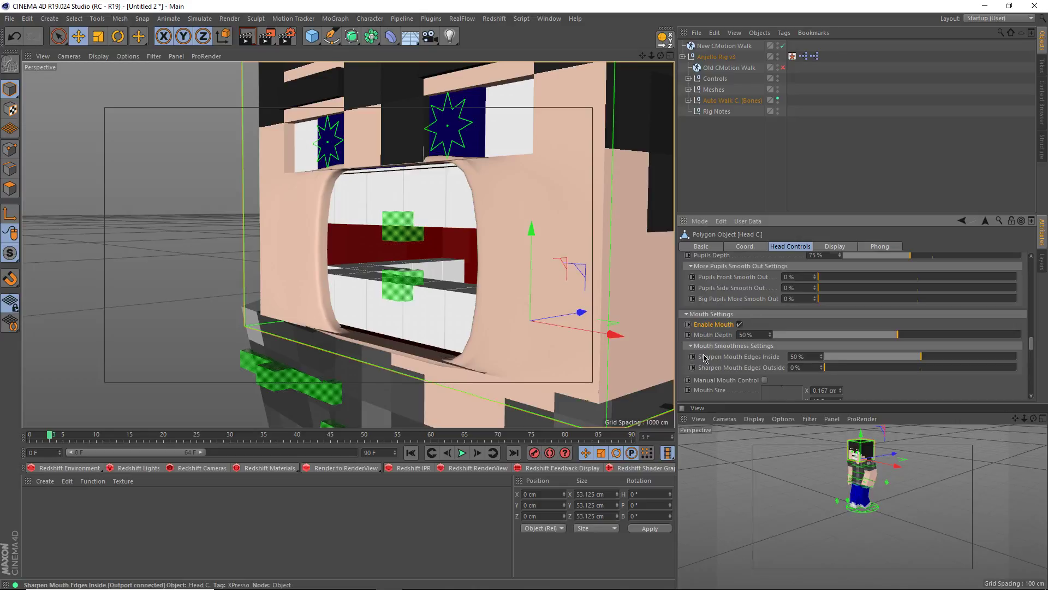
scroll(704, 357, down, 2)
click(764, 315)
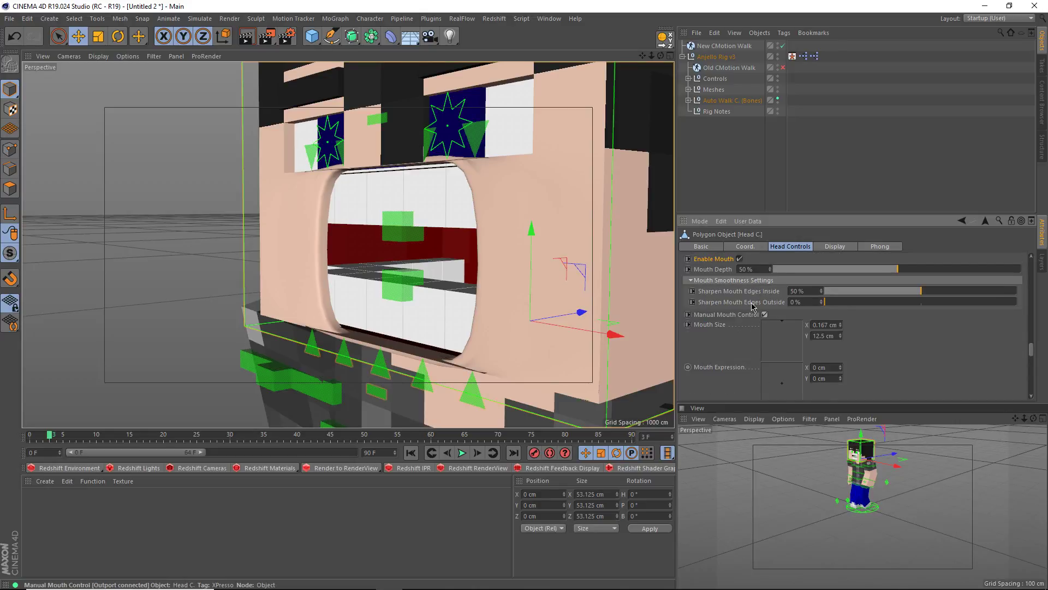
drag(790, 335, 785, 360)
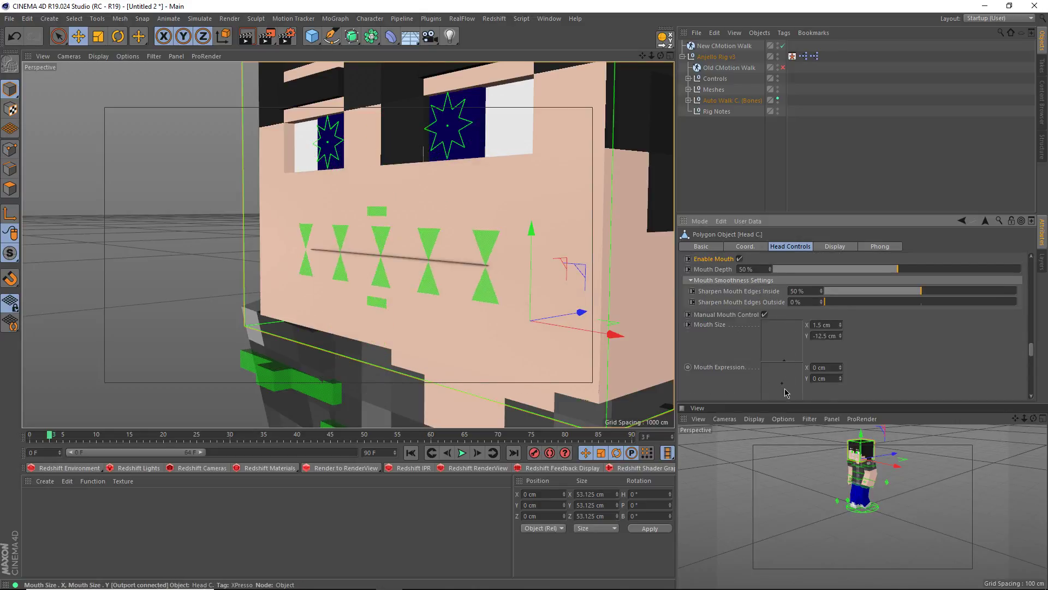
Select all the mouth controllers on the face with Live Selection, leaving the head controller out of the selection.
click(475, 239)
key(9)
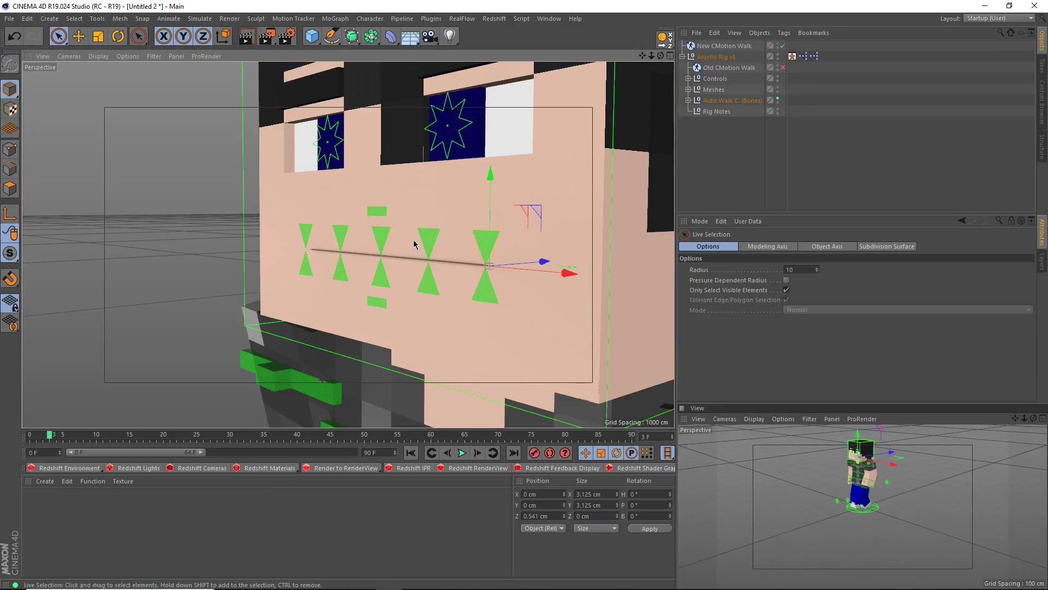
drag(385, 248, 499, 284)
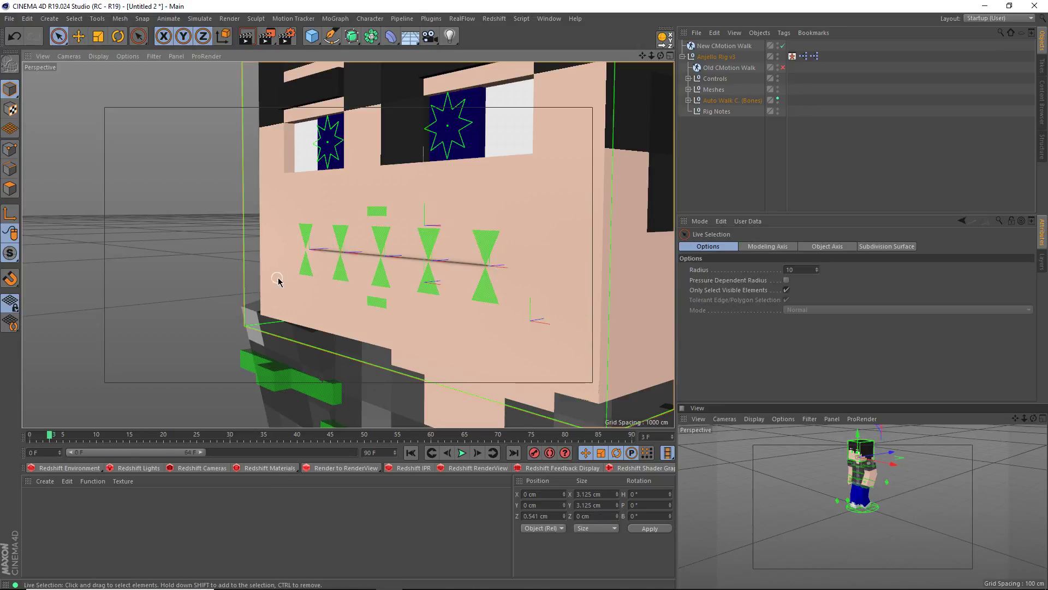
drag(305, 273, 414, 281)
ctrl+click(557, 241)
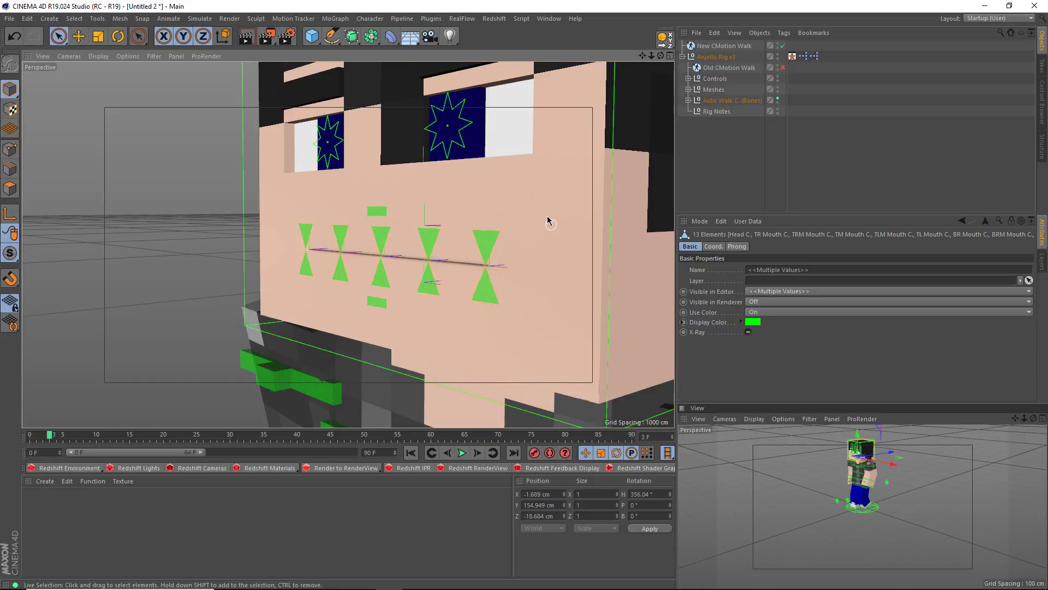
Move the selected mouth controllers far forward out of the face and examine the stretched mouth from several angles.
alt+drag(458, 167, 563, 206)
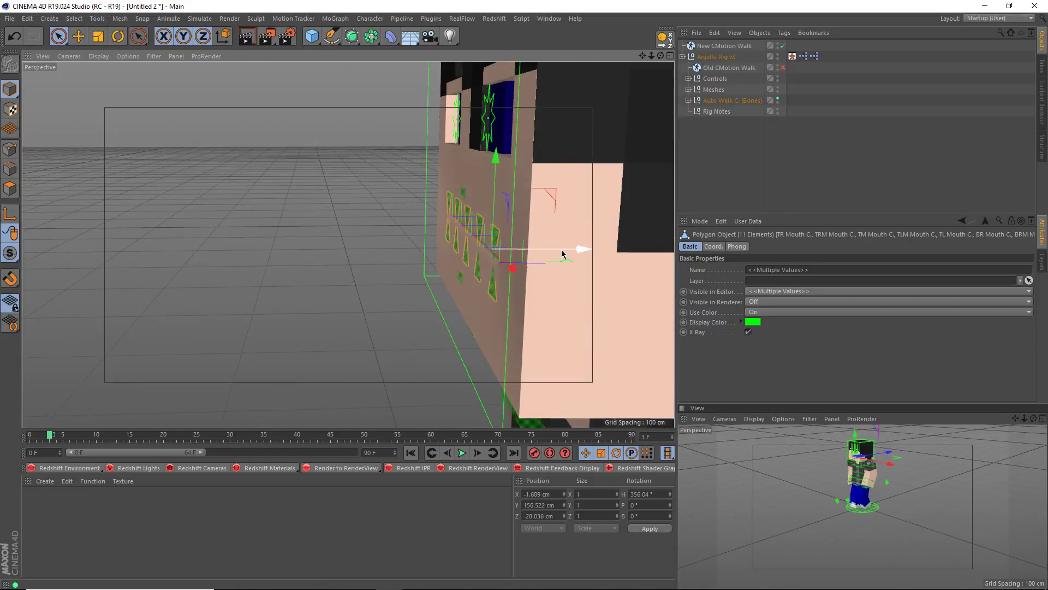
key(e)
drag(555, 250, 159, 283)
alt+middle_drag(262, 263, 386, 228)
alt+drag(386, 228, 516, 218)
scroll(382, 262, down, 5)
scroll(383, 262, down, 2)
alt+drag(384, 286, 297, 284)
scroll(337, 290, up, 4)
alt+drag(353, 315, 437, 308)
Select the head controller and open the stretched mouth with Mouth Size X 2.5 cm, Y 12.5 cm, viewing it from the front.
click(723, 56)
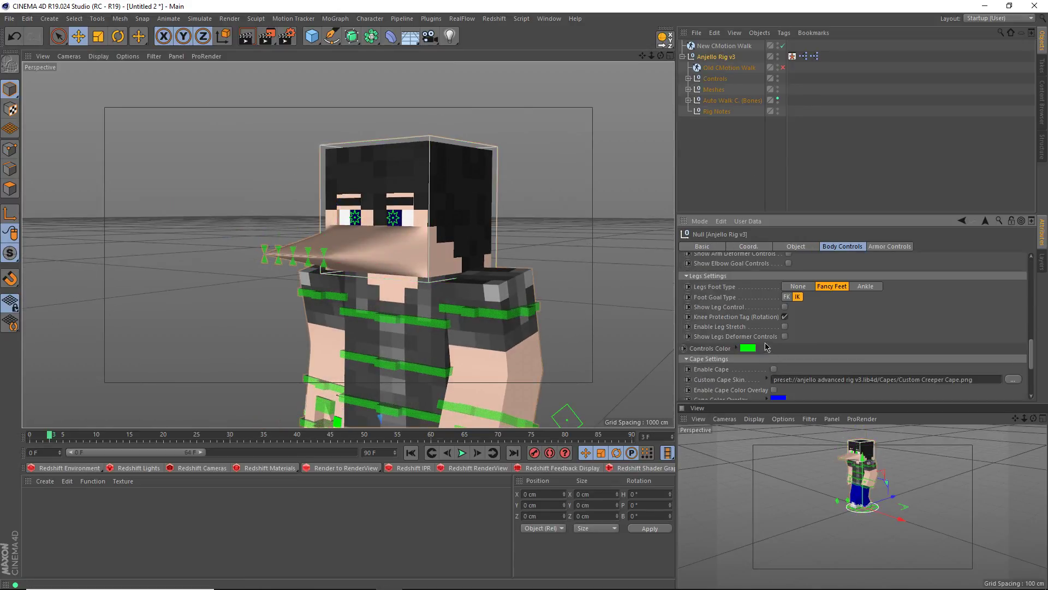
click(483, 224)
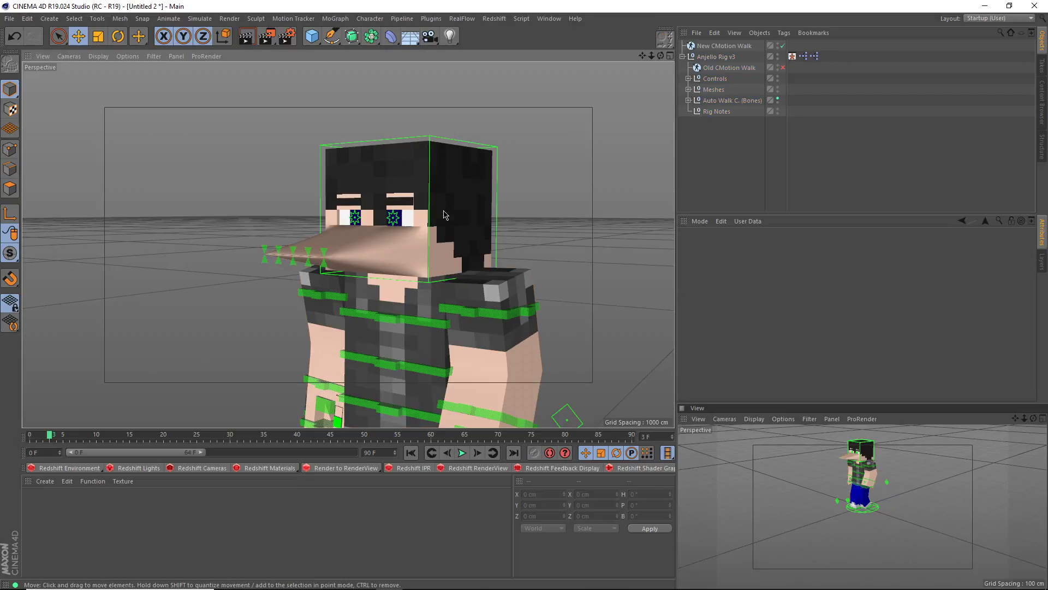
click(460, 208)
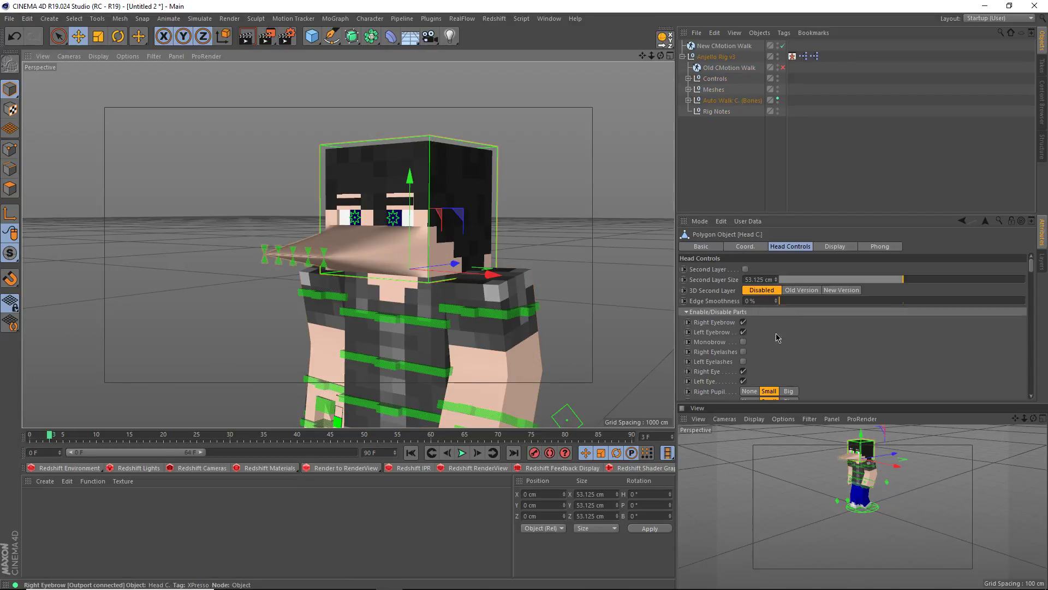
scroll(708, 352, down, 3)
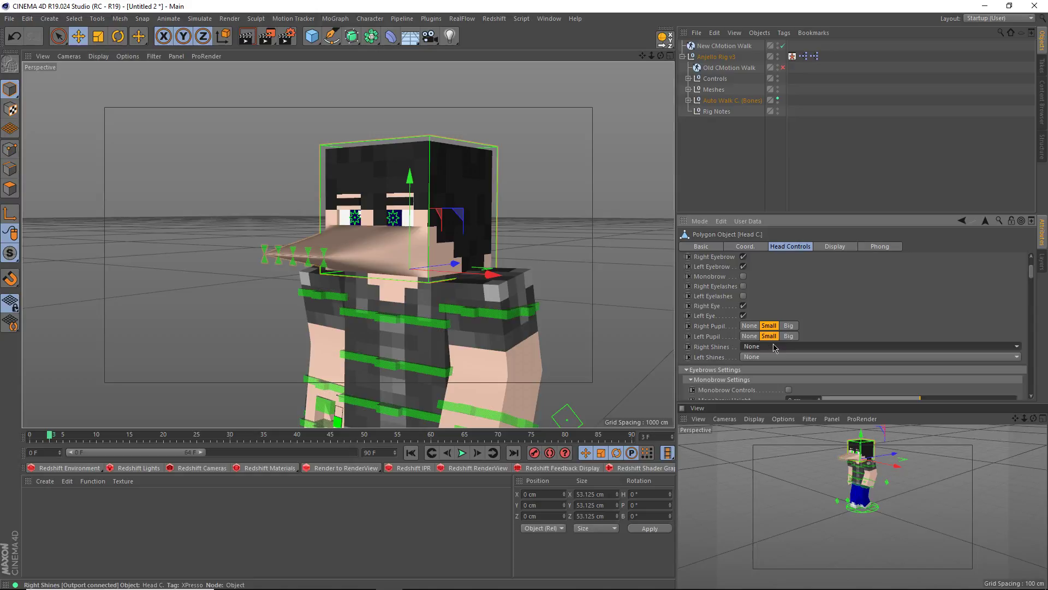
scroll(720, 348, down, 10)
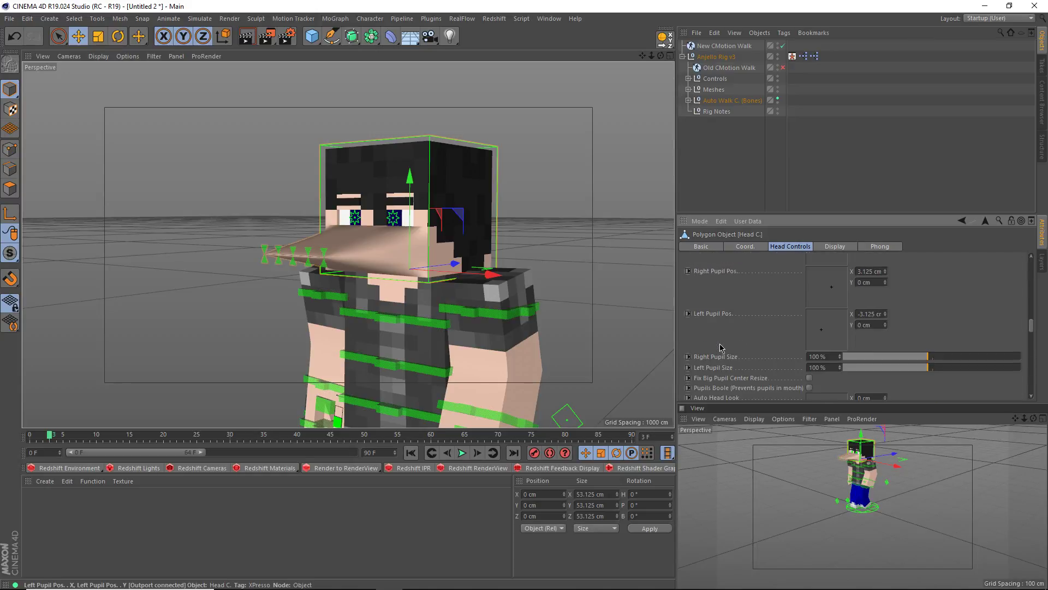
scroll(721, 348, down, 3)
scroll(745, 344, down, 5)
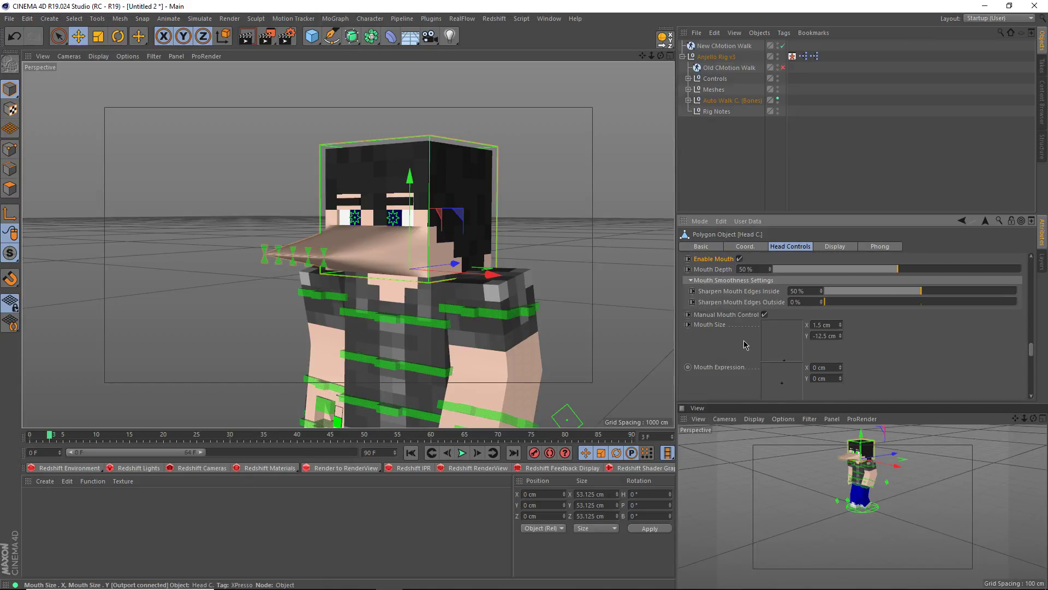
drag(793, 294, 788, 247)
alt+drag(392, 302, 425, 360)
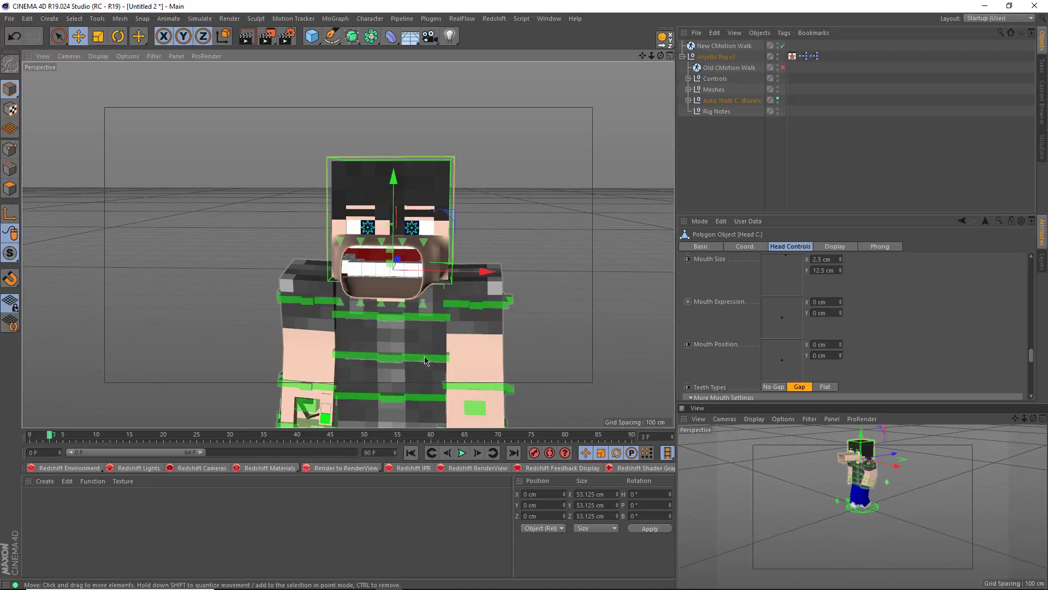
alt+drag(420, 357, 351, 322)
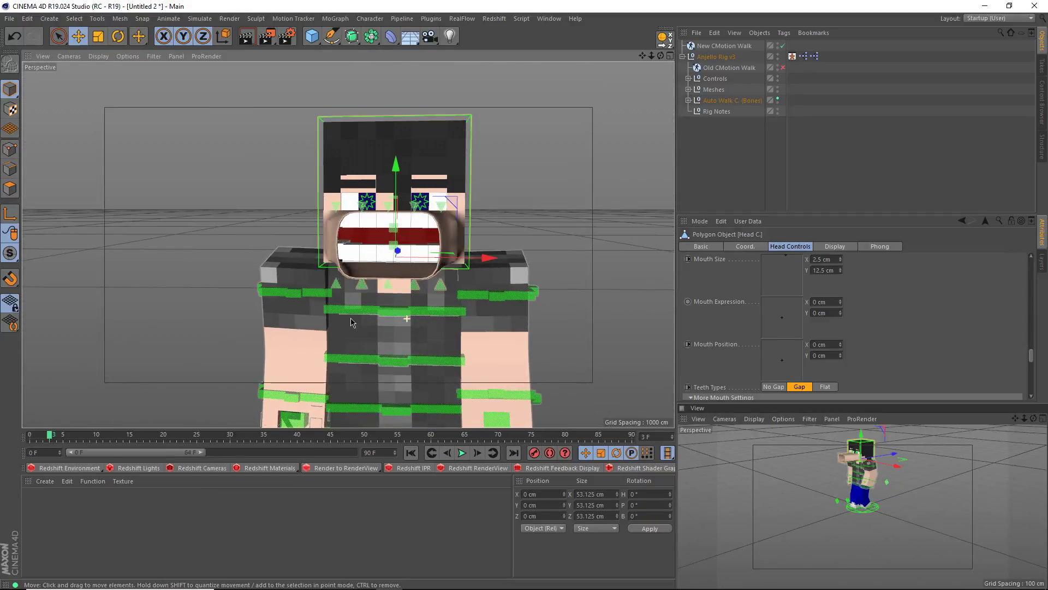
Try extreme Mouth Size values on the stretched mouth, including X -12.5 cm, Y -12.5 cm.
drag(786, 255, 843, 254)
drag(939, 196, 753, 309)
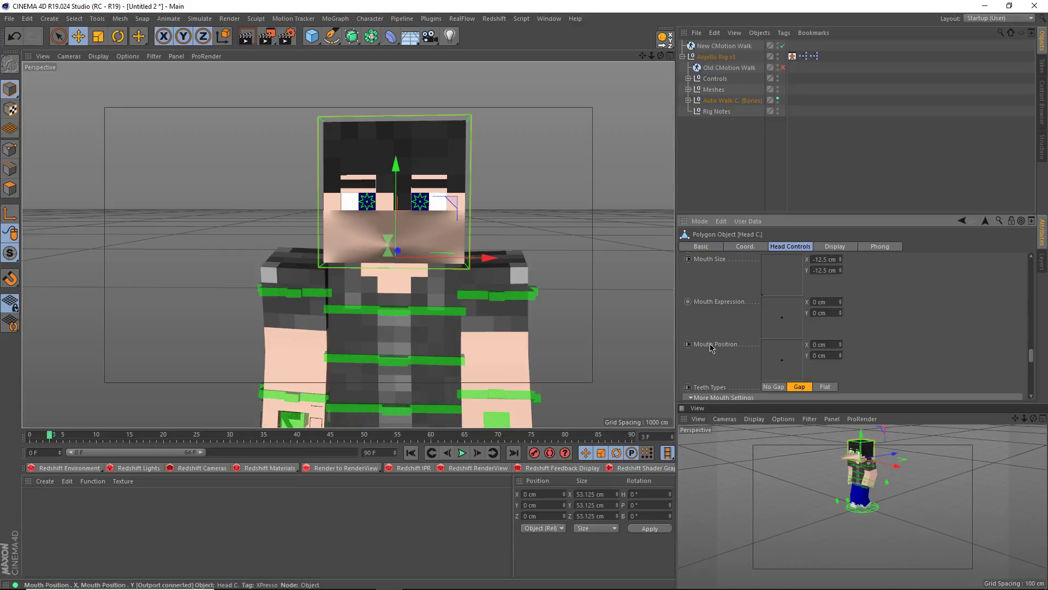
alt+drag(413, 305, 353, 322)
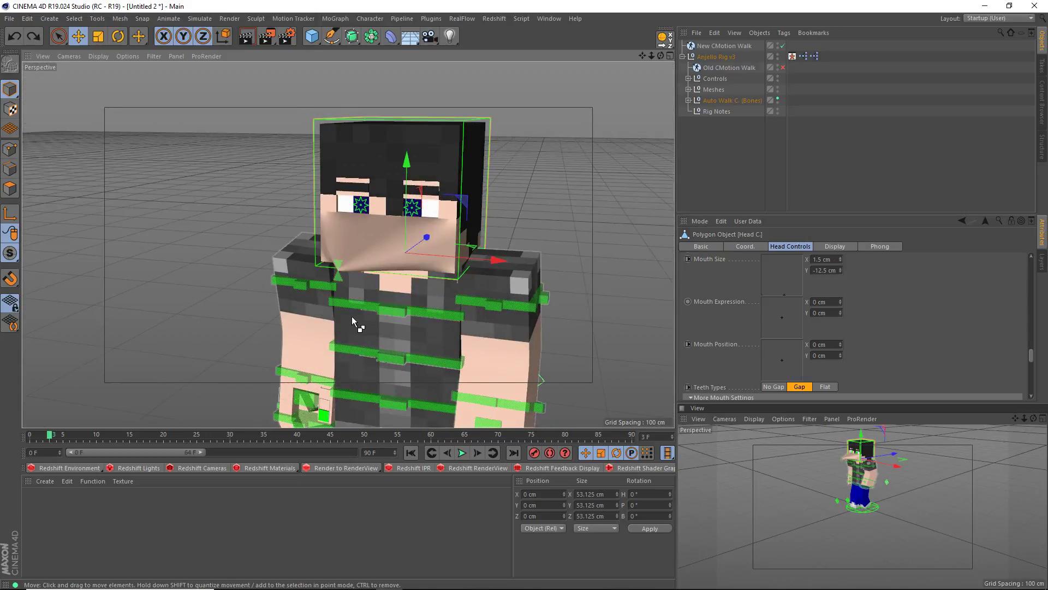
Undo the Mouth Size tests and the forward move of the mouth controllers.
key(ctrl+z)
key(ctrl+z)
key(ctrl+z)
key(ctrl+z)
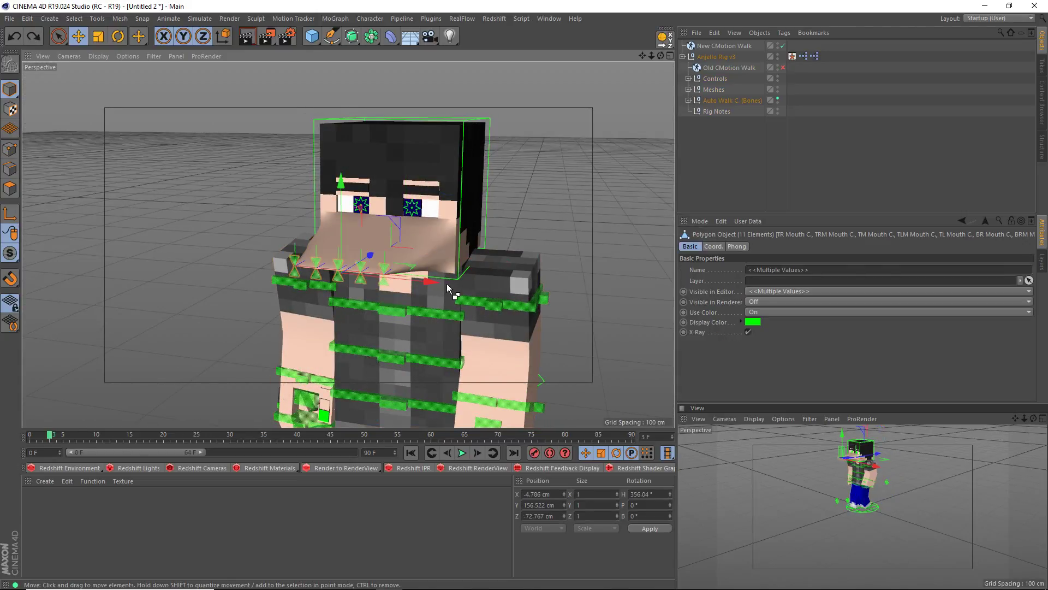
key(ctrl+z)
Select the head controller, turn Mouth Front Stretch and Manual Mouth Control off, and turn Mouth Size Stay at Top on.
click(563, 148)
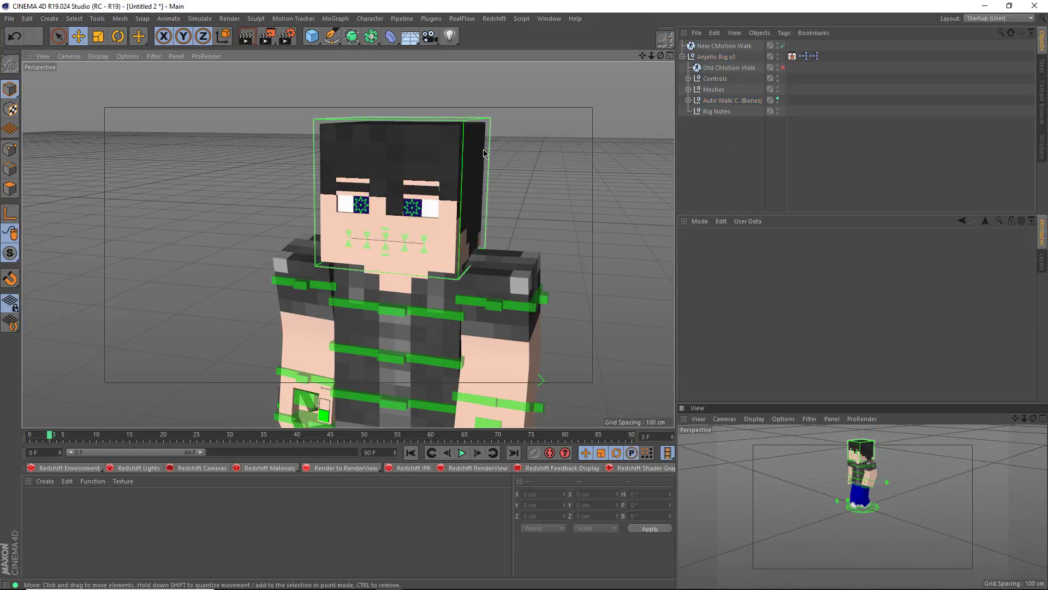
click(483, 153)
scroll(849, 328, down, 3)
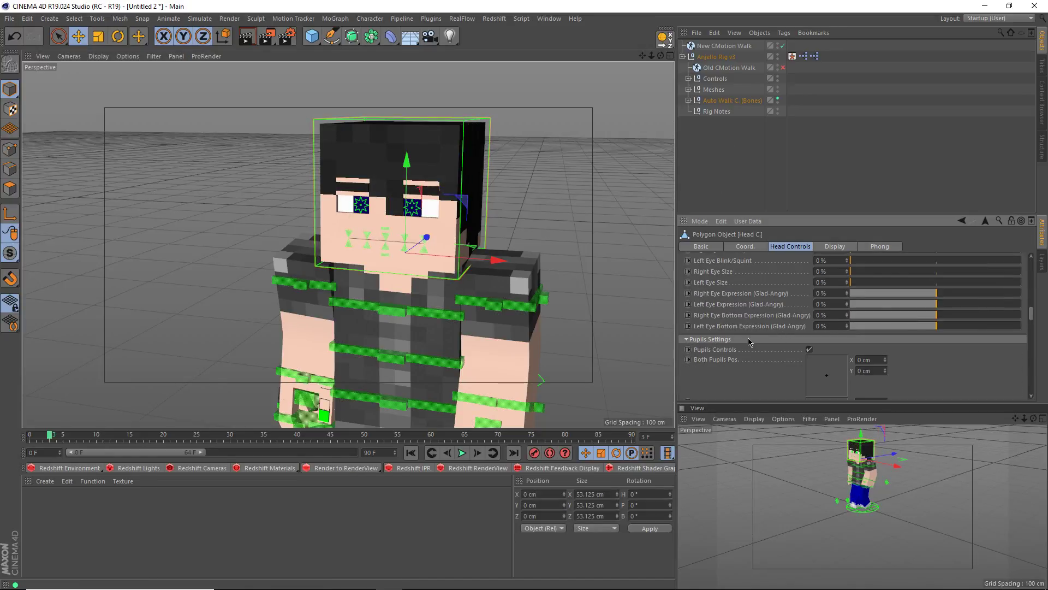
scroll(749, 342, down, 8)
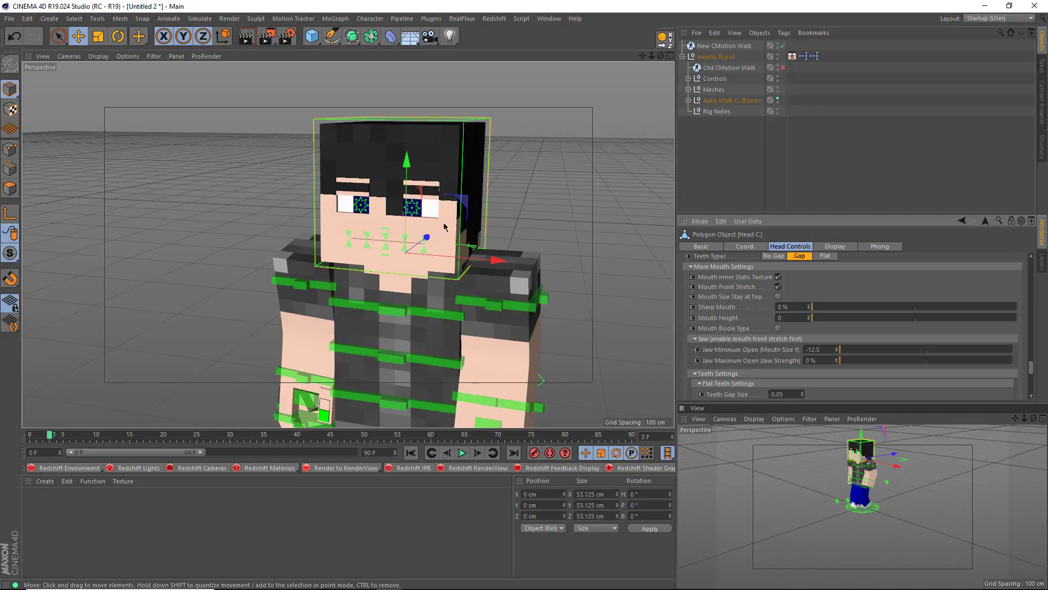
scroll(396, 187, up, 5)
alt+drag(388, 189, 396, 166)
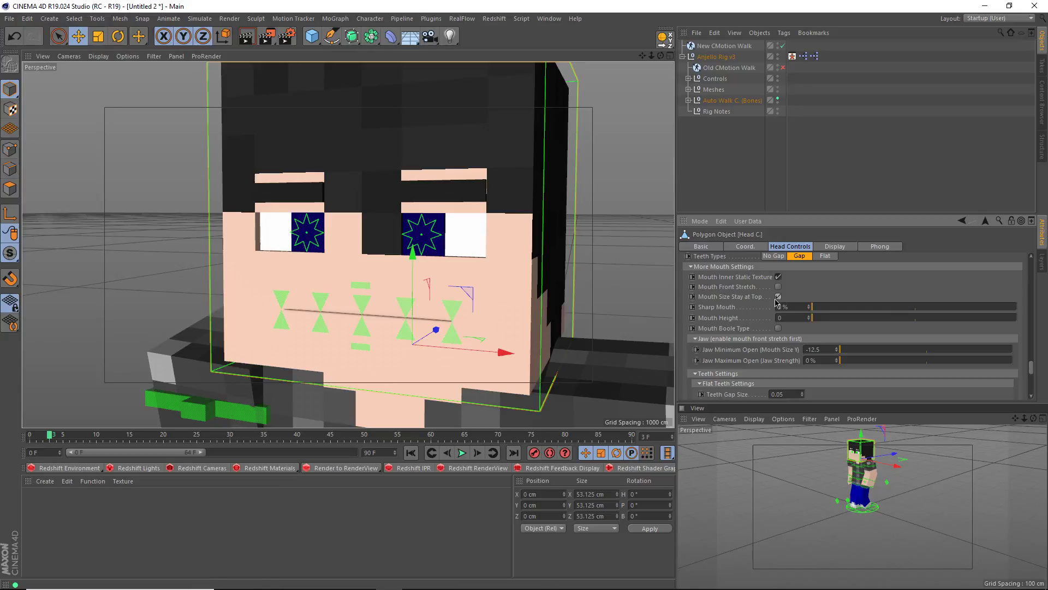
scroll(771, 303, up, 3)
click(764, 315)
Test Mouth Size, ending at X 3.833 cm, Y -12.5 cm, and turn Mouth Size Stay at Top off.
mouse_move(784, 360)
mouse_down()
mouse_move(786, 349)
mouse_move(790, 372)
mouse_up()
scroll(789, 371, down, 8)
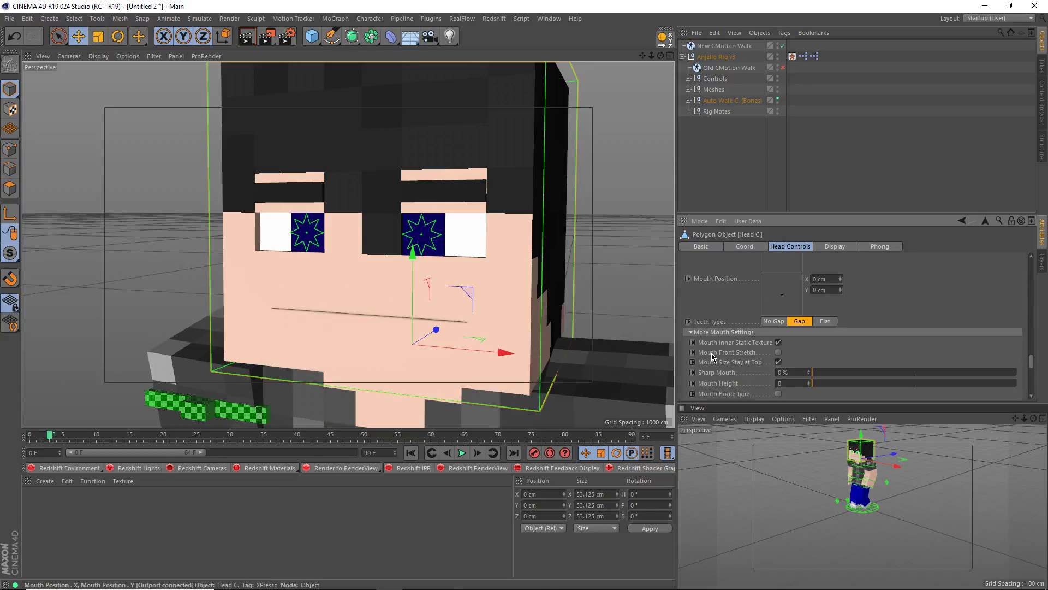
scroll(737, 350, up, 3)
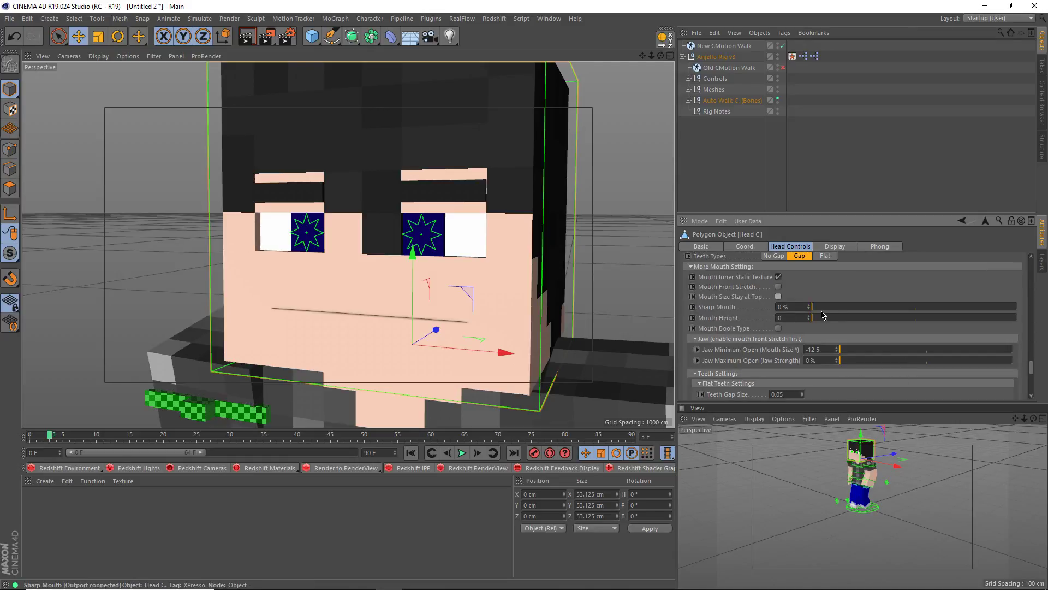
Test Sharp Mouth at 100% with the mouth partly open, restore it to 0%, and try Mouth Height at 1.5.
drag(825, 307, 1017, 307)
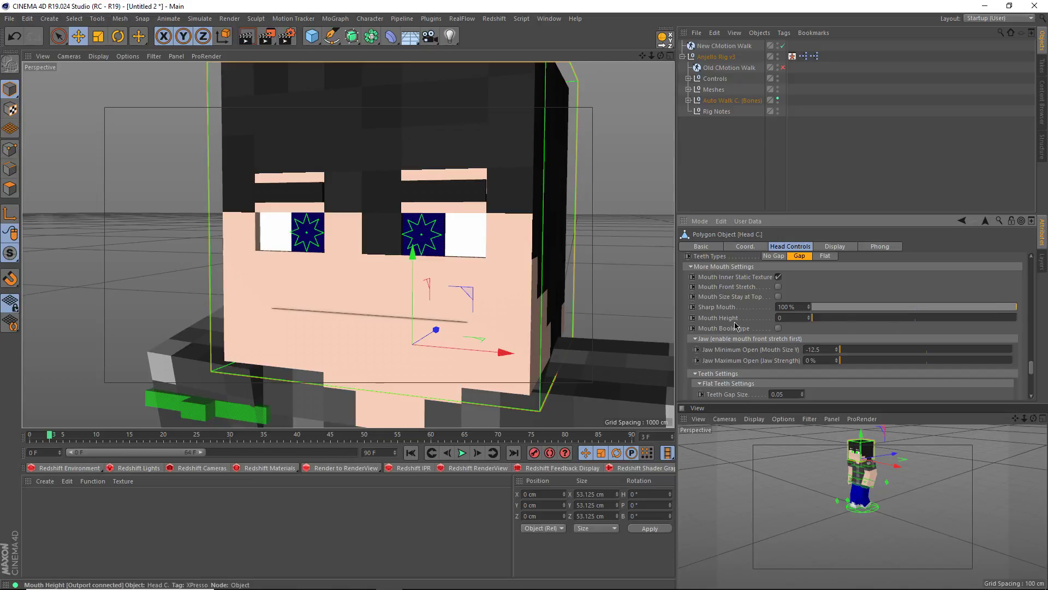
scroll(750, 324, up, 5)
click(788, 336)
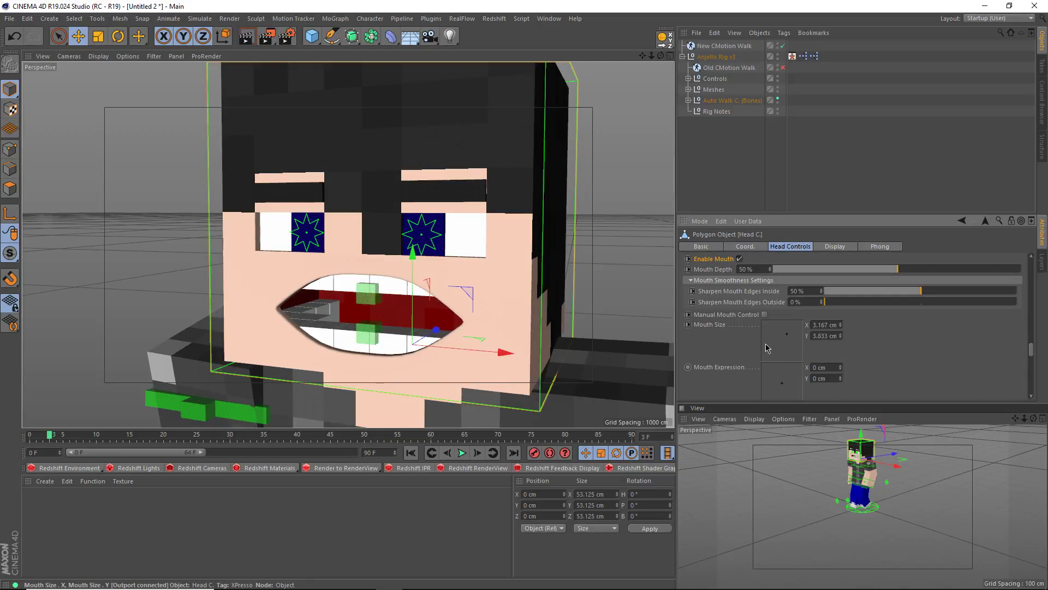
key(ctrl+z)
scroll(765, 347, down, 5)
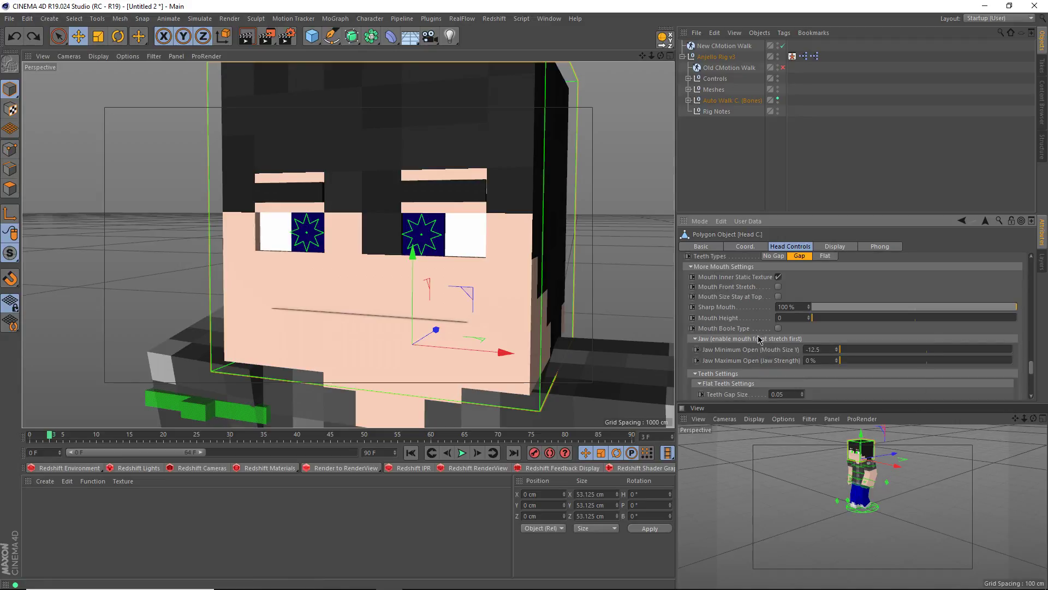
click(812, 307)
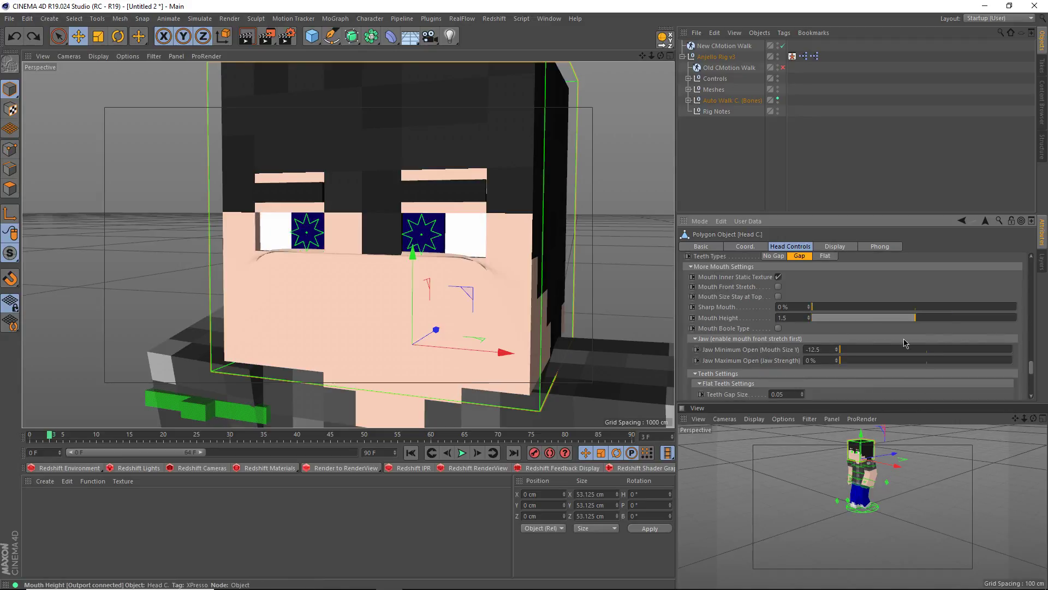
Turn Mouth Boole Type on, examine the closed mouth line up close, and test Mouth Size.
click(778, 328)
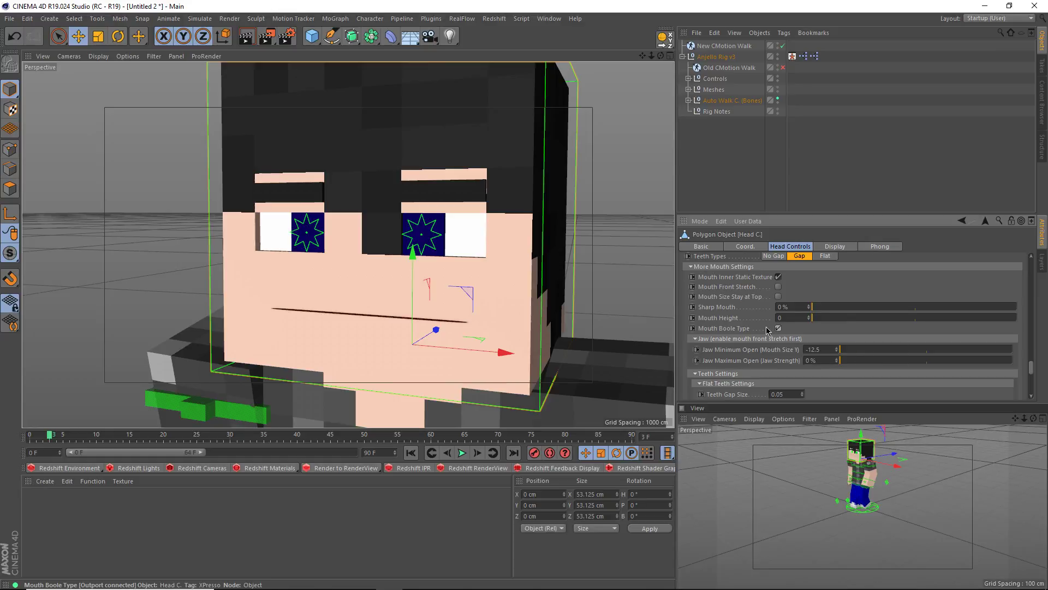
scroll(338, 342, up, 10)
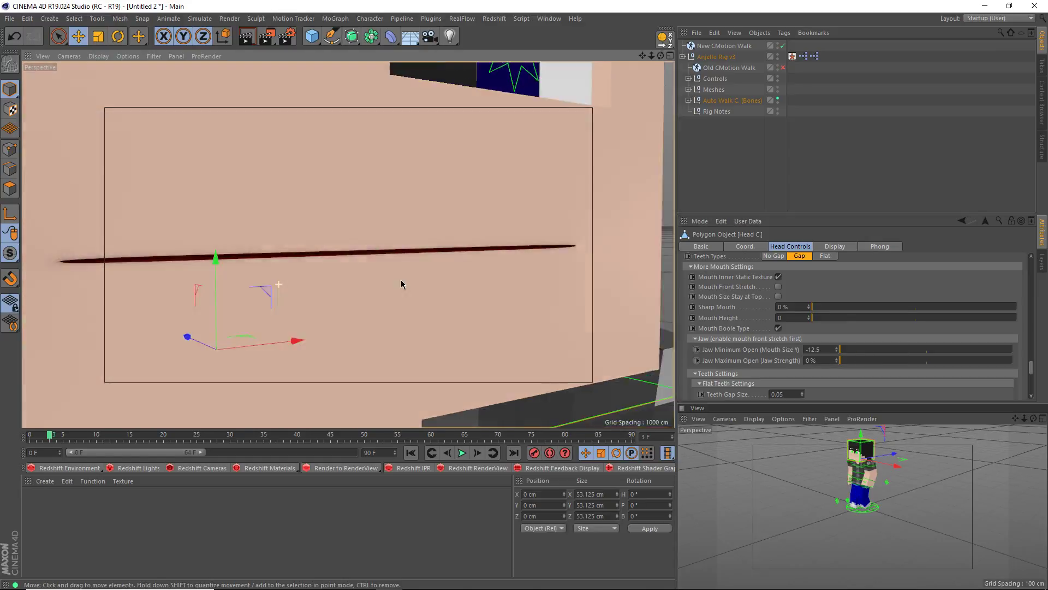
mouse_move(401, 284)
alt+mouse_down()
mouse_move(502, 283)
mouse_move(257, 258)
mouse_move(367, 269)
mouse_move(363, 248)
mouse_move(350, 259)
mouse_move(257, 256)
mouse_move(273, 258)
alt+mouse_up()
scroll(745, 317, up, 5)
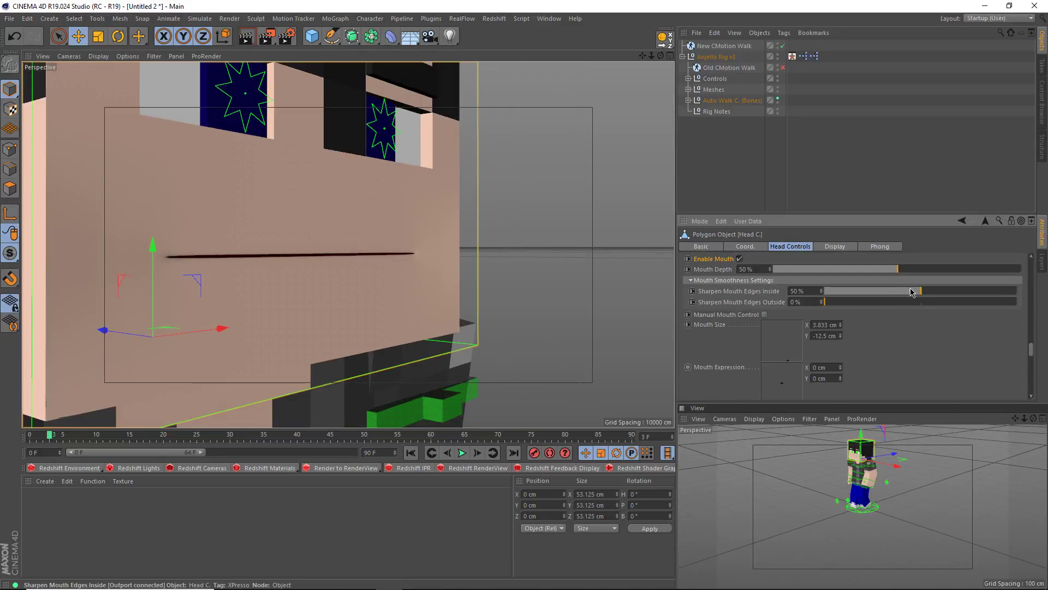
mouse_move(793, 338)
mouse_down()
mouse_move(813, 312)
mouse_move(798, 353)
mouse_up()
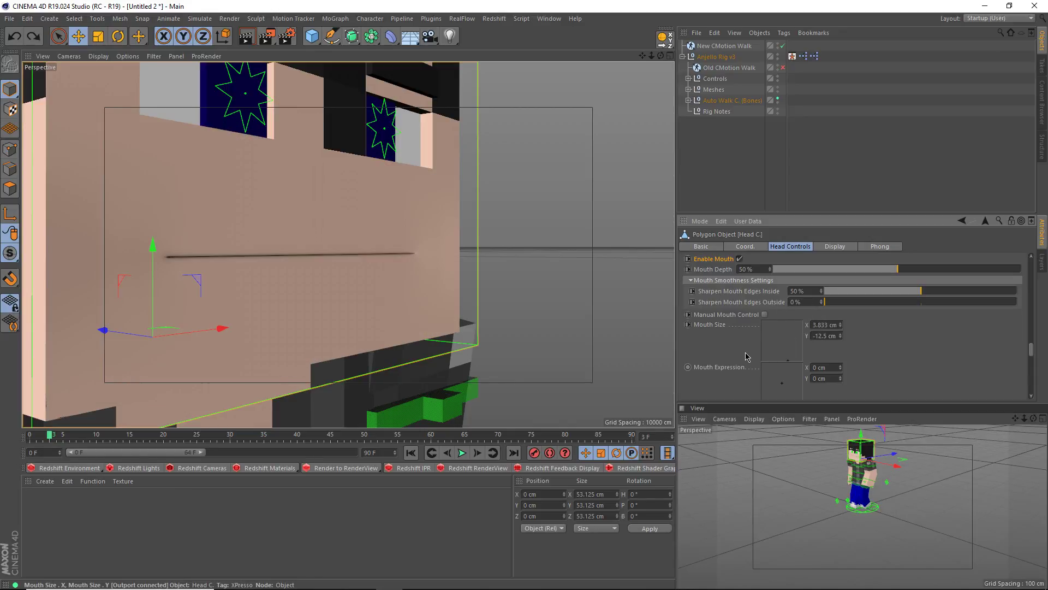
Turn Mouth Boole Type off, try Mouth Height at 1.5, and look through the jaw, teeth and color settings.
scroll(747, 356, down, 5)
scroll(746, 355, down, 2)
alt+drag(508, 326, 397, 322)
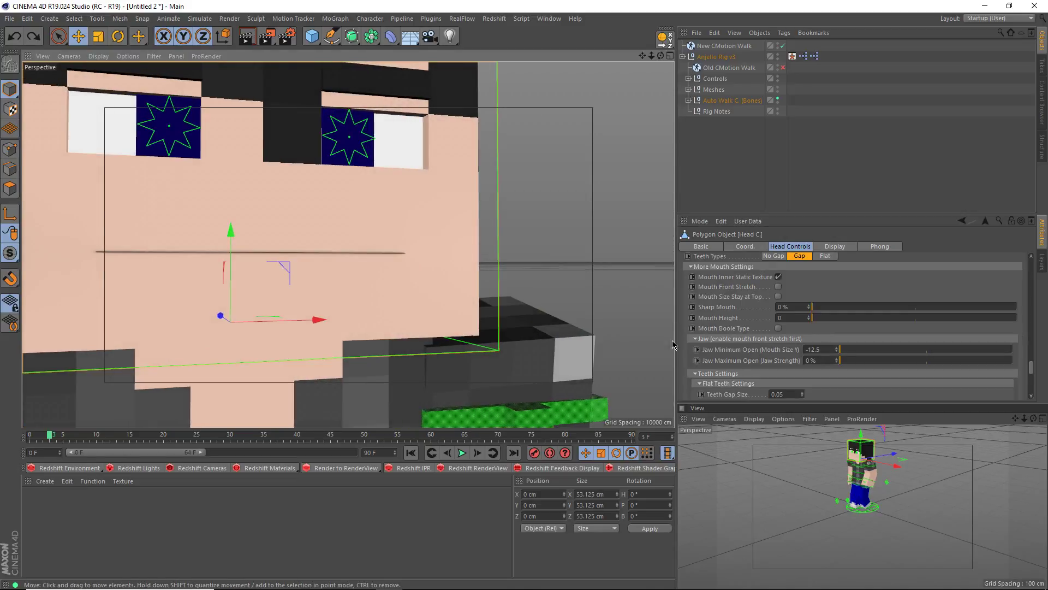
scroll(748, 346, down, 2)
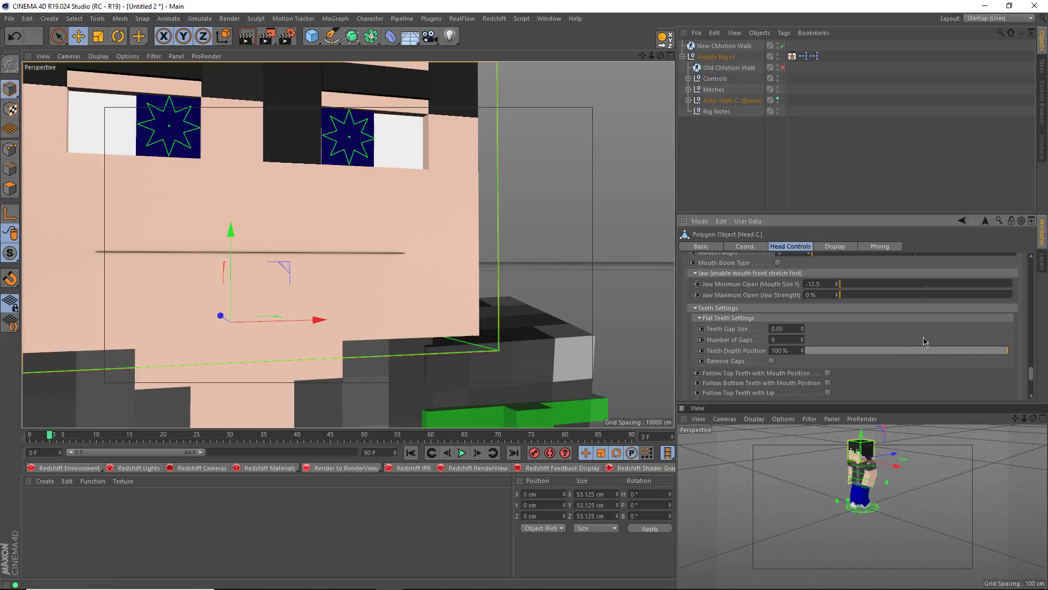
scroll(727, 312, down, 3)
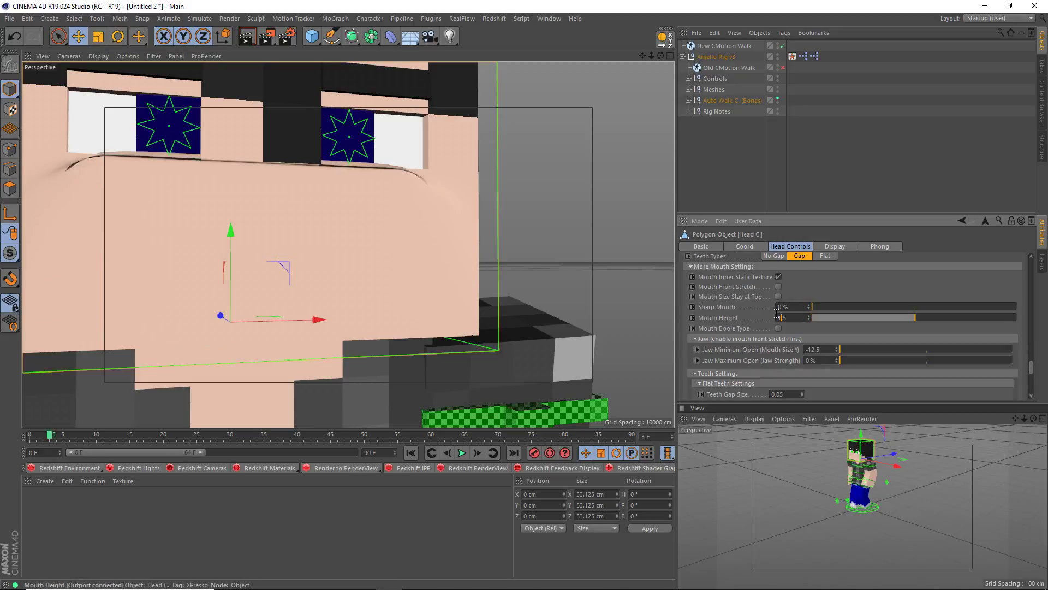
scroll(776, 318, down, 2)
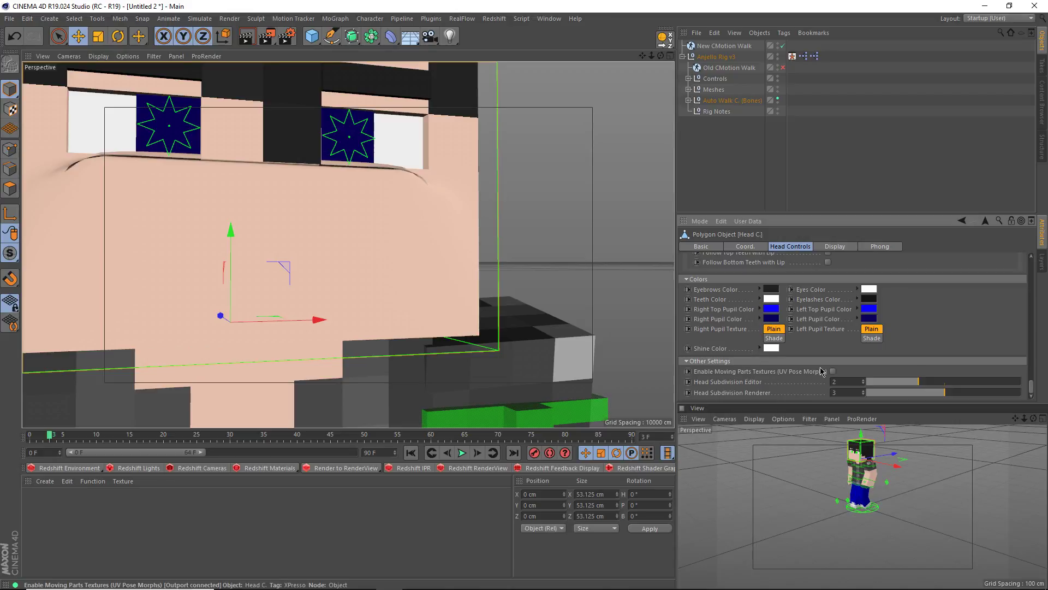
scroll(819, 371, up, 5)
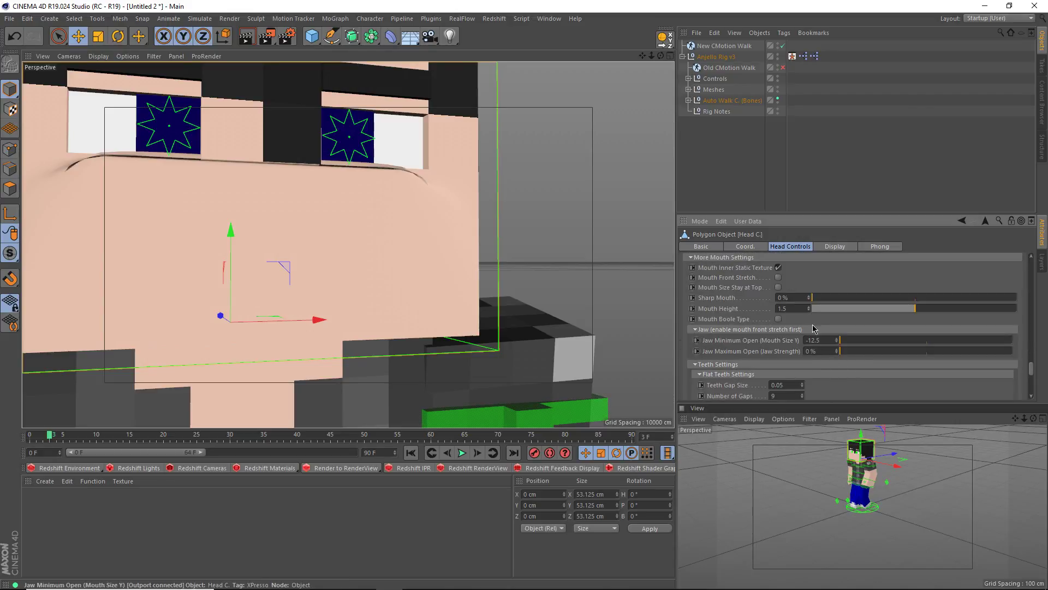
Restore Mouth Height to 0 and open the mouth with Mouth Size at X 2.833 cm, Y 4.833 cm.
scroll(737, 306, up, 3)
drag(783, 331, 787, 323)
scroll(276, 305, up, 2)
alt+drag(273, 306, 322, 336)
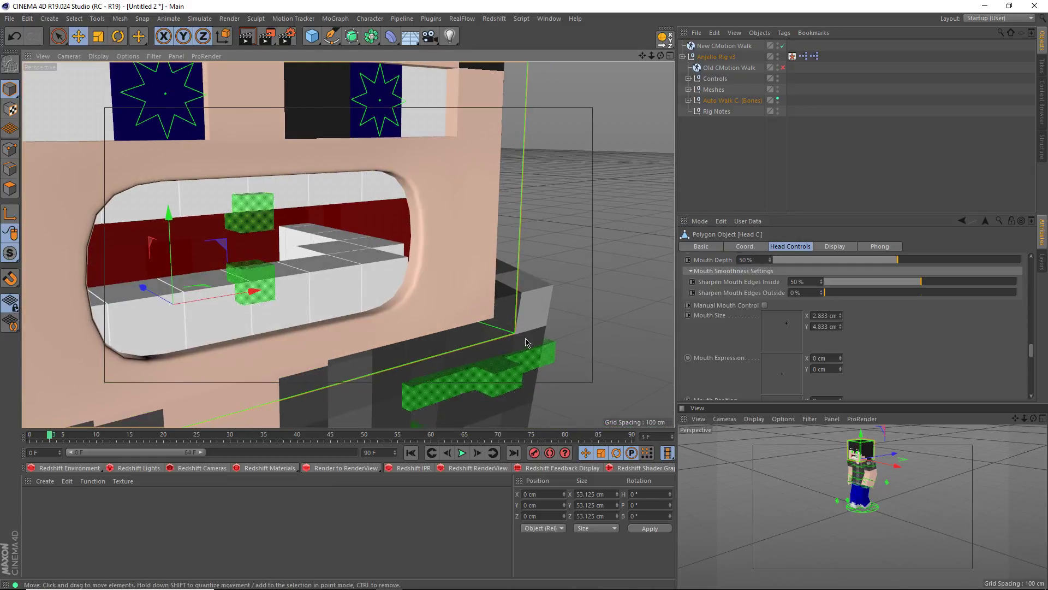
Set Teeth Types to Flat, examine the teeth from the side, and look over the flat teeth settings.
scroll(710, 336, down, 3)
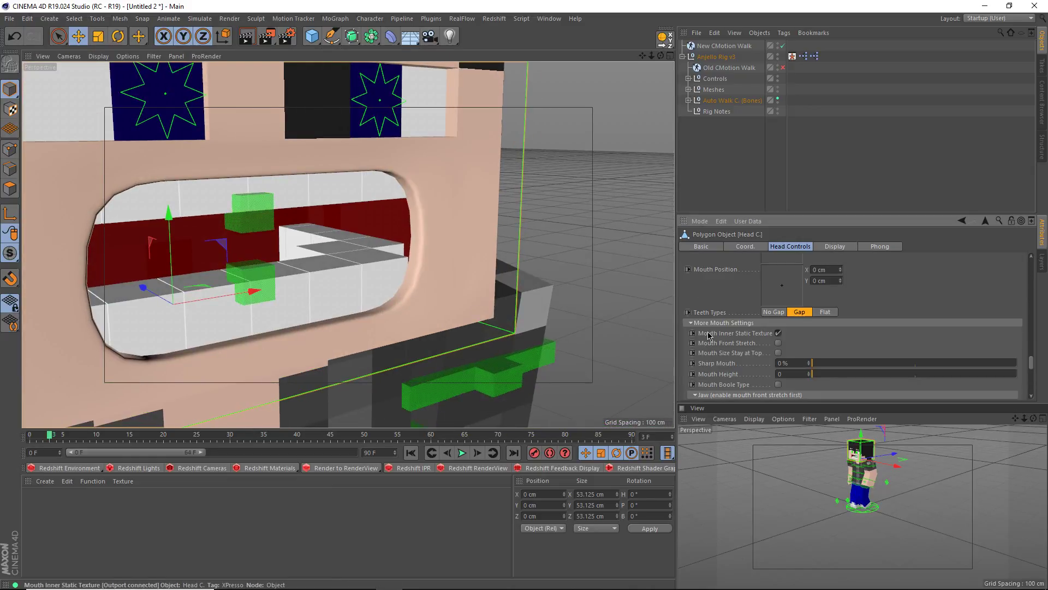
click(825, 312)
alt+drag(382, 316, 446, 311)
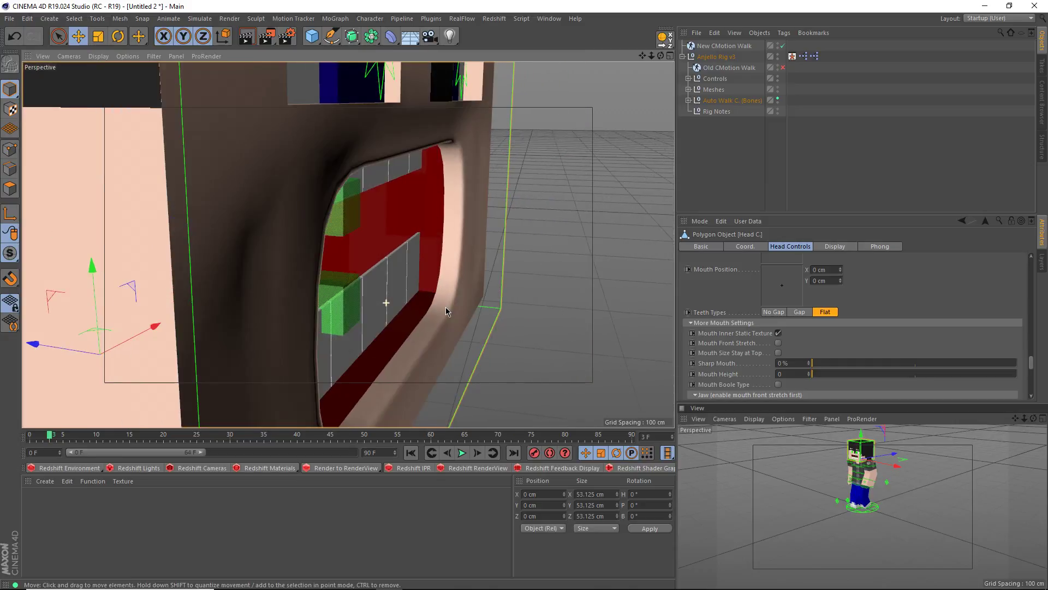
scroll(749, 363, down, 3)
scroll(749, 363, down, 5)
scroll(749, 364, up, 2)
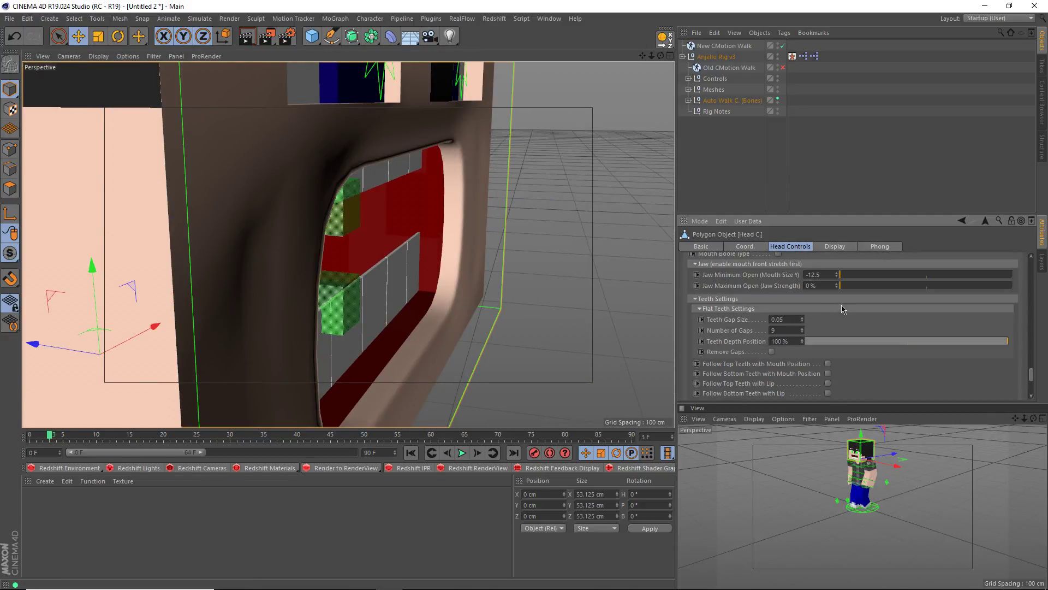
scroll(838, 308, up, 2)
scroll(767, 315, up, 2)
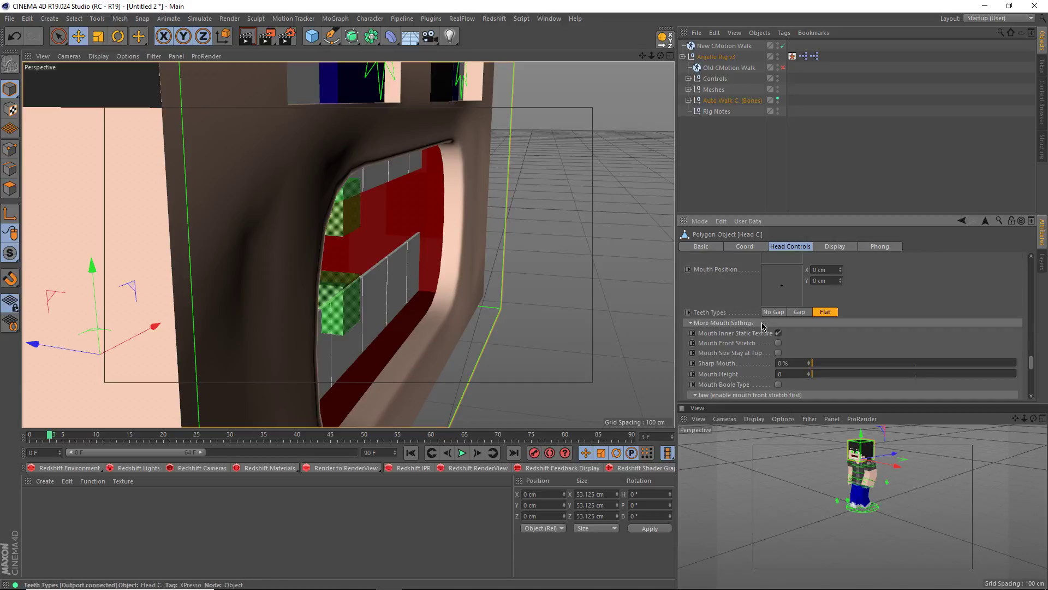
scroll(762, 330, down, 2)
scroll(774, 316, down, 2)
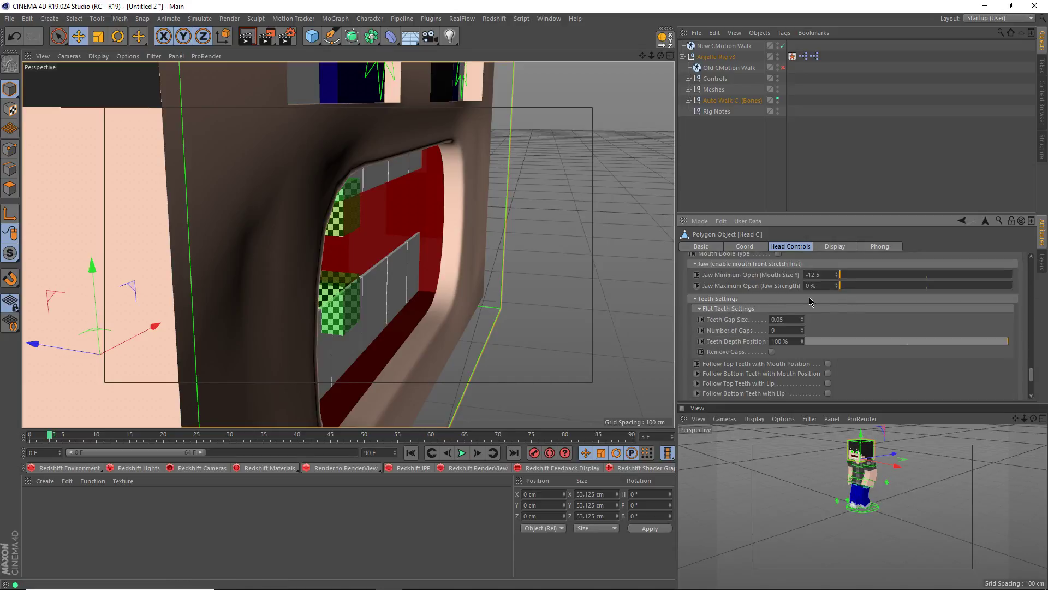
Test Jaw Maximum Open (Jaw Strength) while viewing the mouth from the side, ending at 100%.
drag(862, 286, 761, 321)
scroll(370, 351, down, 3)
alt+middle_drag(369, 351, 362, 237)
alt+drag(340, 274, 353, 235)
drag(866, 287, 1016, 281)
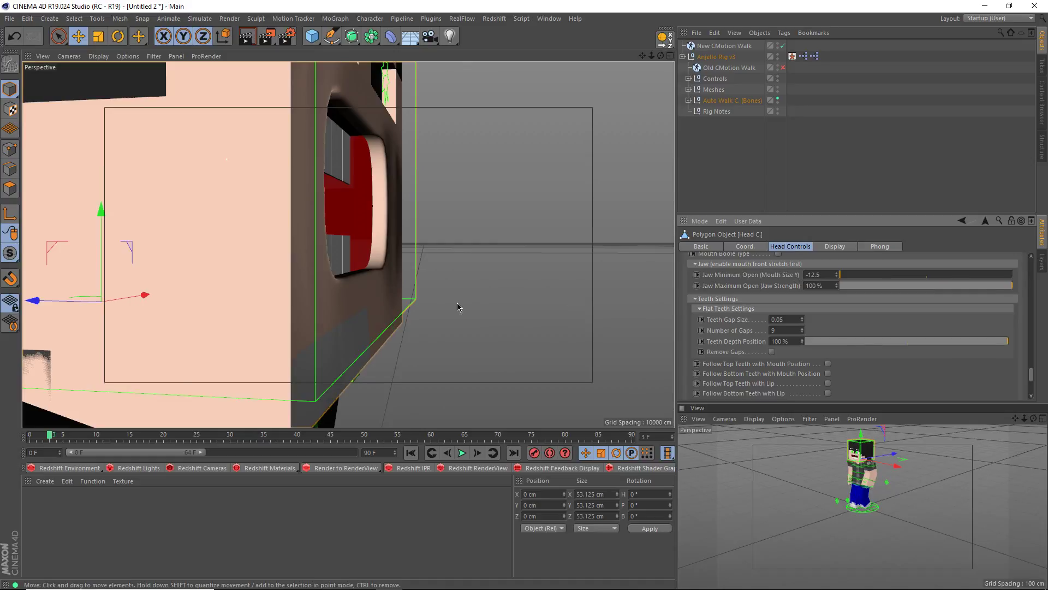
Examine the chin and jaw up close from the front, and restore Jaw Maximum Open to 0%.
scroll(477, 307, down, 2)
alt+drag(321, 322, 207, 305)
alt+drag(563, 334, 466, 355)
scroll(411, 354, up, 6)
mouse_move(309, 326)
alt+mouse_down()
mouse_move(429, 336)
mouse_move(395, 337)
mouse_move(409, 345)
mouse_move(356, 330)
mouse_move(253, 346)
mouse_move(289, 332)
mouse_move(405, 330)
mouse_move(313, 342)
alt+mouse_up()
scroll(300, 327, up, 3)
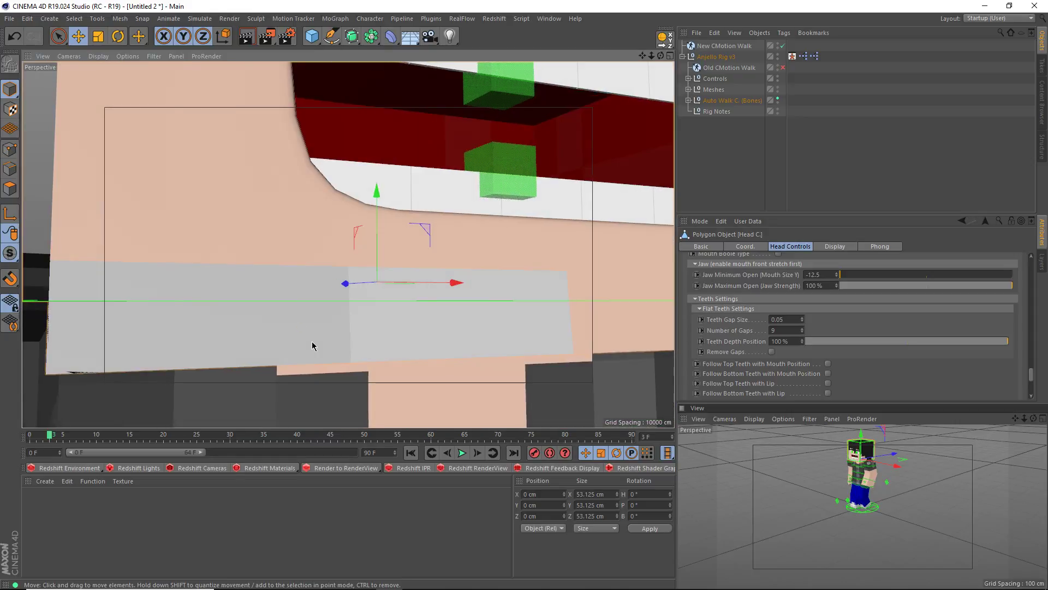
scroll(312, 341, down, 5)
drag(867, 288, 763, 306)
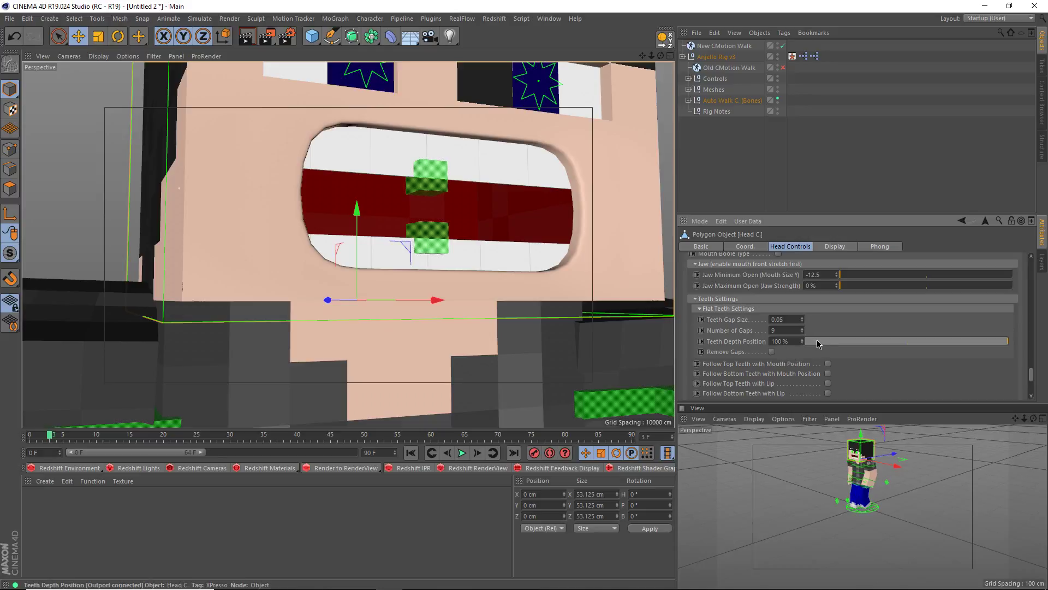
Try Teeth Depth Position at 0%, examine the flat teeth on the face, and set it to 50%.
drag(818, 344, 770, 351)
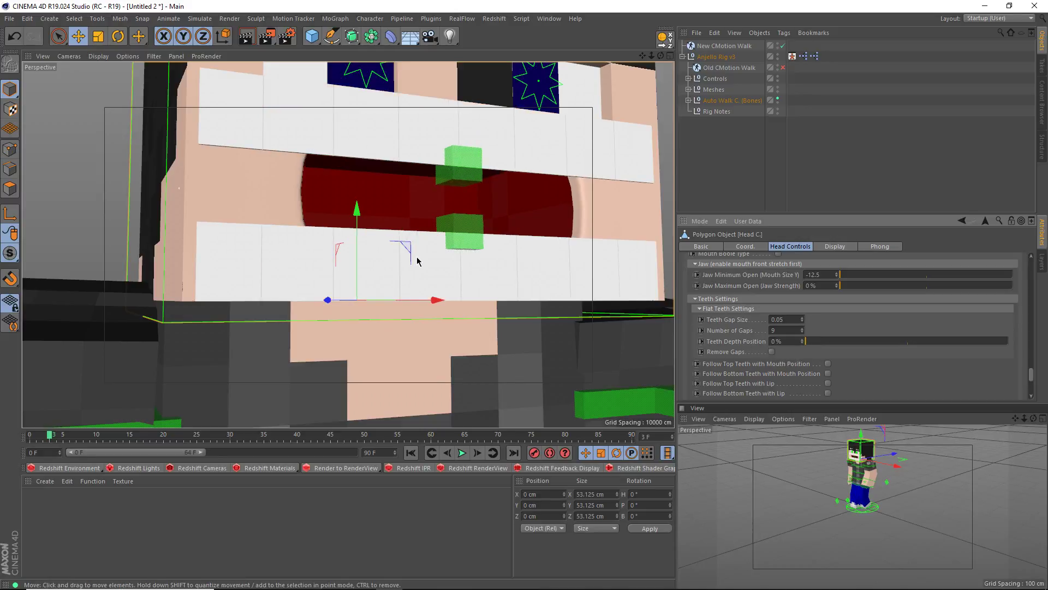
scroll(416, 256, down, 2)
alt+middle_drag(415, 253, 388, 284)
alt+drag(387, 282, 481, 299)
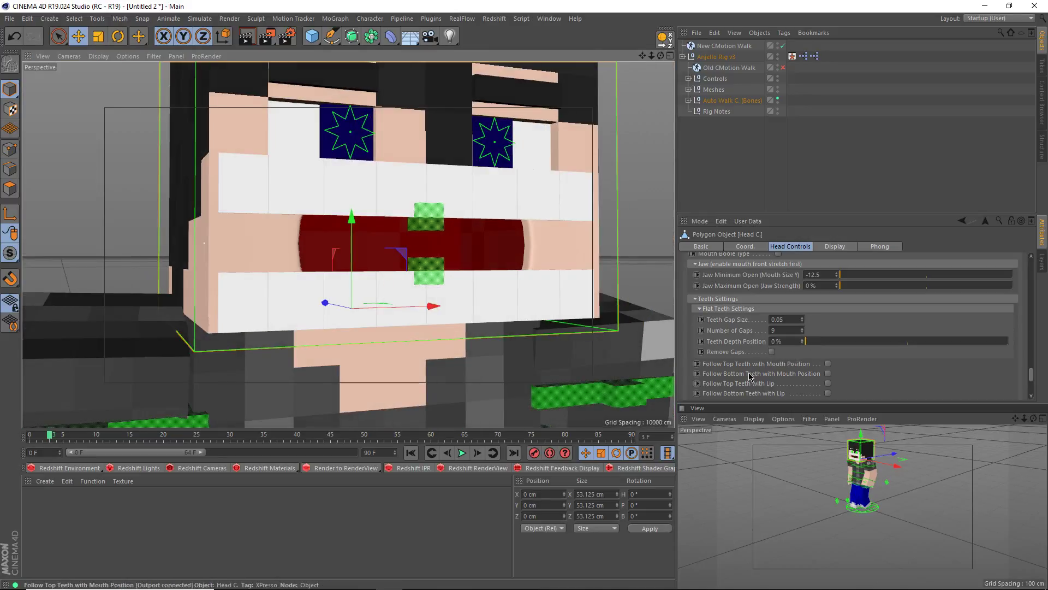
click(909, 342)
drag(910, 342, 908, 342)
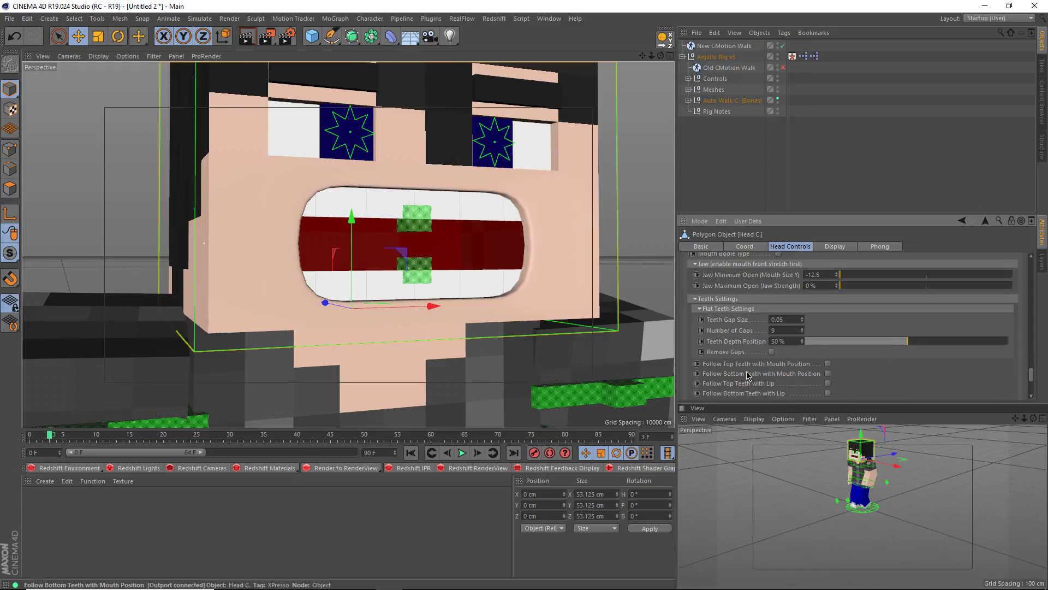
Look through the teeth-follow options, colors and other settings, and return to the start of the head controls.
scroll(747, 375, down, 3)
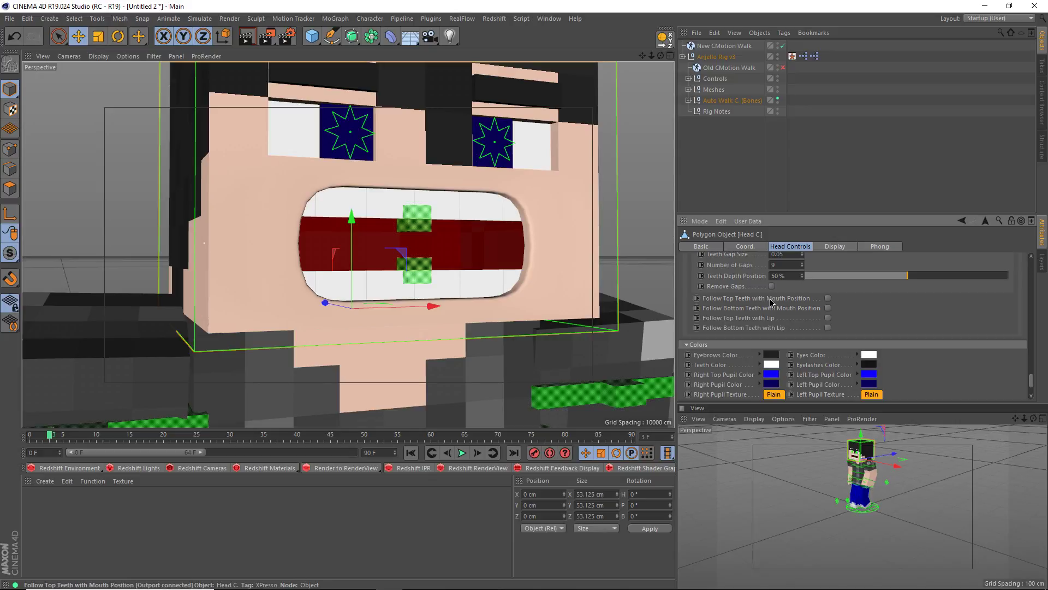
scroll(730, 341, down, 3)
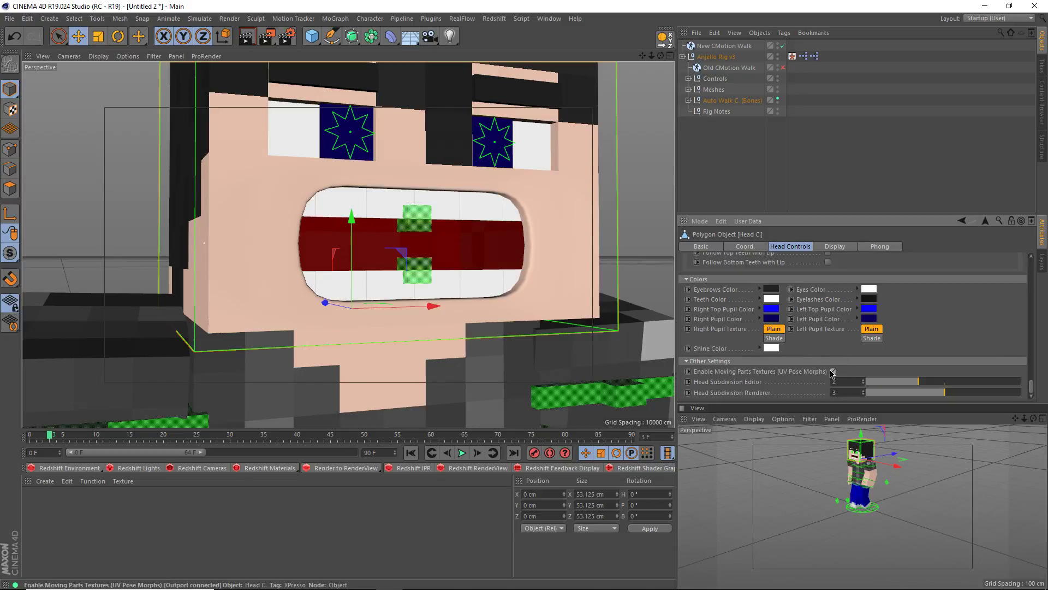
scroll(832, 373, up, 5)
scroll(750, 376, up, 10)
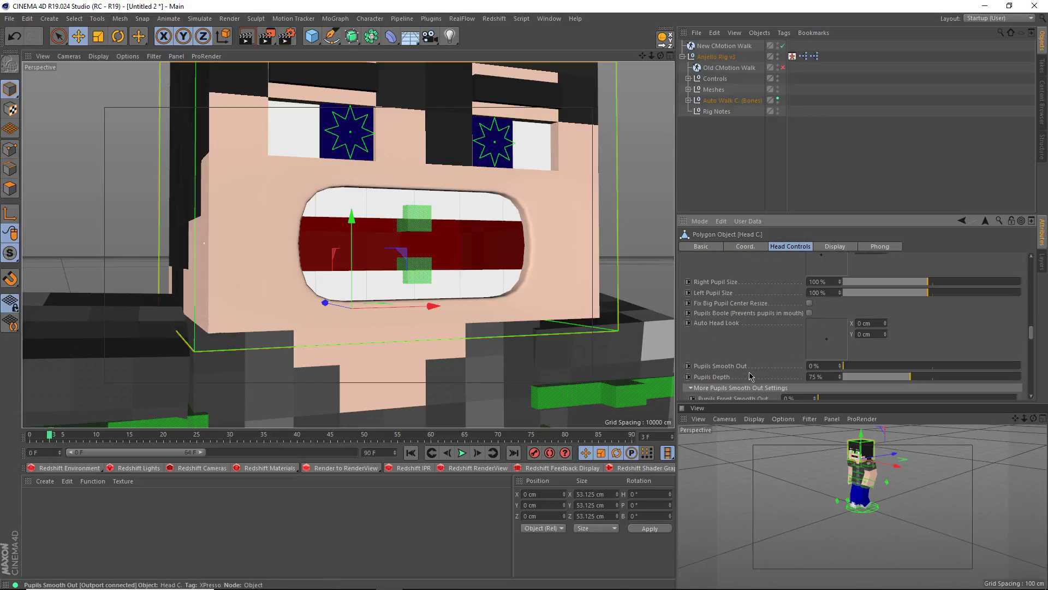
scroll(750, 375, up, 10)
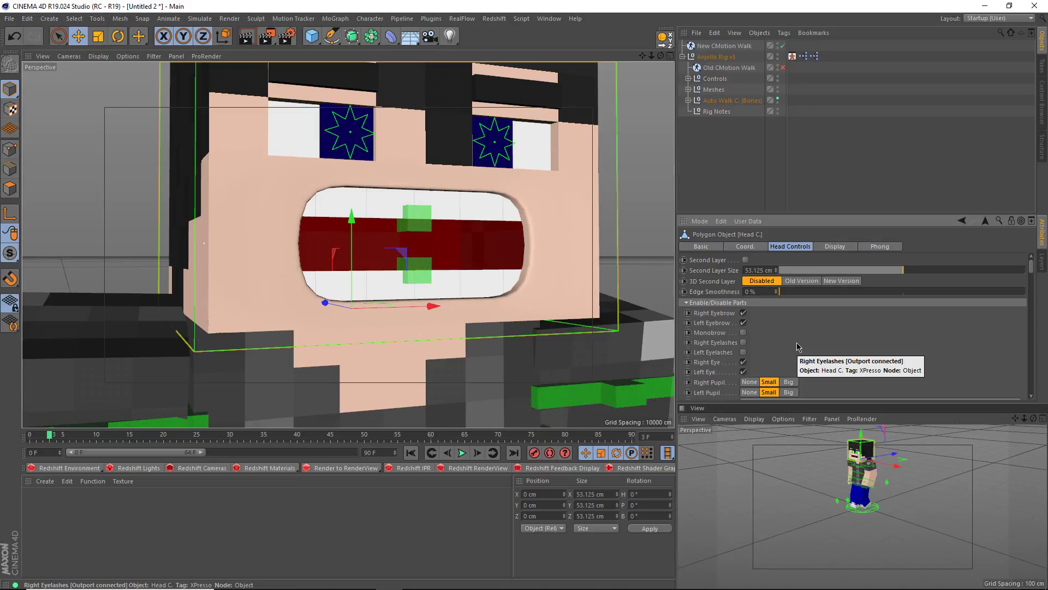
Deselect the head controller and view the character's upper body from the front.
click(643, 257)
scroll(639, 261, down, 5)
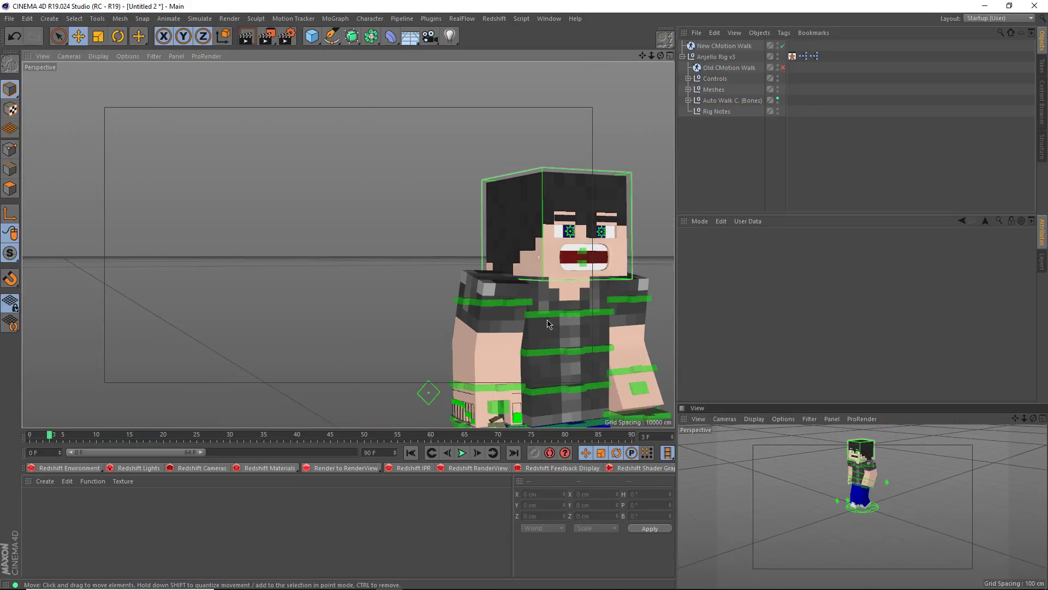
alt+middle_drag(548, 320, 411, 210)
scroll(438, 218, up, 2)
alt+drag(438, 218, 333, 226)
scroll(428, 241, down, 2)
alt+middle_drag(428, 241, 418, 265)
scroll(419, 264, up, 1)
alt+drag(419, 265, 445, 278)
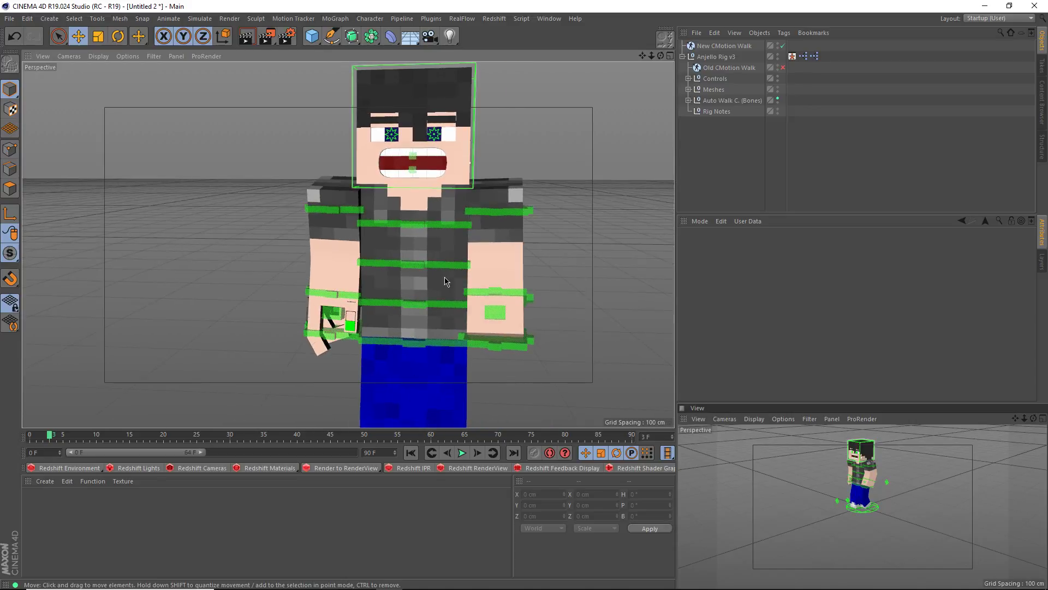
Try moving the left arm's goal waist controller far outward to X 1112.666 cm, Y 127.208 cm, Z 693.503 cm, and undo the move.
click(509, 334)
alt+middle_drag(384, 314, 331, 342)
alt+drag(350, 339, 285, 320)
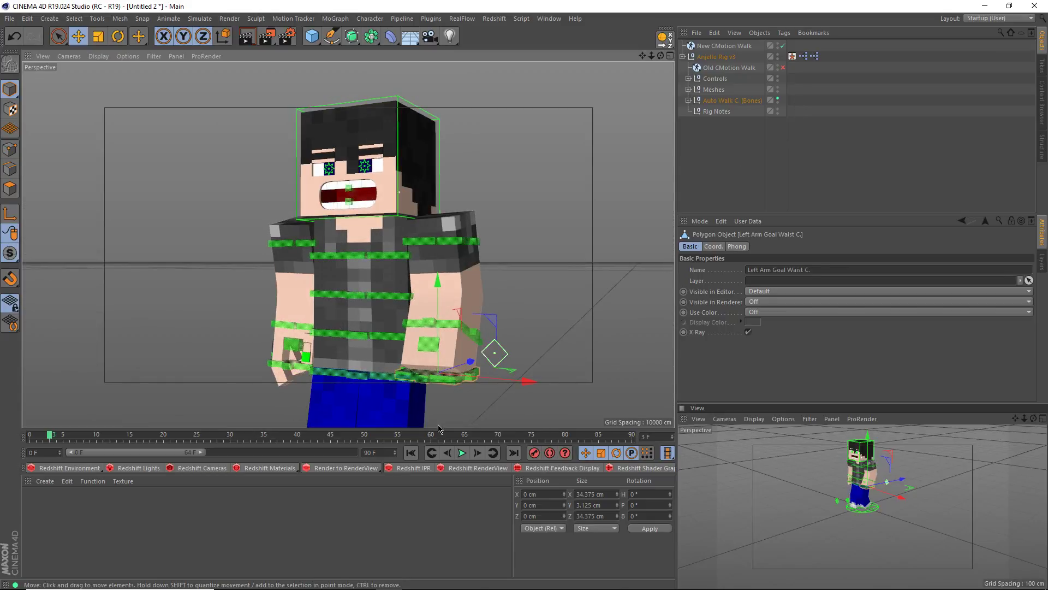
drag(463, 417, 523, 445)
drag(498, 407, 554, 392)
alt+middle_drag(331, 350, 292, 237)
drag(535, 308, 2, 410)
scroll(408, 299, down, 7)
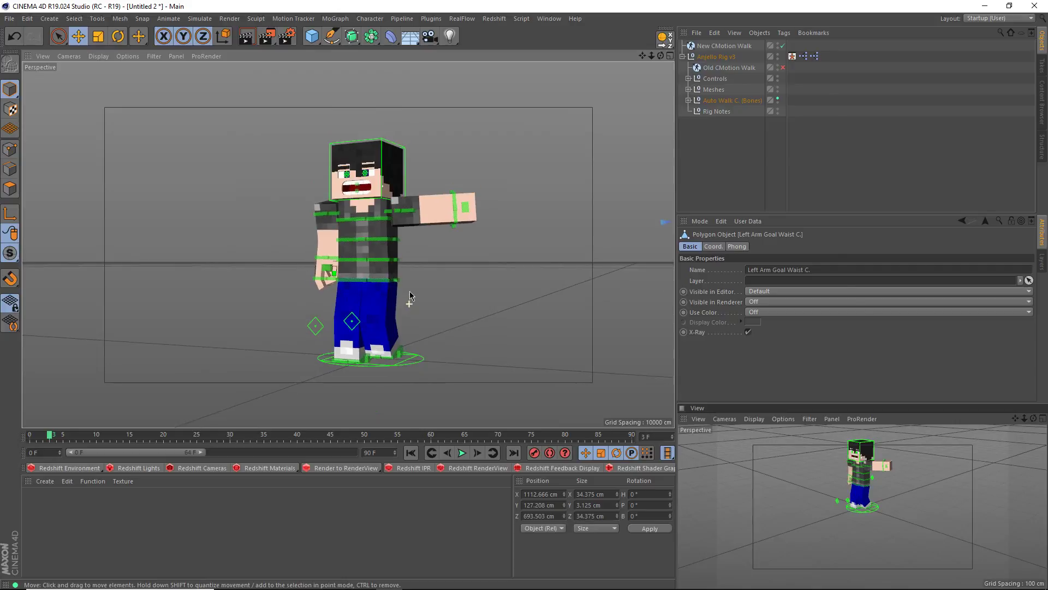
alt+middle_drag(416, 299, 315, 300)
scroll(308, 263, up, 6)
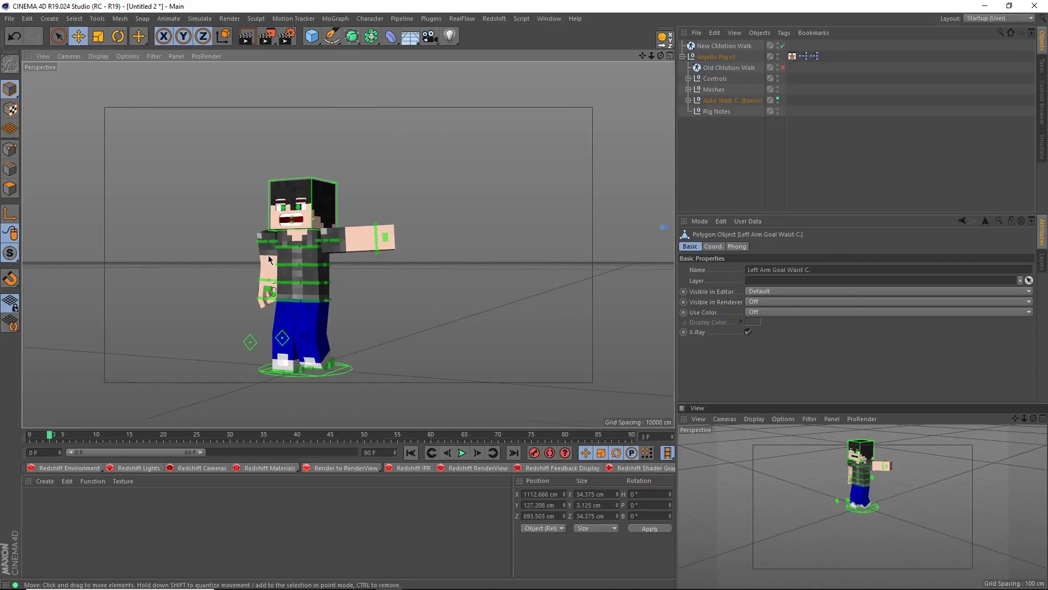
key(ctrl+z)
key(ctrl+z)
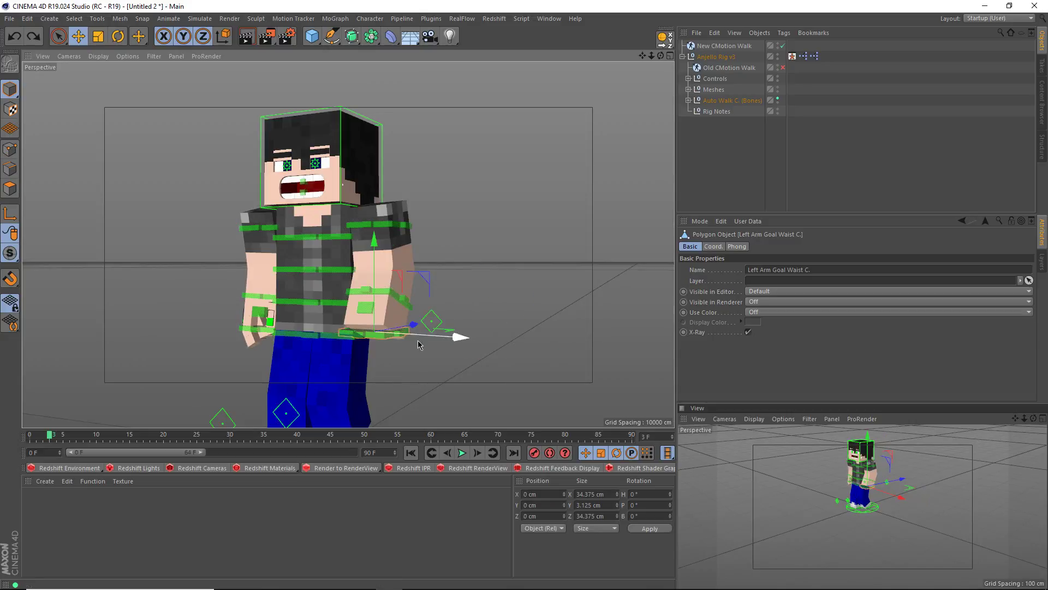
Reselect the left arm's goal waist controller, try scaling it, and undo the scaling.
click(726, 102)
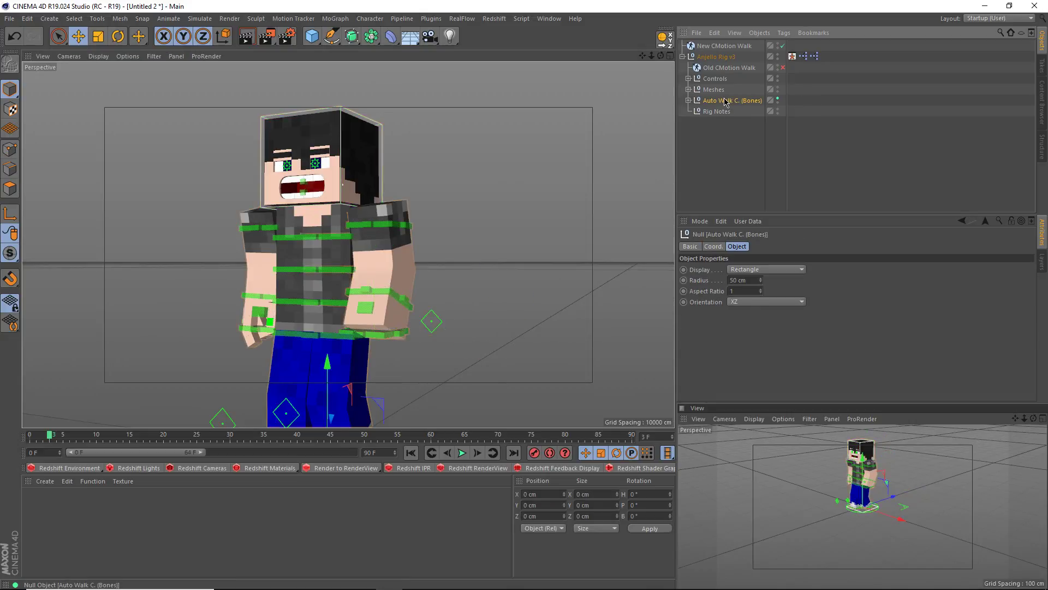
click(379, 334)
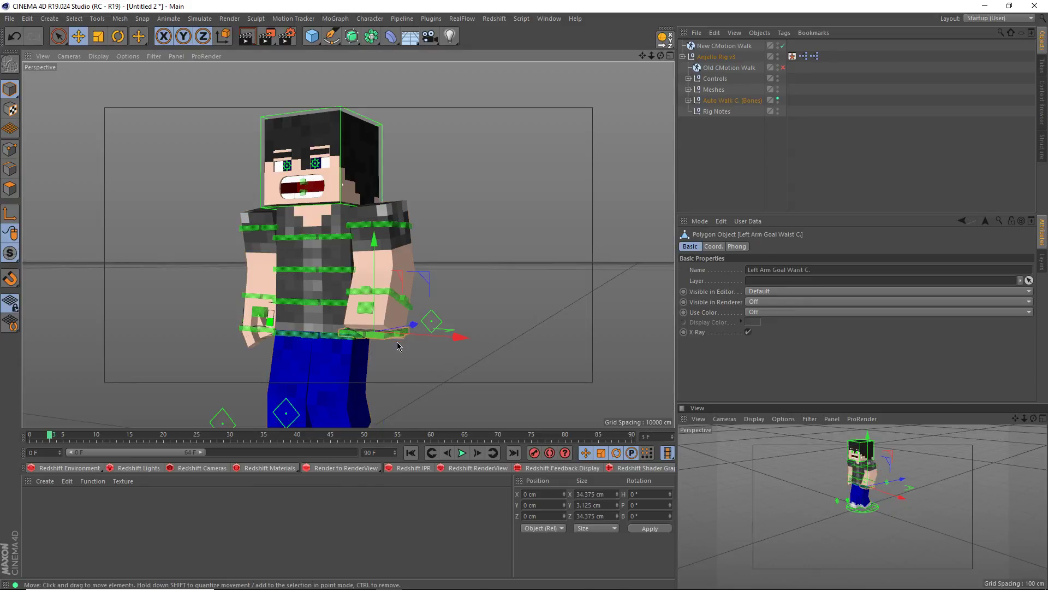
key(t)
drag(568, 358, 552, 386)
key(ctrl+z)
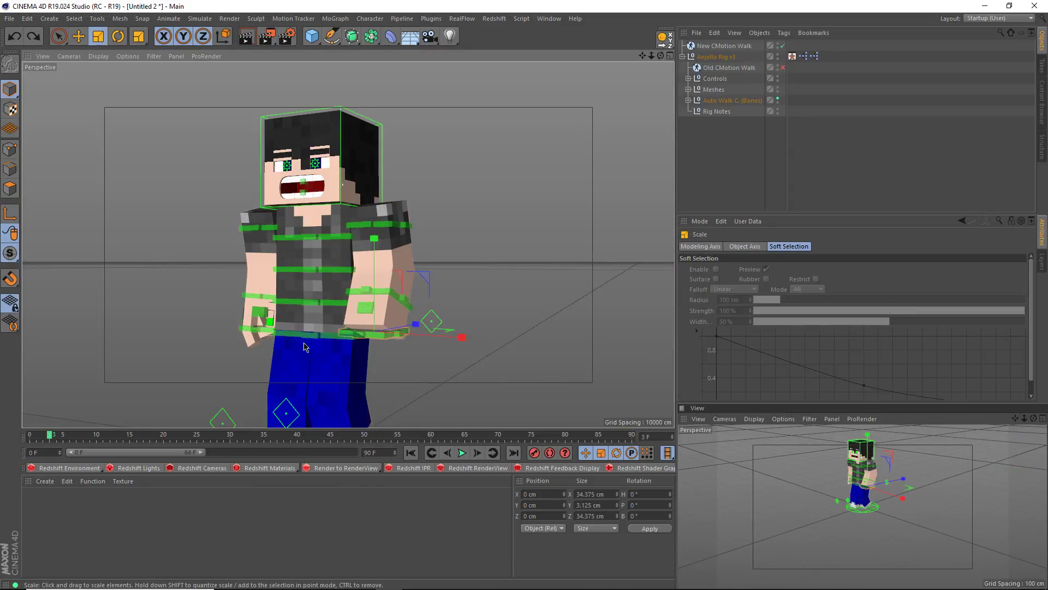
Move the left arm's goal waist controller to X 12.754 cm, Y 1.332 cm, Z 8.074 cm.
scroll(339, 343, up, 3)
key(e)
scroll(339, 345, up, 6)
alt+drag(524, 364, 348, 337)
drag(429, 374, 475, 367)
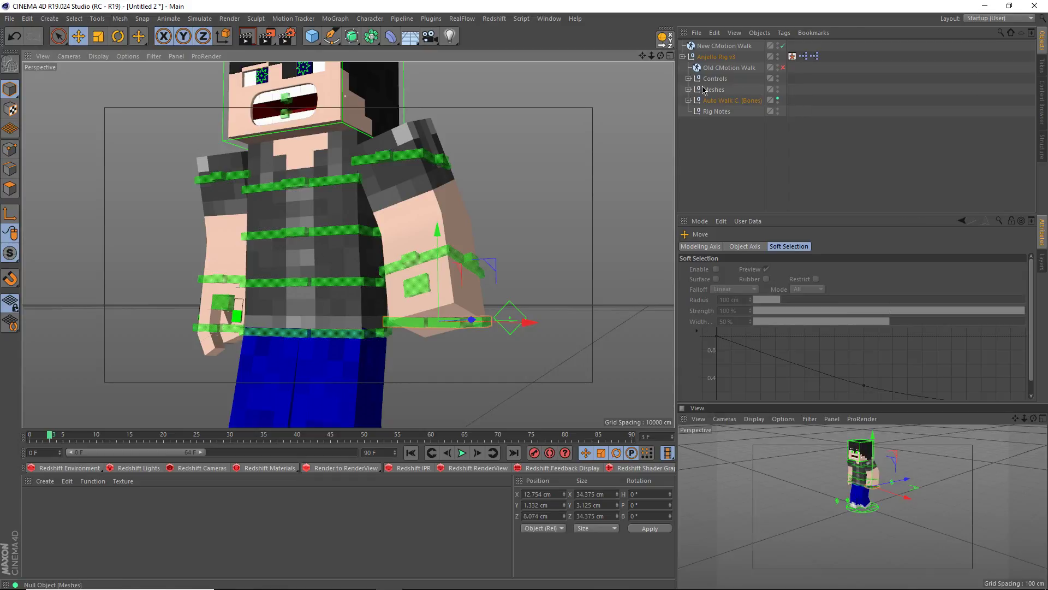
Inspect the node network in the first XPresso tag of Anjello Rig v3, close it, and view the whole character from the side.
click(720, 57)
click(803, 56)
double_click(804, 57)
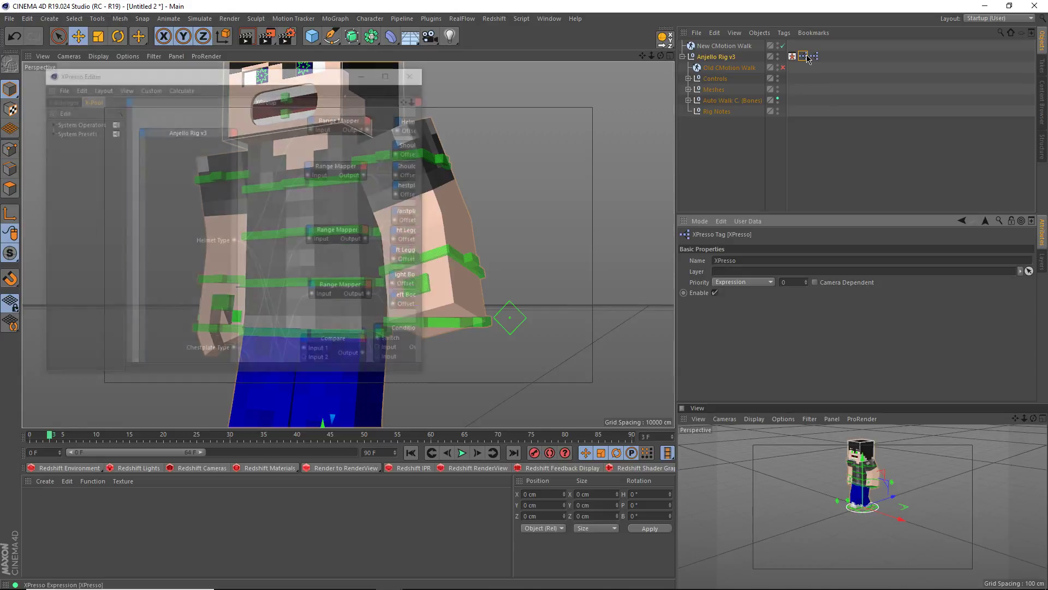
scroll(270, 182, down, 5)
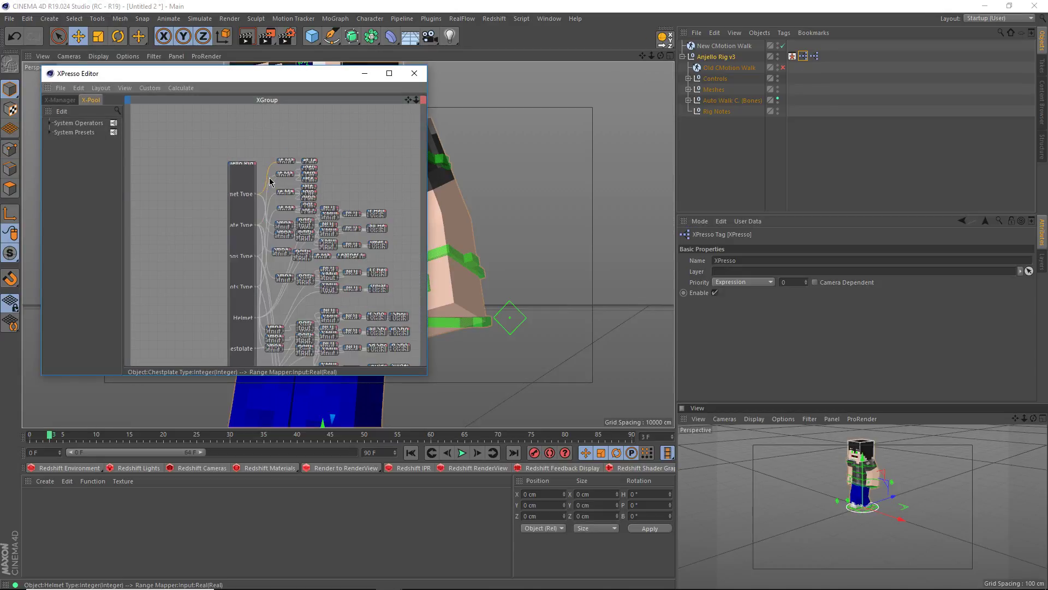
click(414, 73)
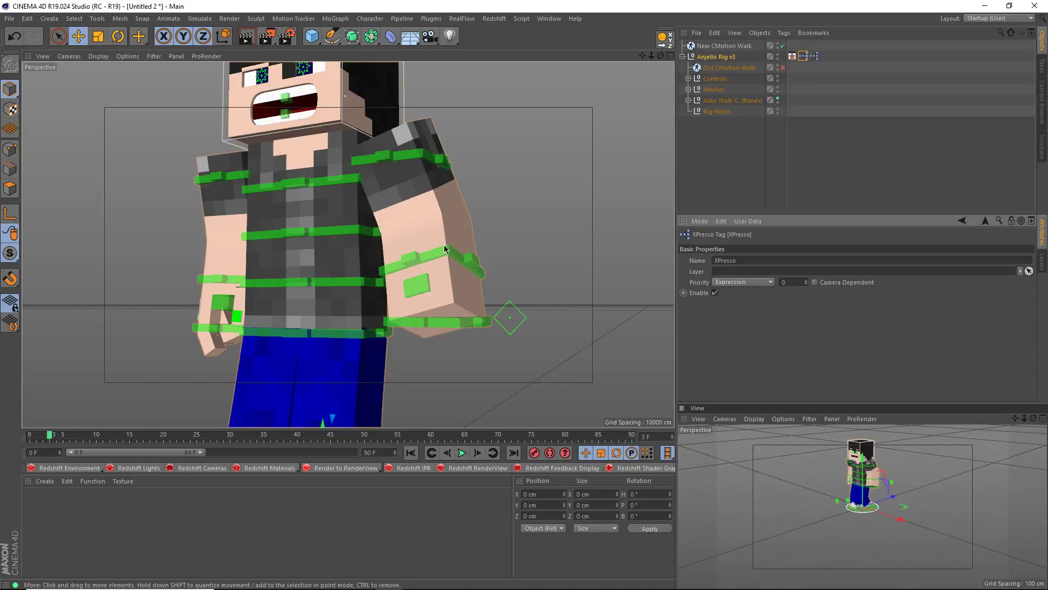
key(h)
alt+drag(369, 283, 229, 295)
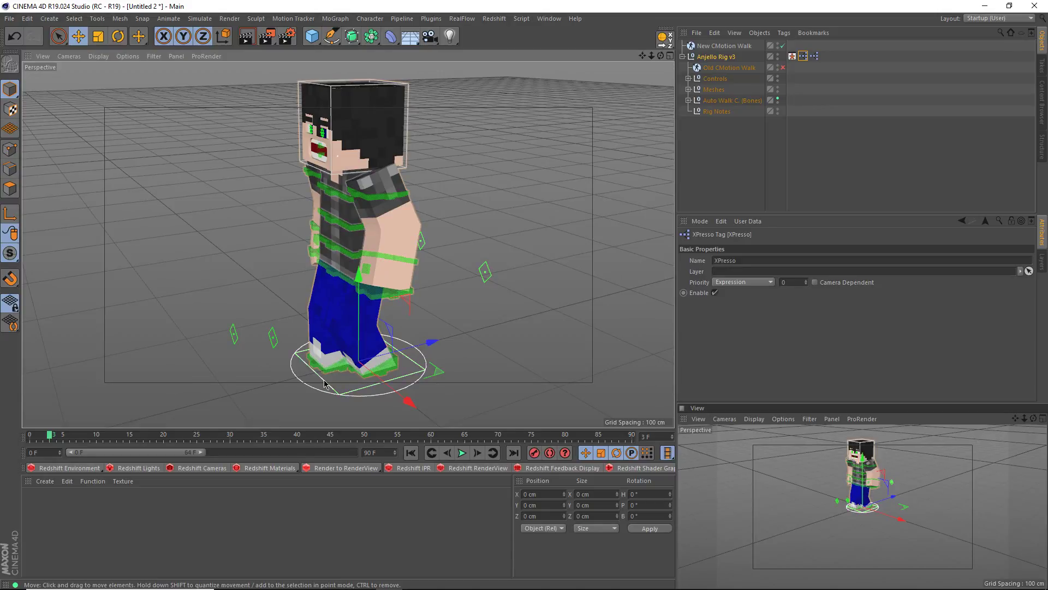
Deselect everything in the character rig and close the Untitled 2 project without saving the changes.
drag(324, 385, 355, 360)
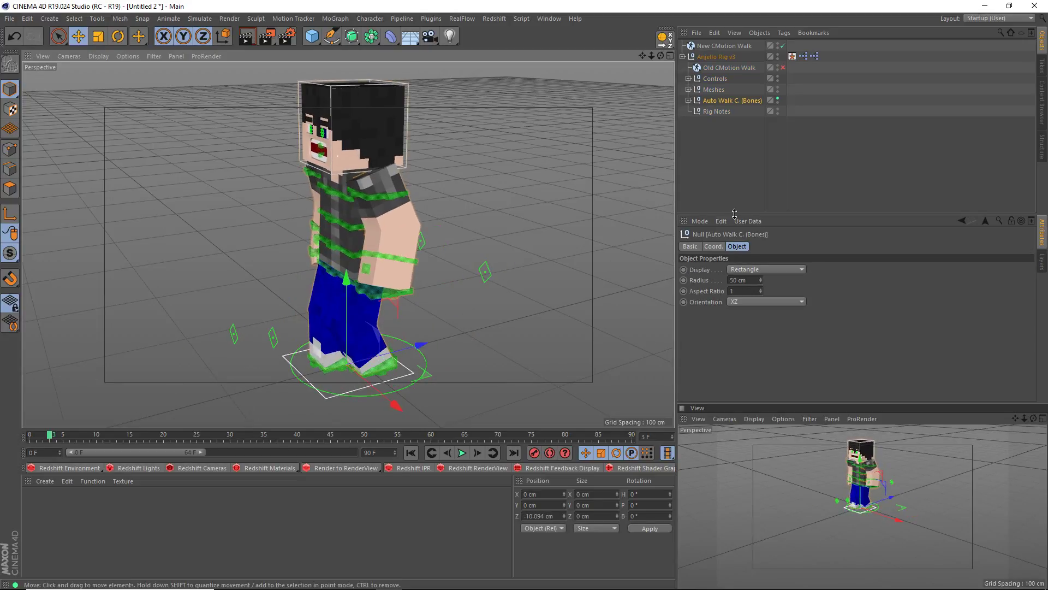
click(711, 169)
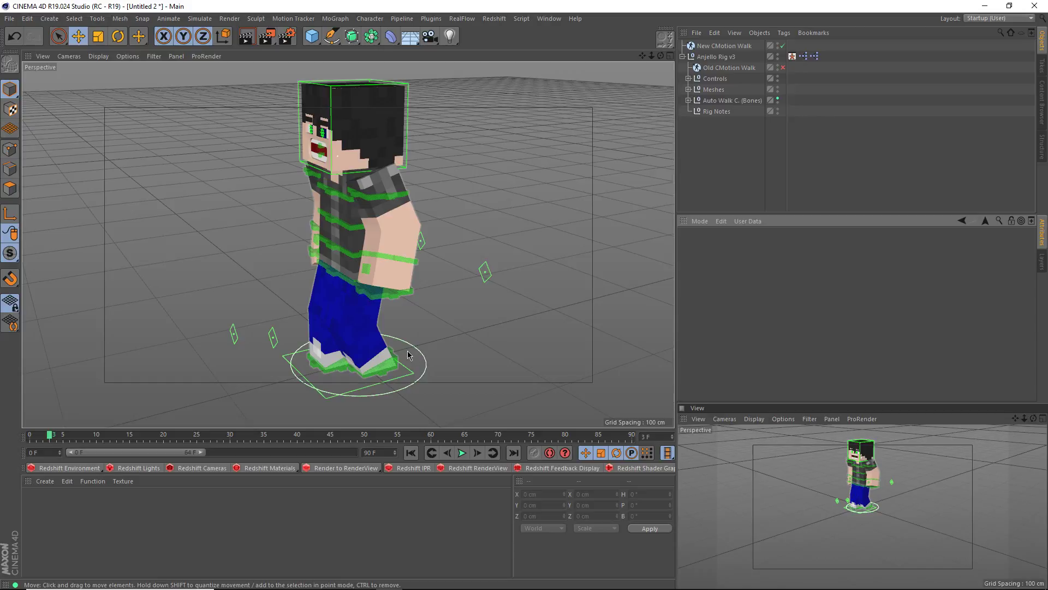
alt+drag(343, 358, 403, 348)
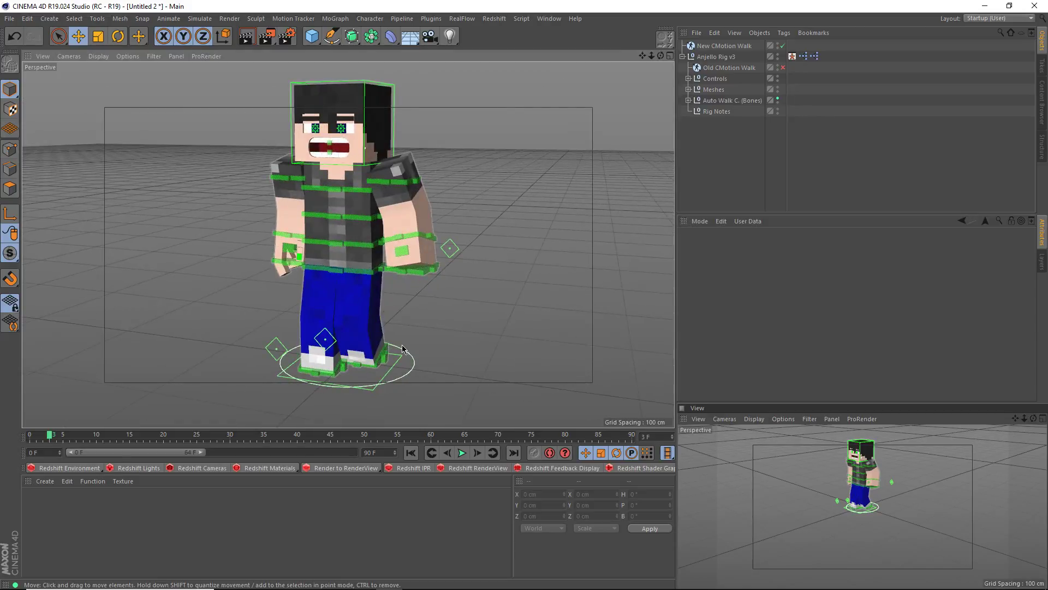
click(1034, 6)
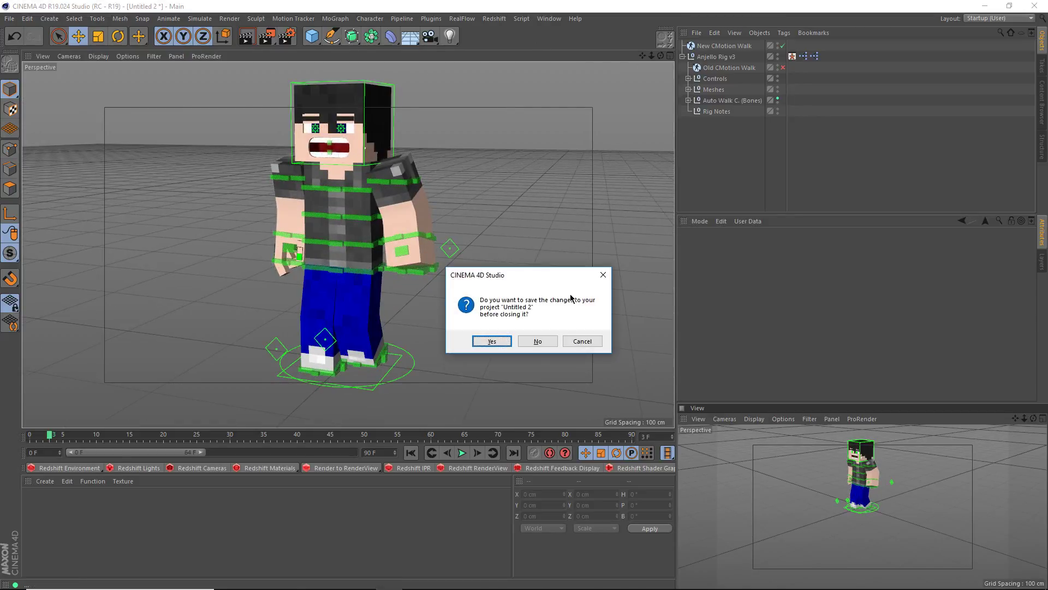
click(545, 337)
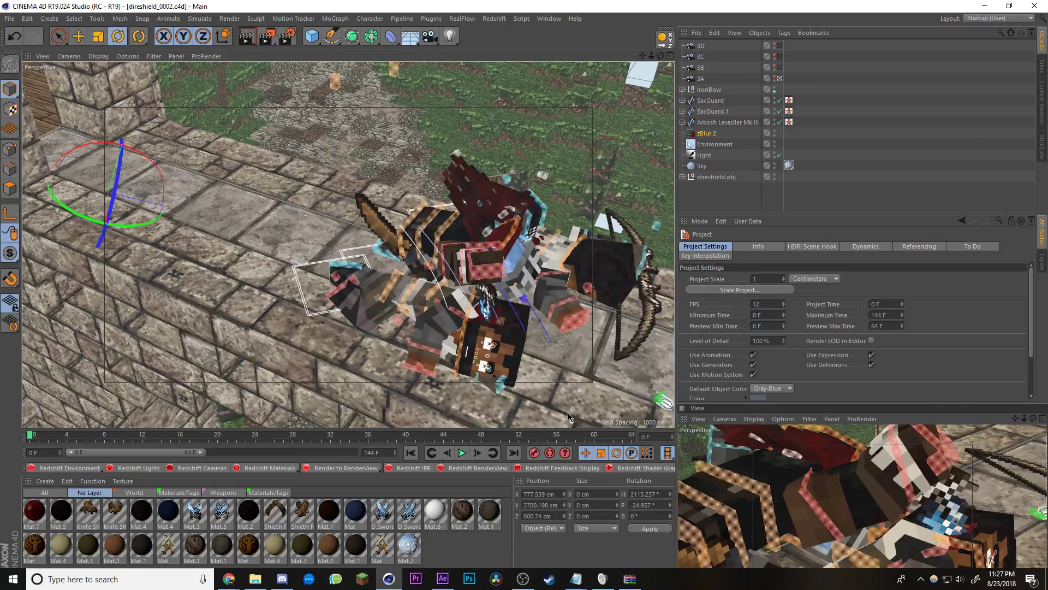
Open the zBlur 2 object's manager and preview, expand the zBuffer depth settings, and refresh the depth preview.
alt+middle_drag(283, 297, 356, 326)
alt+drag(356, 326, 175, 227)
mouse_move(401, 213)
alt+mouse_down()
mouse_move(431, 254)
mouse_move(445, 231)
mouse_move(401, 219)
alt+mouse_up()
drag(33, 436, 4, 458)
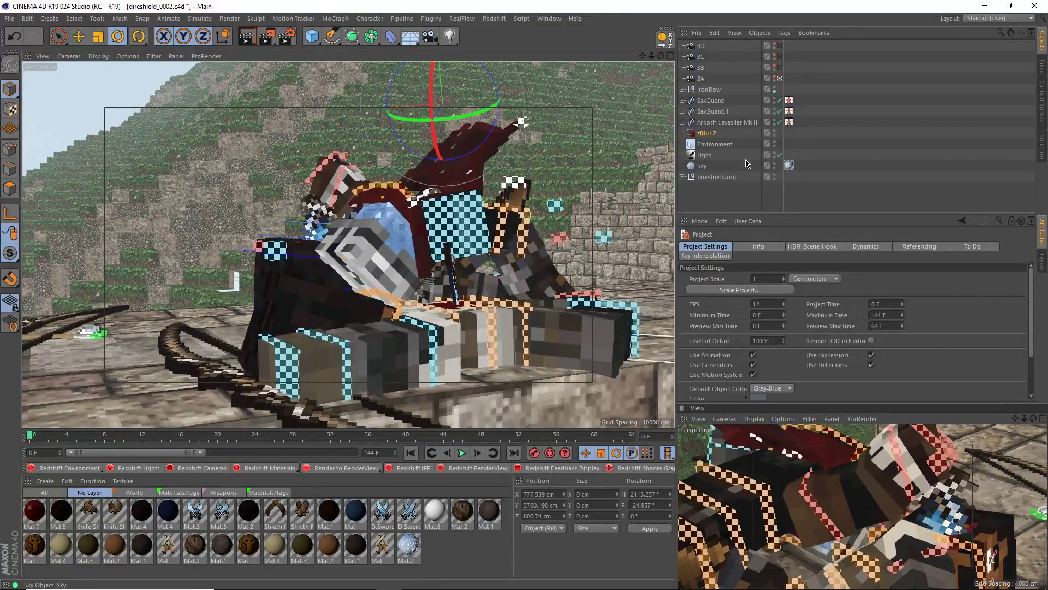
click(705, 135)
click(840, 333)
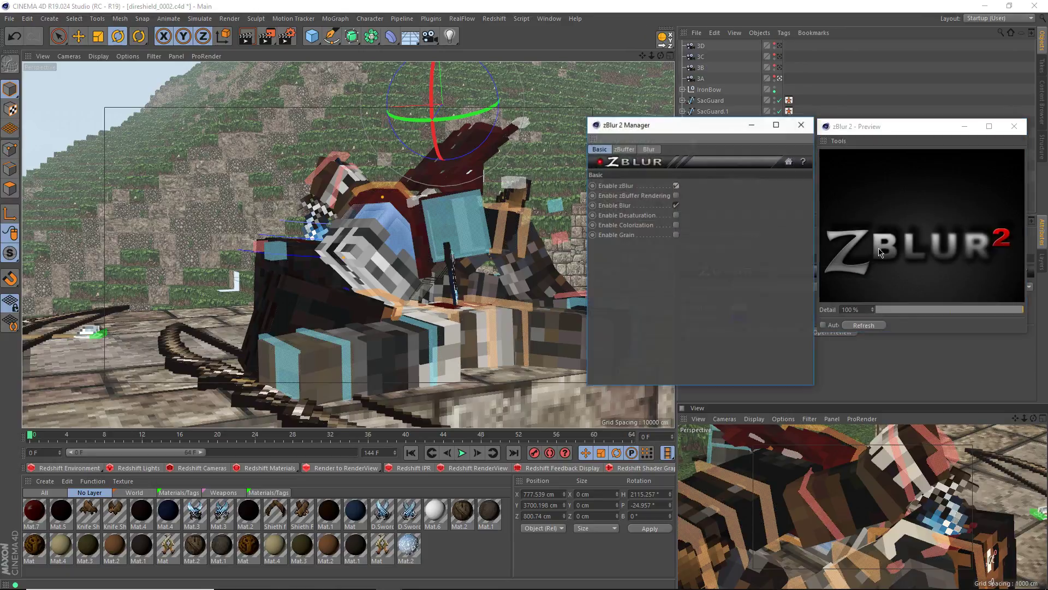
click(624, 149)
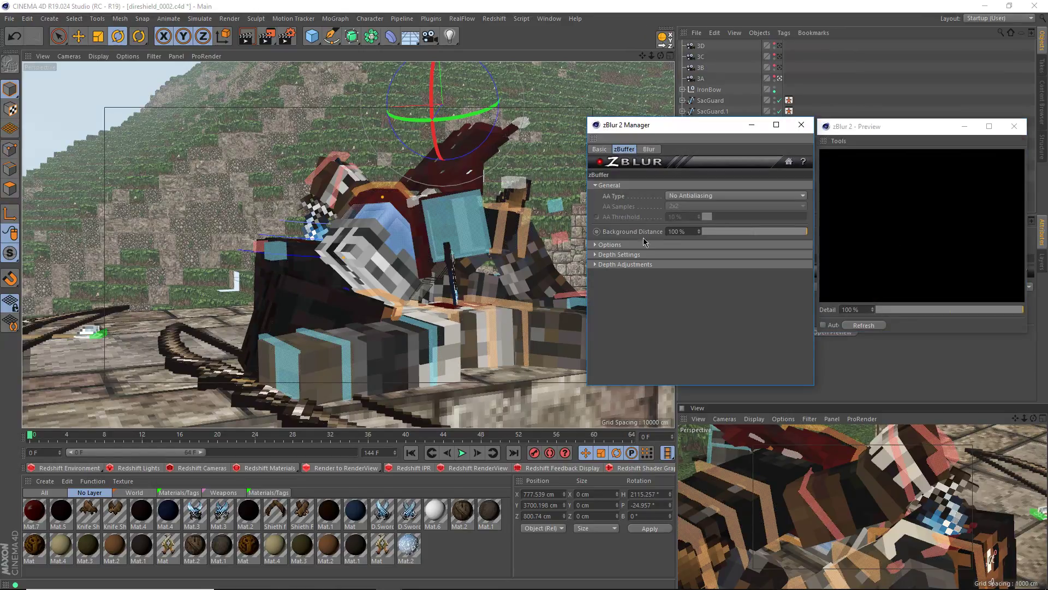
click(622, 254)
scroll(619, 291, down, 3)
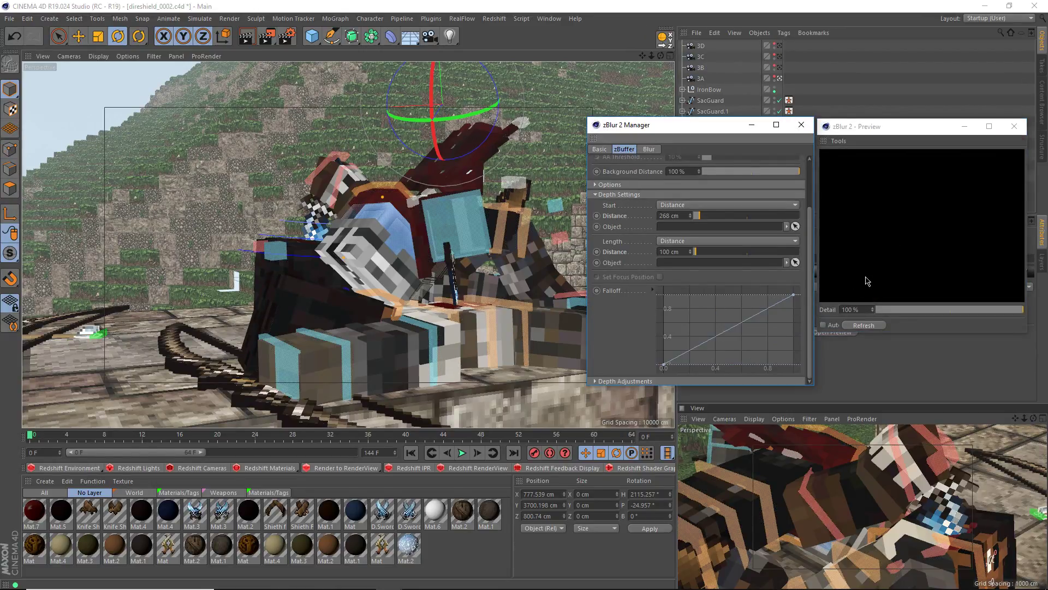
click(864, 325)
Set zBlur 2's start distance to 260 cm and length distance to 829 cm, and refresh the depth preview.
alt+drag(391, 282, 342, 332)
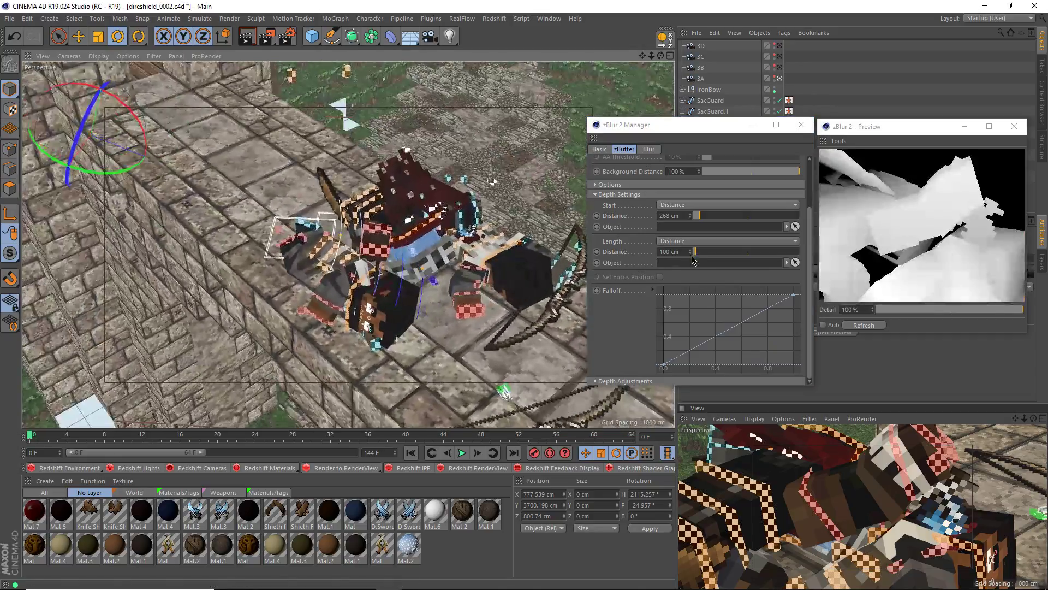
drag(698, 252, 714, 263)
drag(705, 218, 701, 218)
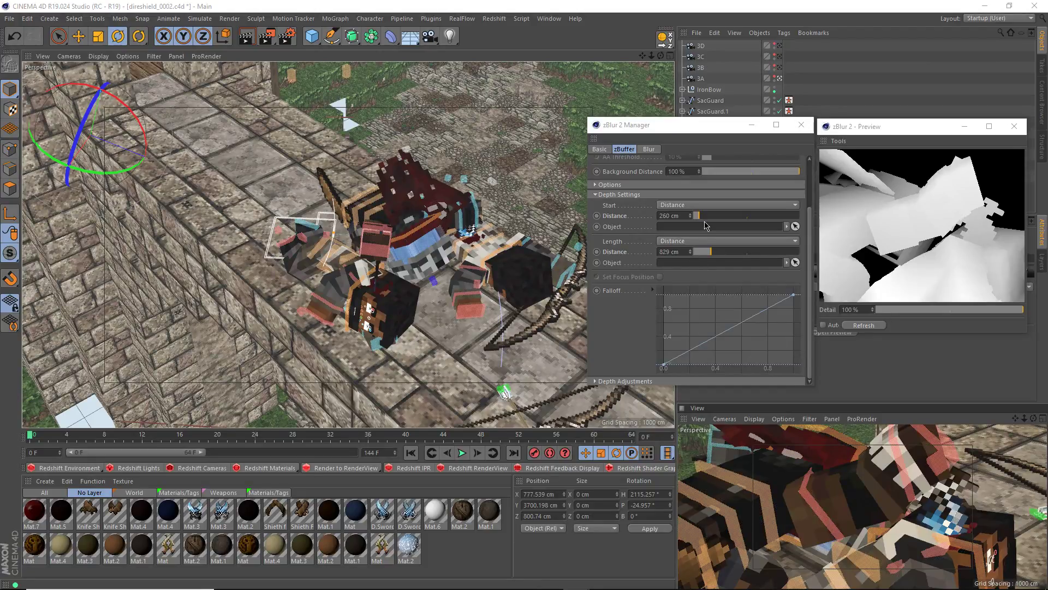
click(907, 243)
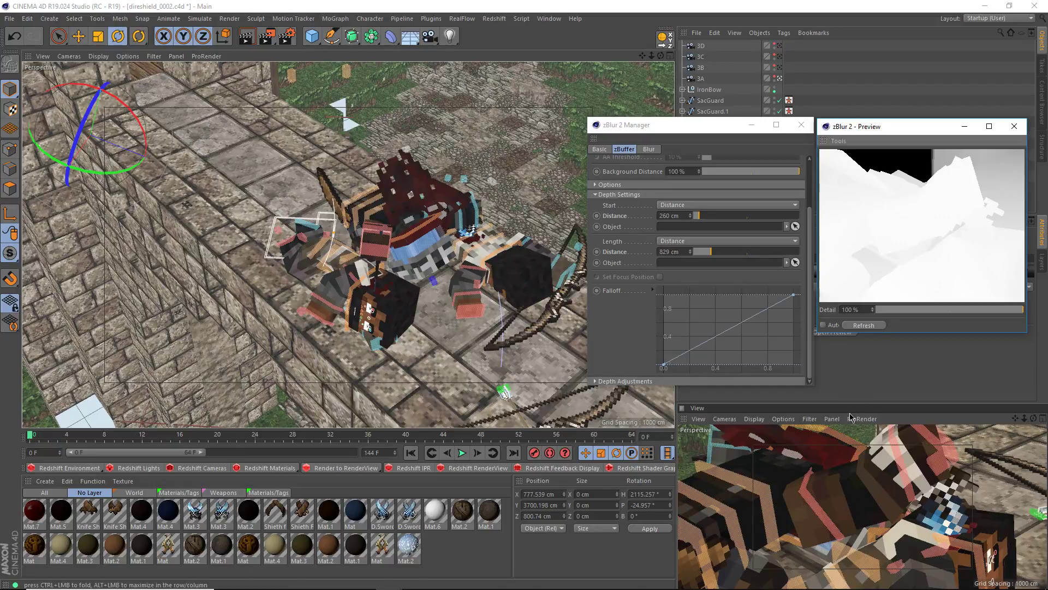
Scrub the animation between frames 0 and 64 to examine the character's movement through the shot camera.
middle_click(845, 471)
middle_click(845, 470)
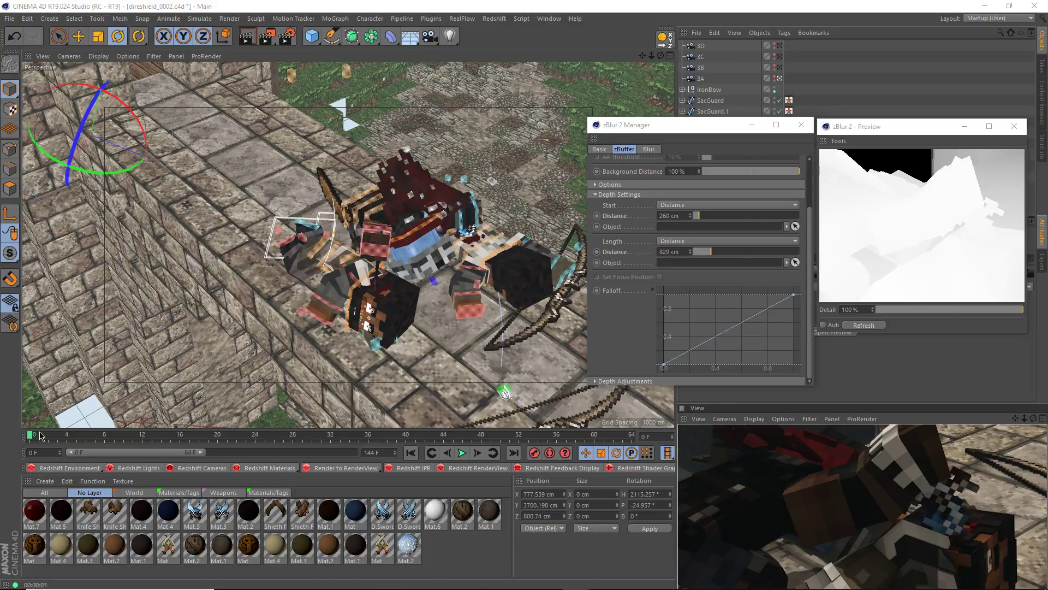
drag(38, 438, 2, 485)
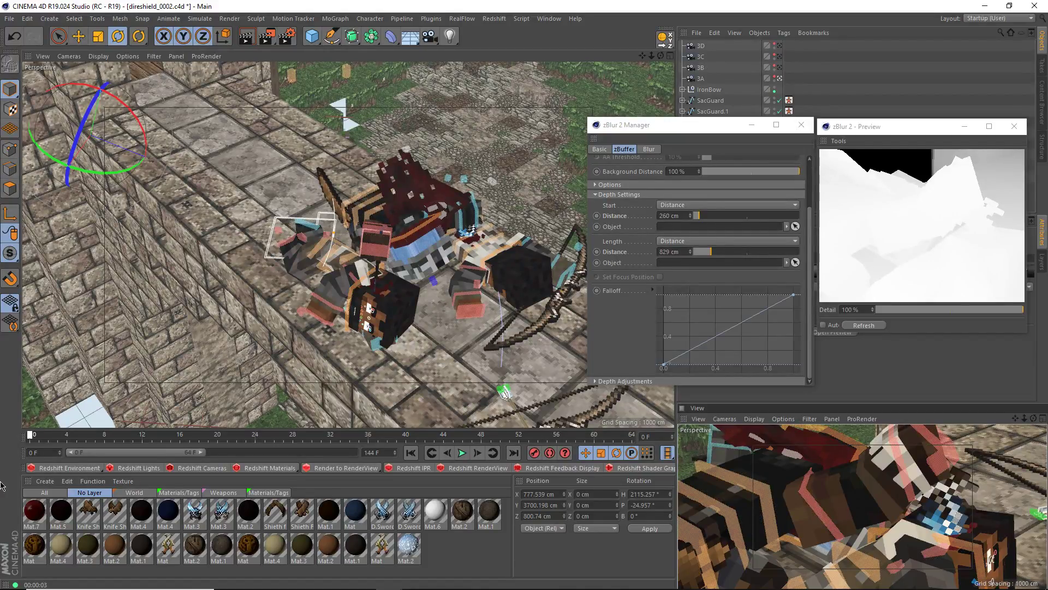
drag(1, 486, 9, 421)
key(g)
drag(42, 438, 632, 468)
drag(743, 451, 692, 487)
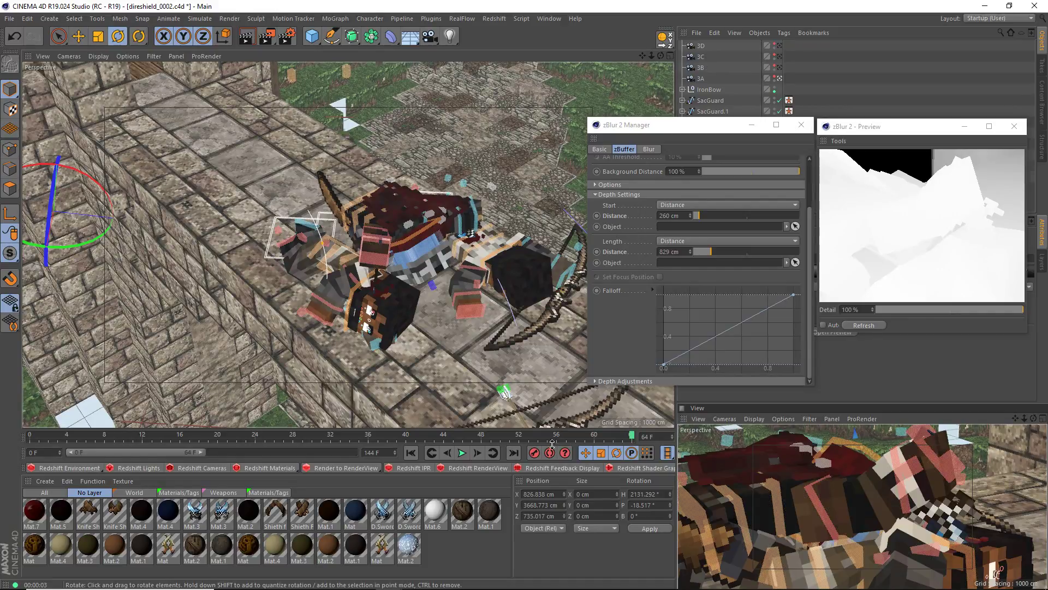
drag(36, 440, 633, 439)
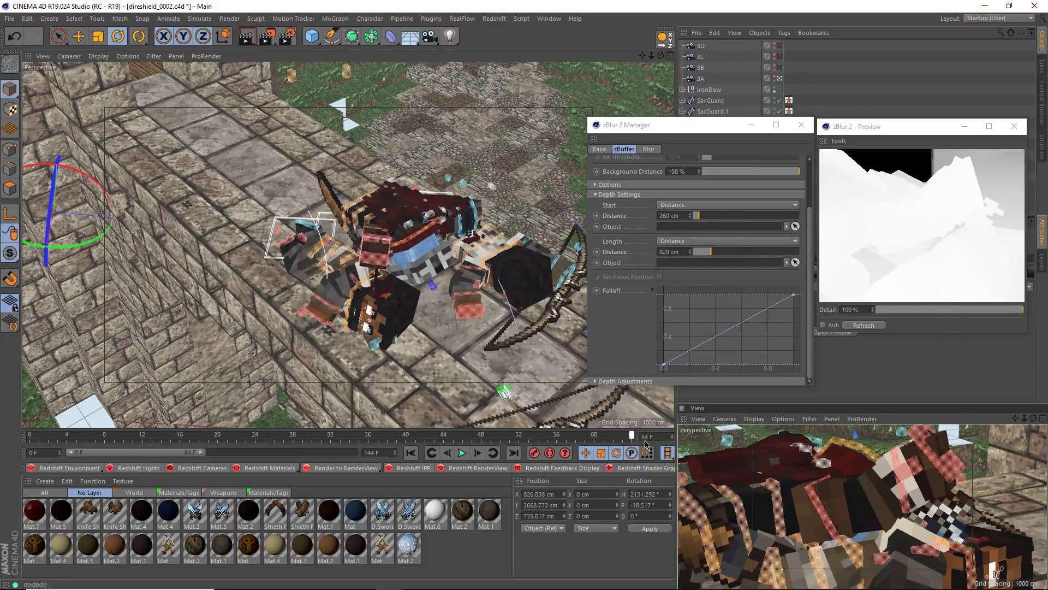
drag(625, 441, 35, 430)
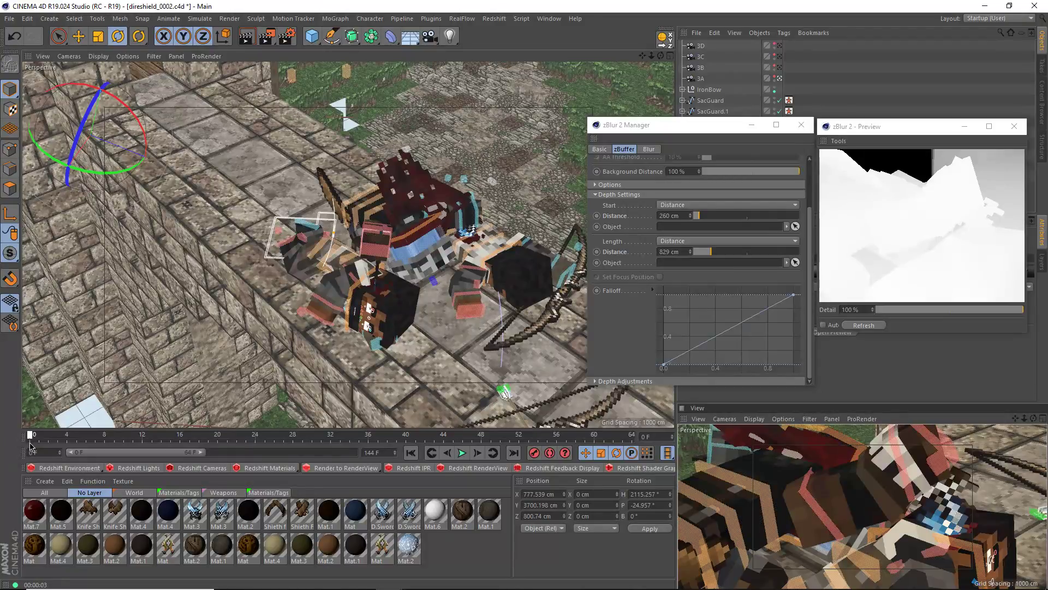
drag(31, 447, 627, 437)
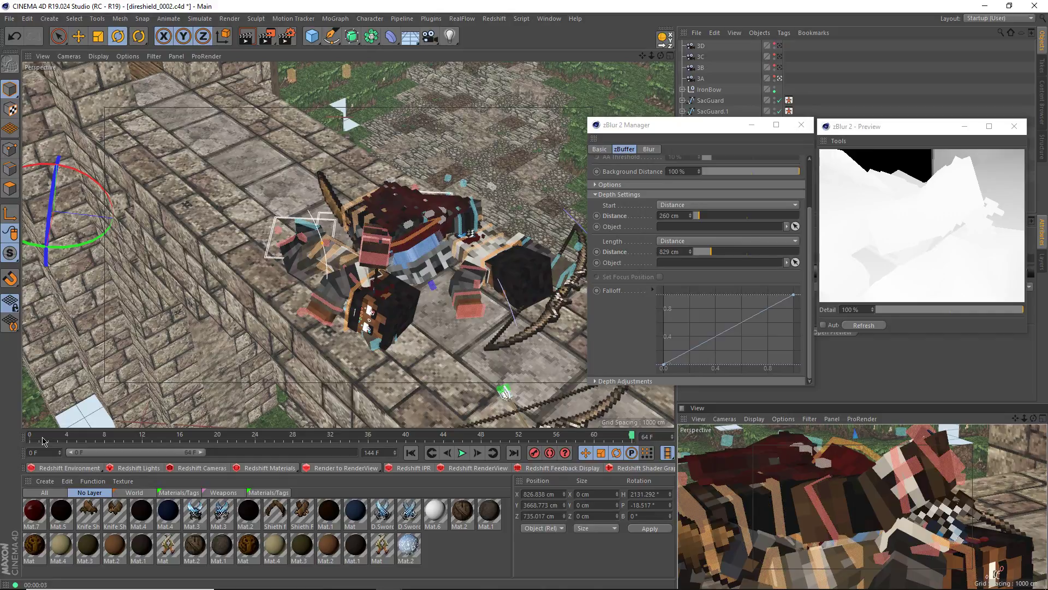
drag(43, 441, 3, 456)
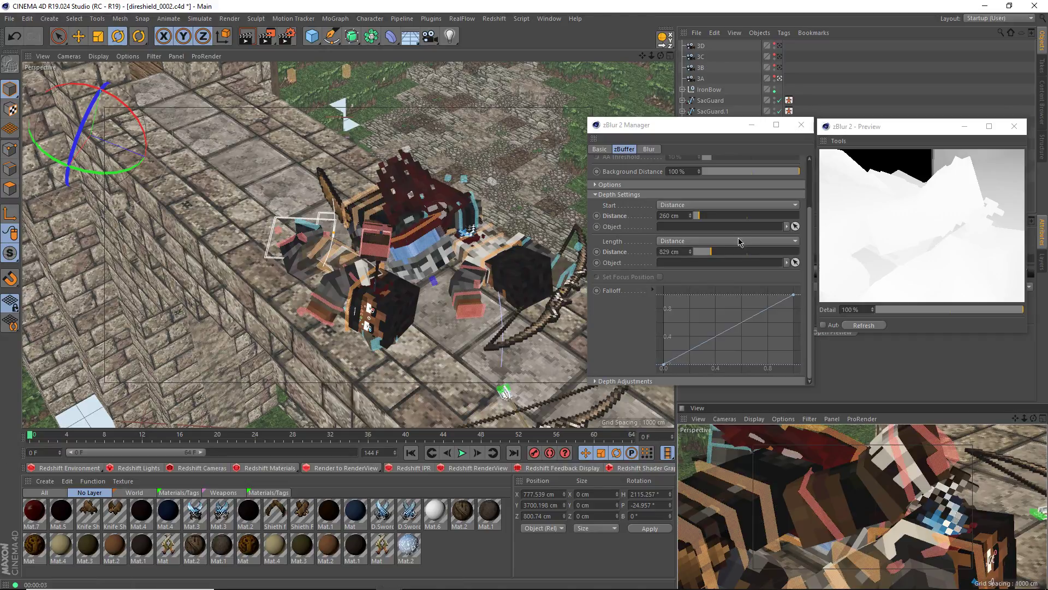
Set zBlur 2's start distance to 190 cm and length distance to 1084 cm, and update the depth preview.
drag(715, 250, 716, 249)
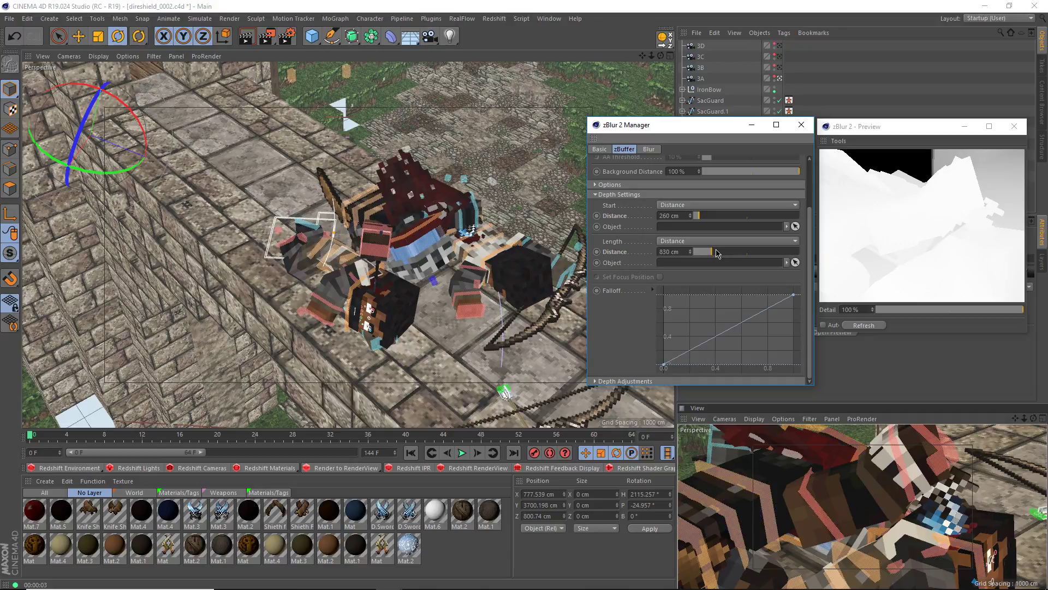
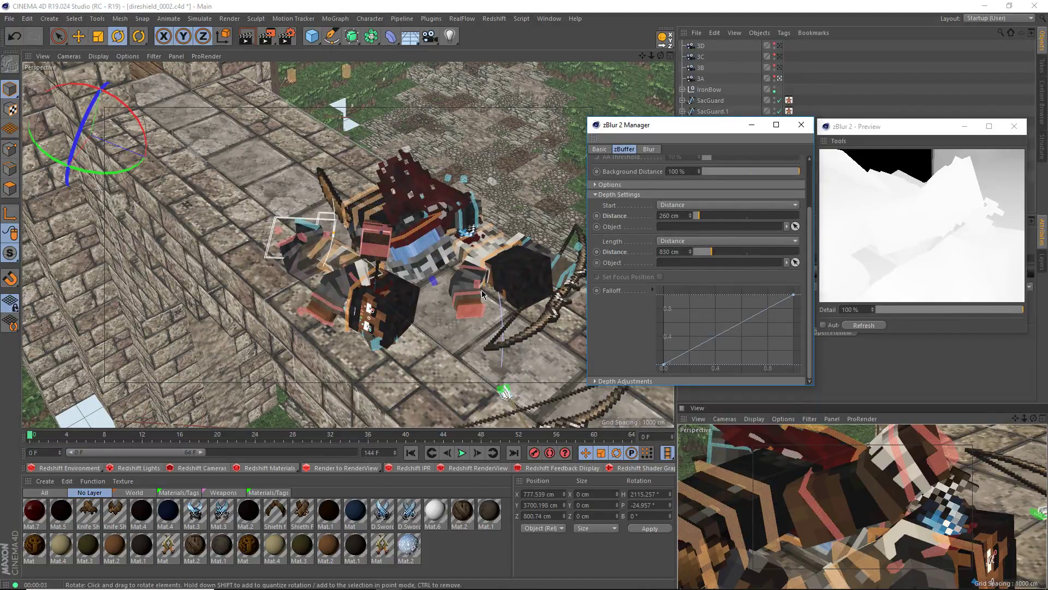
drag(38, 438, 1, 452)
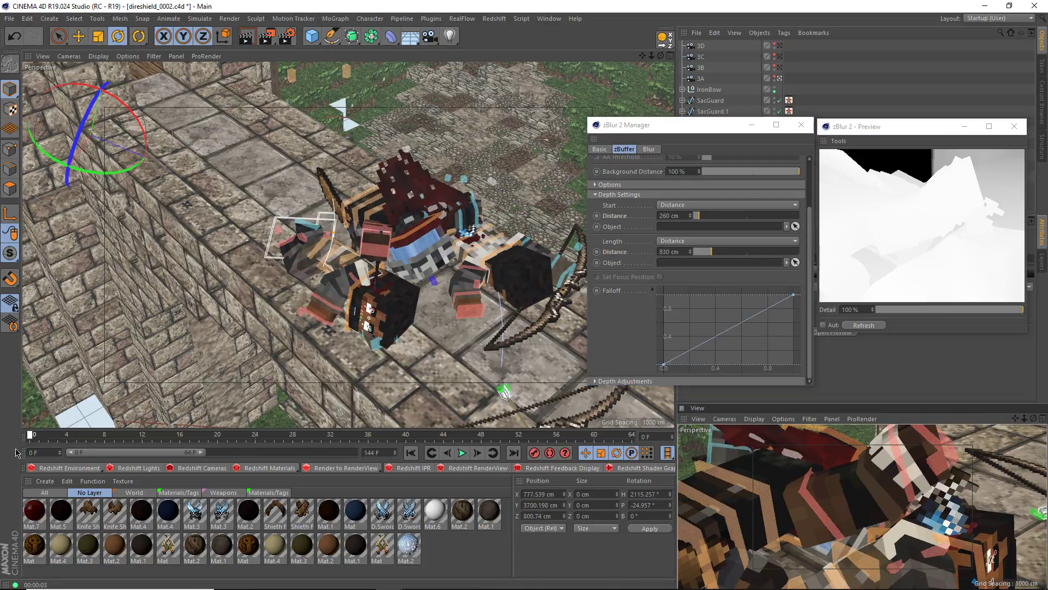
drag(1, 450, 1, 485)
alt+drag(290, 272, 307, 298)
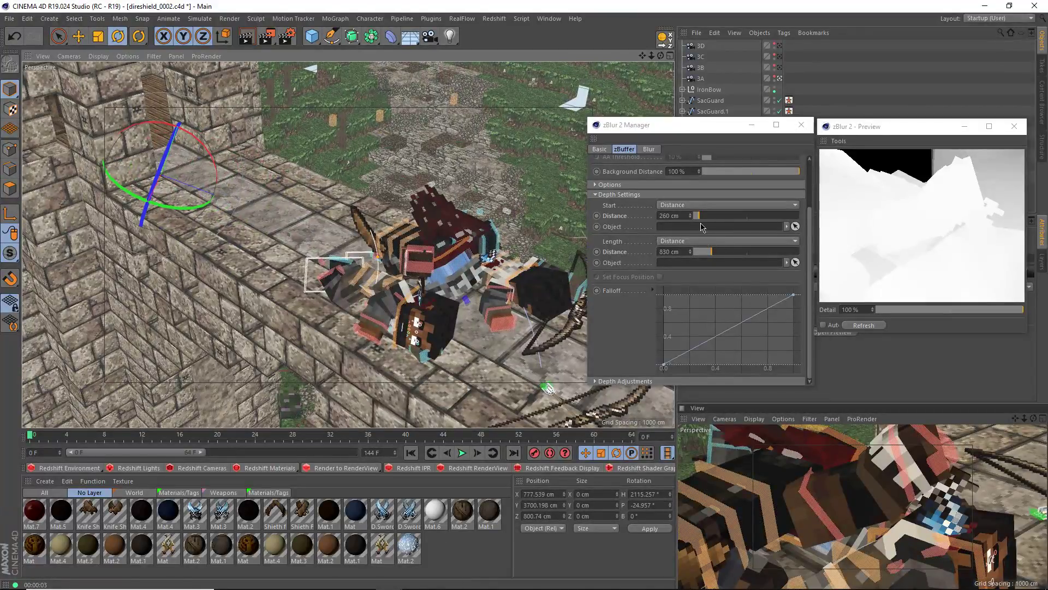
drag(697, 218, 701, 222)
click(932, 230)
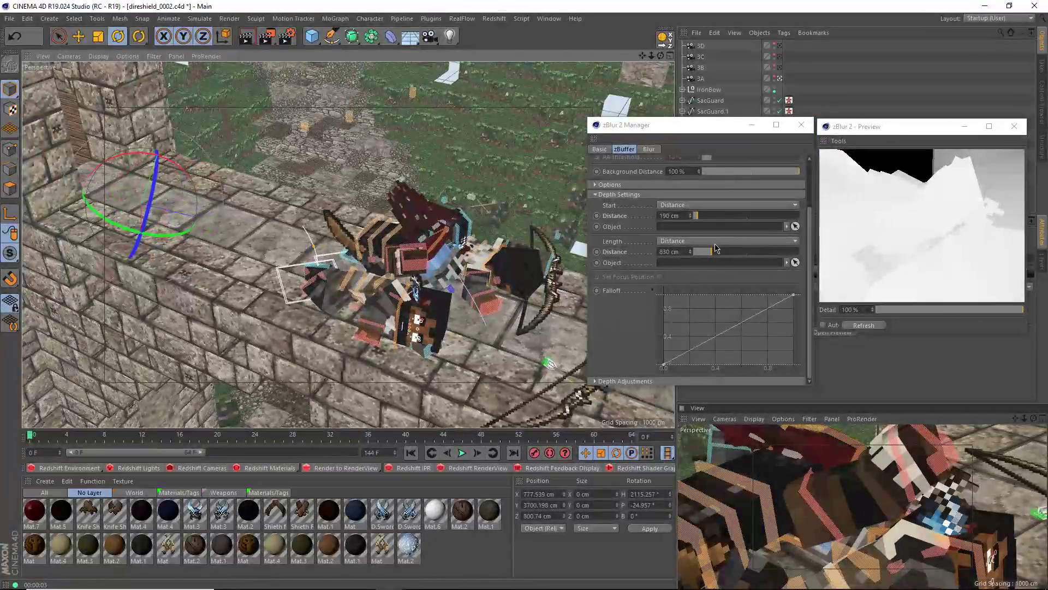
click(717, 252)
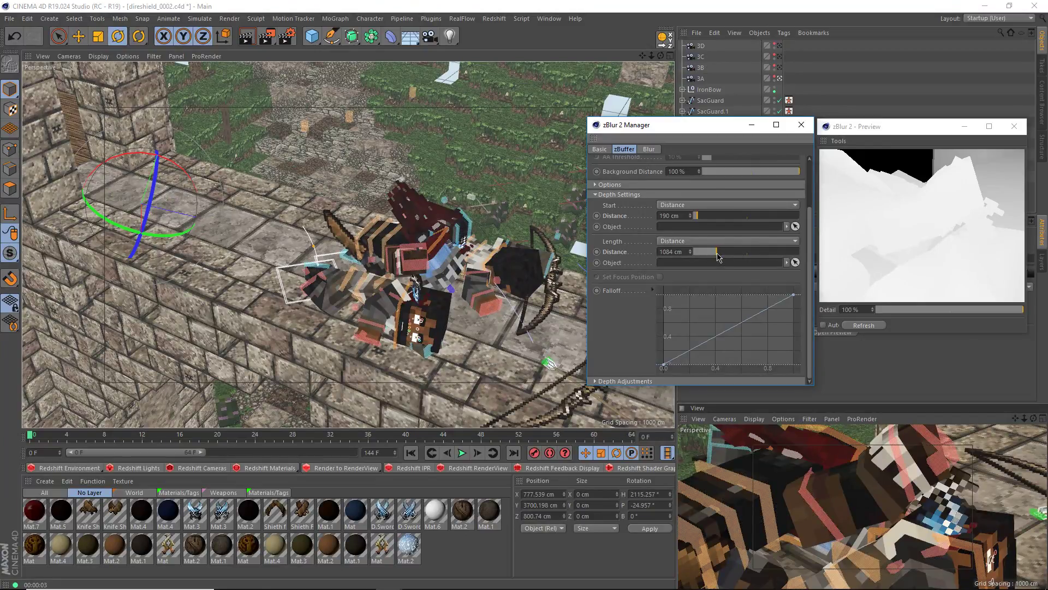
click(922, 241)
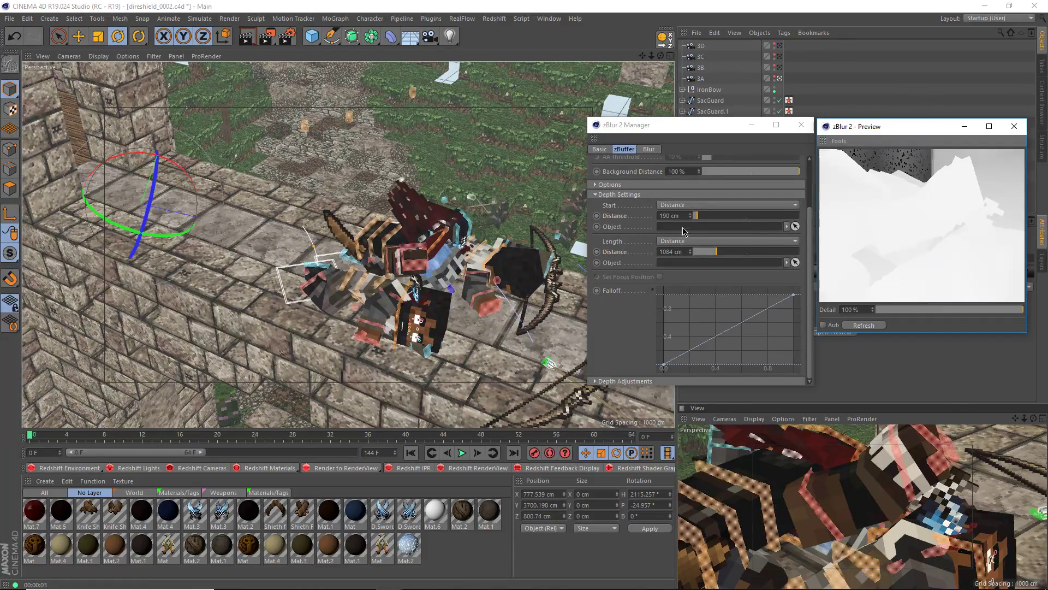
Set zBlur 2's start distance to 395 cm and length distance to 344 cm, and refresh the depth preview.
click(696, 218)
drag(696, 220, 701, 254)
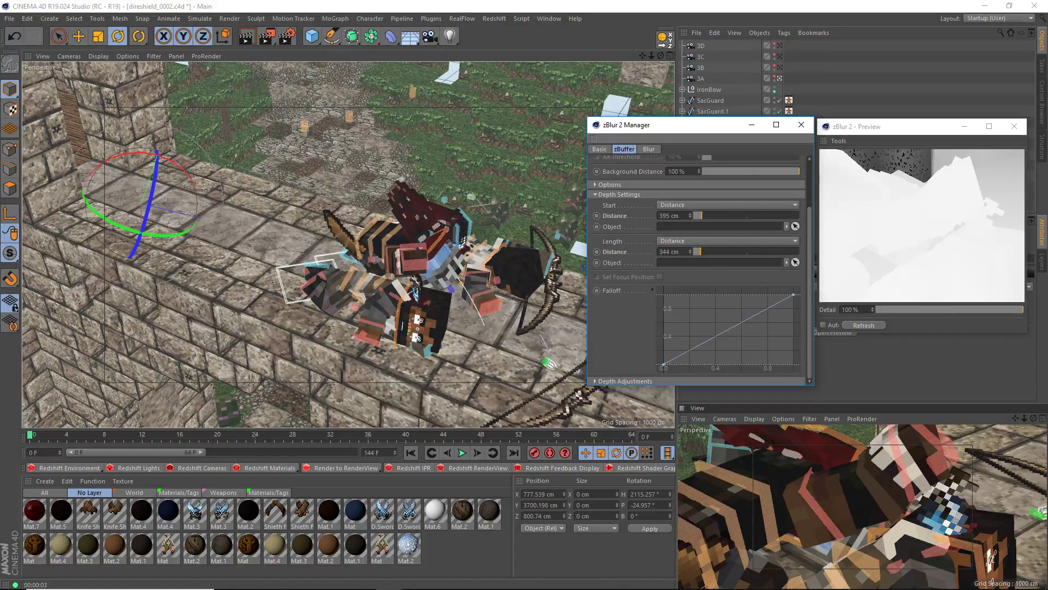
click(931, 236)
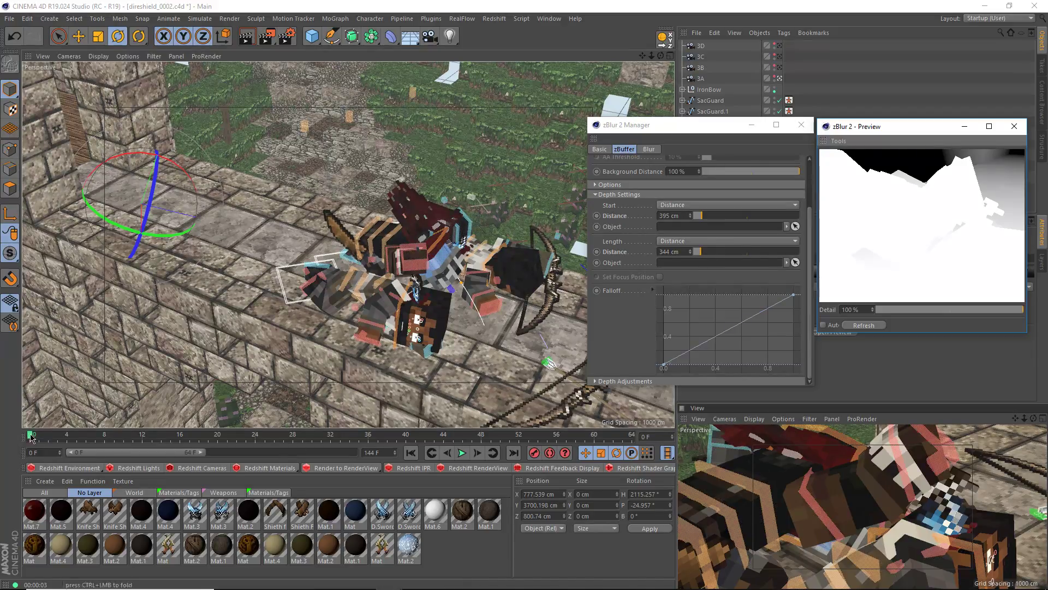
Check the depth preview at frame 64, and return the timeline to frame 0.
drag(31, 437, 639, 462)
click(931, 210)
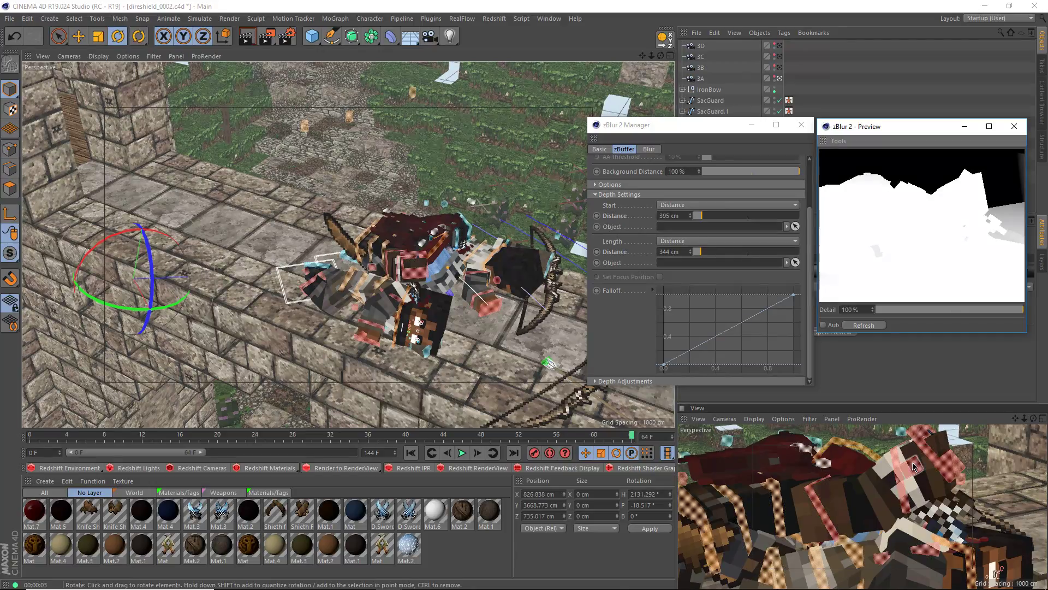
drag(626, 441, 30, 437)
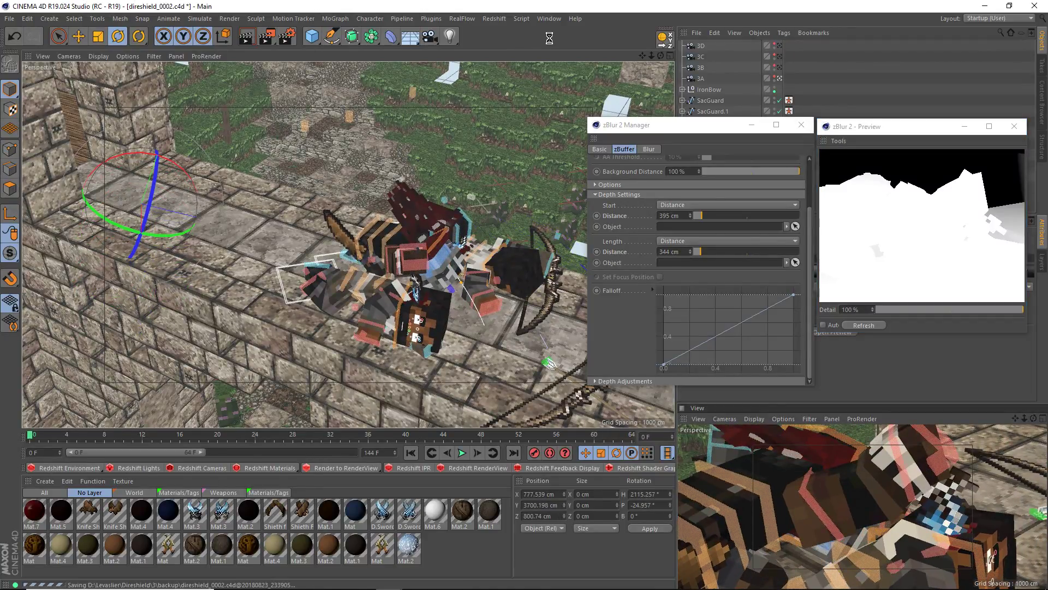
Add the saved direshield_0002.c4d project to the render queue and enlarge the new job's details to show its texture errors in full.
click(267, 37)
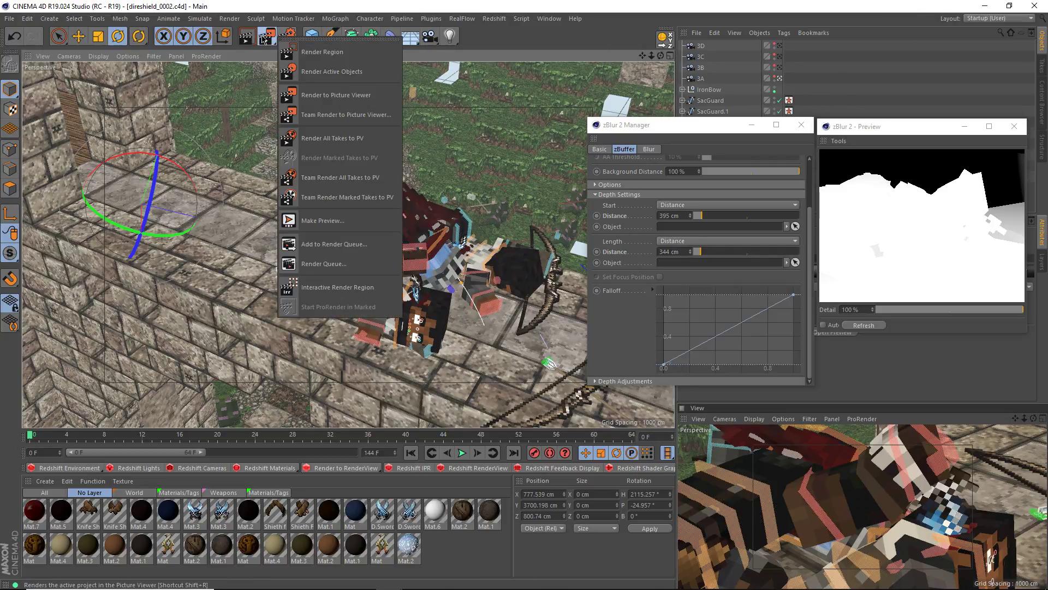
click(315, 247)
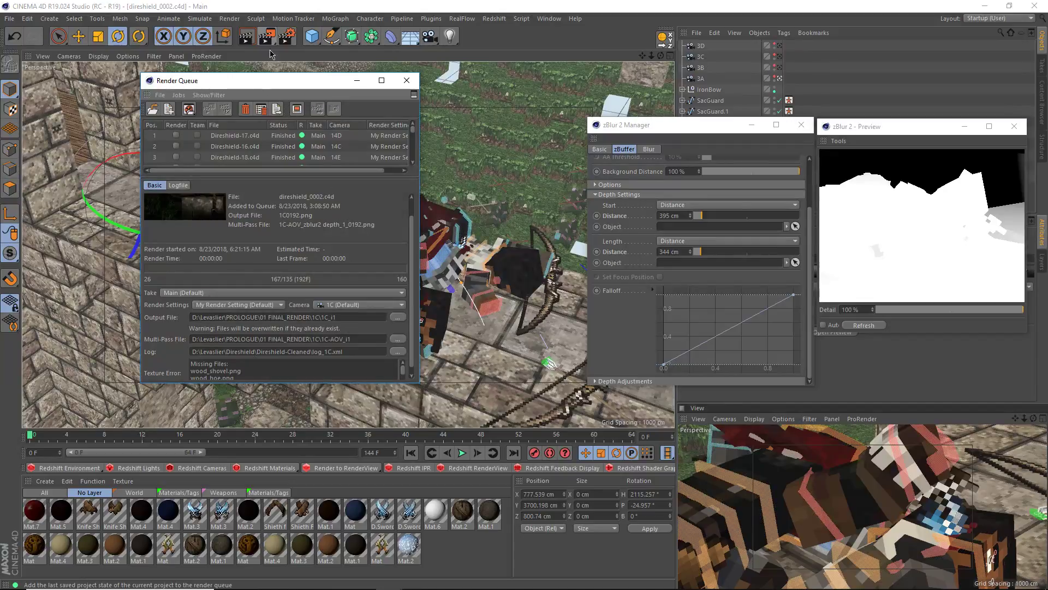
double_click(311, 83)
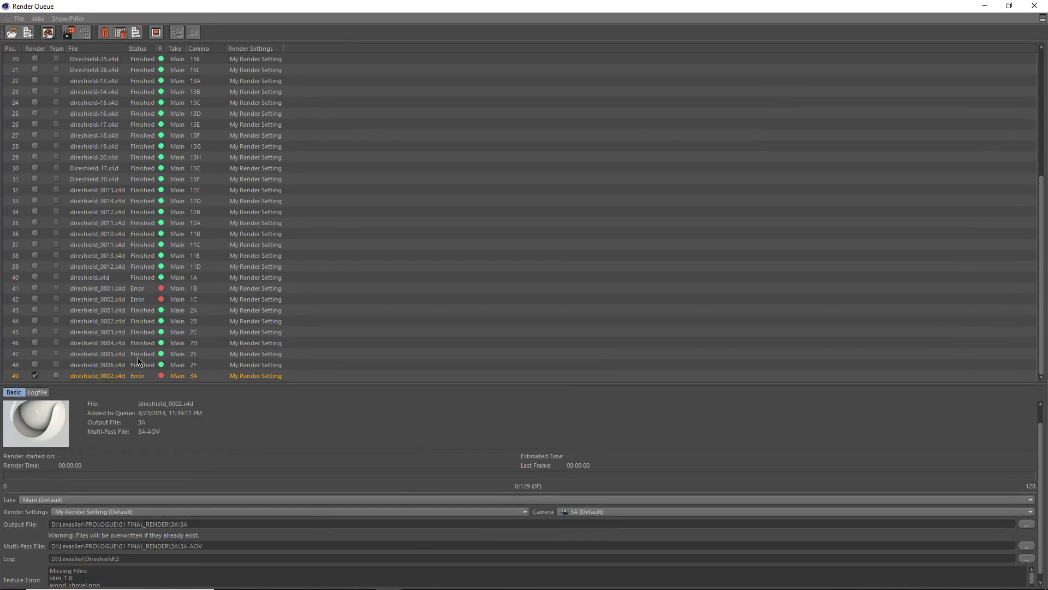
drag(135, 384, 147, 301)
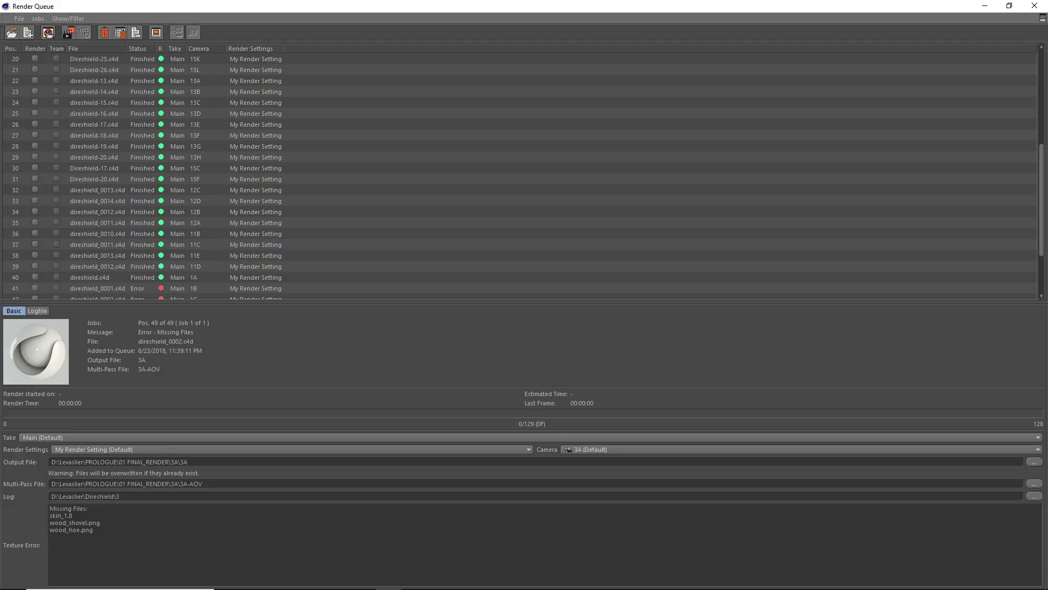
scroll(480, 260, down, 3)
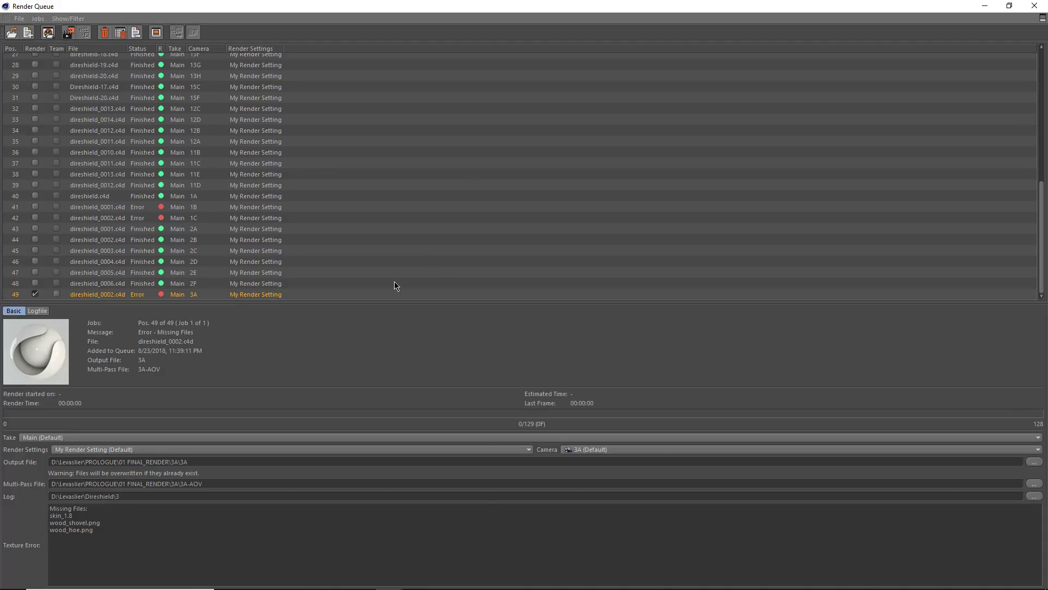
Delete the two errored jobs for cameras 1B and 1C from the render queue.
click(84, 220)
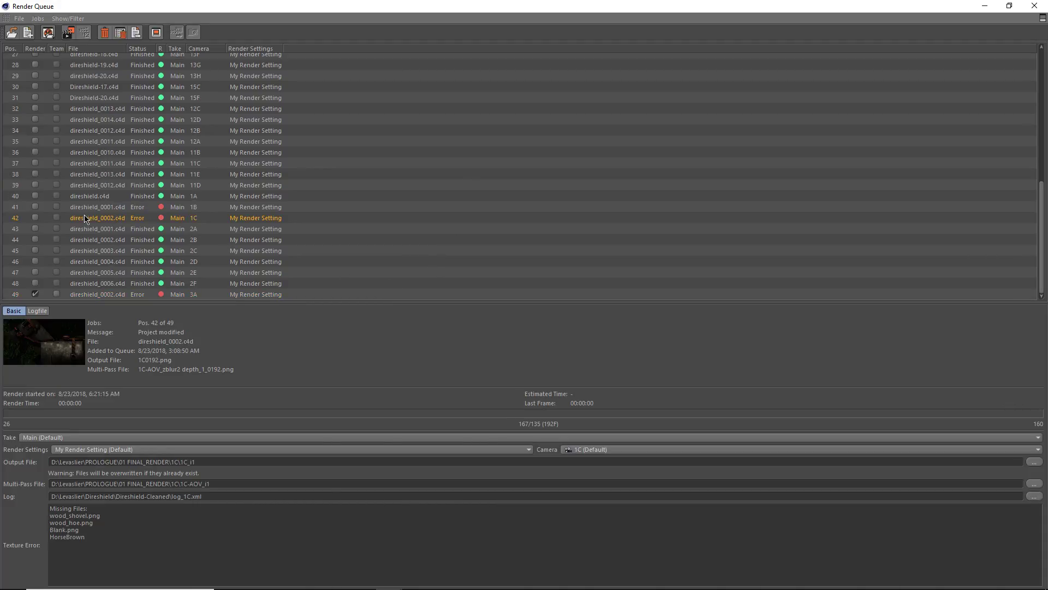
shift+click(108, 213)
key(Delete)
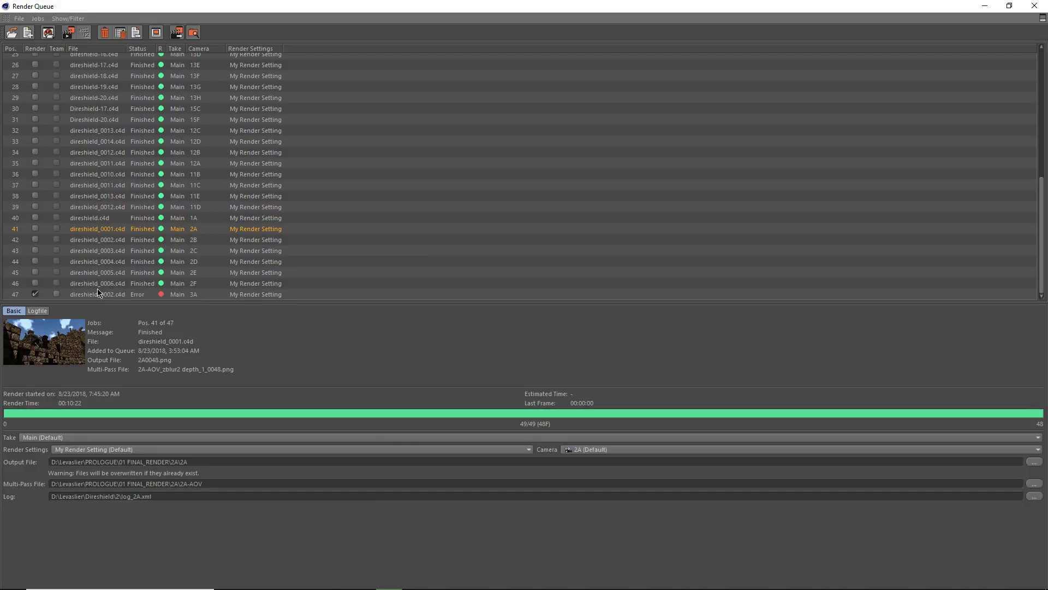
Enlarge the render queue's job list and select the direshield_0002.c4d job for camera 3A.
click(103, 291)
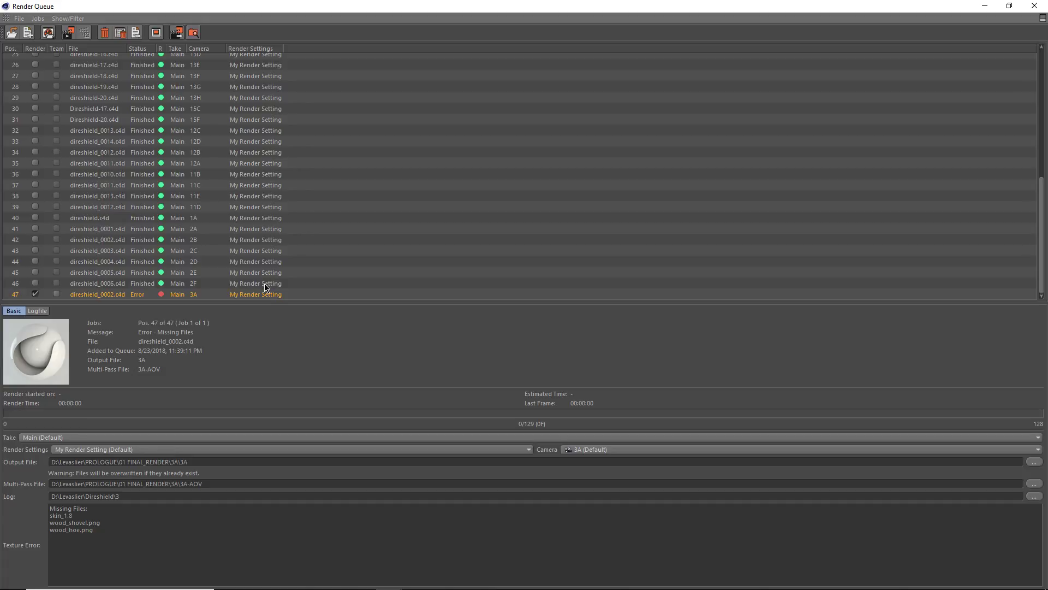
drag(299, 302, 309, 351)
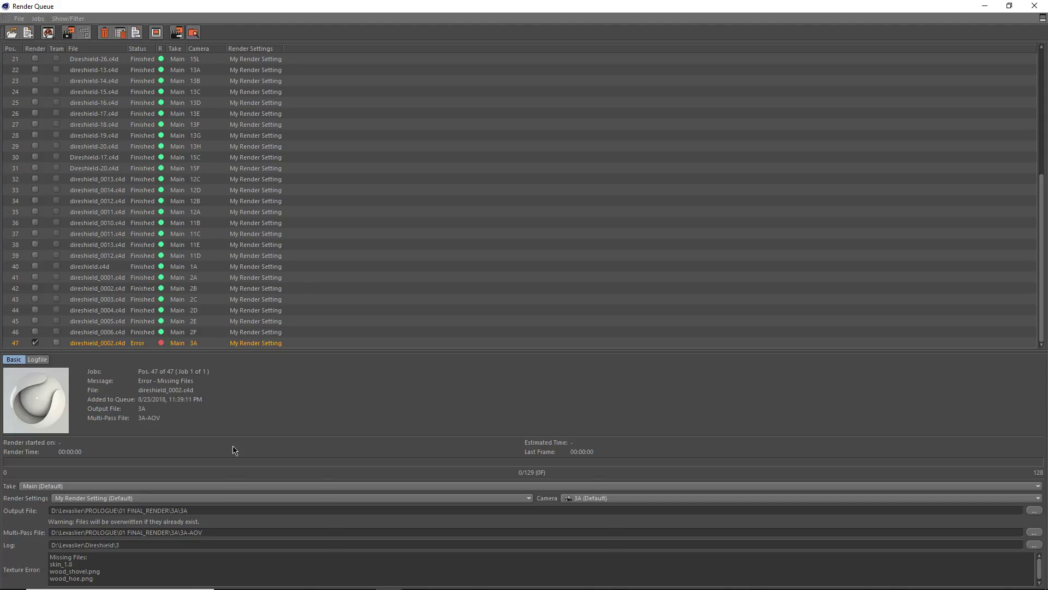
mouse_move(237, 584)
click(543, 223)
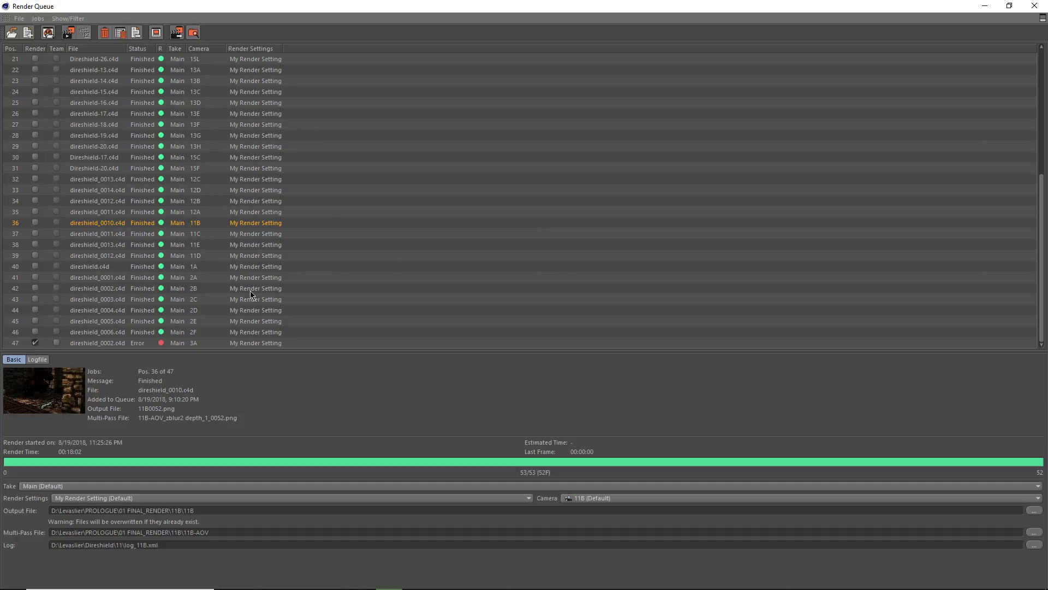
click(100, 344)
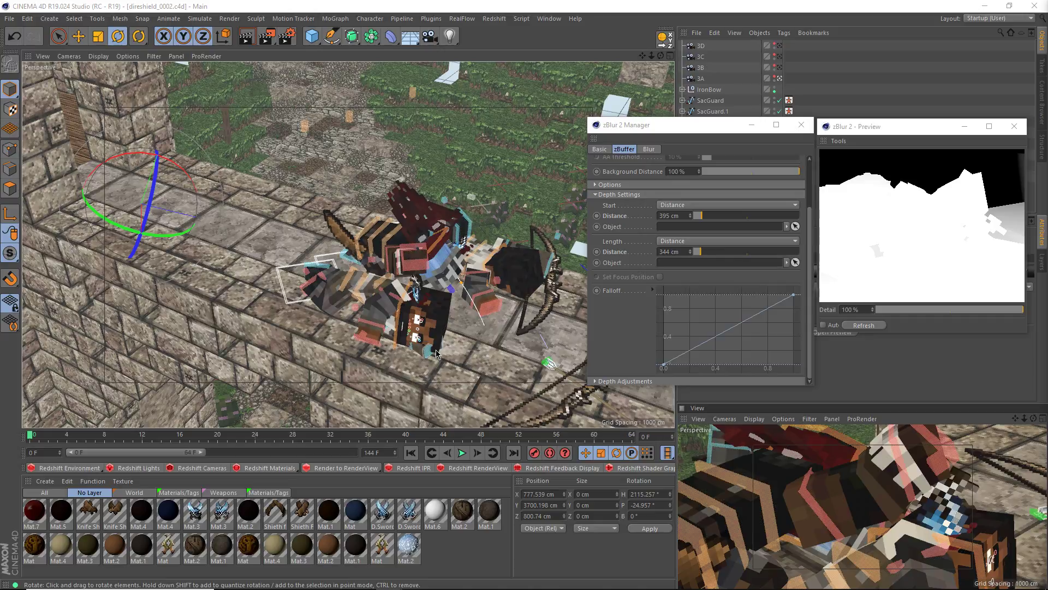
Bring the timing notes in Notepad onto the screen and look through the frame ranges of the shots.
mouse_move(400, 584)
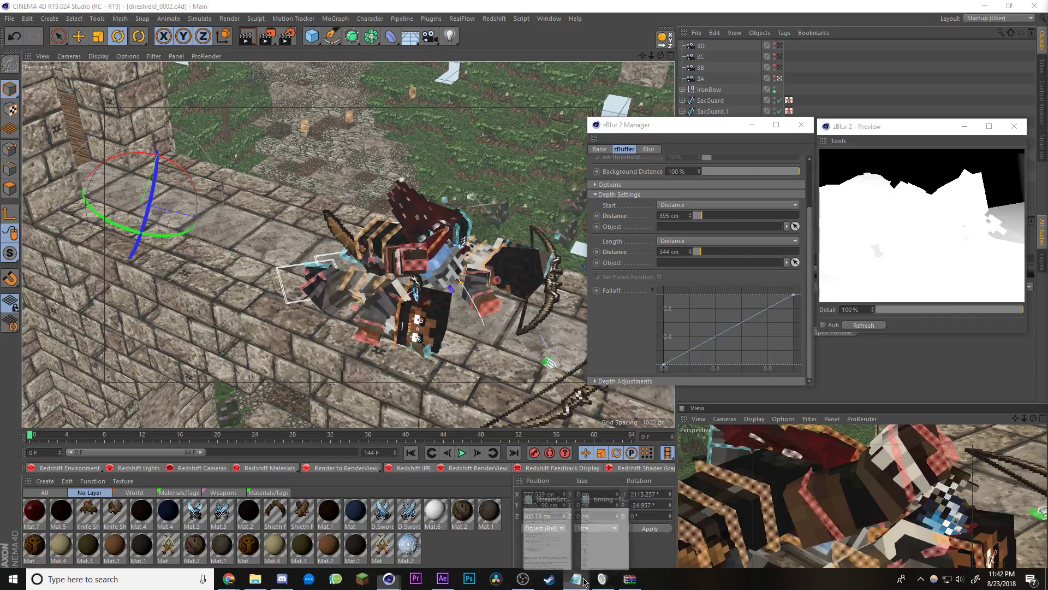
drag(1047, 37, 444, 42)
scroll(461, 110, down, 12)
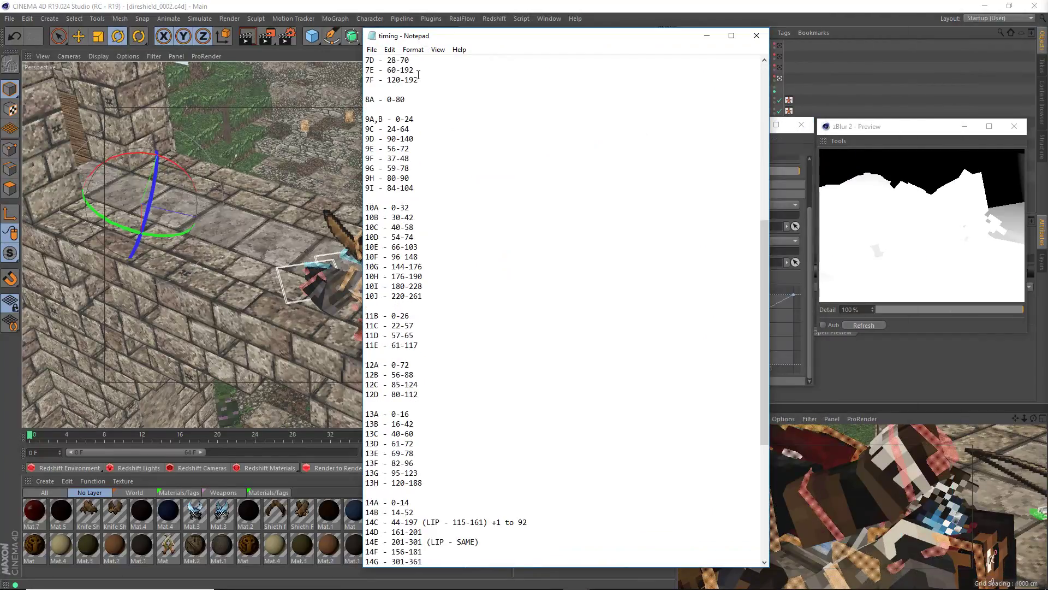
scroll(422, 77, down, 9)
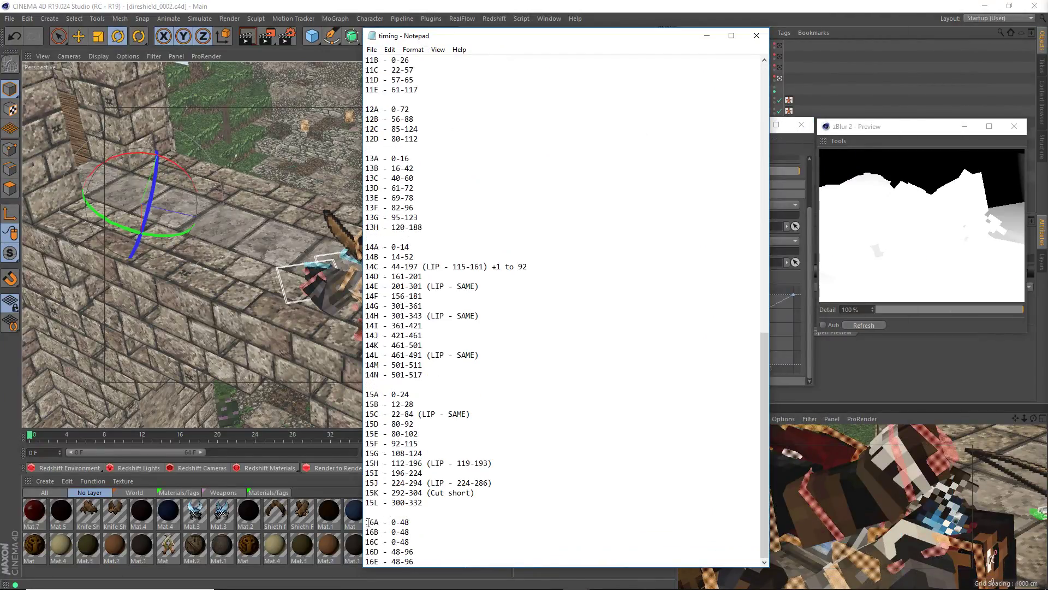
scroll(392, 76, up, 19)
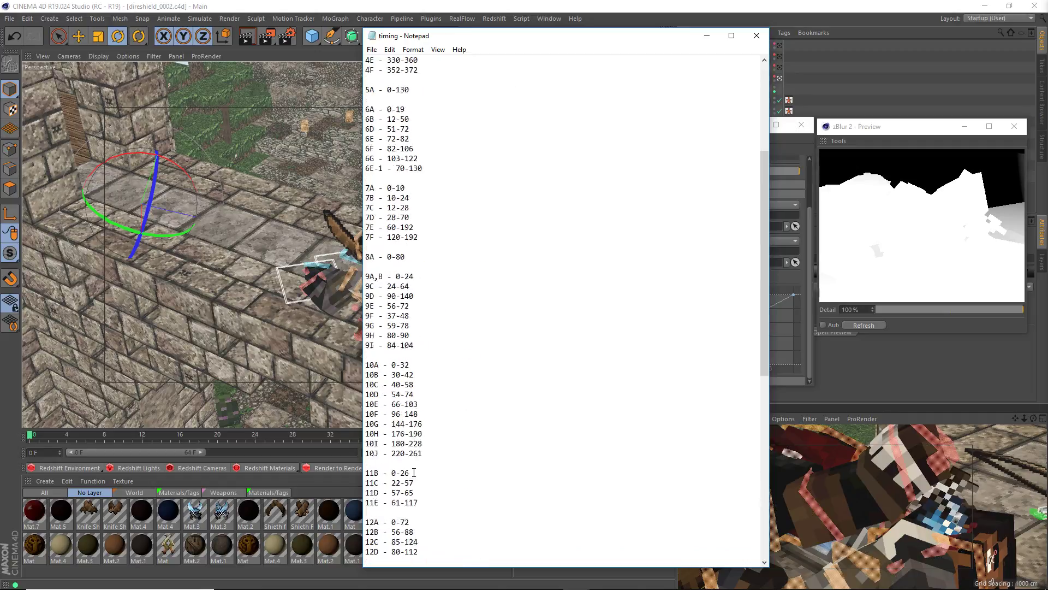
scroll(392, 76, down, 19)
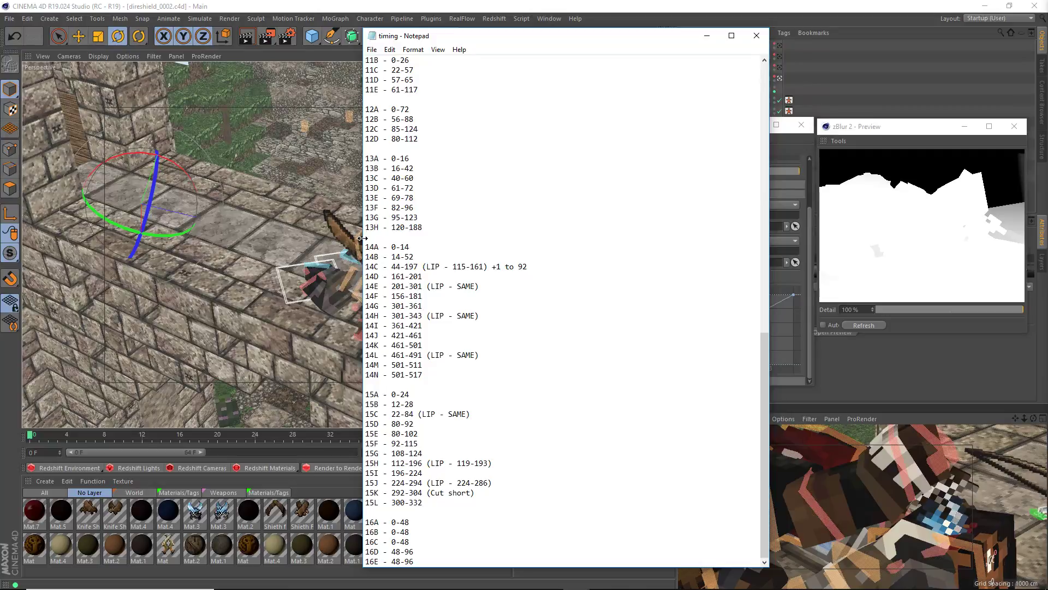
Examine the frame ranges for scenes 14, 15 and 16 in the timing notes, and move the notes off the screen.
drag(365, 245, 430, 379)
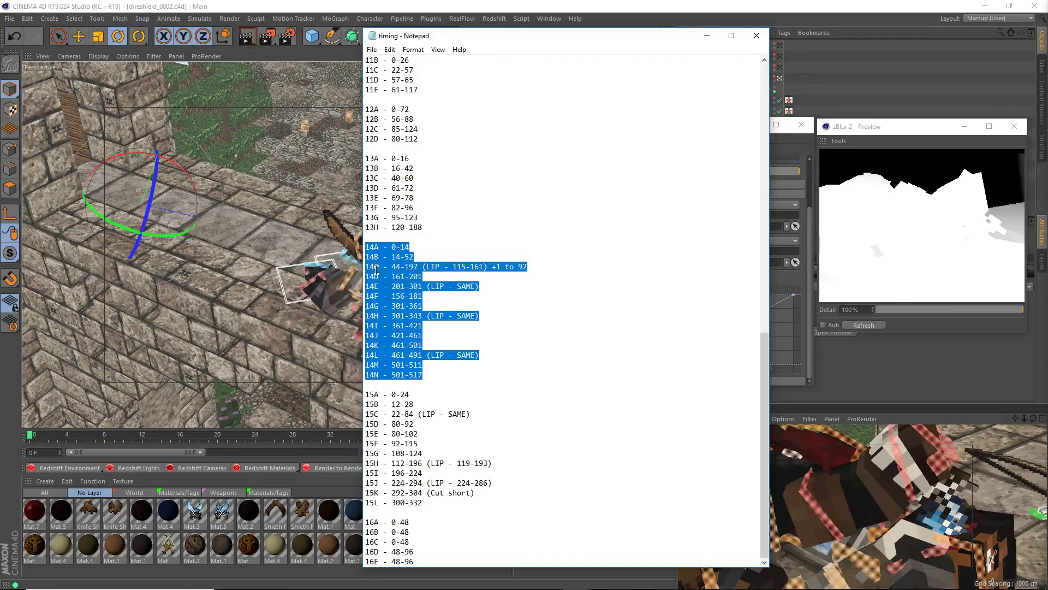
drag(377, 387, 448, 503)
click(487, 508)
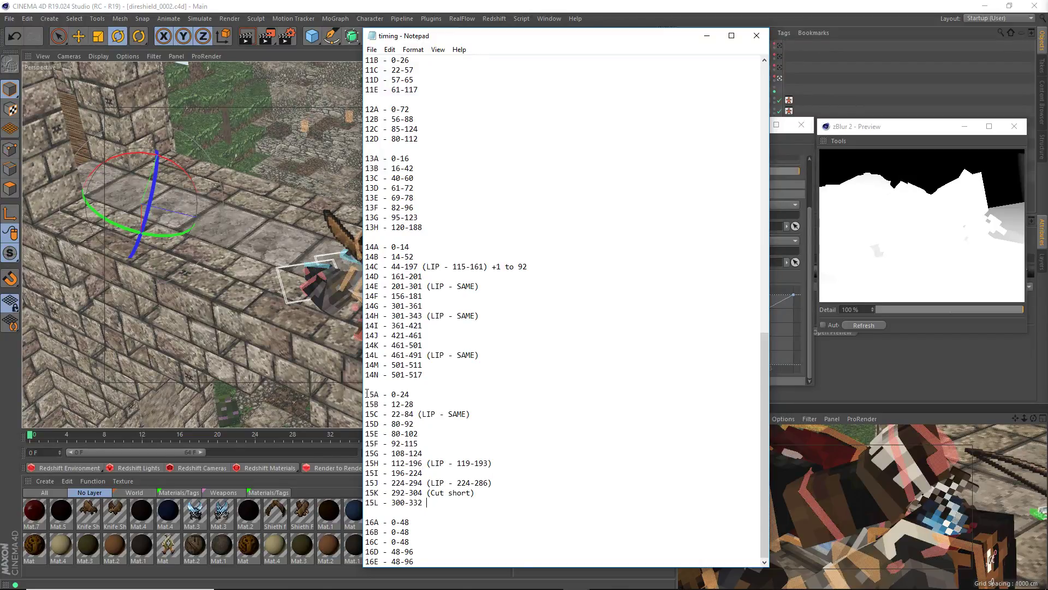
drag(365, 393, 416, 510)
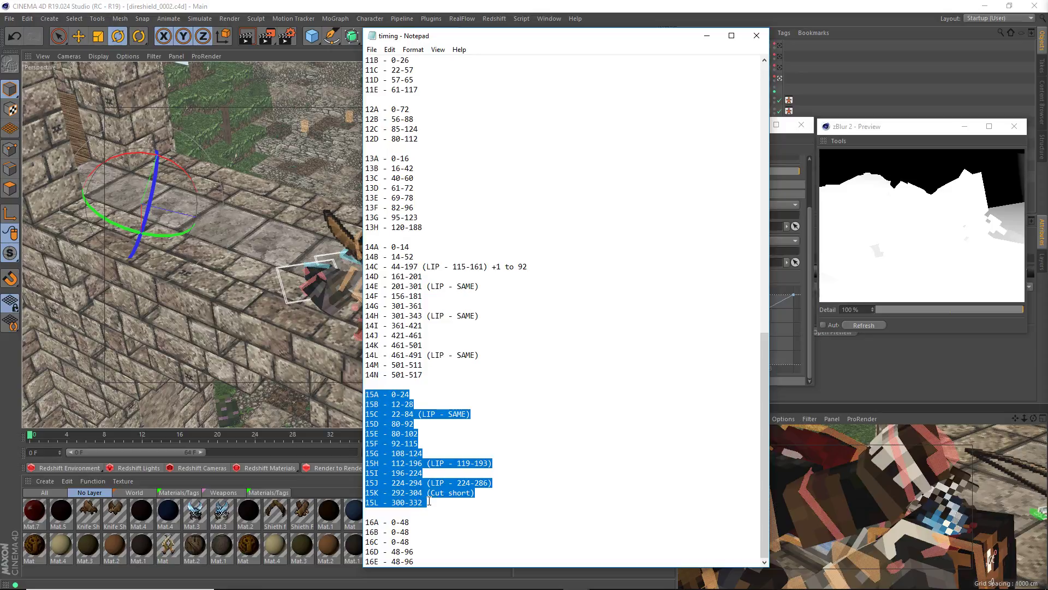
click(385, 512)
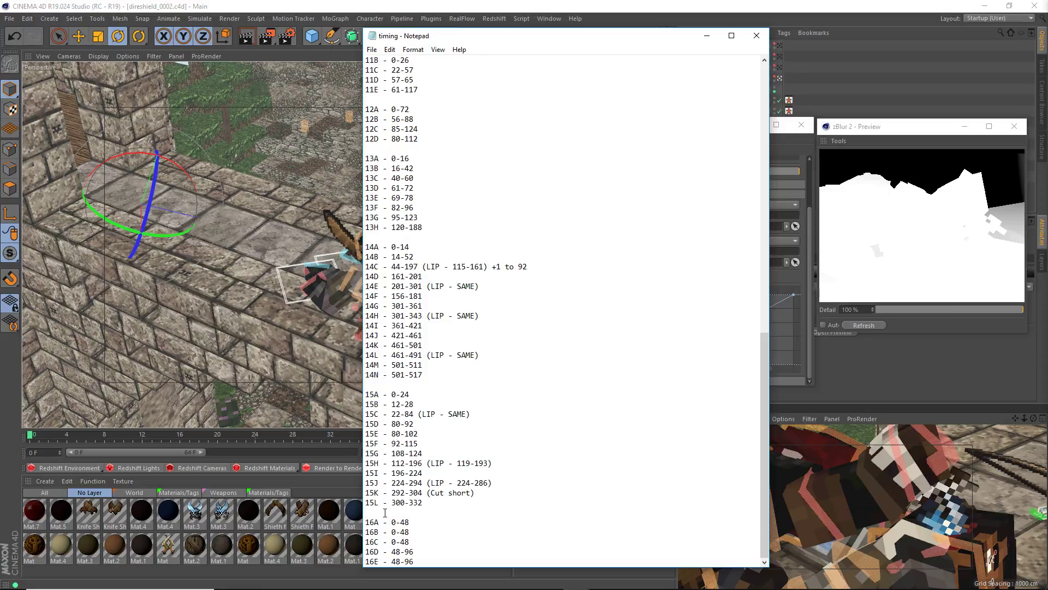
drag(366, 520, 424, 568)
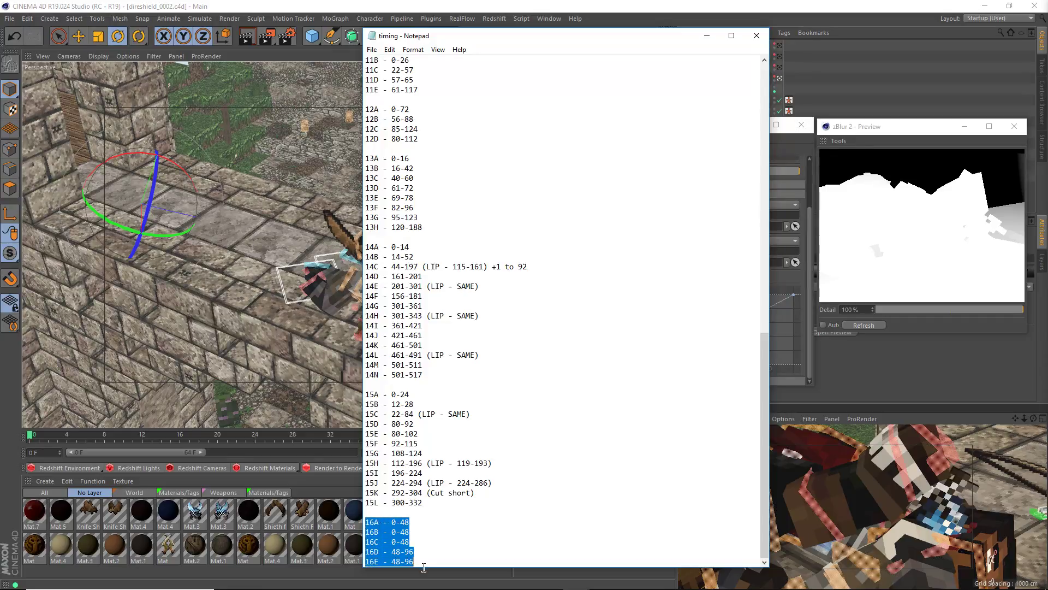
click(438, 525)
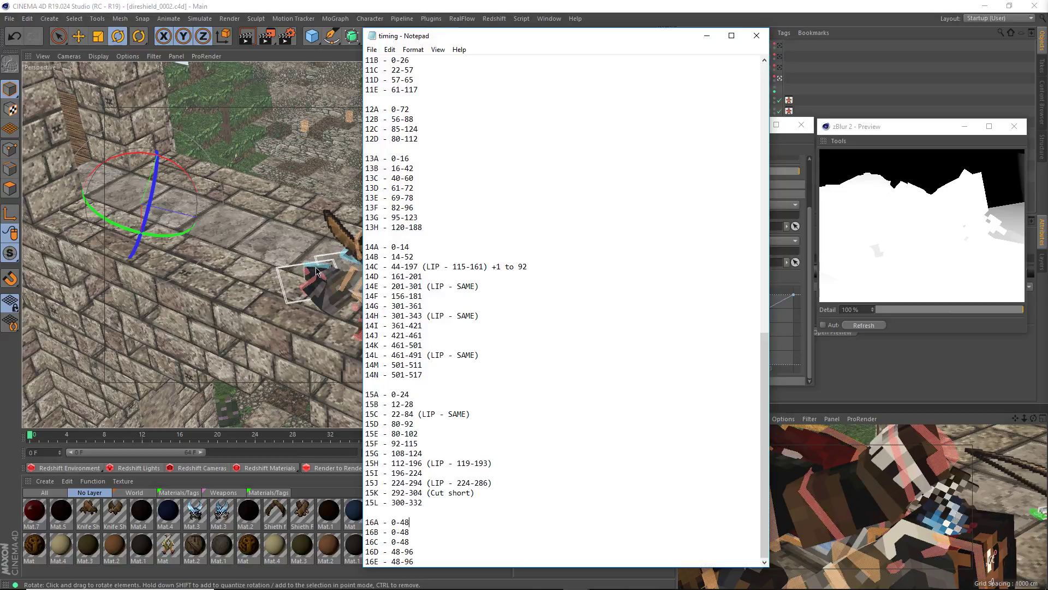
drag(475, 35, 1047, 35)
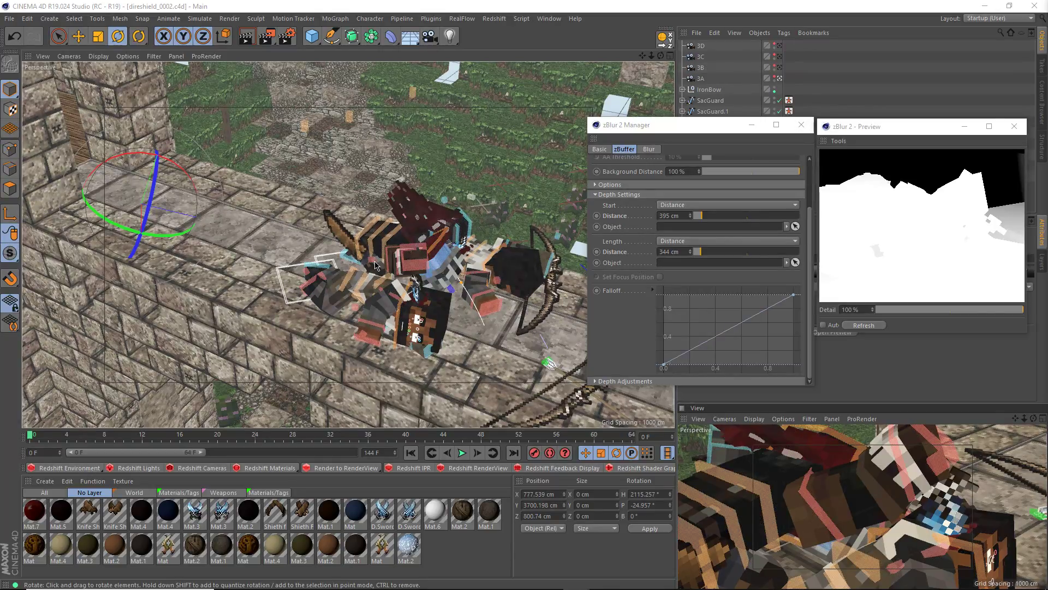
Move the animation to frame 64 and save the direshield_0002.c4d project.
mouse_move(451, 323)
alt+middle_down()
mouse_move(371, 348)
mouse_move(410, 313)
mouse_move(452, 305)
alt+middle_up()
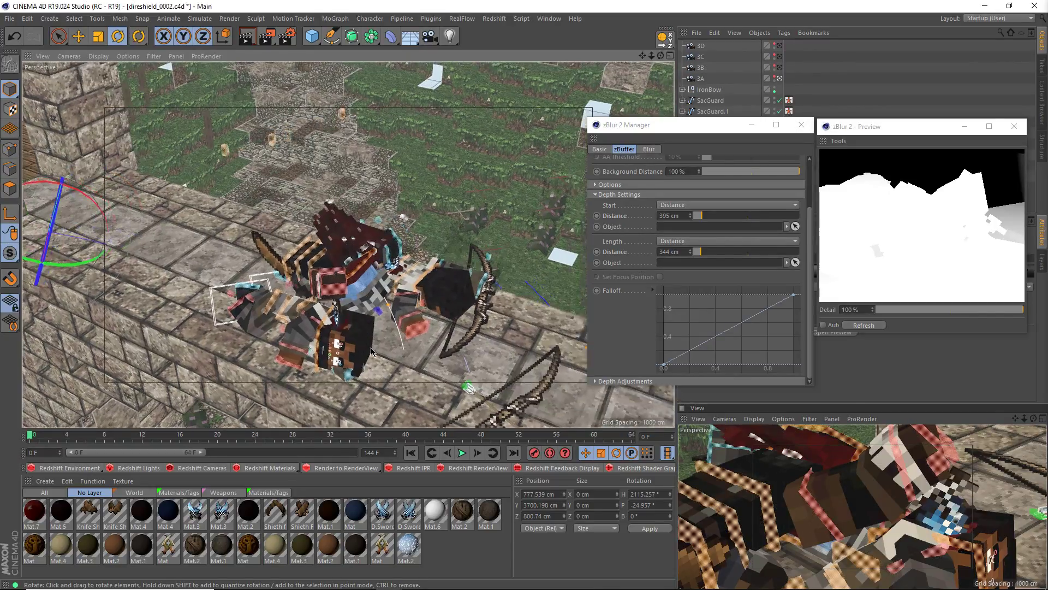
scroll(372, 348, up, 1)
alt+drag(452, 305, 410, 354)
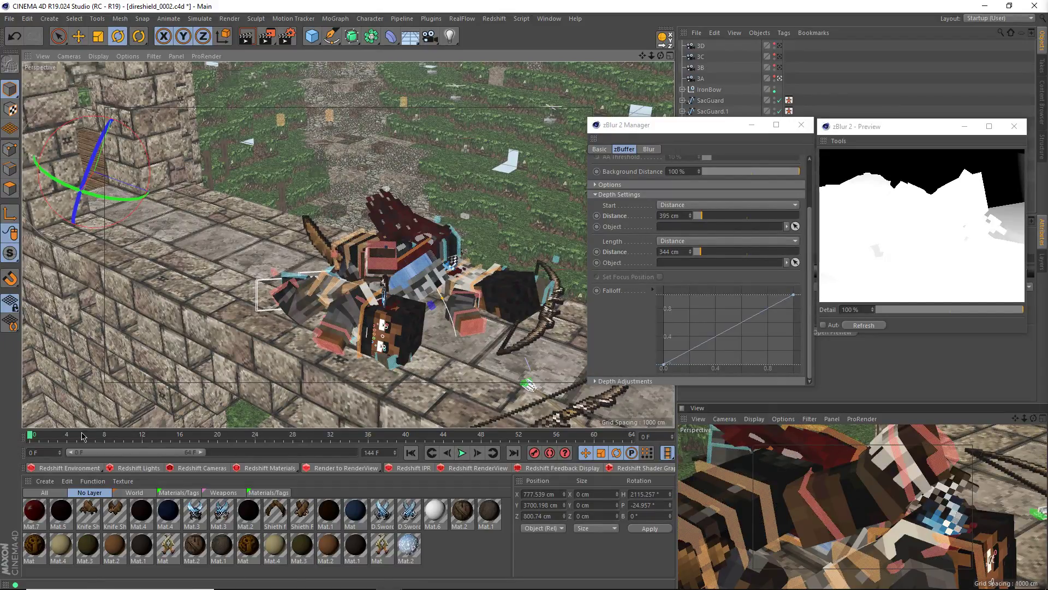
drag(33, 435, 634, 484)
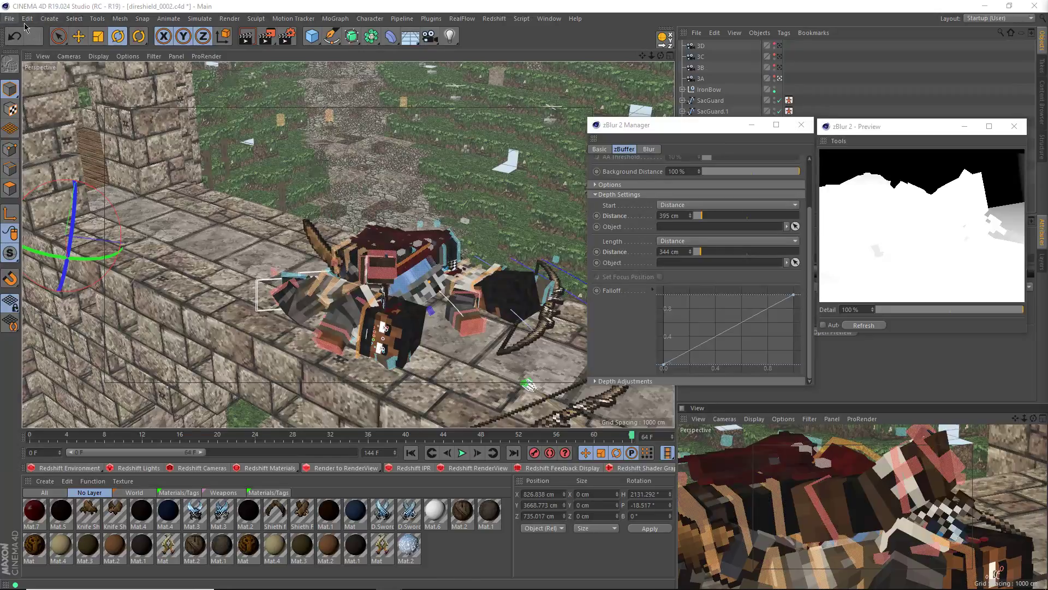
key(ctrl+s)
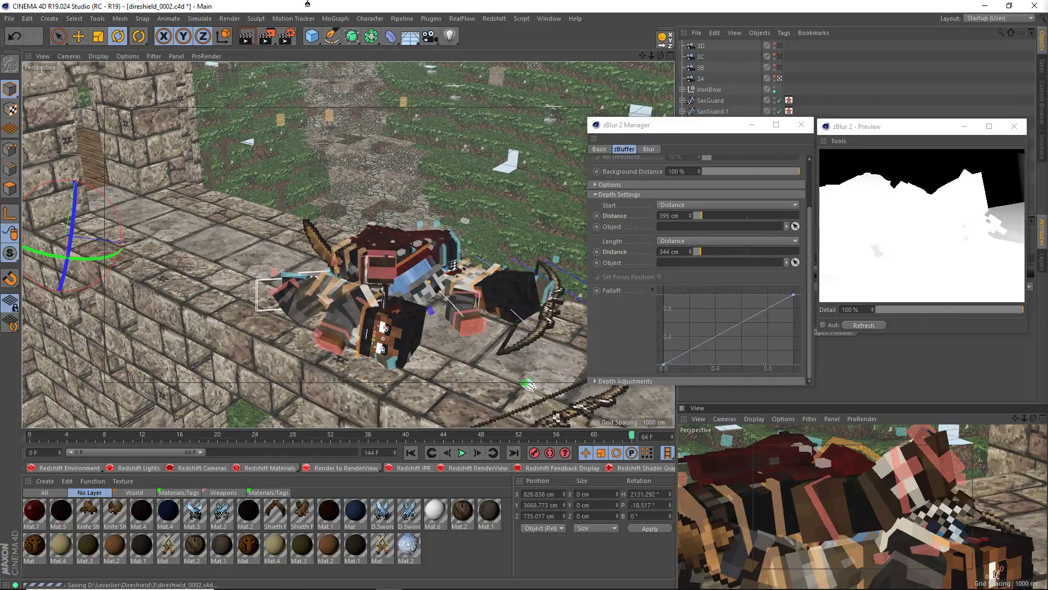
Save the project incrementally as direshield_0003.c4d.
click(27, 18)
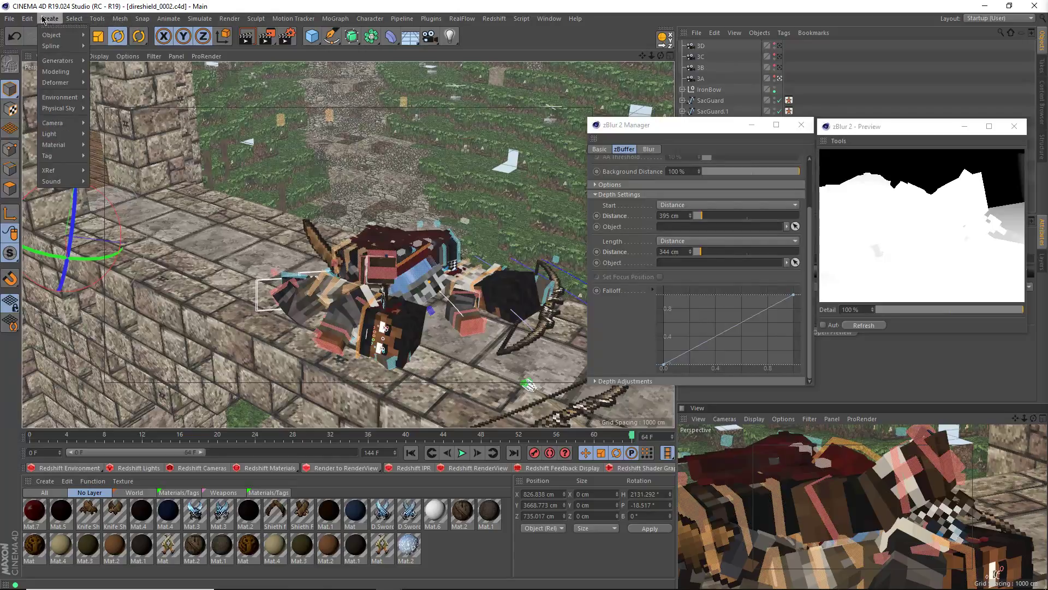
mouse_move(9, 19)
click(8, 17)
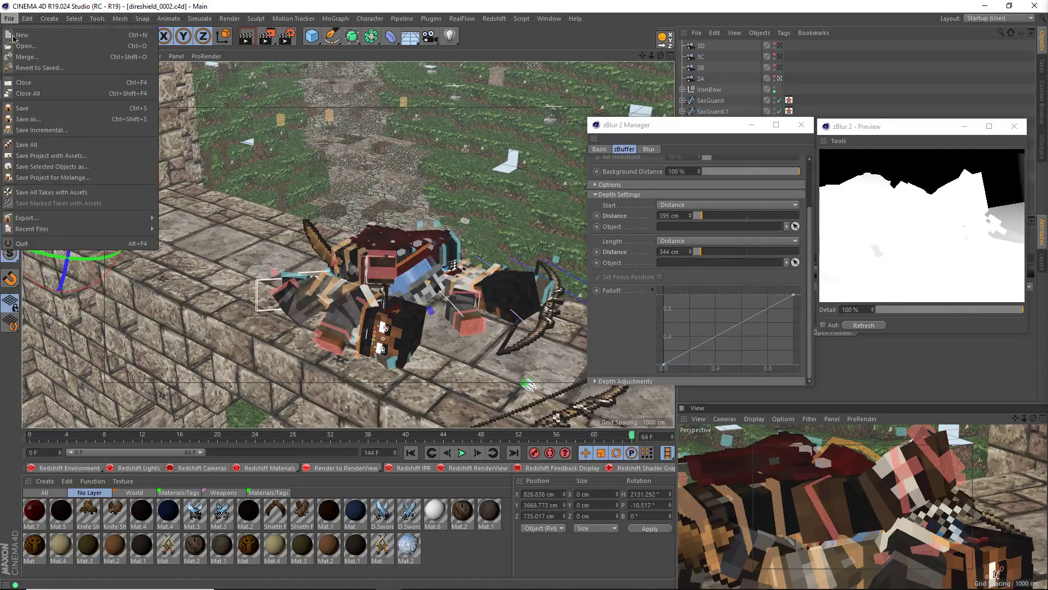
click(41, 130)
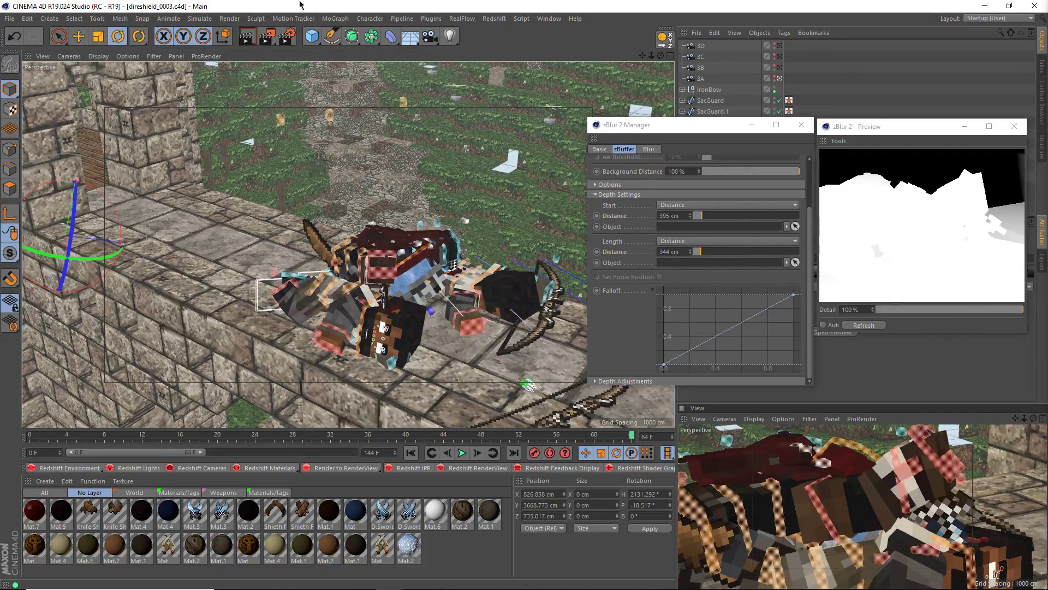
Make 3B the active camera, and set zBlur 2's length distance to 1000 cm and start distance to 676 cm.
click(780, 68)
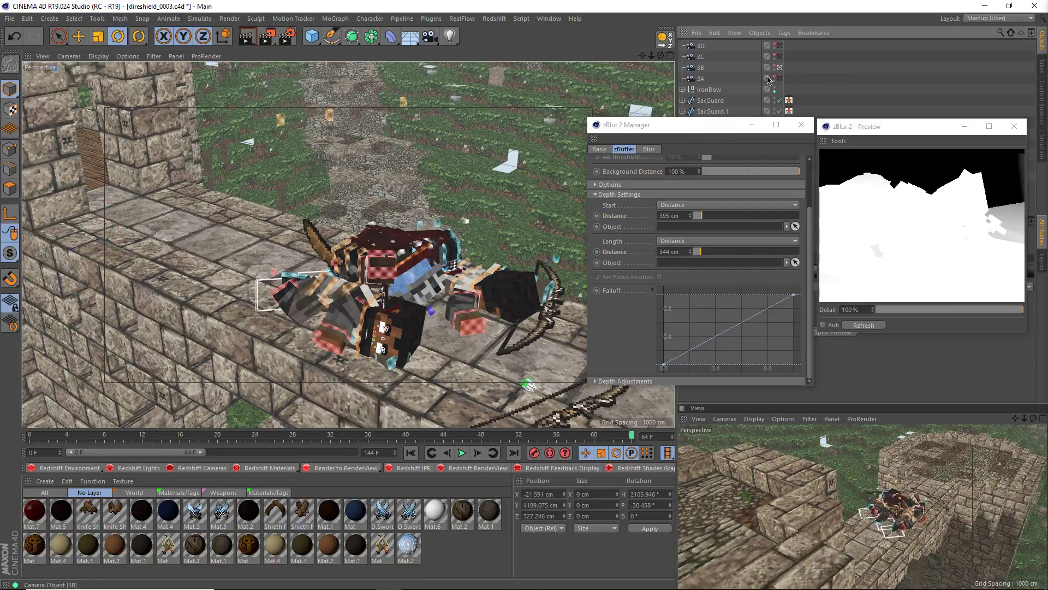
scroll(267, 287, down, 5)
scroll(267, 287, up, 2)
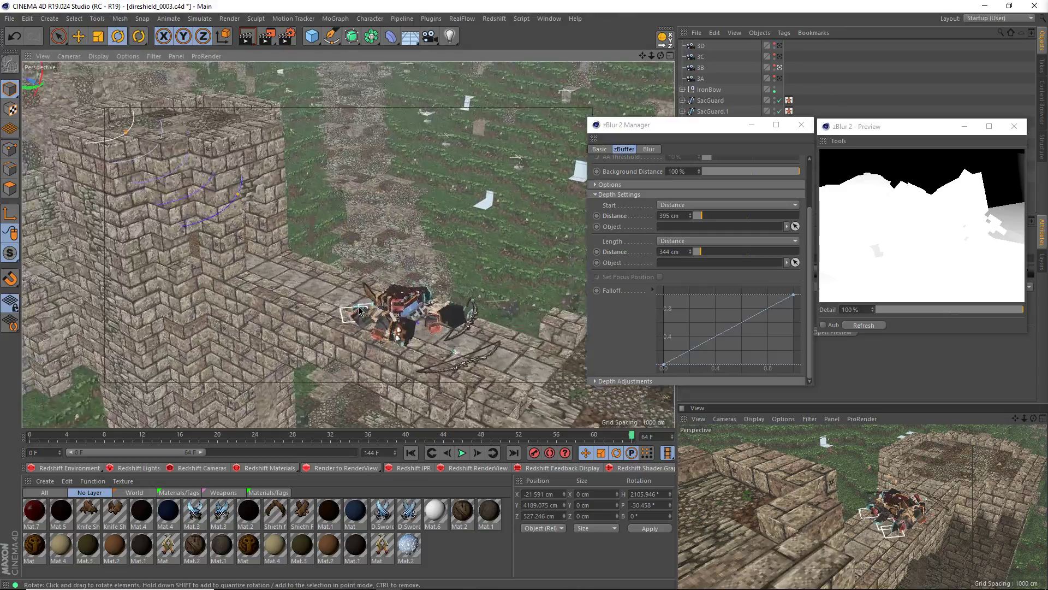
drag(704, 252, 715, 257)
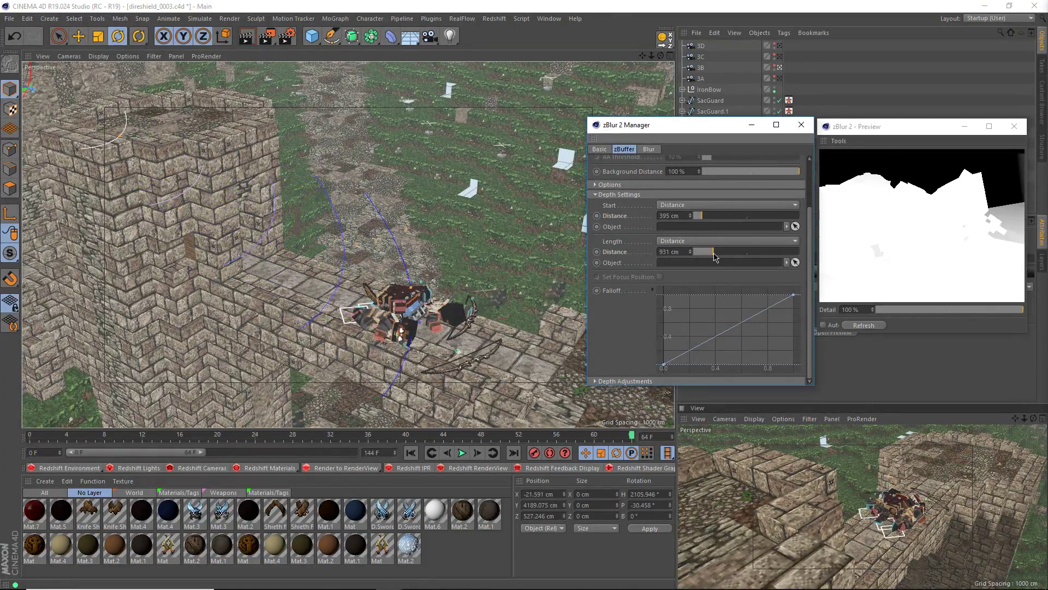
drag(715, 258, 717, 257)
drag(705, 216, 709, 219)
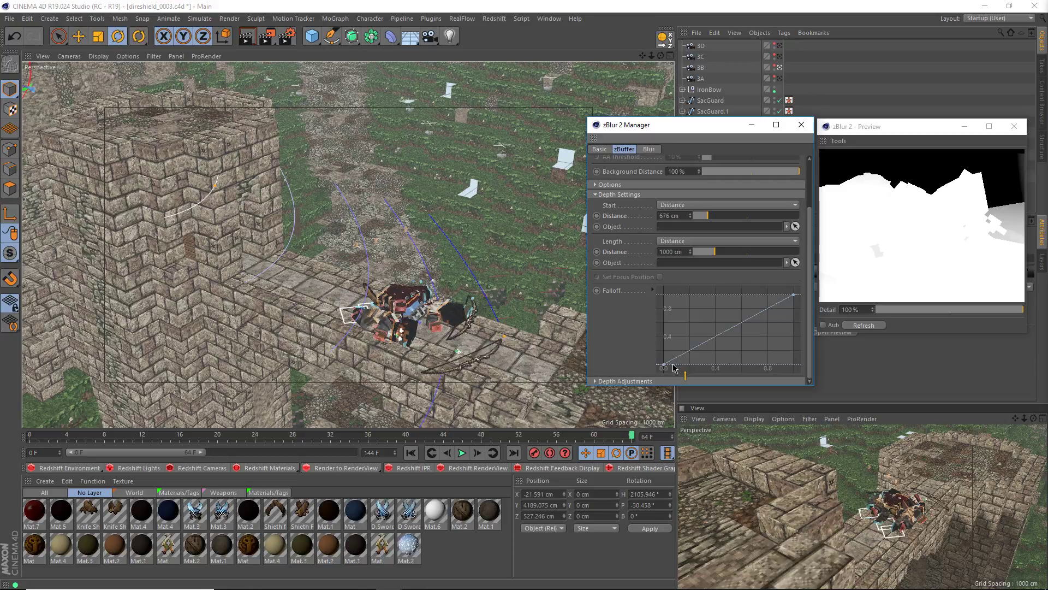
Reshape zBlur 2's falloff curve into a valley with full-height ends and two zero-height points at about 0.3 and 0.7.
click(691, 352)
ctrl+drag(698, 350, 664, 295)
ctrl+click(744, 326)
drag(744, 326, 752, 365)
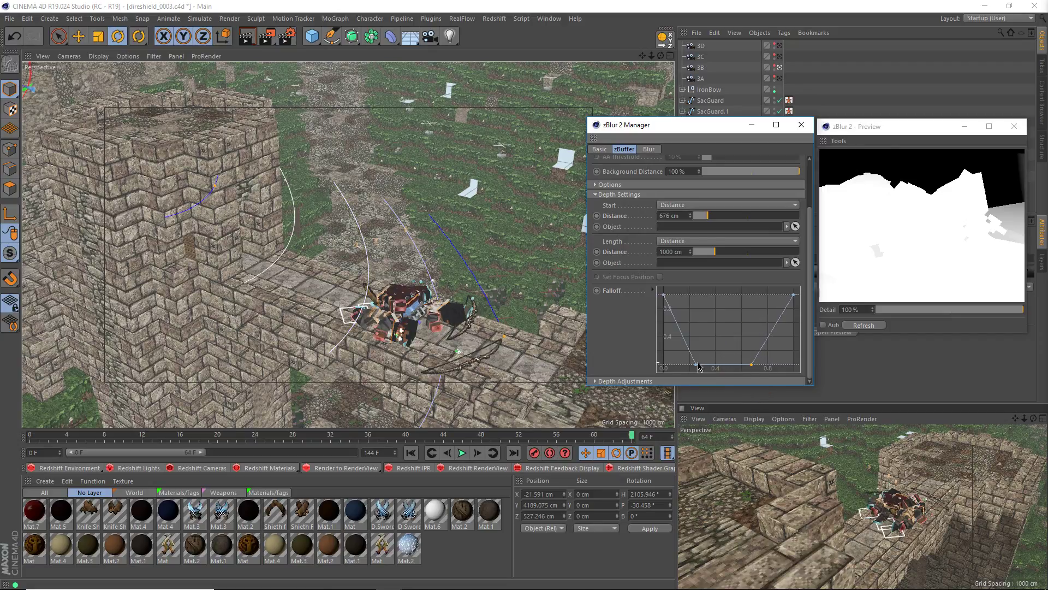
drag(698, 370, 704, 377)
Set zBlur 2's start distance to 778 cm, and check it with a refreshed depth preview and a test render of the camera view.
drag(708, 220, 711, 226)
drag(712, 226, 710, 227)
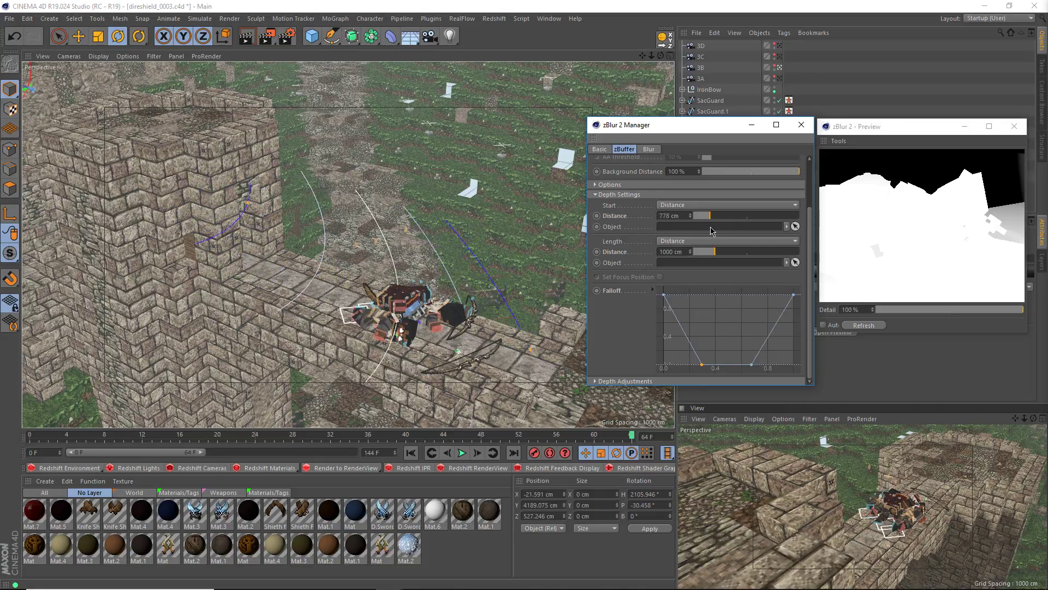
click(863, 325)
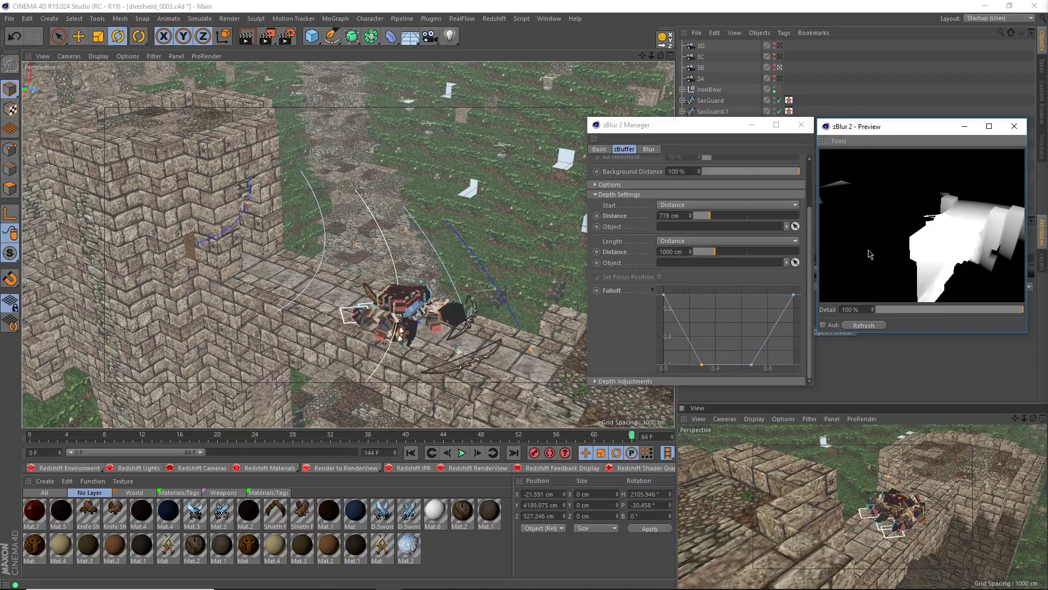
click(732, 457)
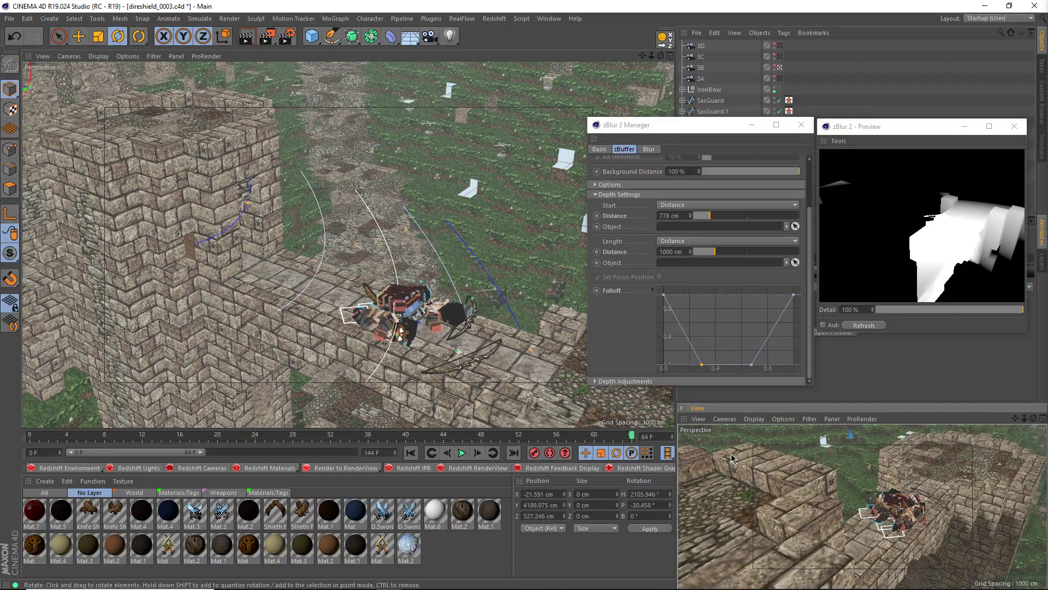
key(ctrl+r)
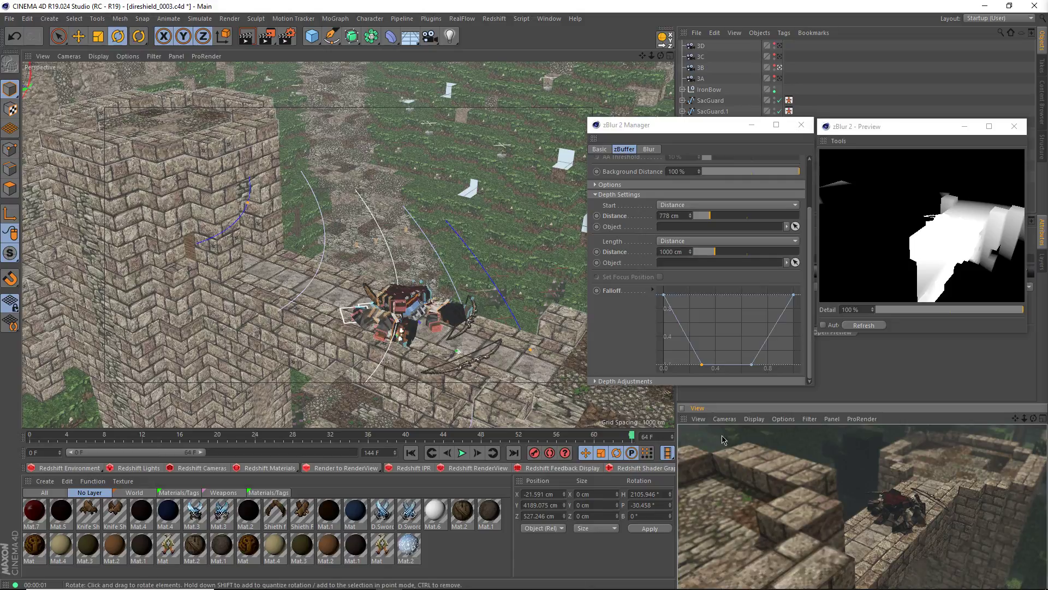
Set zBlur 2's length distance to 2000 cm and start distance to 293 cm, and check the depth preview and a test render.
drag(665, 252, 599, 255)
text(20)
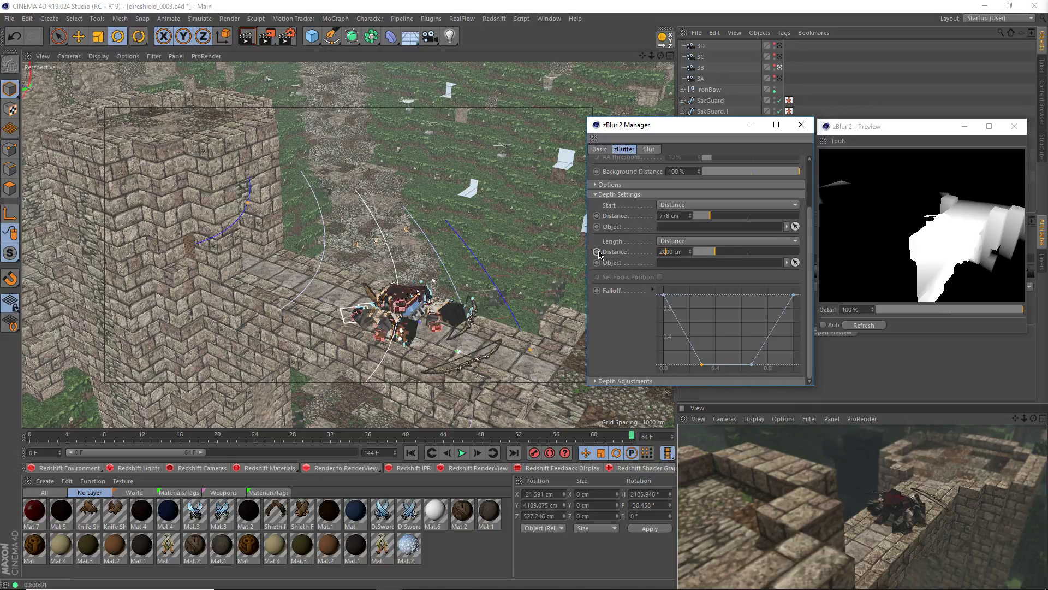
key(Return)
drag(709, 216, 702, 225)
click(890, 253)
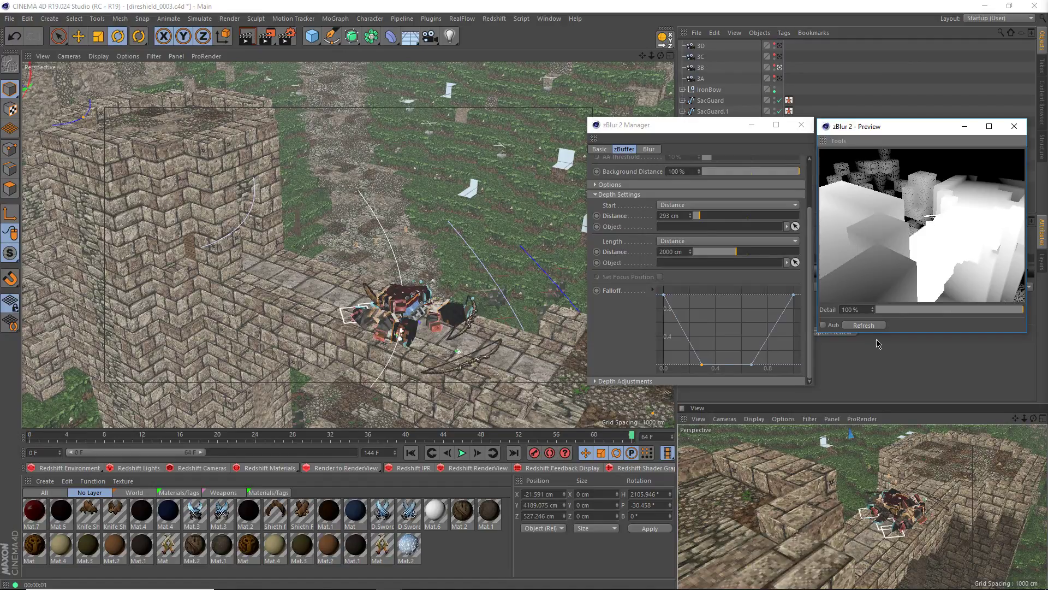
click(775, 455)
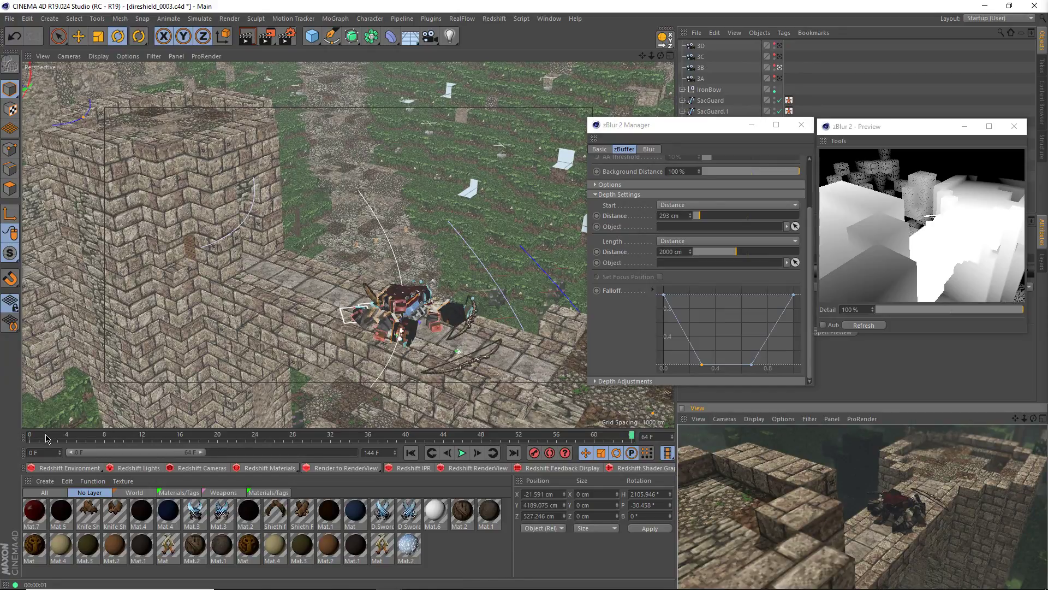
Limit the timeline's preview range to frames 64 to 96.
mouse_move(588, 587)
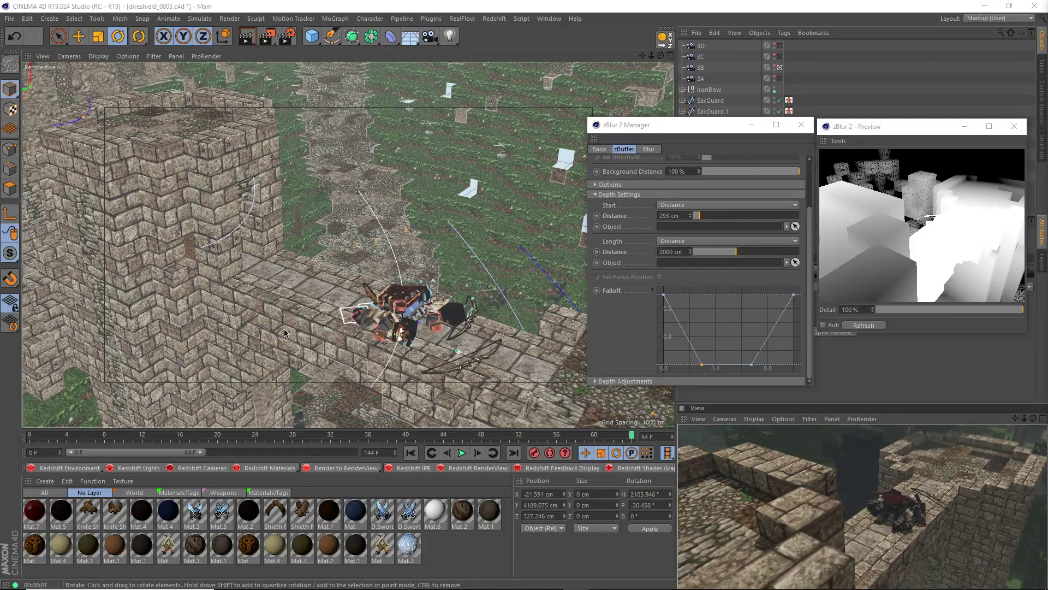
drag(119, 453, 241, 460)
drag(326, 453, 266, 453)
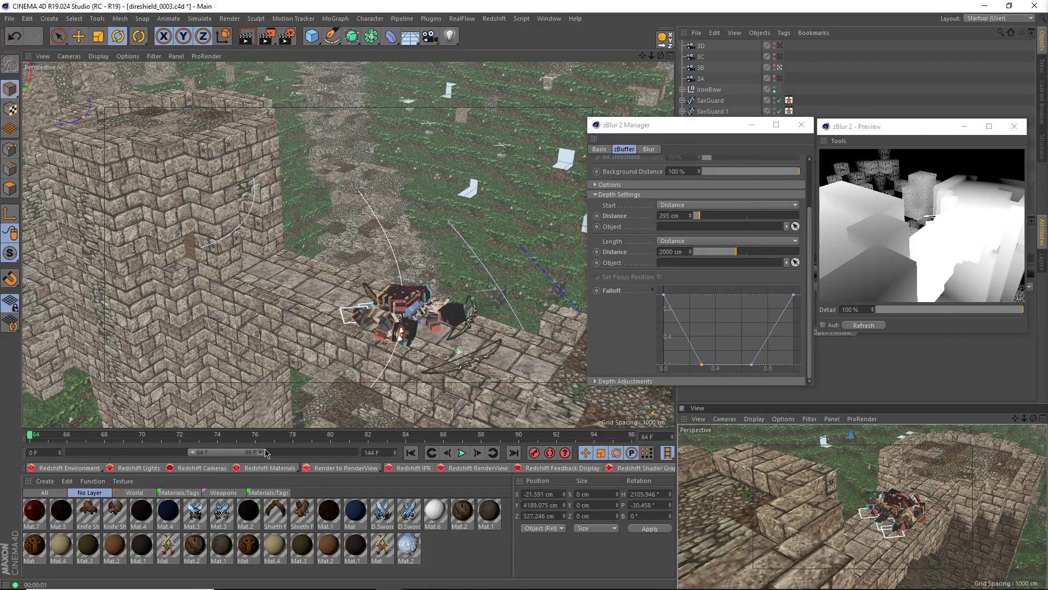
Set the render output's manual frame range from 64 to 96.
click(289, 37)
double_click(246, 181)
text(64)
key(Tab)
text(95)
key(Return)
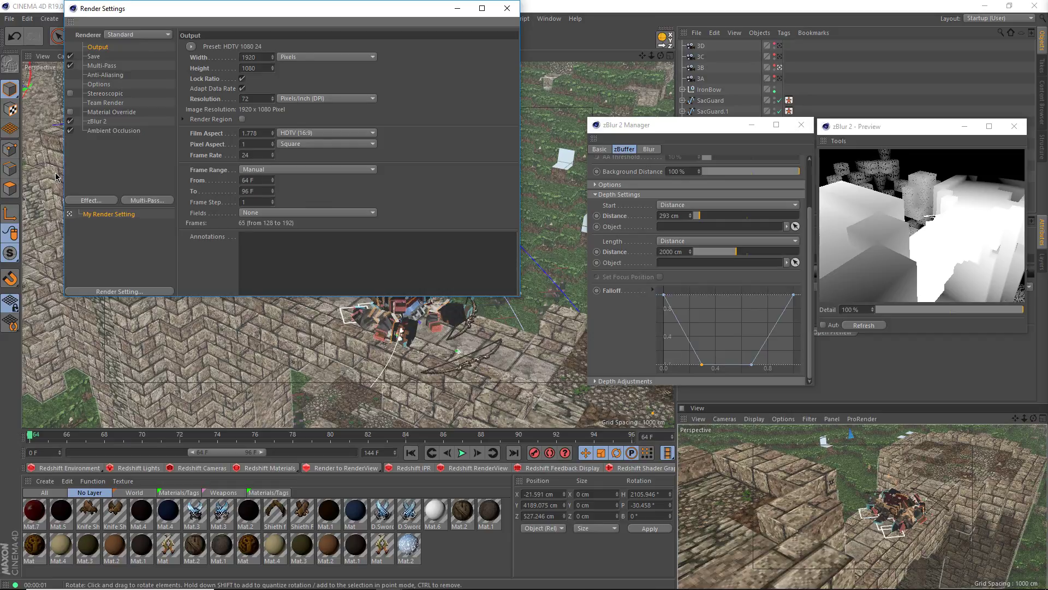
Change the save paths to D:\Levaslier\PROLOGUE\01 FINAL_RENDER\3B\3B for the regular image and 3B\3B-AOV in the same location for the multi-pass image.
click(94, 56)
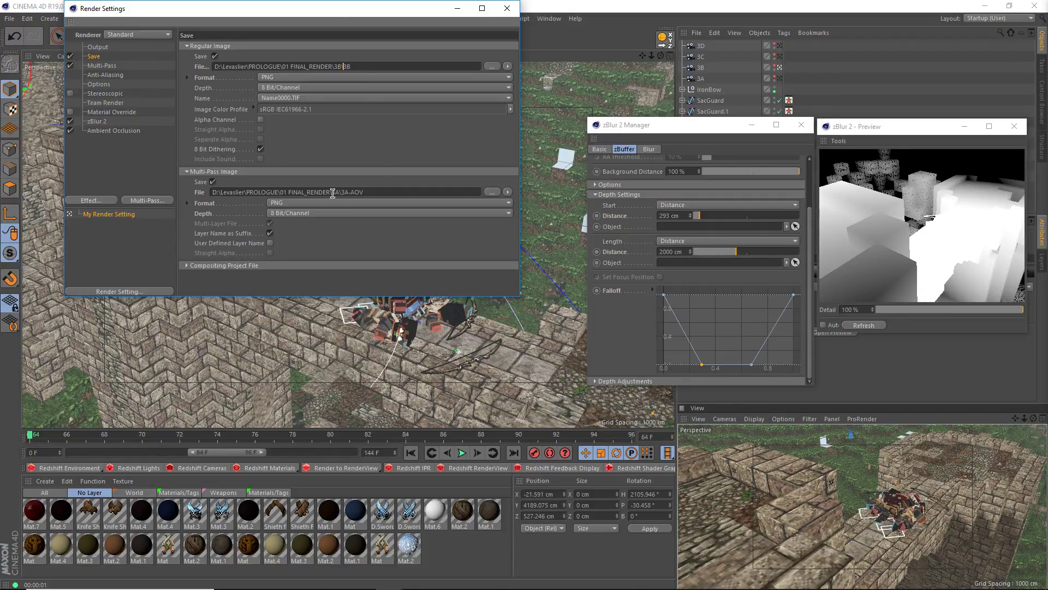
key(BackSpace)
text(B)
key(Right)
click(508, 8)
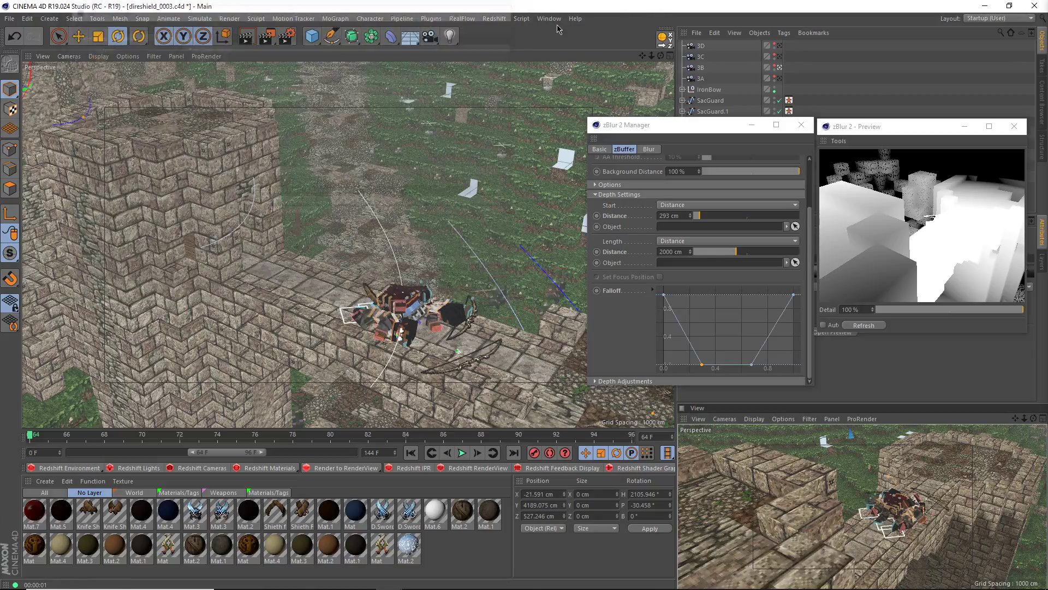
Add a Post Effects pass to the multi-pass render settings of direshield_0003.c4d.
click(292, 37)
click(104, 66)
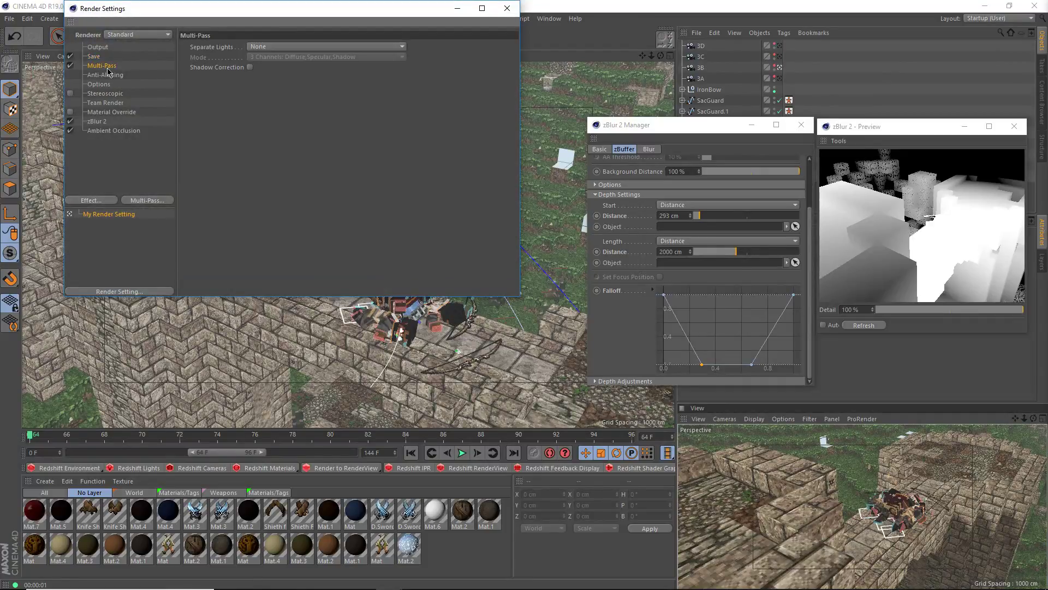
click(137, 200)
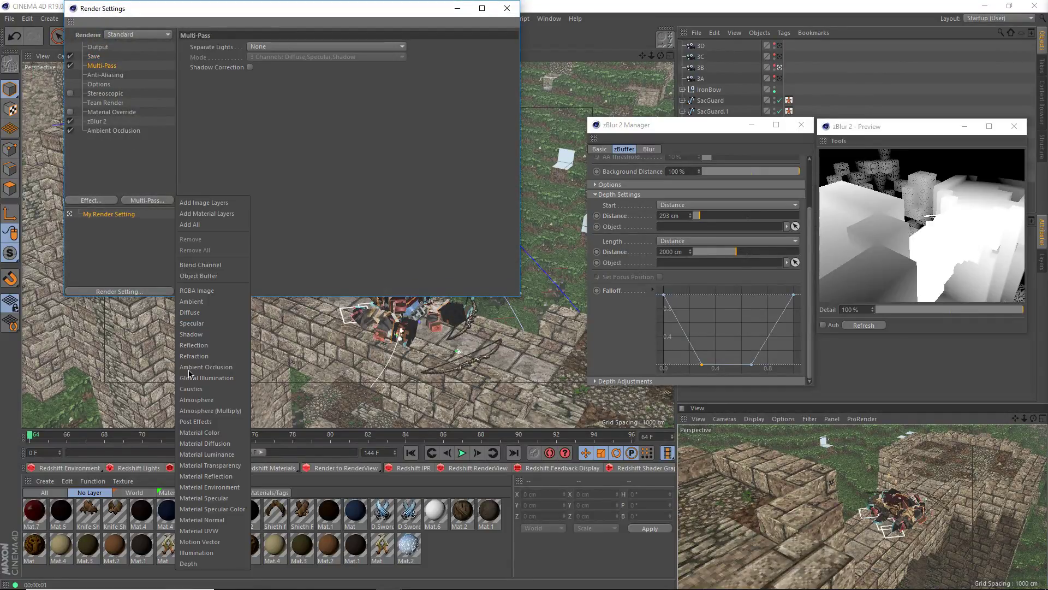
click(226, 422)
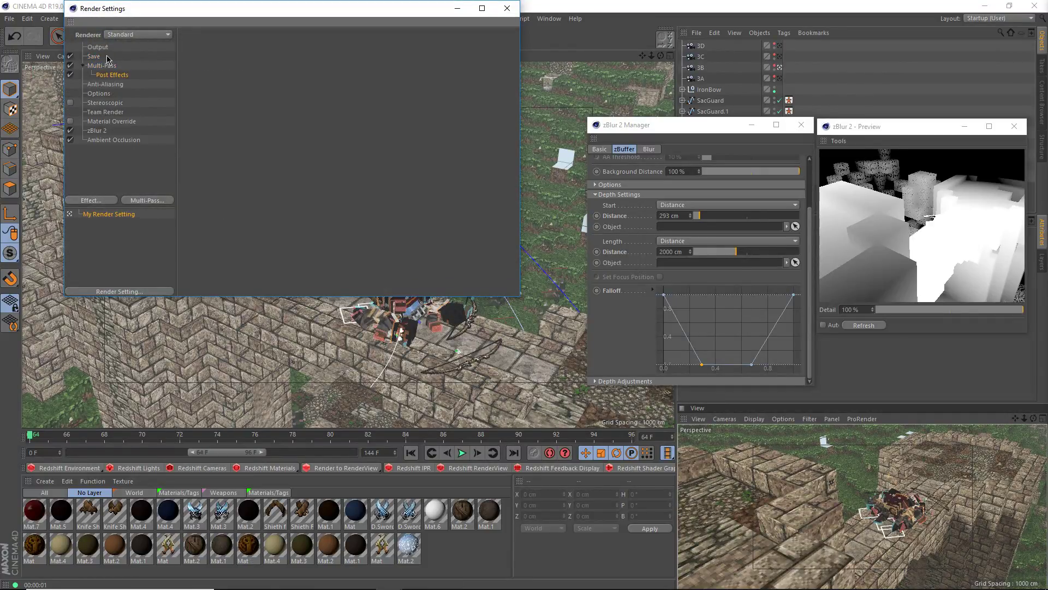
click(504, 8)
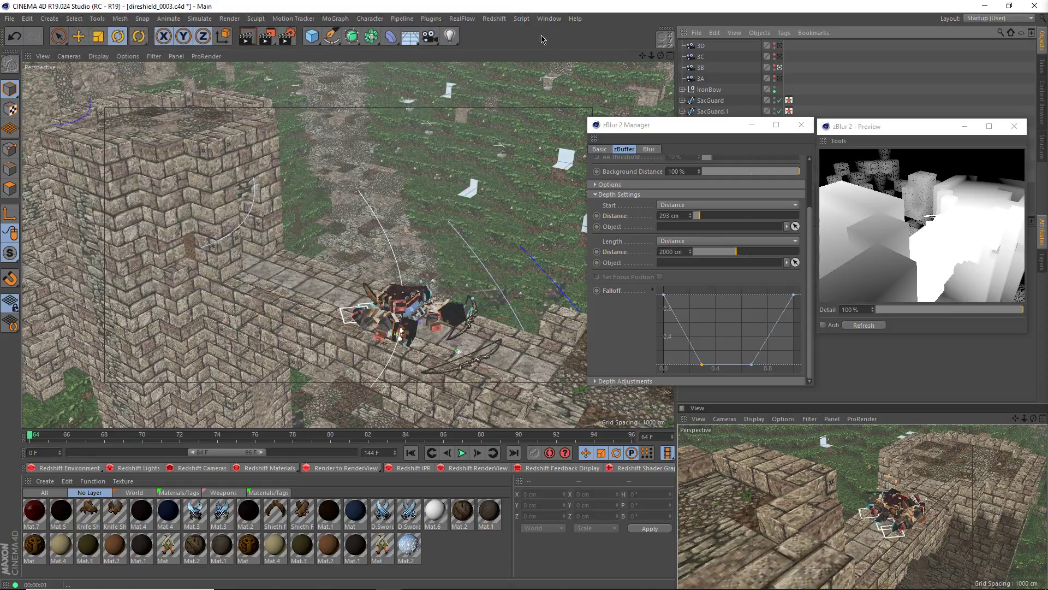
Add direshield_0003.c4d to the render queue and check the queued 3A job's details.
click(272, 42)
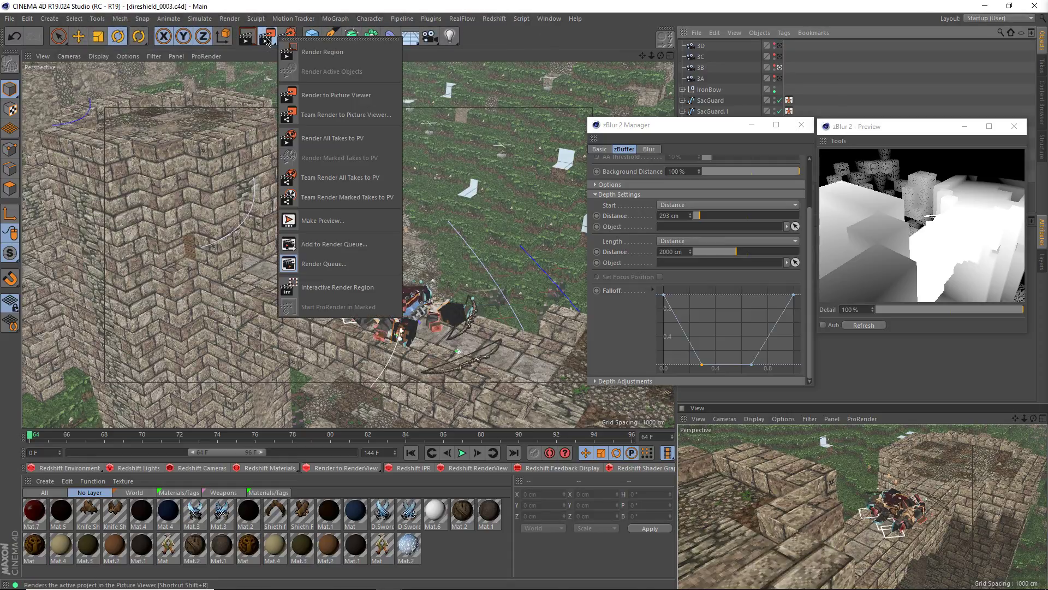
click(328, 244)
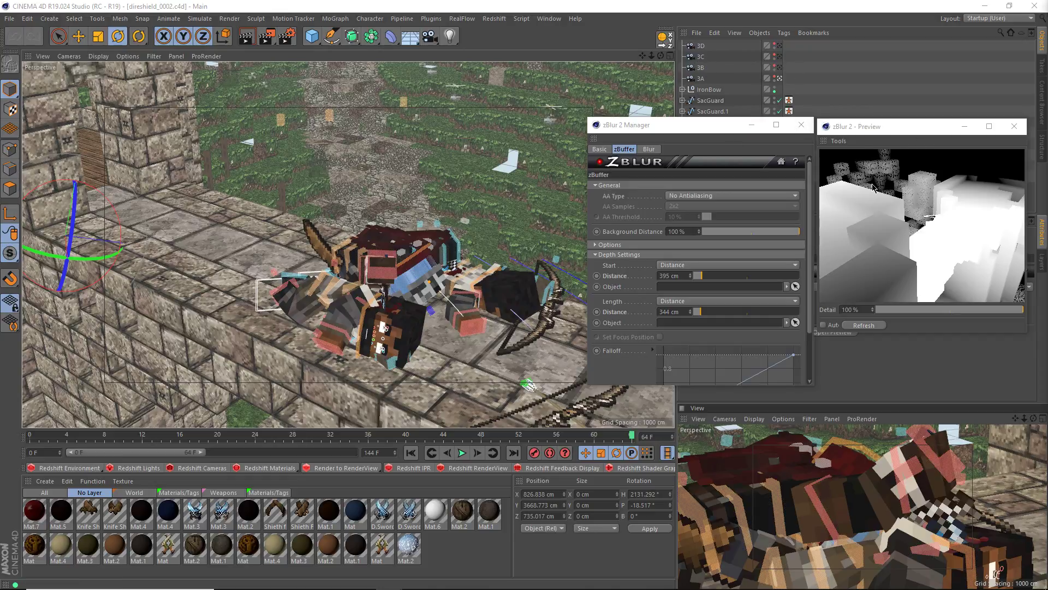
drag(1047, 76, 601, 2)
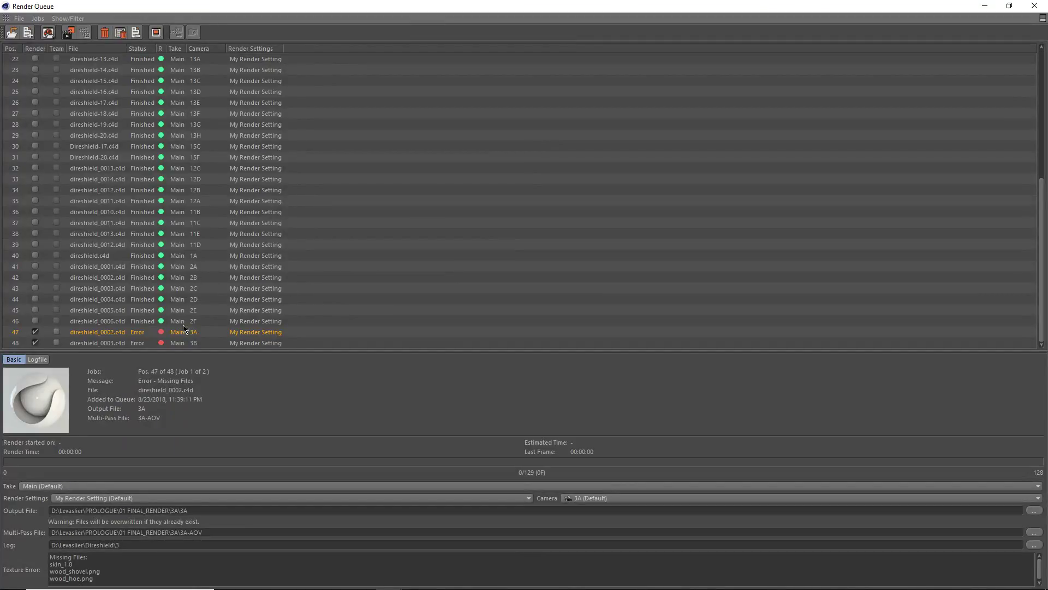
drag(263, 6, 1047, 103)
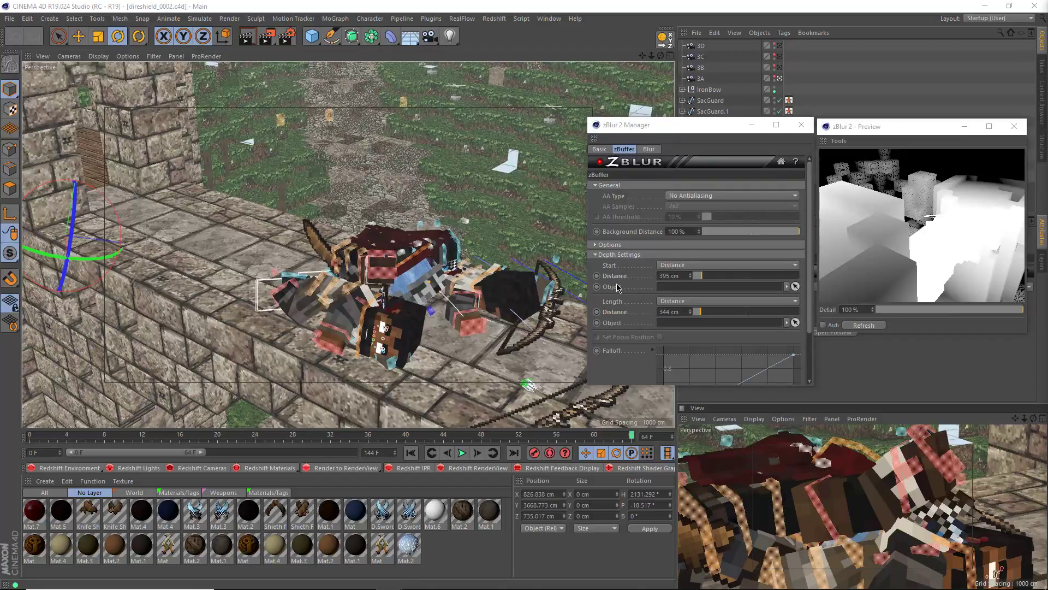
Add a Post Effects pass to the multi-pass render settings of direshield_0002.c4d and save the project.
scroll(633, 327, down, 2)
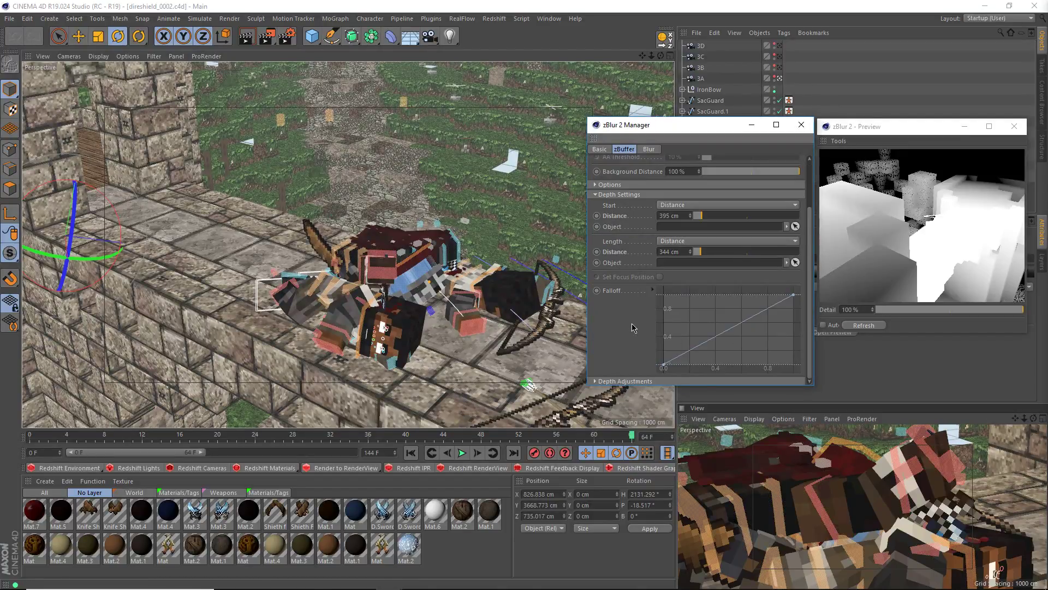
click(287, 36)
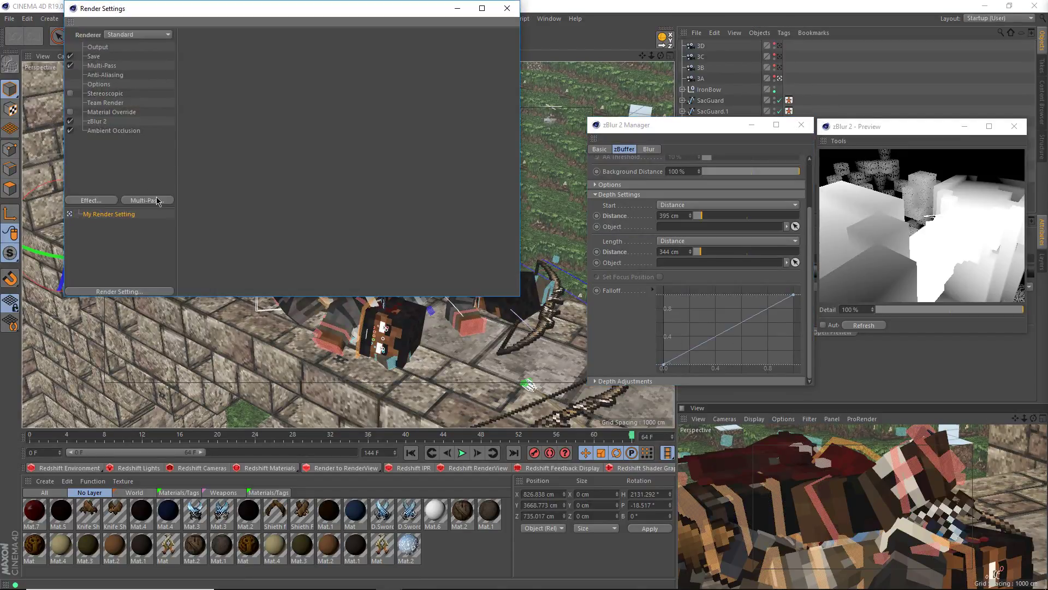
click(157, 201)
click(213, 418)
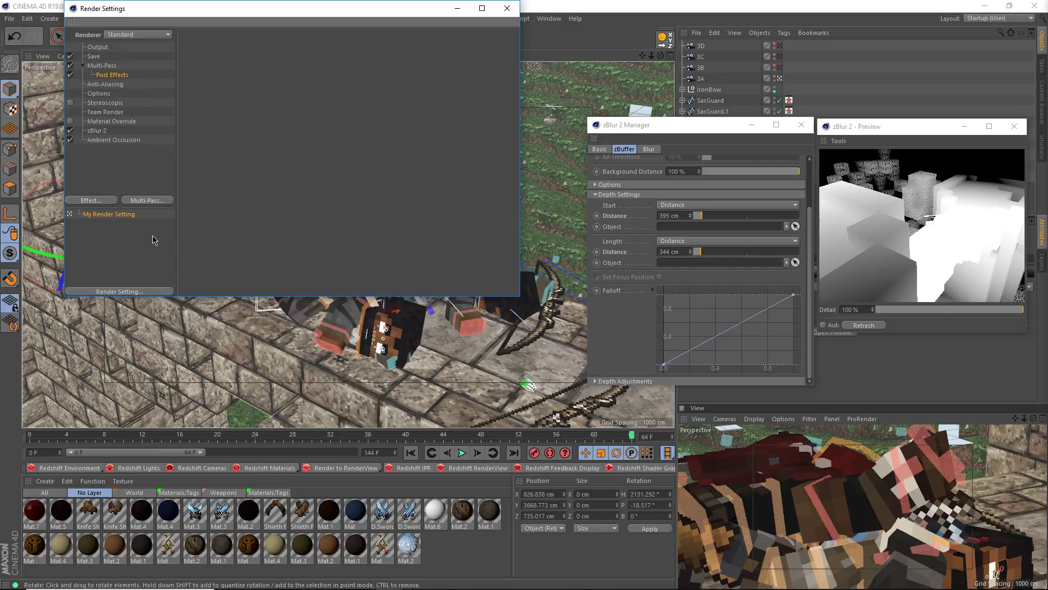
click(507, 8)
key(ctrl+s)
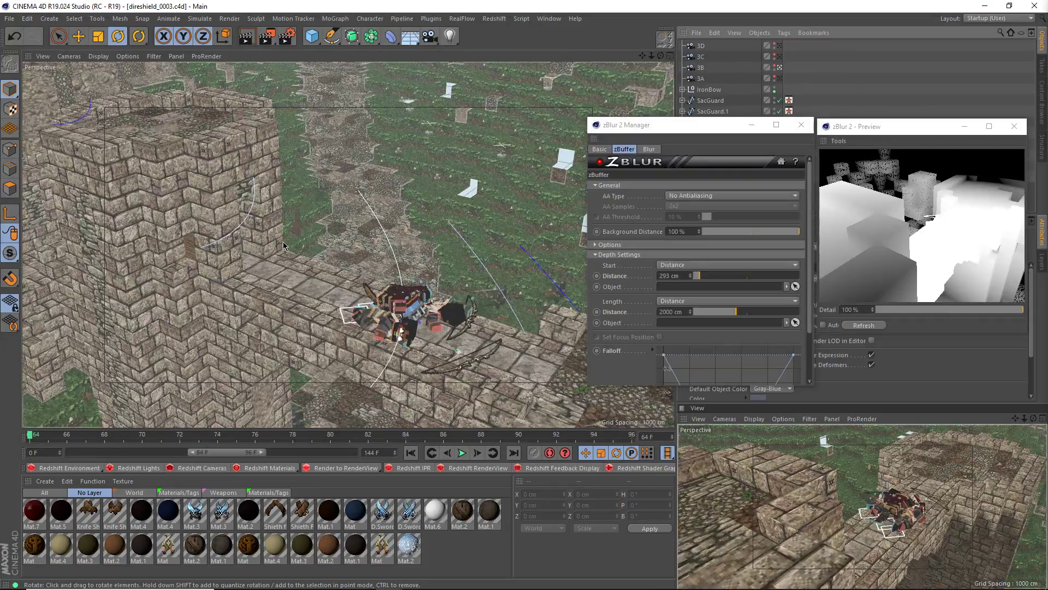
Save direshield_0003.c4d incrementally as direshield_0004.c4d.
click(9, 18)
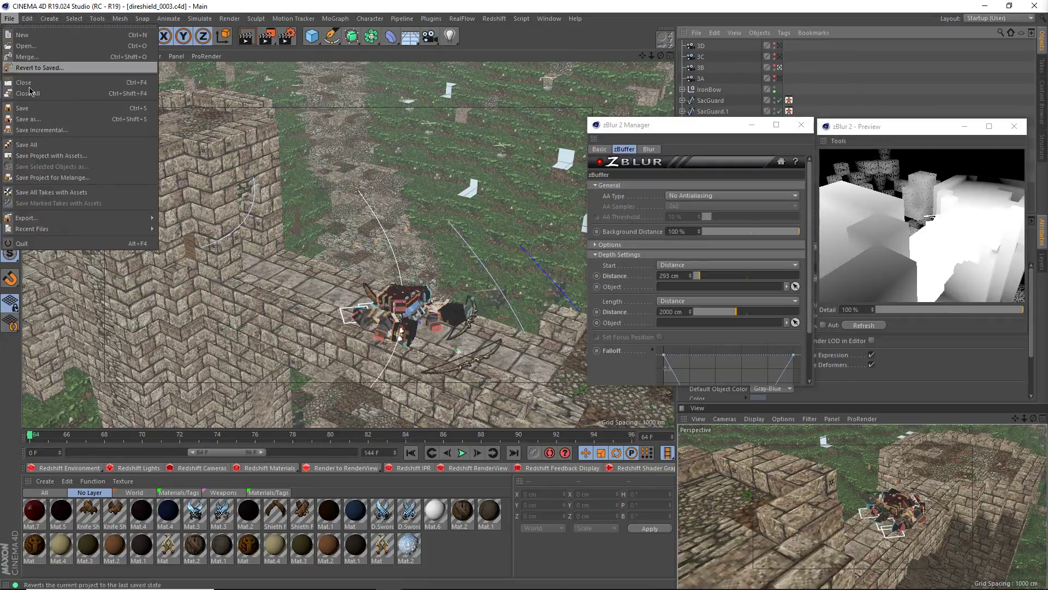
click(38, 130)
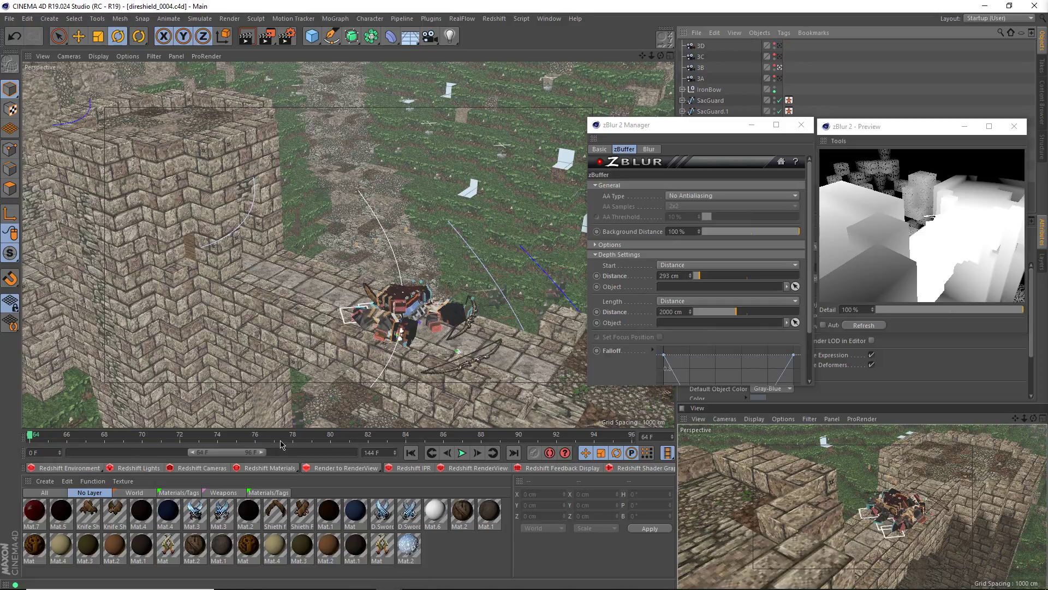
click(286, 45)
drag(163, 7, 241, 99)
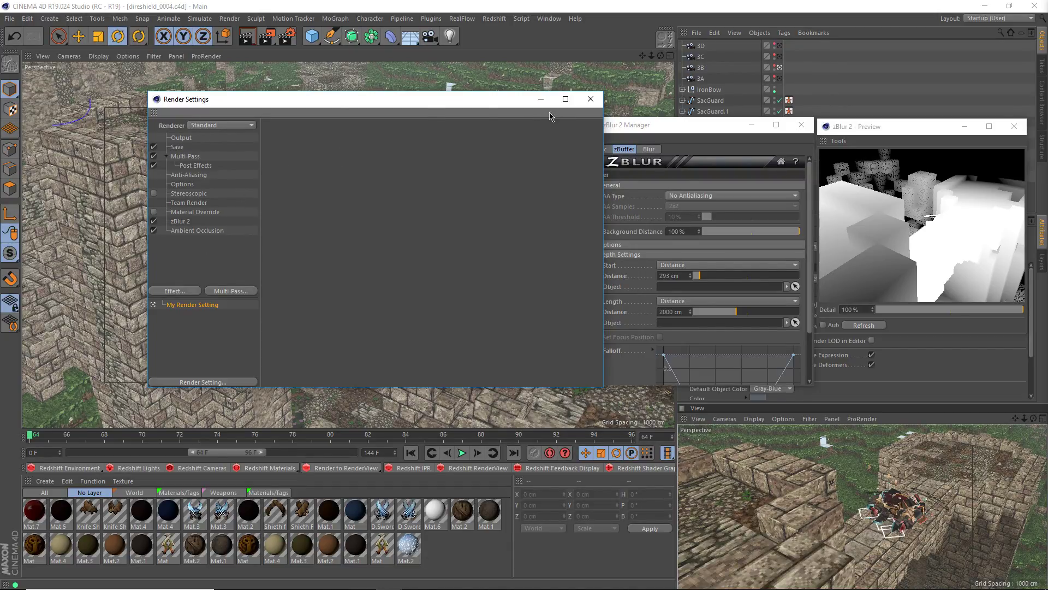
click(591, 99)
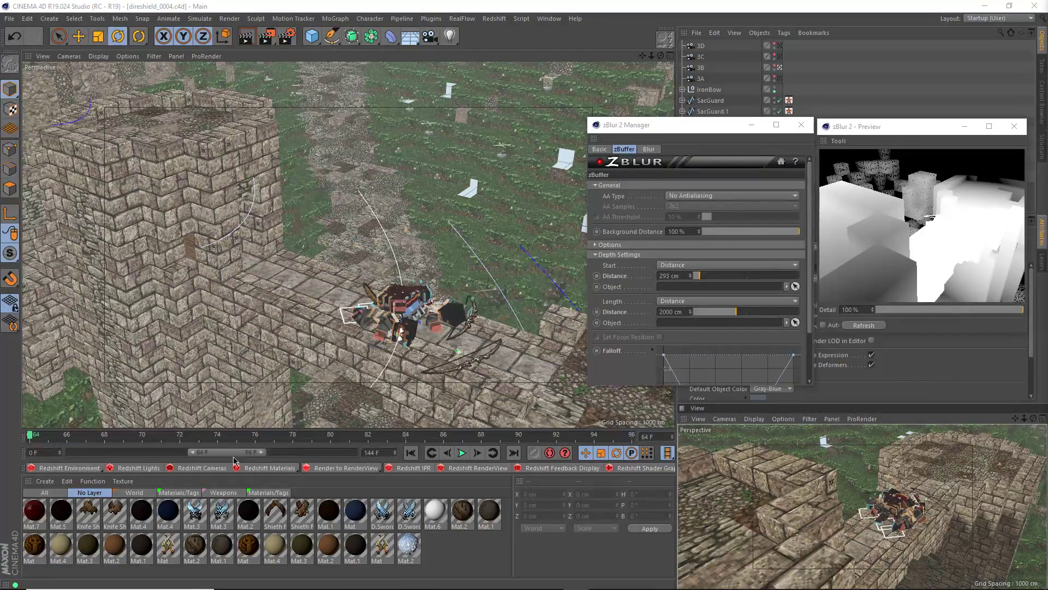
Shift the timeline's preview range to frames 96 to 144, go to frame 96, and make 3C the active camera.
drag(207, 453, 293, 455)
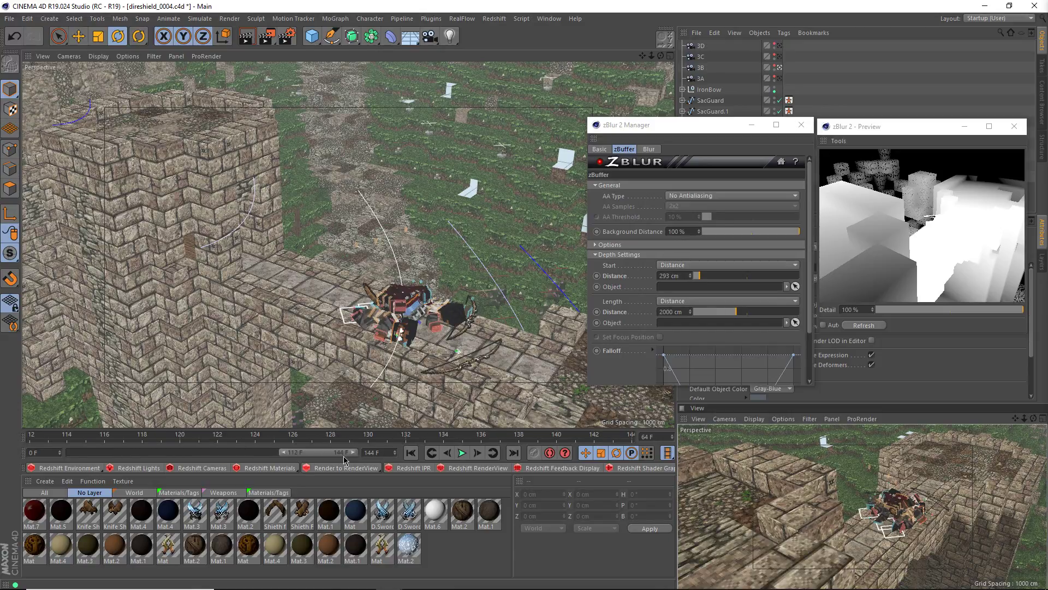
drag(282, 453, 256, 455)
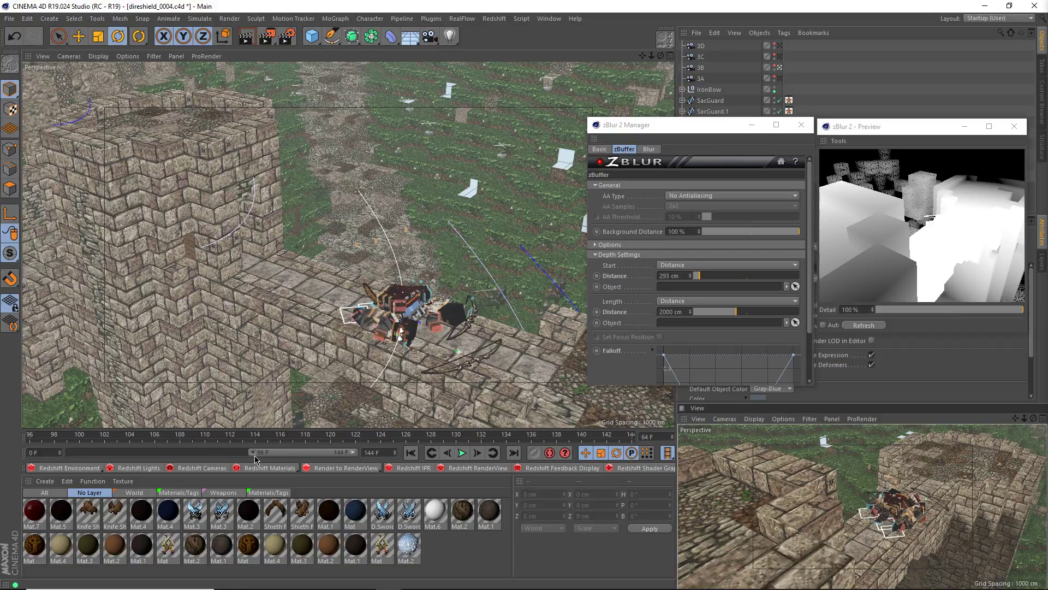
click(32, 441)
click(779, 56)
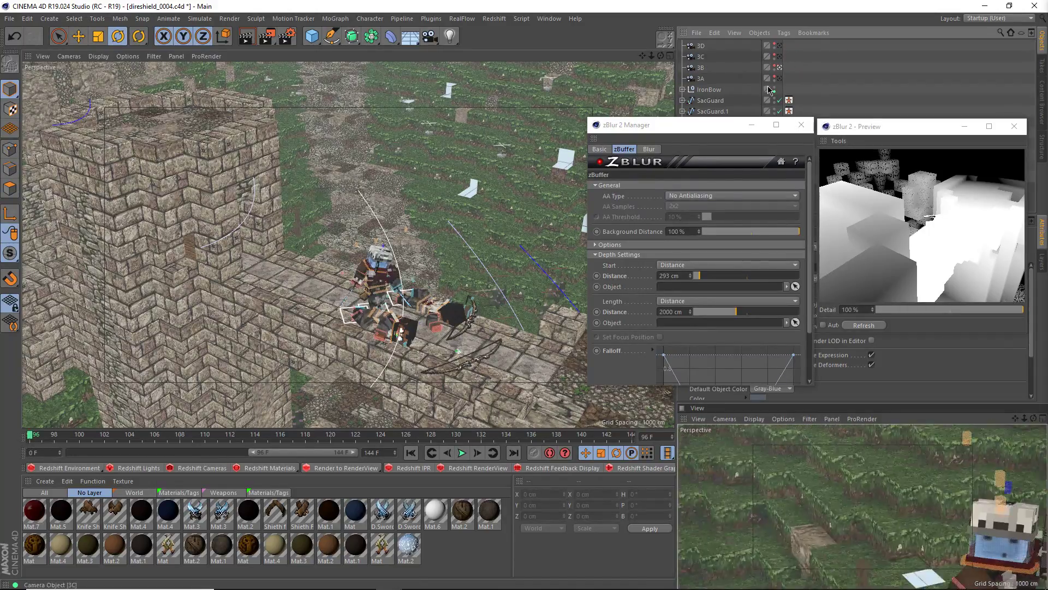
Set the regular image's save path to D:\Levaslier\PROLOGUE\01 FINAL_RENDER\3C\3C and update the multi-pass save path for the same shot.
click(286, 36)
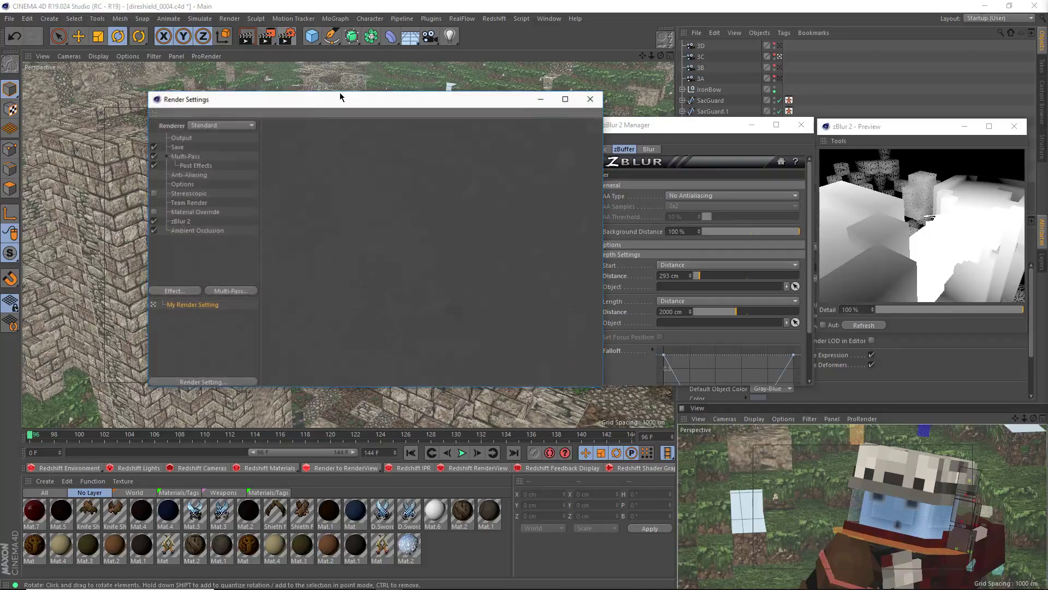
click(180, 146)
click(484, 156)
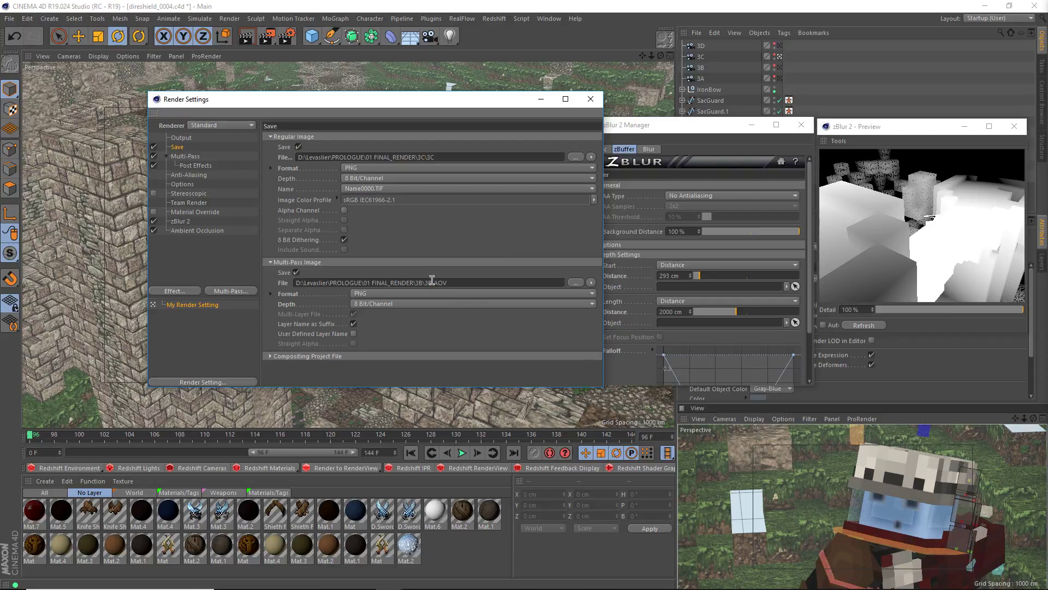
key(BackSpace)
click(191, 157)
Set the render output's manual frame range from 96 to 144.
click(181, 137)
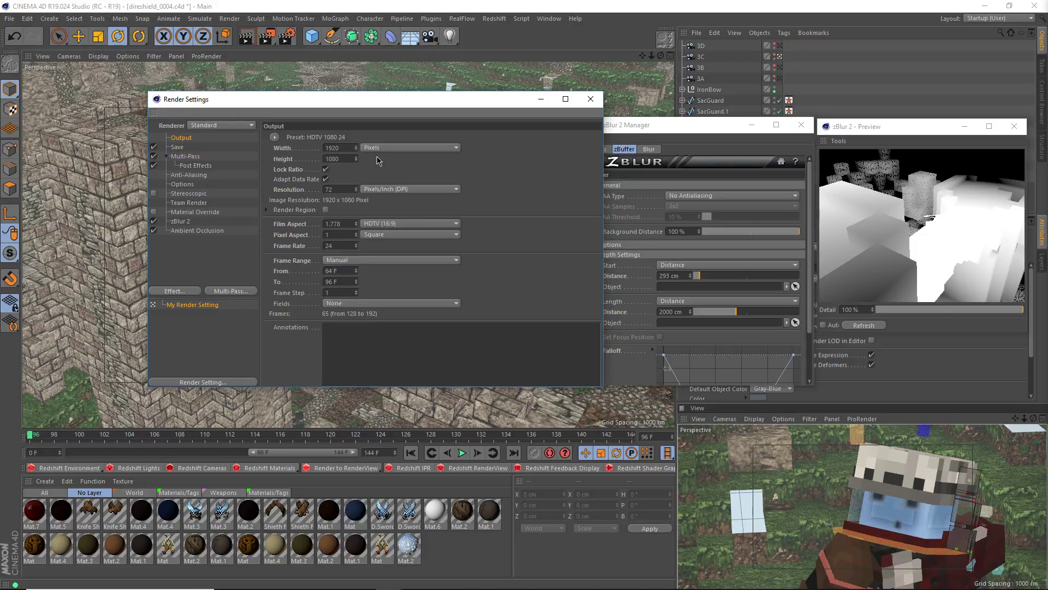
double_click(339, 270)
text(96)
key(Tab)
text(144)
key(Return)
click(591, 99)
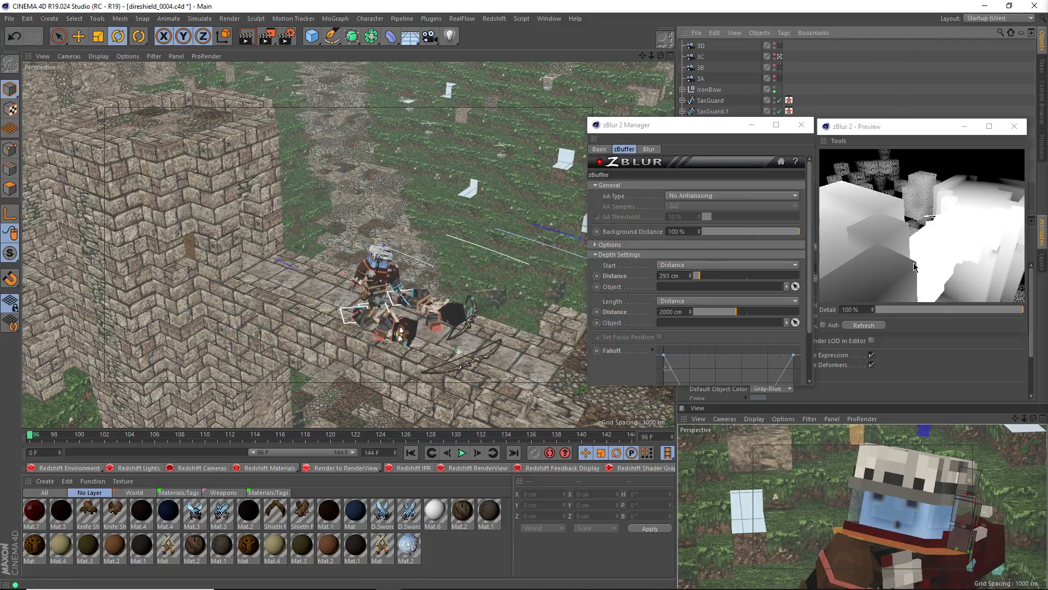
Set zBlur 2's start distance to 0 cm and length distance to 1263 cm.
alt+drag(411, 301, 392, 324)
drag(699, 276, 673, 279)
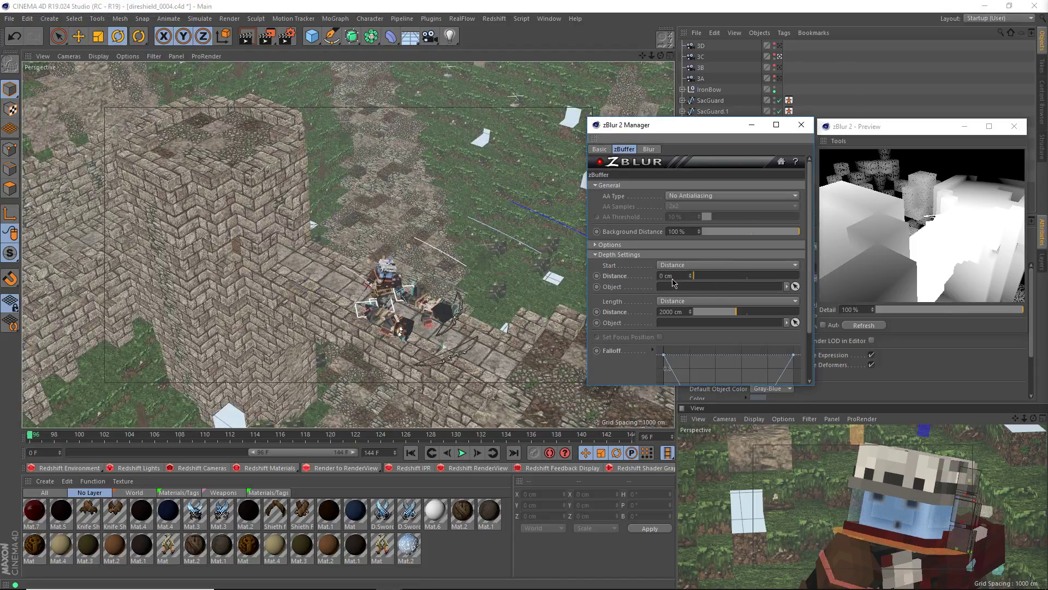
click(721, 314)
Reshape zBlur 2's falloff curve into a straight ramp from zero at the start to full height at the end by removing two points.
scroll(646, 341, down, 3)
click(664, 296)
key(Delete)
click(703, 364)
key(Delete)
drag(752, 365, 664, 364)
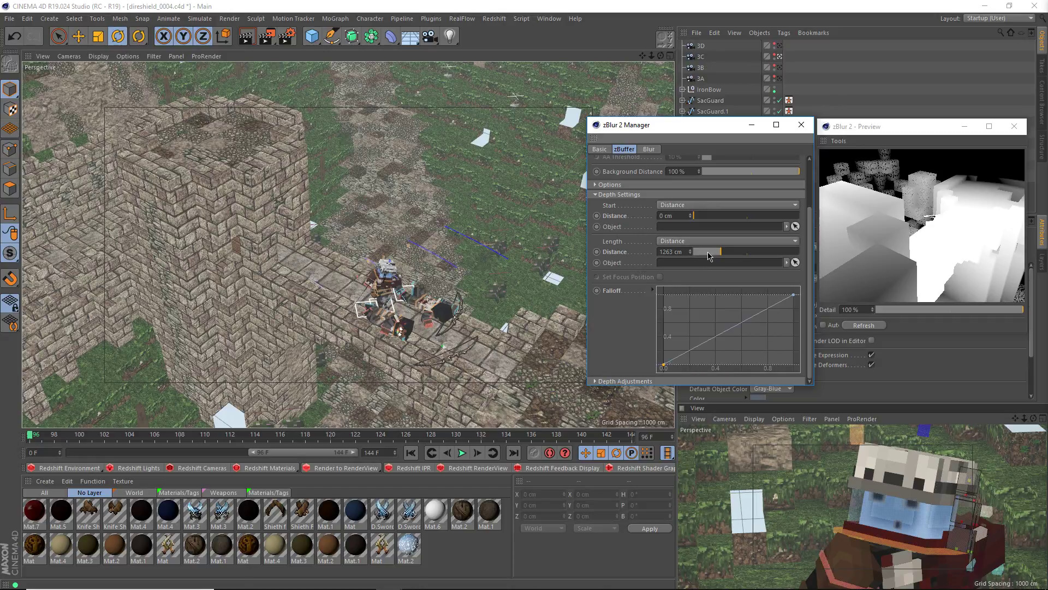
Set zBlur 2's length distance to 446 cm and start distance to 691 cm for camera 3C.
drag(720, 252, 711, 252)
drag(693, 216, 708, 217)
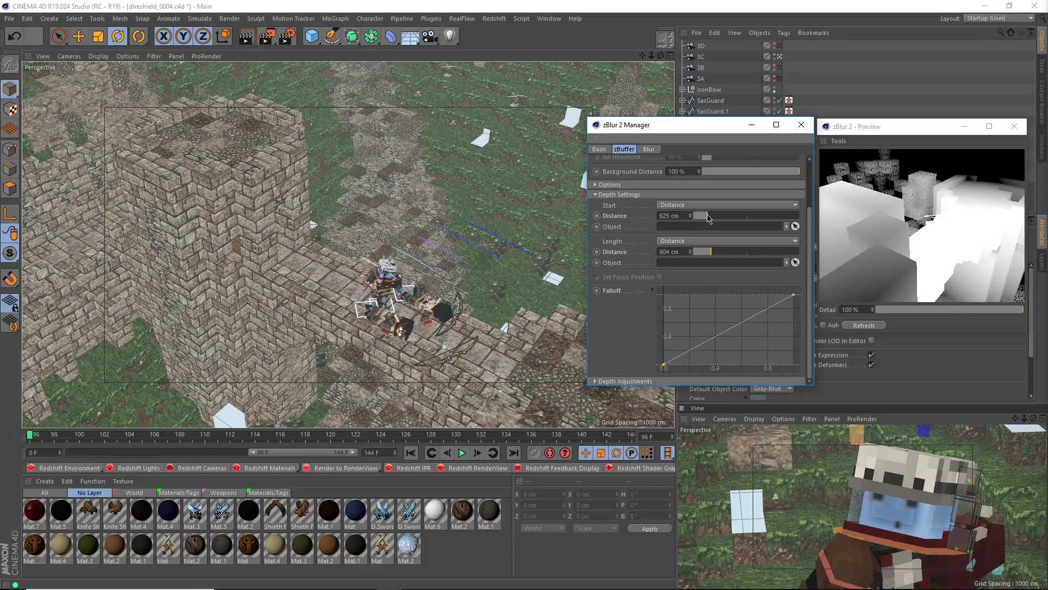
drag(711, 252, 703, 253)
drag(709, 216, 708, 217)
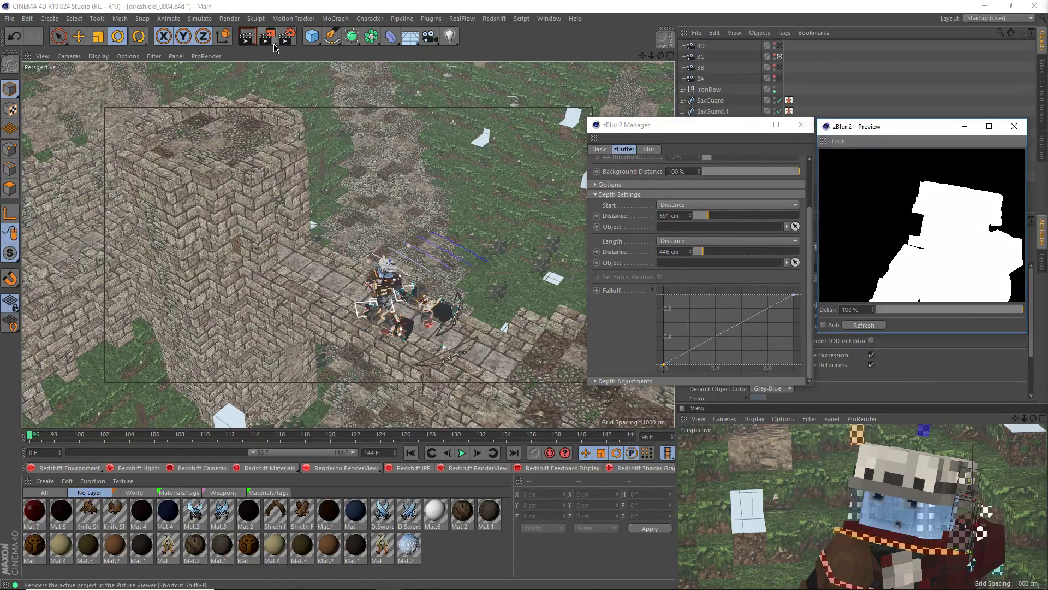
Review the zBlur 2 and Material Override entries in the render settings.
click(287, 36)
click(183, 230)
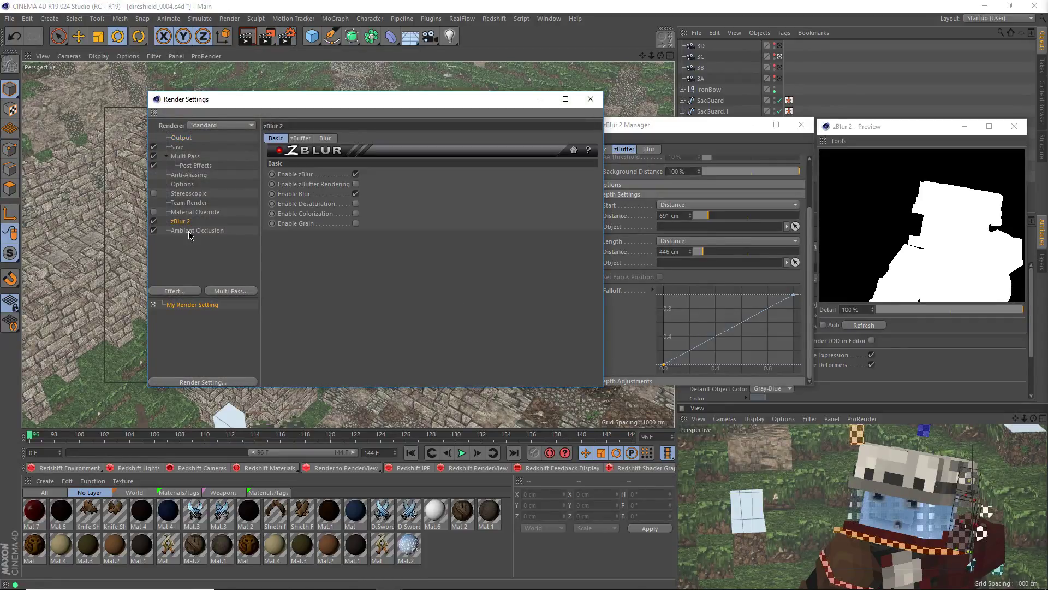
click(191, 213)
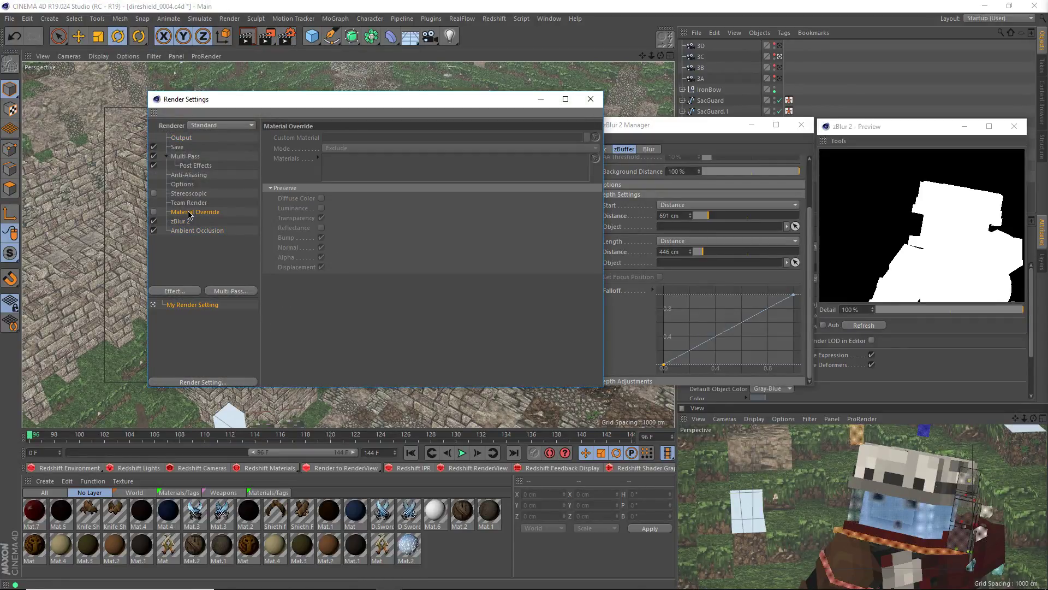
click(177, 223)
click(590, 99)
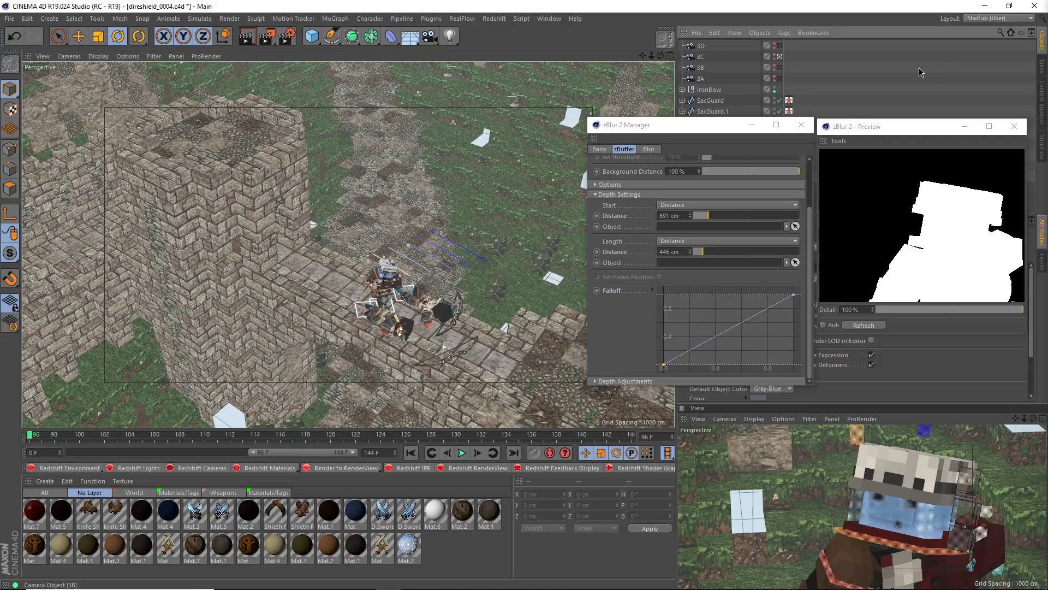
Add the scene to the render queue and save the project as a new incremental version.
click(266, 40)
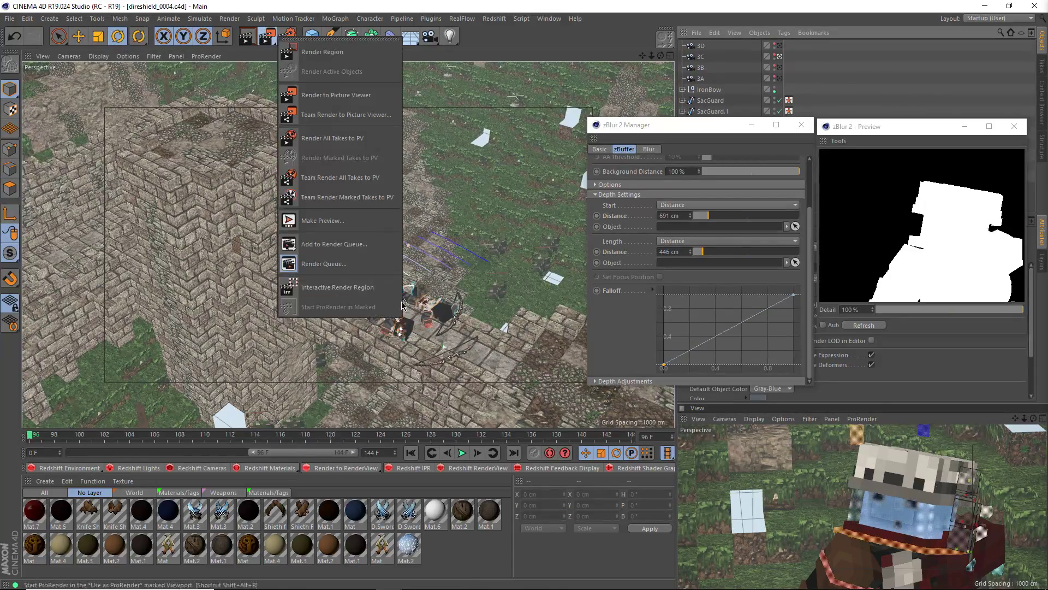
click(319, 251)
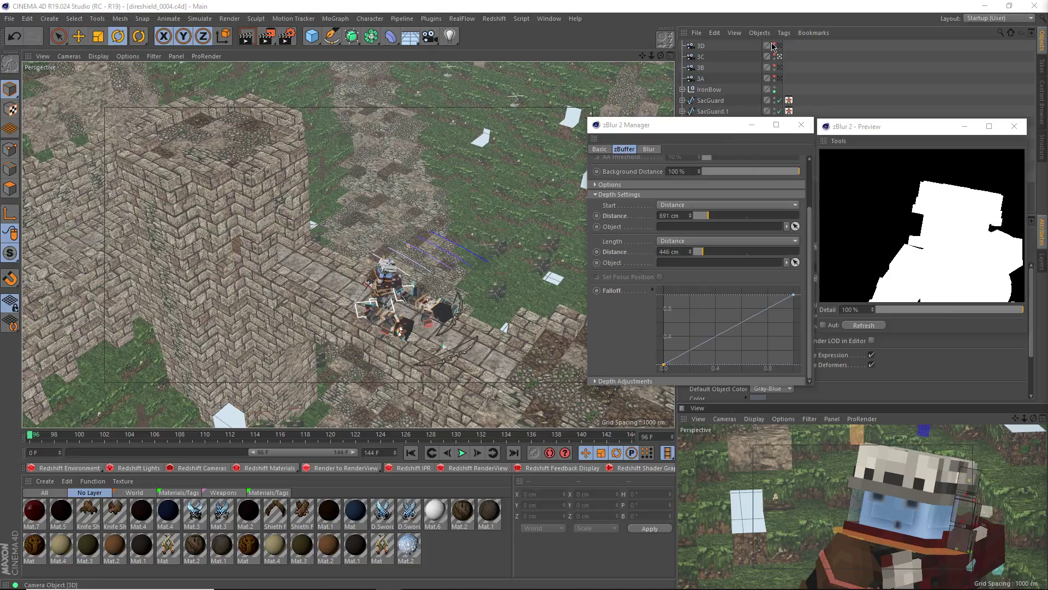
click(10, 18)
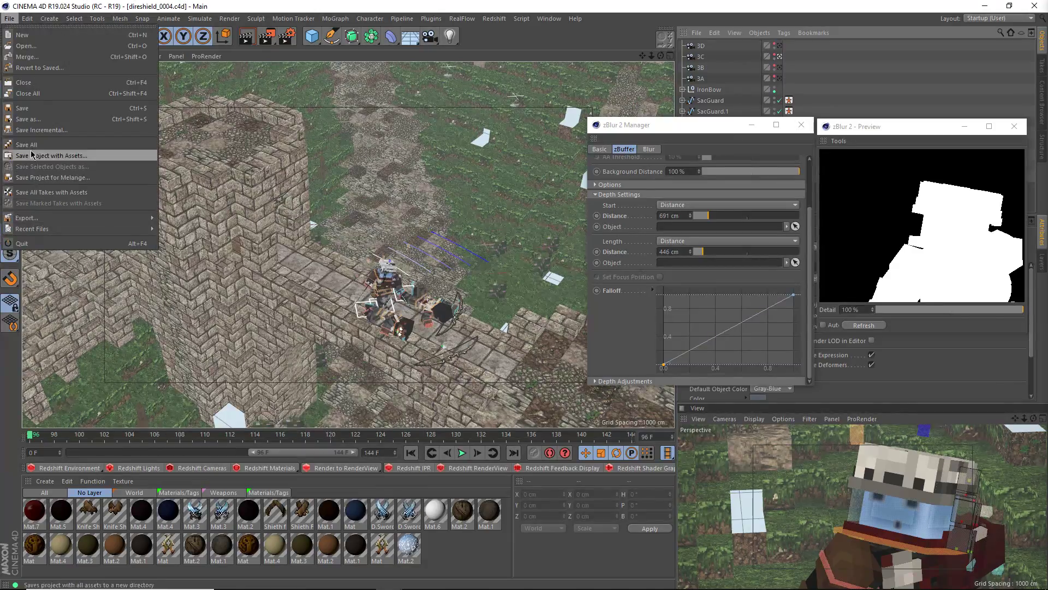
click(36, 131)
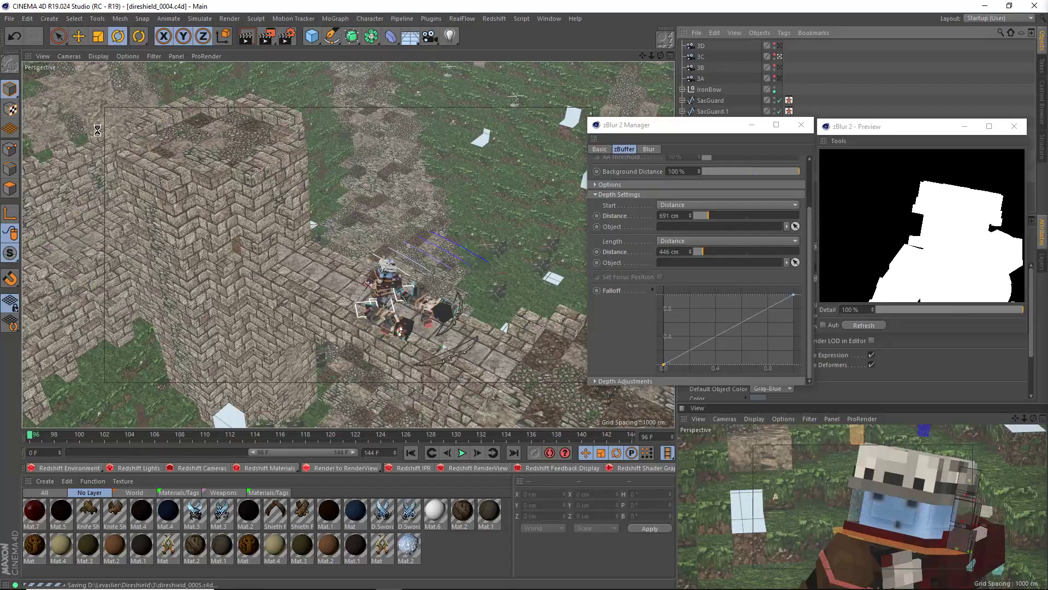
Make 3D the active camera and scrub the timeline from frame 96 to 144 and back.
click(779, 47)
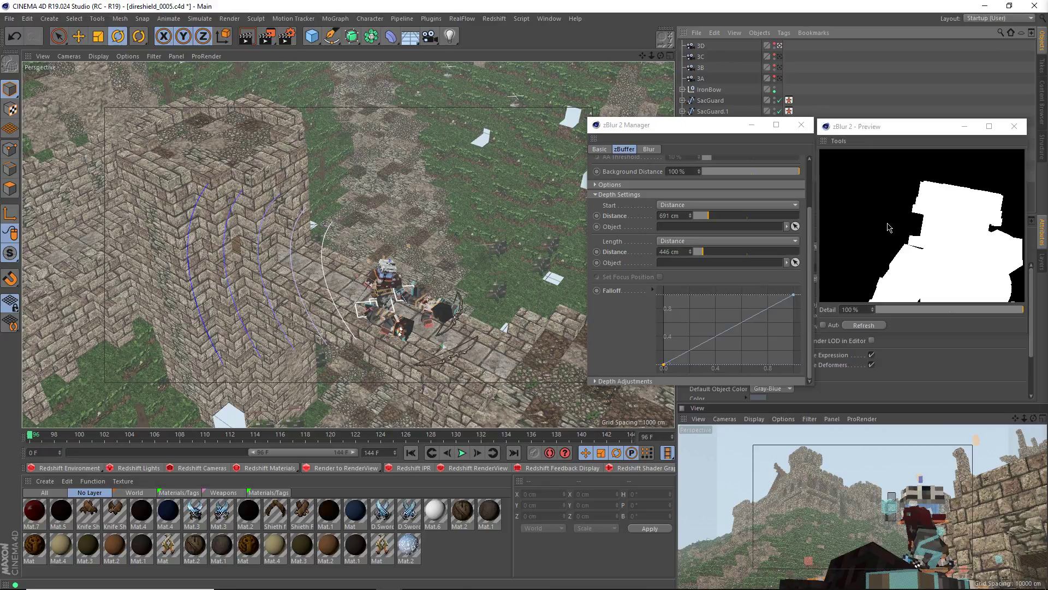
alt+drag(378, 323, 240, 264)
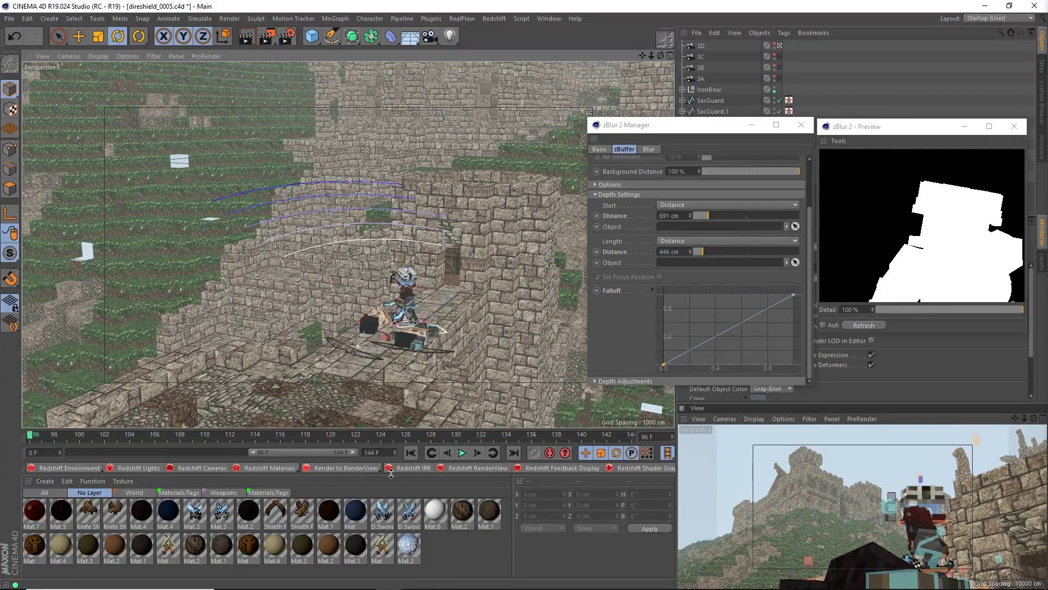
click(40, 436)
drag(68, 443, 691, 441)
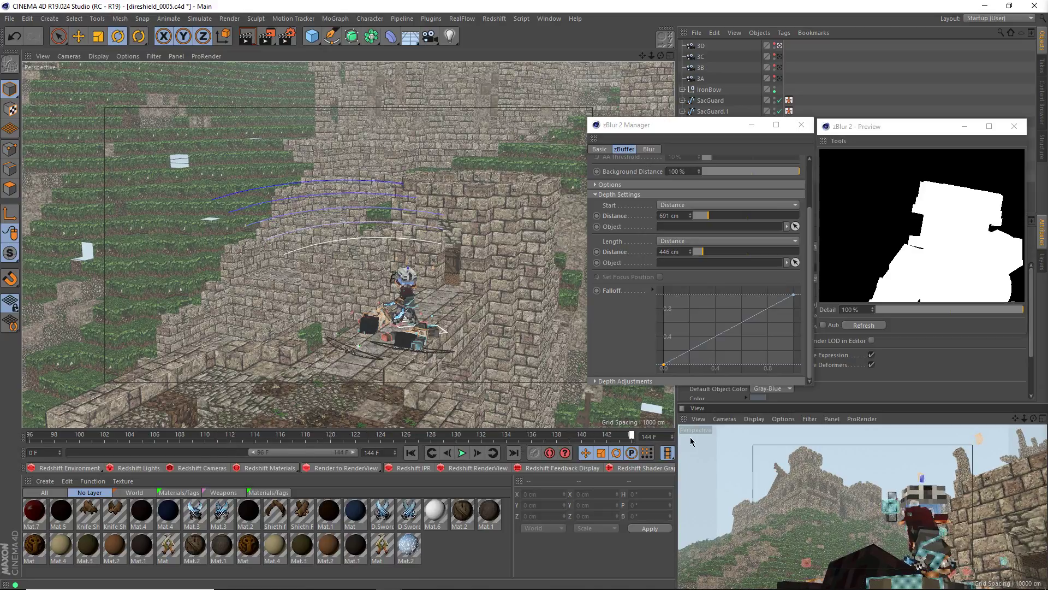
drag(585, 441, 32, 438)
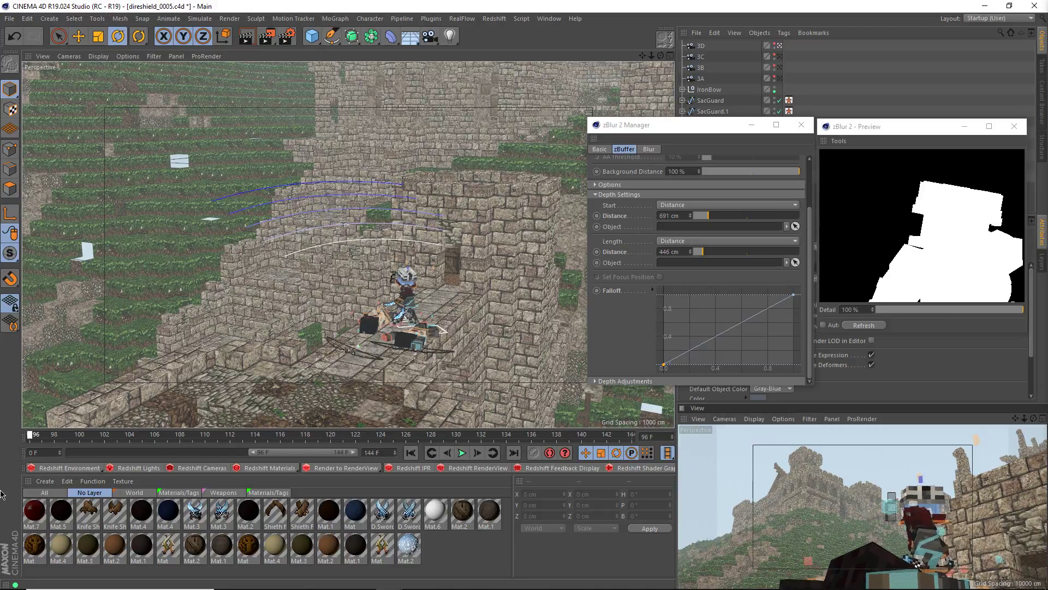
Set both zBlur 2's length distance and its start distance to 5000 cm for camera 3D.
scroll(398, 418, down, 10)
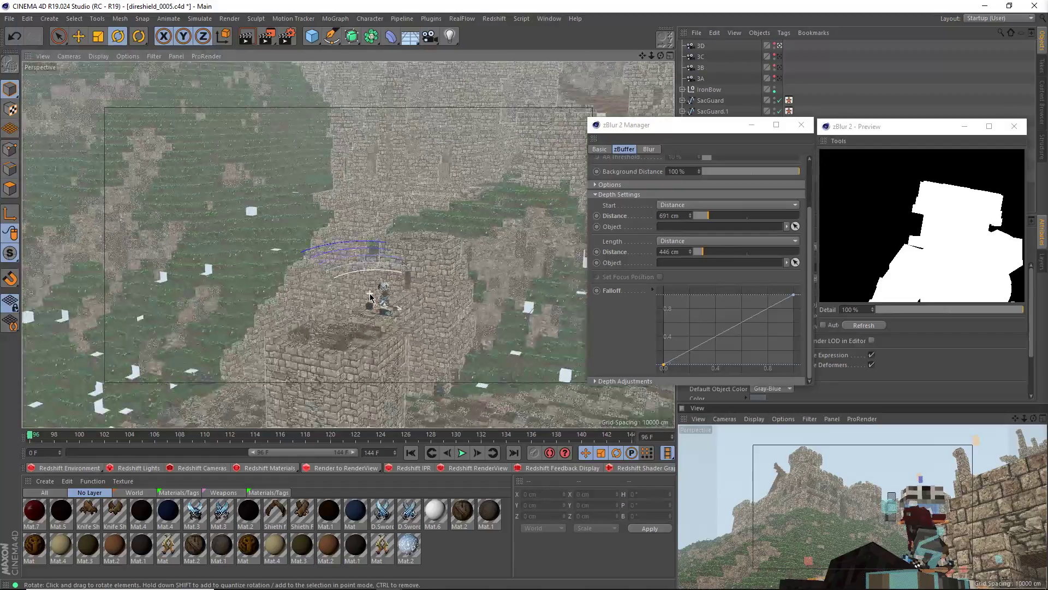
scroll(398, 419, up, 8)
scroll(398, 419, down, 10)
alt+drag(370, 413, 306, 355)
scroll(295, 343, up, 8)
scroll(296, 342, down, 8)
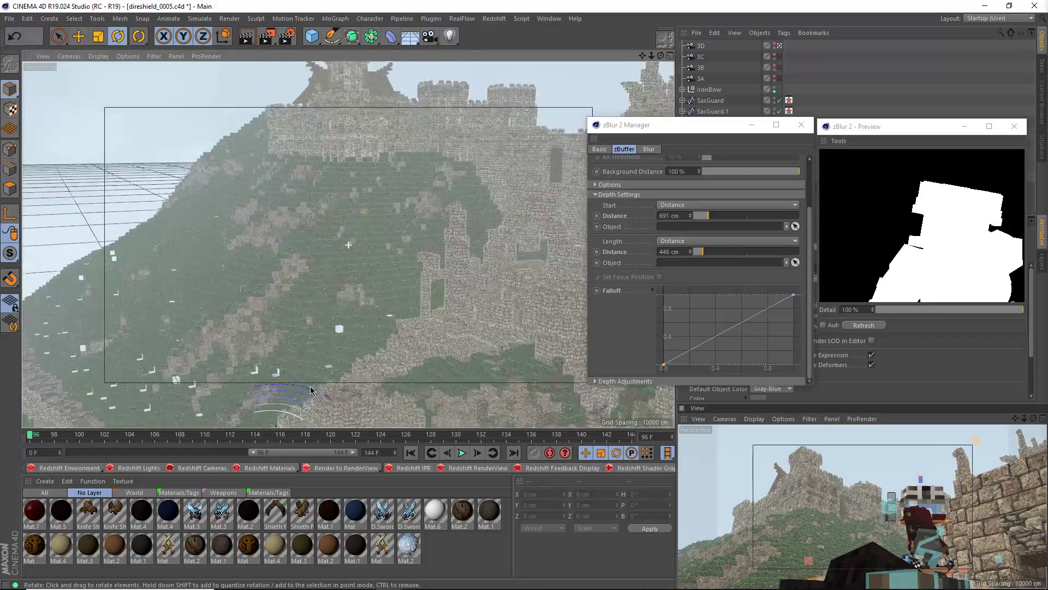
click(683, 251)
text(5000)
key(Return)
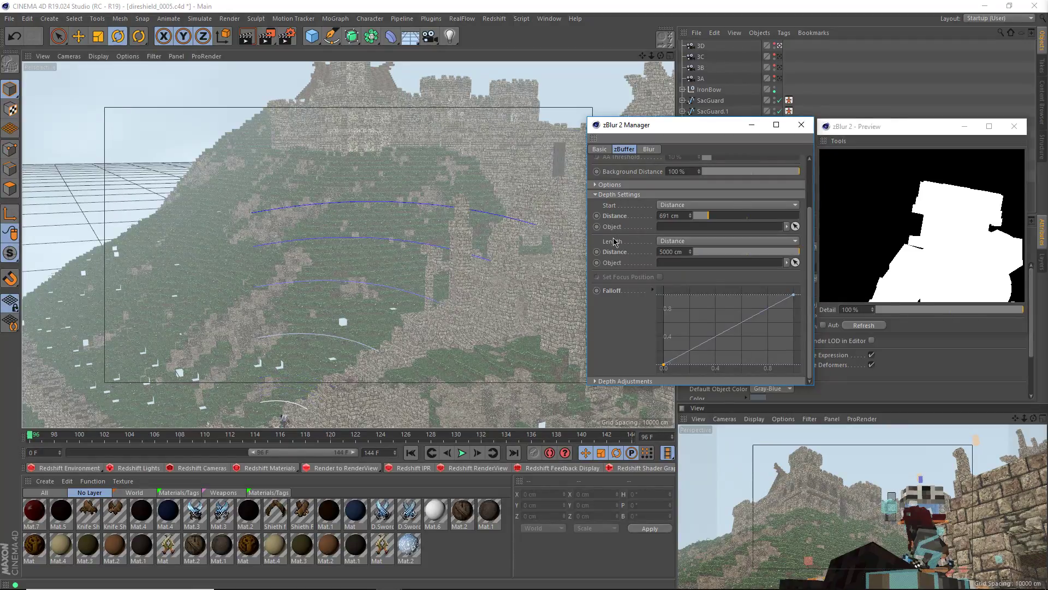
drag(709, 216, 856, 216)
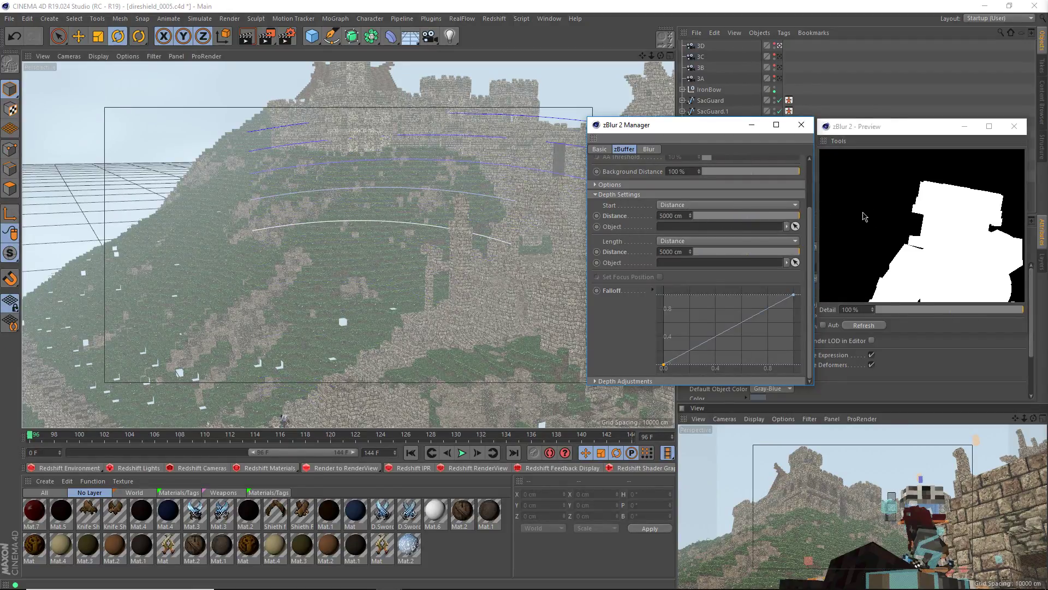
Try zBlur 2 start distances of 10000 cm and 9000 cm, and refresh the depth preview.
alt+drag(358, 215, 555, 251)
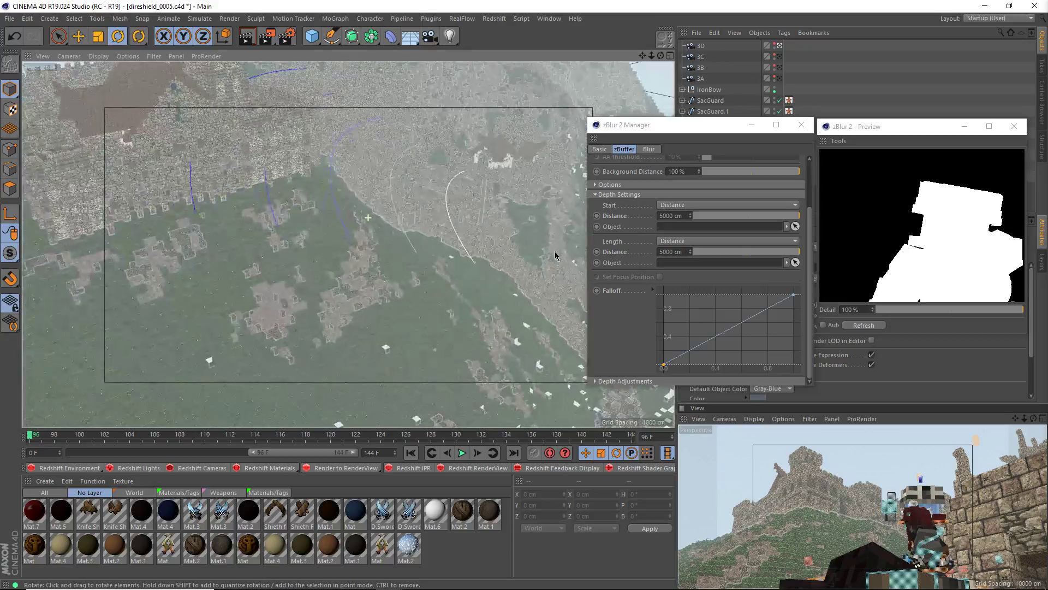
drag(663, 216, 569, 223)
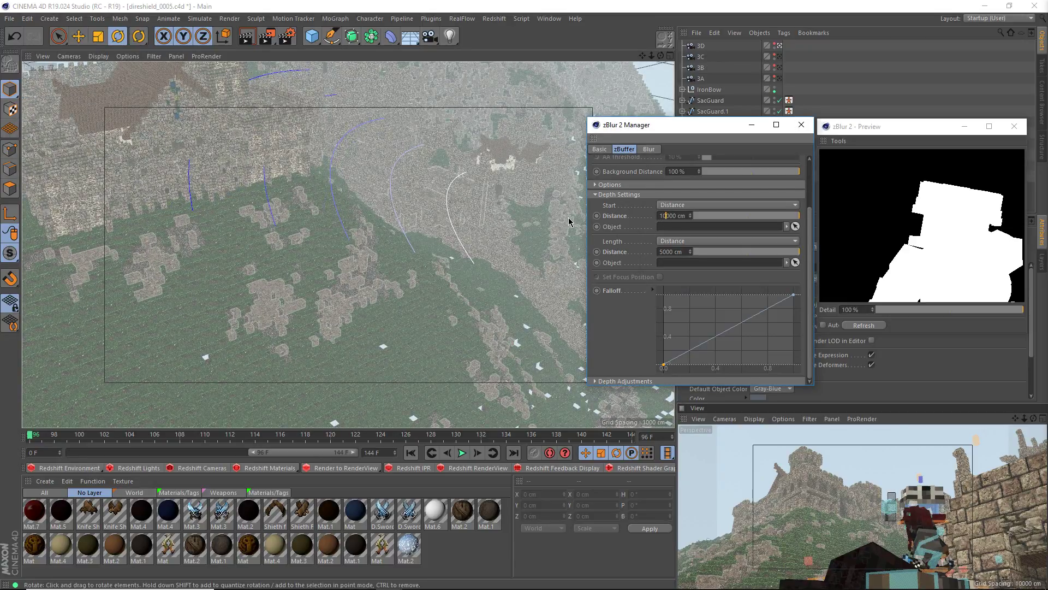
text(10)
key(Return)
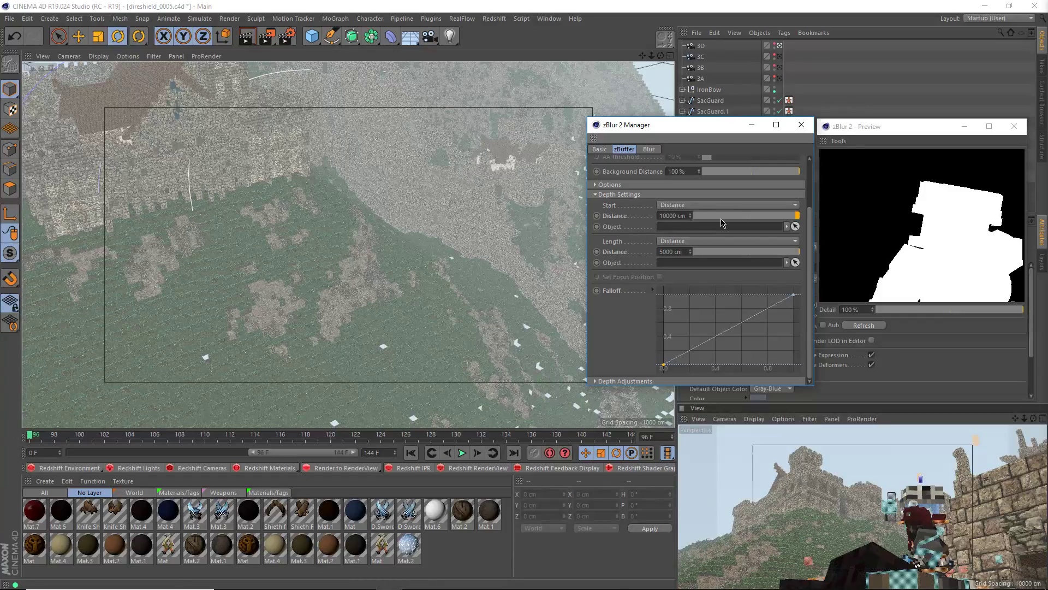
text(9)
key(Return)
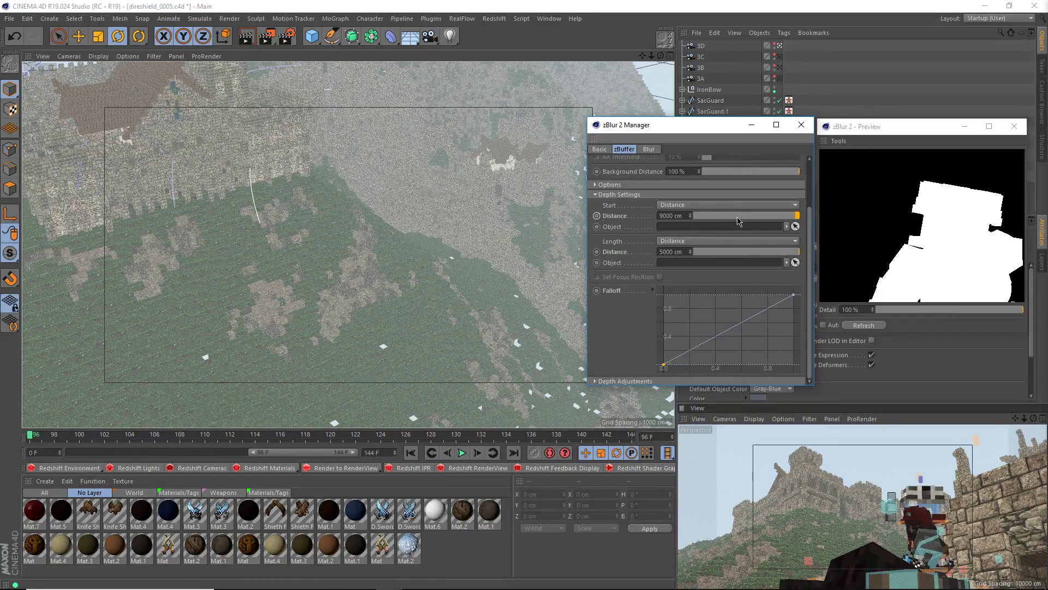
click(875, 236)
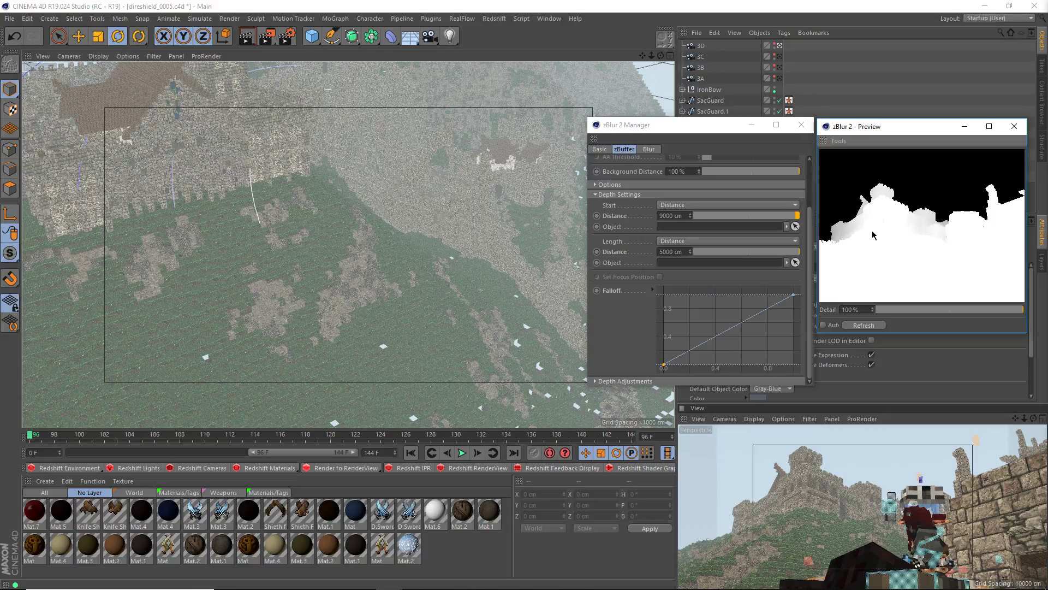
Reshape zBlur 2's falloff curve into a trough, full height at both ends and zero between about 0.3 and 0.7.
click(711, 339)
ctrl+drag(710, 339, 699, 375)
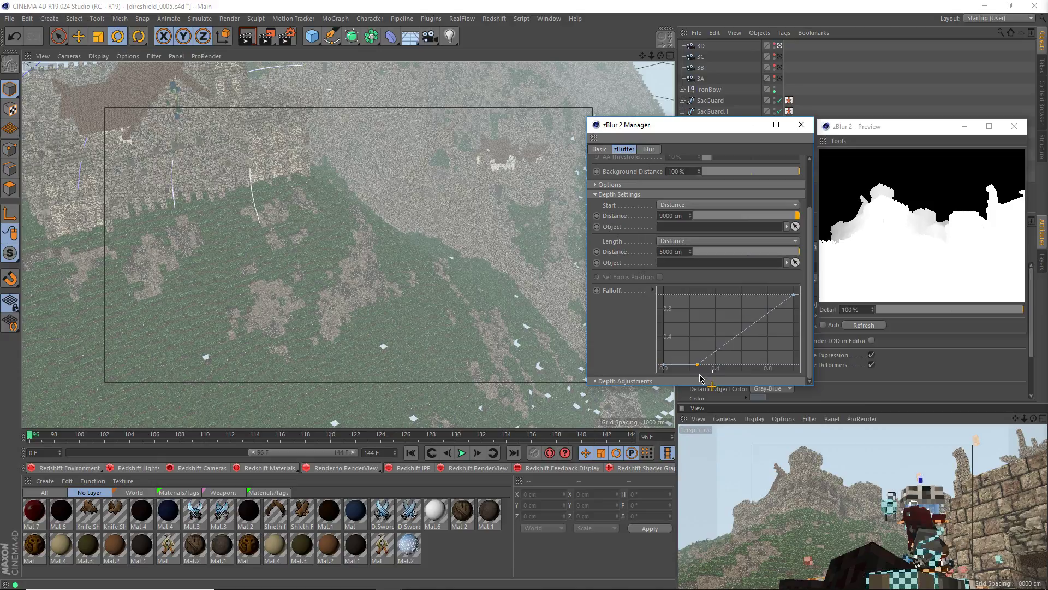
ctrl+drag(753, 327, 754, 388)
drag(664, 365, 664, 295)
click(697, 364)
drag(700, 366, 706, 369)
Try zBlur 2 start distances of 2691 cm and 5000 cm against the castle and hillside.
click(335, 196)
alt+drag(334, 194, 329, 241)
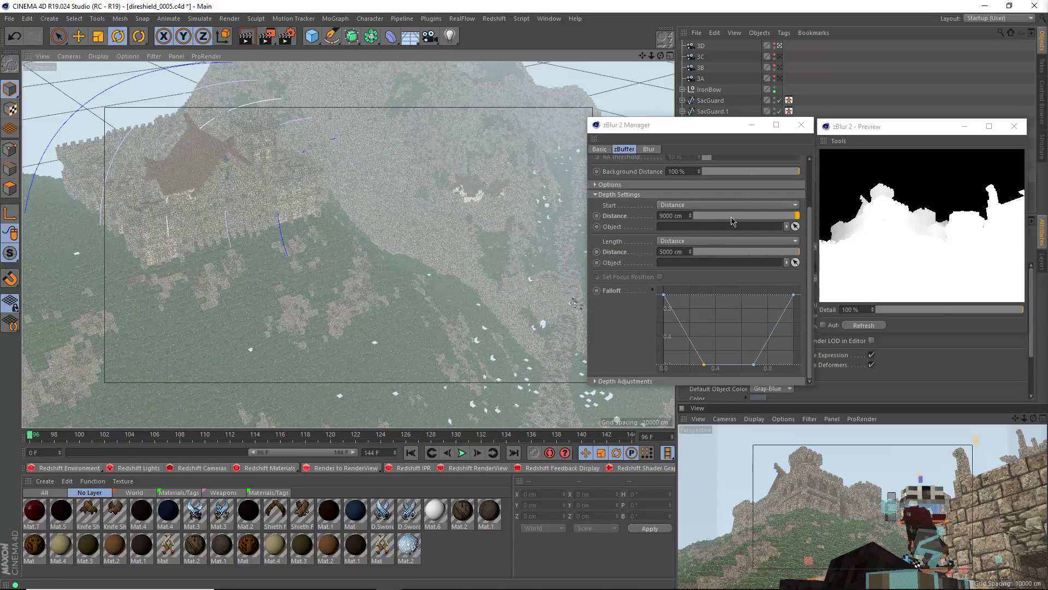
drag(774, 216, 752, 216)
alt+middle_drag(526, 297, 426, 290)
scroll(363, 275, up, 2)
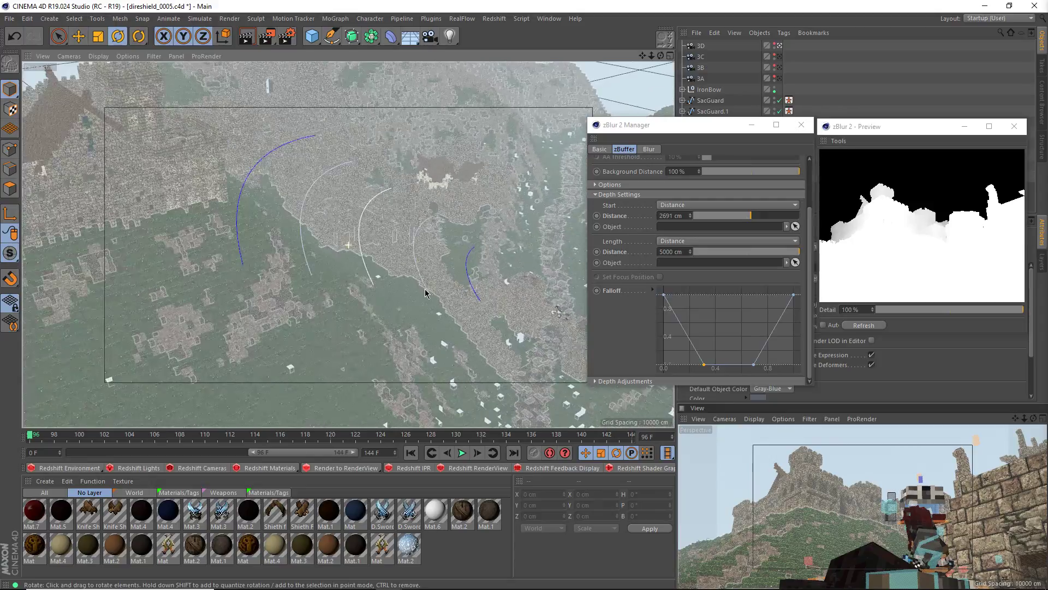
scroll(426, 290, down, 1)
scroll(426, 290, down, 1)
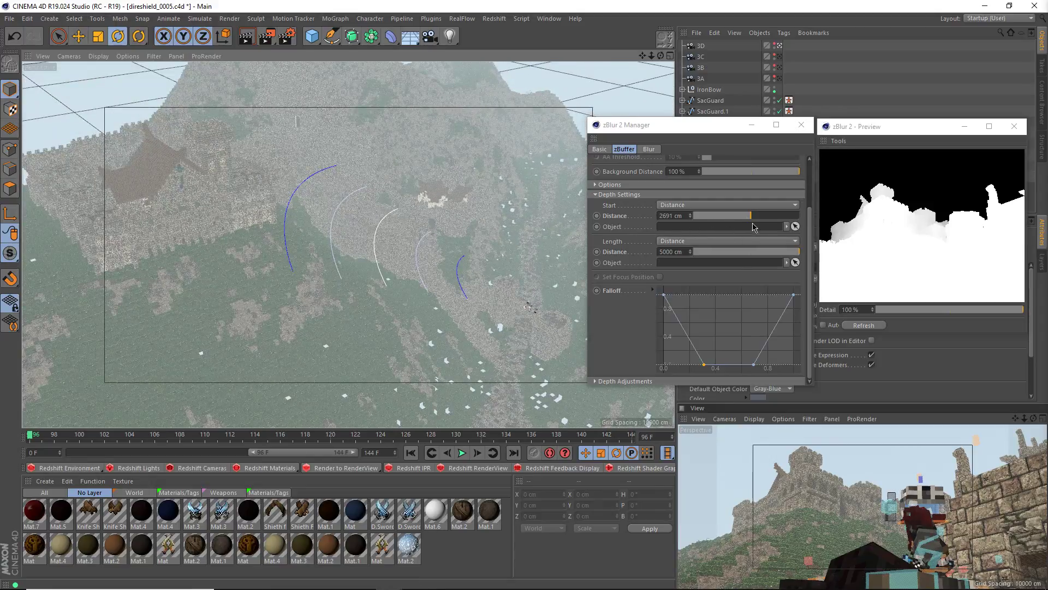
drag(763, 220, 812, 223)
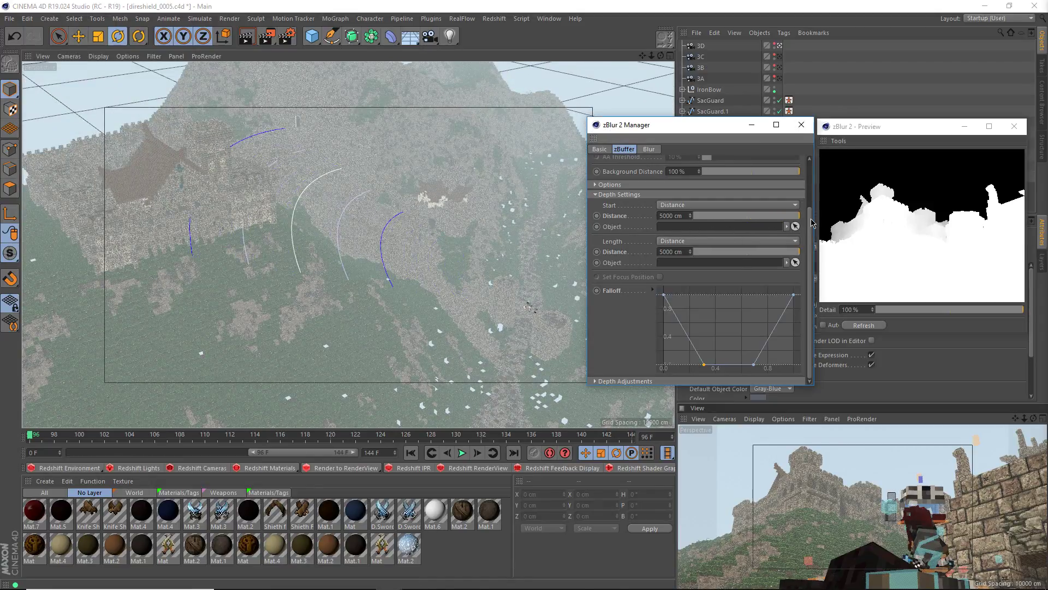
Set zBlur 2's length distance to 19000 cm and start distance to 0 cm, and refresh the depth preview.
drag(665, 253, 577, 267)
text(20)
key(Return)
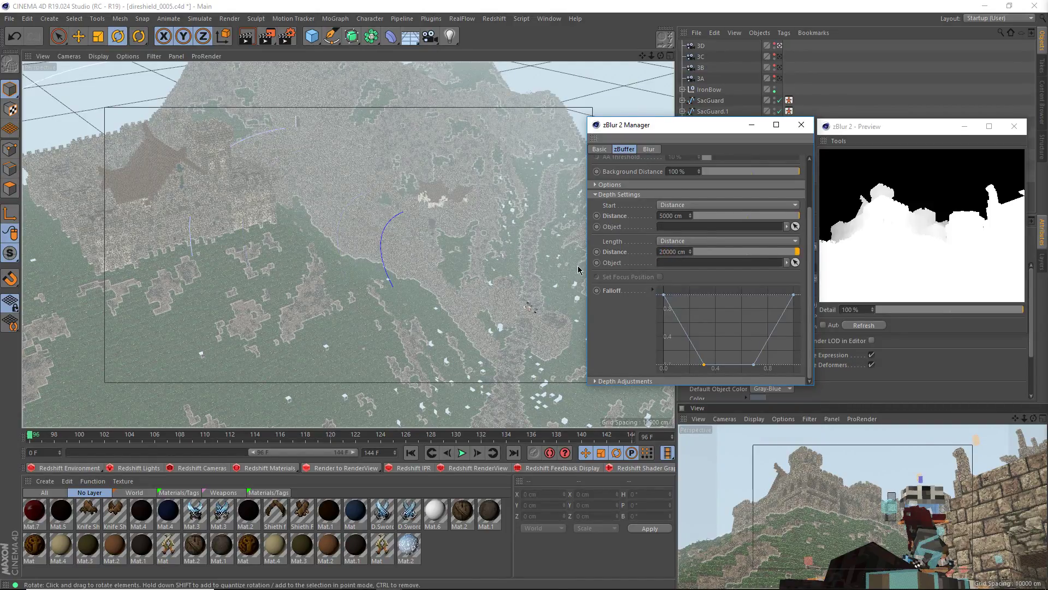
drag(773, 218, 691, 214)
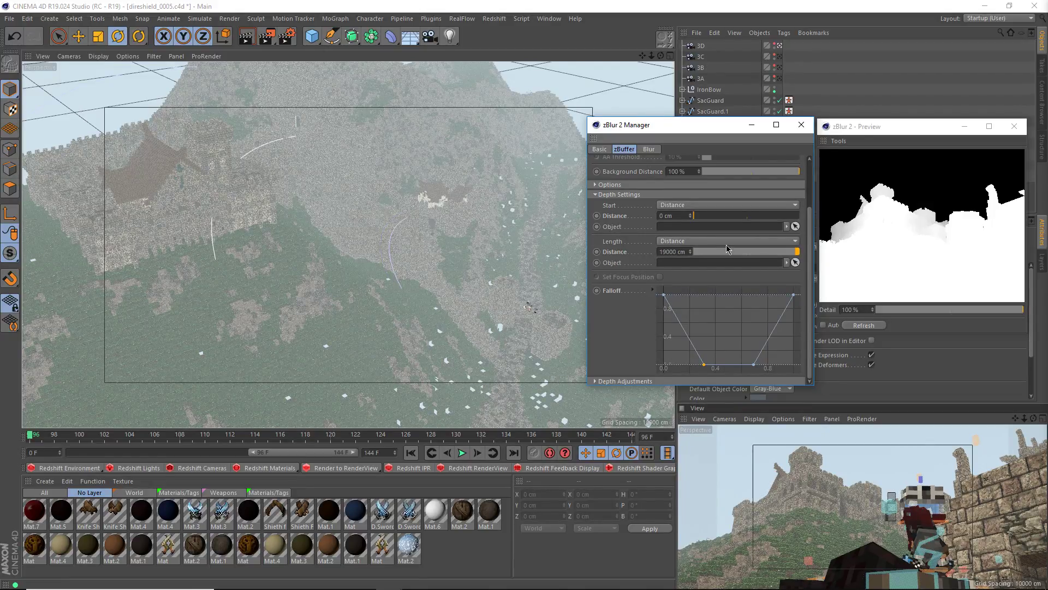
click(886, 227)
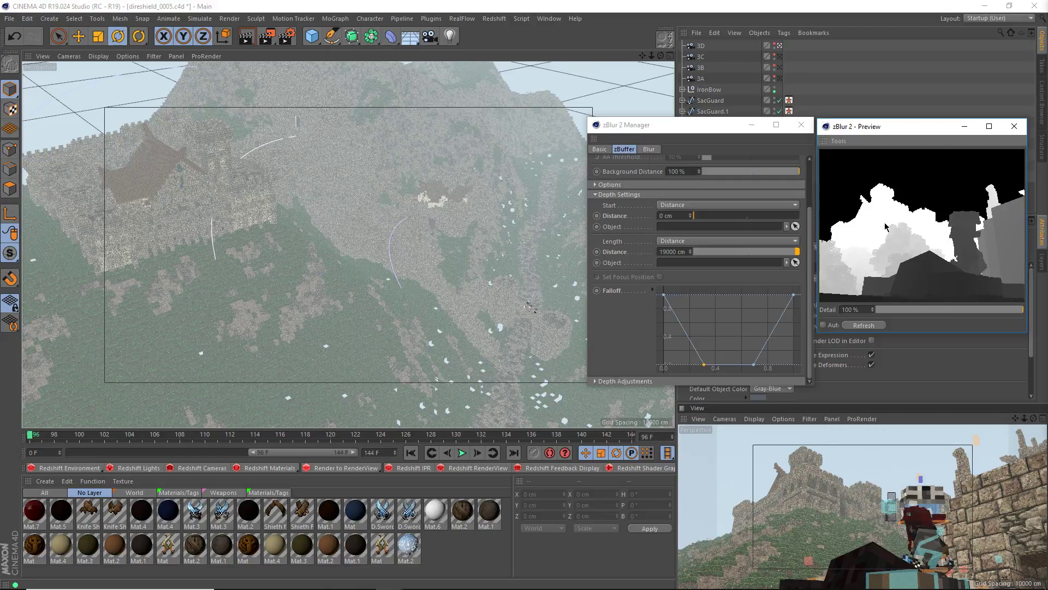
Render a test frame of camera 3D's view in the secondary viewport.
middle_click(842, 516)
middle_click(765, 480)
key(ctrl+r)
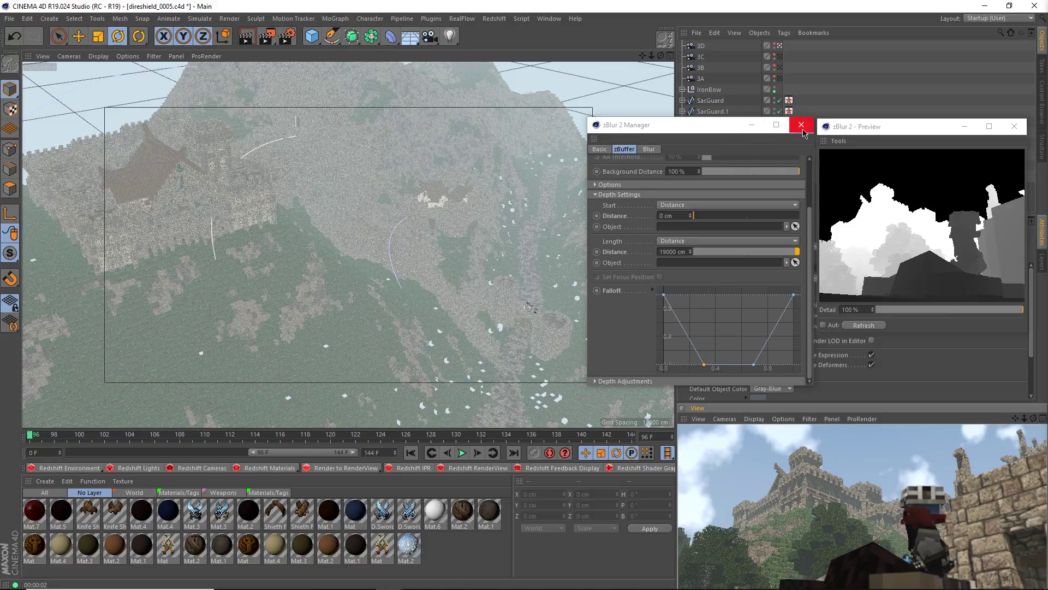
Scrub camera 3D's shot to frame 144 and close the zBlur 2 manager and preview.
drag(31, 435, 544, 435)
drag(600, 452, 633, 435)
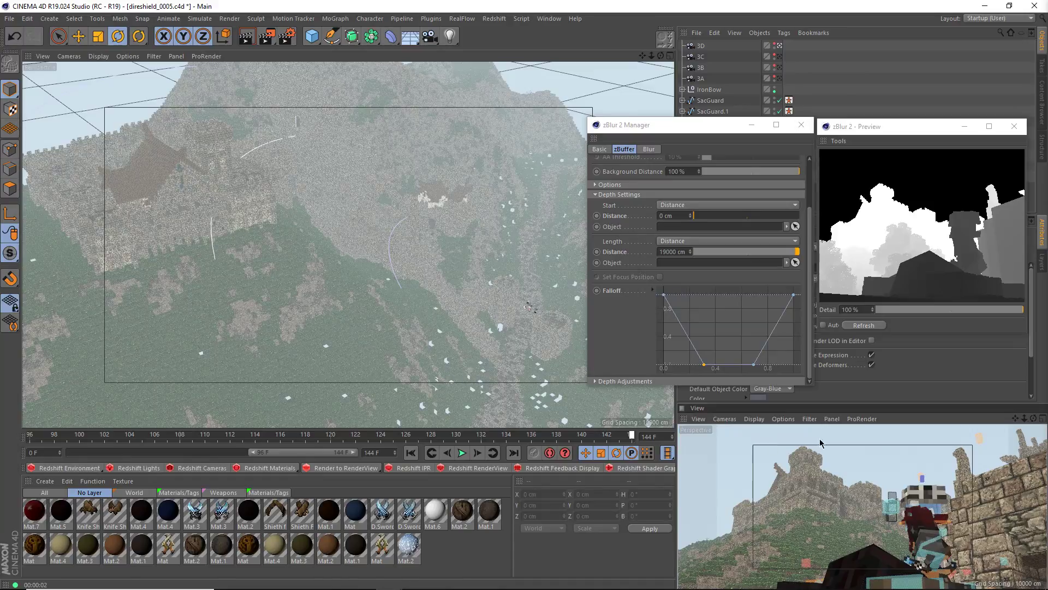
click(802, 124)
click(1014, 126)
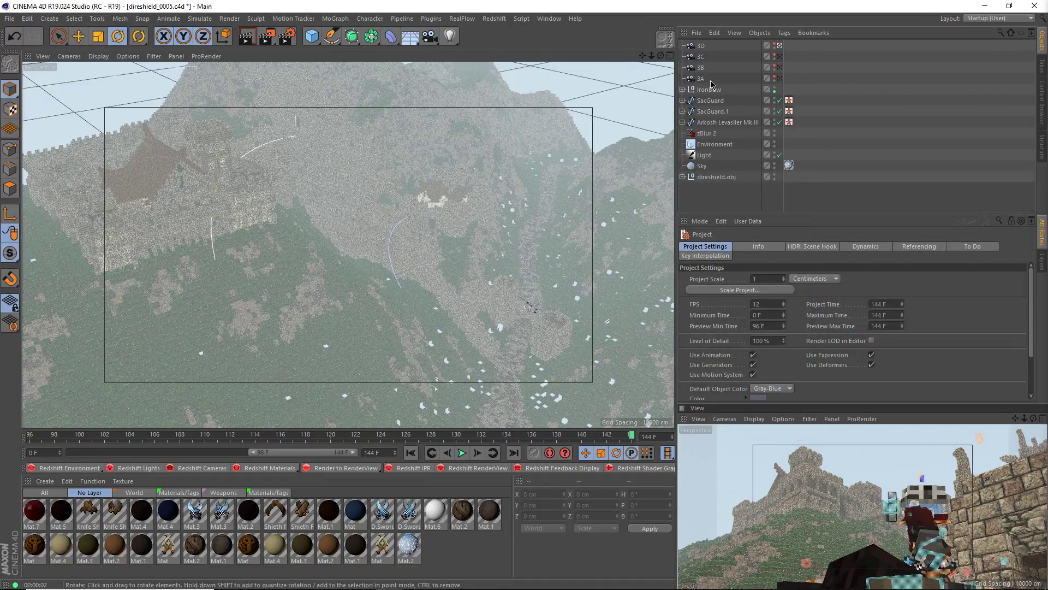
Point the render's regular image path to 01 FINAL_RENDER\3D\3D and the multi-pass path to 01 FINAL_RENDER\3D\3D-AOV.
click(287, 36)
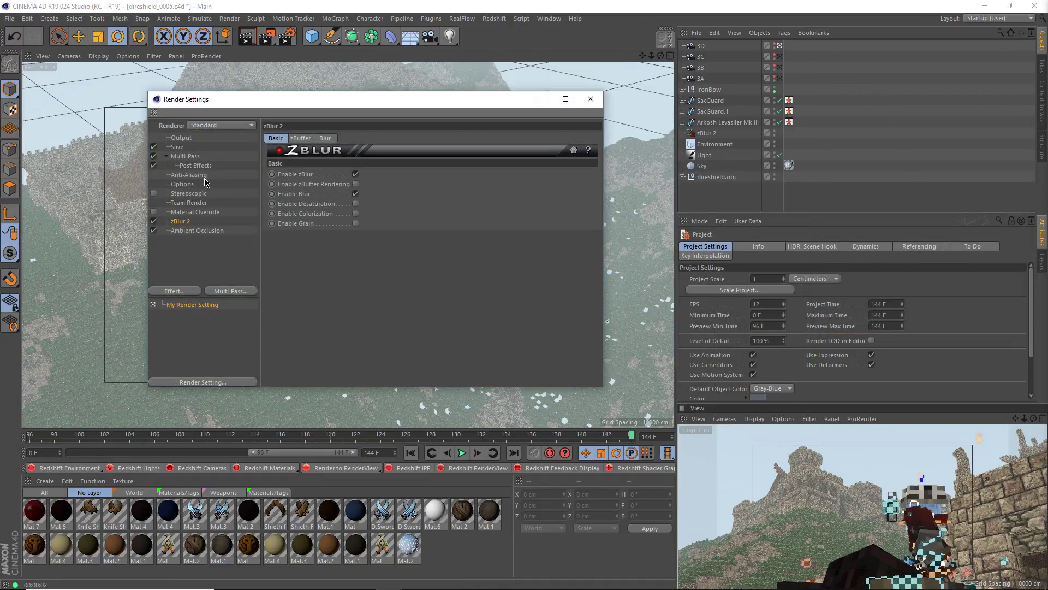
click(177, 147)
click(438, 153)
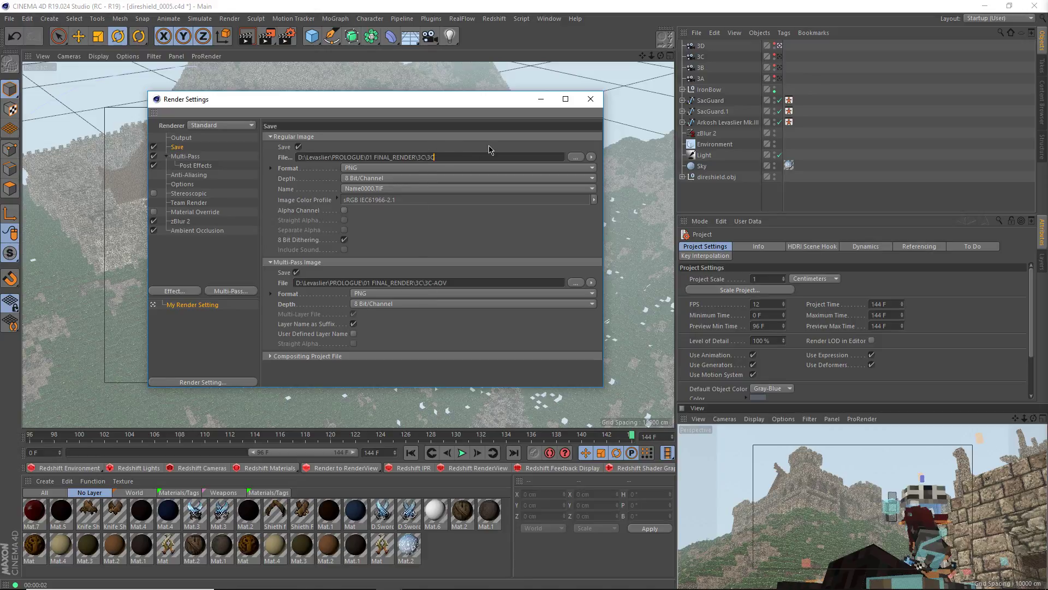
key(BackSpace)
text(D)
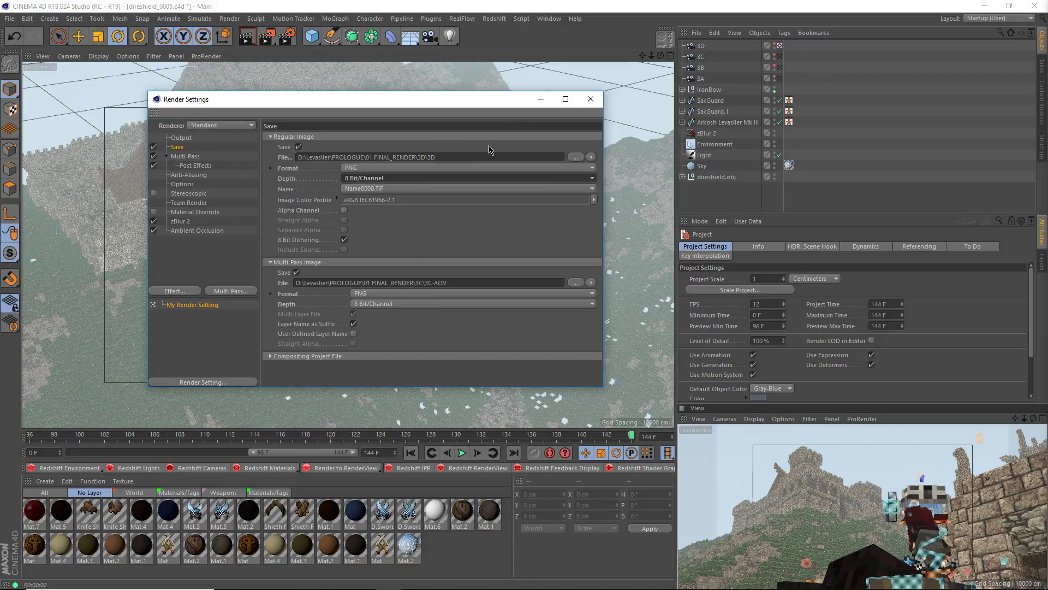
click(424, 282)
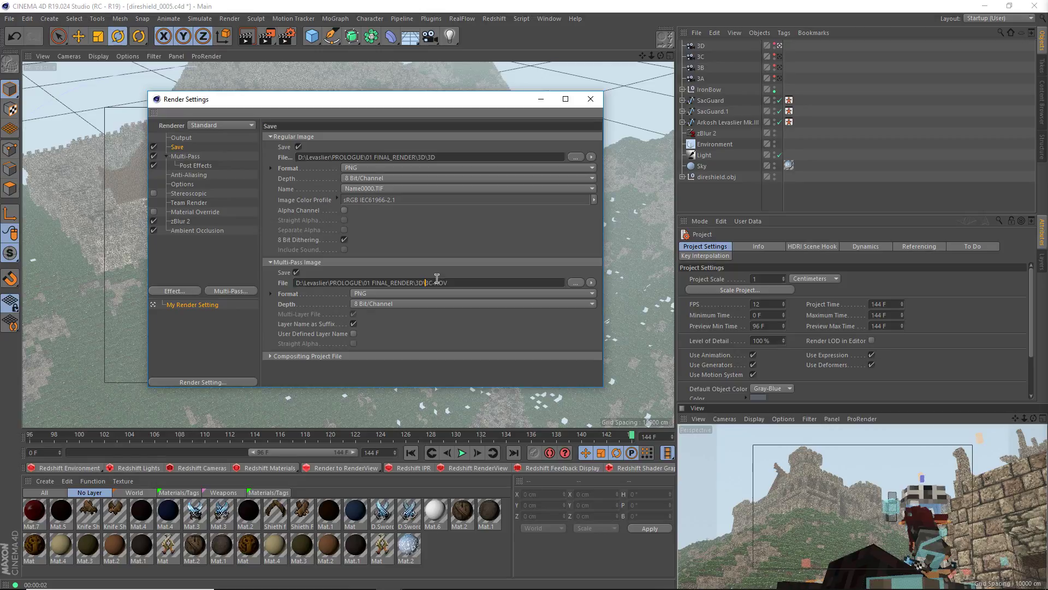
key(BackSpace)
text(D)
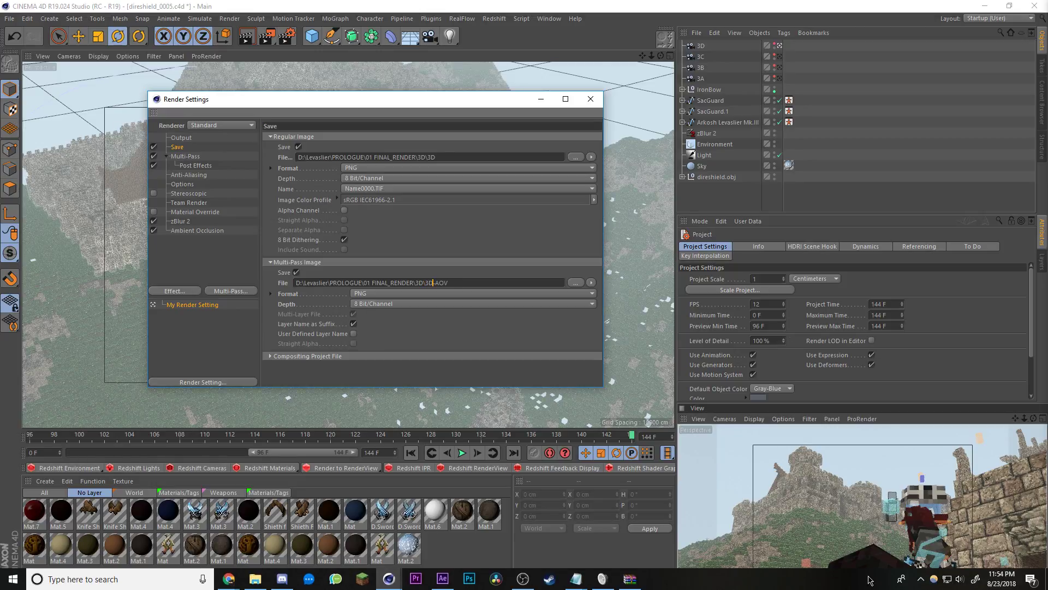
Consult the shot notes and review the render's output resolution and frame range.
click(584, 586)
click(600, 516)
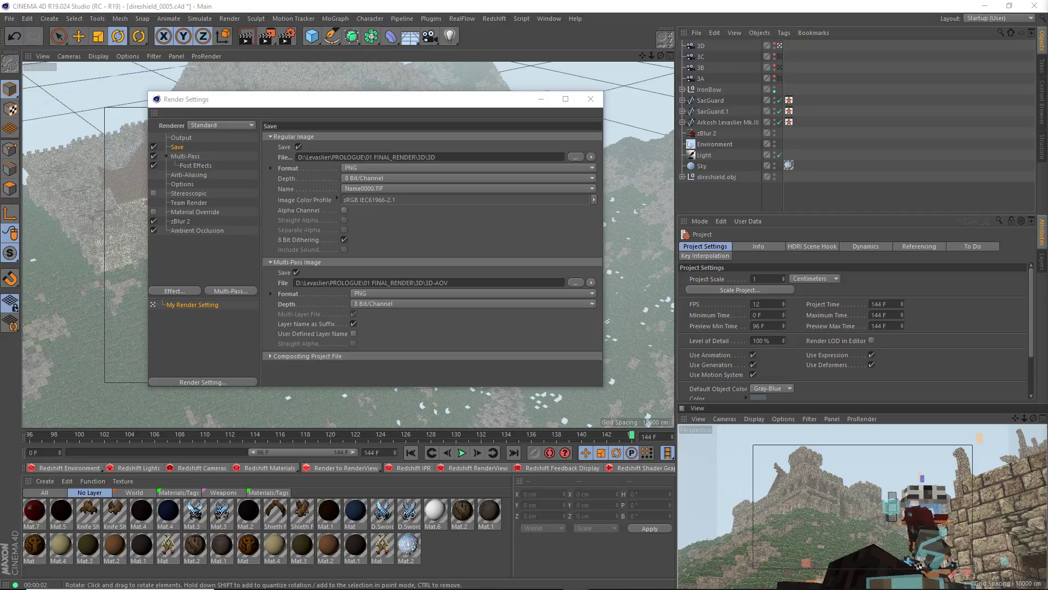
click(427, 231)
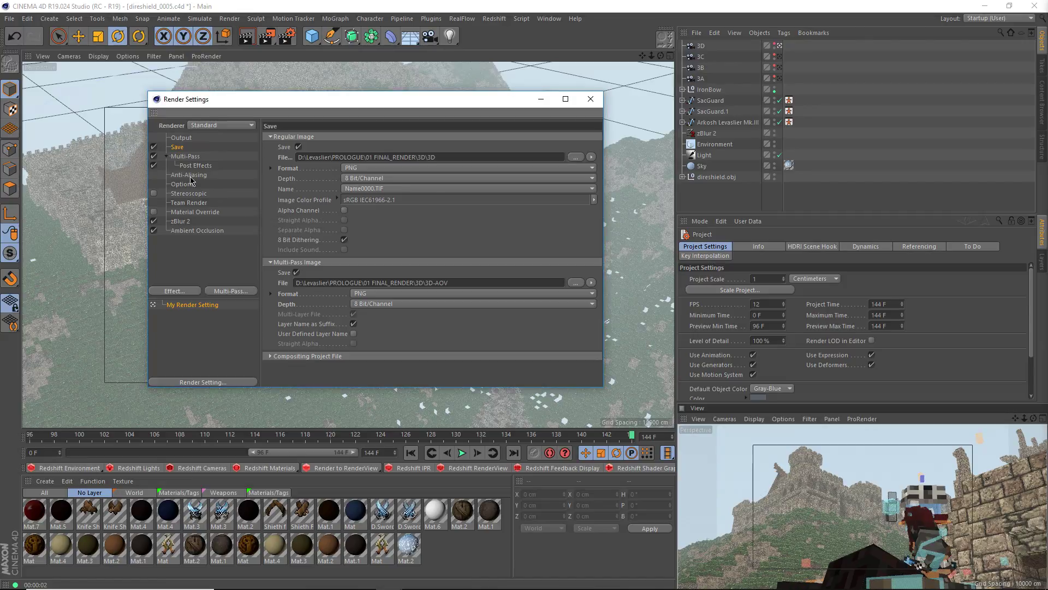
click(176, 138)
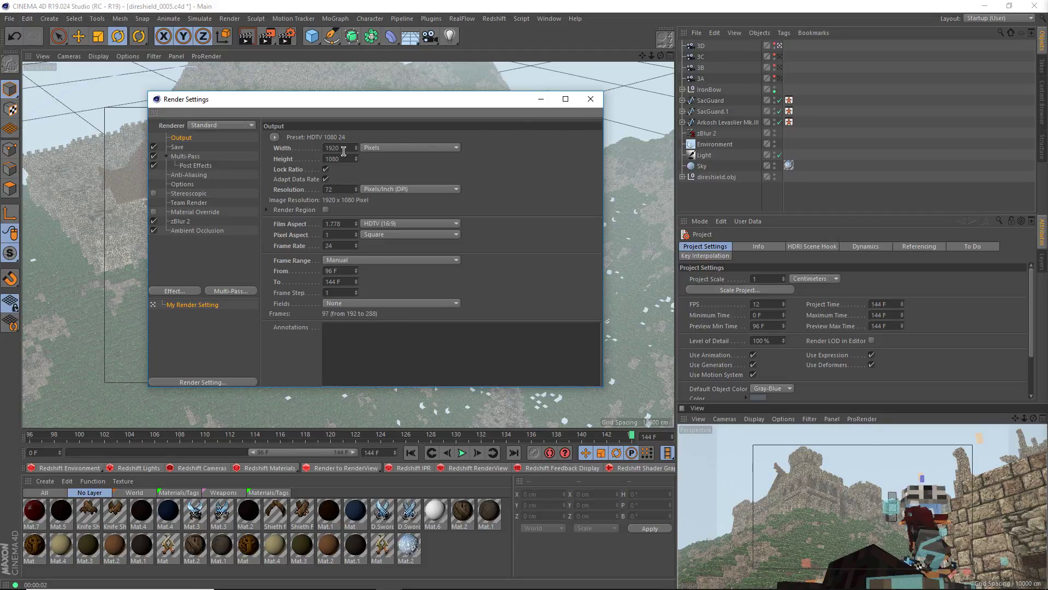
Close the render settings, save the project and add camera 3D's shot to the render queue.
click(591, 99)
key(ctrl+s)
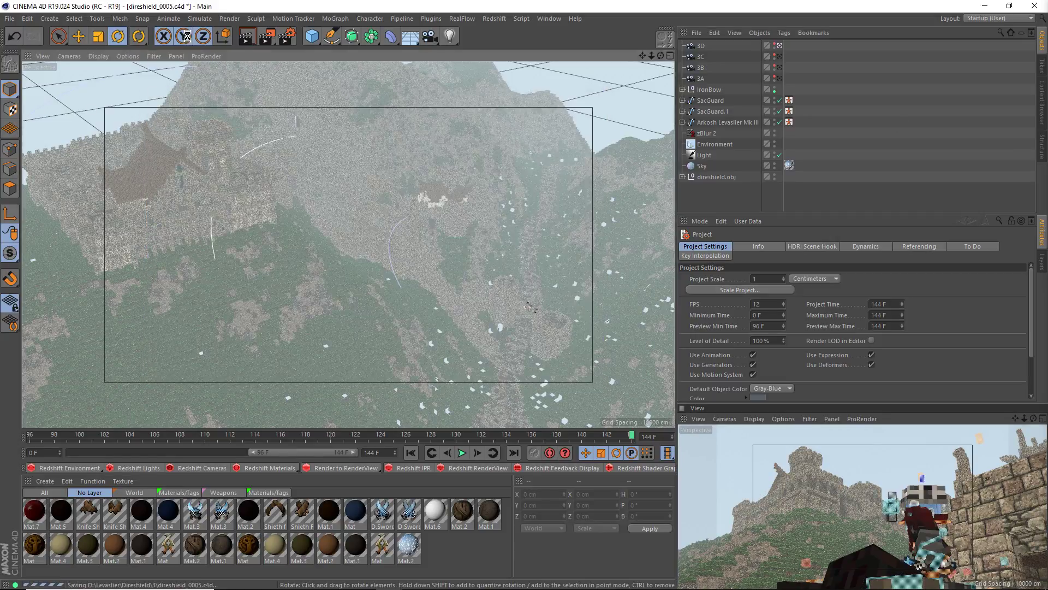
click(268, 36)
click(331, 251)
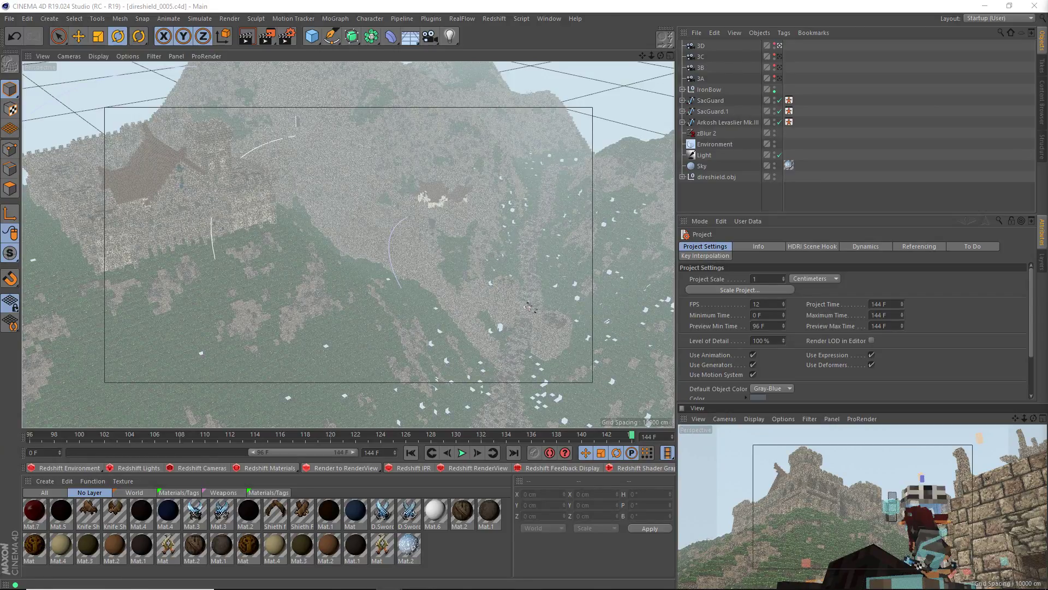
Snap the Render Queue window to half of the screen and bring the last queued direshield jobs into view.
drag(866, 140, 710, 1)
drag(365, 4, 1045, 142)
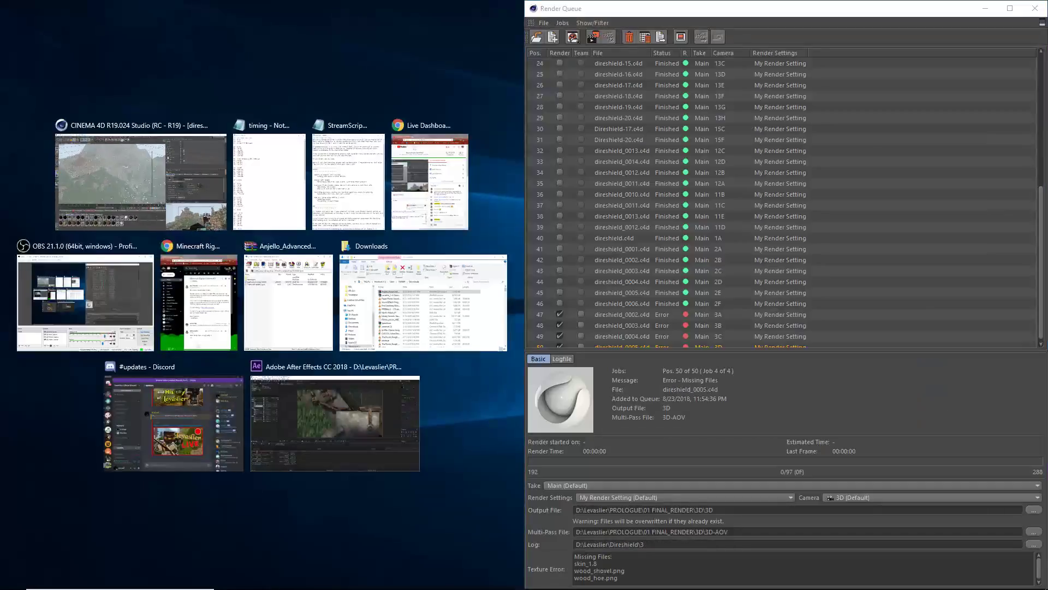
click(899, 171)
scroll(935, 244, down, 1)
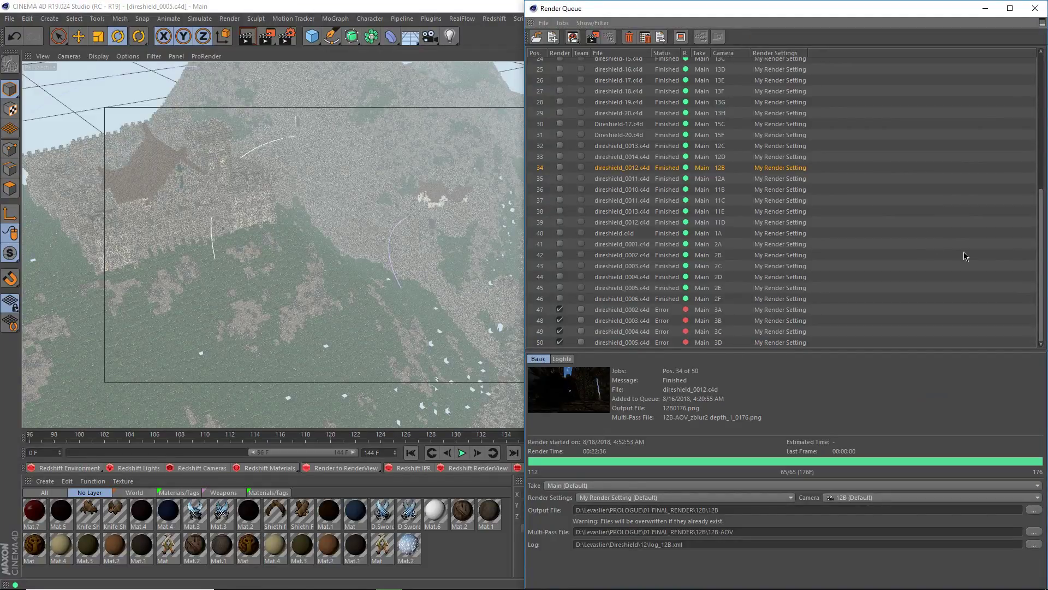